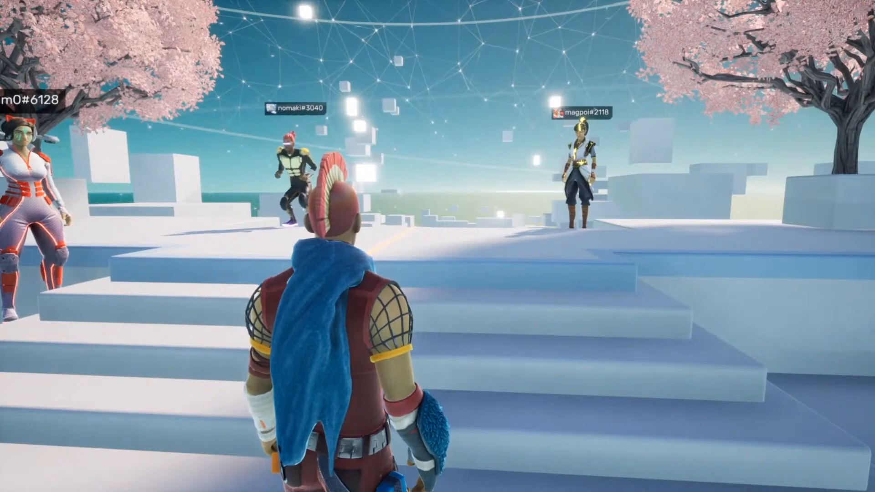
# Step: Start creating a new game from the "Starter: Empty Game" template of the Empty Game mode
pyautogui.press('Escape')
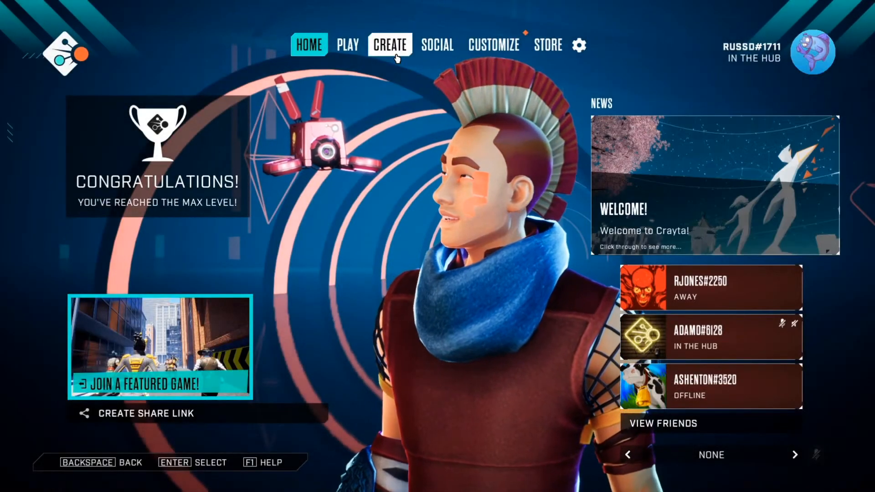
pyautogui.click(394, 55)
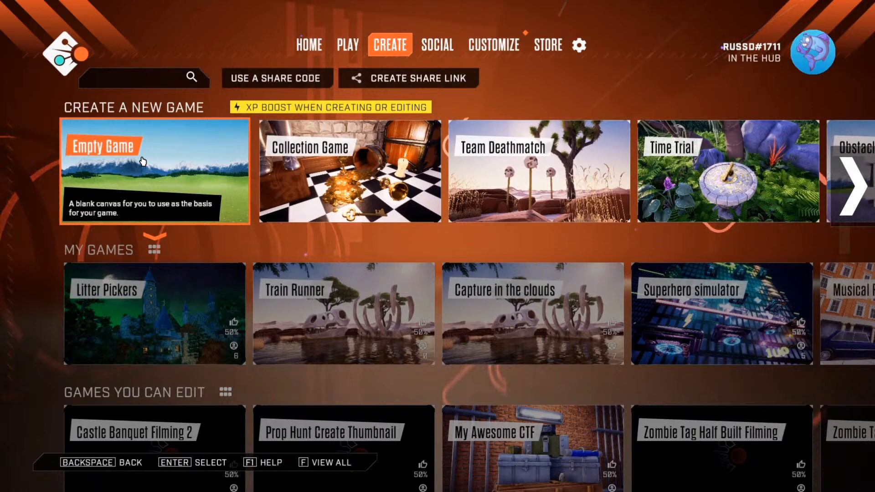
pyautogui.click(142, 161)
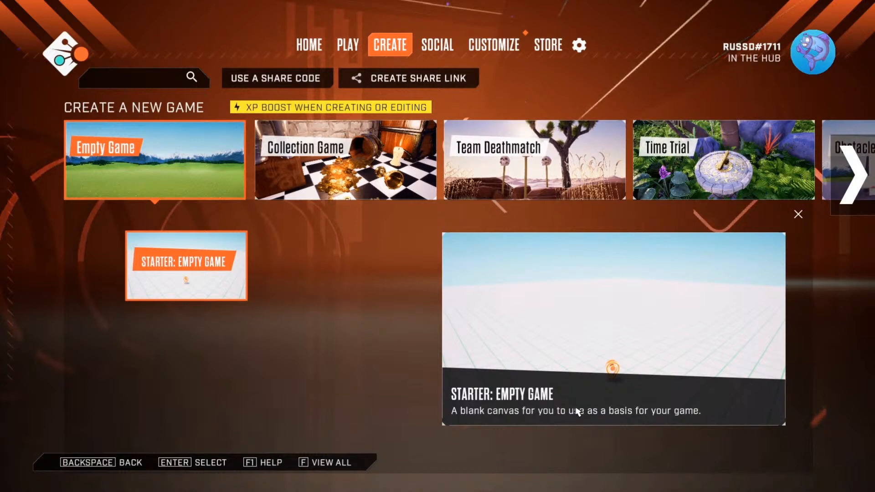
pyautogui.click(213, 294)
# Step: Name the new game "Stream hub" and continue to the cover image selection
pyautogui.click(509, 266)
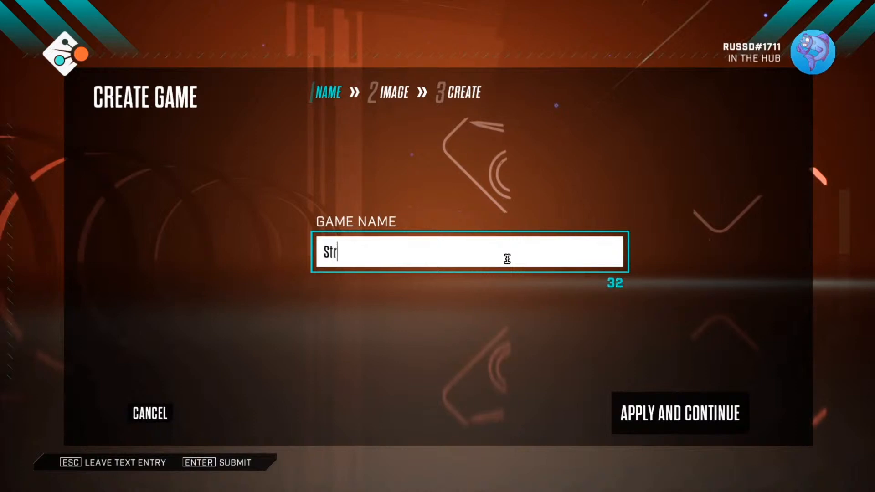
pyautogui.write('Stream hub')
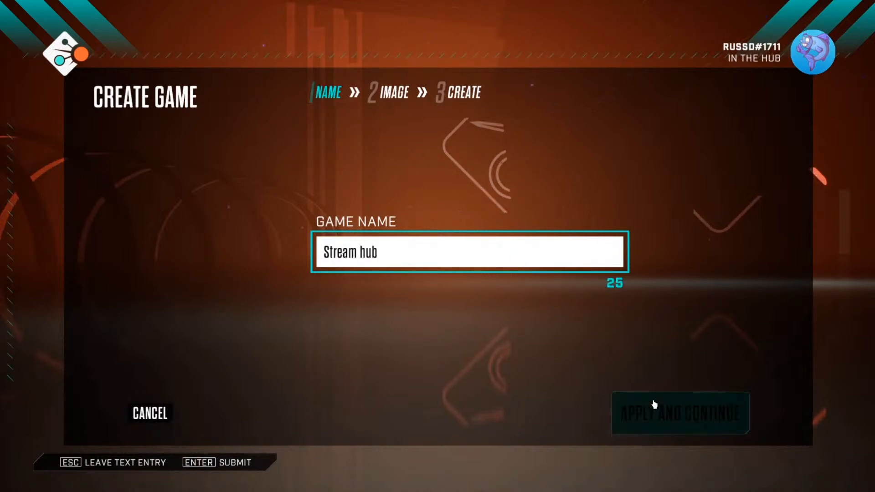
pyautogui.click(656, 407)
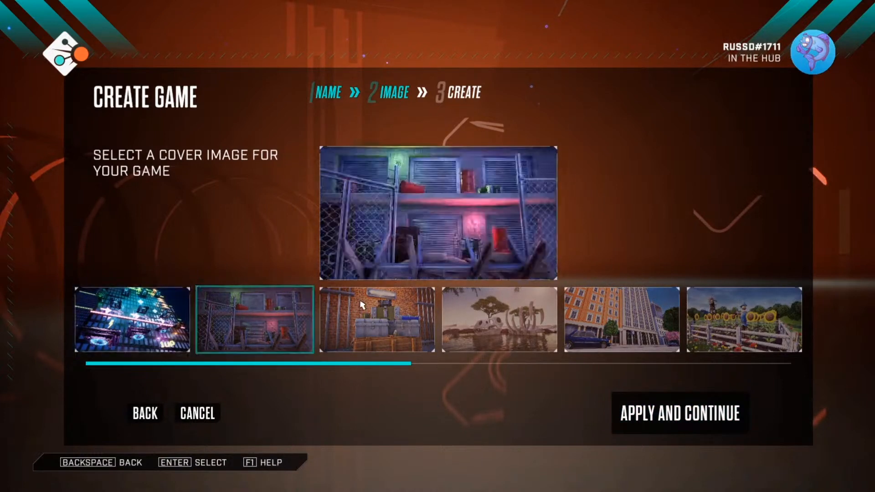
# Step: Choose the moonlit castle as the cover image, then create and enter the game
pyautogui.moveTo(371, 365); pyautogui.dragTo(731, 356)
pyautogui.click(530, 305)
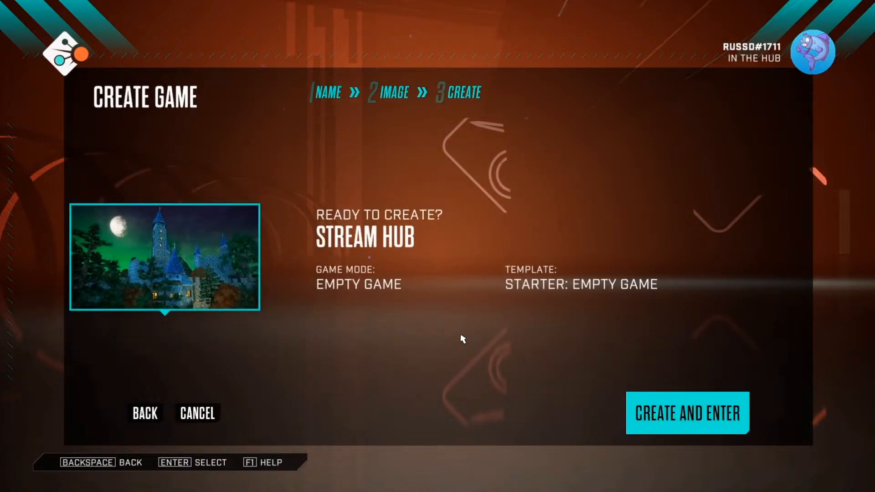
pyautogui.click(671, 412)
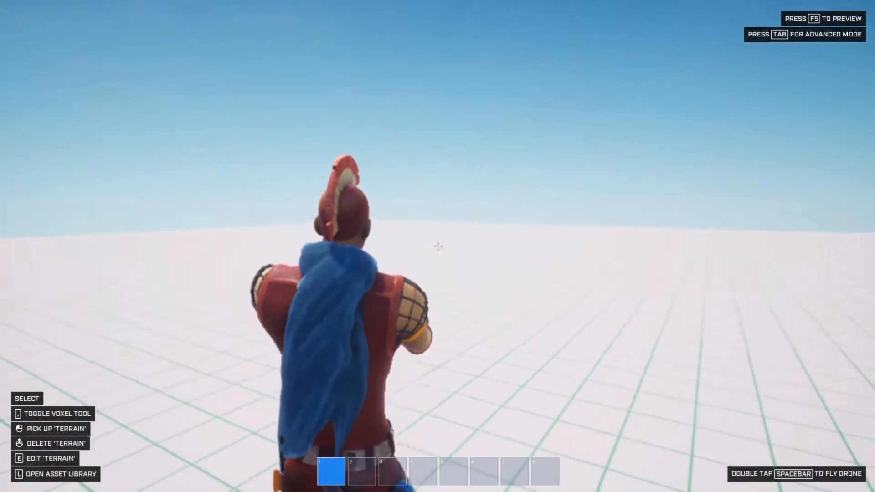
# Step: Share the Stream hub editor instance by revealing its share code, then return to the game world
pyautogui.press('w')
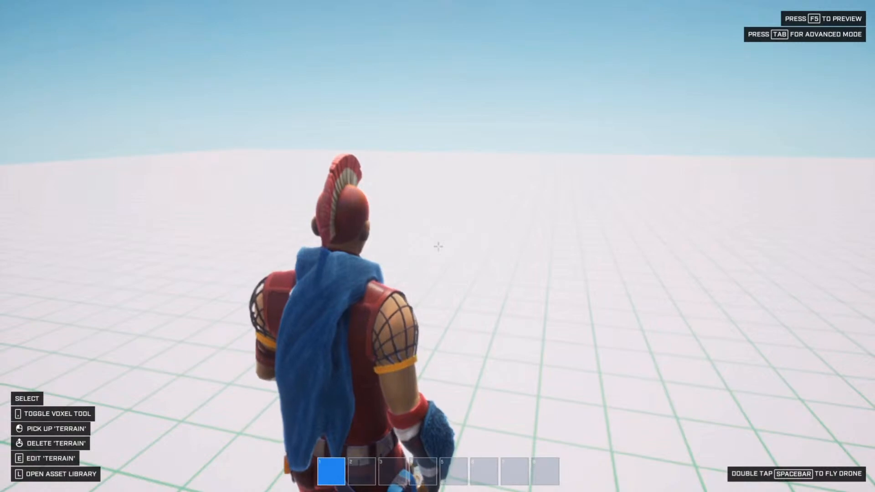
pyautogui.press('Escape')
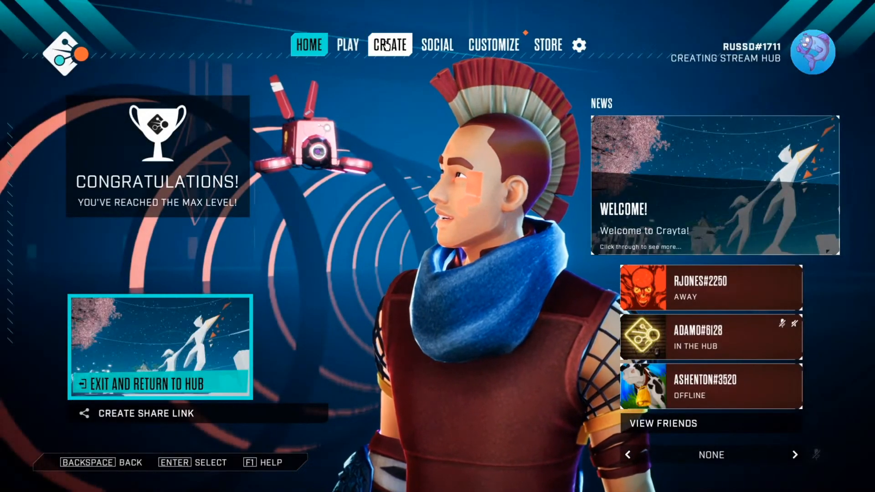
pyautogui.click(225, 415)
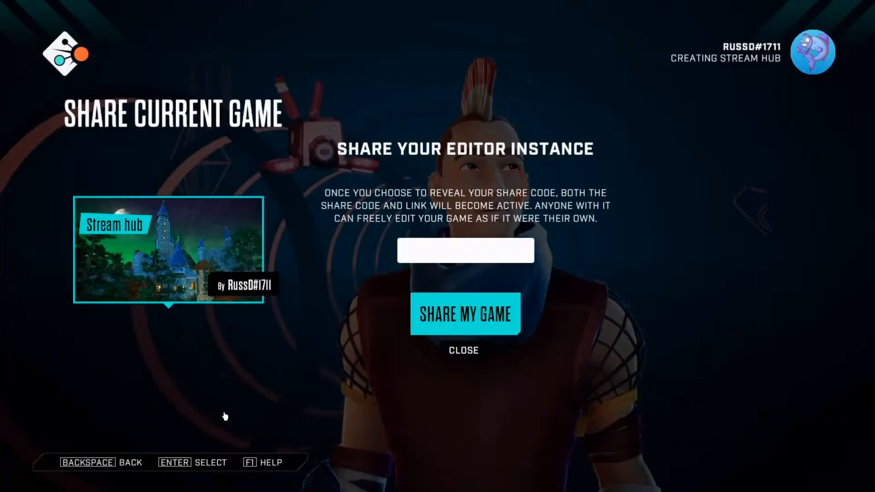
pyautogui.click(457, 305)
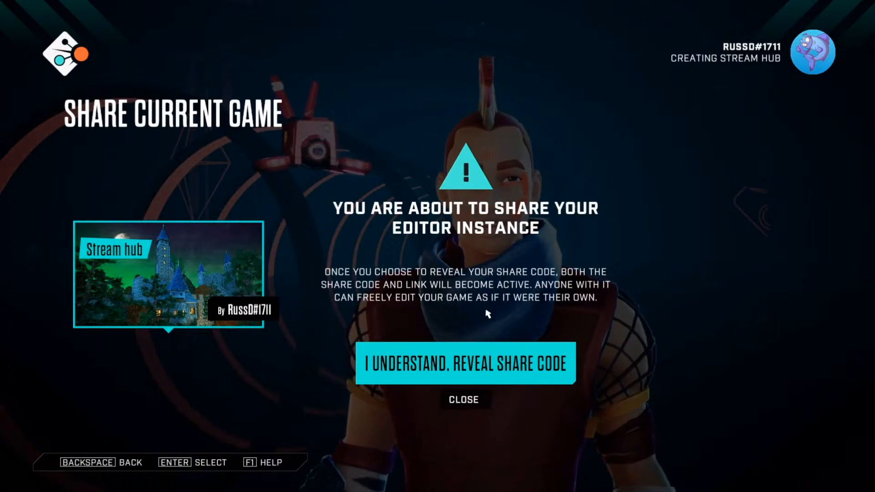
pyautogui.click(472, 345)
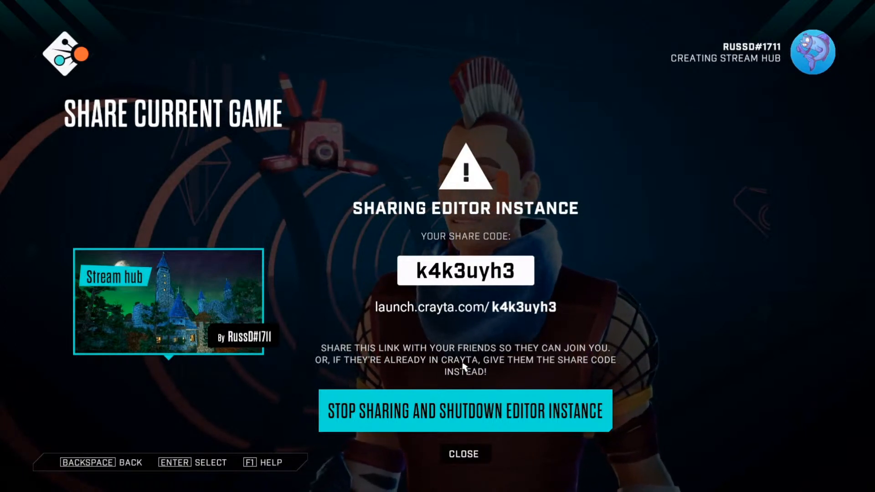
pyautogui.click(463, 455)
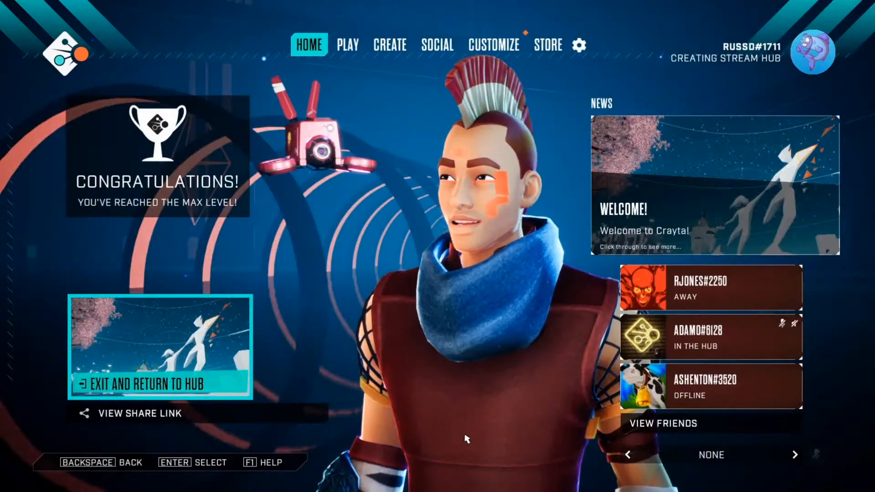
pyautogui.press('Escape')
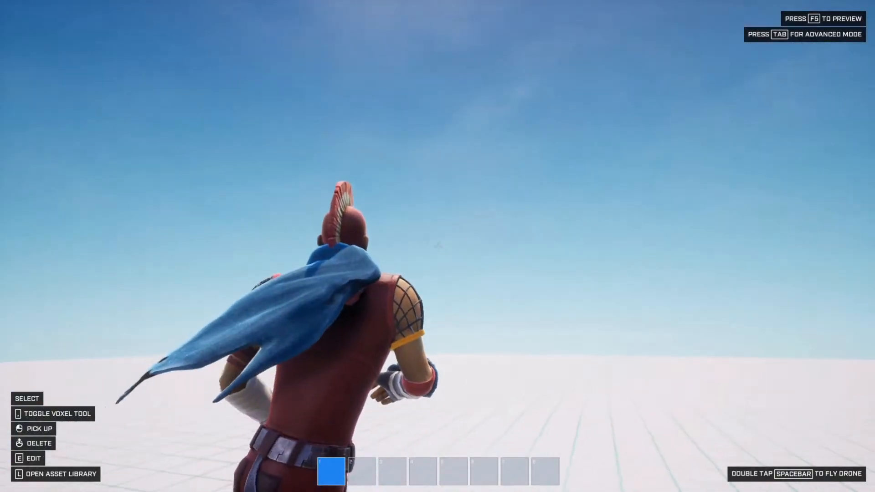
# Step: Look at the form for joining a game via share code and close it without entering a code
pyautogui.press('Escape')
pyautogui.click(385, 54)
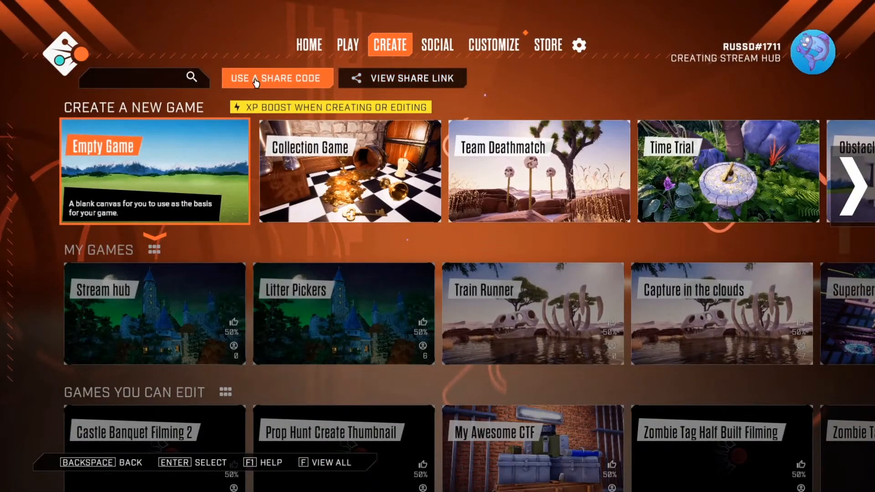
pyautogui.click(270, 81)
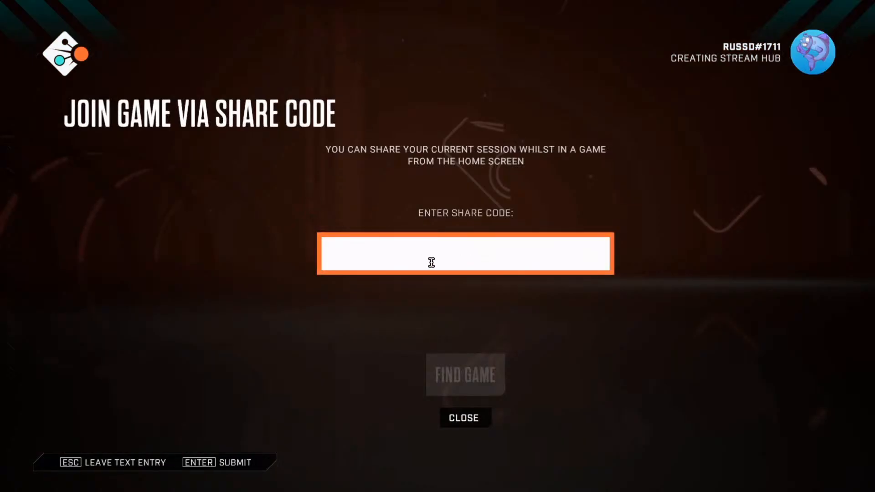
pyautogui.click(465, 418)
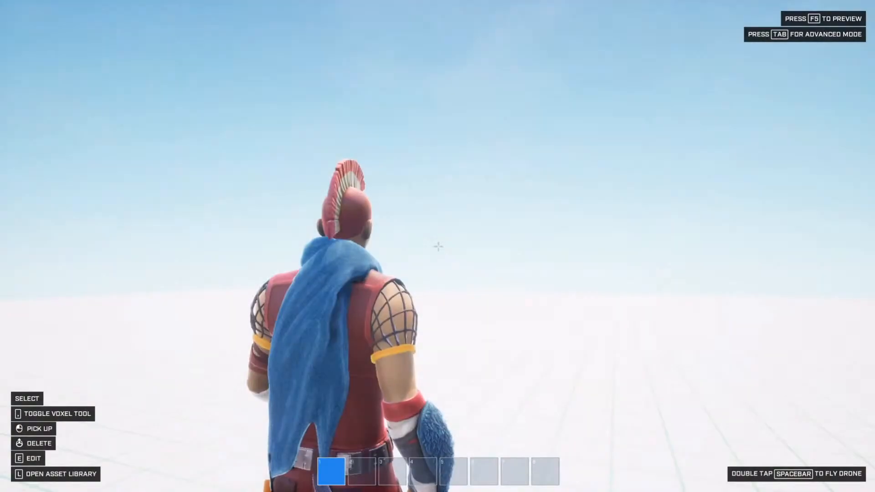
pyautogui.press('w')
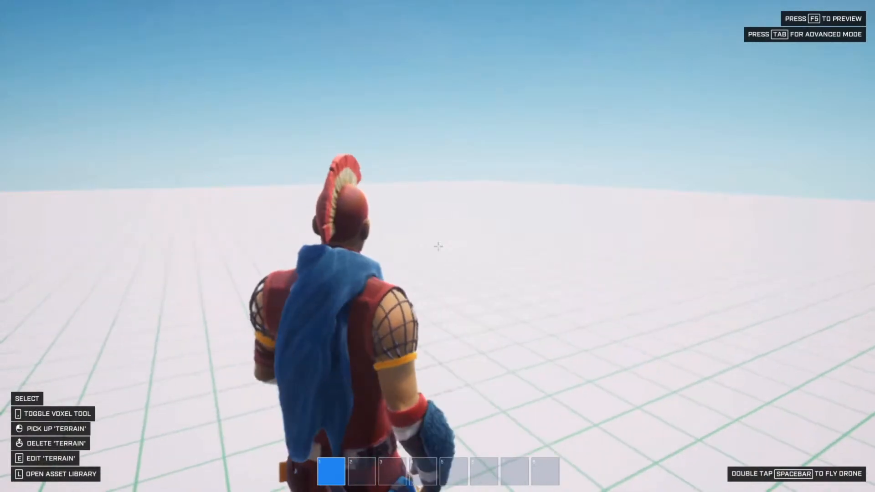
# Step: View the current game's share code and launch link again, then return to the game world
pyautogui.press('Escape')
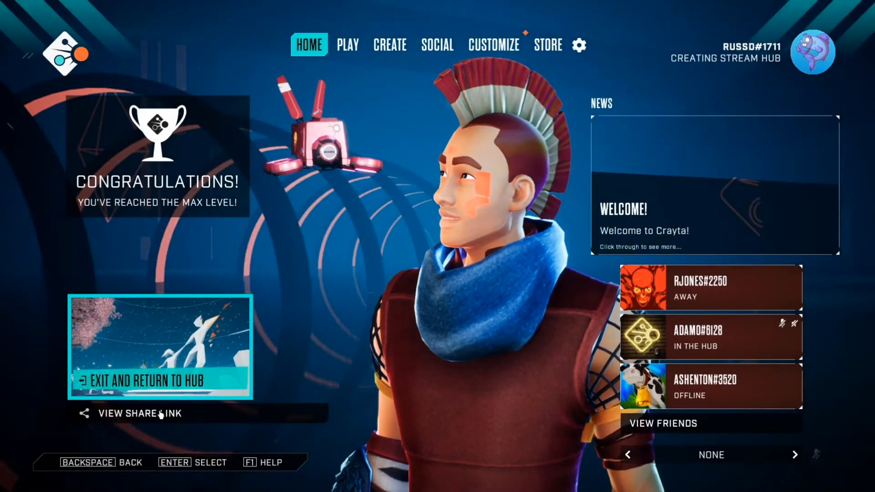
pyautogui.click(167, 414)
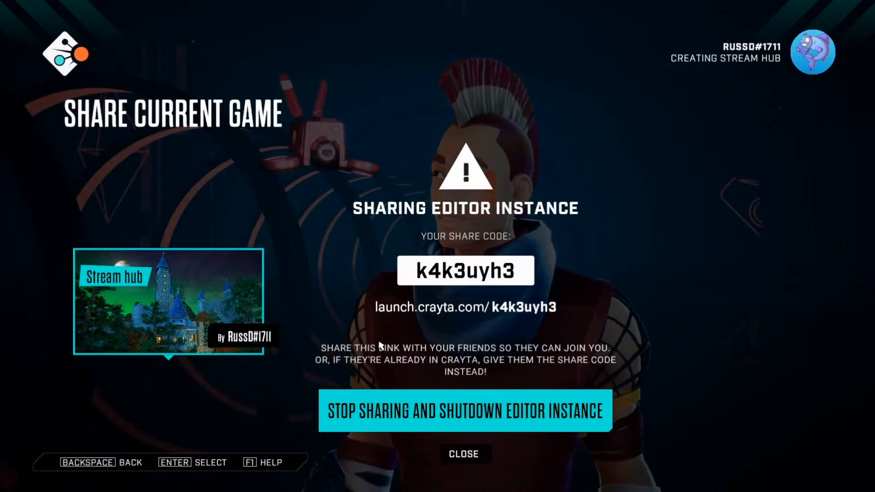
pyautogui.click(463, 453)
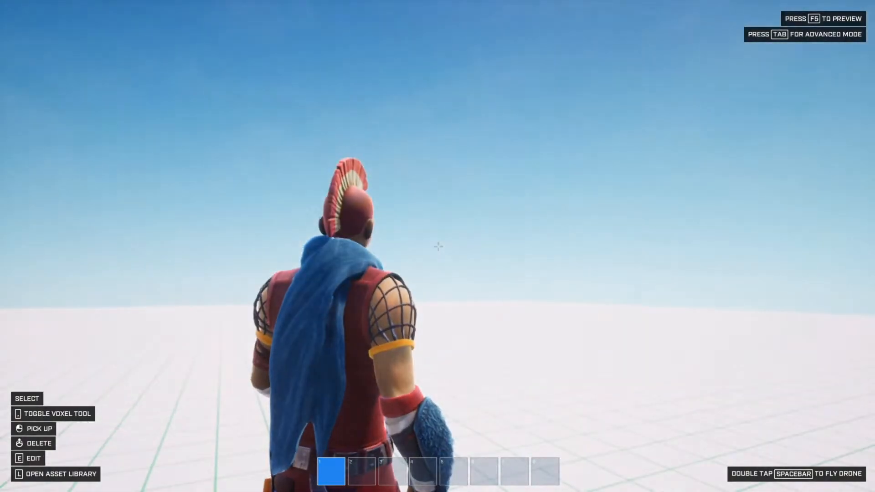
# Step: Walk across the empty terrain and look around for the other players in the shared editor instance
pyautogui.press('w')
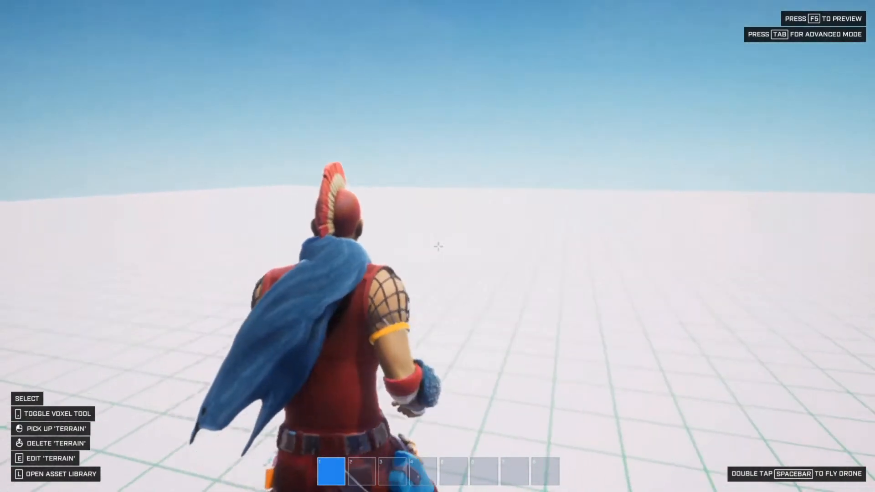
pyautogui.press('d')
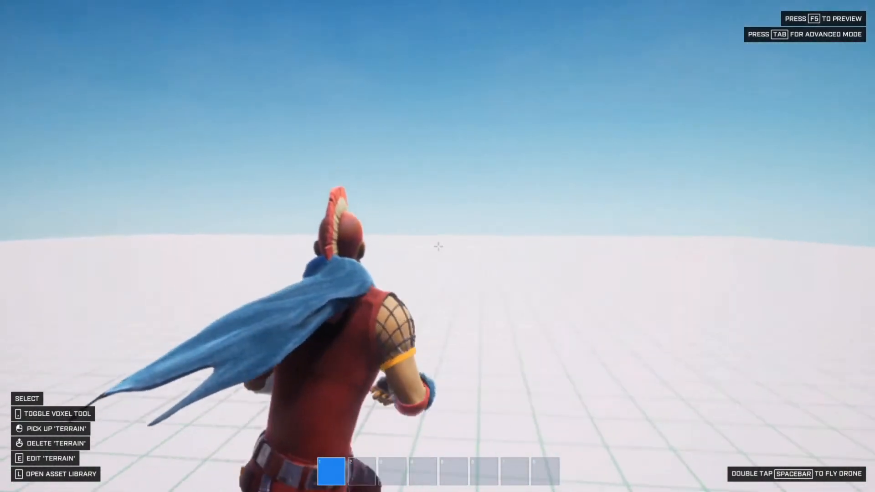
pyautogui.press('w')
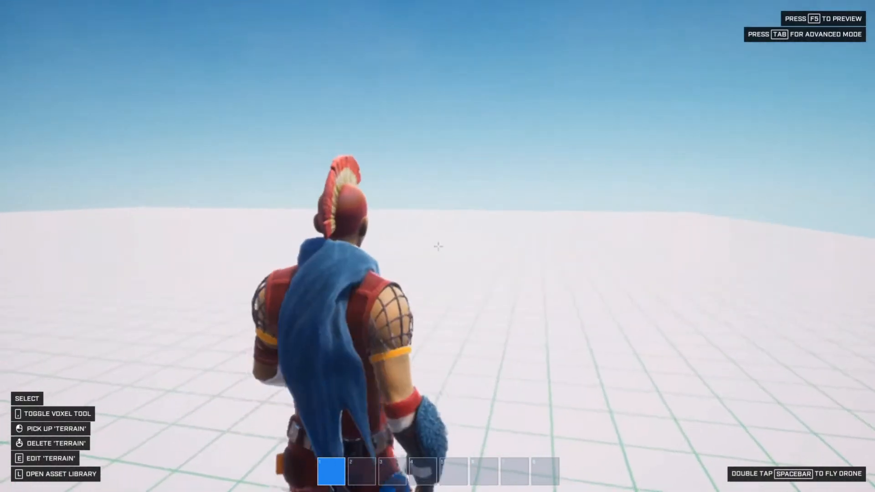
pyautogui.press('w')
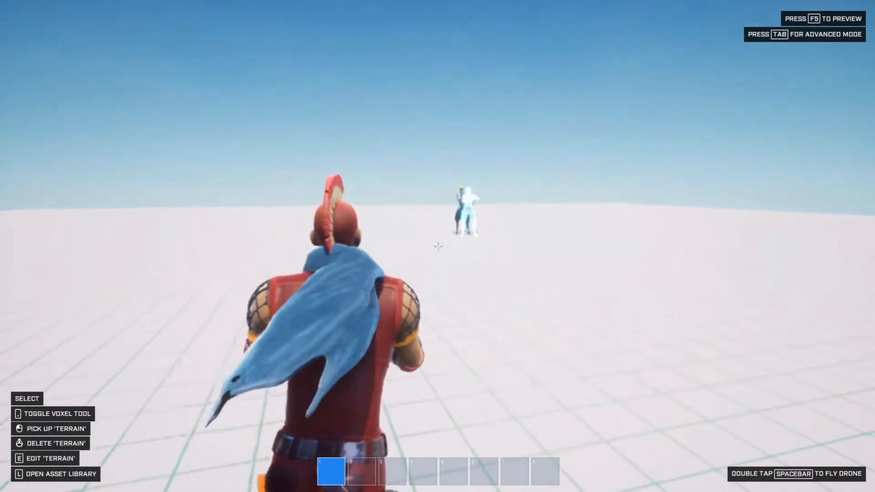
pyautogui.press('d')
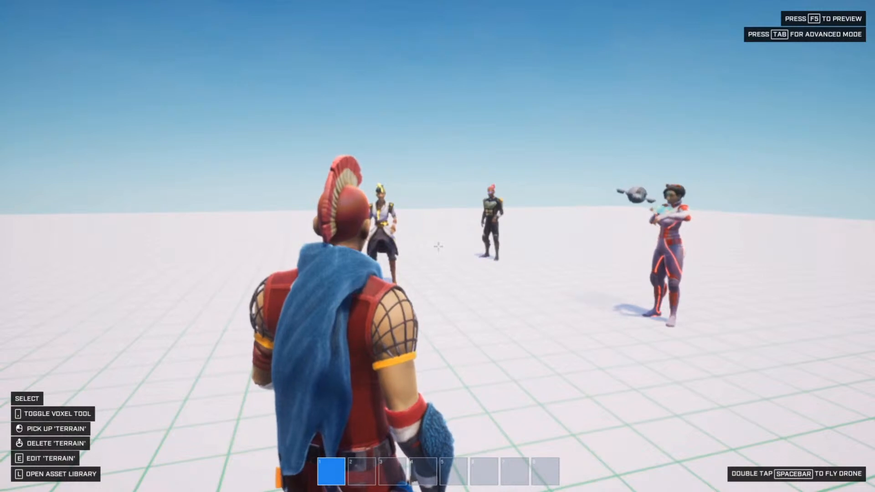
pyautogui.press('a')
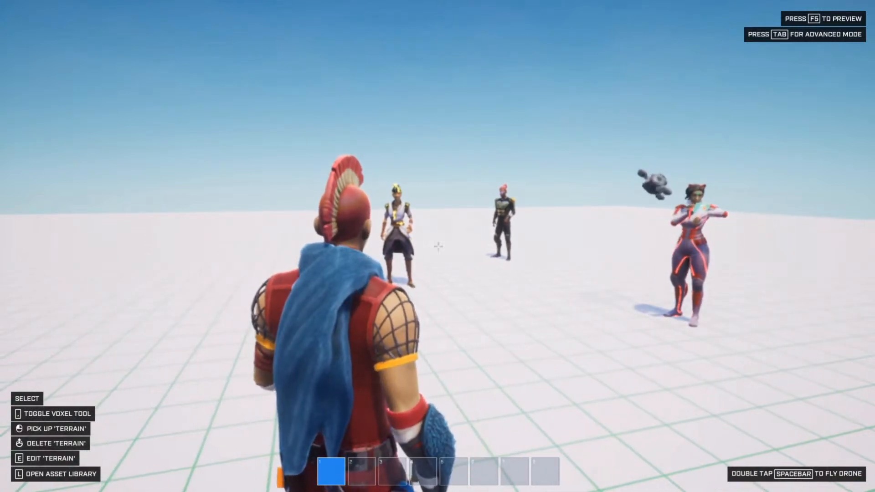
pyautogui.press('s')
pyautogui.press('s')
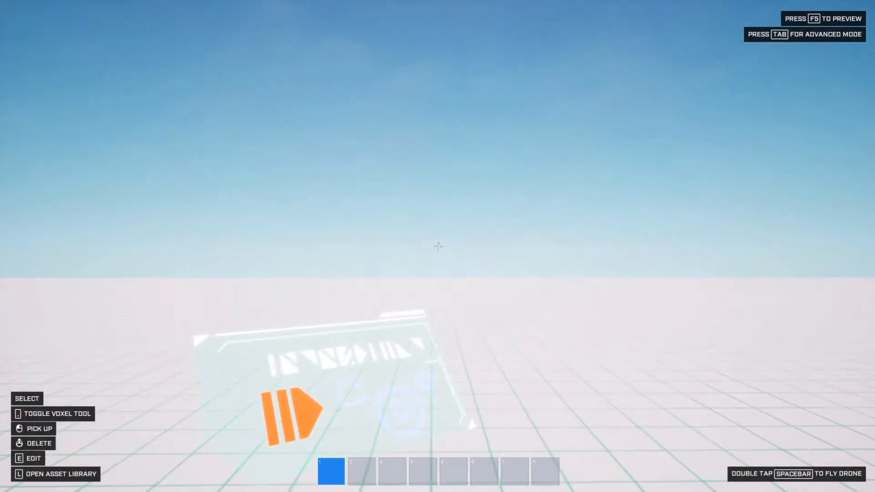
pyautogui.press('v')
pyautogui.press('s')
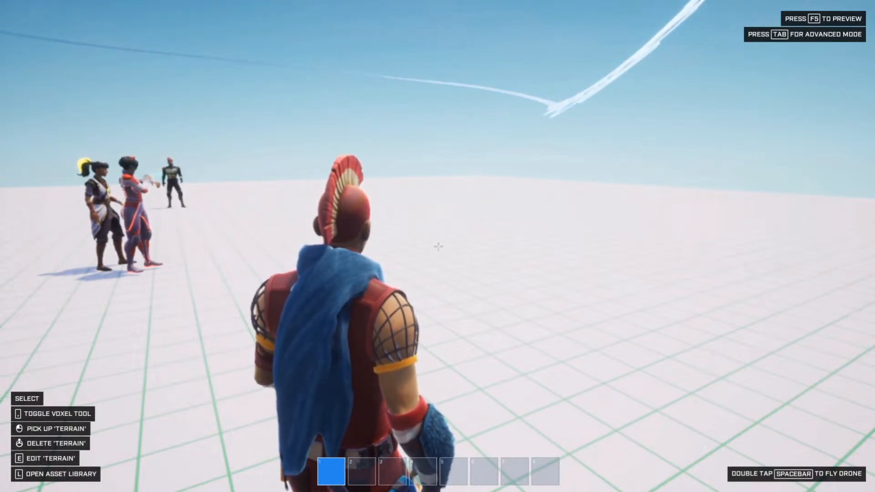
# Step: Switch to advanced editing mode and look through the voxel blocks in the library over an empty stretch of terrain
pyautogui.press('a')
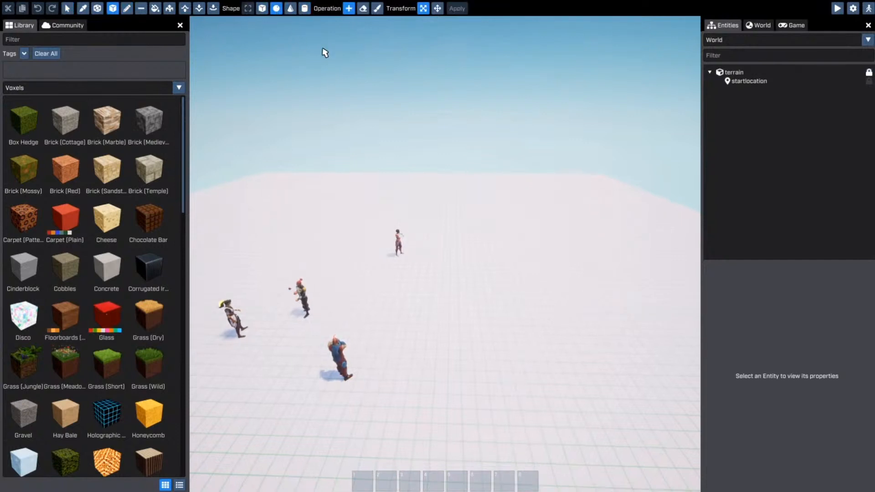
pyautogui.moveTo(325, 108); pyautogui.dragTo(411, 127, button='right')
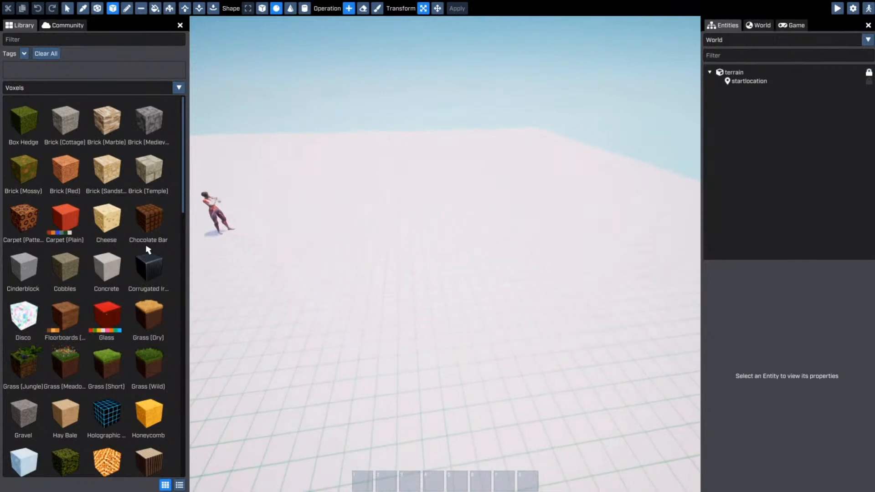
pyautogui.scroll(-1, 83, 245)
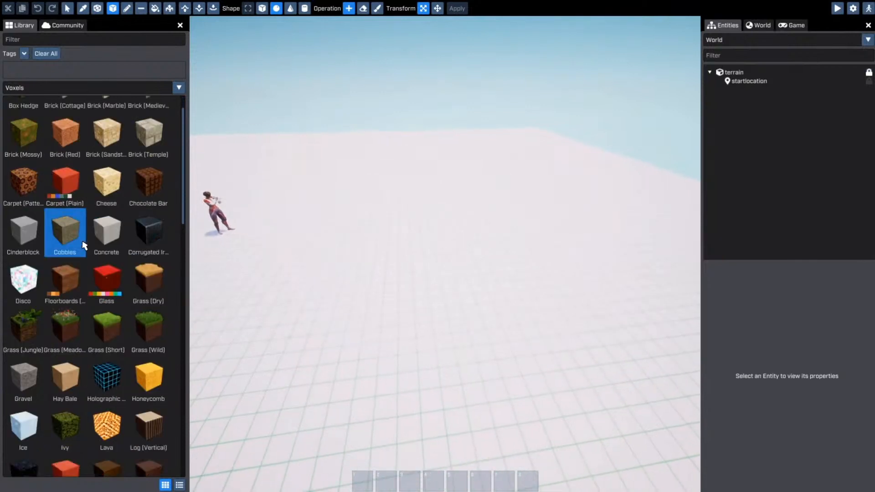
pyautogui.press('w')
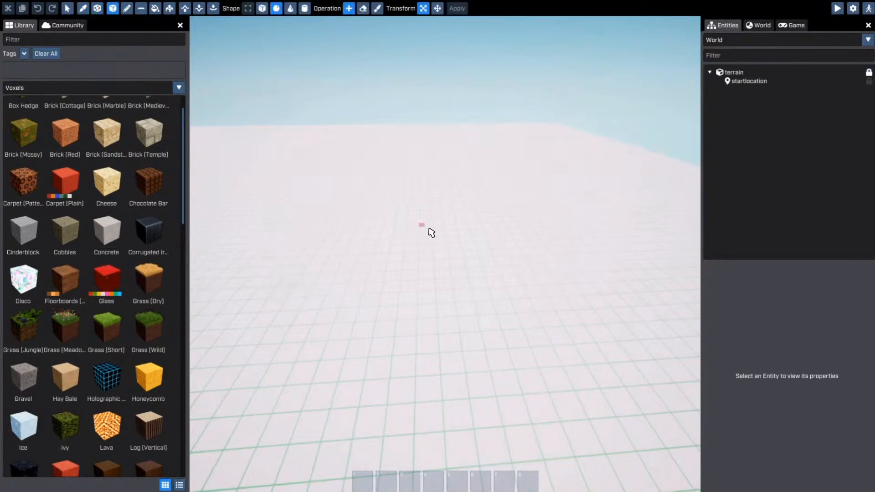
pyautogui.moveTo(430, 232); pyautogui.dragTo(412, 233, button='right')
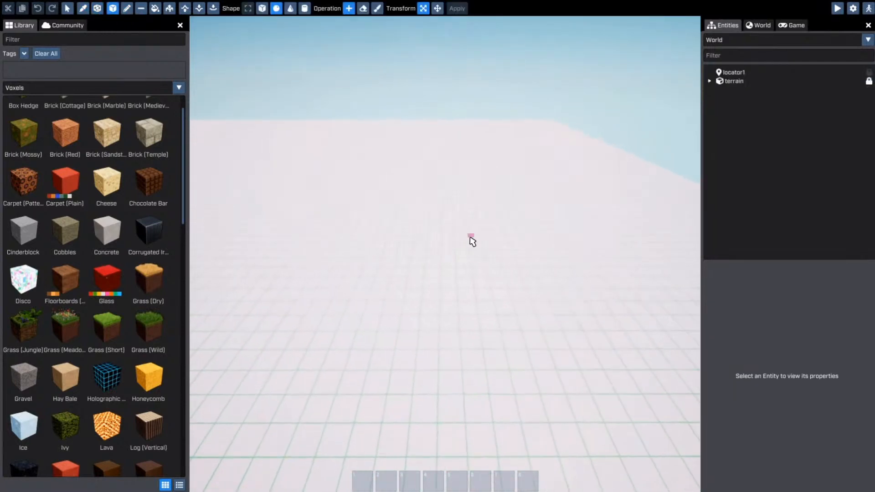
# Step: Place a sphere shape on the empty terrain and set its size to 120 × 120 × 120
pyautogui.press('q')
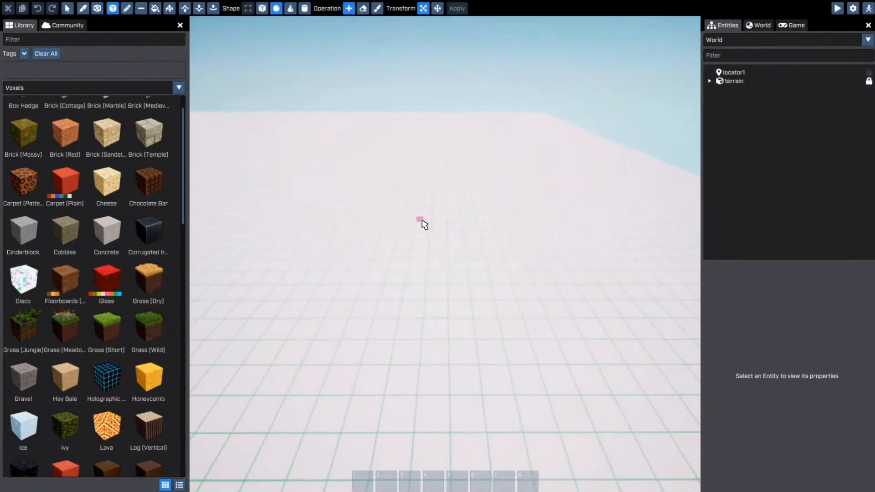
pyautogui.press('s')
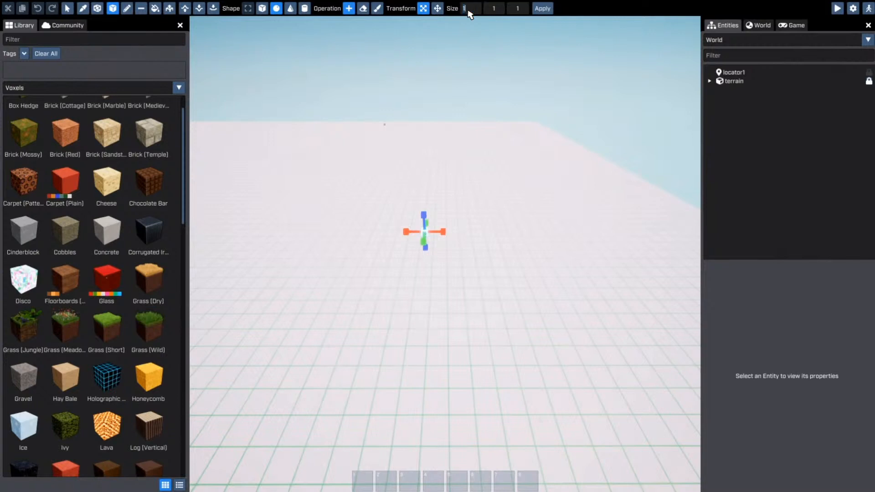
pyautogui.write('20')
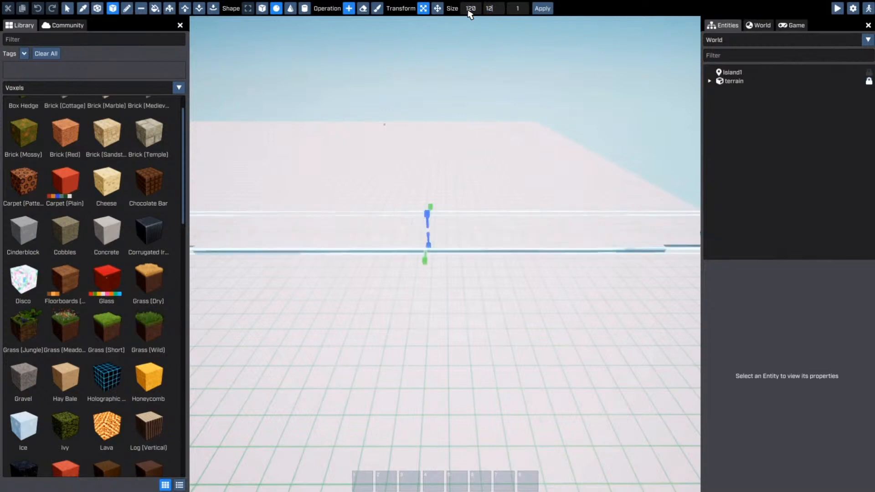
pyautogui.press('Tab')
pyautogui.write('120')
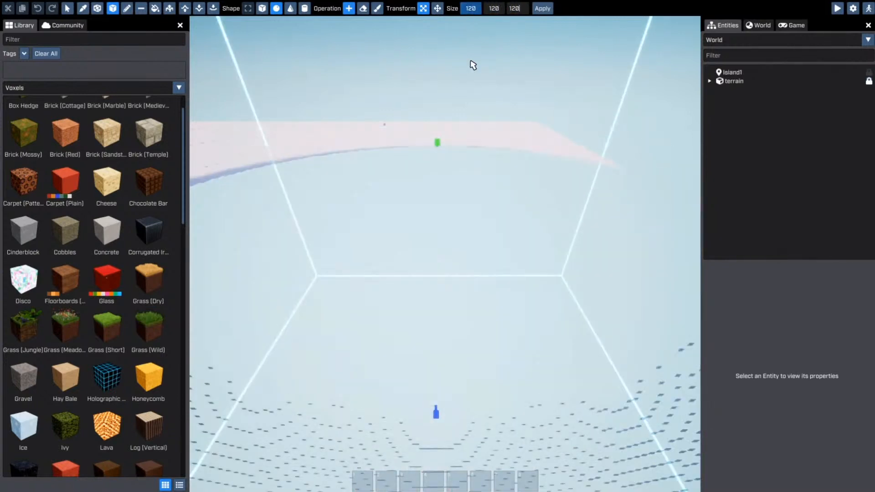
# Step: Move the sphere clear of the terrain's edge, apply it as a solid voxel ball, and leave the shape
pyautogui.press('s')
pyautogui.moveTo(473, 65)
pyautogui.mouseDown(button='right')
pyautogui.moveTo(446, 69)
pyautogui.moveTo(461, 82)
pyautogui.moveTo(469, 82)
pyautogui.moveTo(467, 70)
pyautogui.mouseUp(button='right')
pyautogui.press('d')
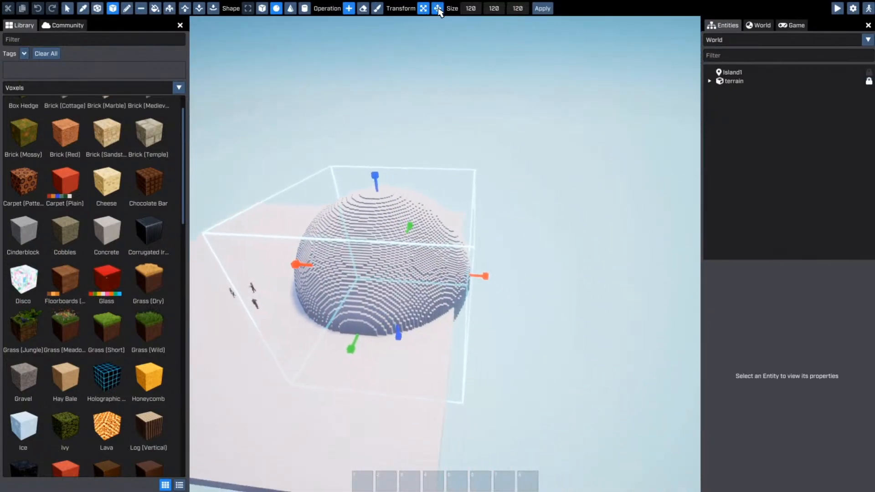
pyautogui.moveTo(425, 275)
pyautogui.mouseDown()
pyautogui.moveTo(525, 291)
pyautogui.moveTo(566, 284)
pyautogui.mouseUp()
pyautogui.press('a')
pyautogui.press('w')
pyautogui.moveTo(400, 283)
pyautogui.mouseDown(button='right')
pyautogui.moveTo(460, 284)
pyautogui.moveTo(535, 266)
pyautogui.moveTo(503, 266)
pyautogui.moveTo(478, 283)
pyautogui.moveTo(456, 276)
pyautogui.moveTo(442, 250)
pyautogui.moveTo(467, 250)
pyautogui.mouseUp(button='right')
pyautogui.press('q')
pyautogui.press('s')
pyautogui.press('w')
pyautogui.press('d')
pyautogui.press('Return')
pyautogui.press('s')
pyautogui.moveTo(394, 235); pyautogui.dragTo(364, 251, button='right')
pyautogui.press('d')
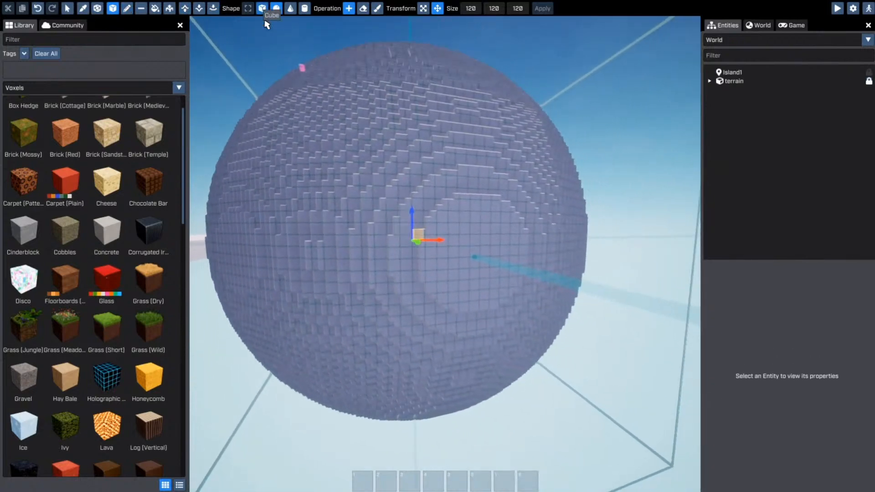
pyautogui.moveTo(219, 108); pyautogui.dragTo(192, 121, button='right')
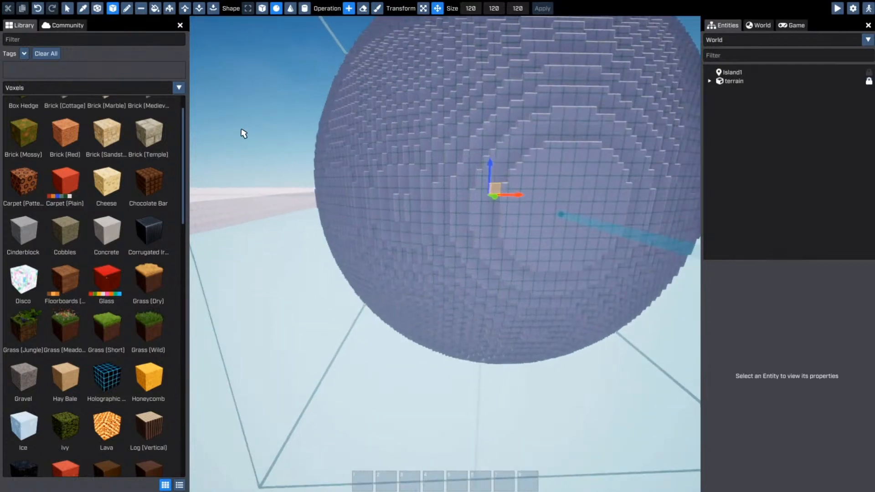
pyautogui.press('Escape')
# Step: Draw an erasing shape about 90 × 72 voxels against the side of the voxel ball
pyautogui.moveTo(269, 149)
pyautogui.mouseDown(button='right')
pyautogui.moveTo(249, 159)
pyautogui.moveTo(258, 137)
pyautogui.moveTo(246, 101)
pyautogui.mouseUp(button='right')
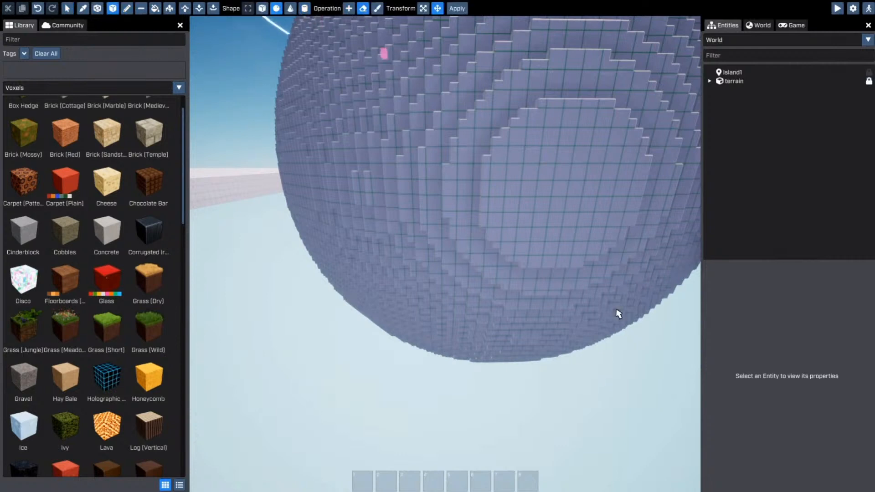
pyautogui.press('d')
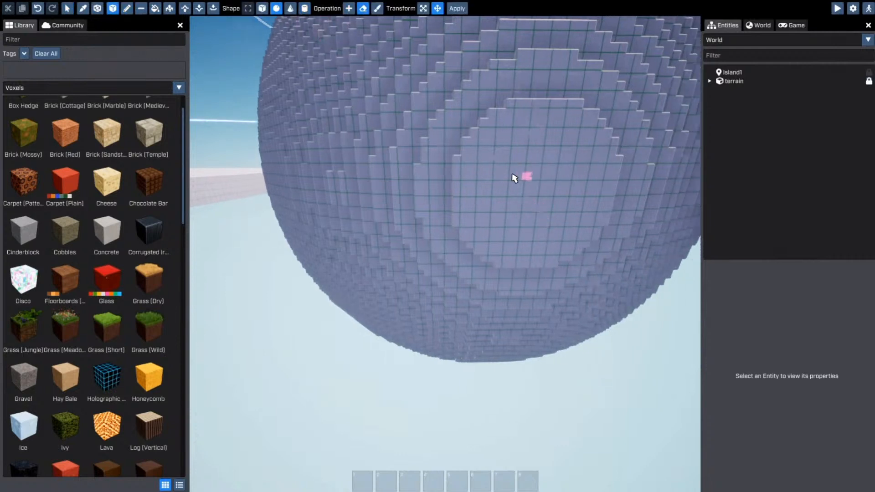
pyautogui.moveTo(547, 151); pyautogui.dragTo(524, 149)
pyautogui.press('a')
pyautogui.press('d')
pyautogui.moveTo(626, 232); pyautogui.dragTo(578, 237, button='right')
pyautogui.press('s')
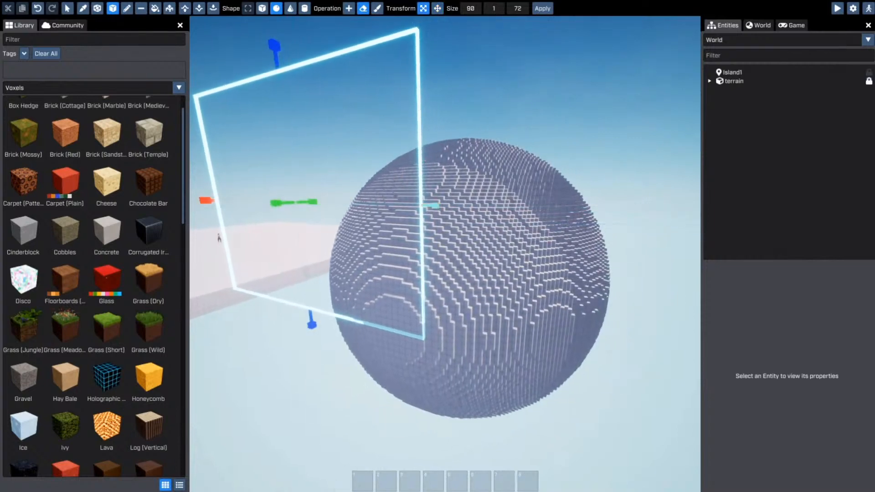
# Step: Extend the erasing shape to 155 × 160 × 72 so that it spans the ball's whole upper half
pyautogui.moveTo(431, 206); pyautogui.dragTo(609, 226)
pyautogui.press('d')
pyautogui.moveTo(424, 209); pyautogui.dragTo(339, 161, button='right')
pyautogui.press('w')
pyautogui.press('a')
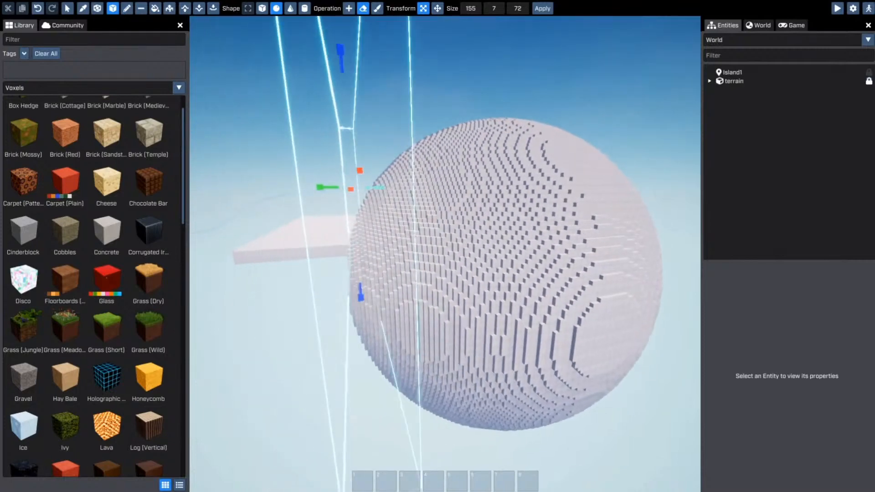
pyautogui.press('d')
pyautogui.moveTo(377, 187); pyautogui.dragTo(561, 189)
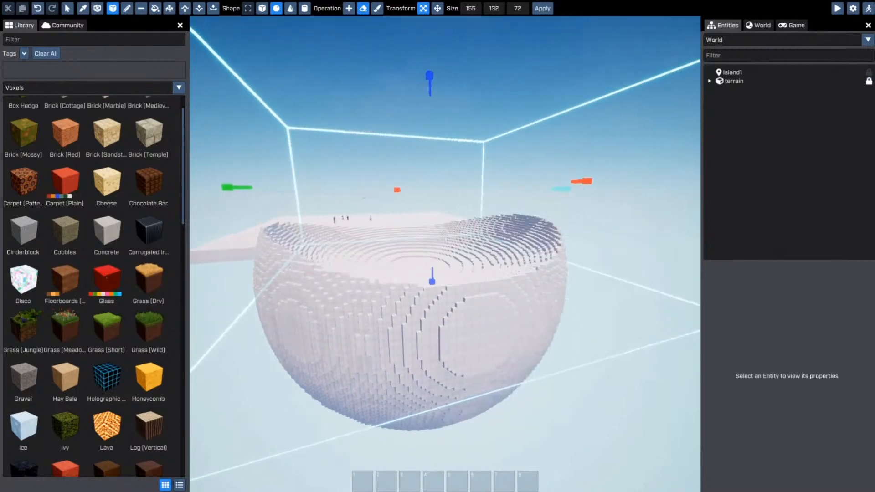
pyautogui.press('a')
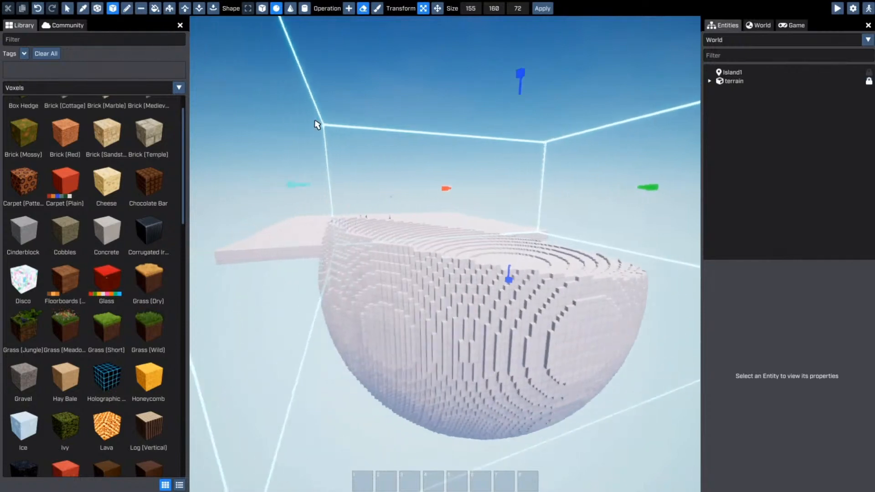
# Step: Change the erasing shape to a cube and apply it to cut the ball down to a flat-topped hemisphere
pyautogui.click(262, 9)
pyautogui.moveTo(401, 195); pyautogui.dragTo(547, 212, button='right')
pyautogui.press('w')
pyautogui.press('a')
pyautogui.press('a')
pyautogui.moveTo(445, 255); pyautogui.dragTo(407, 192, button='right')
pyautogui.press('w')
pyautogui.press('w')
pyautogui.press('s')
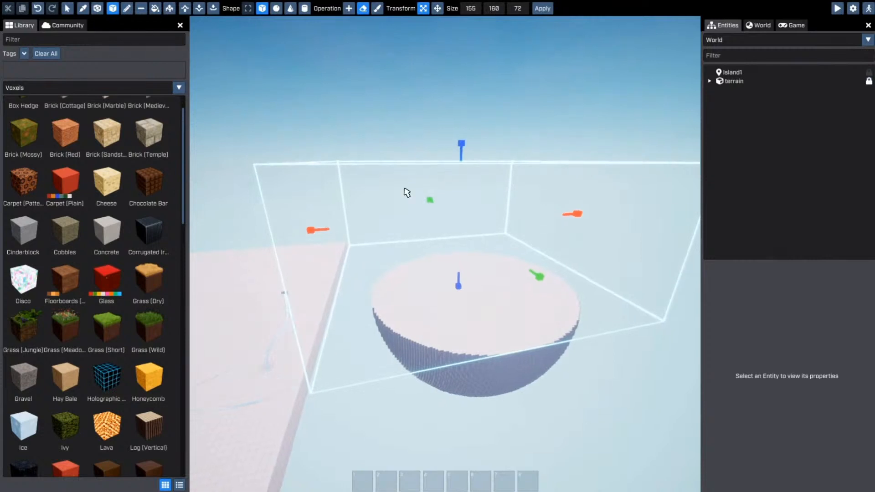
pyautogui.press('Return')
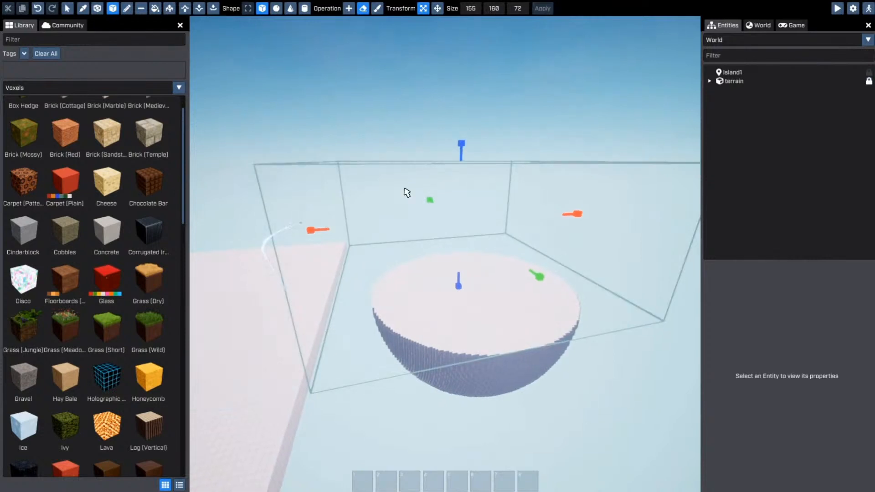
pyautogui.press('Escape')
# Step: Draw a voxel selection about 72 × 47 across the front of the hemisphere
pyautogui.click(481, 297)
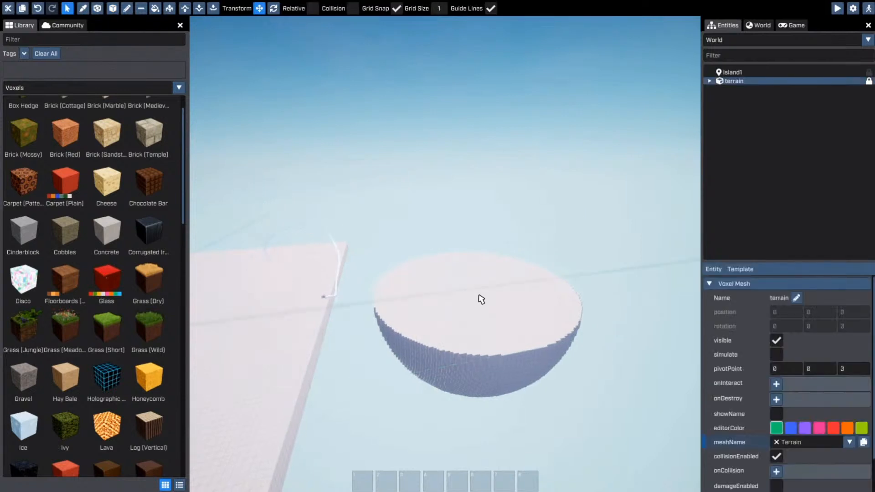
pyautogui.moveTo(480, 297); pyautogui.dragTo(445, 254, button='right')
pyautogui.press('w')
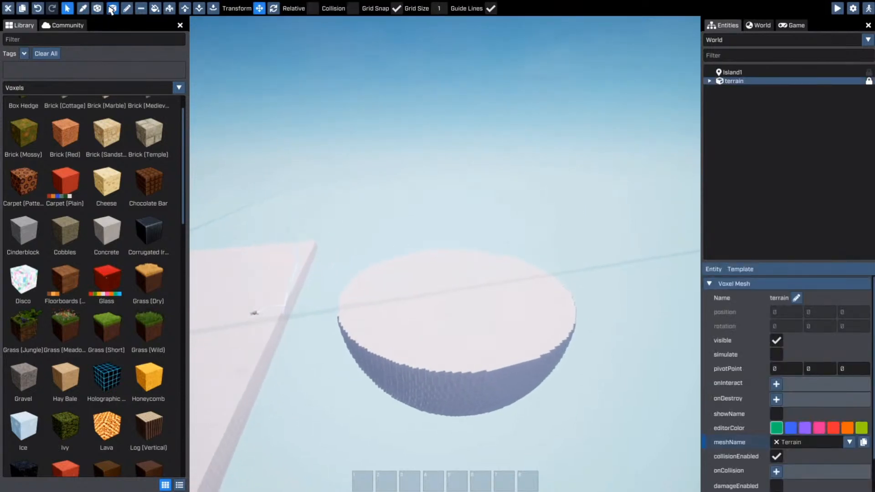
pyautogui.click(101, 9)
pyautogui.press('w')
pyautogui.moveTo(409, 158)
pyautogui.mouseDown(button='right')
pyautogui.moveTo(445, 255)
pyautogui.moveTo(409, 158)
pyautogui.mouseUp(button='right')
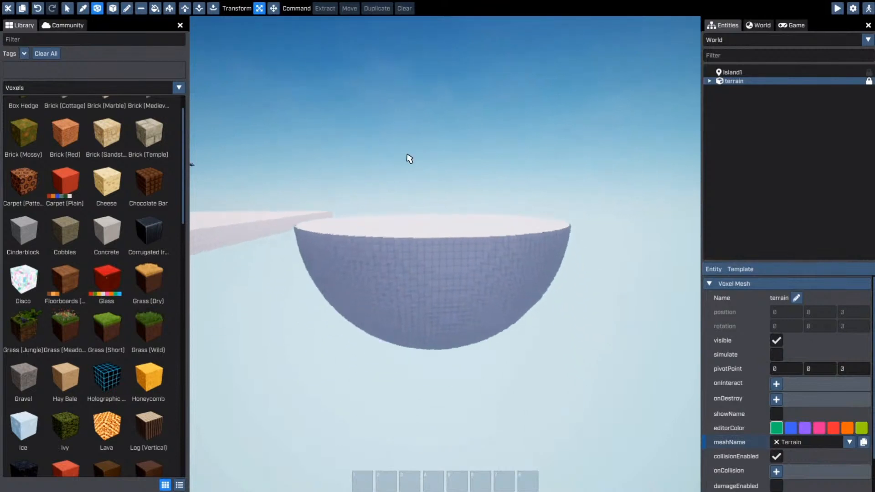
pyautogui.press('a')
pyautogui.moveTo(610, 240); pyautogui.dragTo(384, 405)
pyautogui.press('d')
pyautogui.press('d')
pyautogui.press('w')
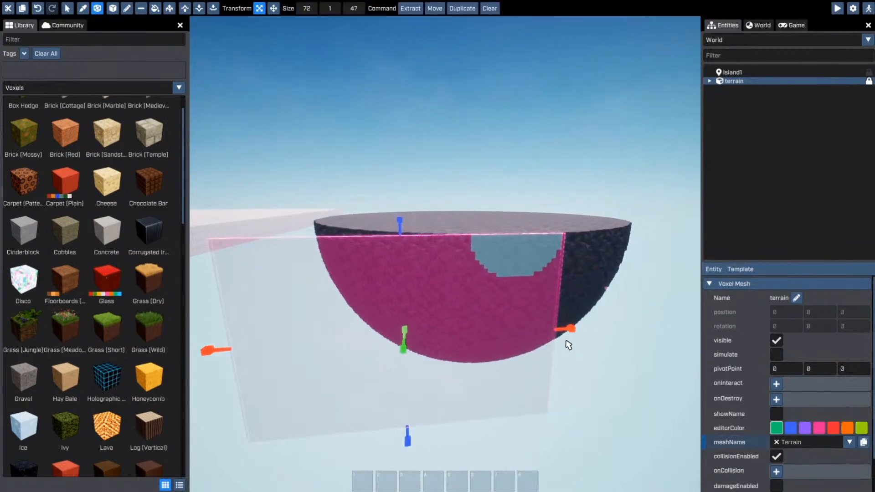
# Step: Extend the voxel selection to 153 × 140 × 47 around the hemisphere
pyautogui.press('d')
pyautogui.moveTo(571, 328); pyautogui.dragTo(675, 312)
pyautogui.press('d')
pyautogui.moveTo(450, 286); pyautogui.dragTo(416, 273, button='right')
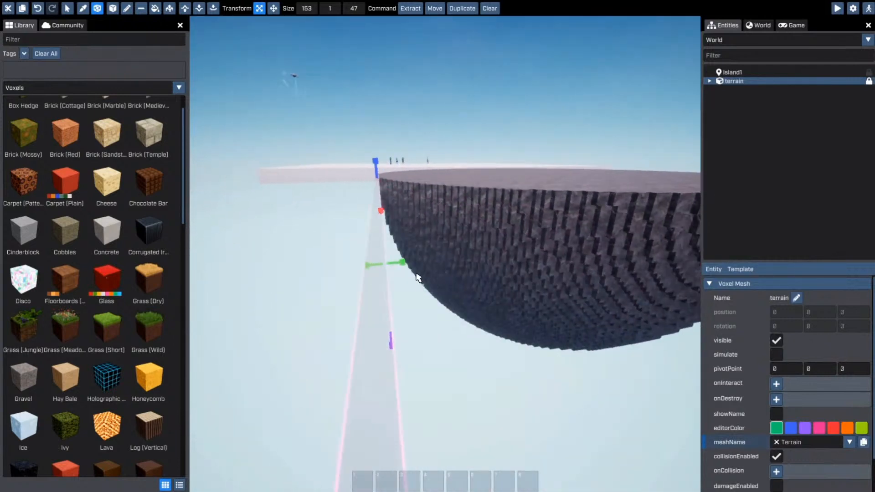
pyautogui.press('d')
pyautogui.moveTo(402, 262); pyautogui.dragTo(518, 235)
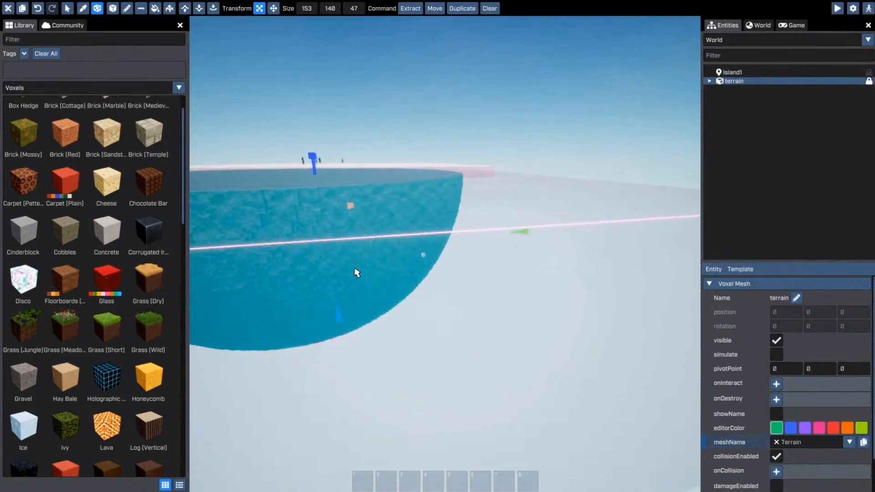
# Step: Try to extract the selected voxels and lift them above the terrain, and undo both the move and the extraction
pyautogui.moveTo(357, 273); pyautogui.dragTo(326, 254, button='right')
pyautogui.click(404, 8)
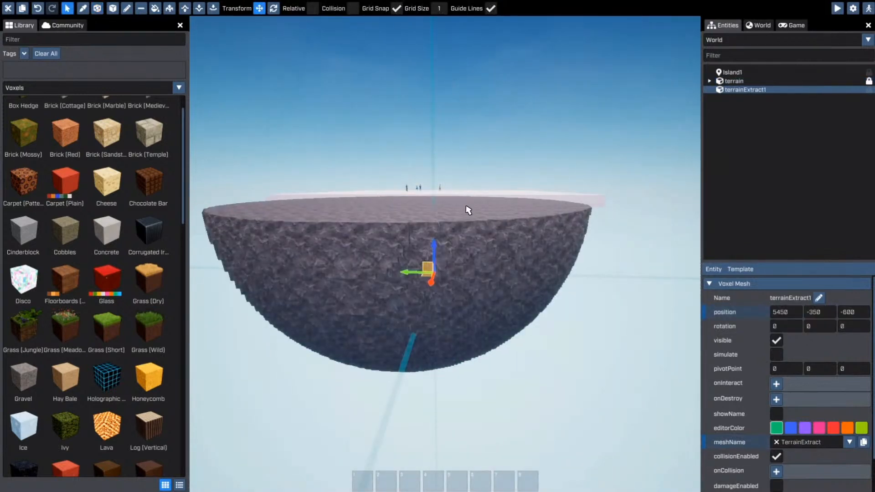
pyautogui.moveTo(468, 211); pyautogui.dragTo(446, 254, button='right')
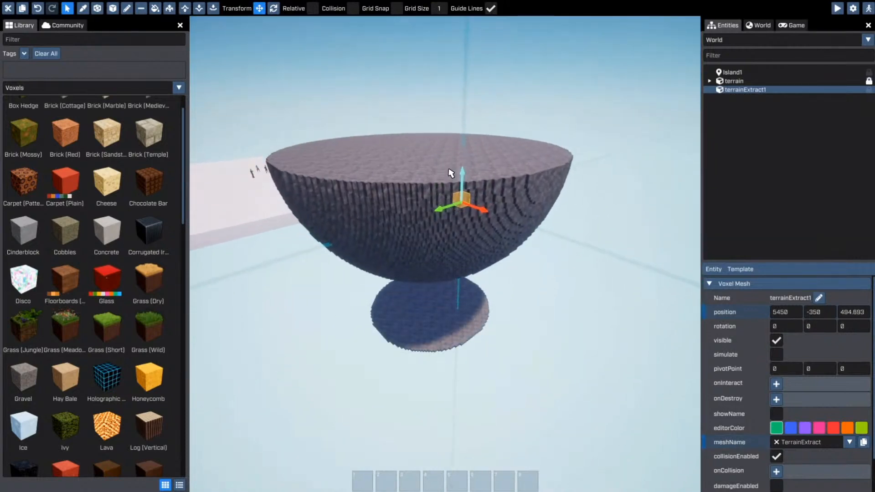
pyautogui.moveTo(452, 201); pyautogui.dragTo(451, 201, button='right')
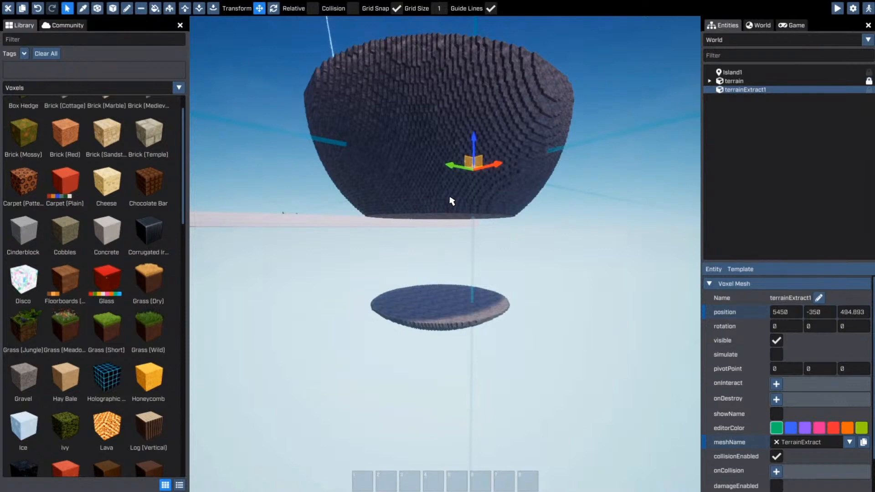
pyautogui.hotkey('ctrl', 'z')
pyautogui.hotkey('ctrl', 'z')
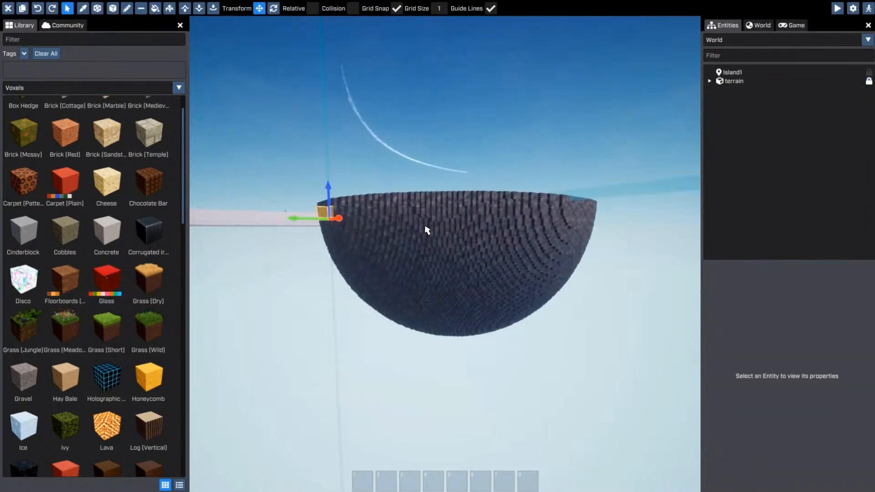
# Step: Draw a new voxel selection about 70 × 53 across the side of the hemisphere
pyautogui.moveTo(427, 224); pyautogui.dragTo(444, 253, button='right')
pyautogui.press('s')
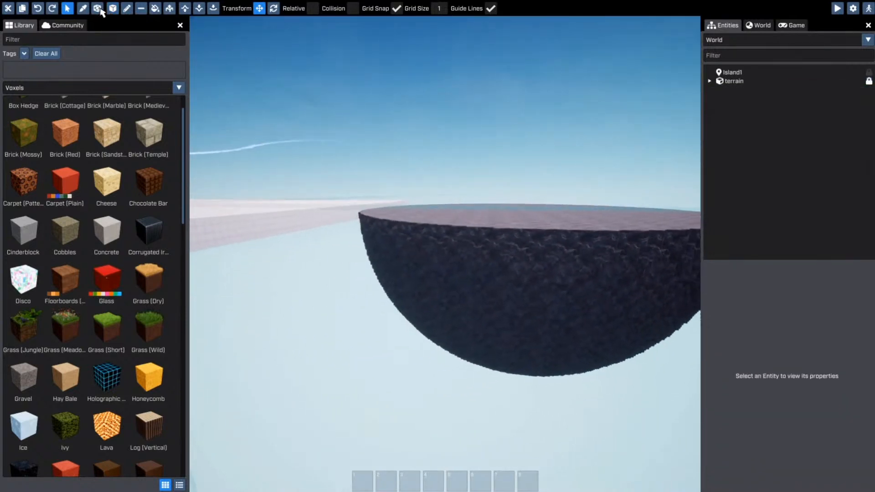
pyautogui.moveTo(385, 227); pyautogui.dragTo(446, 255, button='right')
pyautogui.press('w')
pyautogui.press('q')
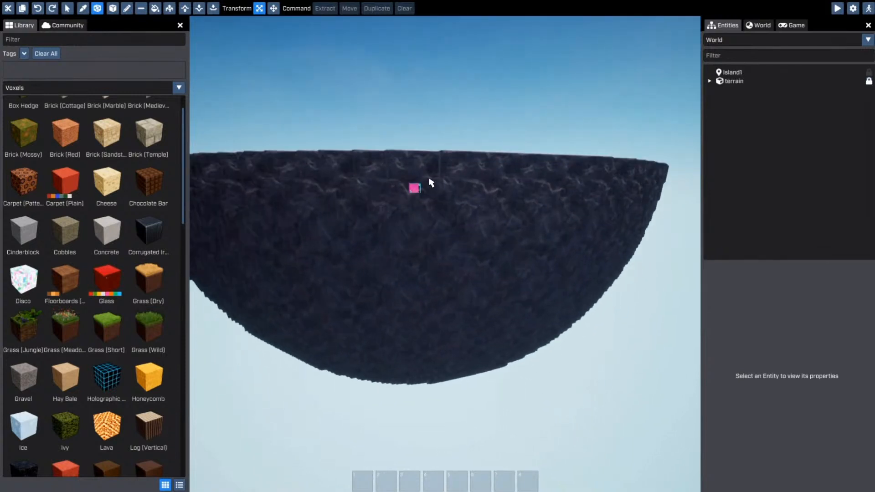
pyautogui.press('e')
pyautogui.moveTo(441, 170); pyautogui.dragTo(534, 172, button='right')
pyautogui.press('s')
pyautogui.moveTo(545, 158); pyautogui.dragTo(388, 351)
pyautogui.press('a')
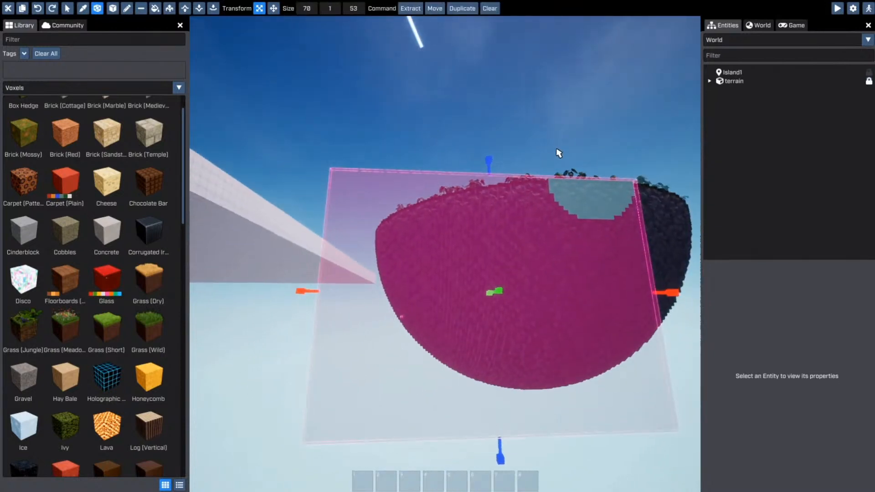
# Step: Extend the new selection to 129 × 141 so that it spans the hemisphere's width and depth
pyautogui.press('w')
pyautogui.press('d')
pyautogui.press('d')
pyautogui.moveTo(400, 304); pyautogui.dragTo(543, 304)
pyautogui.moveTo(544, 304); pyautogui.dragTo(460, 299, button='right')
pyautogui.press('d')
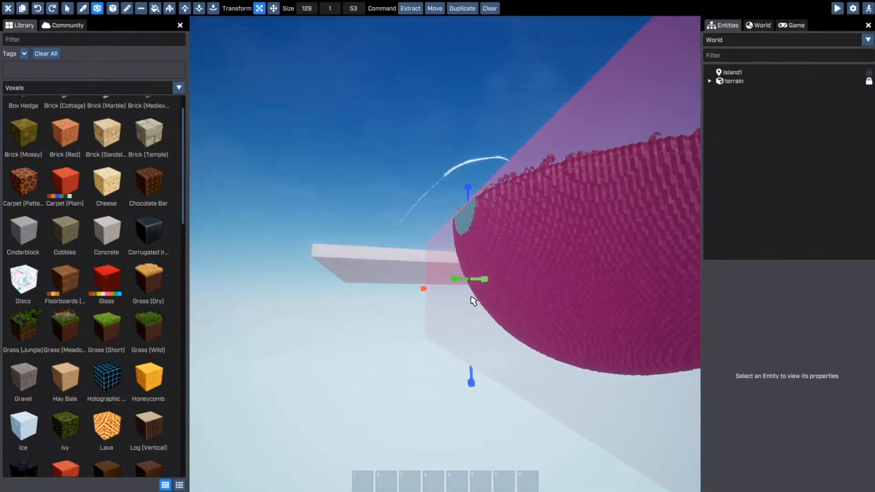
pyautogui.press('d')
pyautogui.moveTo(478, 275); pyautogui.dragTo(547, 270)
pyautogui.press('d')
# Step: Stretch the selection below the hemisphere's underside and widen it beyond the rim, to 146 × 141 × 85
pyautogui.press('q')
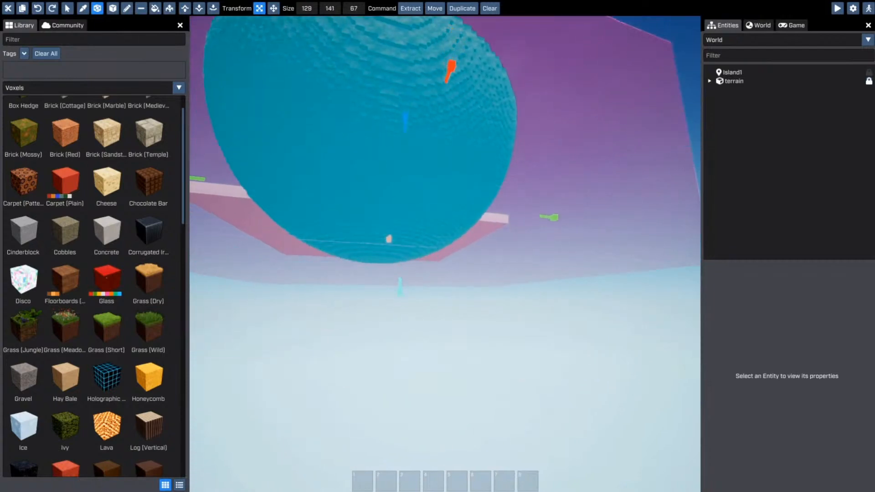
pyautogui.press('e')
pyautogui.moveTo(446, 254); pyautogui.dragTo(473, 289, button='right')
pyautogui.moveTo(473, 308); pyautogui.dragTo(472, 254)
pyautogui.press('a')
pyautogui.press('s')
pyautogui.moveTo(470, 308); pyautogui.dragTo(576, 301, button='right')
pyautogui.moveTo(445, 254); pyautogui.dragTo(466, 221, button='right')
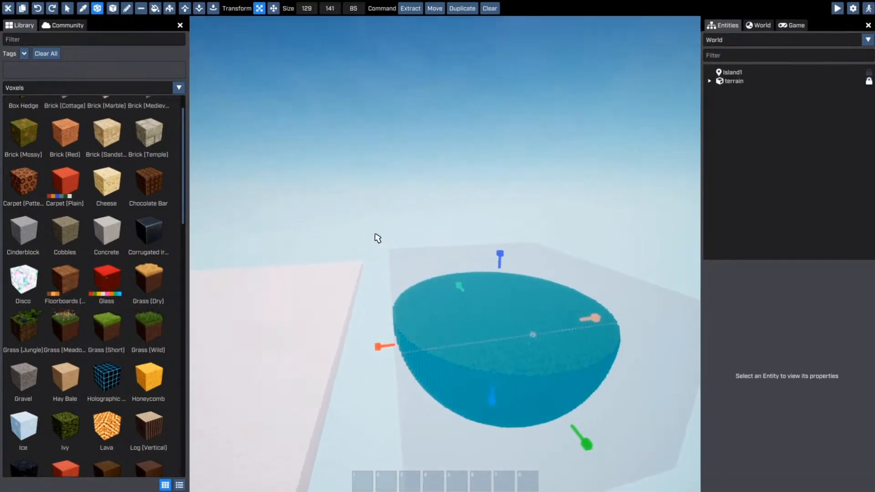
pyautogui.moveTo(364, 346); pyautogui.dragTo(344, 345)
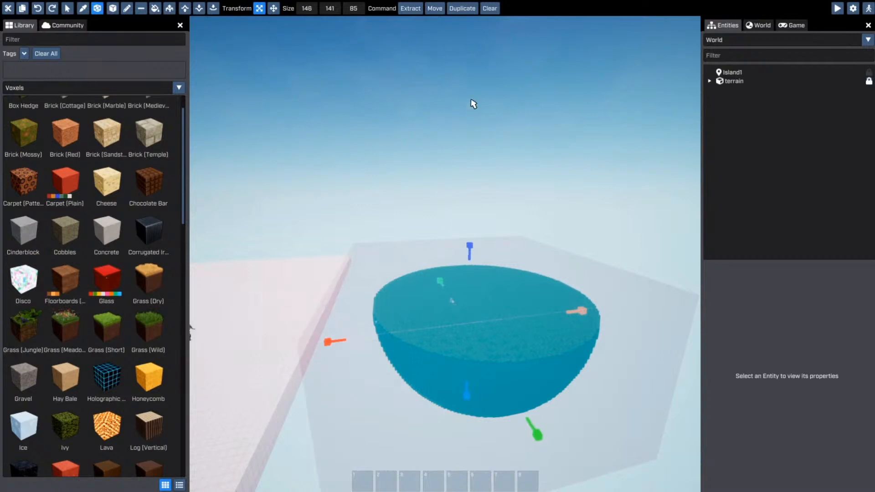
# Step: Extract the selected hemisphere from the terrain as a separate voxel mesh and rename it Island1
pyautogui.press('a')
pyautogui.click(417, 17)
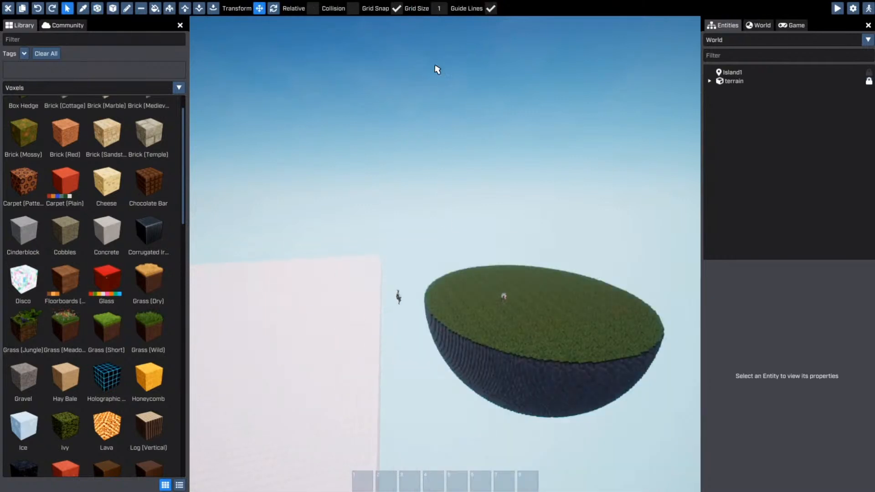
pyautogui.moveTo(513, 306)
pyautogui.mouseDown()
pyautogui.moveTo(525, 188)
pyautogui.moveTo(512, 347)
pyautogui.moveTo(513, 307)
pyautogui.moveTo(513, 314)
pyautogui.moveTo(483, 309)
pyautogui.moveTo(517, 305)
pyautogui.mouseUp()
pyautogui.press('w')
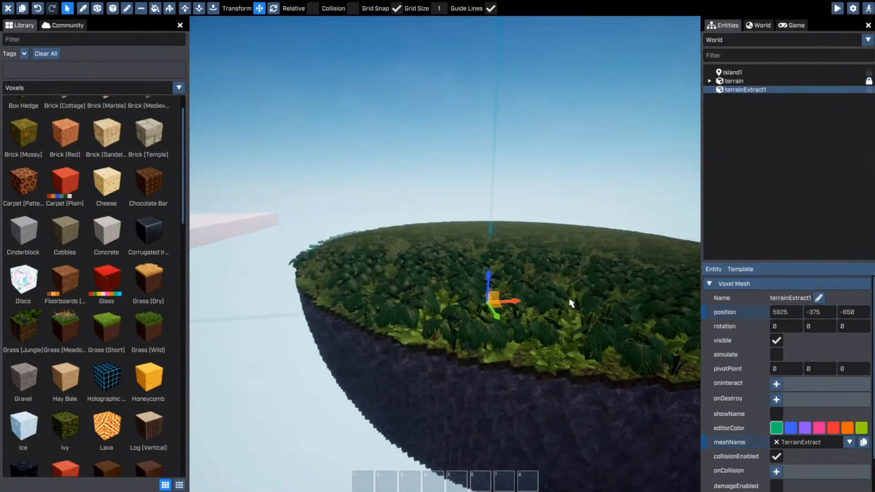
pyautogui.moveTo(570, 300); pyautogui.dragTo(571, 300)
pyautogui.press('s')
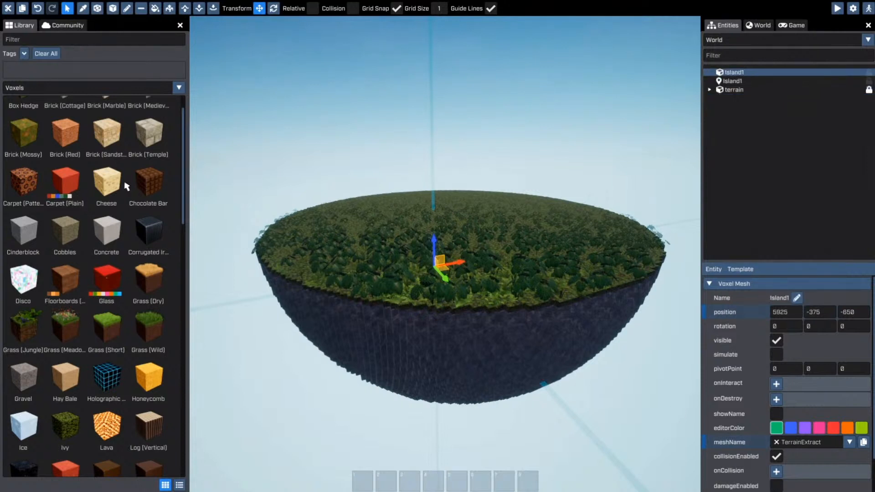
# Step: List the library's voxel meshes and set the Island1 mesh's position to 5000 in X and 0 in Y
pyautogui.click(34, 88)
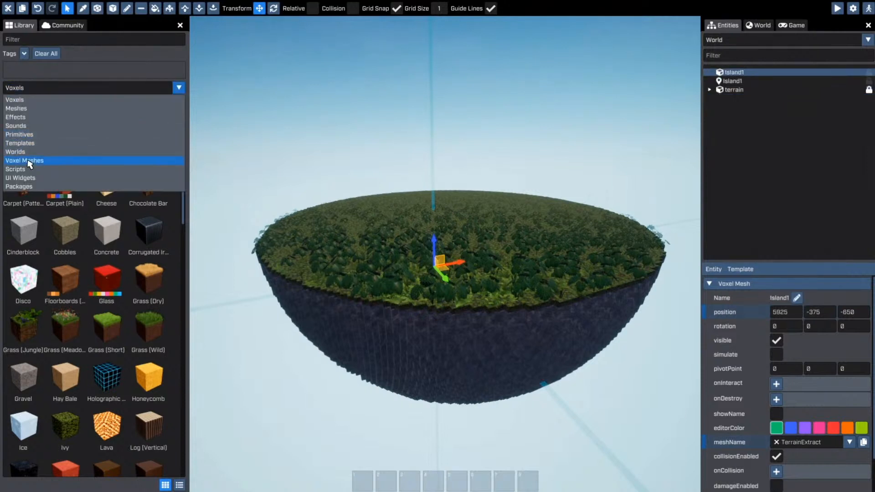
pyautogui.click(29, 162)
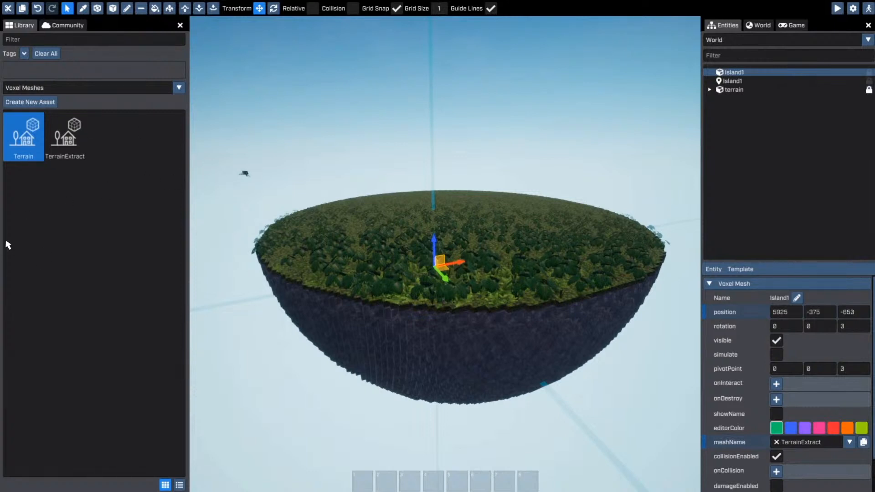
pyautogui.write('5000')
pyautogui.write('0')
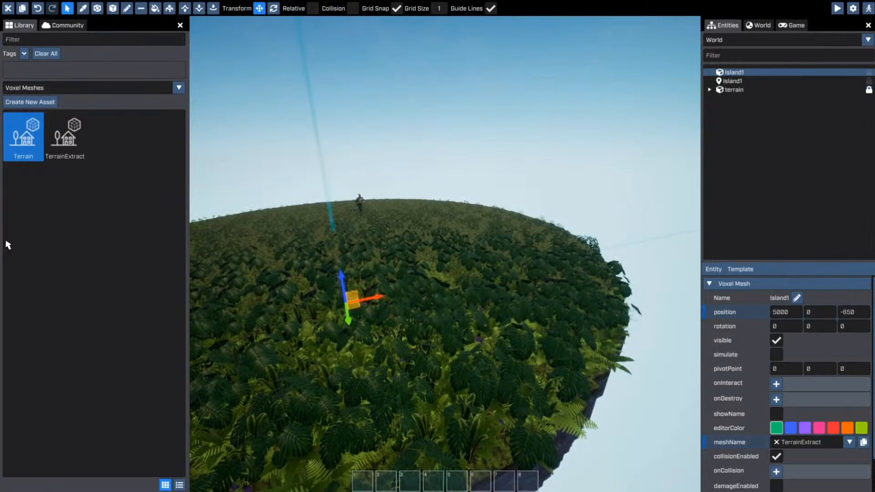
pyautogui.write('0')
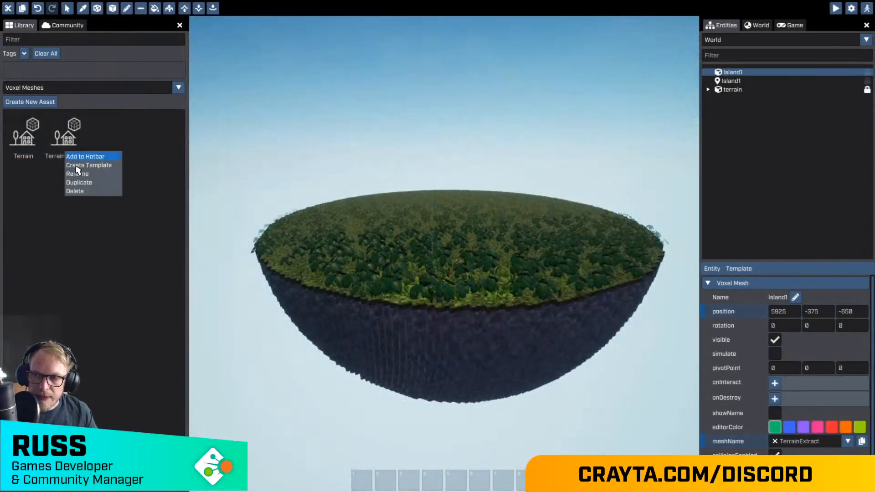
# Step: Rename the TerrainExtract voxel mesh asset as Island1
pyautogui.click(78, 174)
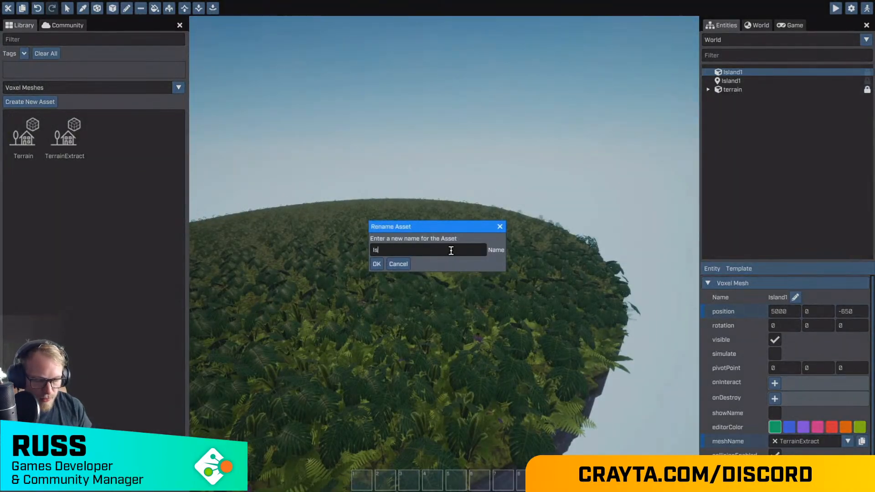
pyautogui.write('Island1')
pyautogui.press('Return')
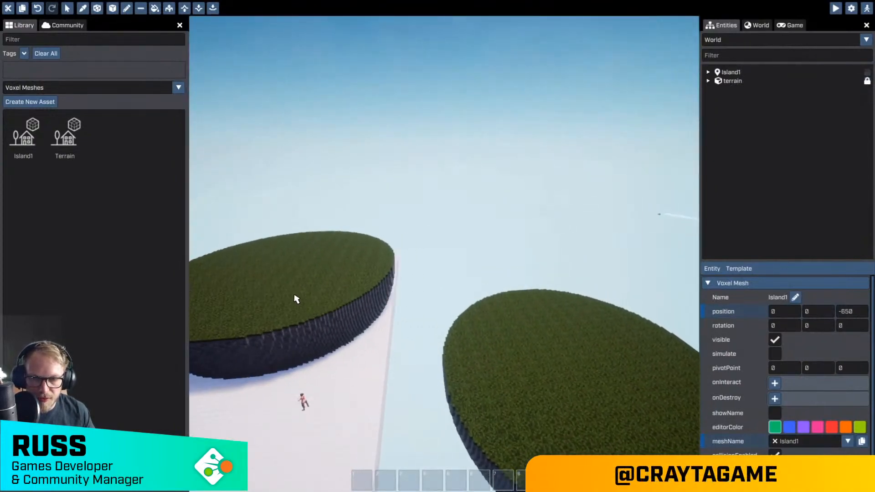
# Step: Look over the white terrain platform and the islands around it from several viewpoints
pyautogui.moveTo(297, 299); pyautogui.dragTo(444, 253, button='right')
pyautogui.press('w')
pyautogui.press('Escape')
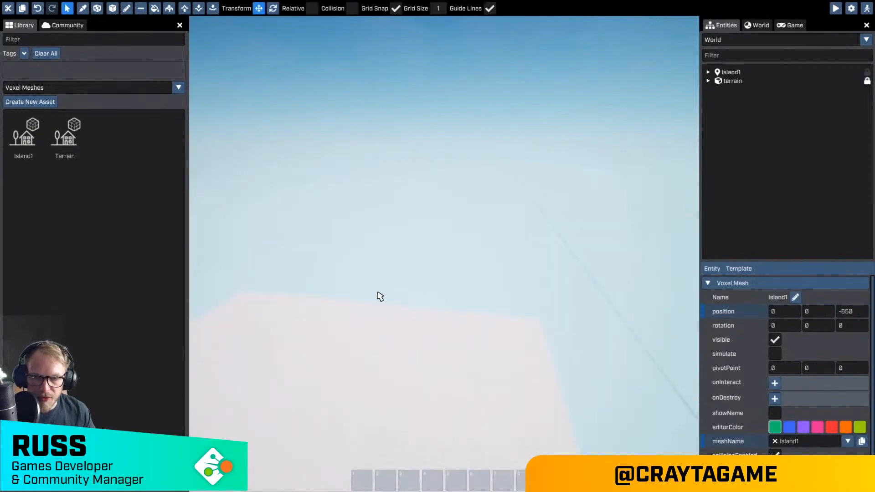
pyautogui.moveTo(379, 295); pyautogui.dragTo(444, 254, button='right')
pyautogui.press('s')
pyautogui.moveTo(444, 254); pyautogui.dragTo(385, 235, button='right')
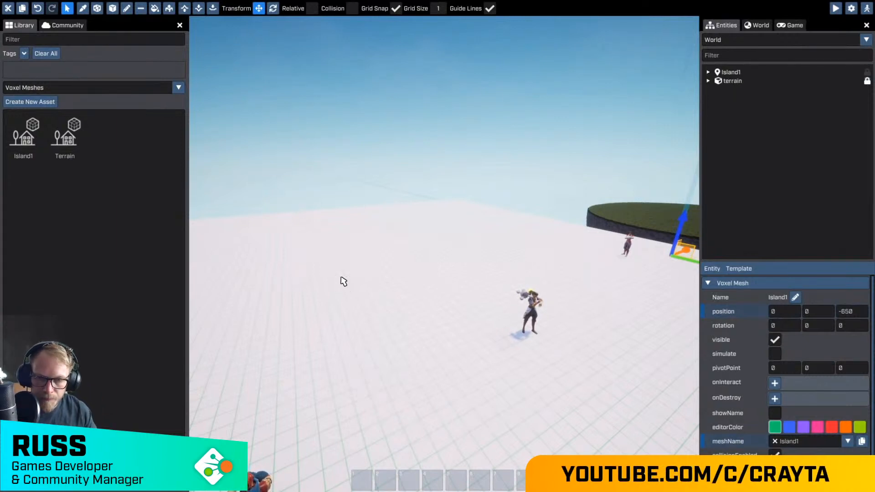
pyautogui.moveTo(363, 253); pyautogui.dragTo(445, 254, button='right')
pyautogui.press('w')
pyautogui.press('w')
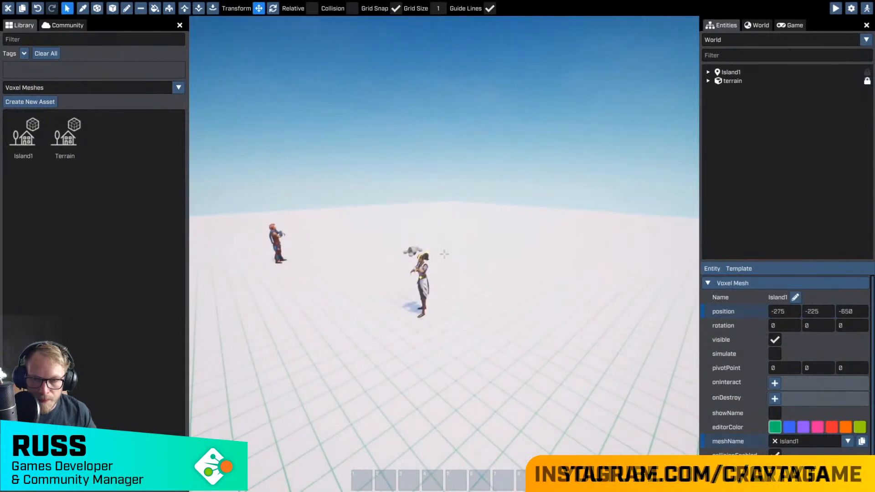
pyautogui.press('w')
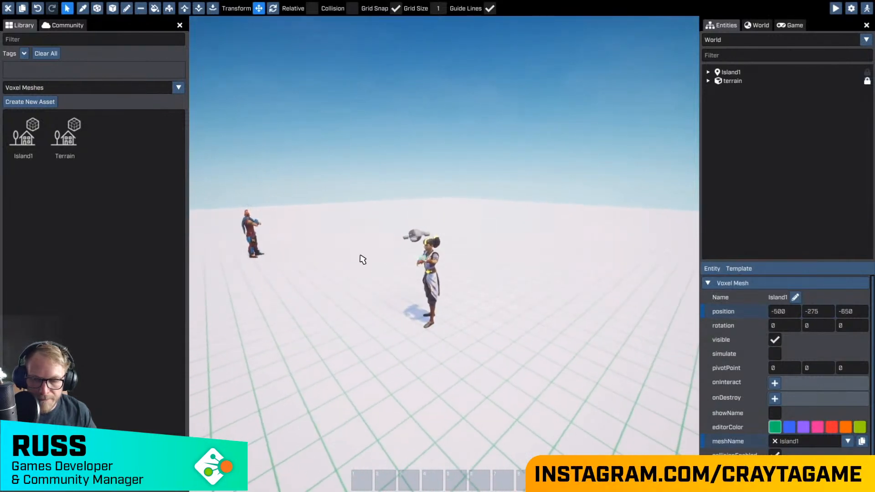
pyautogui.press('s')
pyautogui.moveTo(296, 254); pyautogui.dragTo(294, 280, button='right')
pyautogui.press('w')
pyautogui.press('w')
pyautogui.press('Up')
pyautogui.press('Up')
pyautogui.press('Up')
pyautogui.press('Up')
pyautogui.press('Up')
pyautogui.press('Up')
pyautogui.press('s')
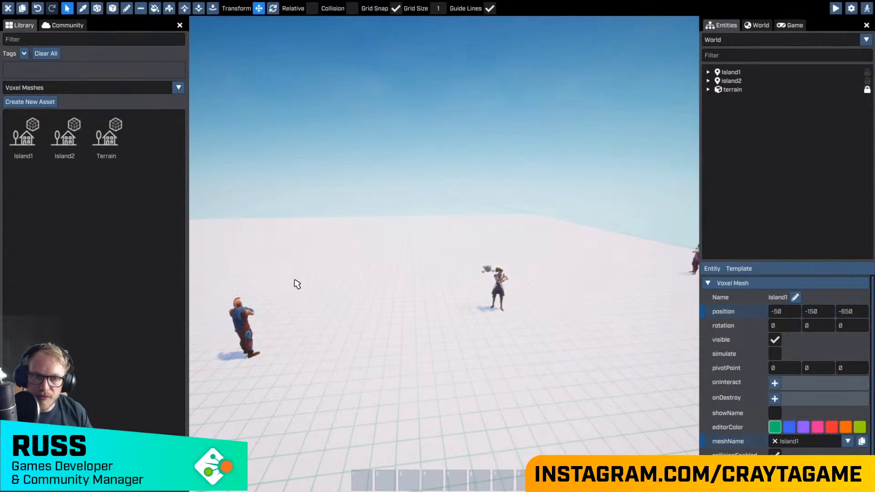
pyautogui.press('w')
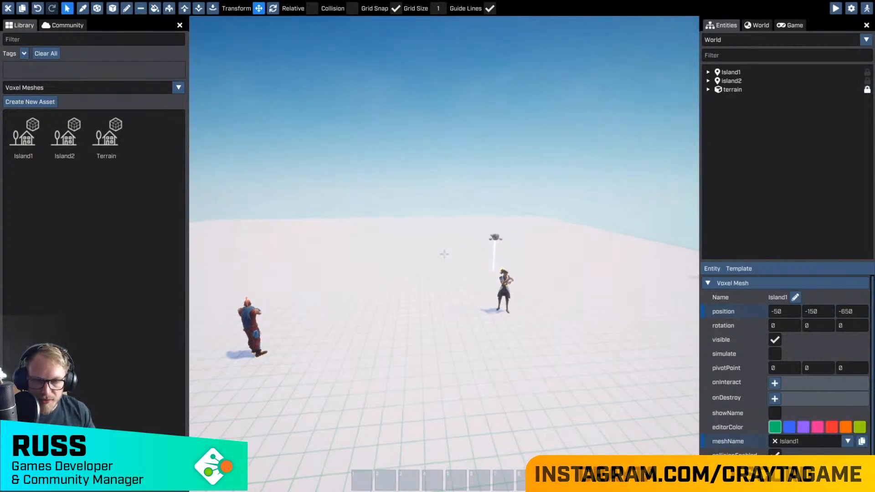
pyautogui.press('shift')
pyautogui.press('w')
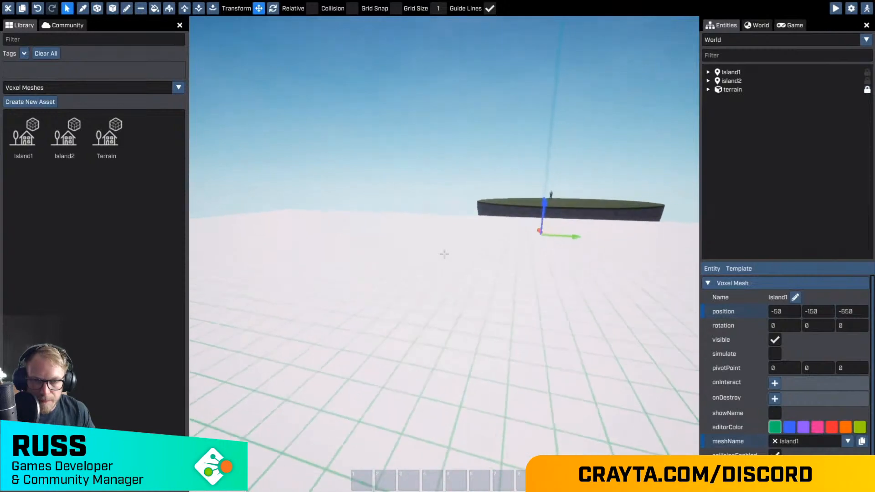
pyautogui.press('w')
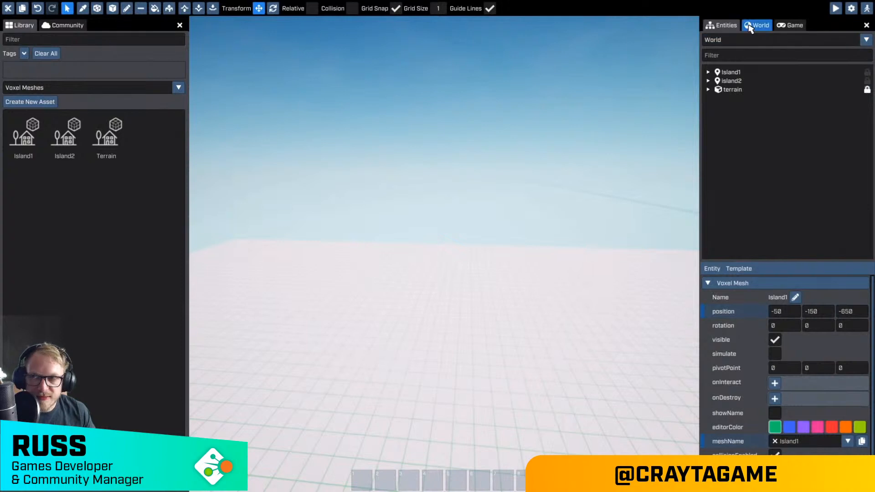
# Step: Hide the asset library and survey the arrangement of the islands around the central platform
pyautogui.click(180, 25)
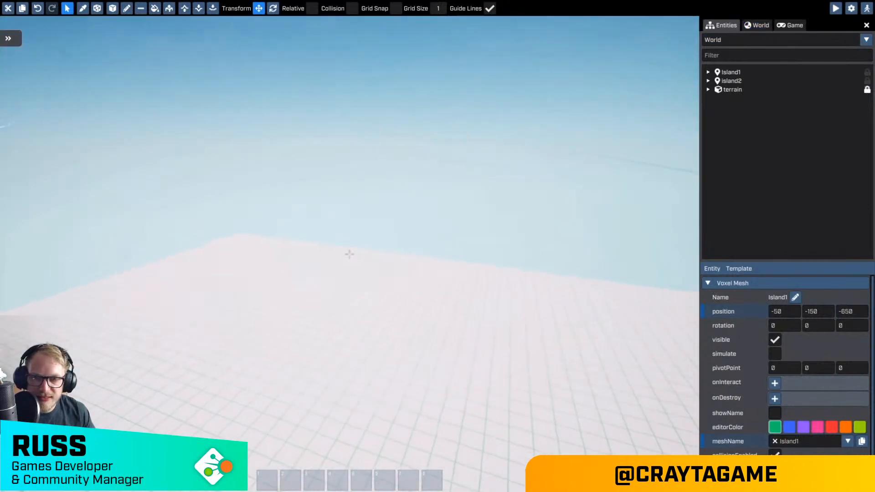
pyautogui.press('s')
pyautogui.moveTo(311, 129); pyautogui.dragTo(311, 129, button='right')
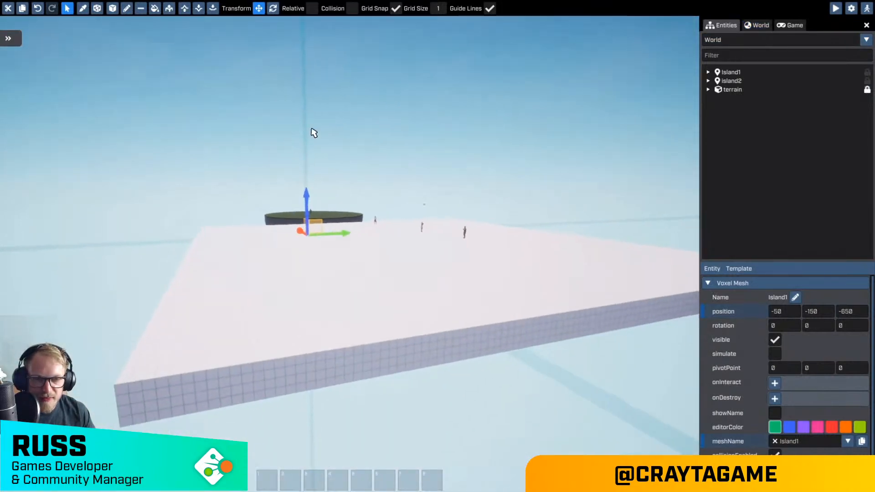
pyautogui.press('Tab')
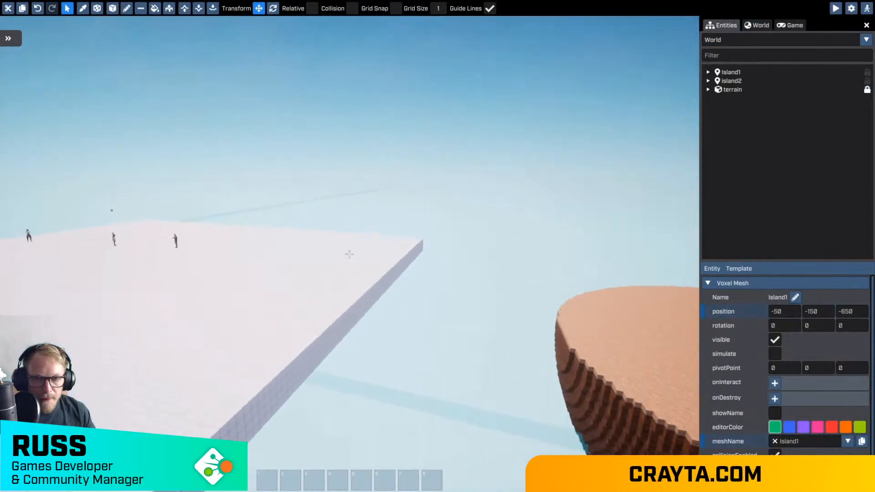
pyautogui.hotkey('shift', 's')
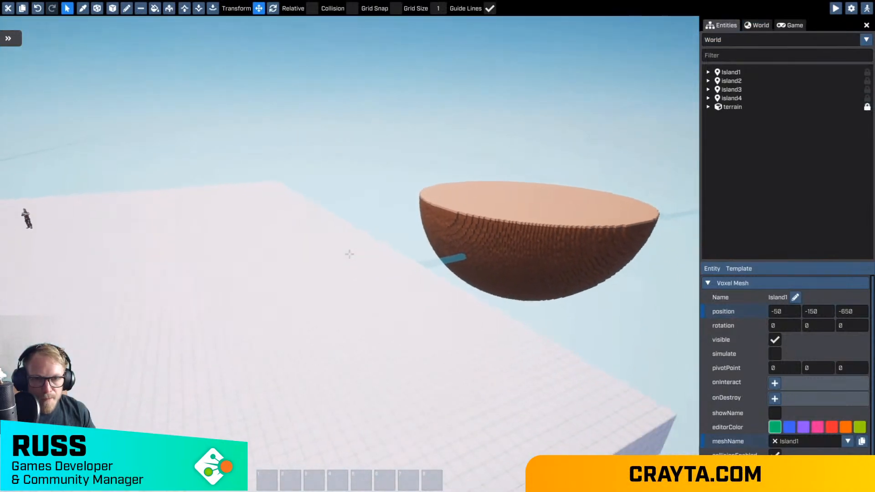
pyautogui.press('Tab')
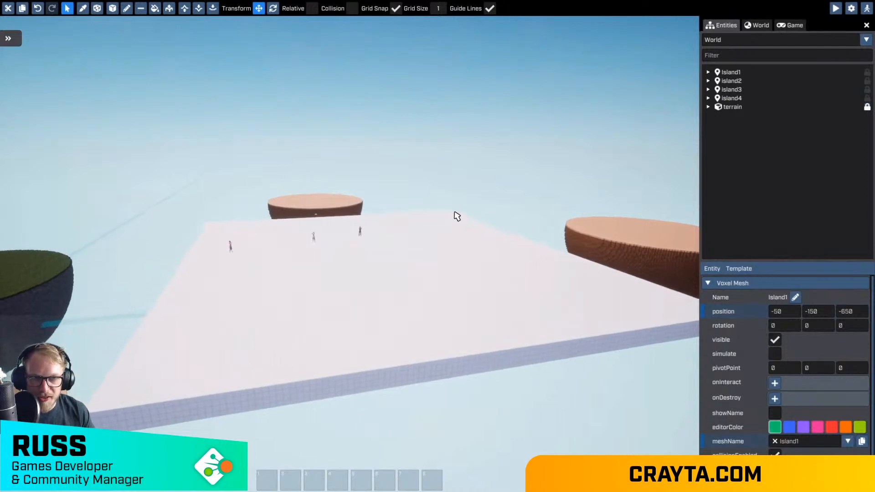
# Step: Try several start hours in the world's time-of-day settings and set the start time to 8 hours
pyautogui.click(756, 25)
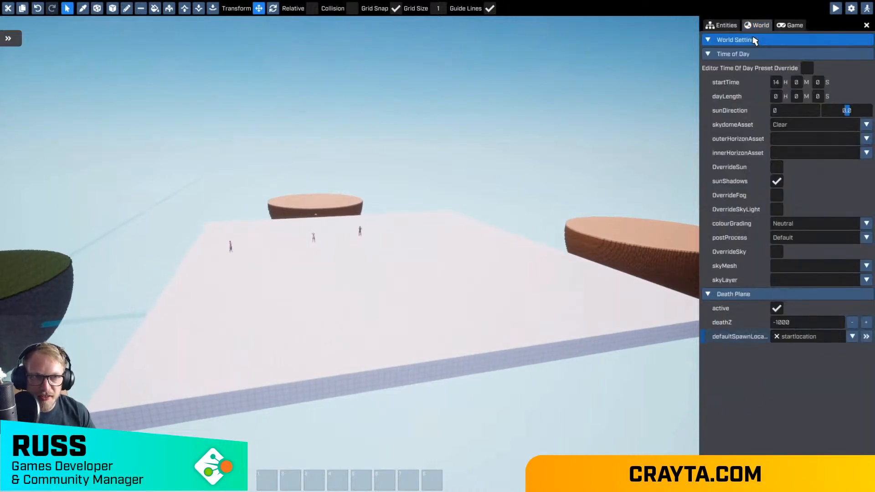
pyautogui.write('11')
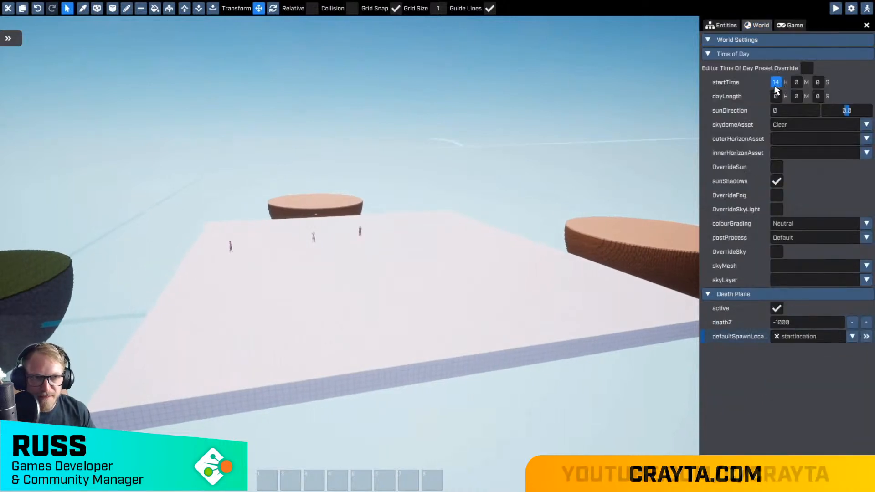
pyautogui.press('Return')
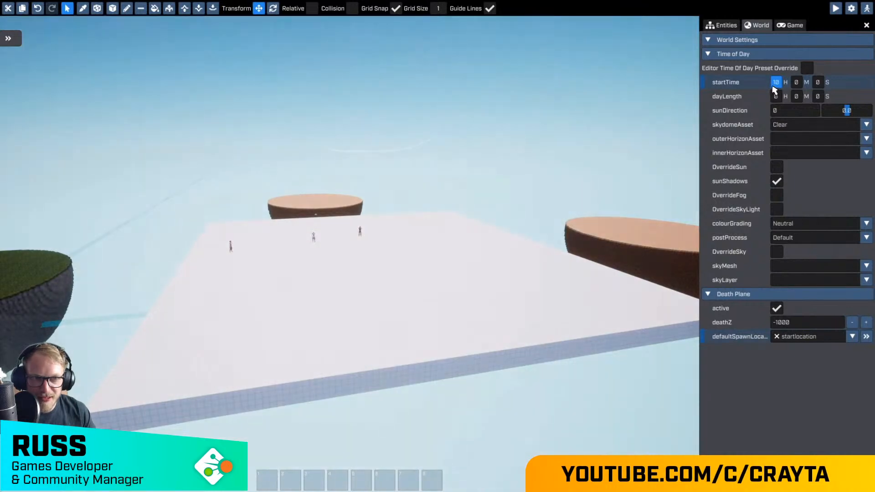
pyautogui.write('7')
pyautogui.press('Return')
pyautogui.write('8')
pyautogui.press('Return')
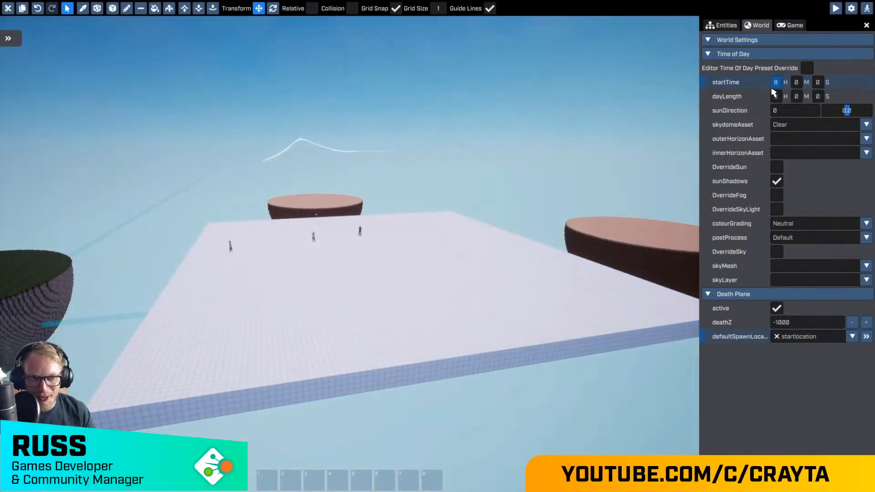
# Step: Enable the world's fog override with a start distance of 2265.9, a falloff of 2.3 and a density of 0.5
pyautogui.moveTo(547, 125); pyautogui.dragTo(502, 124, button='right')
pyautogui.press('w')
pyautogui.moveTo(688, 111); pyautogui.dragTo(654, 119, button='right')
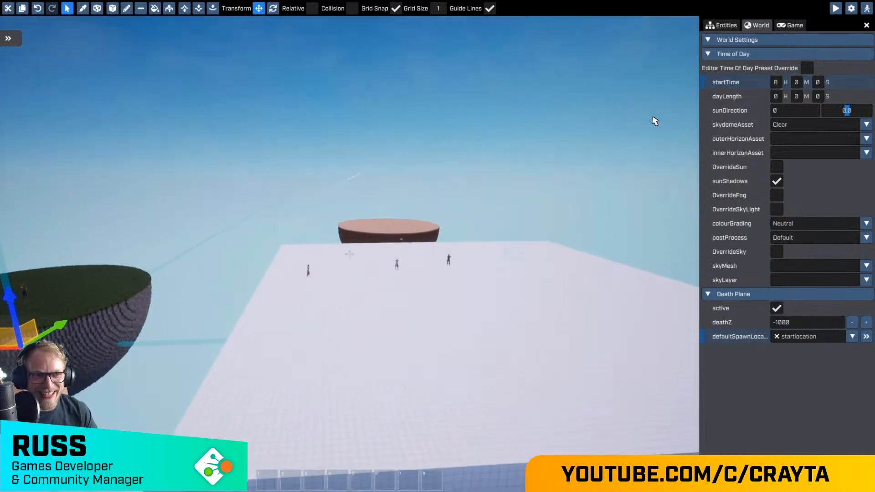
pyautogui.click(779, 198)
pyautogui.press('w')
pyautogui.moveTo(666, 223); pyautogui.dragTo(635, 264, button='right')
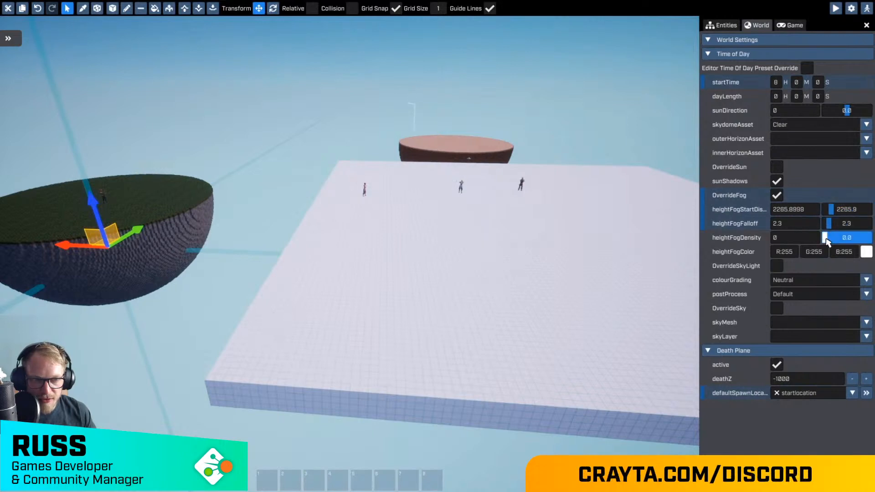
pyautogui.moveTo(826, 241); pyautogui.dragTo(827, 241)
pyautogui.press('w')
pyautogui.moveTo(600, 294); pyautogui.dragTo(606, 255, button='right')
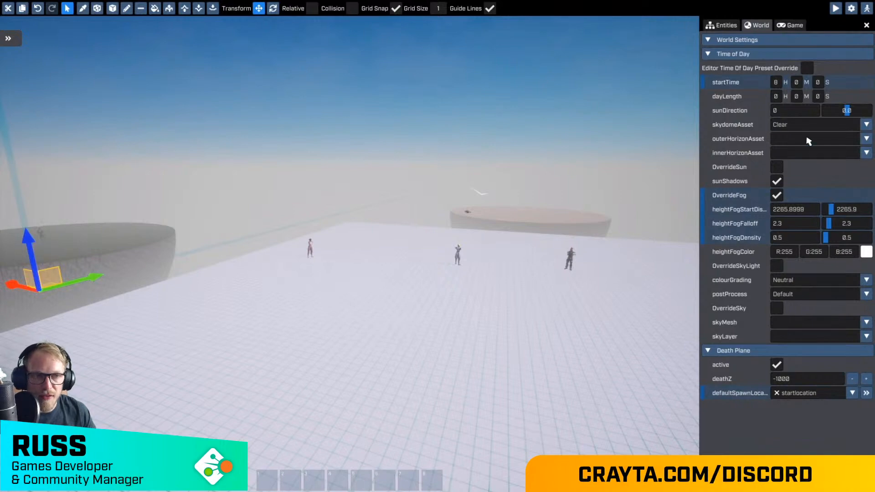
# Step: Change the world's skydome asset to Space and view the scene under it
pyautogui.click(799, 124)
pyautogui.click(795, 178)
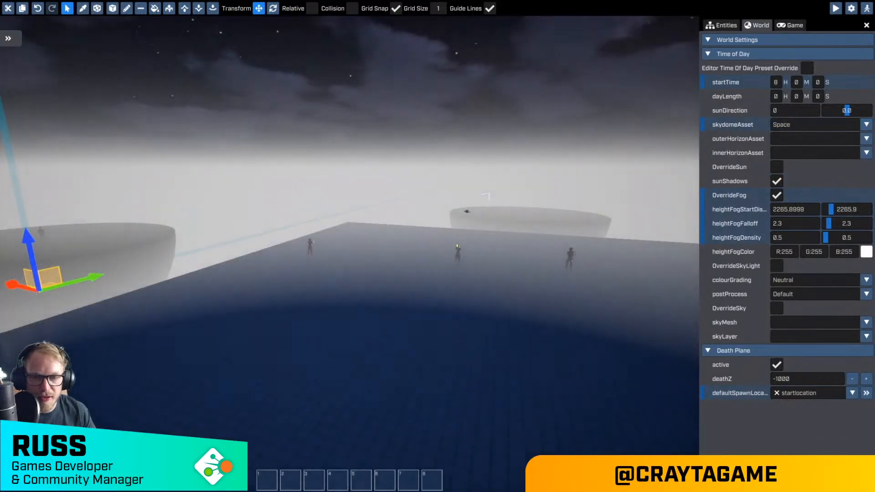
pyautogui.moveTo(350, 254)
pyautogui.mouseDown(button='right')
pyautogui.moveTo(594, 220)
pyautogui.moveTo(350, 254)
pyautogui.mouseUp(button='right')
pyautogui.press('s')
pyautogui.press('w')
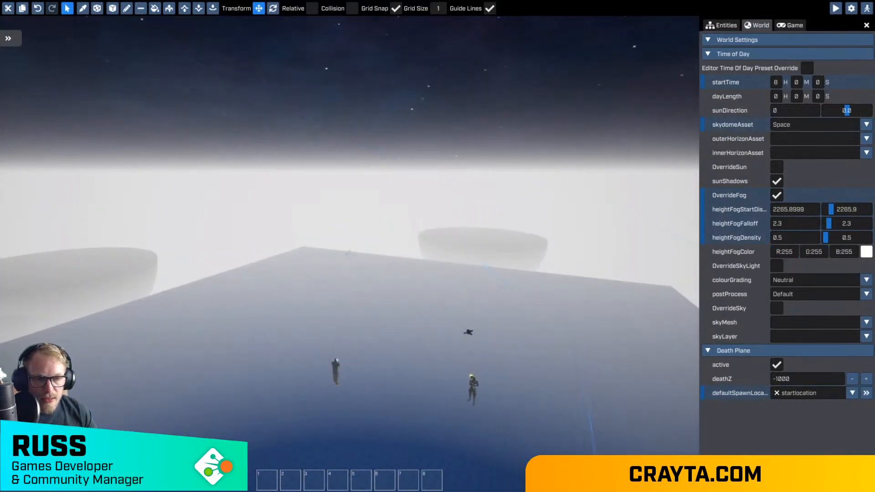
# Step: Set the height fog start distance to 100 and its falloff to 25, checking the effect around the islands
pyautogui.press('q')
pyautogui.moveTo(349, 254); pyautogui.dragTo(244, 252, button='right')
pyautogui.press('w')
pyautogui.press('w')
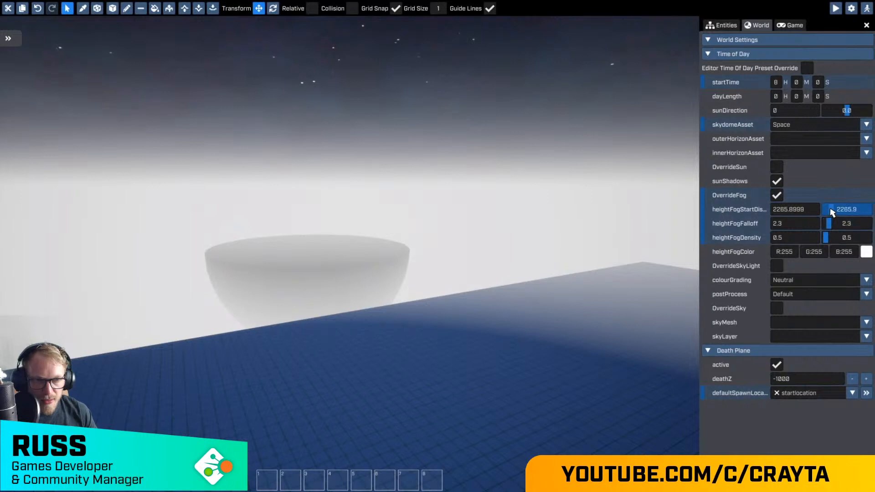
pyautogui.moveTo(830, 214); pyautogui.dragTo(850, 231)
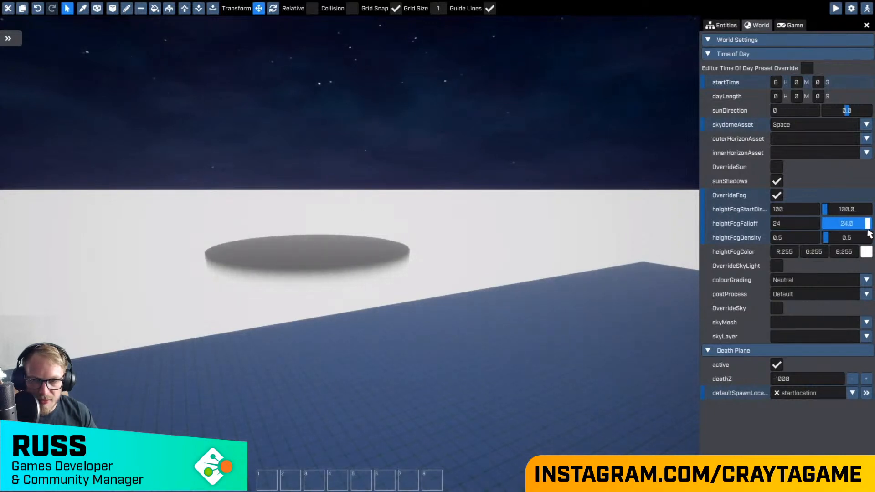
pyautogui.press('w')
pyautogui.moveTo(350, 253); pyautogui.dragTo(279, 245, button='right')
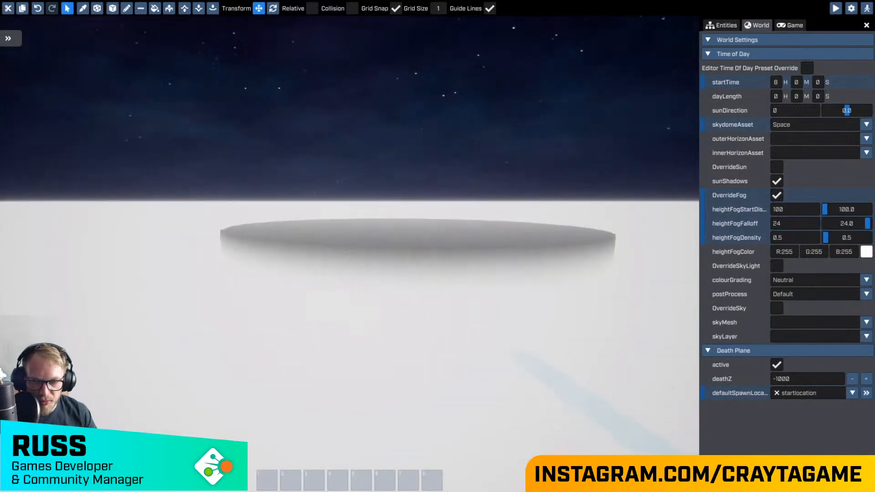
pyautogui.moveTo(580, 277); pyautogui.dragTo(424, 330, button='right')
pyautogui.hotkey('shift', 'w')
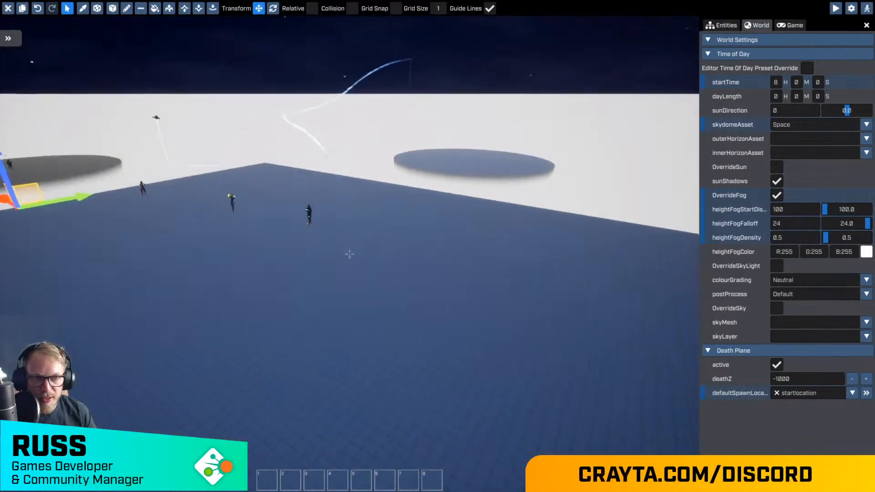
pyautogui.hotkey('shift', 's')
pyautogui.moveTo(350, 253); pyautogui.dragTo(328, 273, button='right')
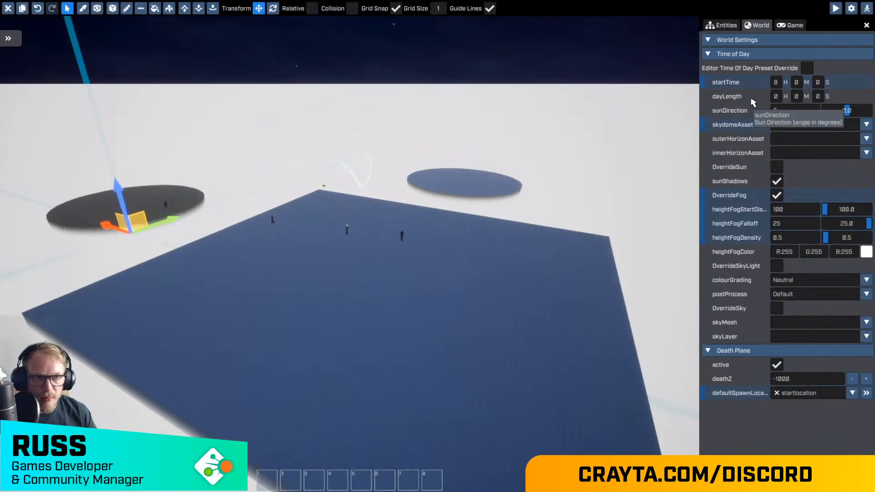
# Step: Select the terrain together with island1 to island4 and raise them all 225 units above the fog
pyautogui.click(723, 25)
pyautogui.click(740, 107)
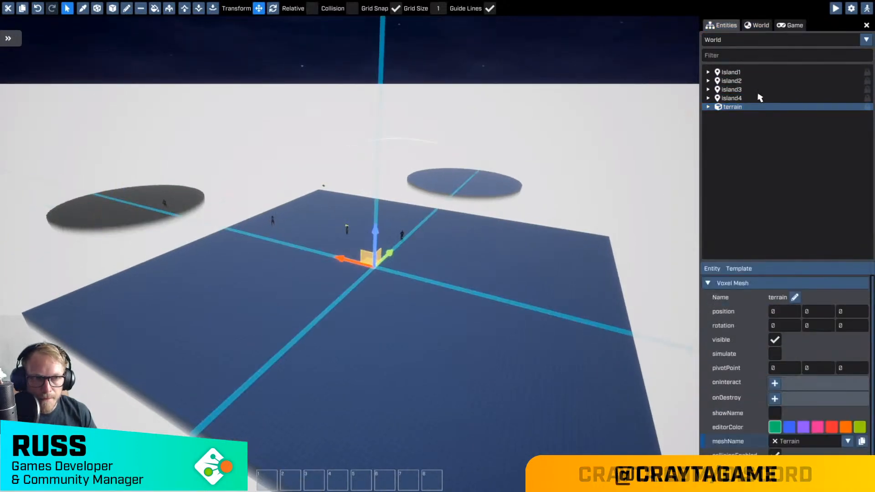
pyautogui.keyDown('shift'); pyautogui.click(730, 72); pyautogui.keyUp('shift')
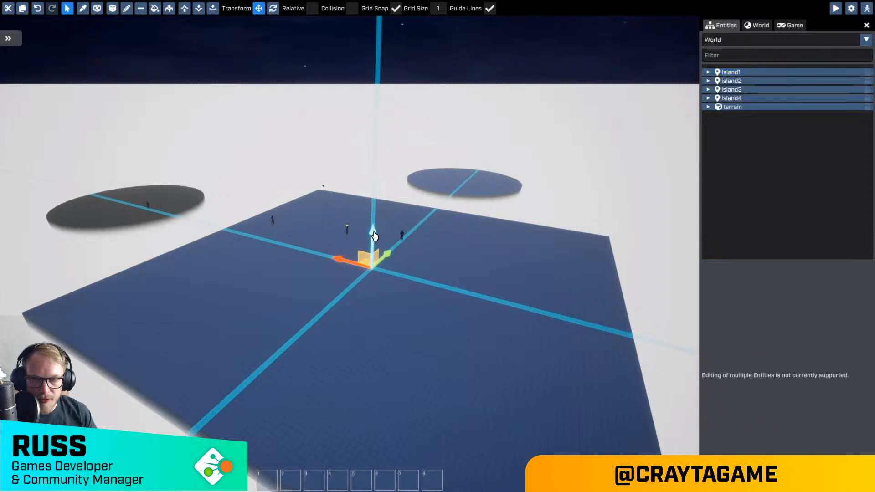
pyautogui.moveTo(374, 236); pyautogui.dragTo(376, 220)
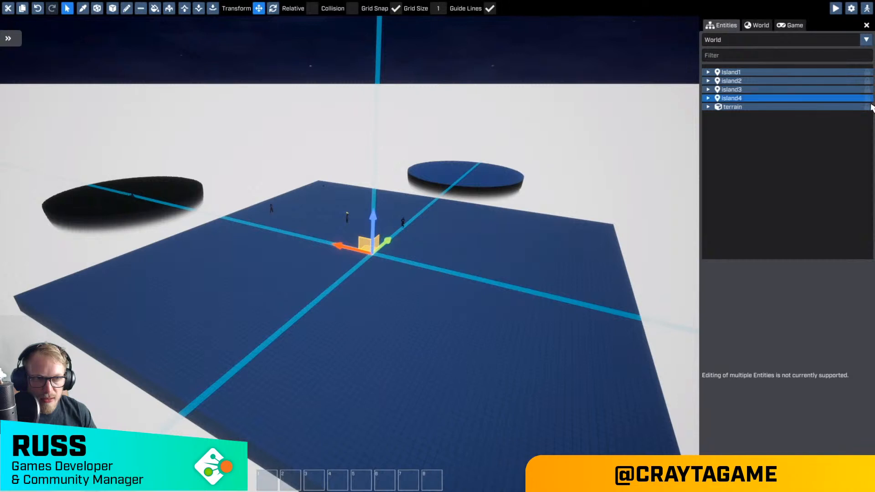
# Step: Lock the terrain entity against selection and editing
pyautogui.click(868, 108)
pyautogui.press('w')
pyautogui.keyDown('shift'); pyautogui.moveTo(464, 226); pyautogui.dragTo(349, 254, button='right'); pyautogui.keyUp('shift')
pyautogui.press('w')
pyautogui.press('s')
# Step: Enable the editor's time-of-day preset override in the world settings and view the platform under the new lighting
pyautogui.click(757, 25)
pyautogui.click(807, 68)
pyautogui.press('e')
pyautogui.press('s')
pyautogui.press('q')
pyautogui.press('d')
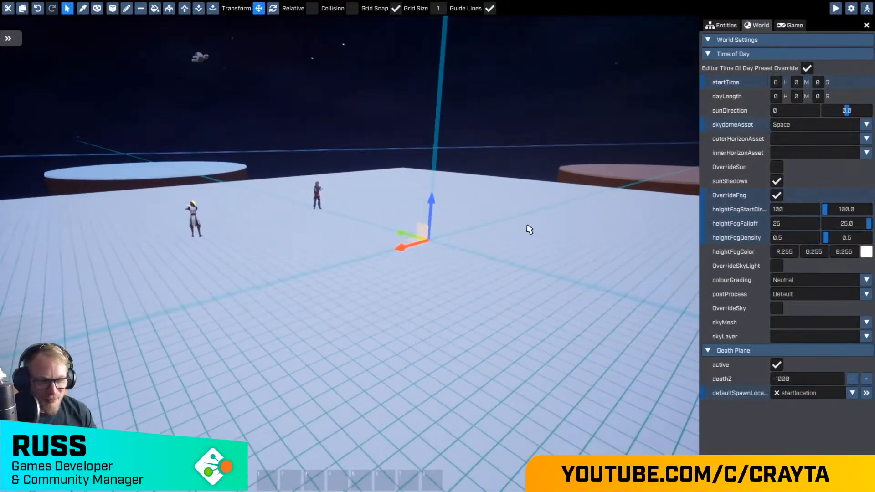
pyautogui.moveTo(370, 157); pyautogui.dragTo(370, 157, button='right')
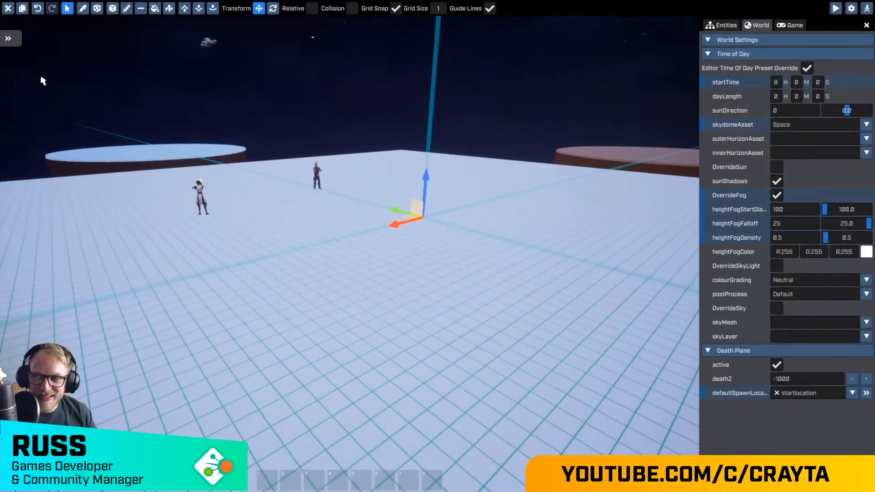
# Step: Select the Cheese voxel from the library and set up an additive box shape for drawing voxels
pyautogui.click(9, 38)
pyautogui.click(45, 88)
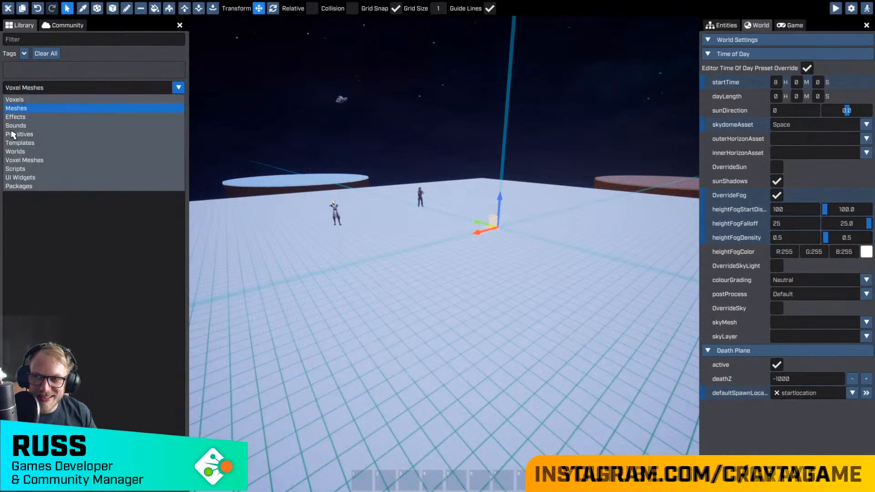
pyautogui.click(15, 99)
pyautogui.click(114, 223)
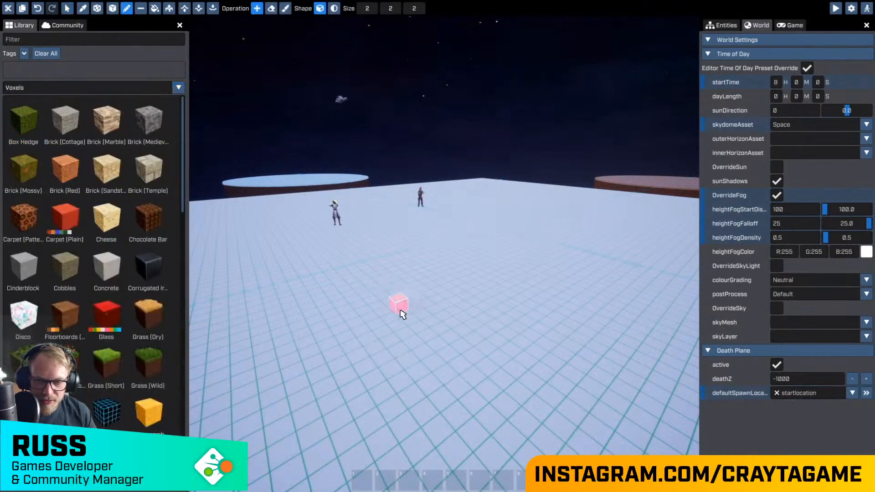
pyautogui.moveTo(401, 312); pyautogui.dragTo(401, 311, button='right')
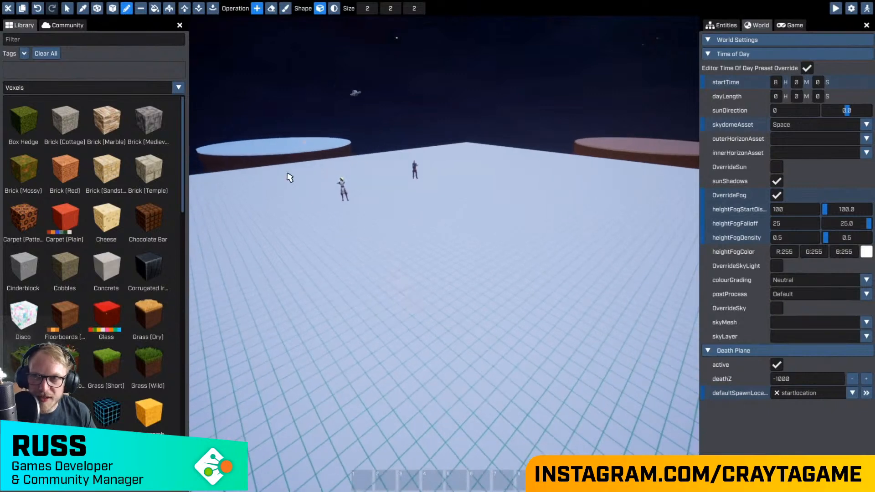
pyautogui.click(113, 10)
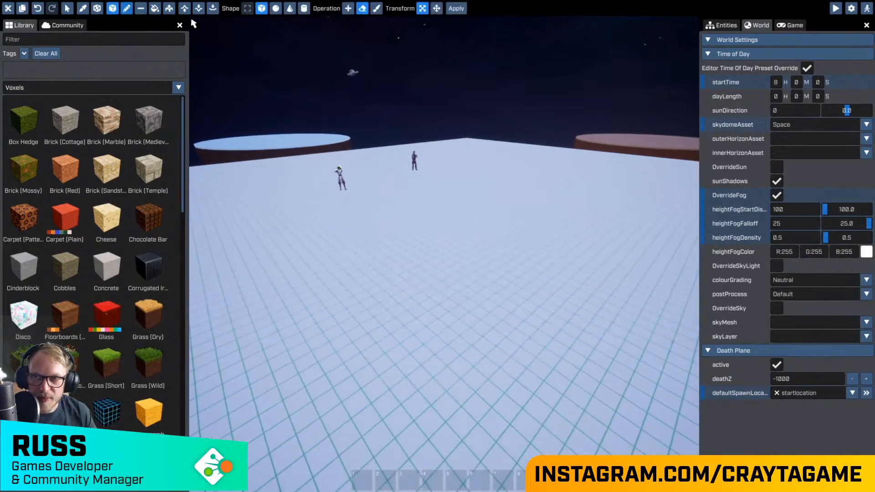
pyautogui.click(348, 8)
# Step: Try drawing a Cheese voxel box of about 25 × 29 × 25 on the platform, then discard it
pyautogui.moveTo(478, 313); pyautogui.dragTo(413, 382)
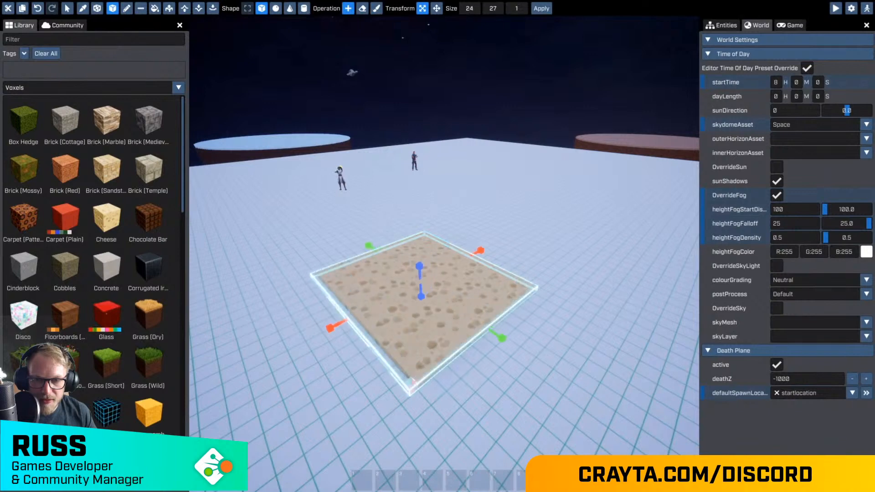
pyautogui.moveTo(421, 270); pyautogui.dragTo(411, 77)
pyautogui.press('w')
pyautogui.moveTo(447, 316)
pyautogui.mouseDown(button='right')
pyautogui.moveTo(441, 306)
pyautogui.moveTo(450, 307)
pyautogui.moveTo(438, 309)
pyautogui.moveTo(446, 312)
pyautogui.mouseUp(button='right')
pyautogui.press('s')
pyautogui.press('w')
pyautogui.press('s')
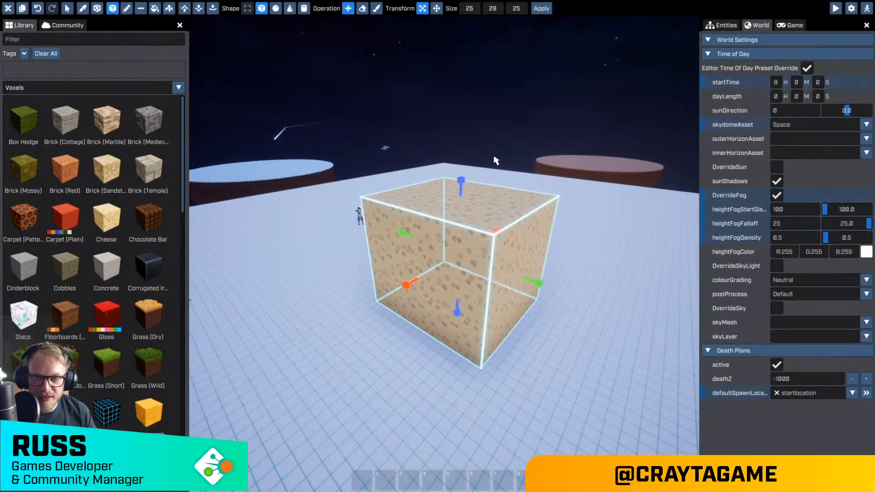
pyautogui.press('Escape')
# Step: Go to an empty area of the central platform and switch from advanced mode to basic building mode
pyautogui.press('w')
pyautogui.moveTo(463, 270); pyautogui.dragTo(462, 271, button='right')
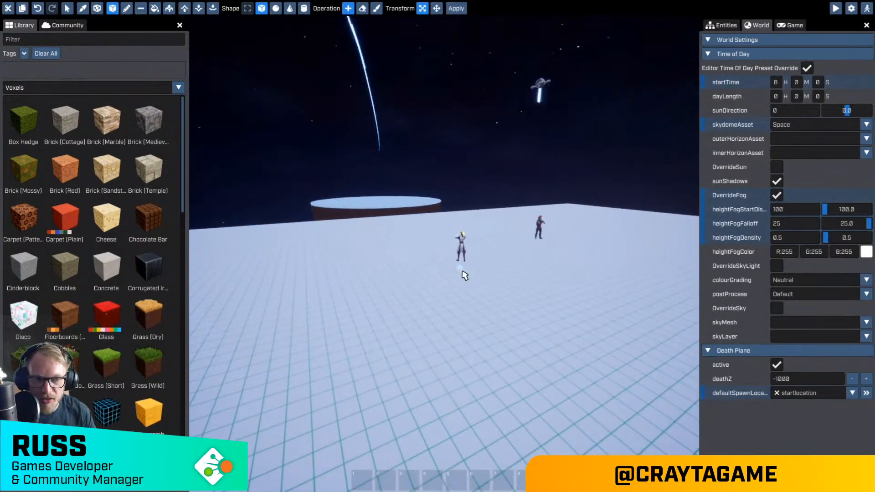
pyautogui.moveTo(452, 275); pyautogui.dragTo(456, 272, button='right')
pyautogui.click(716, 31)
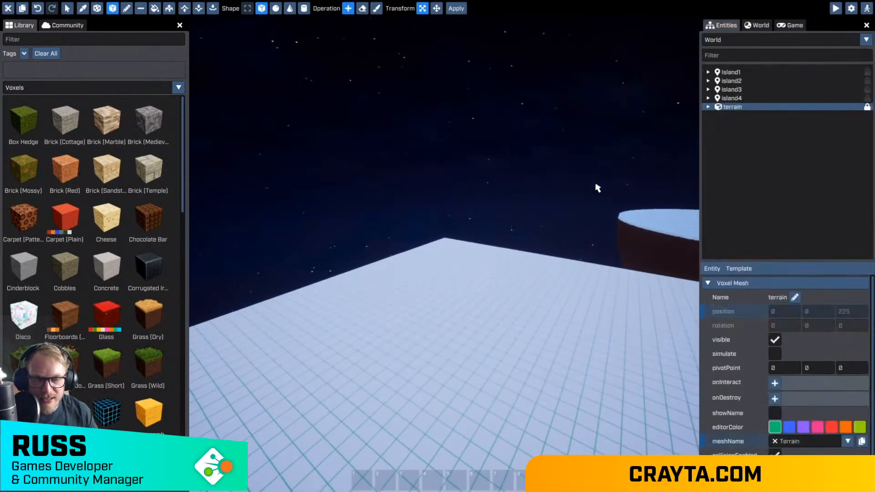
pyautogui.moveTo(597, 187); pyautogui.dragTo(445, 253, button='right')
pyautogui.press('s')
pyautogui.press('w')
pyautogui.press('Tab')
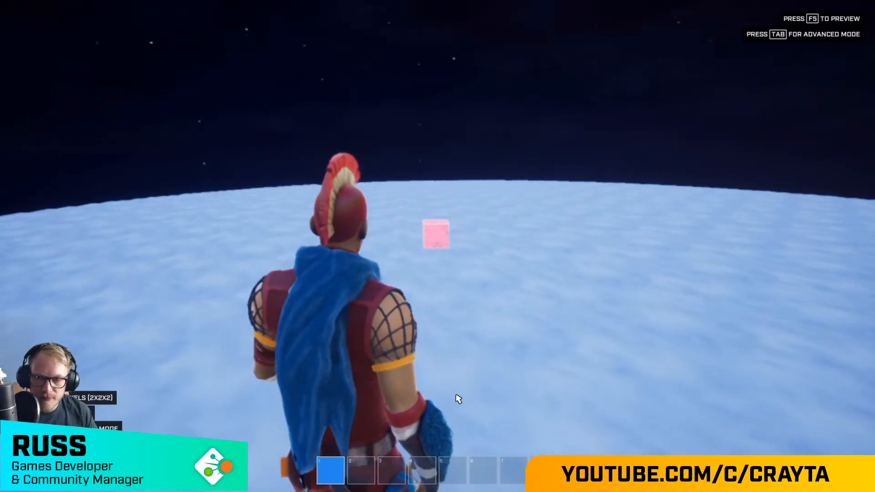
# Step: Browse the library's meshes, filter them by "cam" and assign the two Logs (Campfire) meshes to hotbar slots 1 and 2
pyautogui.press('l')
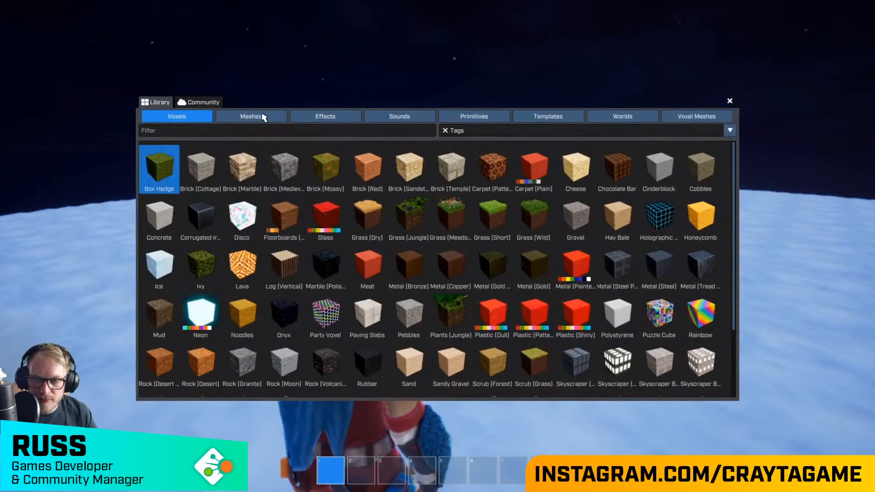
pyautogui.click(250, 116)
pyautogui.scroll(-1, 431, 209)
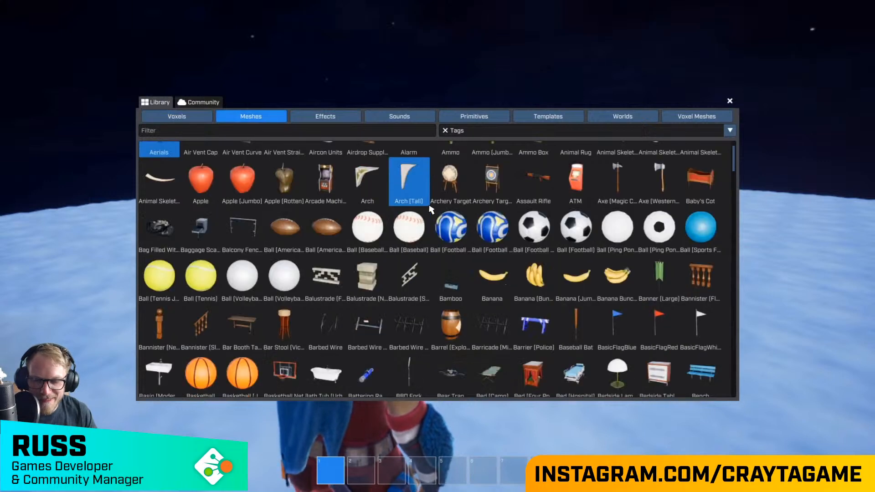
pyautogui.scroll(-1, 431, 210)
pyautogui.scroll(-4, 432, 209)
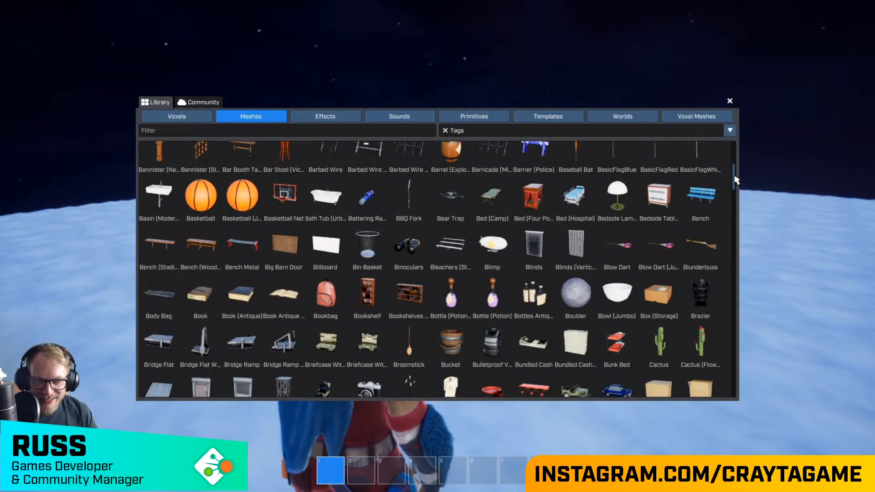
pyautogui.moveTo(734, 181); pyautogui.dragTo(738, 146)
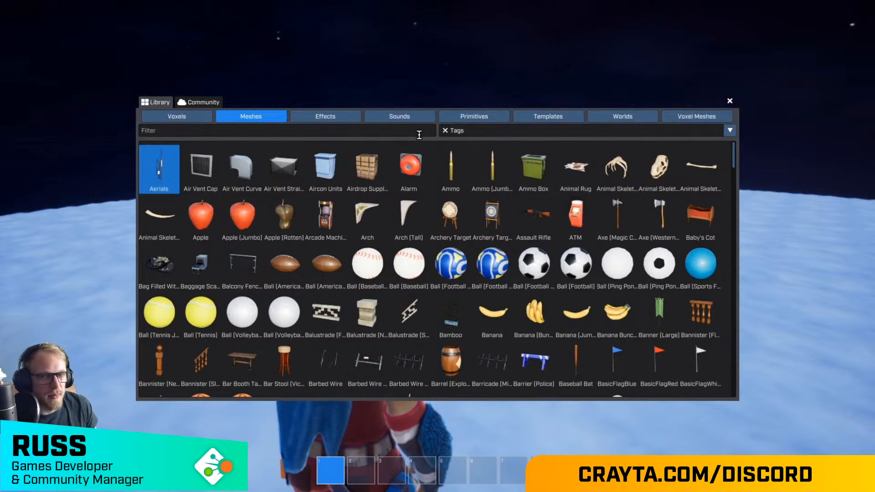
pyautogui.click(416, 132)
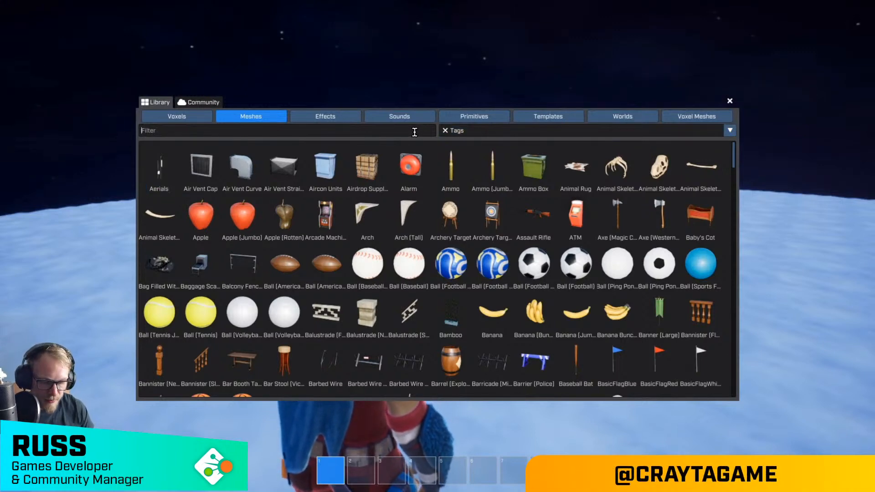
pyautogui.write('cam')
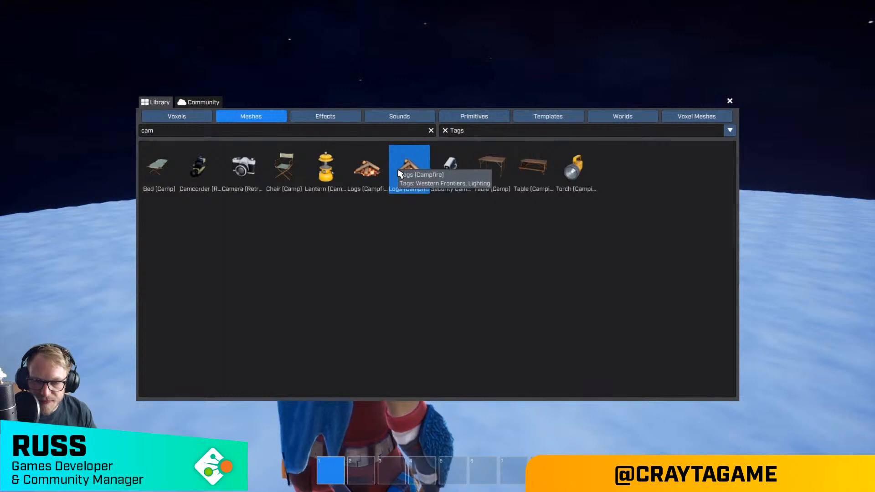
pyautogui.moveTo(402, 173); pyautogui.dragTo(349, 397)
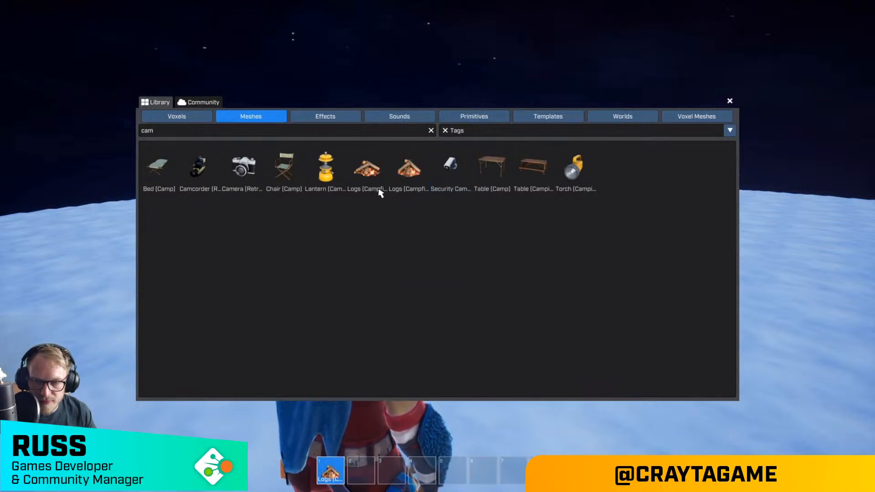
pyautogui.moveTo(377, 190); pyautogui.dragTo(363, 443)
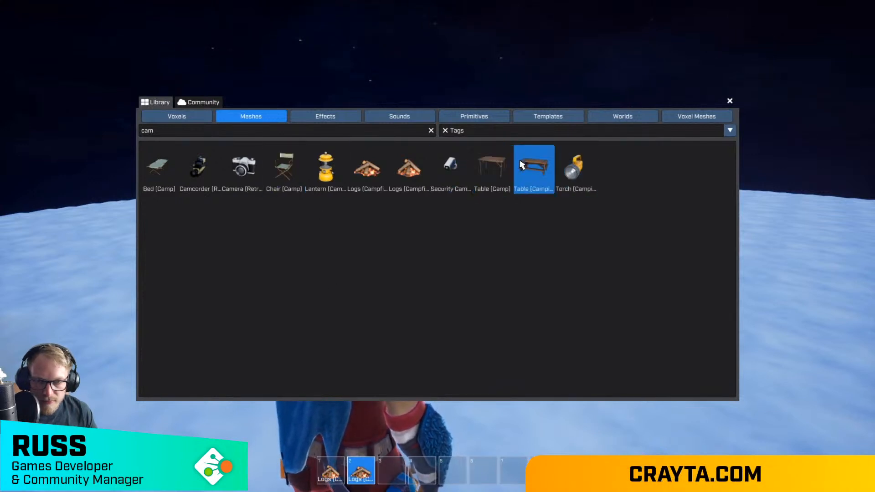
# Step: Assign the camping table with benches, the camping torch and the camping lantern to hotbar slots 3, 4 and 5
pyautogui.moveTo(529, 165); pyautogui.dragTo(402, 469)
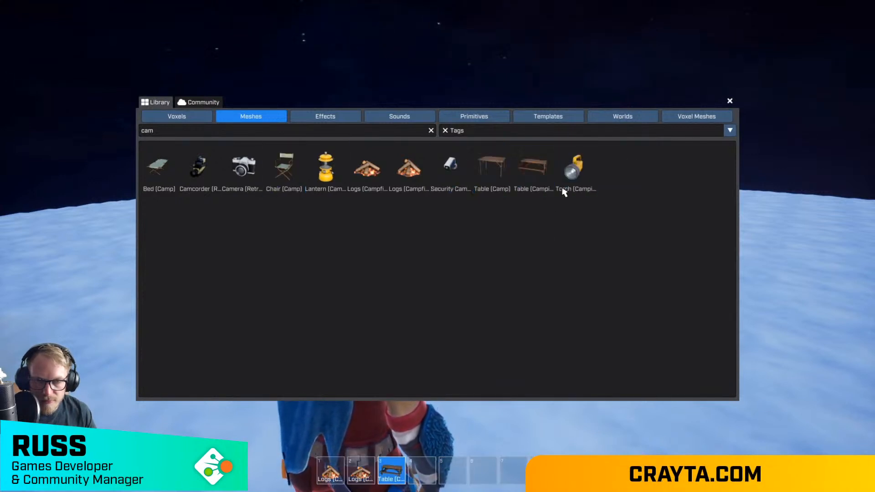
pyautogui.moveTo(564, 193); pyautogui.dragTo(426, 482)
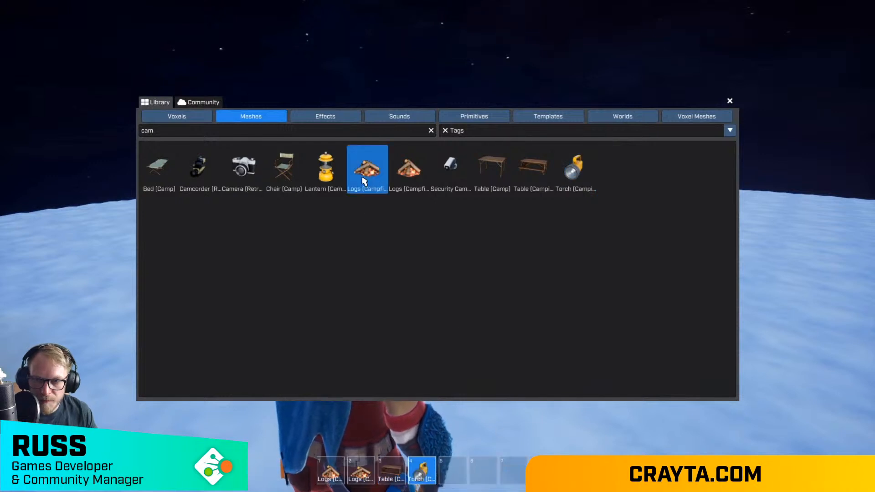
pyautogui.moveTo(326, 170); pyautogui.dragTo(452, 472)
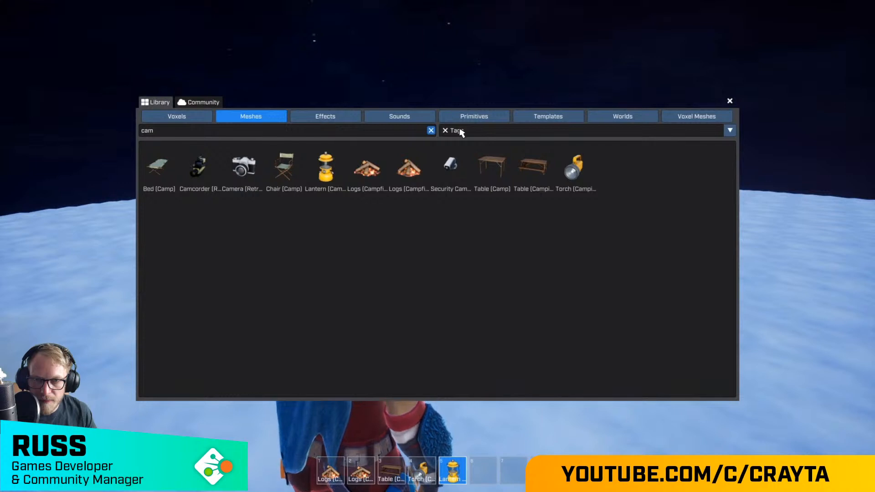
# Step: Try to find a "tent" tag for filtering the meshes, then clear the tag search
pyautogui.click(480, 132)
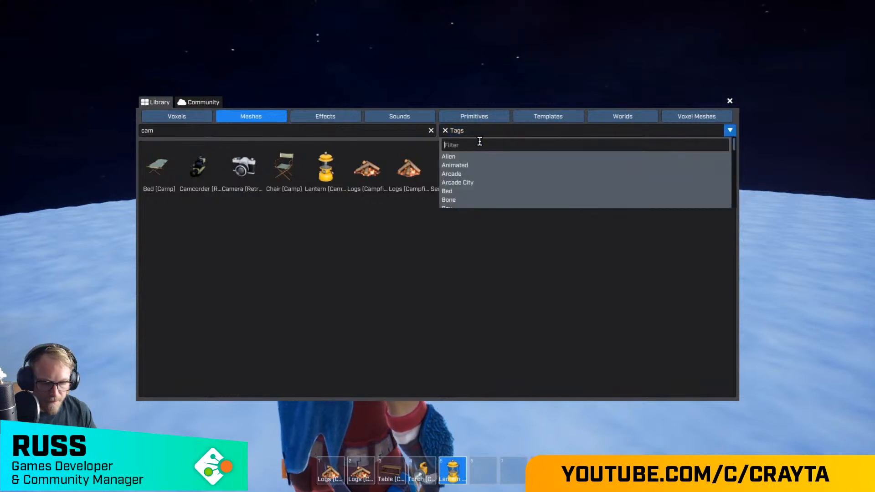
pyautogui.write('tent')
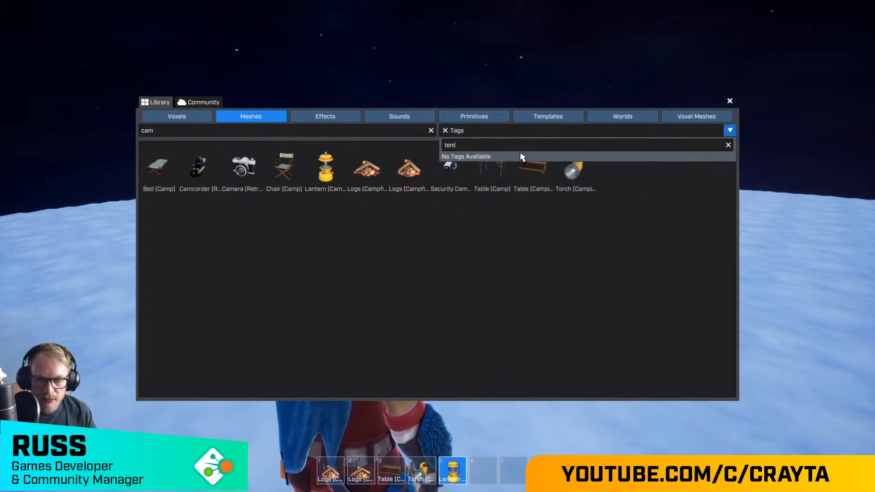
pyautogui.press('BackSpace')
pyautogui.press('BackSpace')
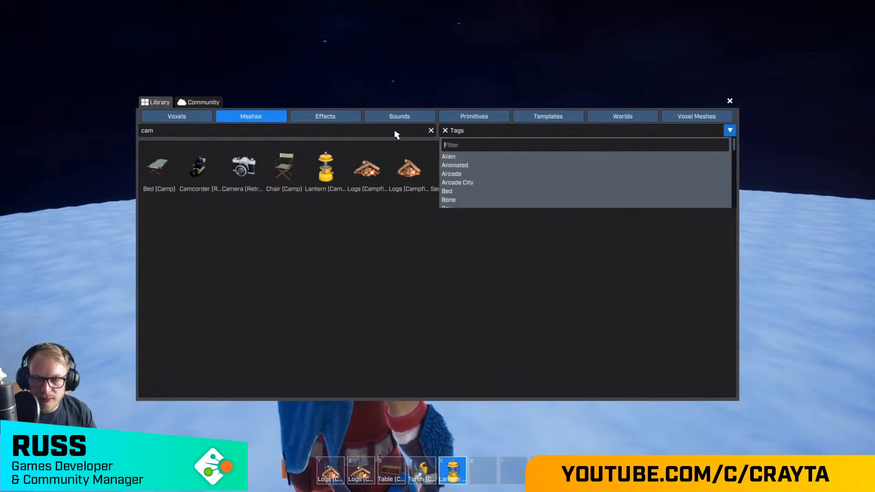
# Step: Filter the meshes by "tent" and assign the plain beige Tent to hotbar slot 6
pyautogui.click(396, 133)
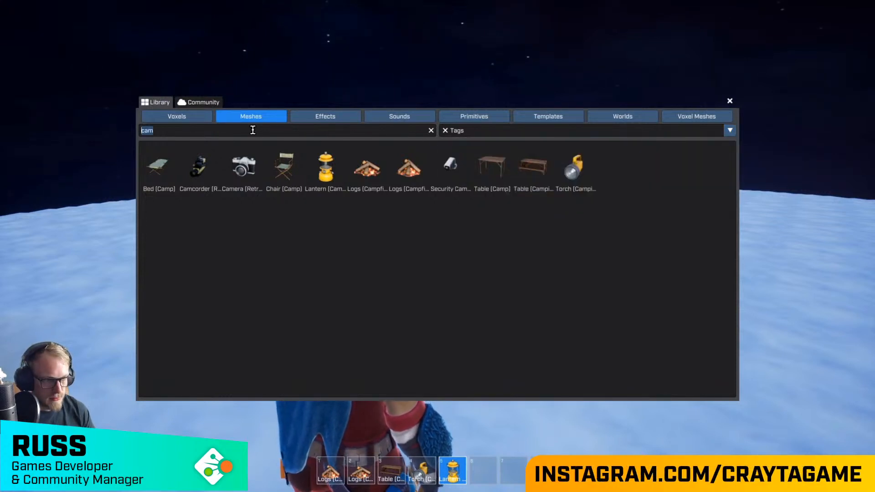
pyautogui.write('tent')
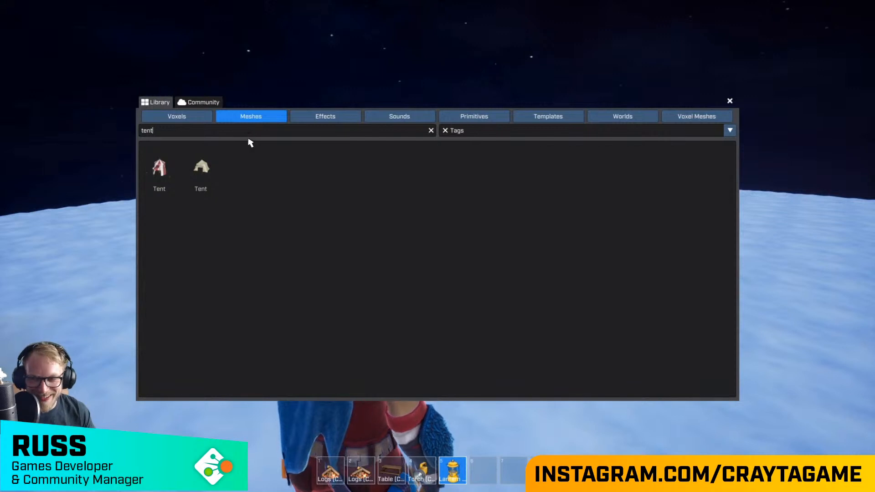
pyautogui.moveTo(200, 168); pyautogui.dragTo(474, 469)
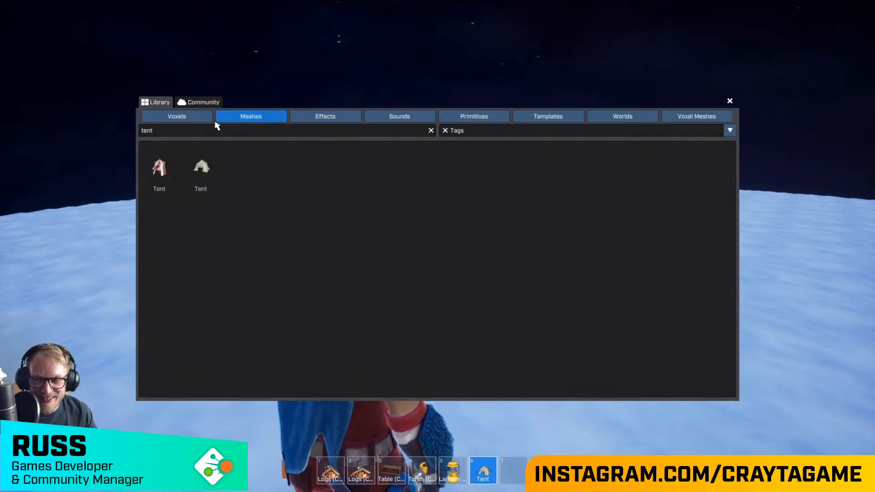
# Step: Filter the voxels by "sn", assign Snow to hotbar slot 7 and close the library
pyautogui.click(201, 118)
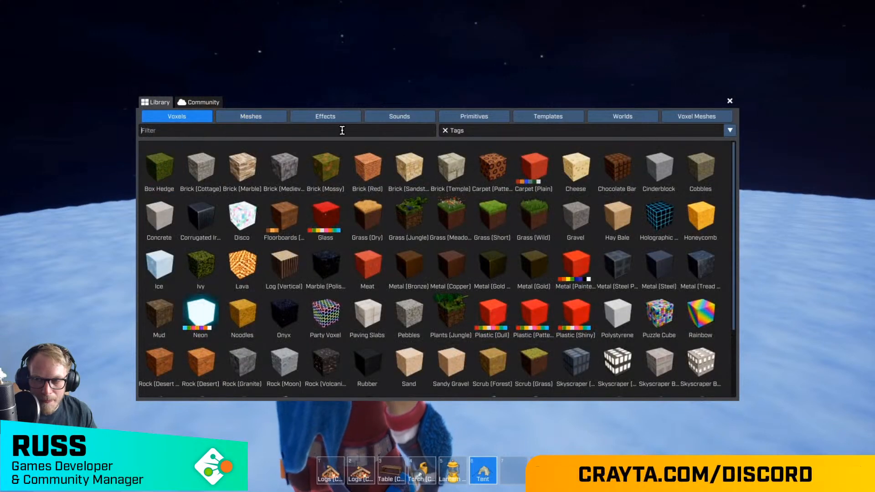
pyautogui.write('sn')
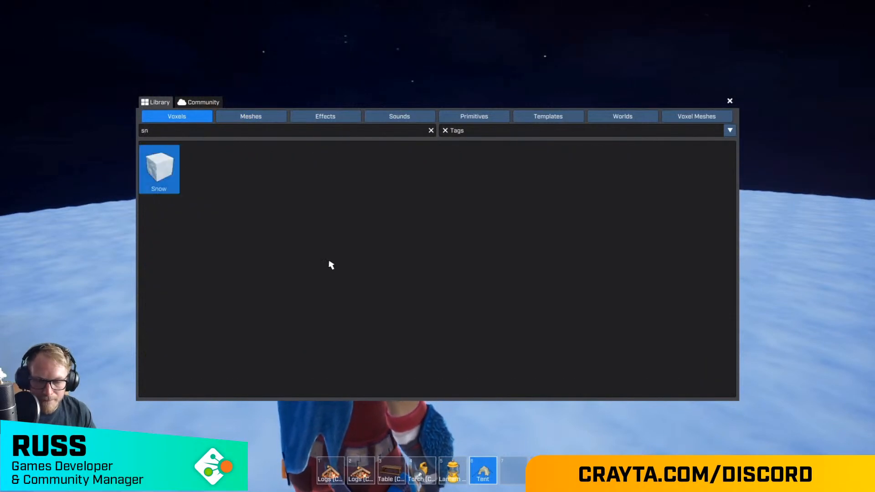
pyautogui.moveTo(332, 266); pyautogui.dragTo(508, 474)
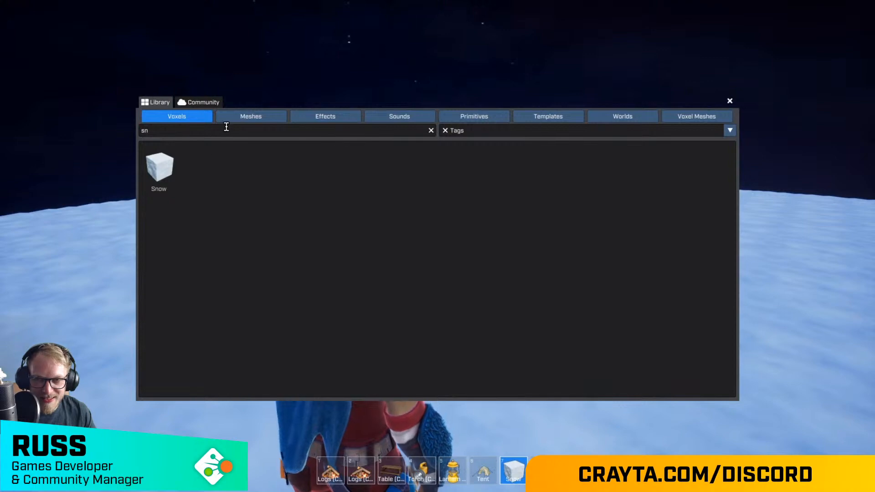
pyautogui.click(730, 101)
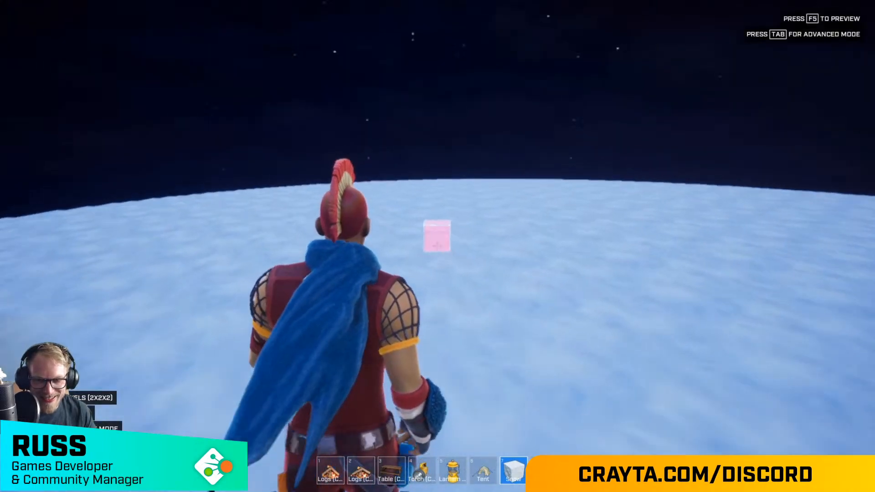
# Step: Place the jumbo campfire logs and a camping picnic table on the snowy island
pyautogui.press('2')
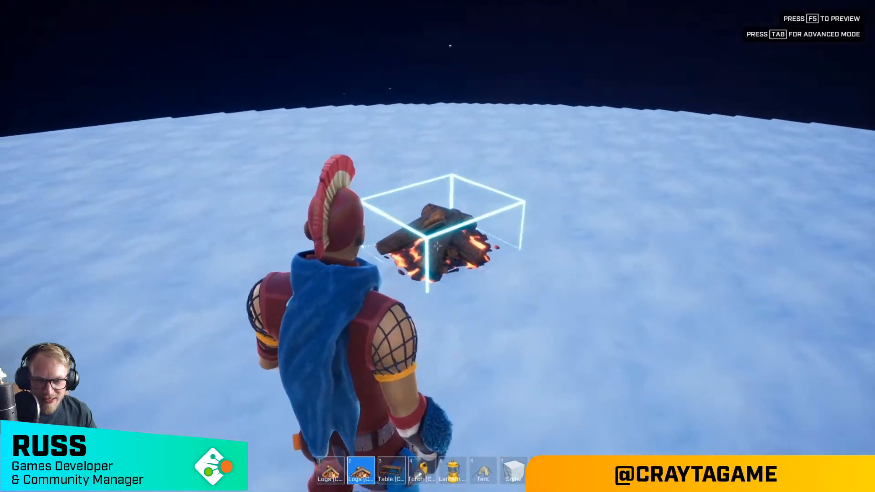
pyautogui.click(438, 246)
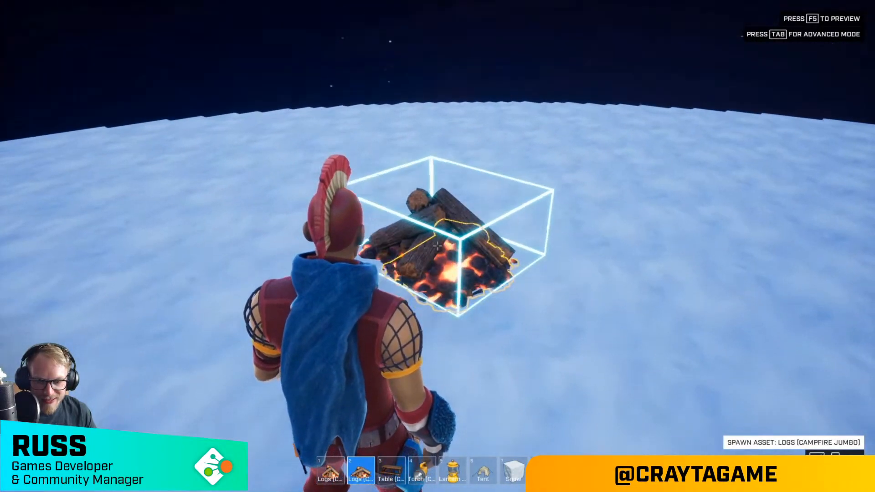
pyautogui.press('3')
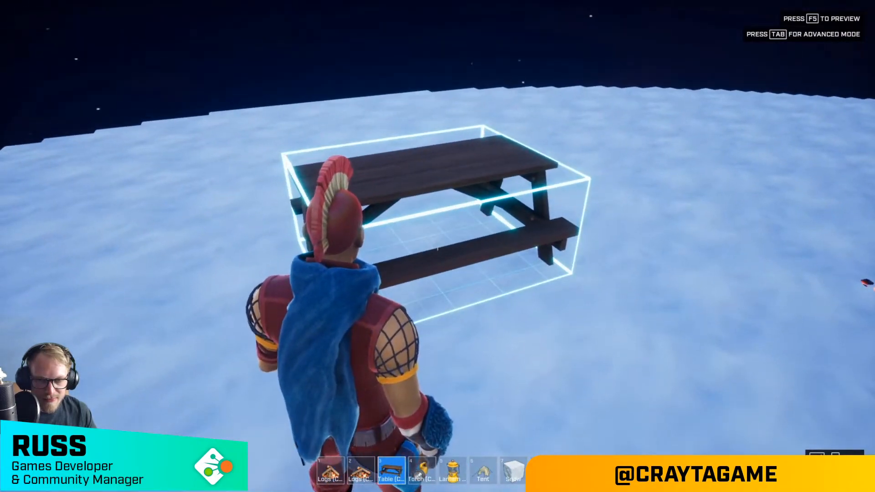
pyautogui.click(437, 249)
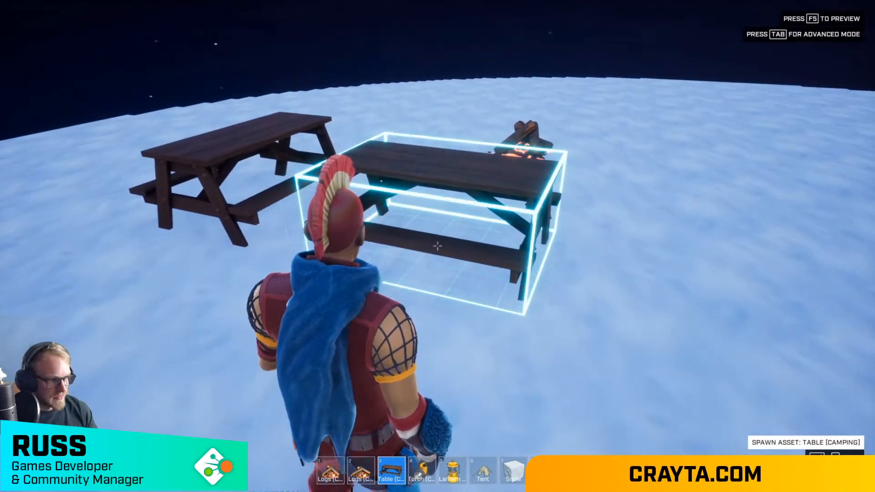
# Step: Place the camping torch and the camping lantern on top of the picnic table
pyautogui.press('4')
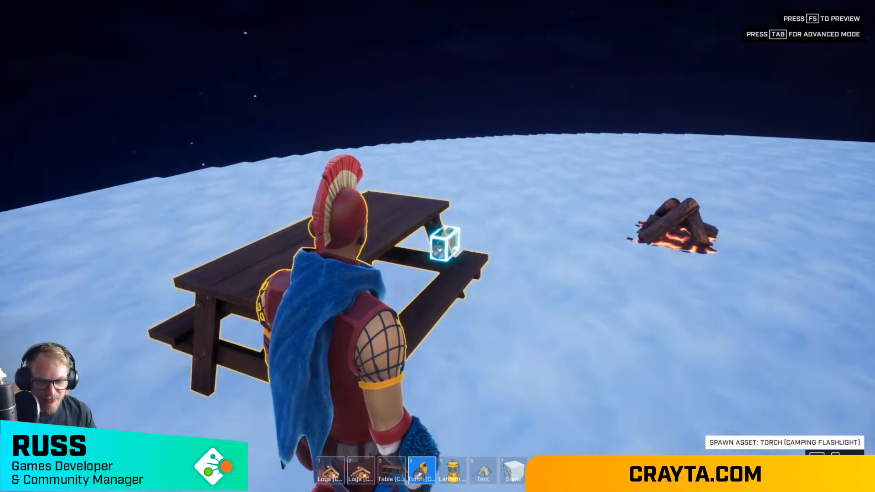
pyautogui.click(437, 248)
pyautogui.press('5')
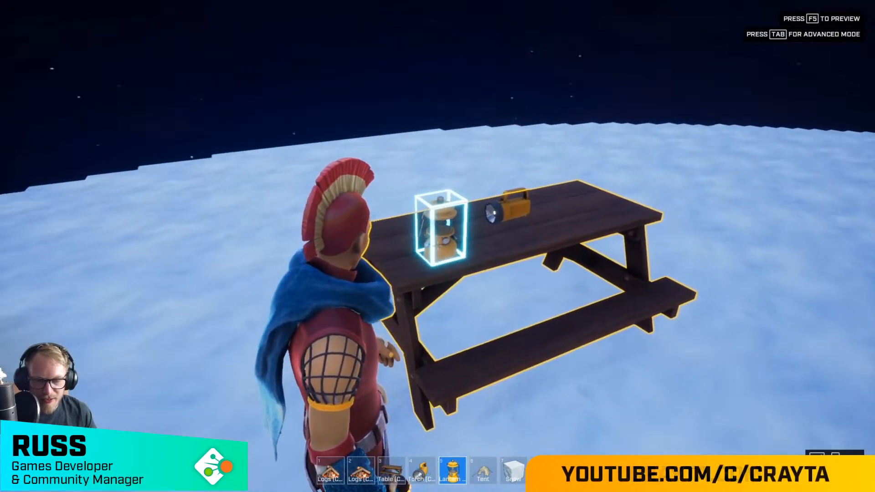
pyautogui.click(427, 219)
# Step: Place a beige Tent near the campfire with its entrance facing the logs
pyautogui.press('6')
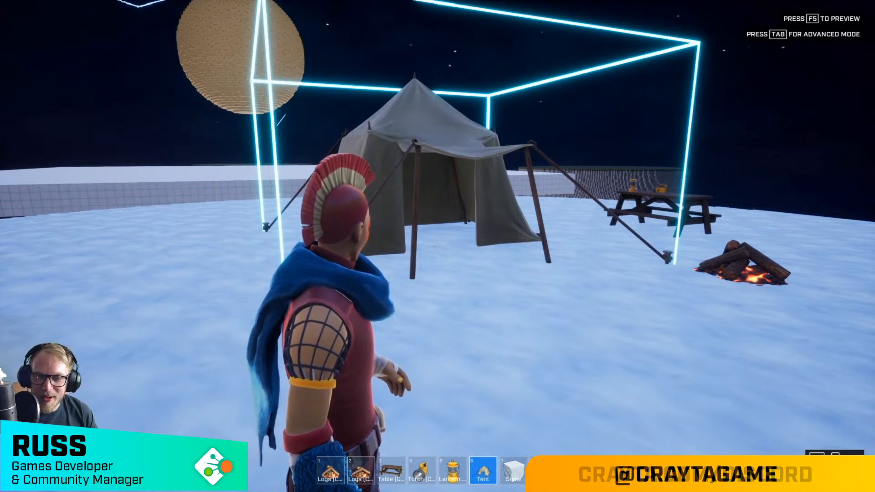
pyautogui.press('w')
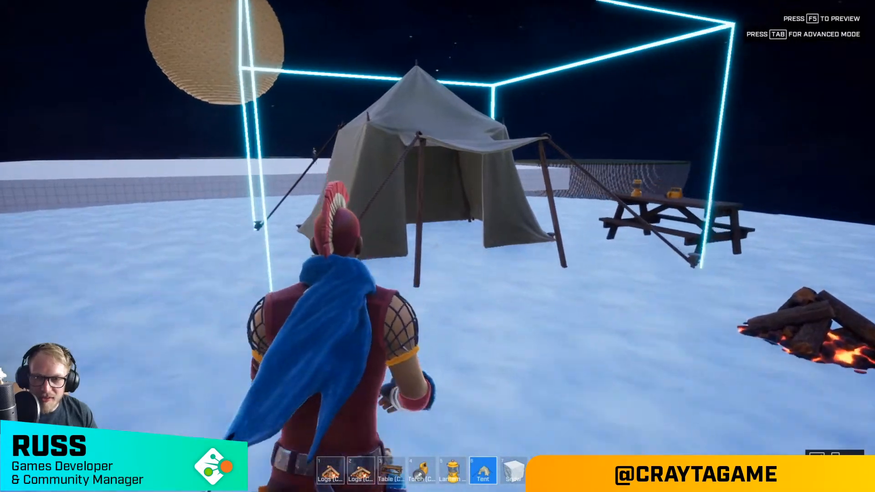
pyautogui.press('w')
pyautogui.press('a')
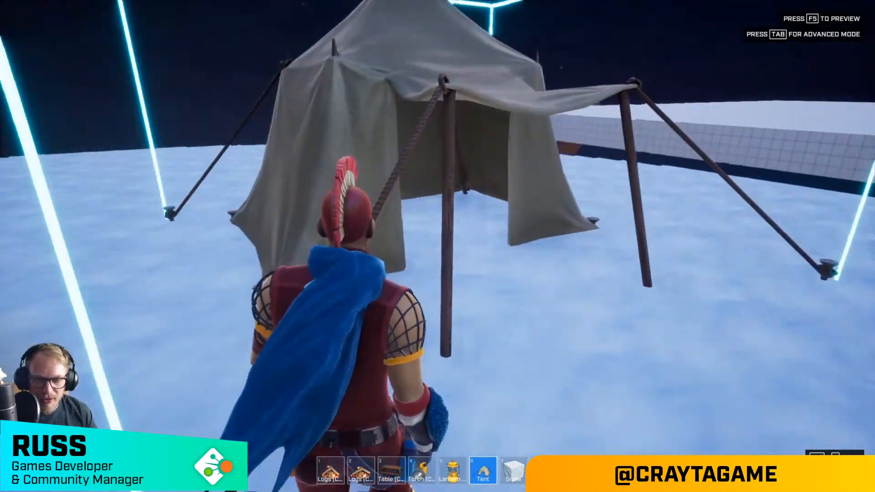
pyautogui.press('d')
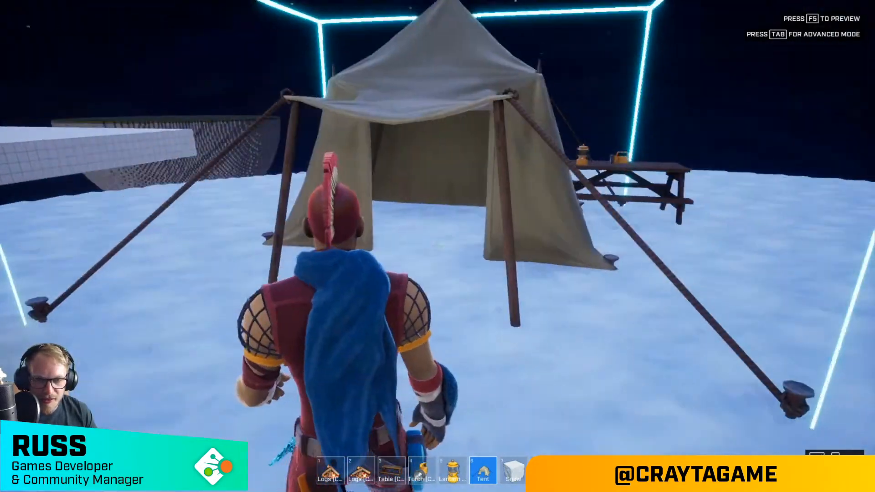
pyautogui.press('w')
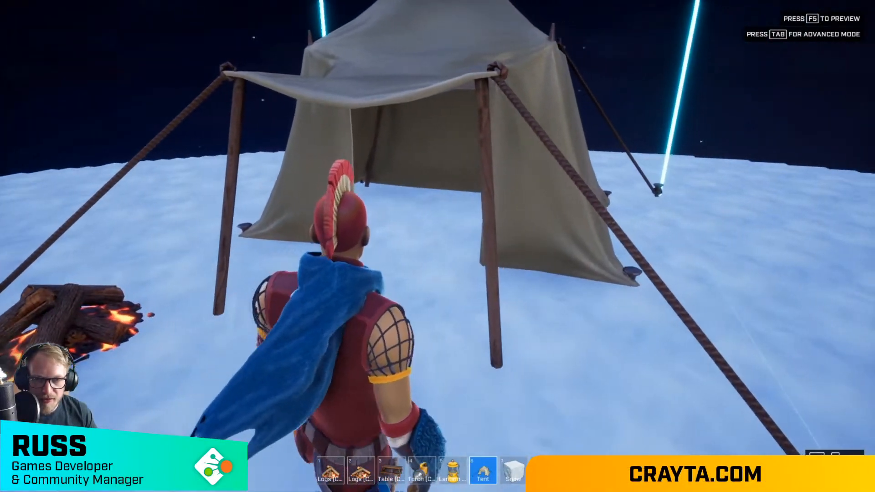
pyautogui.click(438, 246)
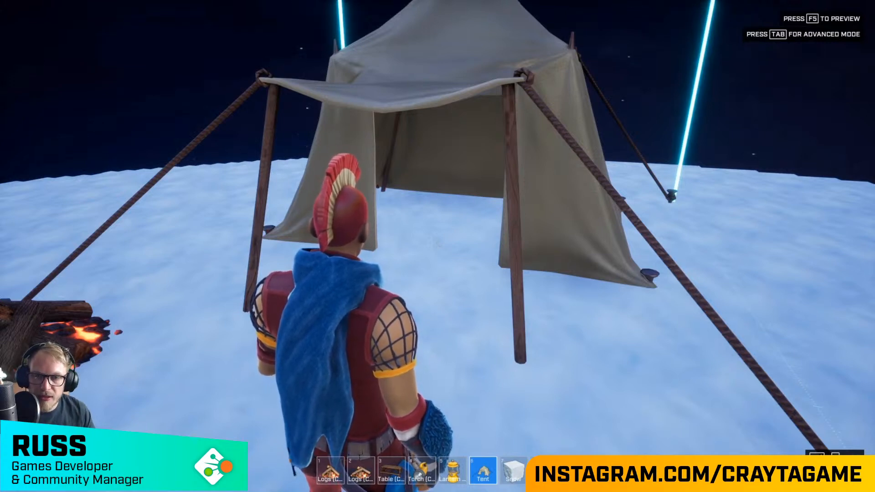
# Step: Place a second beige Tent near the campfire, beside the first tent
pyautogui.press('w')
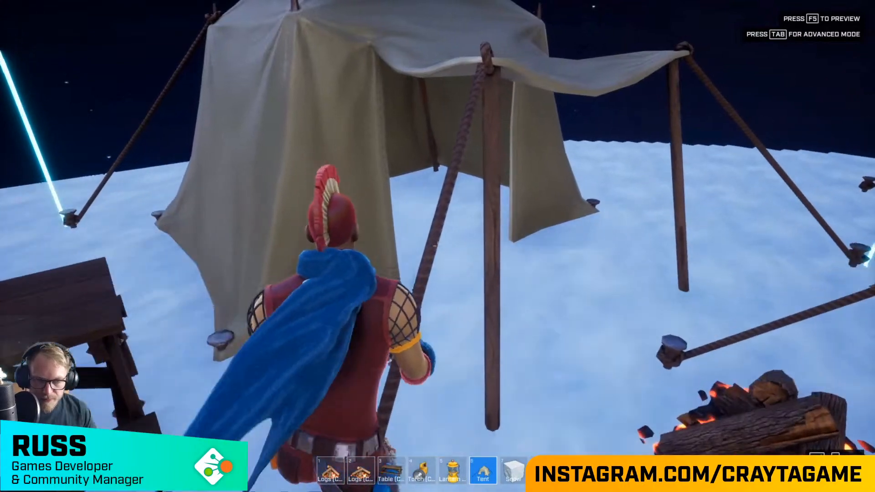
pyautogui.press('d')
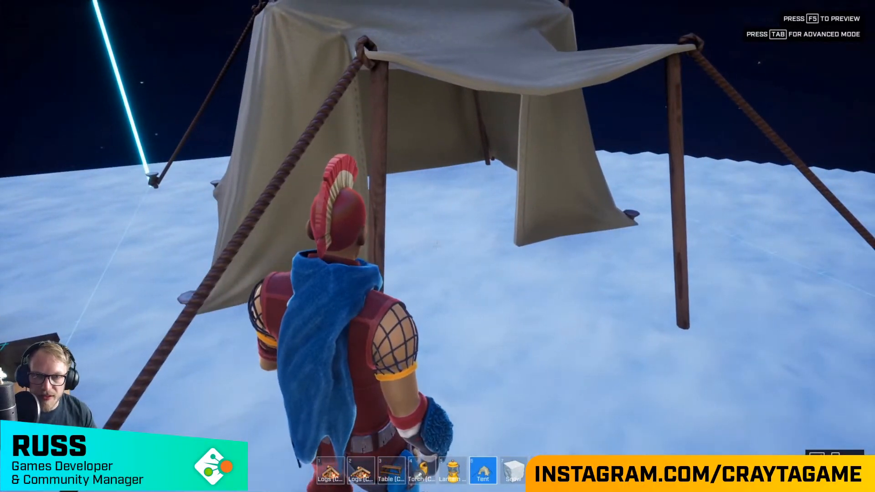
pyautogui.click(438, 246)
pyautogui.press('w')
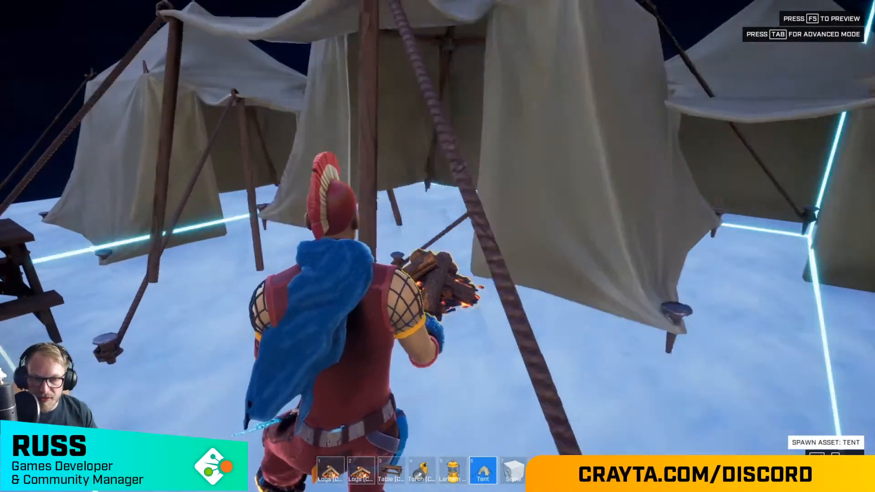
pyautogui.press('s')
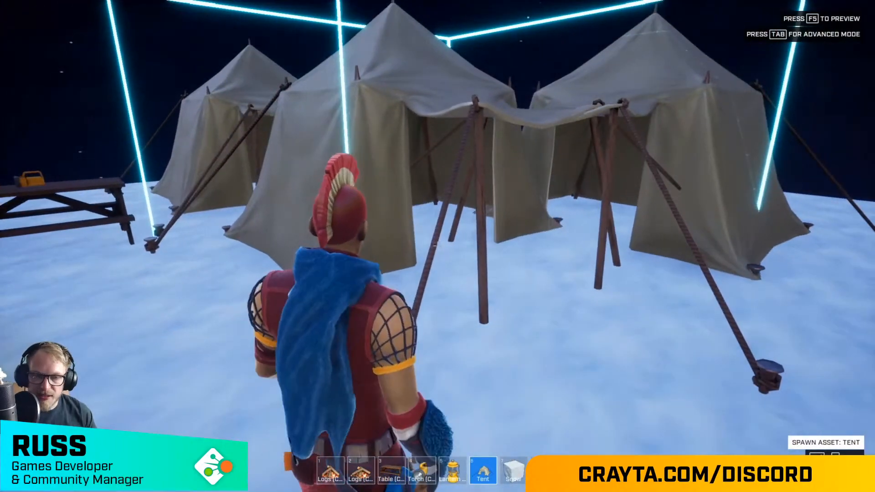
pyautogui.press('s')
pyautogui.press('w')
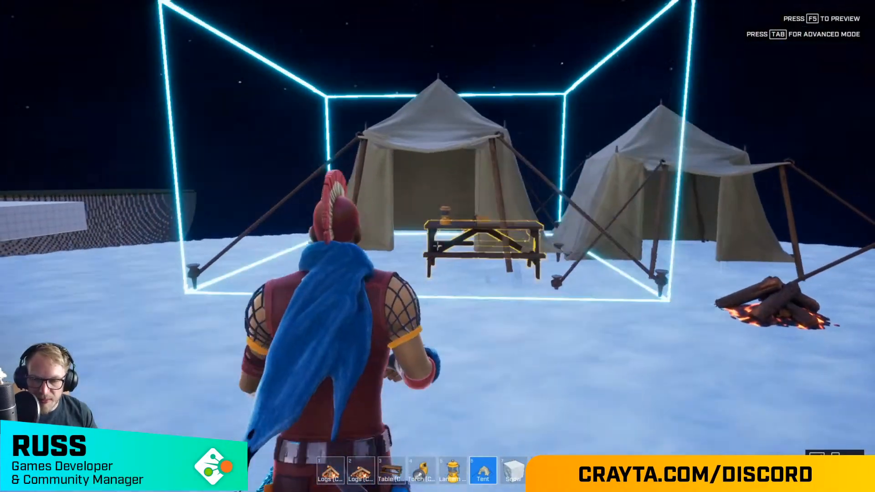
pyautogui.press('s')
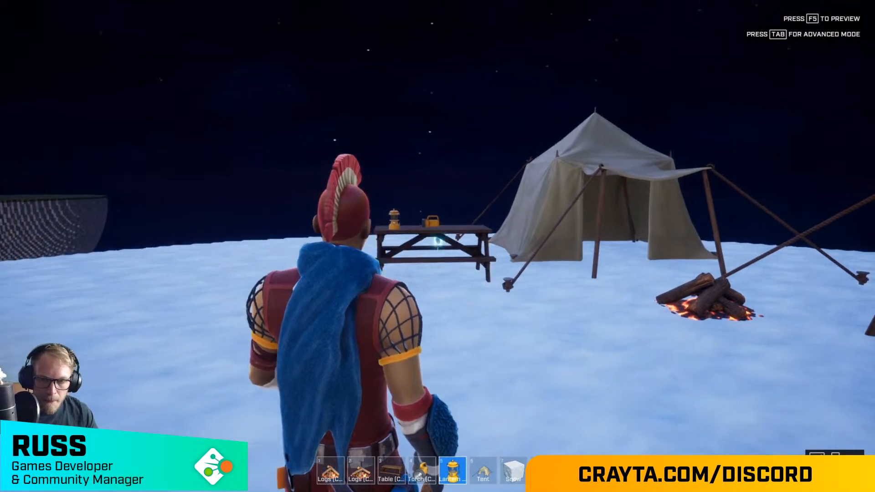
# Step: Place a second camping picnic table in the snow close to the first table
pyautogui.press('w')
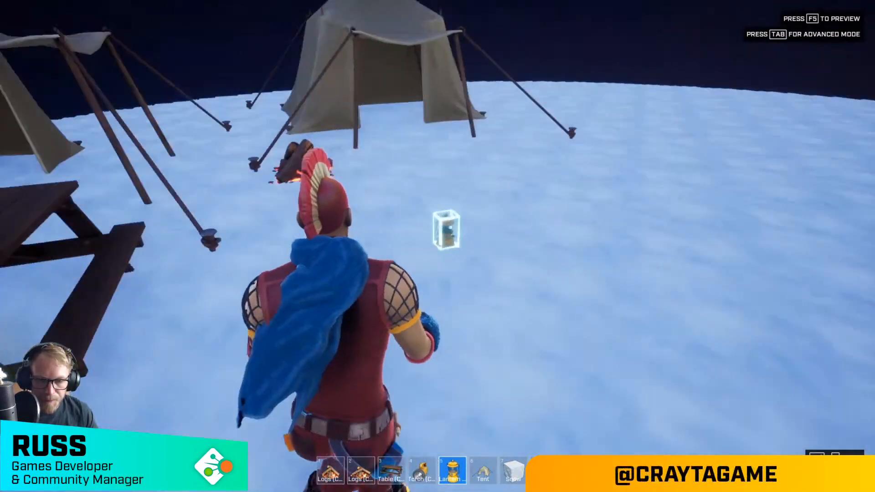
pyautogui.press('3')
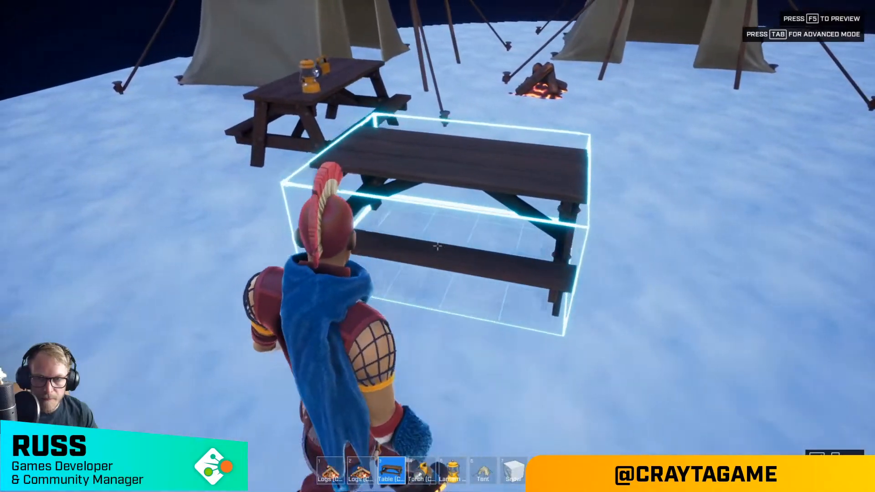
pyautogui.click(438, 246)
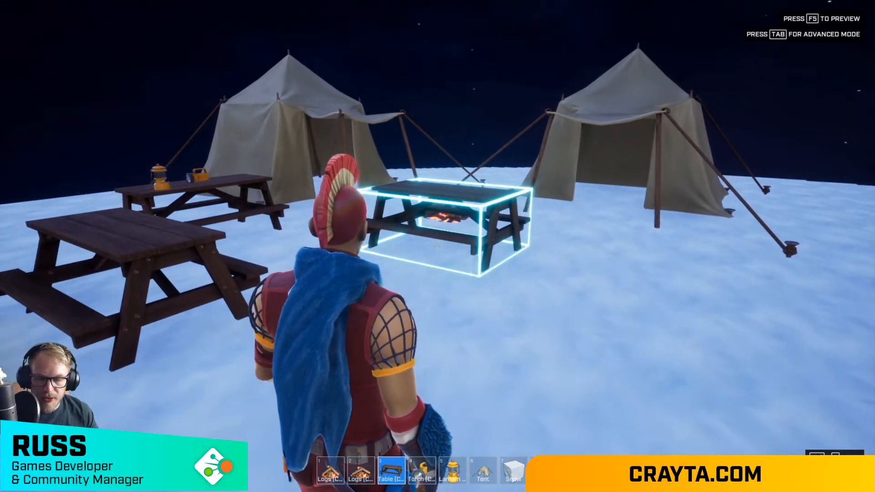
# Step: Switch to advanced mode and inspect the campsite and the neighbouring floating islands from the air
pyautogui.press('Tab')
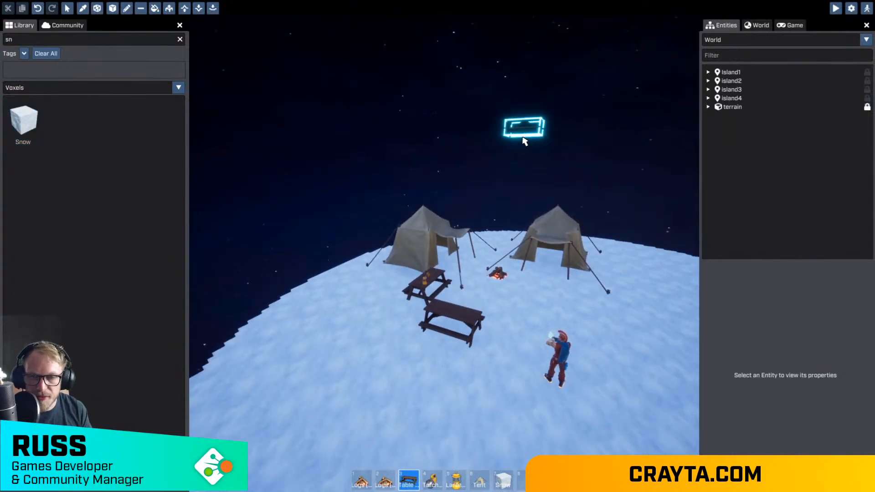
pyautogui.press('w')
pyautogui.press('a')
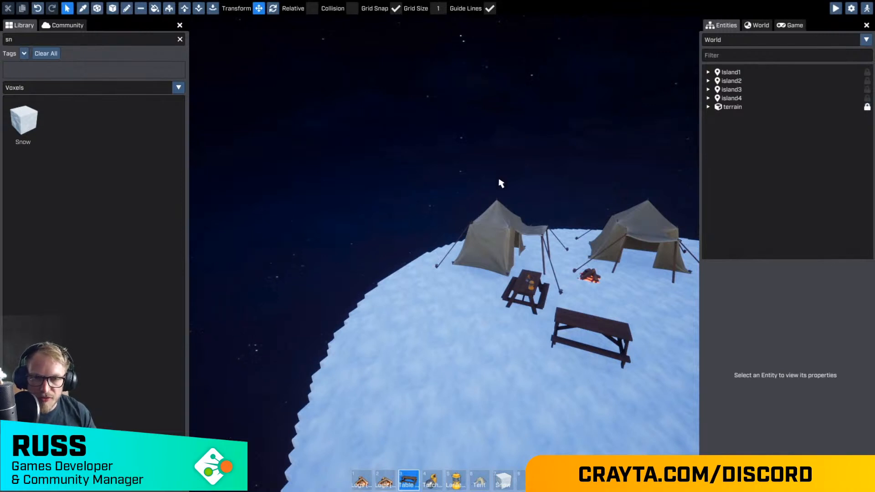
pyautogui.press('d')
pyautogui.moveTo(501, 183); pyautogui.dragTo(501, 184, button='right')
pyautogui.press('w')
pyautogui.press('d')
pyautogui.moveTo(444, 253); pyautogui.dragTo(445, 254, button='right')
pyautogui.press('w')
pyautogui.press('shift')
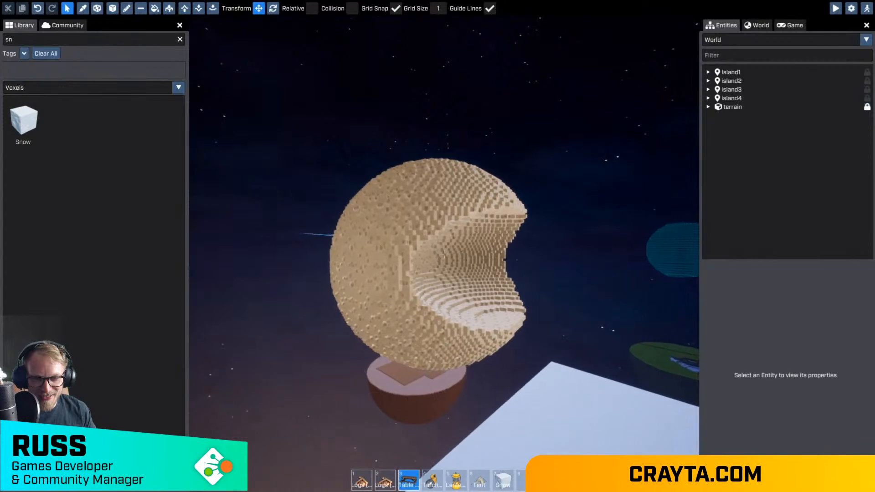
pyautogui.moveTo(444, 254); pyautogui.dragTo(445, 253, button='right')
pyautogui.press('w')
# Step: Select the campfire, both tents and both picnic tables together and reposition the group on the snowy island
pyautogui.click(364, 296)
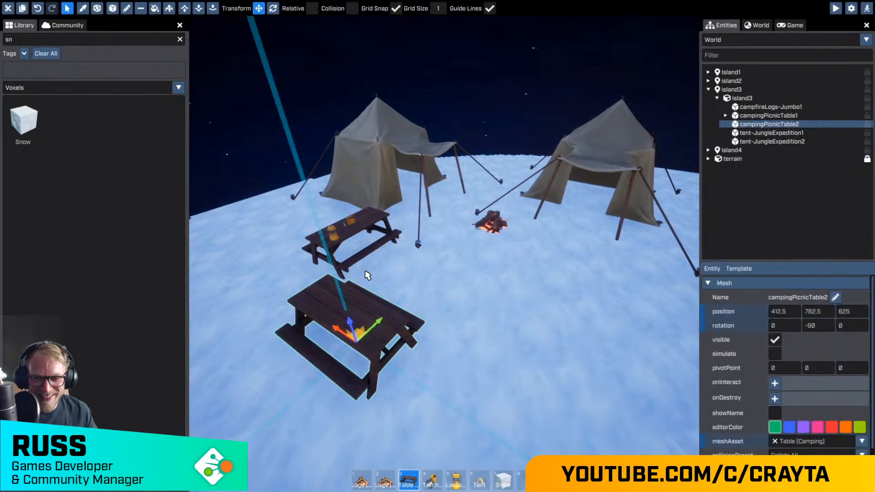
pyautogui.keyDown('ctrl'); pyautogui.click(365, 226); pyautogui.keyUp('ctrl')
pyautogui.keyDown('ctrl'); pyautogui.click(491, 224); pyautogui.keyUp('ctrl')
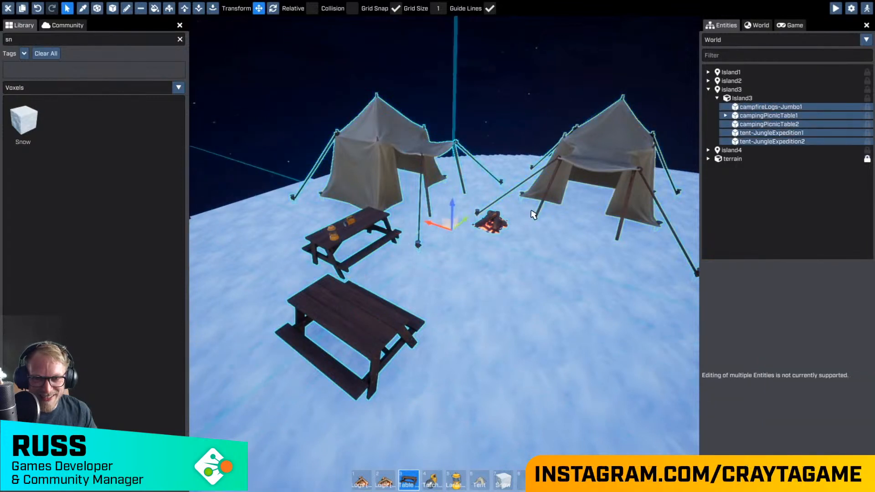
pyautogui.moveTo(466, 221); pyautogui.dragTo(420, 256)
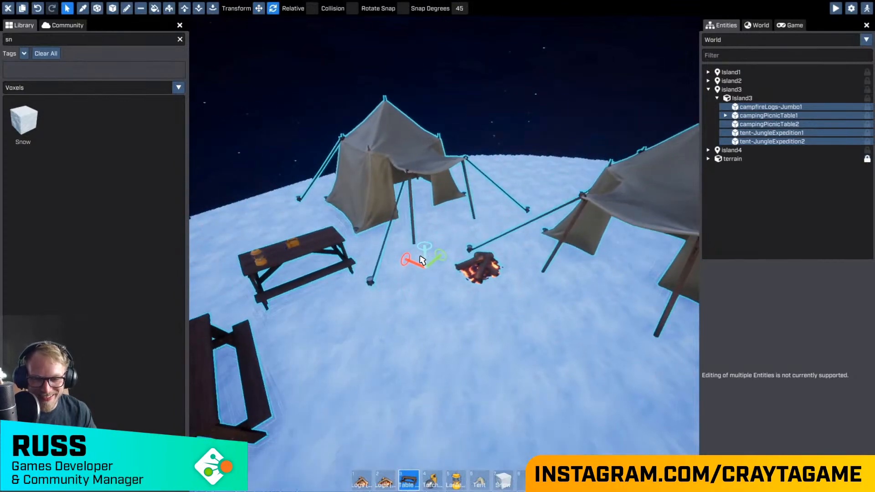
pyautogui.moveTo(500, 312); pyautogui.dragTo(520, 283, button='right')
pyautogui.moveTo(483, 217); pyautogui.dragTo(638, 225, button='right')
pyautogui.moveTo(638, 292); pyautogui.dragTo(498, 311, button='right')
pyautogui.moveTo(259, 70); pyautogui.dragTo(346, 50, button='right')
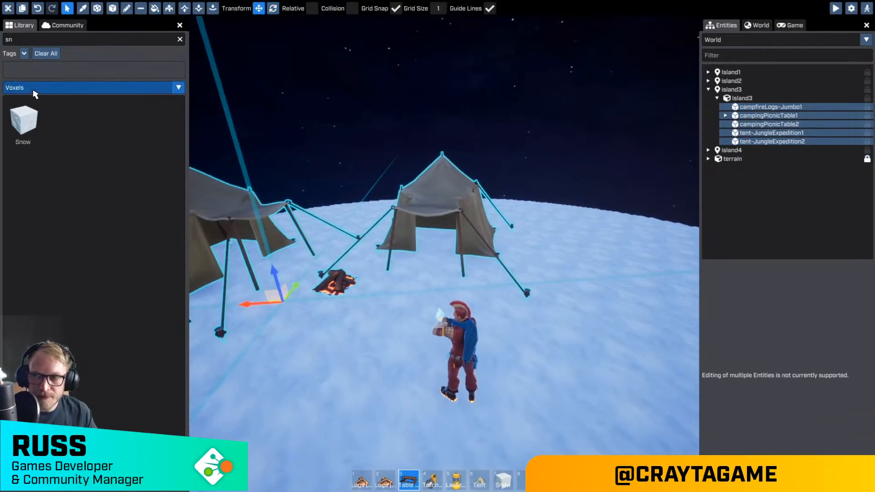
# Step: Filter the voxels by "gran" and choose Rock (Granite) as the building material
pyautogui.press('BackSpace')
pyautogui.press('BackSpace')
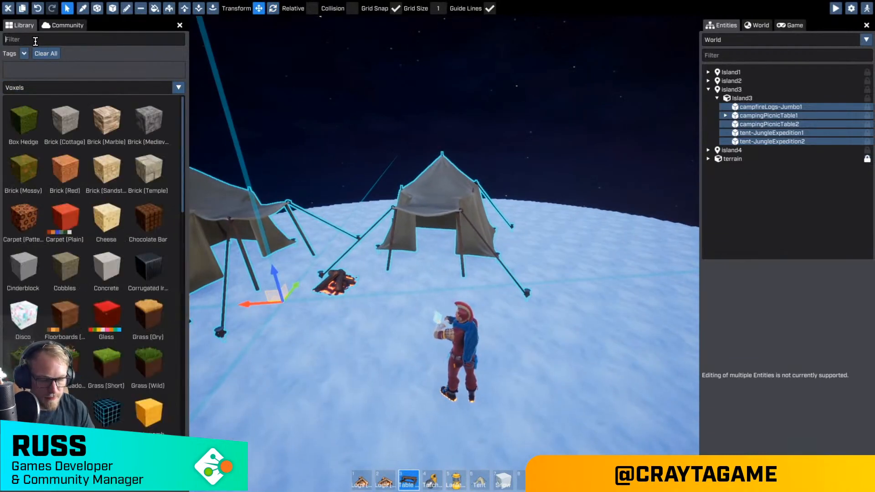
pyautogui.write('gran')
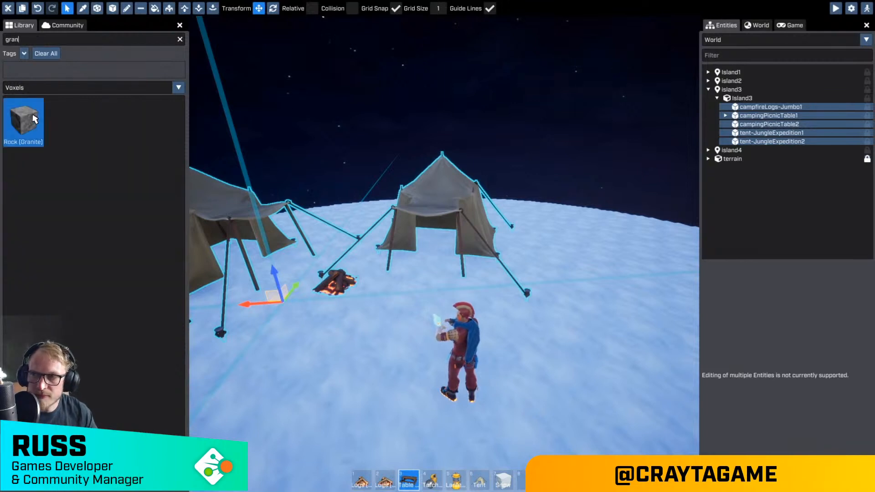
pyautogui.click(34, 119)
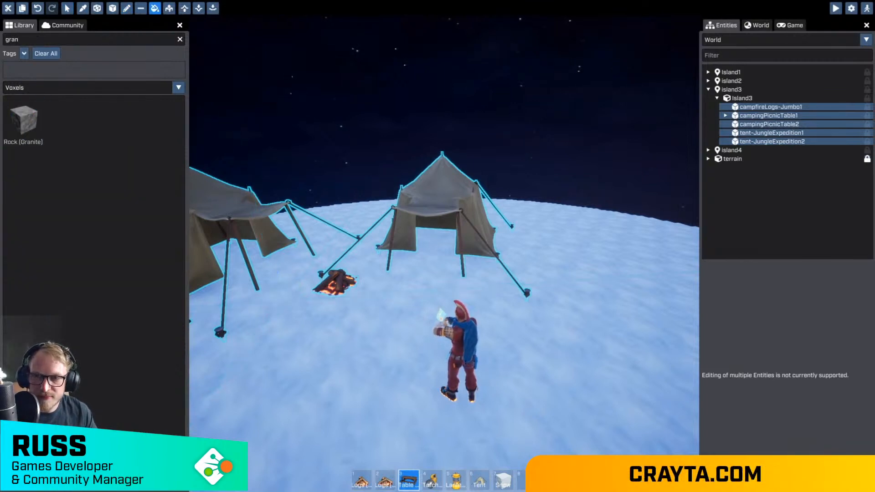
# Step: Enlarge the spherical voxel-raising brush to size 19 and raise granite rock along the island's edge behind the tents
pyautogui.press('w')
pyautogui.moveTo(196, 16)
pyautogui.mouseDown(button='right')
pyautogui.moveTo(205, 45)
pyautogui.moveTo(196, 16)
pyautogui.mouseUp(button='right')
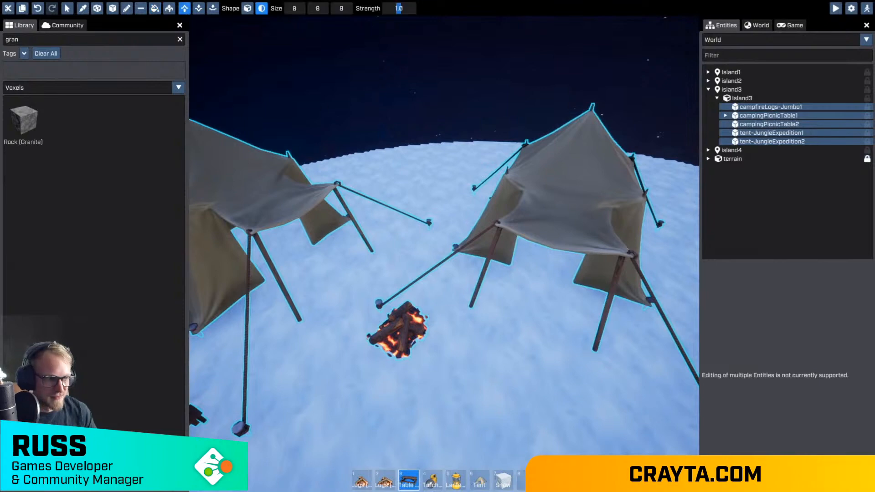
pyautogui.press('w')
pyautogui.moveTo(205, 91)
pyautogui.mouseDown(button='right')
pyautogui.moveTo(318, 99)
pyautogui.moveTo(340, 127)
pyautogui.mouseUp(button='right')
pyautogui.scroll(11, 461, 264)
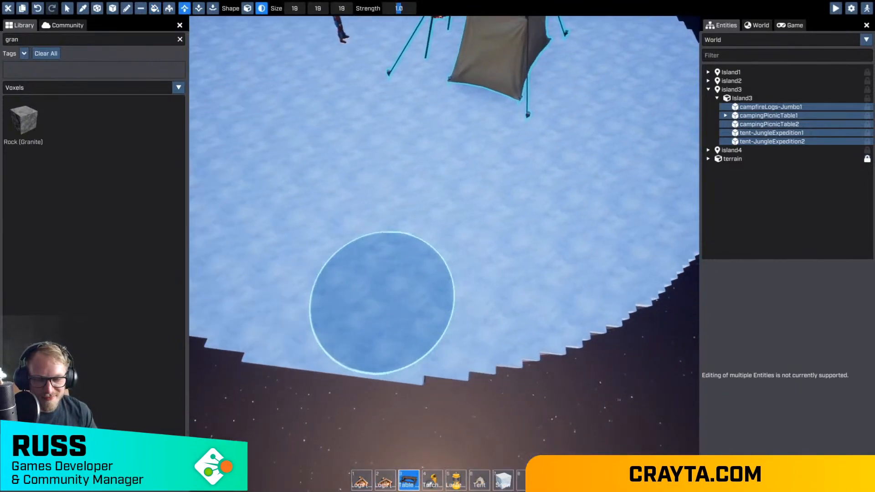
pyautogui.press('d')
pyautogui.moveTo(504, 263)
pyautogui.mouseDown()
pyautogui.moveTo(570, 202)
pyautogui.moveTo(424, 258)
pyautogui.moveTo(497, 189)
pyautogui.moveTo(340, 319)
pyautogui.mouseUp()
# Step: Extend the raised granite rock along the snowy island's edge behind and beside the tents
pyautogui.moveTo(444, 254); pyautogui.dragTo(364, 304, button='right')
pyautogui.press('s')
pyautogui.press('s')
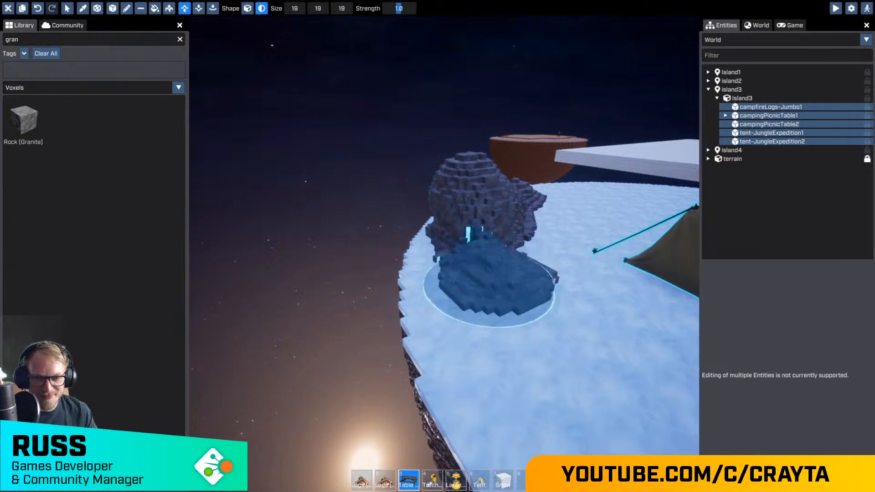
pyautogui.press('s')
pyautogui.press('d')
pyautogui.moveTo(542, 381)
pyautogui.mouseDown()
pyautogui.moveTo(498, 379)
pyautogui.moveTo(492, 406)
pyautogui.mouseUp()
pyautogui.moveTo(463, 176); pyautogui.dragTo(471, 221, button='right')
pyautogui.moveTo(354, 333)
pyautogui.mouseDown()
pyautogui.moveTo(342, 353)
pyautogui.moveTo(329, 349)
pyautogui.mouseUp()
pyautogui.press('w')
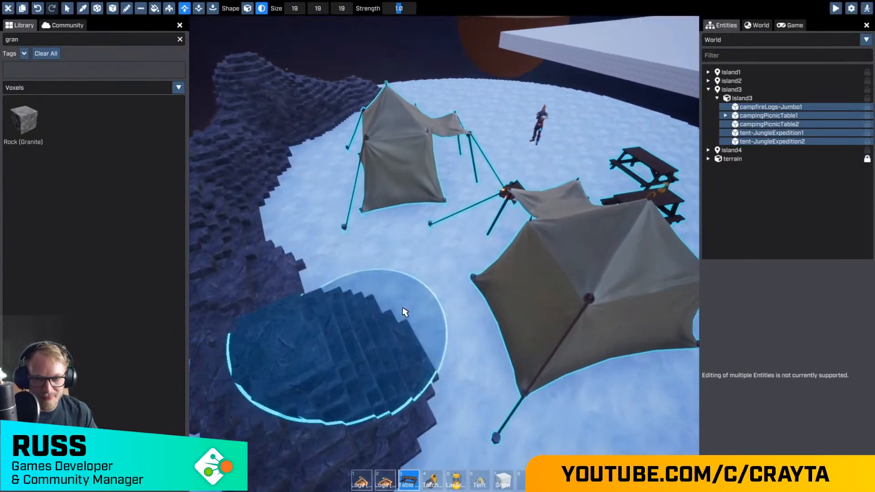
pyautogui.moveTo(405, 313)
pyautogui.mouseDown()
pyautogui.moveTo(343, 263)
pyautogui.moveTo(261, 132)
pyautogui.mouseUp()
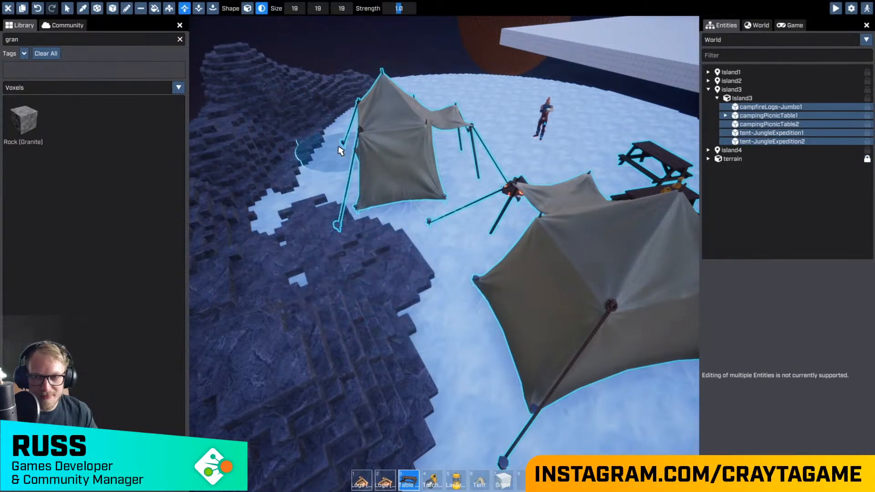
pyautogui.moveTo(288, 165); pyautogui.dragTo(342, 293)
# Step: Continue raising granite rock from the end of the ridge along the bare snowy edge beyond the tents
pyautogui.moveTo(336, 137)
pyautogui.mouseDown(button='right')
pyautogui.moveTo(228, 68)
pyautogui.moveTo(151, 54)
pyautogui.mouseUp(button='right')
pyautogui.press('d')
pyautogui.press('w')
pyautogui.moveTo(444, 253); pyautogui.dragTo(489, 245, button='right')
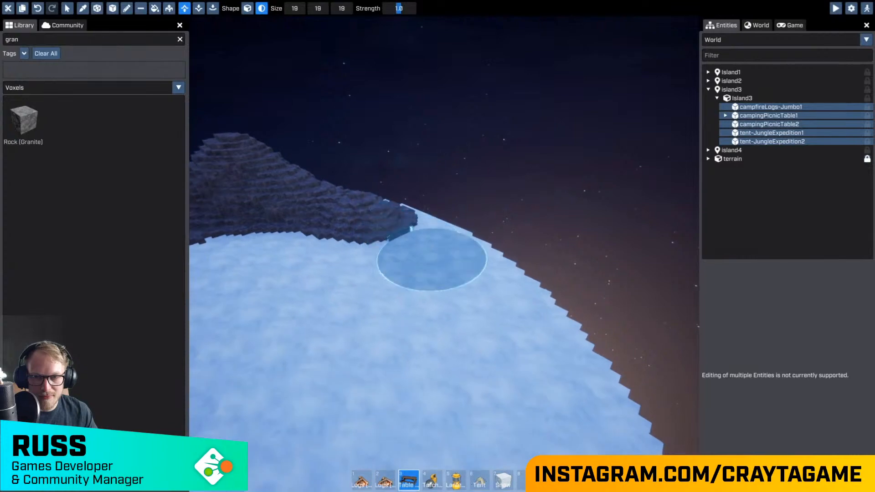
pyautogui.moveTo(432, 260); pyautogui.dragTo(486, 314)
pyautogui.moveTo(485, 314)
pyautogui.mouseDown(button='right')
pyautogui.moveTo(463, 314)
pyautogui.moveTo(483, 283)
pyautogui.moveTo(472, 244)
pyautogui.moveTo(458, 307)
pyautogui.moveTo(468, 288)
pyautogui.mouseUp(button='right')
pyautogui.press('s')
pyautogui.press('w')
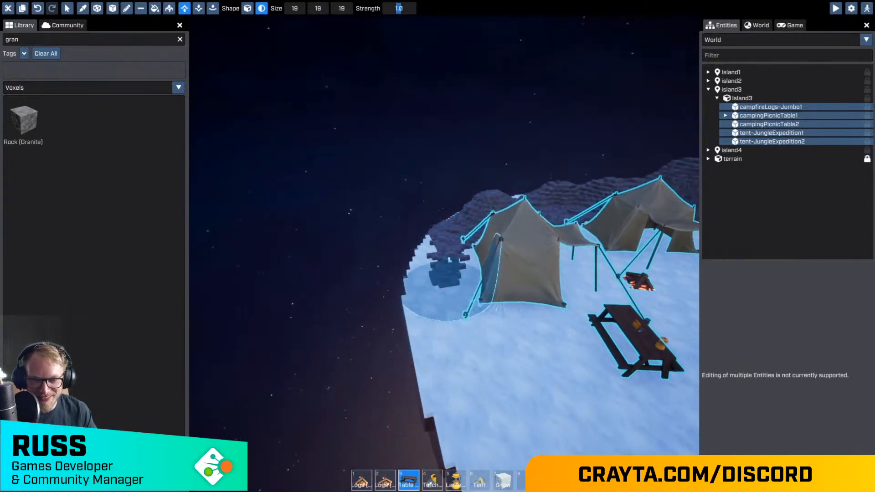
# Step: Raise granite rock around the outer side of the tent nearest the picnic tables
pyautogui.moveTo(449, 239)
pyautogui.mouseDown(button='right')
pyautogui.moveTo(474, 368)
pyautogui.moveTo(410, 292)
pyautogui.moveTo(396, 289)
pyautogui.mouseUp(button='right')
pyautogui.click(474, 367)
pyautogui.press('s')
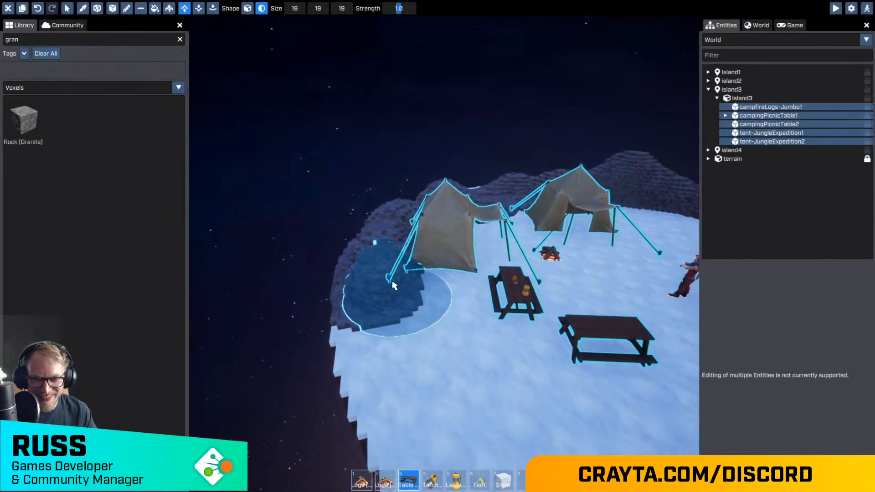
pyautogui.moveTo(419, 405); pyautogui.dragTo(392, 287)
pyautogui.press('d')
pyautogui.moveTo(392, 287)
pyautogui.mouseDown(button='right')
pyautogui.moveTo(383, 282)
pyautogui.moveTo(445, 255)
pyautogui.moveTo(447, 246)
pyautogui.moveTo(387, 273)
pyautogui.mouseUp(button='right')
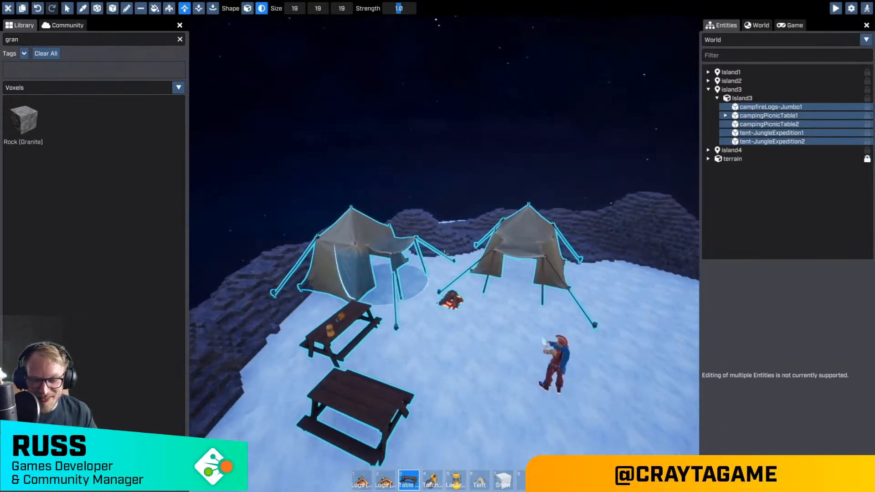
# Step: Examine the campsite and the surrounding granite ridge from several angles, checking for gaps along the edge
pyautogui.press('d')
pyautogui.press('d')
pyautogui.moveTo(444, 254); pyautogui.dragTo(438, 237, button='right')
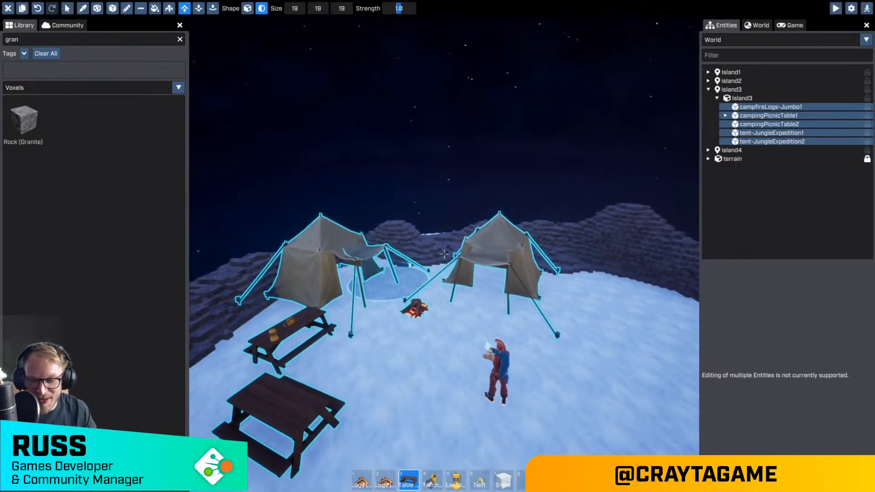
pyautogui.press('s')
pyautogui.press('w')
pyautogui.moveTo(444, 253)
pyautogui.mouseDown(button='right')
pyautogui.moveTo(461, 265)
pyautogui.moveTo(428, 242)
pyautogui.mouseUp(button='right')
pyautogui.press('w')
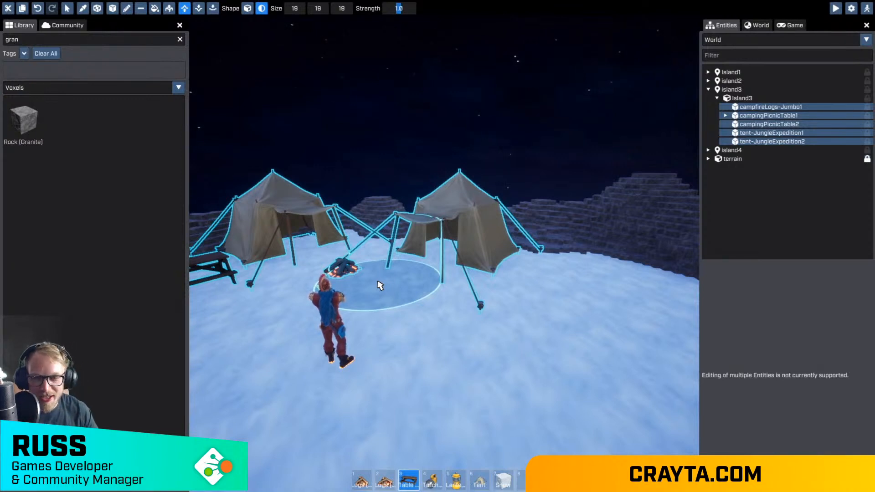
pyautogui.press('s')
pyautogui.moveTo(380, 285); pyautogui.dragTo(389, 264, button='right')
pyautogui.press('Escape')
pyautogui.press('w')
pyautogui.press('w')
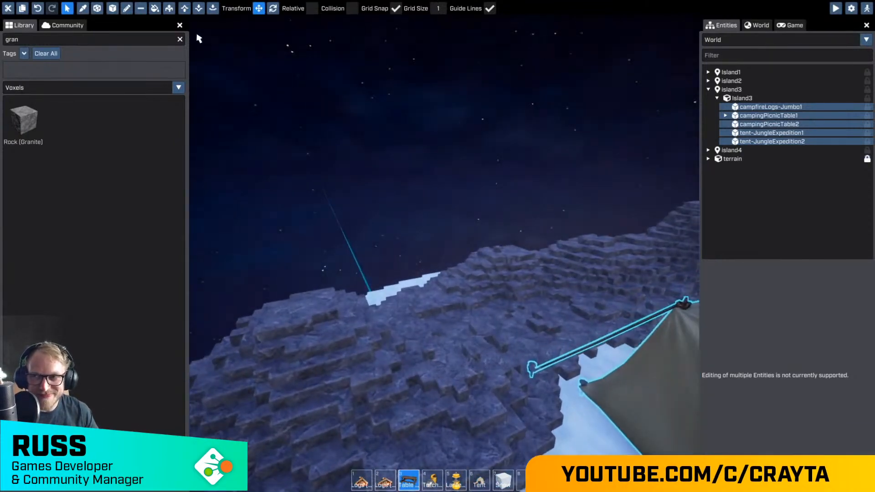
pyautogui.press('s')
pyautogui.press('w')
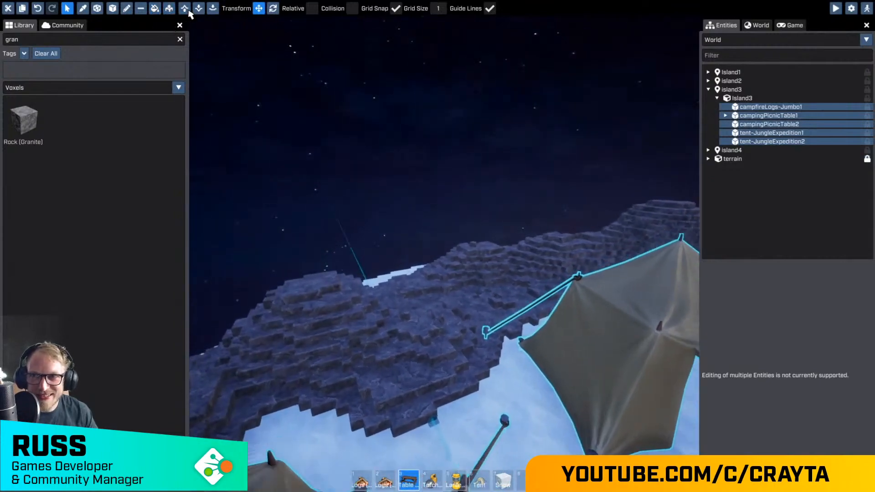
pyautogui.click(184, 9)
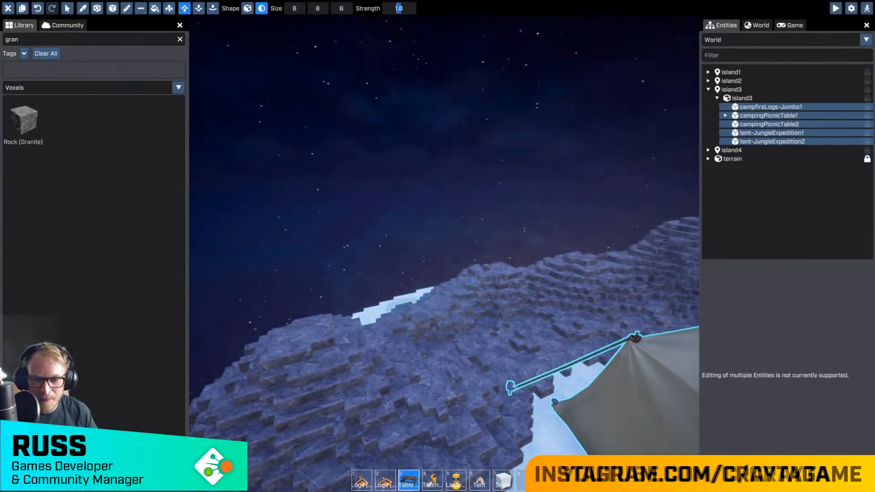
pyautogui.press('s')
pyautogui.moveTo(483, 283)
pyautogui.mouseDown(button='right')
pyautogui.moveTo(387, 314)
pyautogui.moveTo(469, 330)
pyautogui.moveTo(432, 289)
pyautogui.mouseUp(button='right')
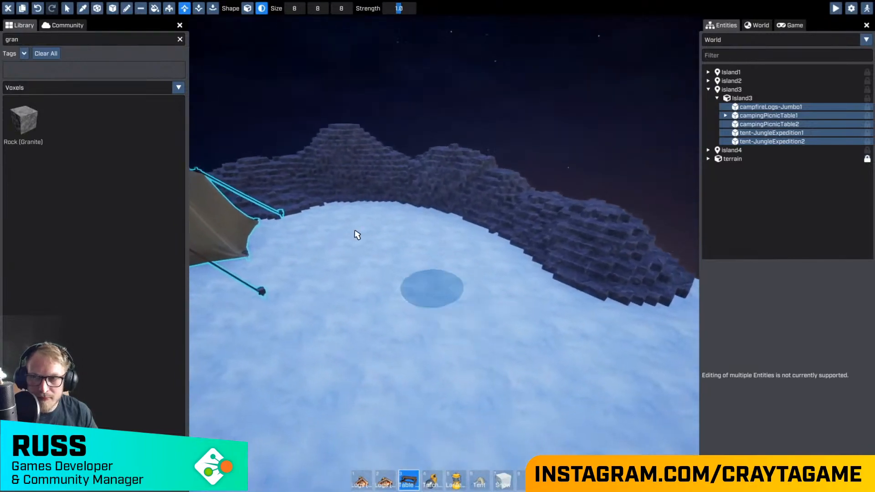
pyautogui.press('s')
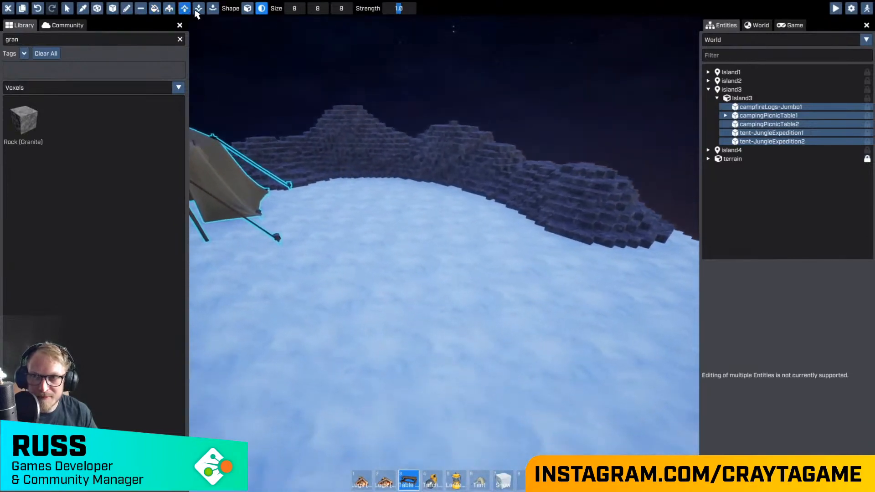
# Step: Carve a pit into the open snow beside the tents with the spherical voxel-lowering brush at size 24
pyautogui.click(197, 12)
pyautogui.moveTo(380, 176); pyautogui.dragTo(404, 183, button='right')
pyautogui.scroll(6, 405, 183)
pyautogui.press('s')
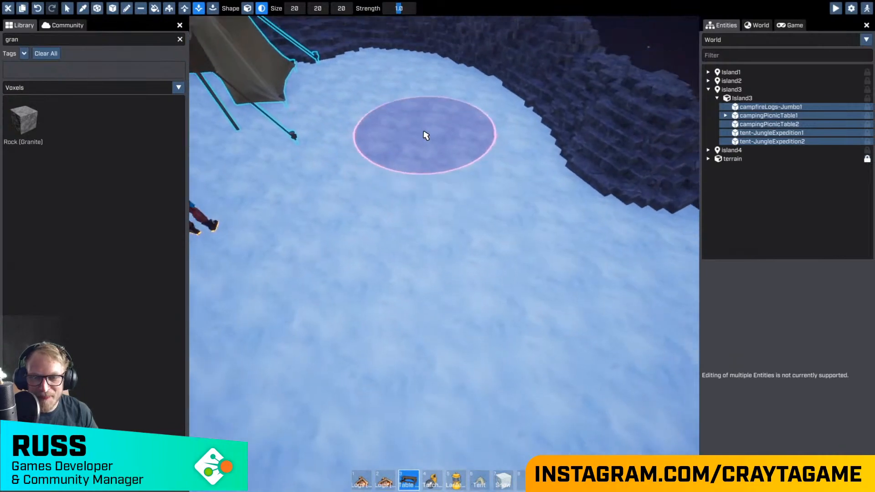
pyautogui.scroll(2, 426, 135)
pyautogui.moveTo(425, 136); pyautogui.dragTo(435, 114)
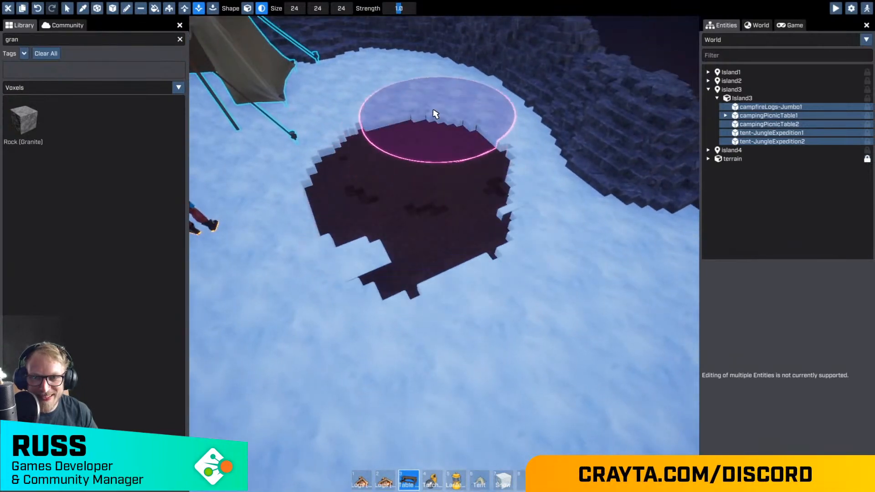
# Step: Widen and deepen the pit beside the campsite into a large rounded basin
pyautogui.press('w')
pyautogui.moveTo(435, 114)
pyautogui.mouseDown(button='right')
pyautogui.moveTo(443, 254)
pyautogui.moveTo(426, 109)
pyautogui.moveTo(498, 171)
pyautogui.mouseUp(button='right')
pyautogui.press('s')
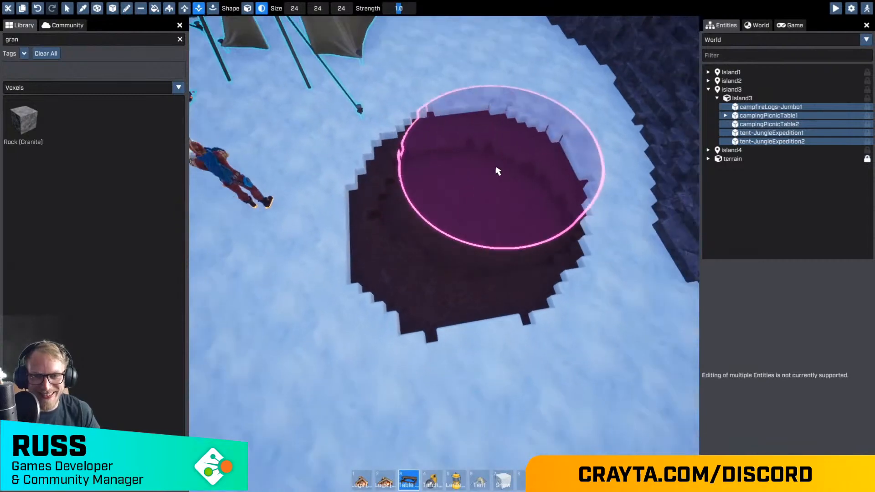
pyautogui.moveTo(498, 171)
pyautogui.mouseDown()
pyautogui.moveTo(426, 238)
pyautogui.moveTo(511, 186)
pyautogui.moveTo(448, 270)
pyautogui.moveTo(486, 205)
pyautogui.moveTo(404, 332)
pyautogui.moveTo(481, 307)
pyautogui.moveTo(383, 328)
pyautogui.moveTo(455, 228)
pyautogui.moveTo(416, 324)
pyautogui.moveTo(463, 254)
pyautogui.moveTo(404, 332)
pyautogui.moveTo(490, 240)
pyautogui.moveTo(419, 391)
pyautogui.moveTo(400, 264)
pyautogui.moveTo(479, 289)
pyautogui.moveTo(385, 287)
pyautogui.moveTo(502, 293)
pyautogui.mouseUp()
pyautogui.press('s')
pyautogui.press('w')
pyautogui.moveTo(469, 147)
pyautogui.mouseDown(button='right')
pyautogui.moveTo(444, 254)
pyautogui.moveTo(469, 147)
pyautogui.mouseUp(button='right')
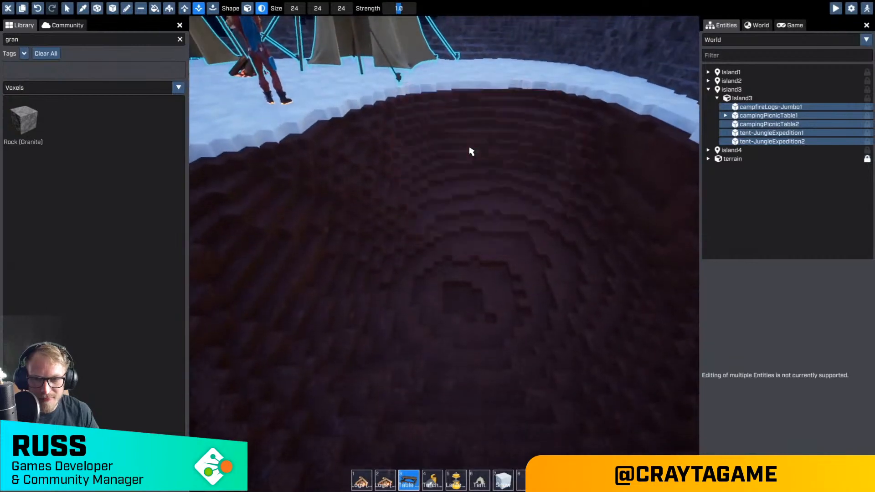
# Step: Filter the voxels by "water" and choose Water as the building material
pyautogui.press('s')
pyautogui.press('w')
pyautogui.click(54, 41)
pyautogui.write('gran')
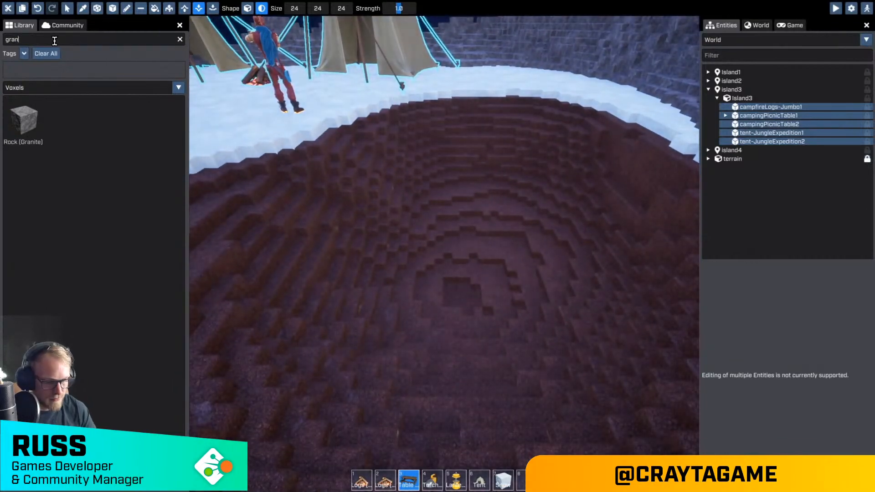
pyautogui.press('BackSpace')
pyautogui.press('BackSpace')
pyautogui.press('BackSpace')
pyautogui.press('BackSpace')
pyautogui.write('water')
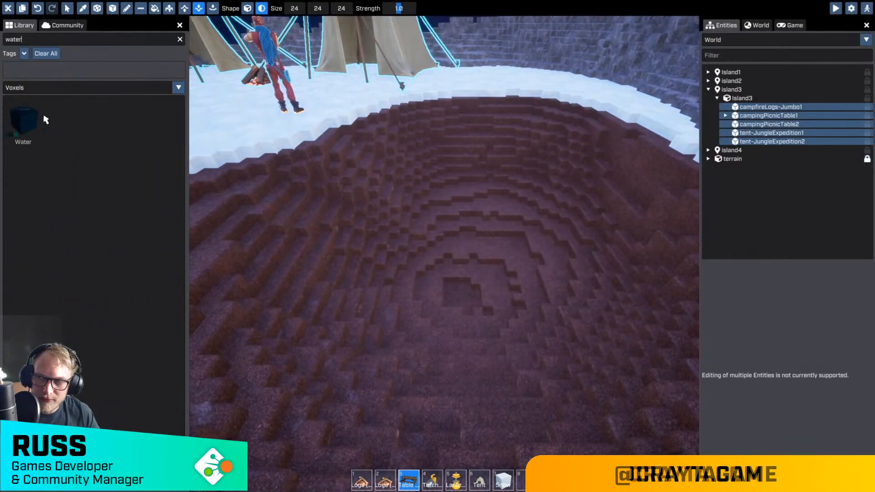
pyautogui.moveTo(45, 121)
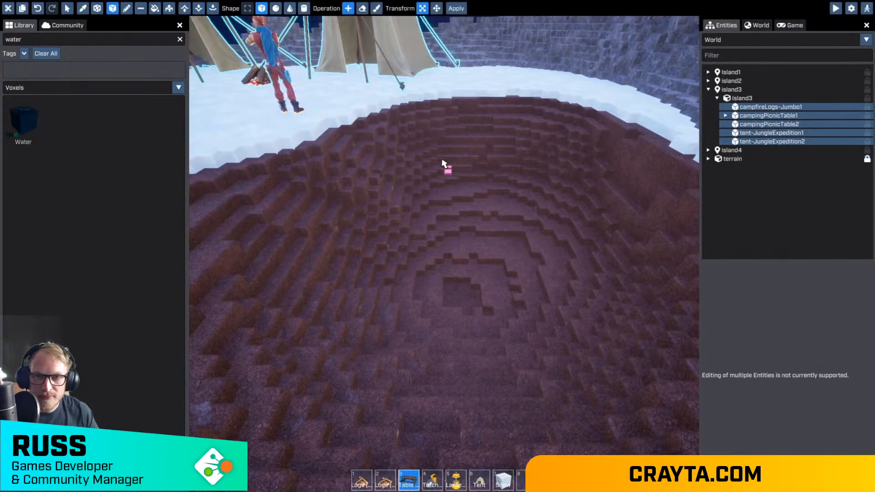
# Step: Draw a box of Water voxels against the basin's wall and enlarge it to 11 × 41 × 14
pyautogui.moveTo(411, 113); pyautogui.dragTo(592, 191)
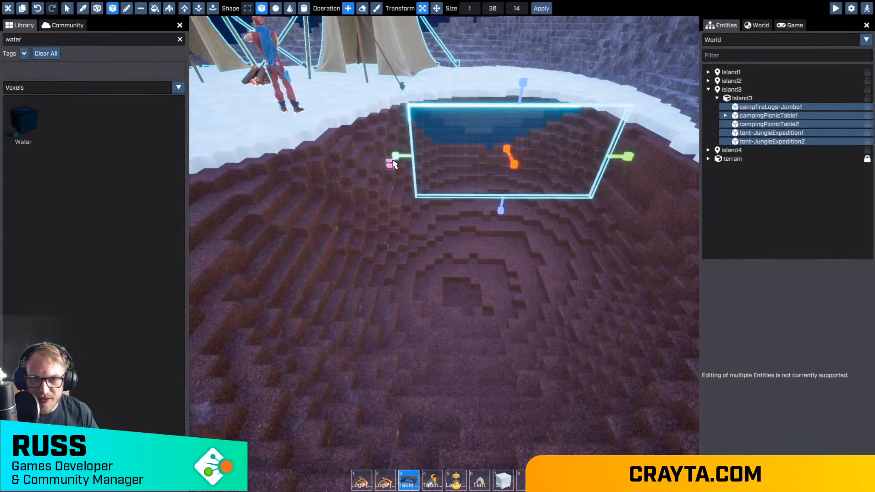
pyautogui.moveTo(396, 156); pyautogui.dragTo(329, 155)
pyautogui.moveTo(432, 156); pyautogui.dragTo(499, 223, button='right')
pyautogui.moveTo(509, 254); pyautogui.dragTo(645, 287)
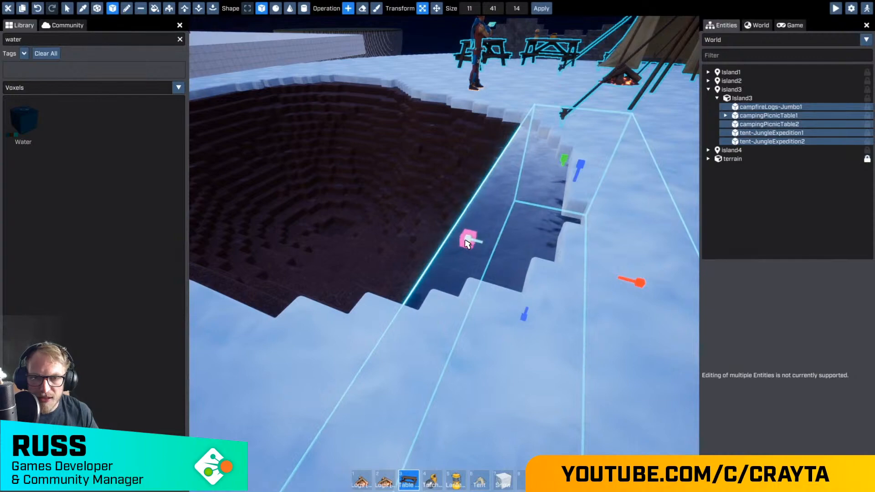
# Step: Stretch the water box across the basin to a size of 46 × 49 × 14
pyautogui.press('a')
pyautogui.moveTo(468, 240); pyautogui.dragTo(415, 210)
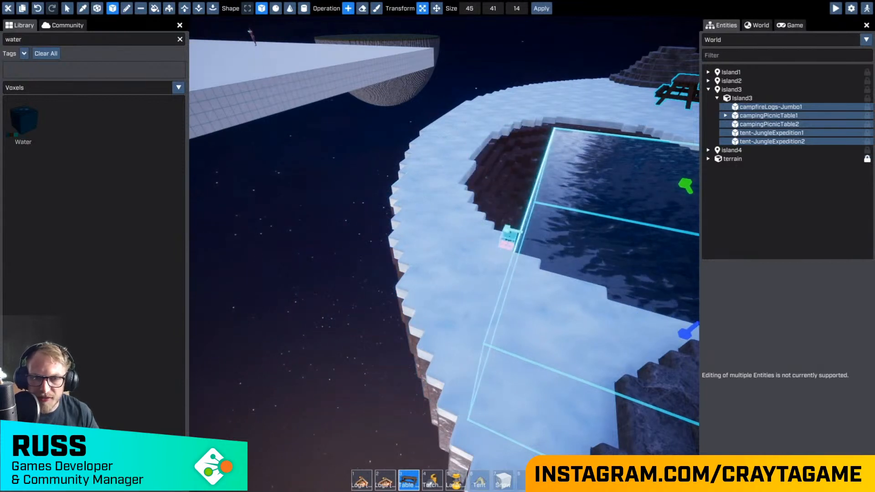
pyautogui.moveTo(463, 198); pyautogui.dragTo(444, 254, button='right')
pyautogui.press('a')
pyautogui.press('w')
# Step: Inspect the water surface in the basin and its surroundings from near and far
pyautogui.press('s')
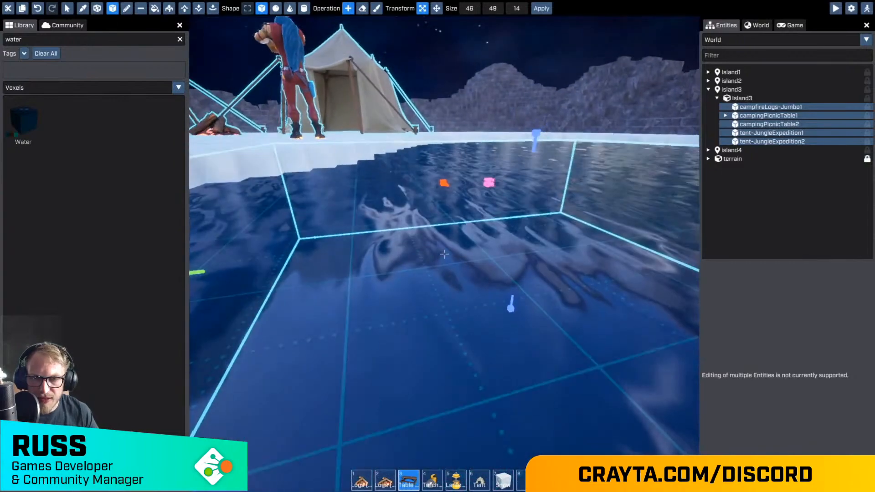
pyautogui.press('w')
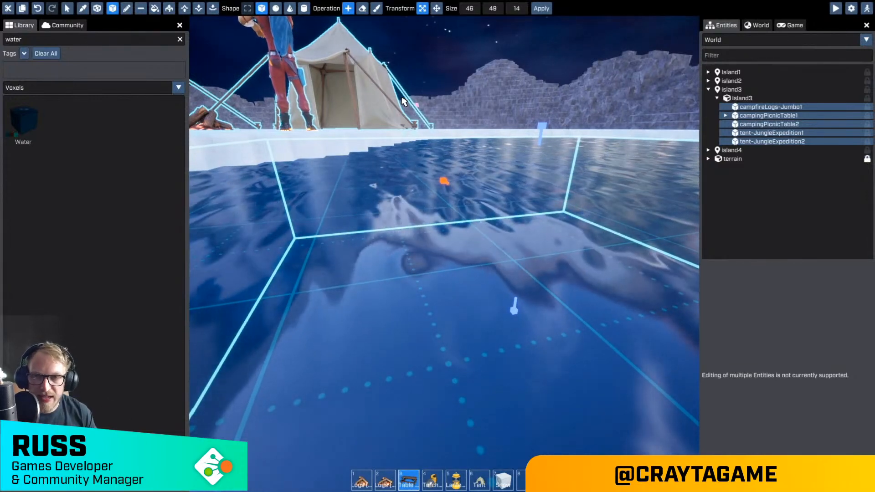
pyautogui.press('s')
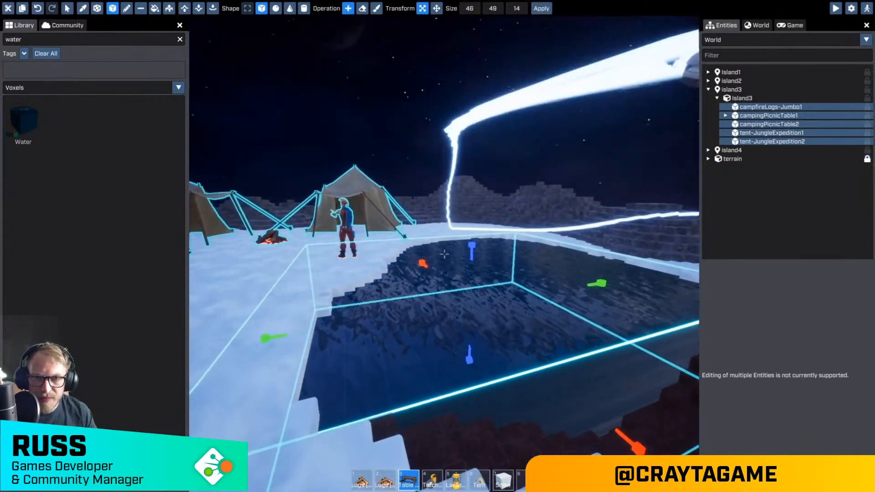
pyautogui.press('s')
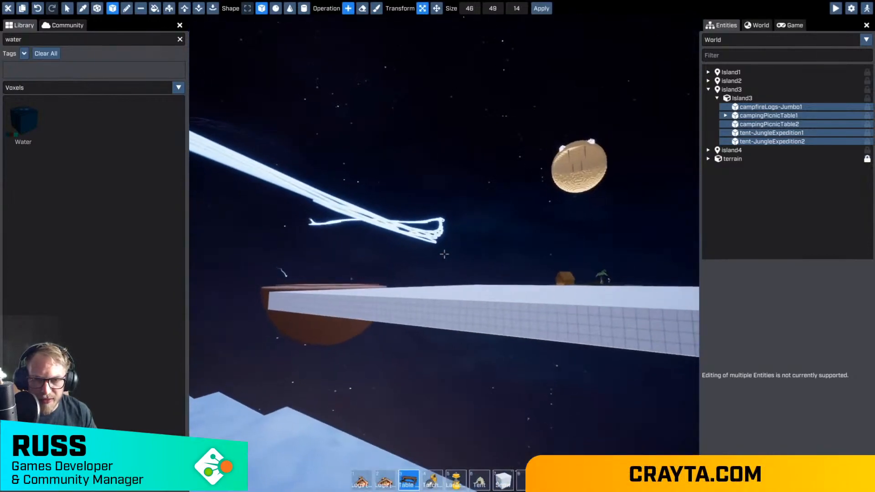
pyautogui.press('w')
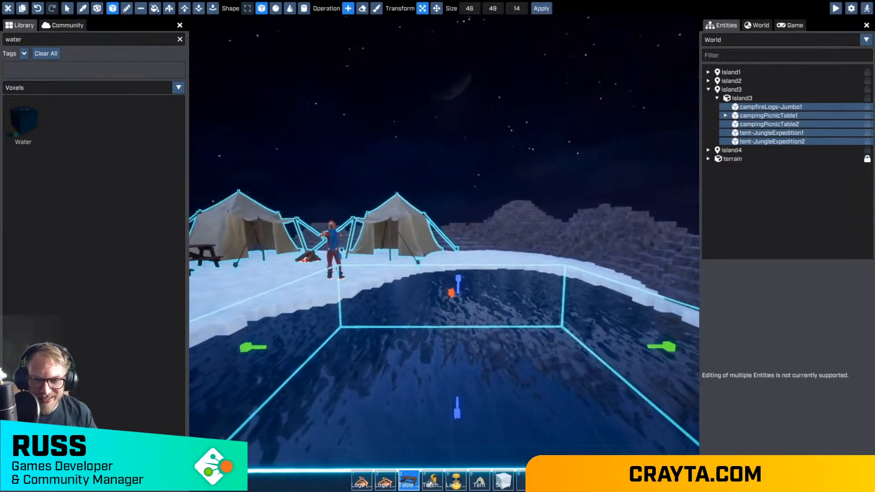
pyautogui.press('s')
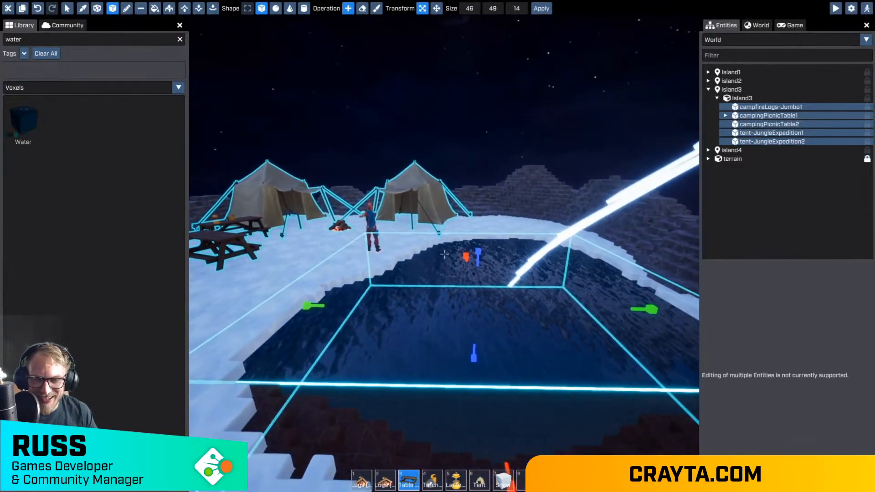
pyautogui.press('w')
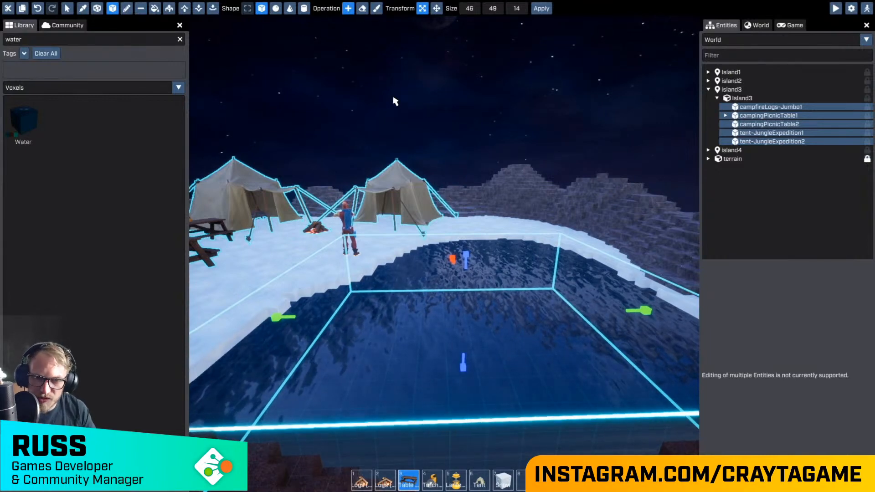
# Step: Extend the water box to 49 × 49 × 14 and move it straight up above the island
pyautogui.moveTo(418, 276); pyautogui.dragTo(422, 335, button='right')
pyautogui.press('s')
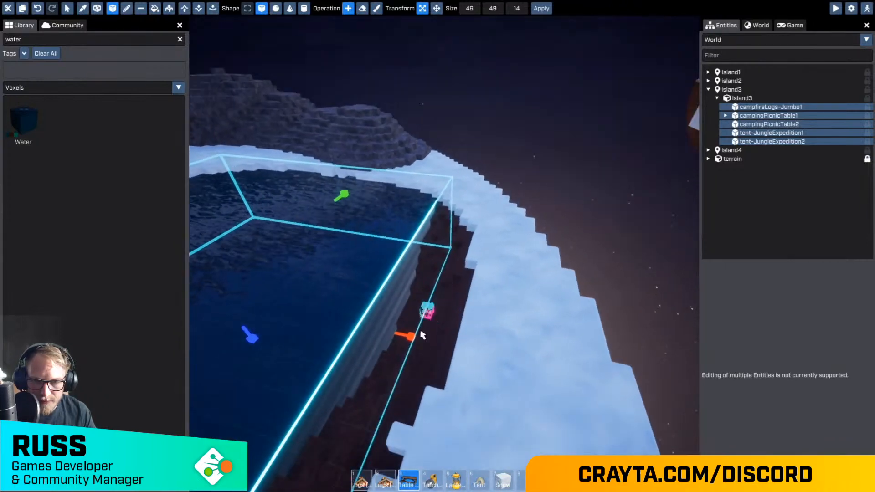
pyautogui.moveTo(410, 337); pyautogui.dragTo(435, 341)
pyautogui.press('d')
pyautogui.moveTo(436, 341); pyautogui.dragTo(444, 254, button='right')
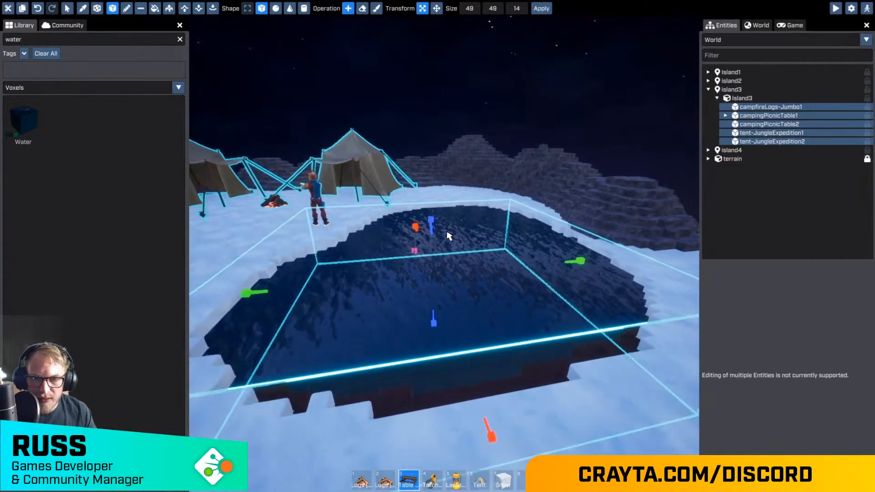
pyautogui.press('s')
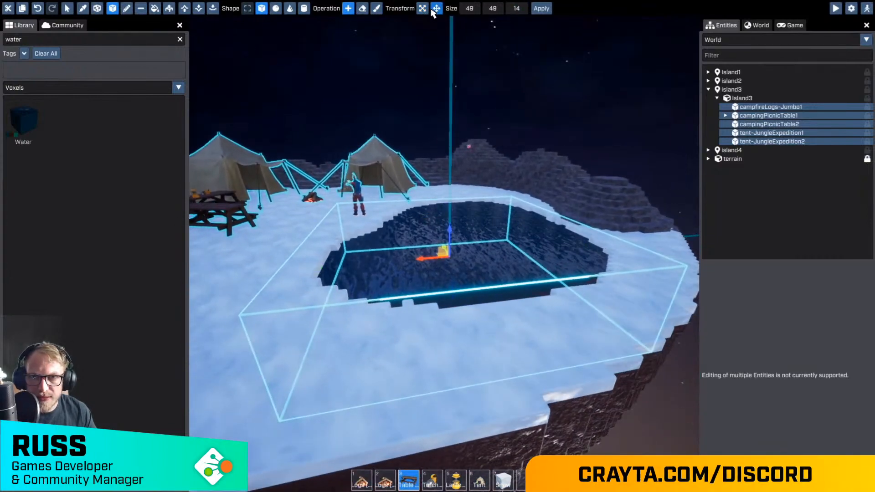
pyautogui.moveTo(451, 228); pyautogui.dragTo(436, 98)
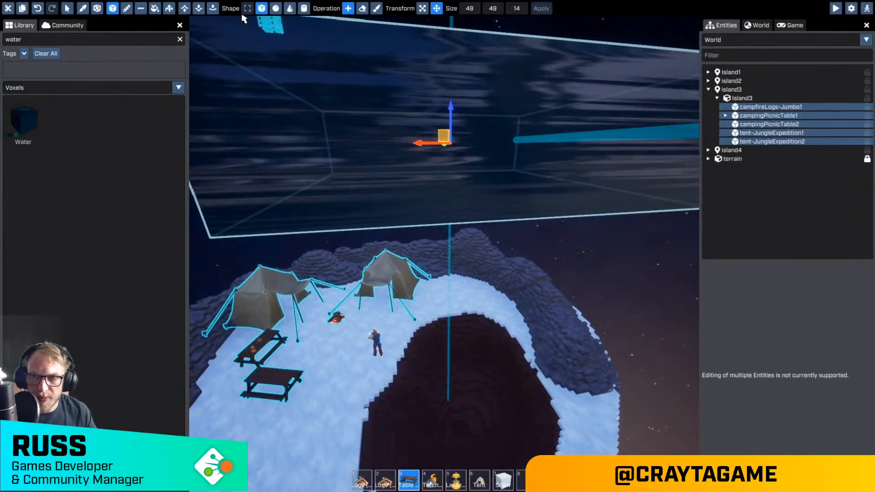
# Step: Extract the water box as a separate voxel mesh and lower it into the island's basin to Z position -75
pyautogui.click(96, 9)
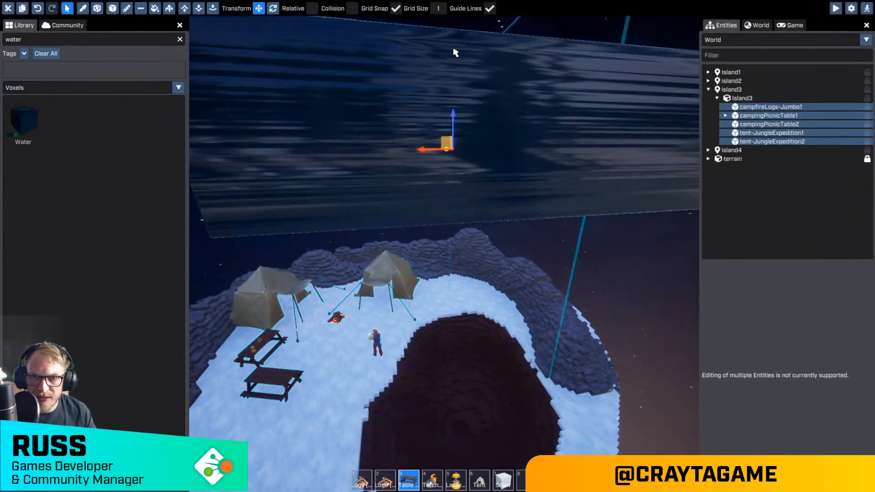
pyautogui.moveTo(441, 282); pyautogui.dragTo(458, 347)
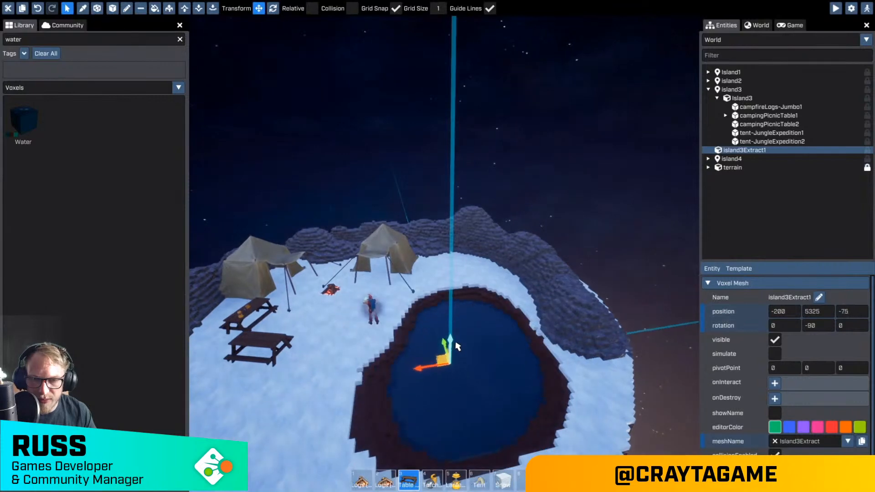
pyautogui.press('w')
pyautogui.moveTo(458, 347); pyautogui.dragTo(395, 259, button='right')
pyautogui.press('s')
pyautogui.press('d')
pyautogui.press('w')
pyautogui.press('g')
# Step: Raise the extracted water mesh to a Z position of -25 so it fills the basin closer to the rim
pyautogui.moveTo(491, 216); pyautogui.dragTo(514, 197)
pyautogui.press('w')
pyautogui.press('g')
pyautogui.moveTo(514, 197); pyautogui.dragTo(487, 176, button='right')
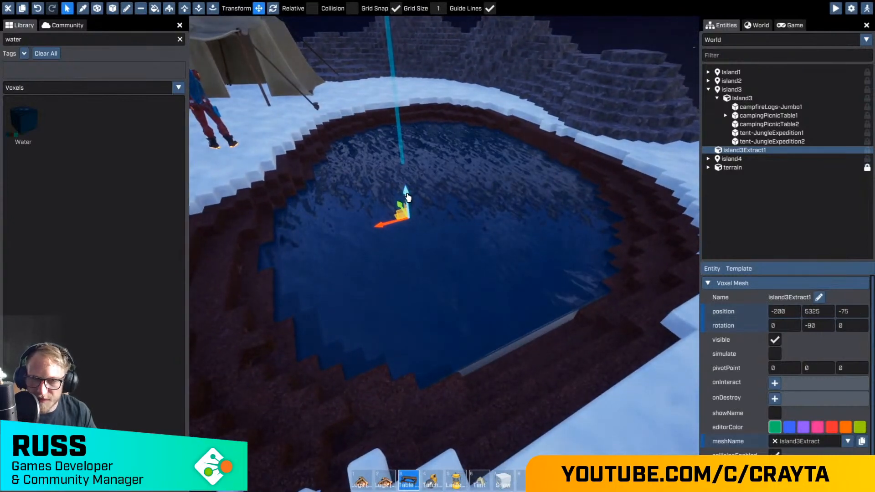
pyautogui.moveTo(408, 197); pyautogui.dragTo(409, 186)
pyautogui.press('d')
pyautogui.moveTo(438, 223)
pyautogui.mouseDown(button='right')
pyautogui.moveTo(444, 254)
pyautogui.moveTo(428, 225)
pyautogui.moveTo(450, 213)
pyautogui.mouseUp(button='right')
pyautogui.press('w')
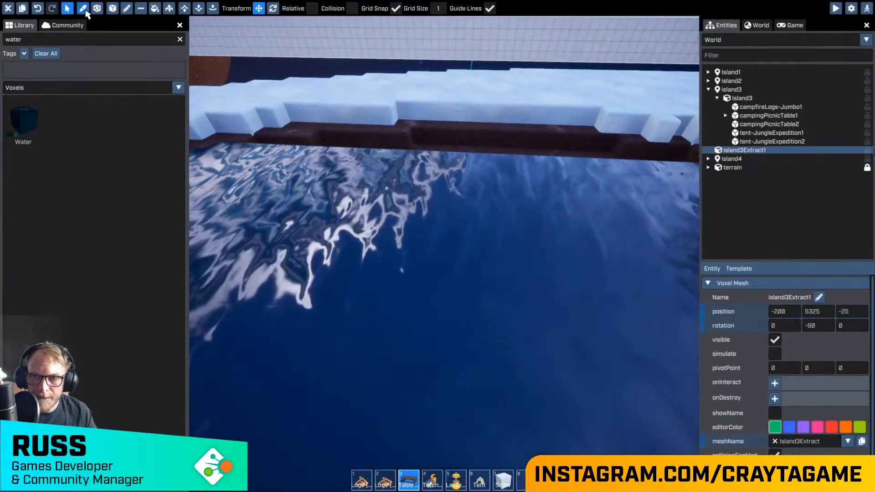
# Step: Try to erode the lake's steep bank with an 8 × 8 × 8 sphere brush
pyautogui.click(360, 90)
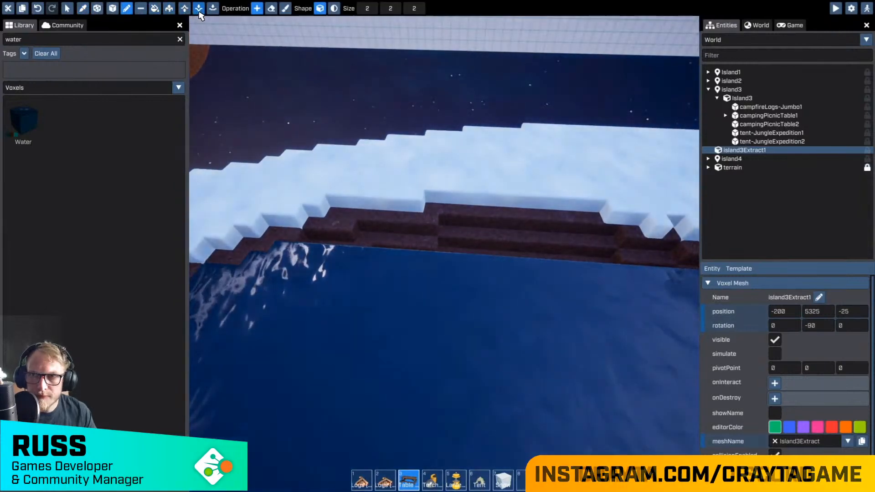
pyautogui.click(199, 10)
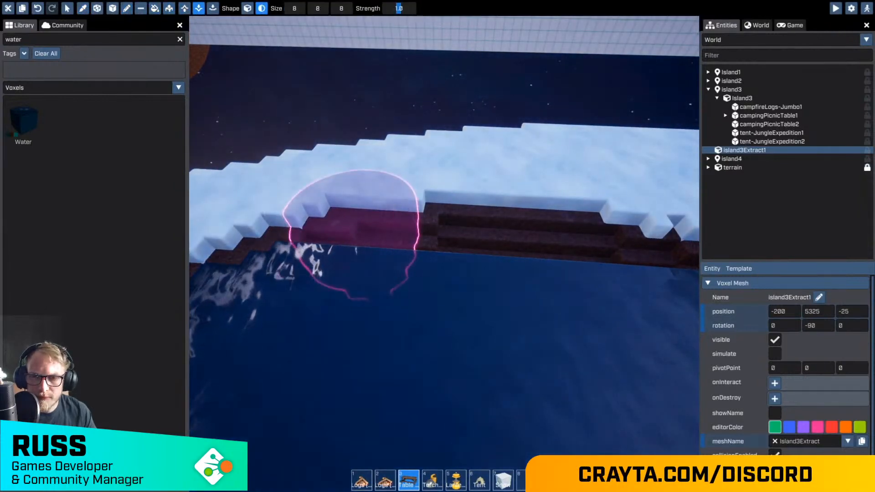
pyautogui.moveTo(439, 231); pyautogui.dragTo(404, 234)
pyautogui.press('d')
pyautogui.press('a')
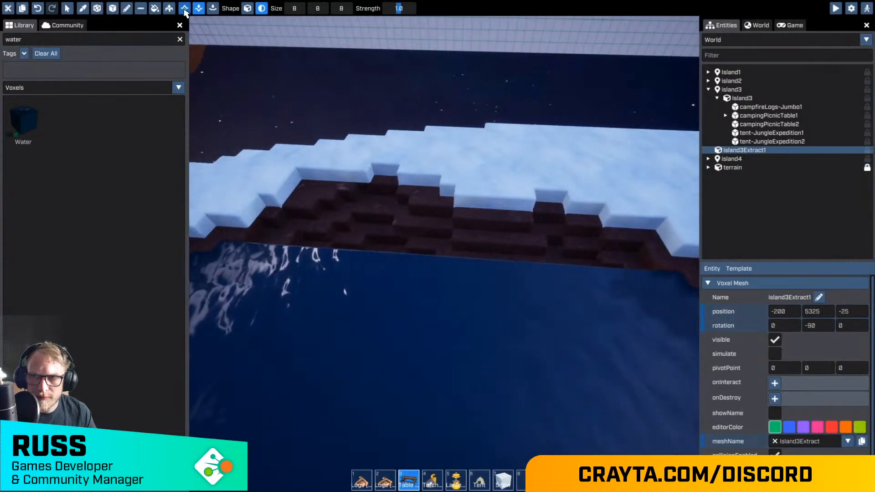
# Step: Grow the snow over the lake's exposed brown rim along the outer shore with the 8 × 8 × 8 sphere brush
pyautogui.press('a')
pyautogui.press('d')
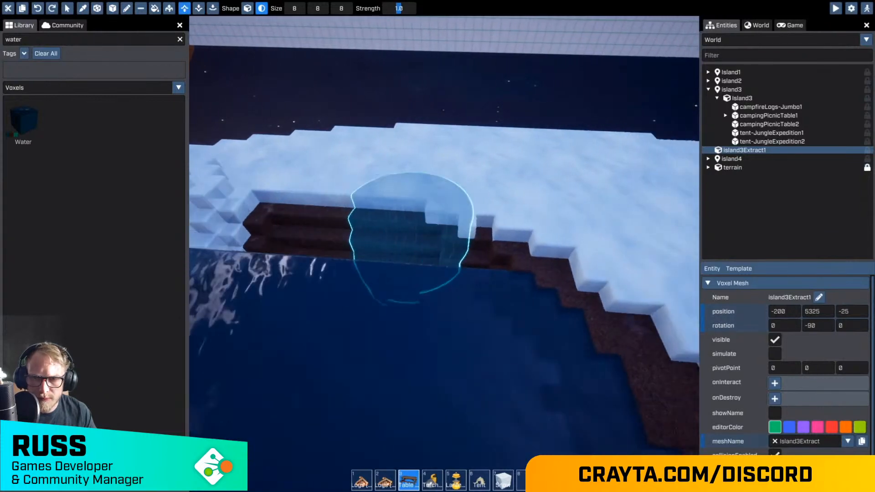
pyautogui.moveTo(412, 234)
pyautogui.mouseDown()
pyautogui.moveTo(342, 225)
pyautogui.moveTo(420, 293)
pyautogui.moveTo(390, 244)
pyautogui.mouseUp()
pyautogui.press('d')
pyautogui.moveTo(445, 253); pyautogui.dragTo(444, 254, button='right')
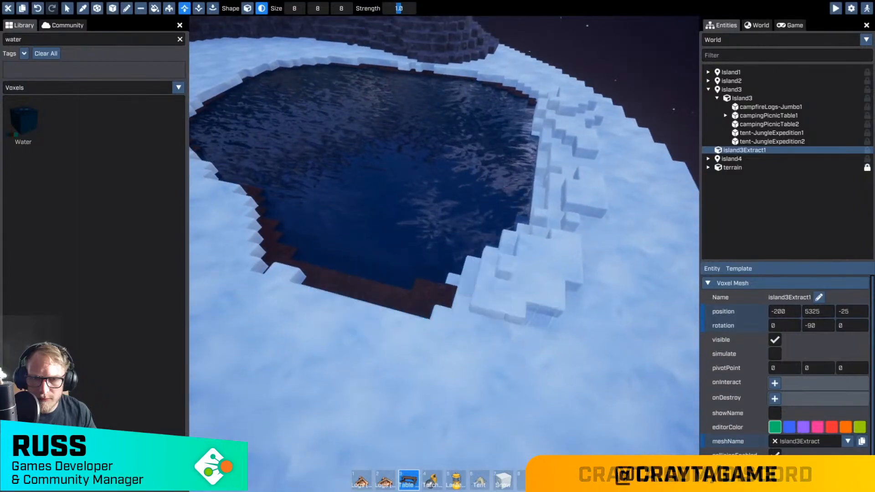
pyautogui.moveTo(364, 292); pyautogui.dragTo(500, 277)
pyautogui.press('d')
pyautogui.moveTo(500, 277); pyautogui.dragTo(445, 254, button='right')
pyautogui.press('e')
pyautogui.moveTo(420, 309)
pyautogui.mouseDown()
pyautogui.moveTo(416, 336)
pyautogui.moveTo(543, 360)
pyautogui.moveTo(459, 343)
pyautogui.mouseUp()
pyautogui.press('d')
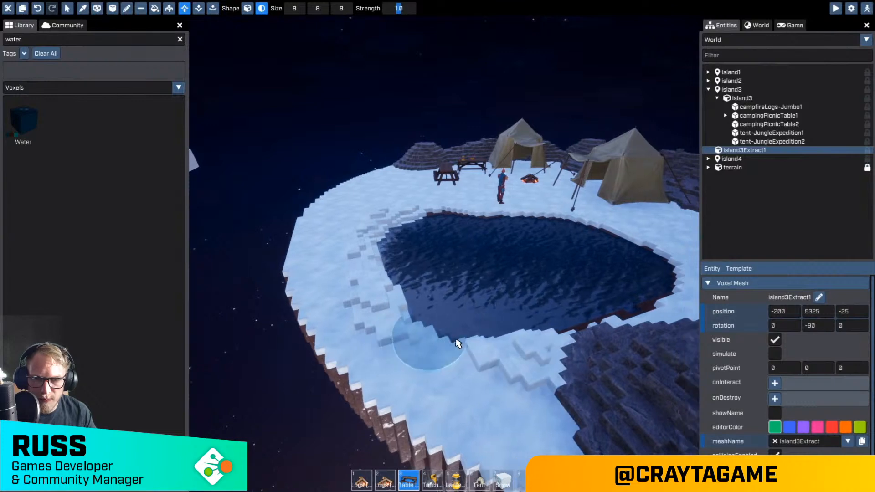
pyautogui.moveTo(459, 344)
pyautogui.mouseDown(button='right')
pyautogui.moveTo(444, 254)
pyautogui.moveTo(459, 344)
pyautogui.mouseUp(button='right')
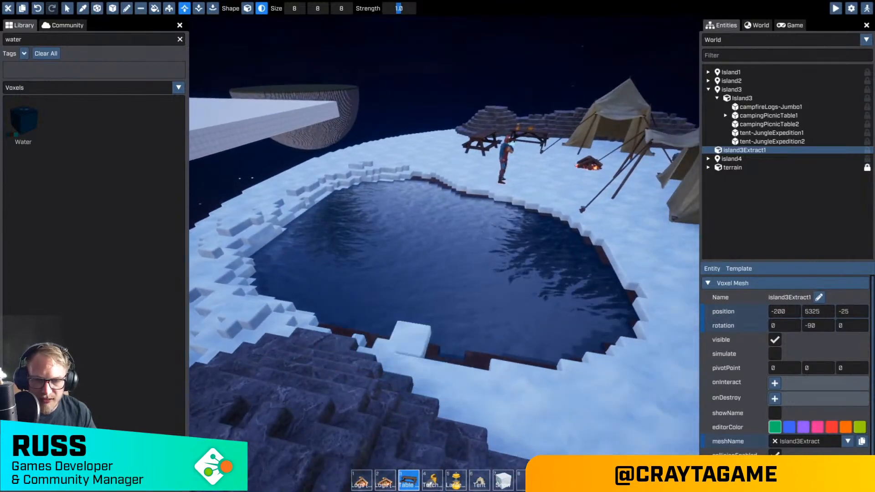
# Step: Undo the last growth stroke and grow the snow again along the shore beside the granite rocks
pyautogui.press('d')
pyautogui.hotkey('ctrl', 'z')
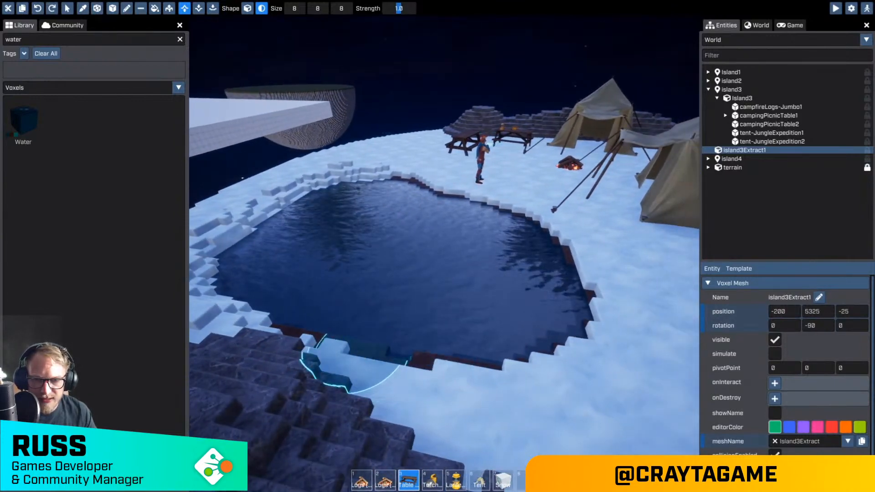
pyautogui.moveTo(332, 360)
pyautogui.mouseDown()
pyautogui.moveTo(451, 373)
pyautogui.moveTo(382, 336)
pyautogui.moveTo(483, 333)
pyautogui.mouseUp()
pyautogui.press('d')
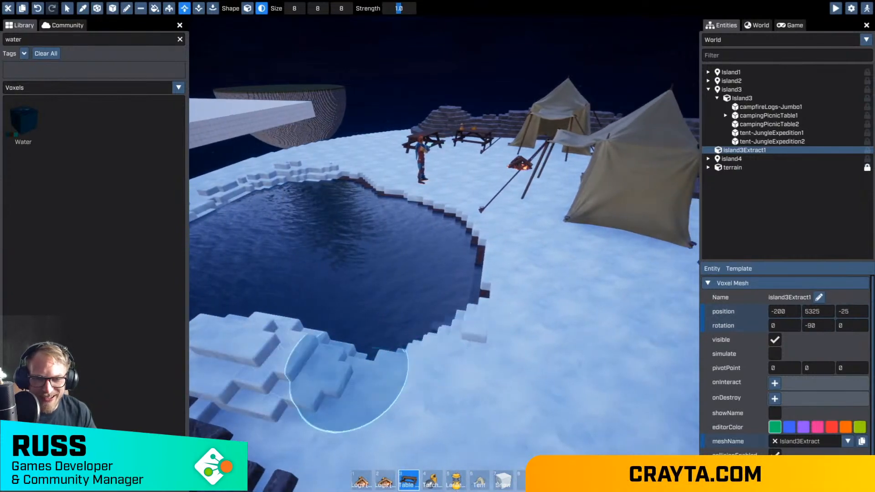
pyautogui.moveTo(319, 388); pyautogui.dragTo(444, 254, button='right')
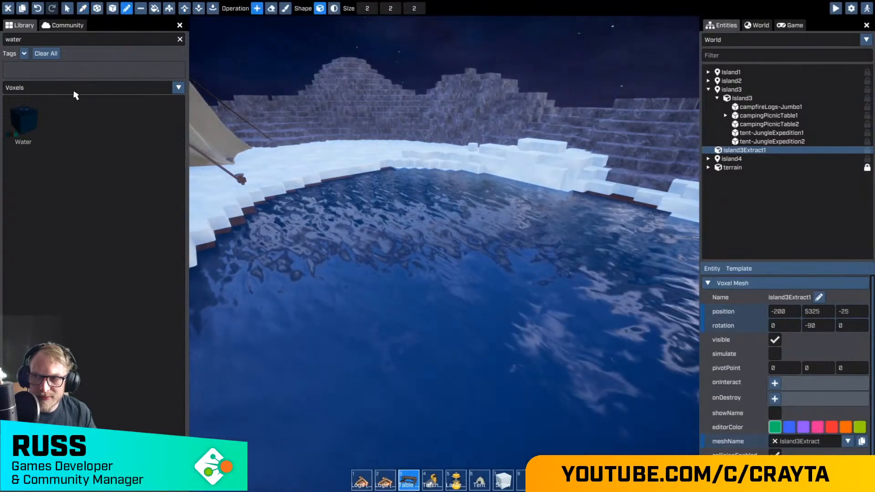
# Step: Draw a small ice floe on the lake with Ice voxels, reducing the pencil size to 1 × 1 × 1
pyautogui.click(35, 40)
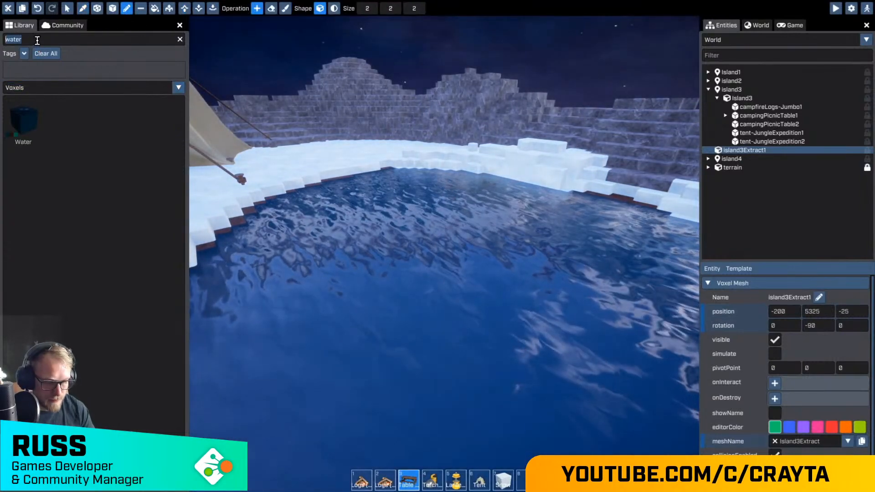
pyautogui.write('ice')
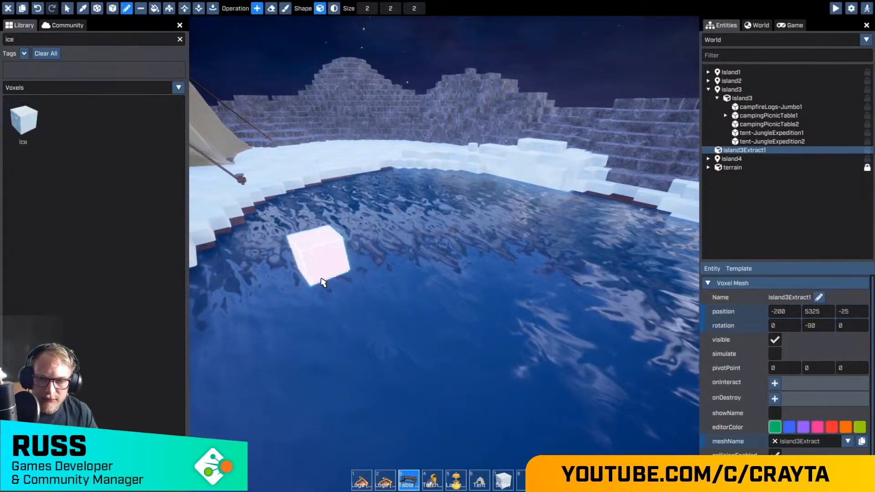
pyautogui.press('w')
pyautogui.moveTo(321, 282); pyautogui.dragTo(335, 284, button='right')
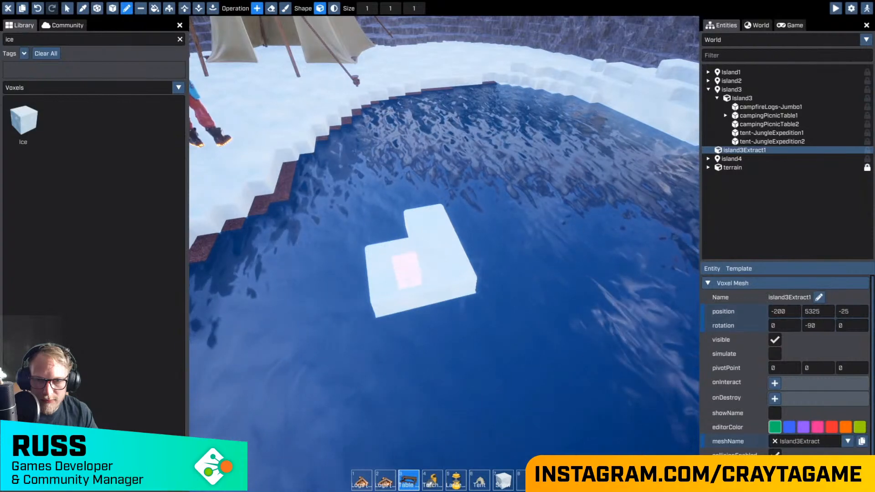
pyautogui.press('d')
pyautogui.moveTo(409, 270); pyautogui.dragTo(426, 208, button='right')
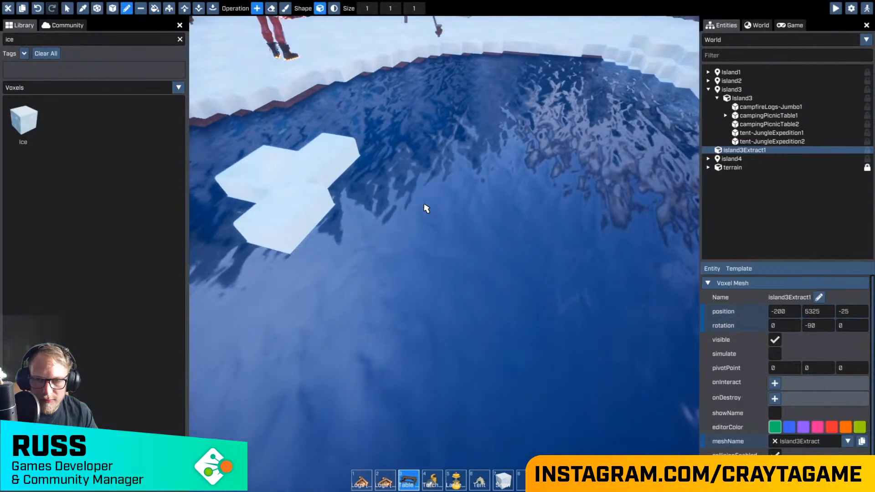
# Step: Draw a second, irregular ice floe on the open water beside the first one
pyautogui.moveTo(541, 195)
pyautogui.mouseDown()
pyautogui.moveTo(524, 205)
pyautogui.moveTo(502, 285)
pyautogui.moveTo(565, 274)
pyautogui.moveTo(566, 232)
pyautogui.moveTo(547, 219)
pyautogui.moveTo(532, 254)
pyautogui.mouseUp()
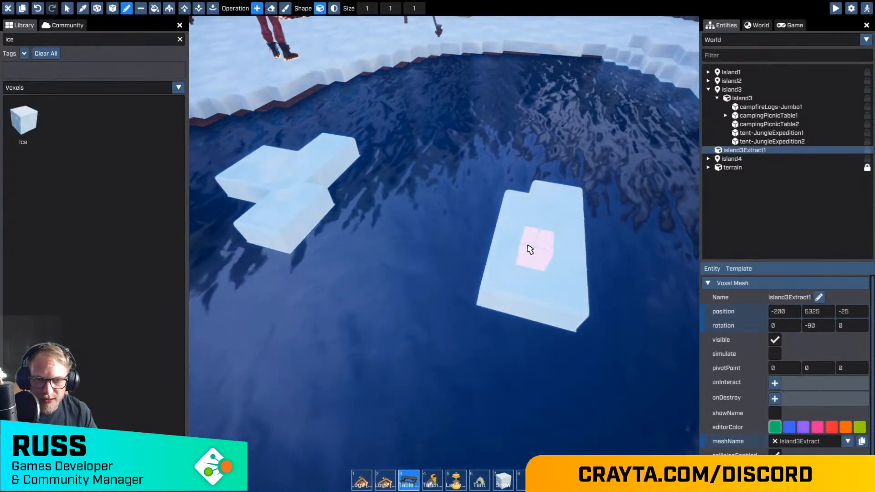
pyautogui.press('d')
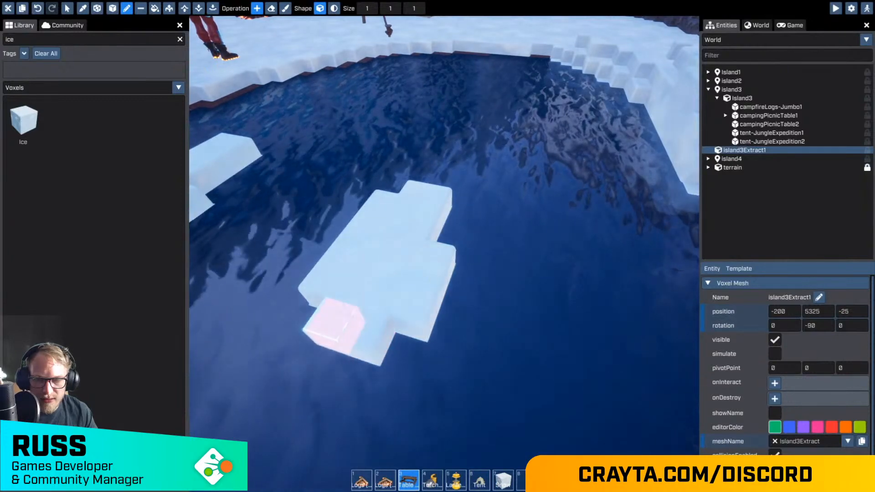
pyautogui.moveTo(337, 324); pyautogui.dragTo(444, 254, button='right')
# Step: Examine the red voxel head with big teeth and eyes floating in the sky, and return to the lake
pyautogui.press('w')
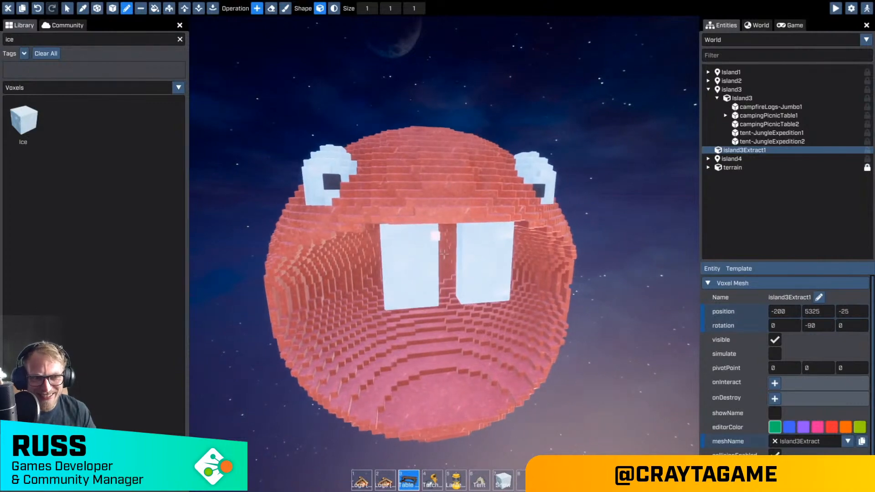
pyautogui.moveTo(444, 254); pyautogui.dragTo(445, 254, button='right')
pyautogui.press('w')
pyautogui.press('a')
pyautogui.press('w')
pyautogui.press('w')
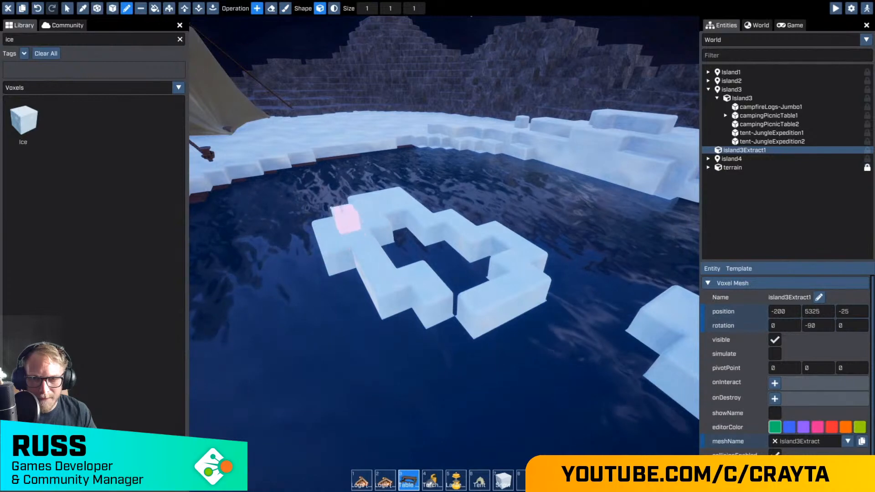
# Step: Fill the open centre of the ring-shaped third ice floe with Ice voxels
pyautogui.moveTo(411, 239); pyautogui.dragTo(413, 302, button='right')
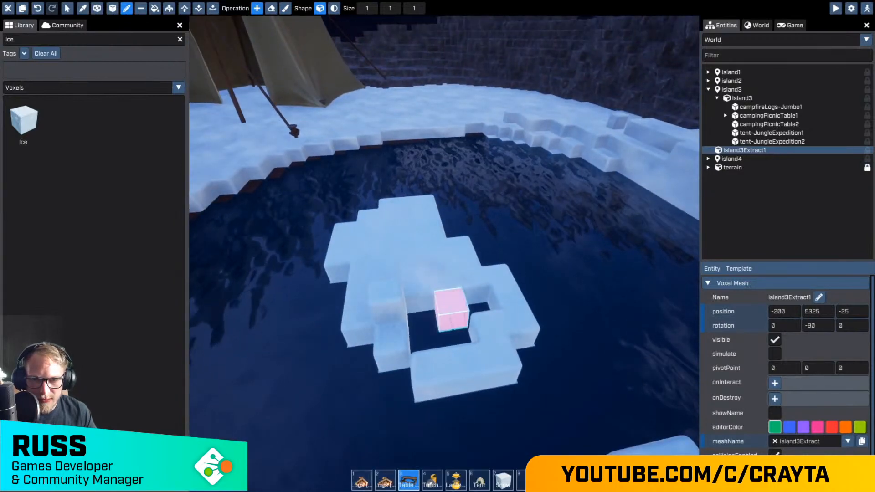
pyautogui.click(469, 314)
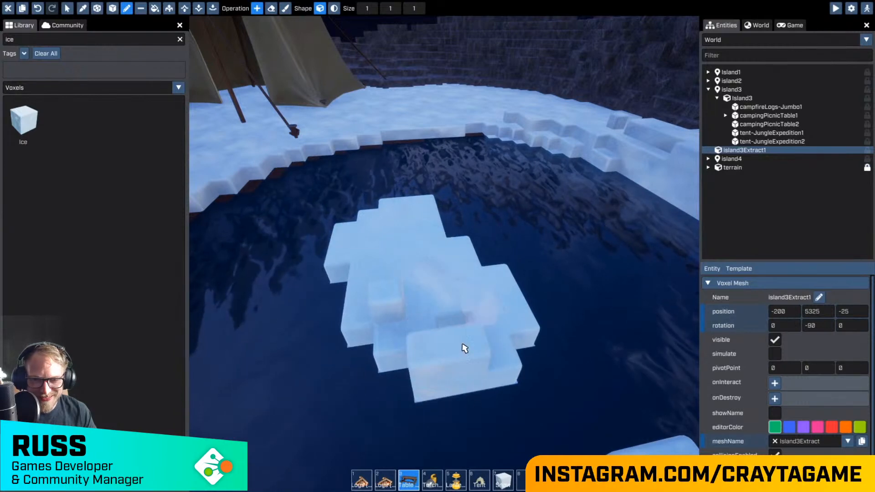
pyautogui.moveTo(485, 383); pyautogui.dragTo(487, 379, button='right')
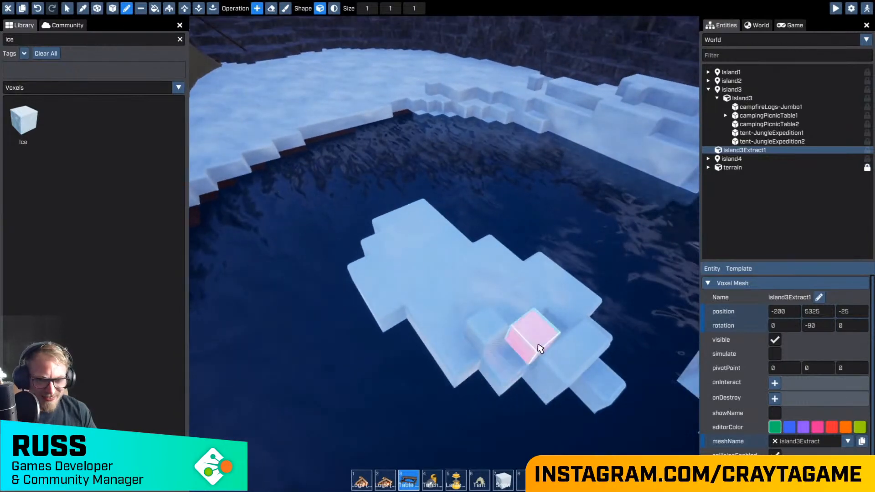
pyautogui.press('s')
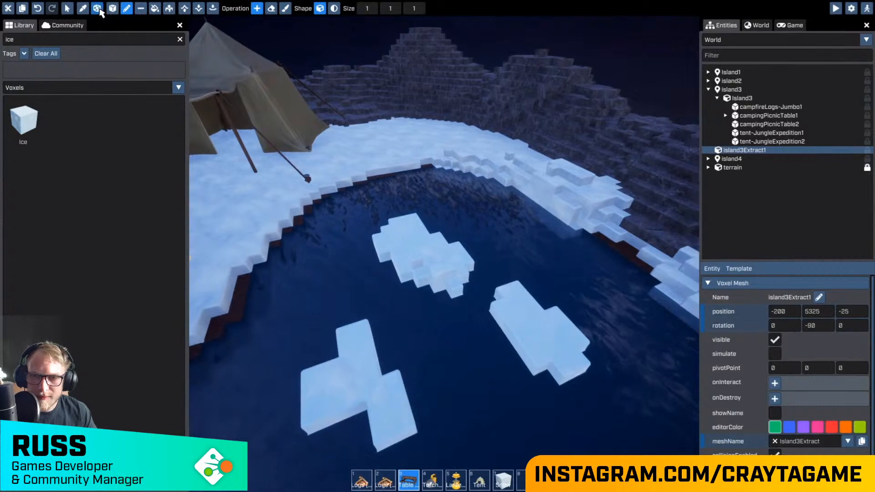
# Step: Draw a voxel selection box of 23 × 19 × 1 around the three ice floes
pyautogui.click(99, 10)
pyautogui.press('s')
pyautogui.moveTo(288, 139); pyautogui.dragTo(344, 198, button='right')
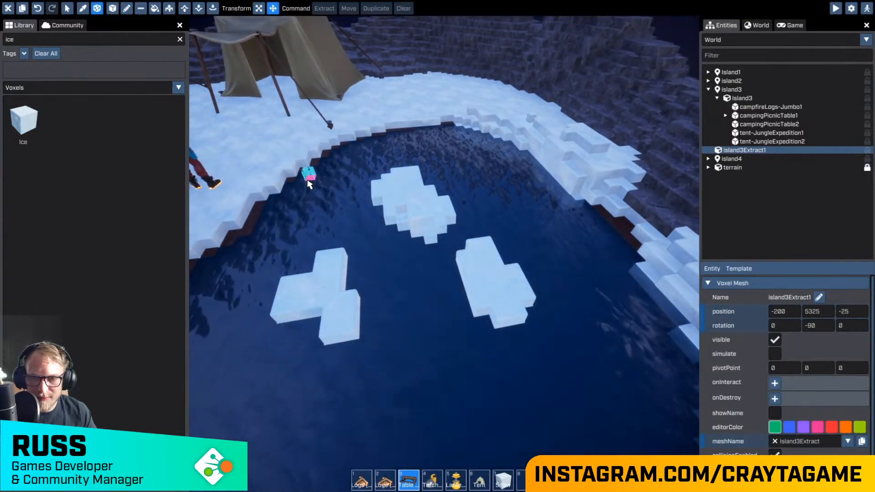
pyautogui.moveTo(307, 181); pyautogui.dragTo(563, 339)
pyautogui.moveTo(563, 339); pyautogui.dragTo(444, 254, button='right')
pyautogui.press('w')
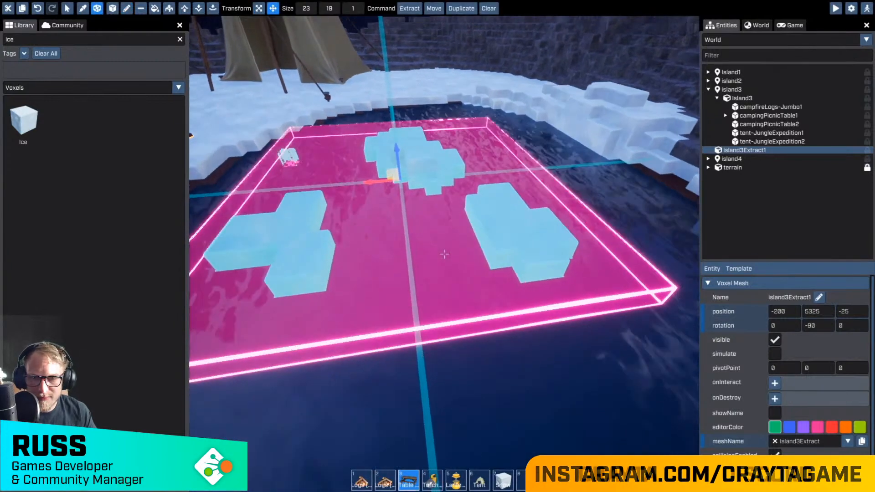
pyautogui.moveTo(297, 162)
pyautogui.mouseDown(button='right')
pyautogui.moveTo(297, 136)
pyautogui.moveTo(297, 155)
pyautogui.moveTo(288, 156)
pyautogui.moveTo(297, 162)
pyautogui.mouseUp(button='right')
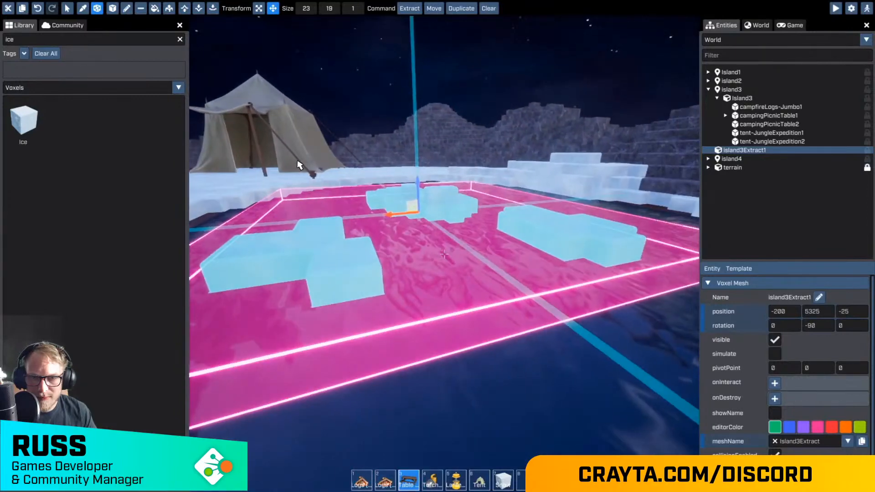
# Step: Extend the selection box upwards to a height of 3 voxels
pyautogui.press('s')
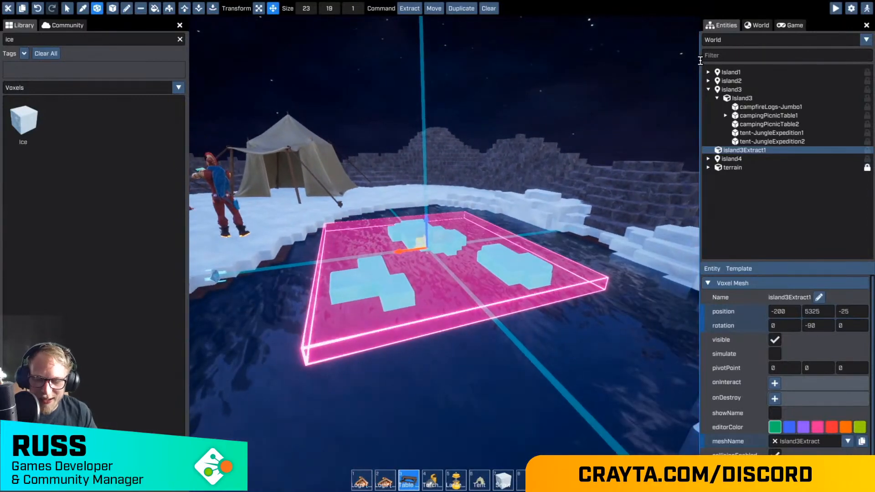
pyautogui.press('w')
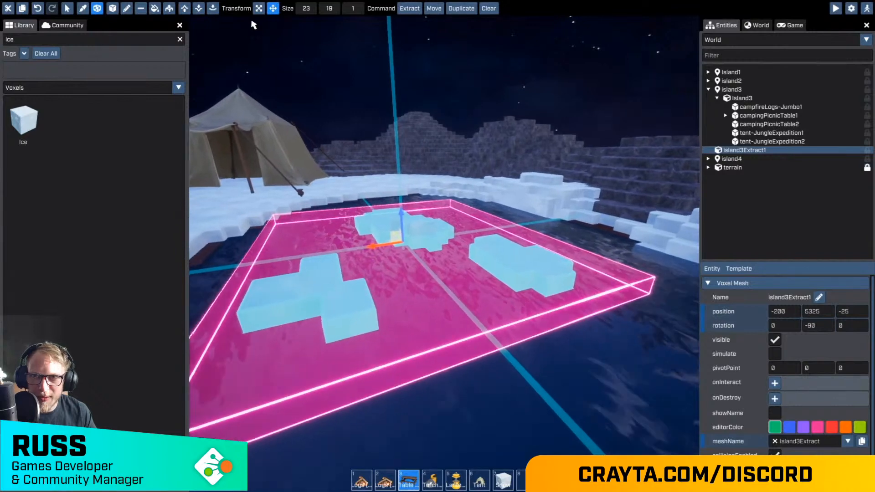
pyautogui.press('a')
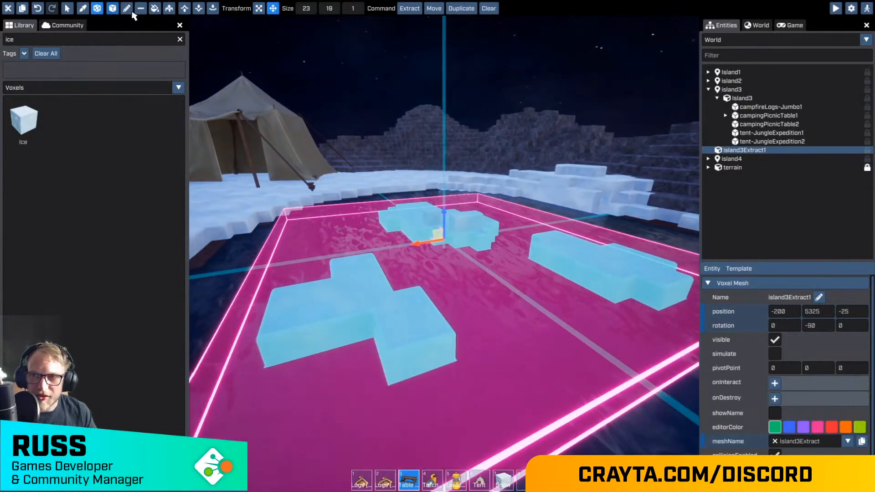
pyautogui.press('d')
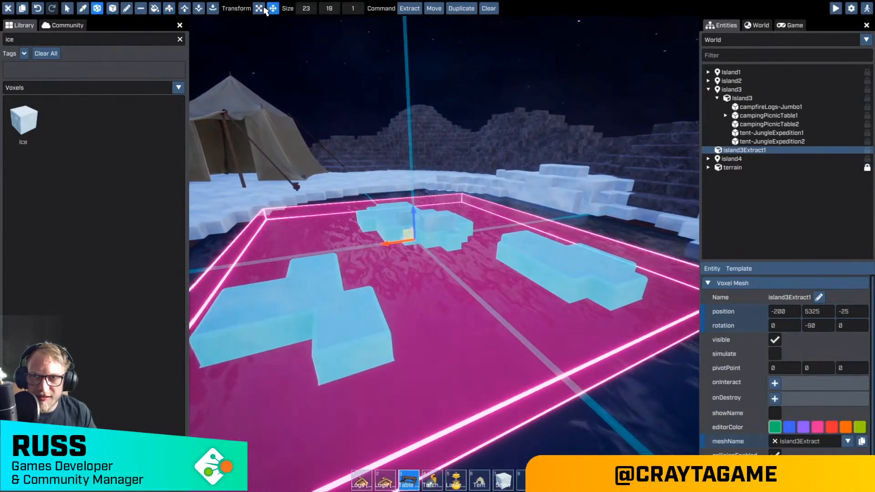
pyautogui.moveTo(417, 222); pyautogui.dragTo(437, 169)
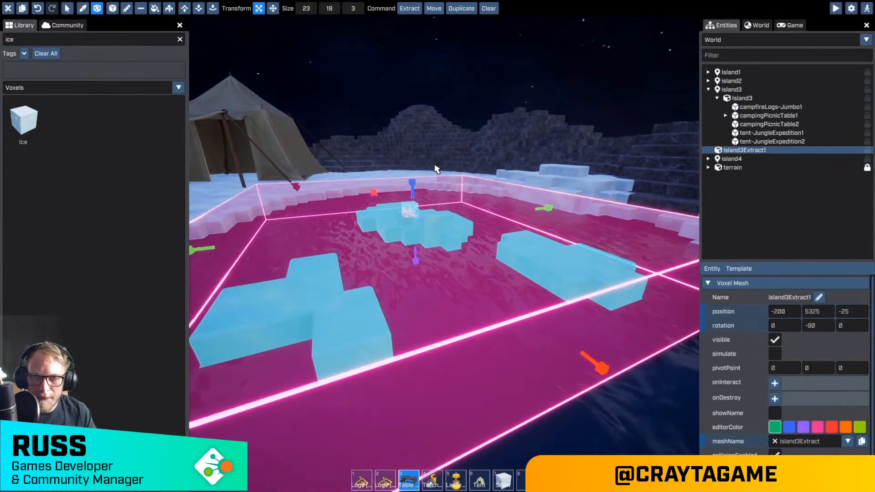
# Step: Extract the selected ice floes as a separate voxel mesh and lower it slightly into the water, to a Z position of about 178
pyautogui.click(410, 8)
pyautogui.moveTo(421, 203); pyautogui.dragTo(420, 211)
pyautogui.press('d')
pyautogui.moveTo(420, 211); pyautogui.dragTo(557, 261, button='right')
pyautogui.press('a')
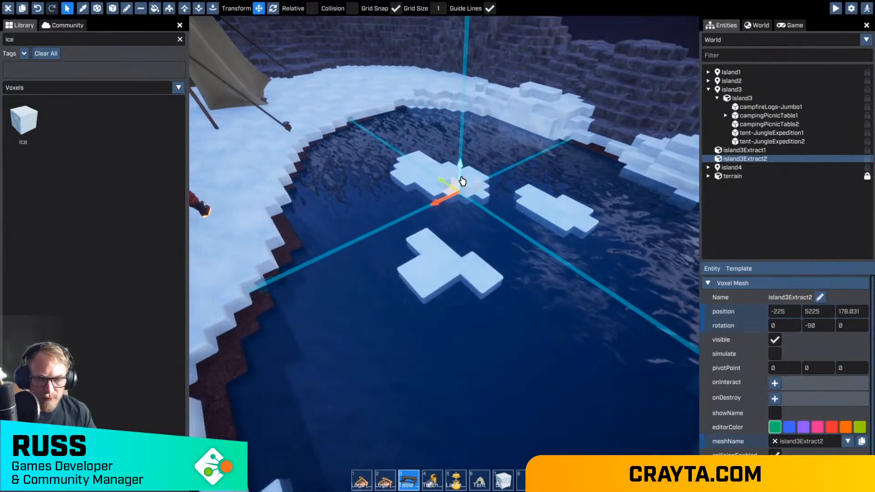
# Step: Move the extracted ice floes across the lake to a Y position of about 5130 and rotate them to -110 degrees
pyautogui.moveTo(462, 169); pyautogui.dragTo(474, 205)
pyautogui.moveTo(434, 181); pyautogui.dragTo(393, 171, button='right')
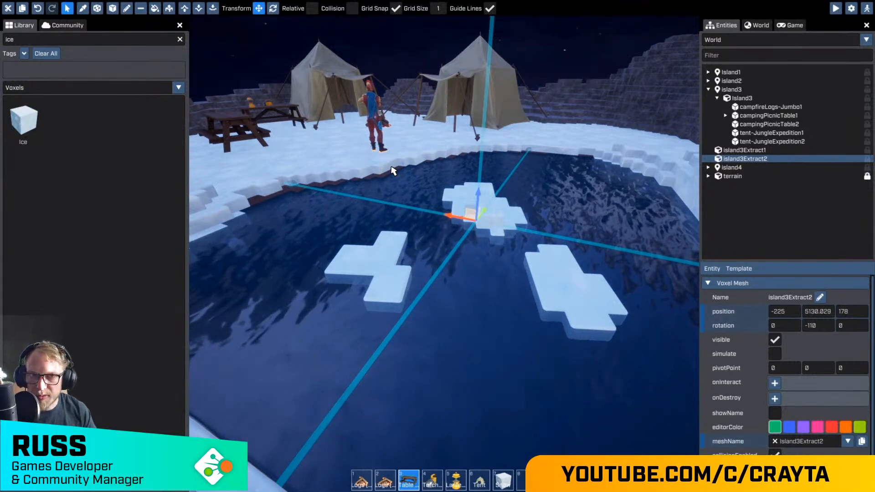
pyautogui.press('a')
pyautogui.moveTo(445, 255); pyautogui.dragTo(445, 254, button='right')
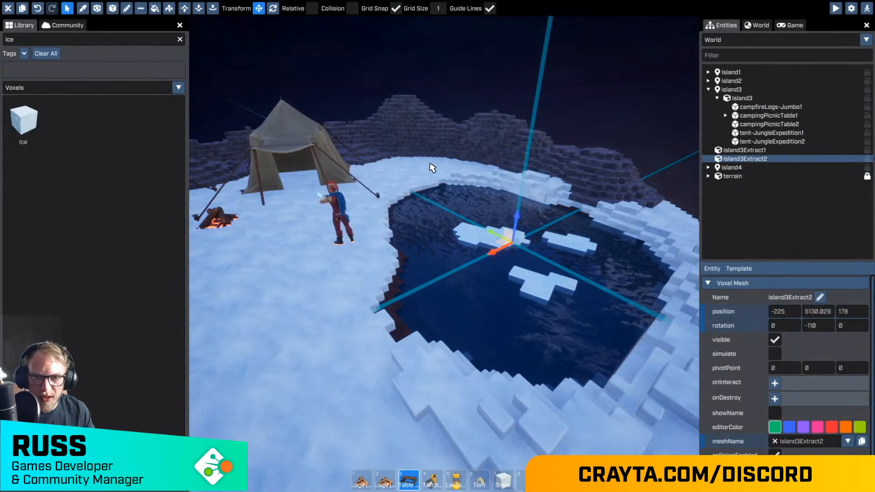
# Step: Add a Fire Large effect as a child of the jumbo campfire logs between the tents
pyautogui.moveTo(445, 255); pyautogui.dragTo(319, 250, button='right')
pyautogui.press('w')
pyautogui.press('d')
pyautogui.press('w')
pyautogui.press('w')
pyautogui.press('d')
pyautogui.press('s')
pyautogui.press('w')
pyautogui.click(446, 265)
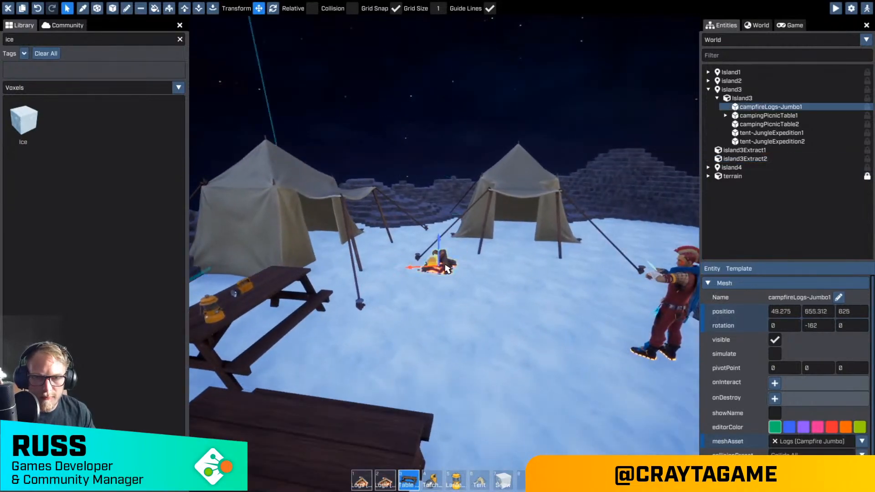
pyautogui.moveTo(446, 265); pyautogui.dragTo(445, 256, button='right')
pyautogui.press('w')
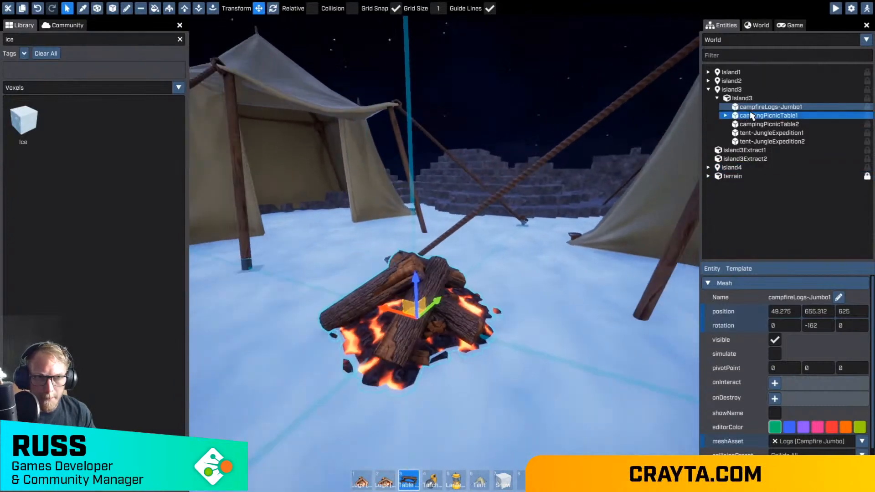
pyautogui.rightClick(743, 115)
pyautogui.moveTo(775, 127)
pyautogui.moveTo(841, 162)
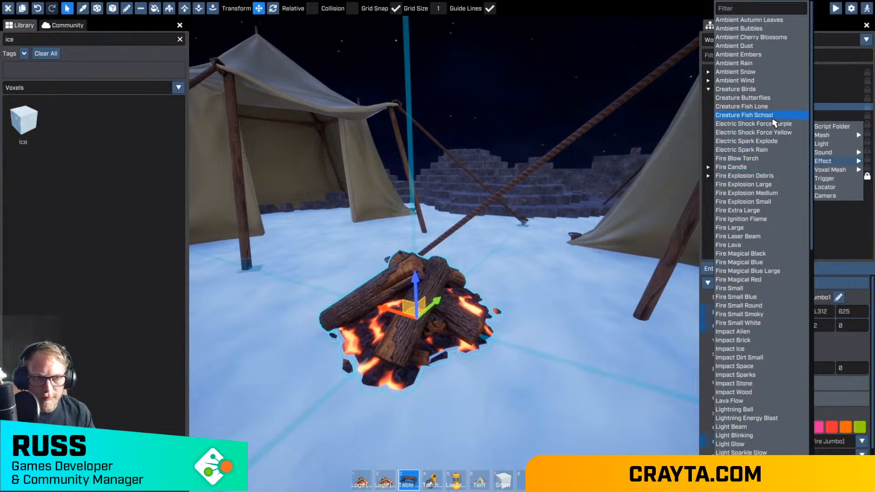
pyautogui.click(744, 9)
pyautogui.write('fire')
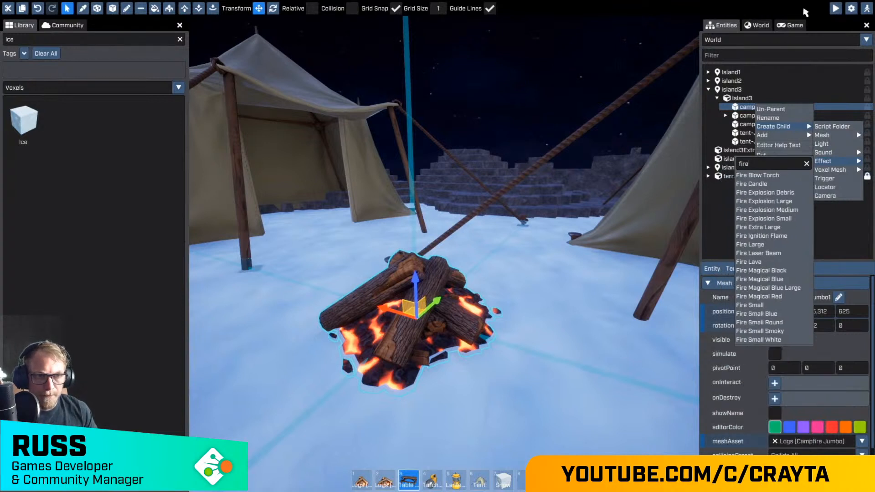
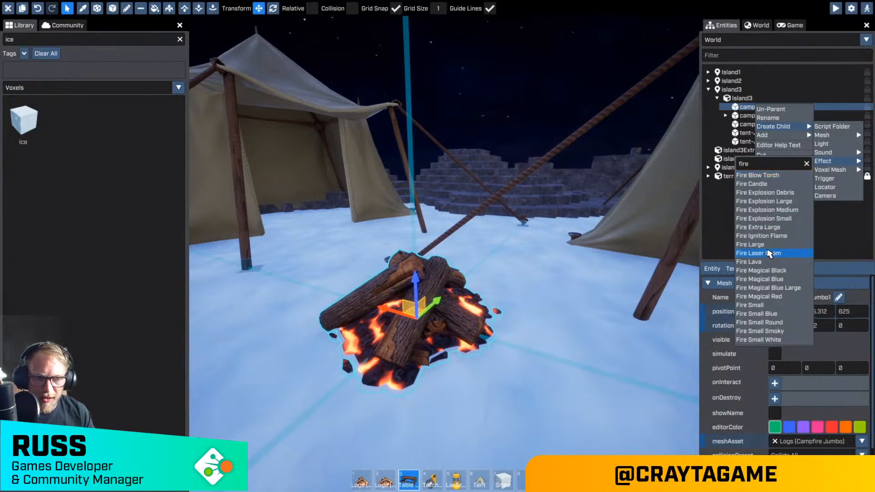
pyautogui.click(770, 244)
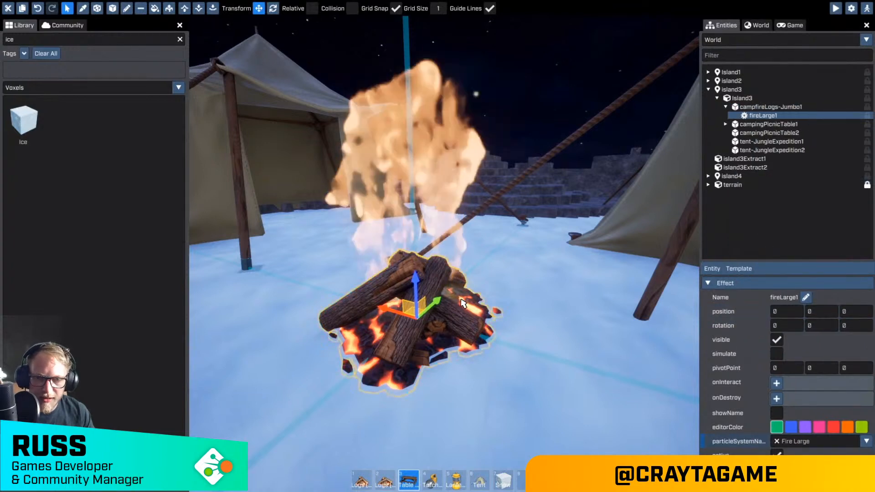
# Step: Add a light as a child of the campfire logs
pyautogui.press('d')
pyautogui.moveTo(463, 303); pyautogui.dragTo(351, 296, button='right')
pyautogui.press('s')
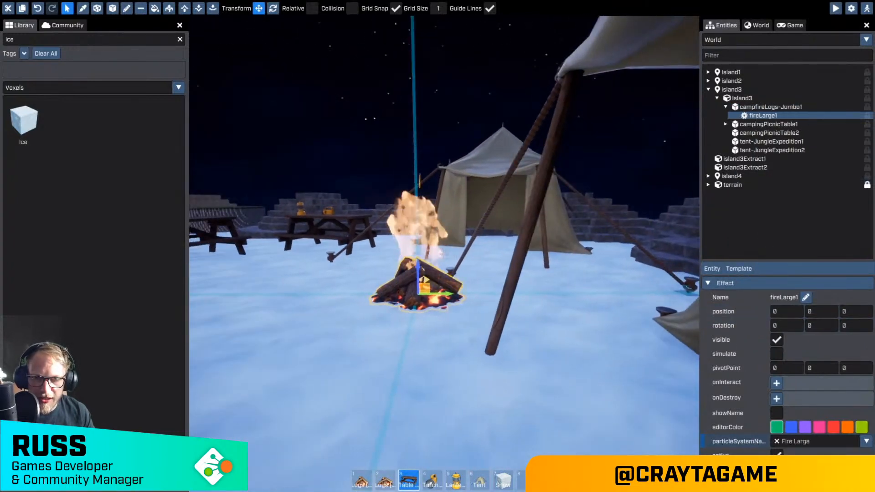
pyautogui.press('a')
pyautogui.moveTo(463, 303); pyautogui.dragTo(543, 304, button='right')
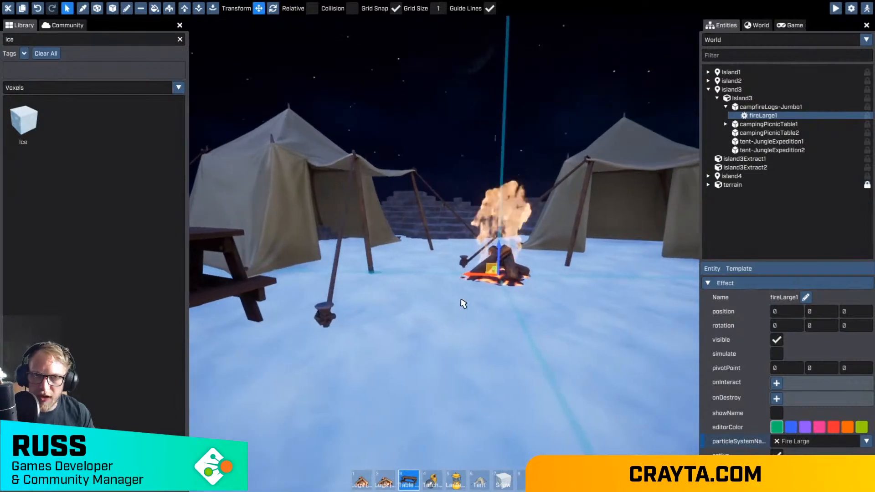
pyautogui.press('w')
pyautogui.moveTo(463, 304); pyautogui.dragTo(433, 283, button='right')
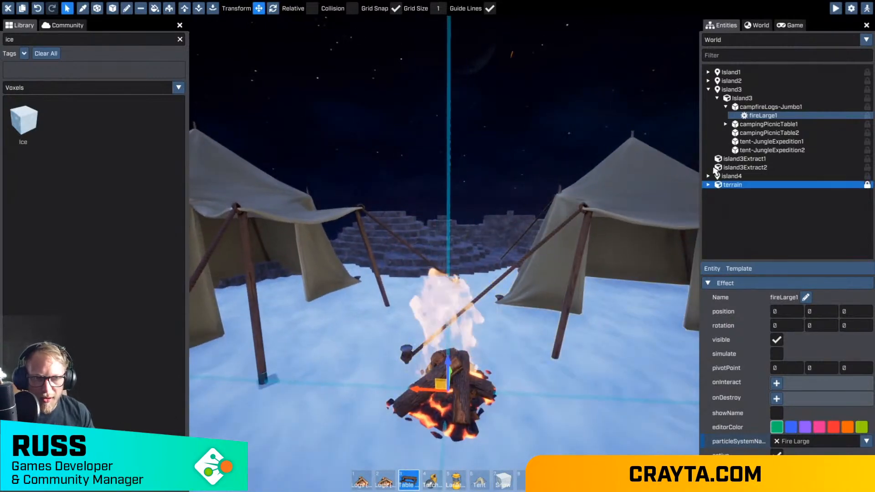
pyautogui.click(766, 107)
pyautogui.rightClick(757, 108)
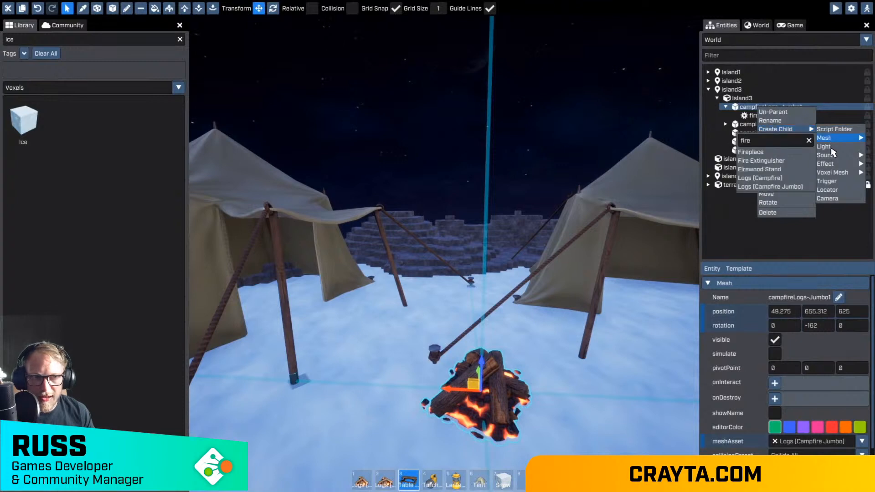
pyautogui.click(825, 146)
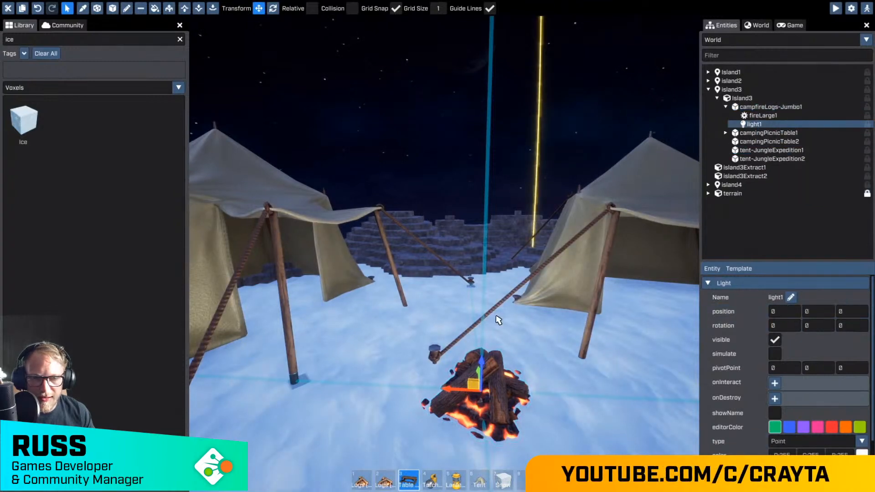
# Step: Raise the light above the campfire logs to a Z position of about 95
pyautogui.scroll(-3, 500, 332)
pyautogui.press('g')
pyautogui.moveTo(472, 337); pyautogui.dragTo(473, 276)
pyautogui.press('g')
pyautogui.press('w')
pyautogui.moveTo(473, 275); pyautogui.dragTo(638, 267, button='right')
pyautogui.press('s')
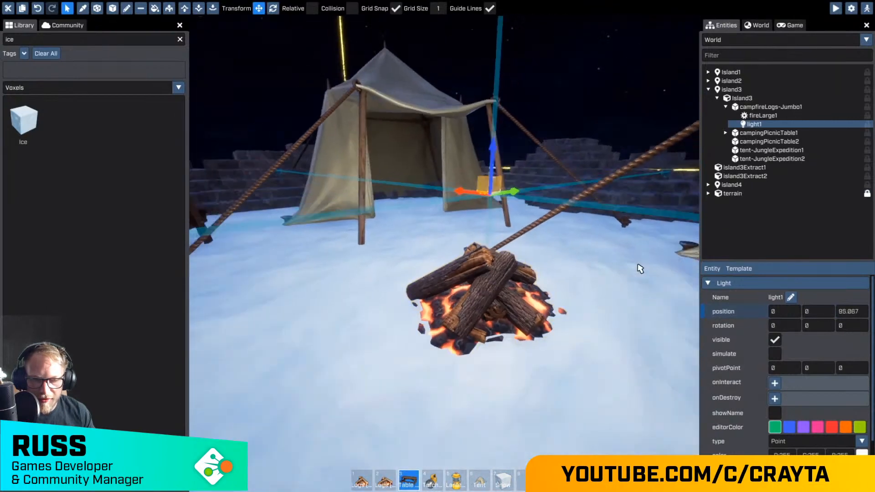
# Step: Set the campfire light's colour to orange, #FF9200
pyautogui.moveTo(373, 308); pyautogui.dragTo(365, 291, button='right')
pyautogui.press('s')
pyautogui.scroll(-2, 808, 368)
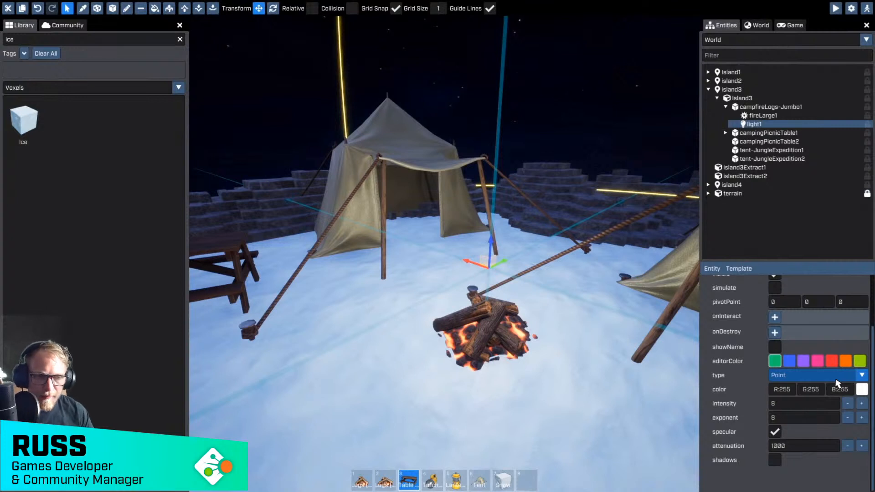
pyautogui.click(862, 389)
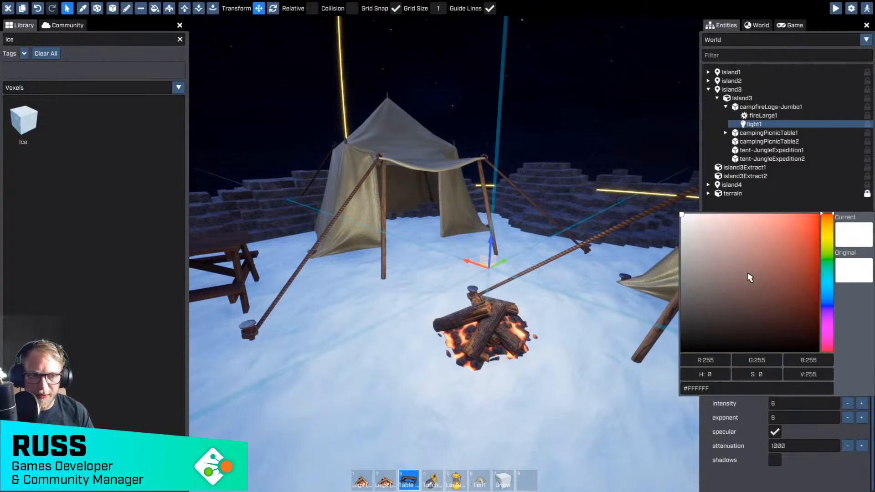
pyautogui.moveTo(828, 224)
pyautogui.mouseDown()
pyautogui.moveTo(834, 240)
pyautogui.moveTo(831, 231)
pyautogui.mouseUp()
pyautogui.moveTo(760, 243); pyautogui.dragTo(822, 213)
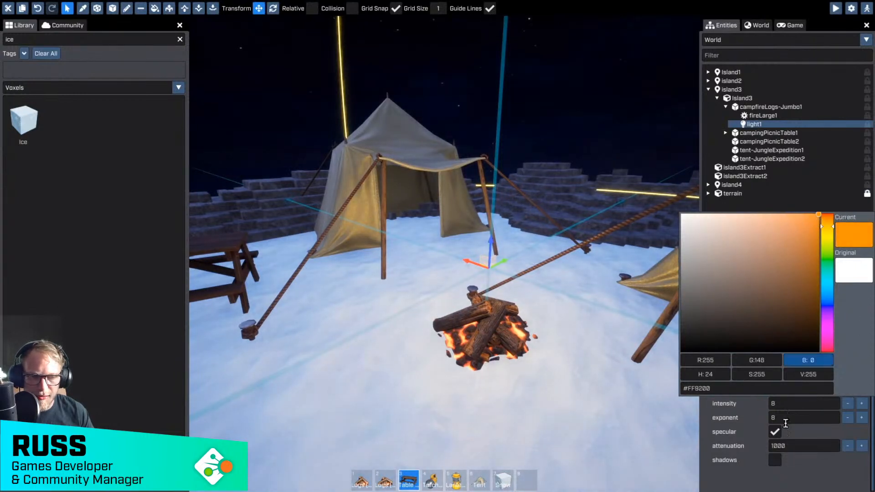
pyautogui.click(818, 474)
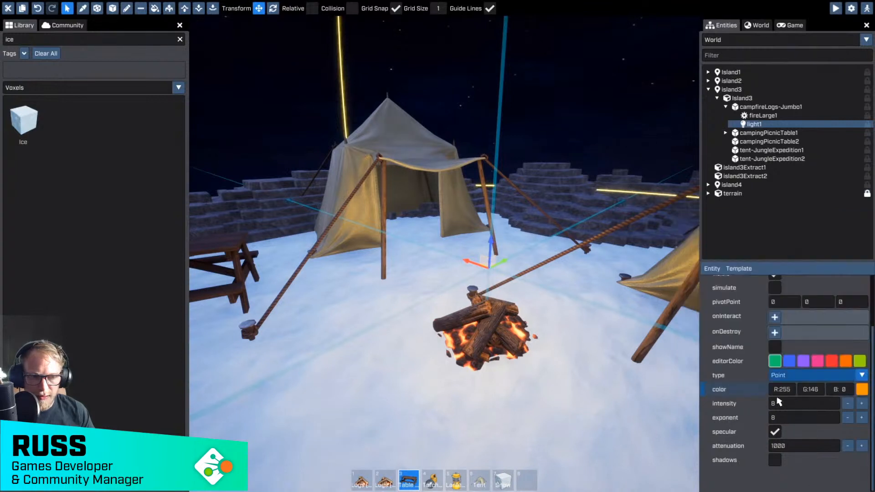
# Step: Set the campfire light's intensity to 50
pyautogui.click(786, 403)
pyautogui.write('20')
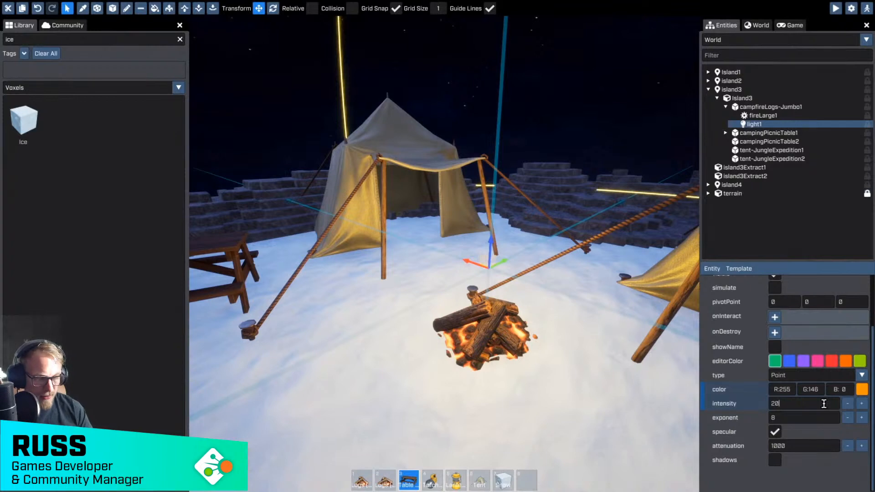
pyautogui.press('BackSpace')
pyautogui.press('BackSpace')
pyautogui.write('50')
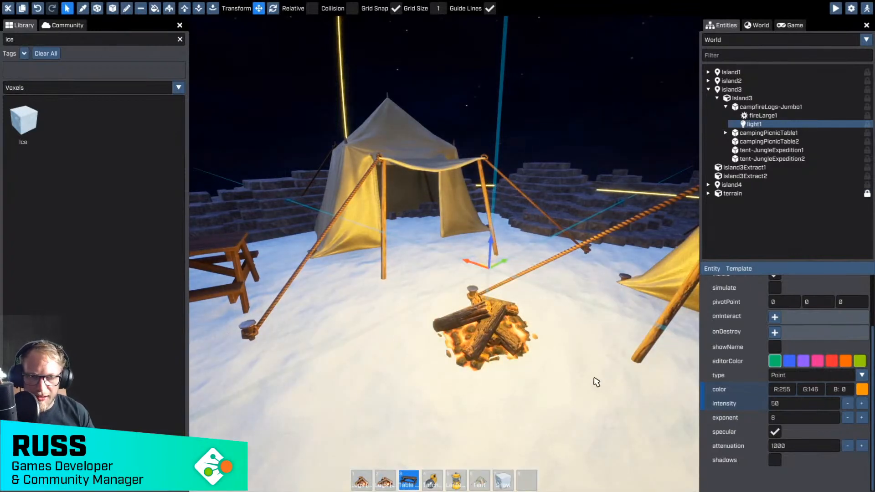
# Step: Enable shadows for the campfire light
pyautogui.moveTo(595, 382); pyautogui.dragTo(382, 213, button='right')
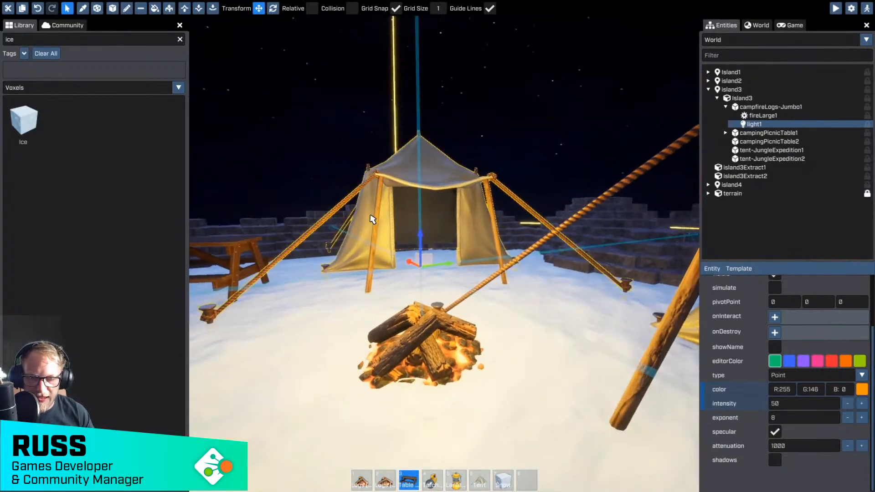
pyautogui.press('a')
pyautogui.moveTo(313, 253); pyautogui.dragTo(327, 265, button='right')
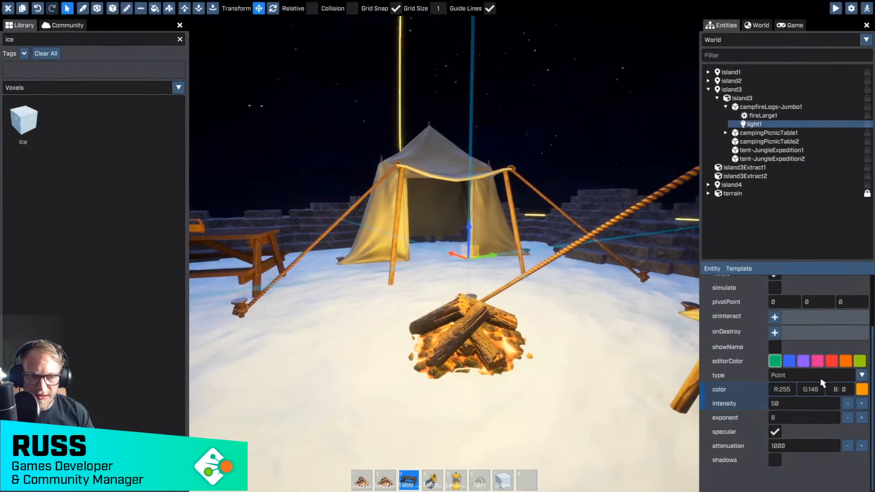
pyautogui.click(778, 464)
# Step: Examine the shadows that the campfire light casts on the tents and surrounding snow
pyautogui.press('d')
pyautogui.moveTo(647, 442); pyautogui.dragTo(483, 290, button='right')
pyautogui.press('w')
pyautogui.press('a')
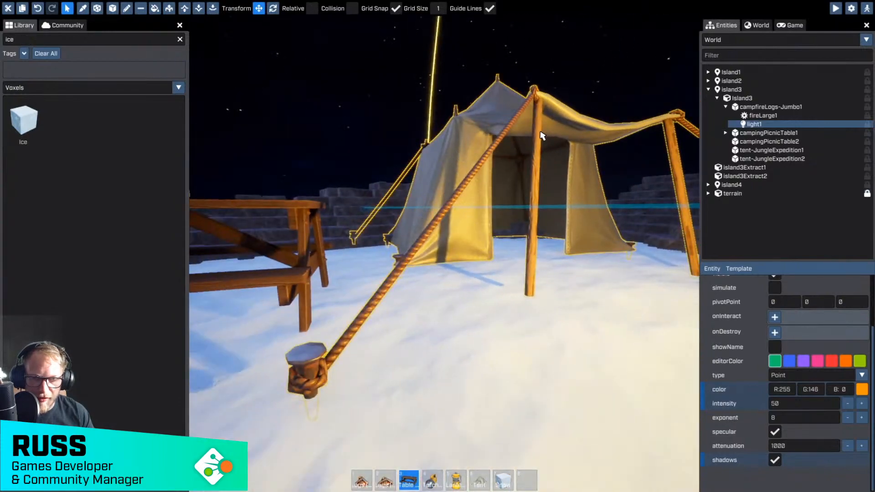
pyautogui.press('s')
pyautogui.moveTo(439, 188); pyautogui.dragTo(388, 196, button='right')
pyautogui.press('w')
pyautogui.moveTo(444, 254); pyautogui.dragTo(454, 260, button='right')
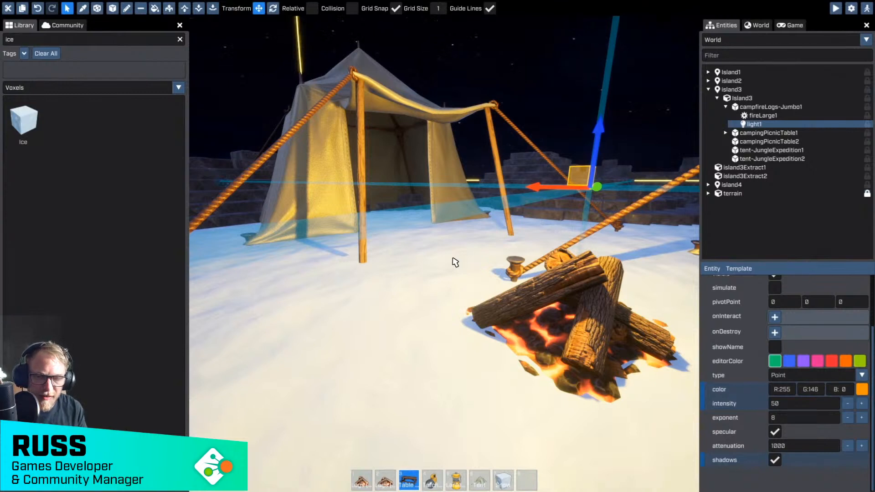
pyautogui.press('d')
pyautogui.moveTo(453, 259); pyautogui.dragTo(387, 258, button='right')
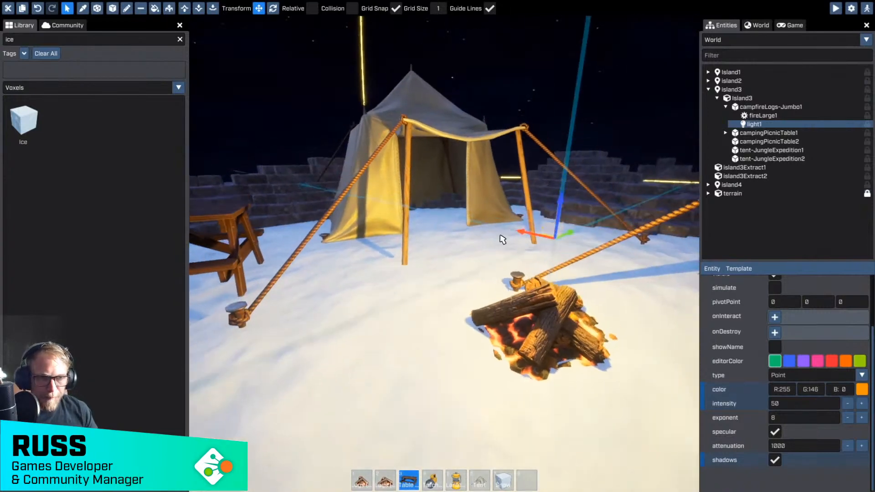
# Step: Select the Fire Large effect and view the lit campsite from across the lake
pyautogui.click(761, 116)
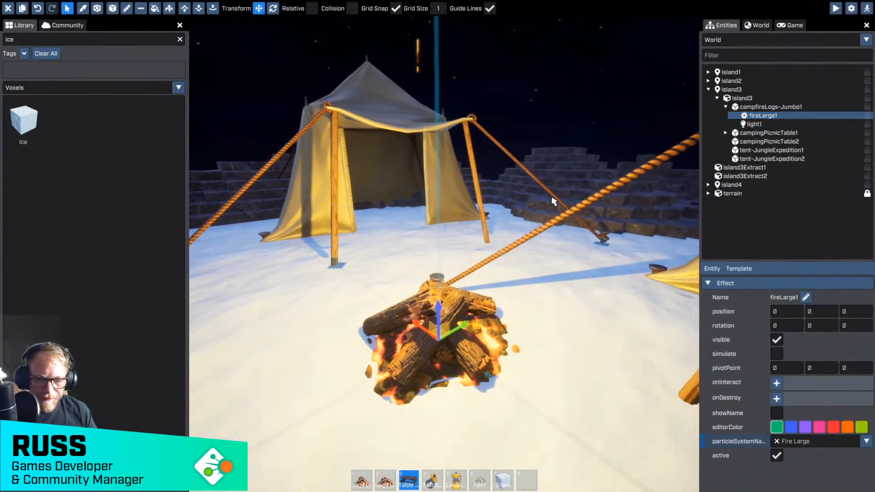
pyautogui.moveTo(553, 201); pyautogui.dragTo(444, 203, button='right')
pyautogui.moveTo(445, 254); pyautogui.dragTo(501, 251, button='right')
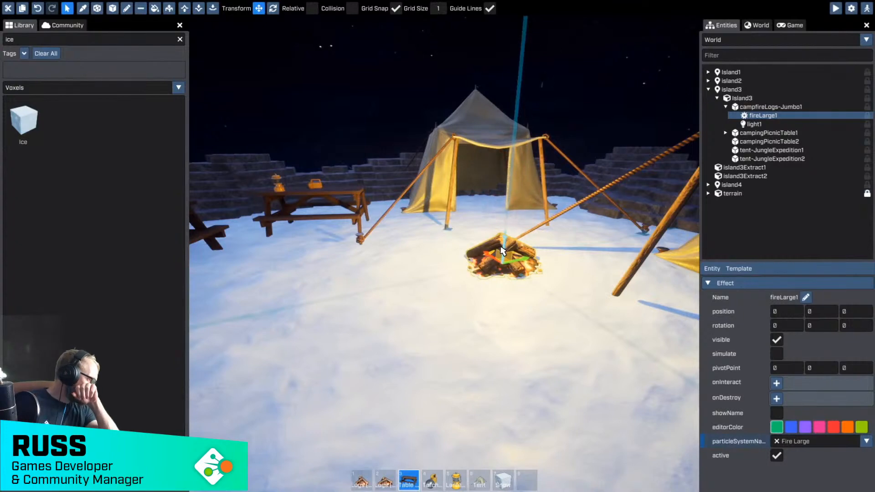
pyautogui.moveTo(478, 327); pyautogui.dragTo(410, 293, button='right')
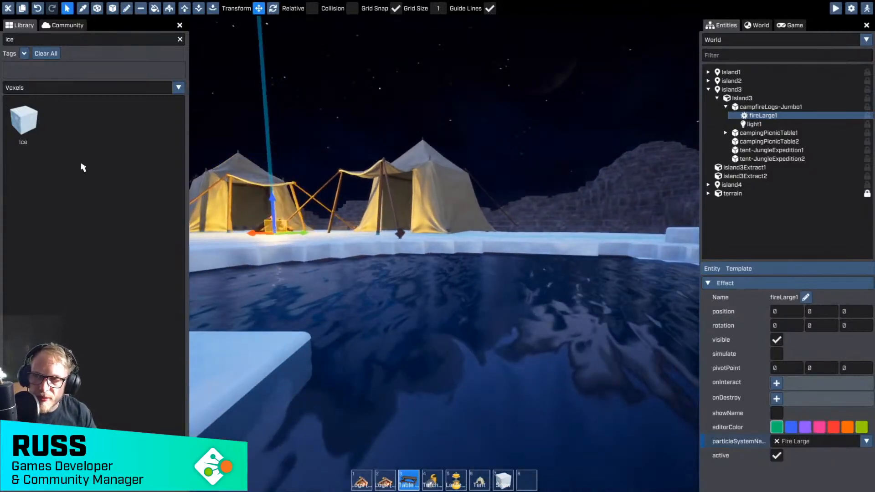
# Step: Search the mesh library for "skull" and place a Skull (Jumbo) underwater in the lake
pyautogui.click(180, 39)
pyautogui.click(178, 87)
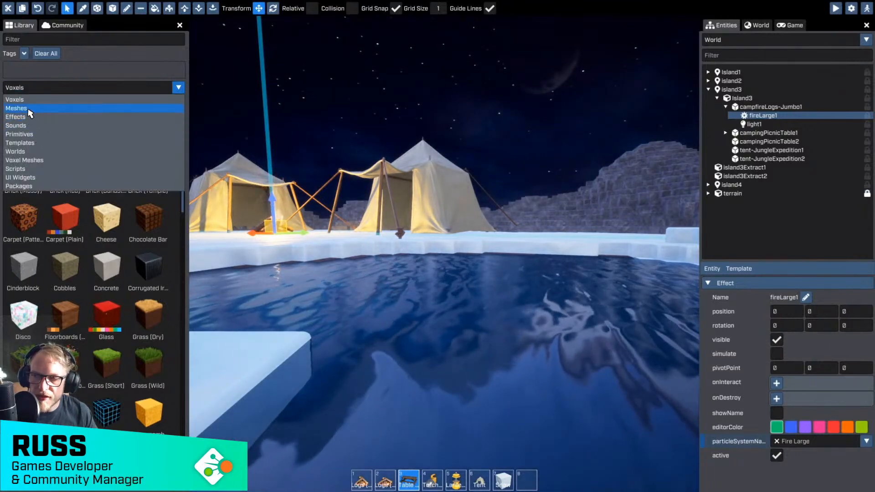
pyautogui.click(18, 108)
pyautogui.click(51, 39)
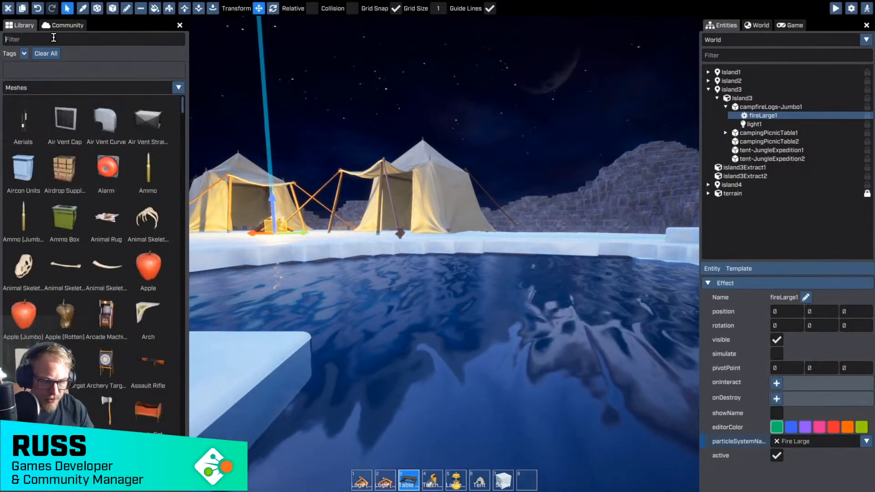
pyautogui.write('skull')
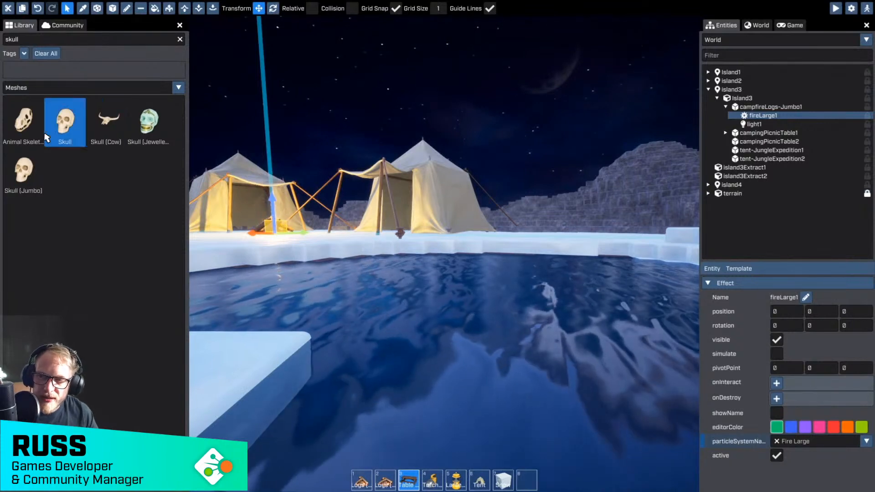
pyautogui.click(19, 176)
pyautogui.moveTo(19, 176); pyautogui.dragTo(574, 272)
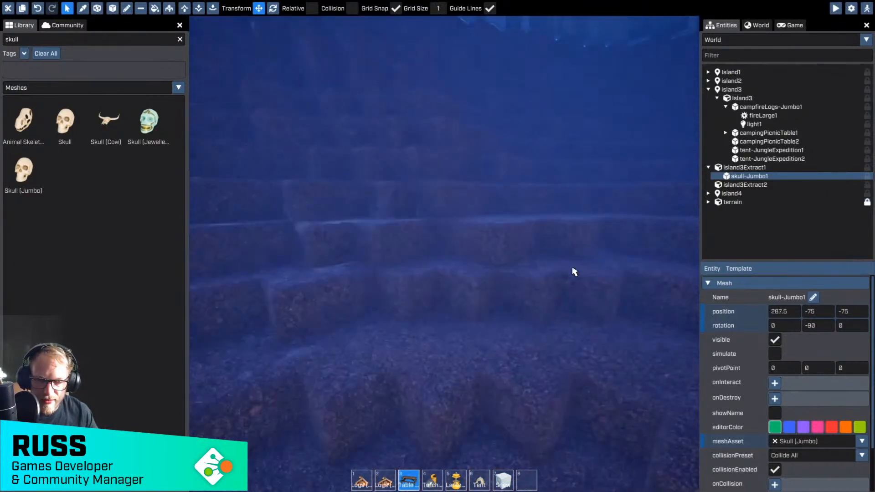
# Step: Reposition the jumbo skull on the lake bed at 162.5, -75, -125
pyautogui.moveTo(552, 287); pyautogui.dragTo(529, 282, button='right')
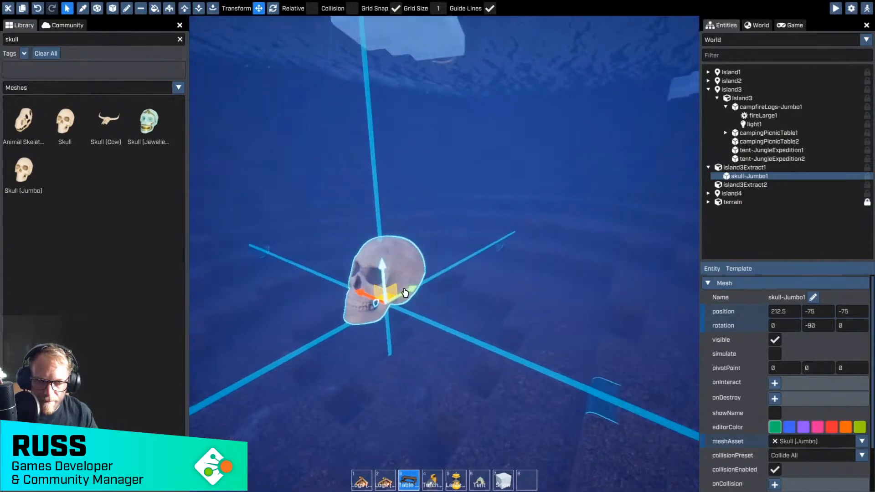
pyautogui.moveTo(422, 290)
pyautogui.mouseDown()
pyautogui.moveTo(450, 274)
pyautogui.moveTo(424, 284)
pyautogui.moveTo(429, 316)
pyautogui.moveTo(431, 297)
pyautogui.mouseUp()
pyautogui.moveTo(431, 297); pyautogui.dragTo(431, 259, button='right')
pyautogui.rightClick(750, 175)
pyautogui.moveTo(761, 198)
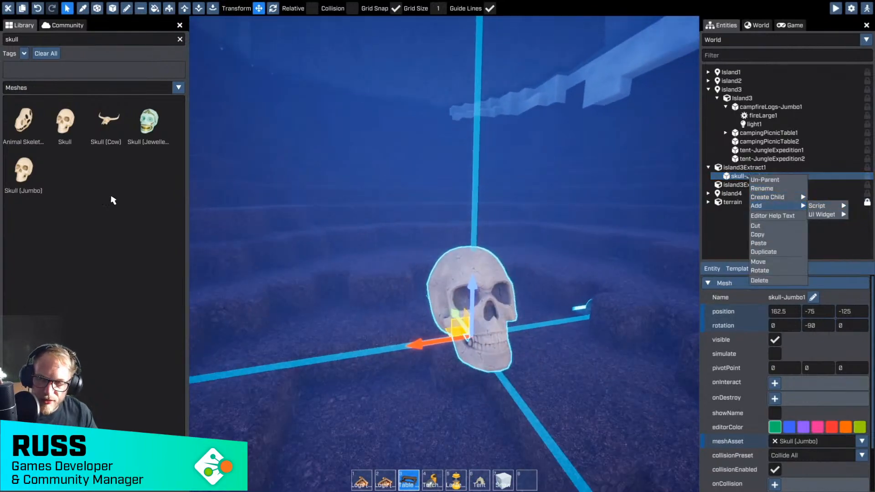
pyautogui.click(60, 215)
# Step: Add a Light primitive as a child of the jumbo skull, positioned at 0, 37.5, 25 in front of its face
pyautogui.click(32, 89)
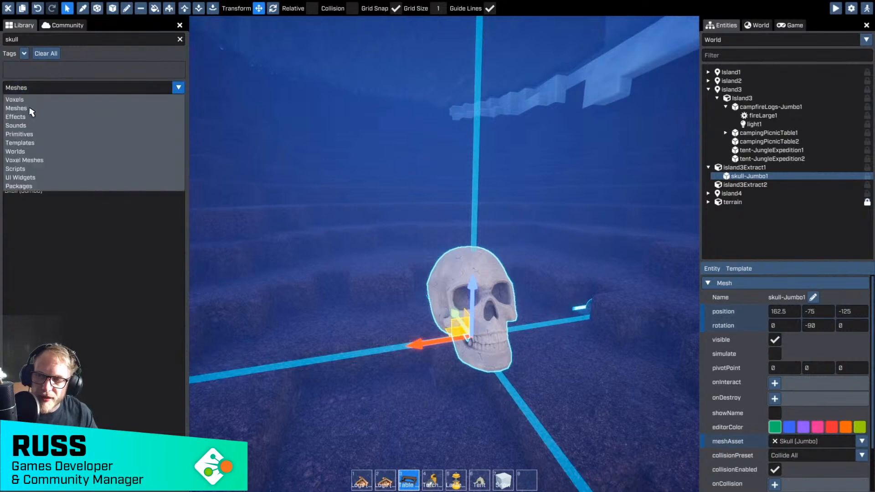
pyautogui.click(20, 134)
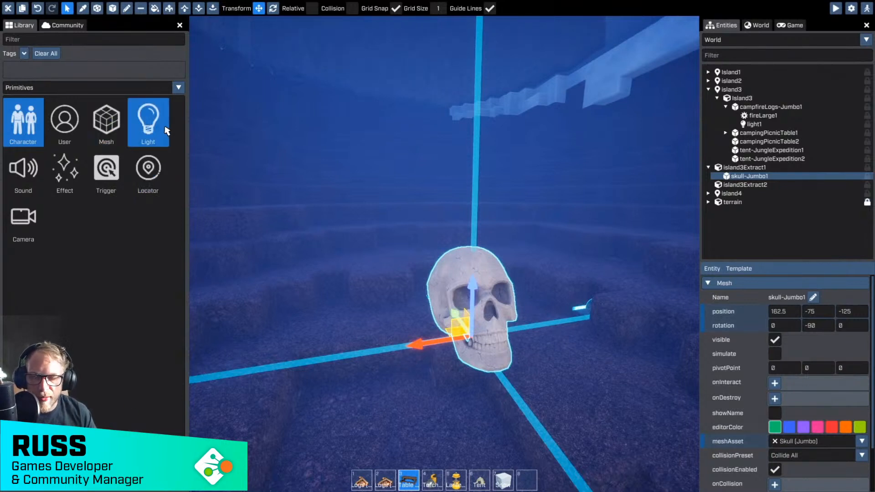
pyautogui.moveTo(143, 127); pyautogui.dragTo(499, 342)
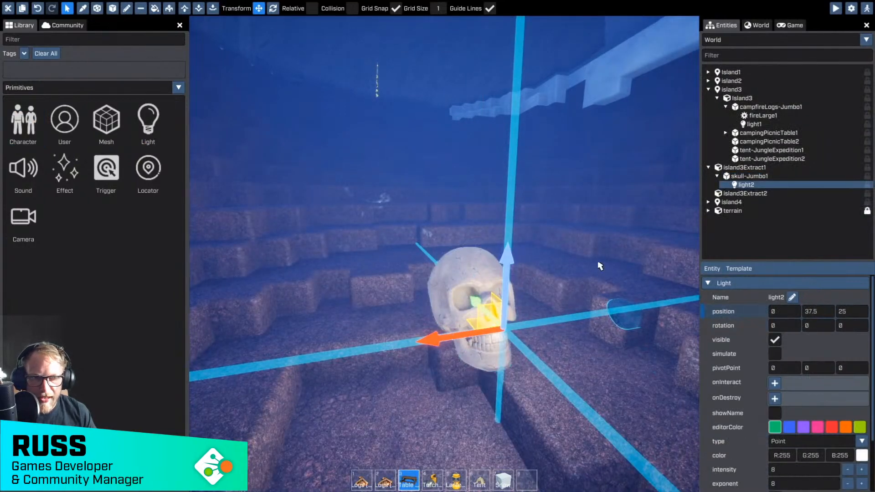
pyautogui.click(748, 186)
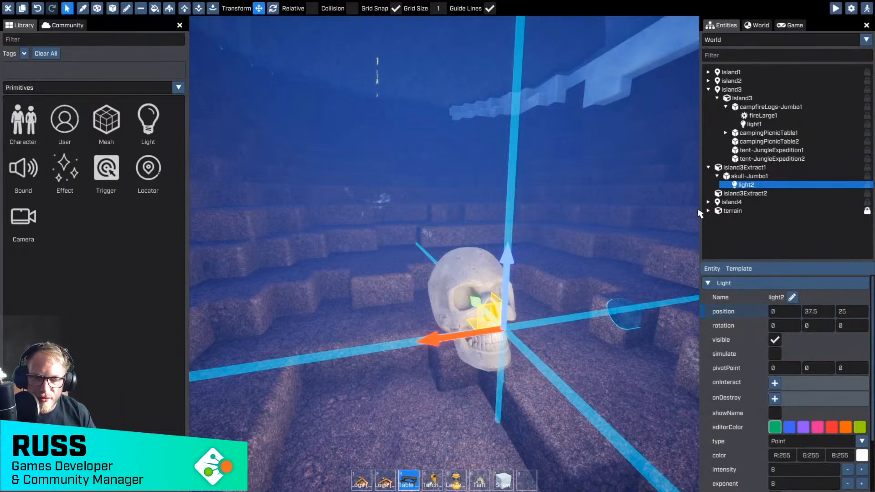
# Step: Move the jumbo skull with its light to 162.5, -125, -125 on the lake bed and turn it to a rotation of -66
pyautogui.click(739, 177)
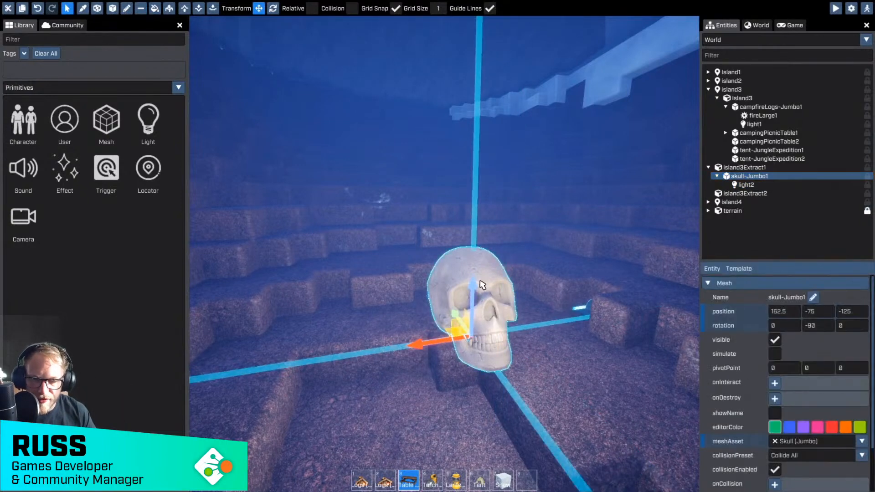
pyautogui.moveTo(473, 279); pyautogui.dragTo(451, 218)
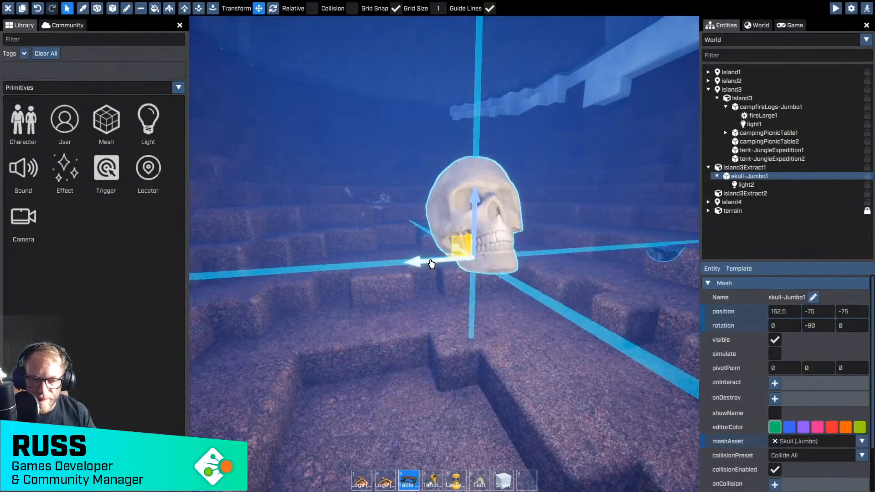
pyautogui.moveTo(432, 265); pyautogui.dragTo(509, 295)
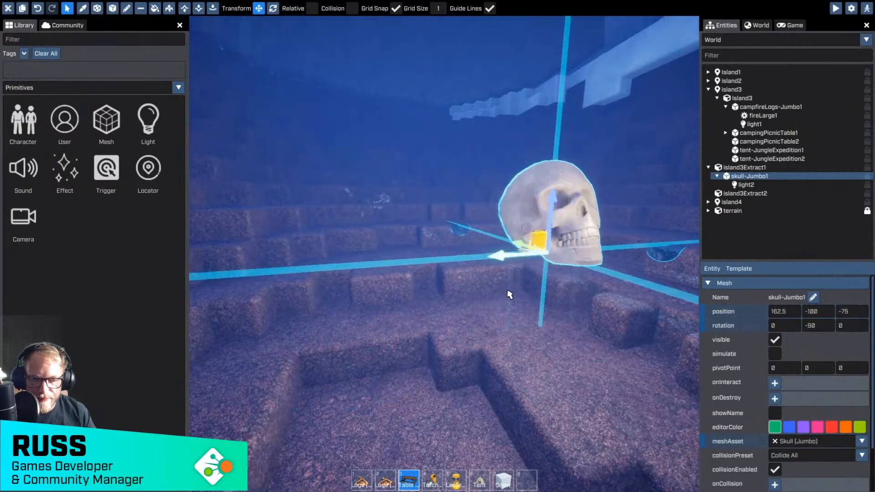
pyautogui.moveTo(551, 251); pyautogui.dragTo(532, 287)
pyautogui.press('r')
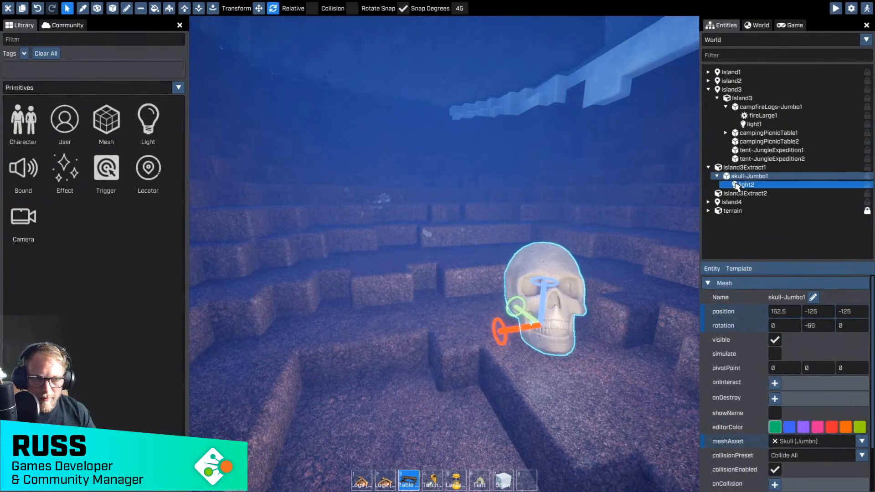
# Step: Colour the skull's light green with RGB 0, 255, 38 and set its intensity to 50
pyautogui.click(743, 185)
pyautogui.scroll(-2, 848, 421)
pyautogui.click(862, 390)
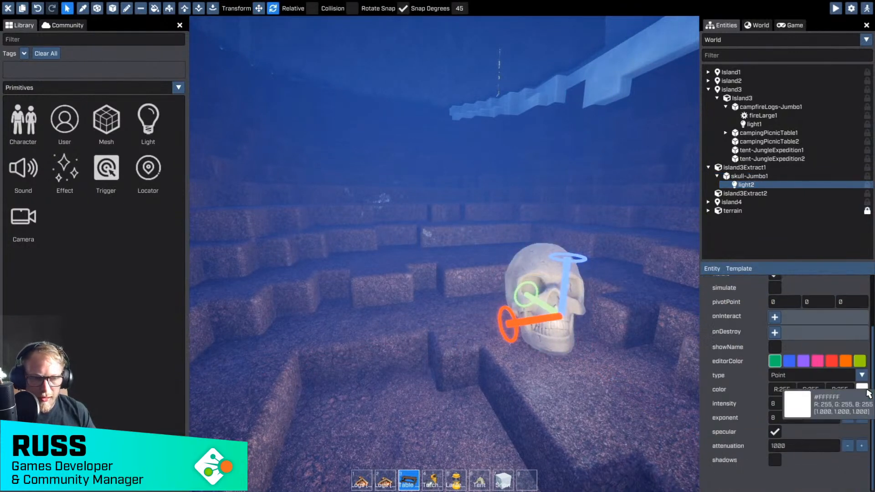
pyautogui.moveTo(833, 286)
pyautogui.mouseDown()
pyautogui.moveTo(820, 230)
pyautogui.moveTo(838, 211)
pyautogui.mouseUp()
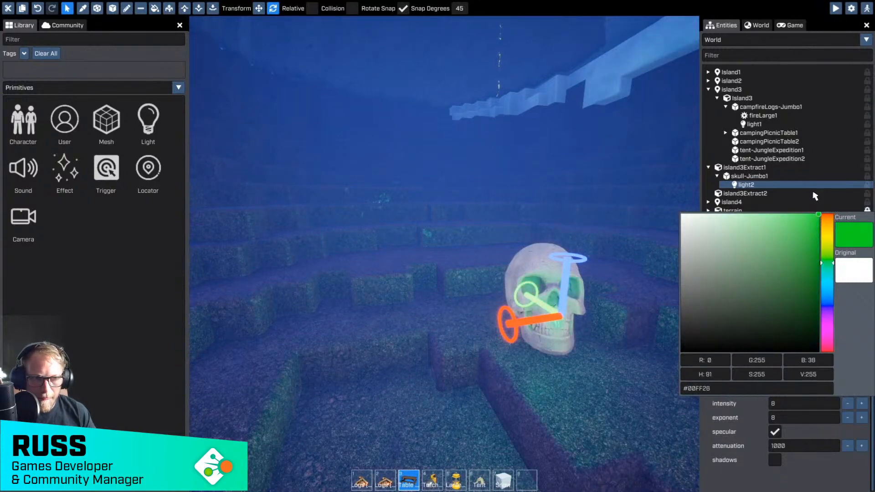
pyautogui.click(790, 183)
pyautogui.click(746, 185)
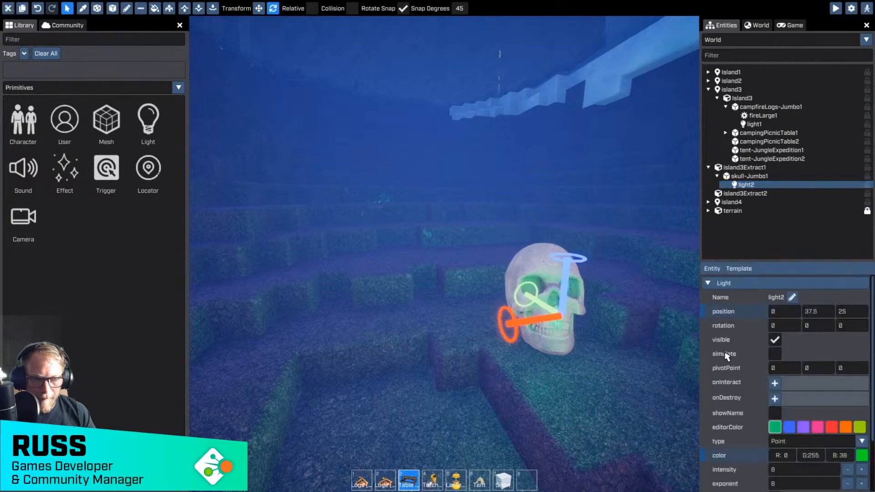
pyautogui.scroll(-2, 796, 445)
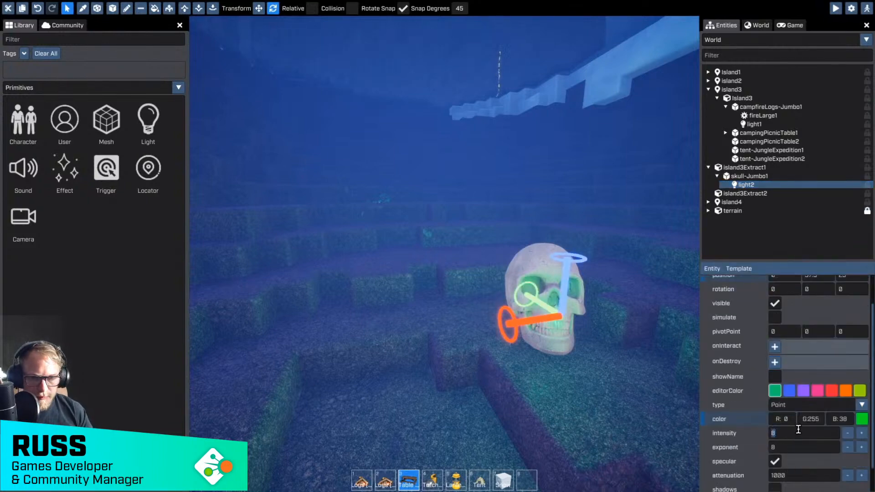
pyautogui.write('50')
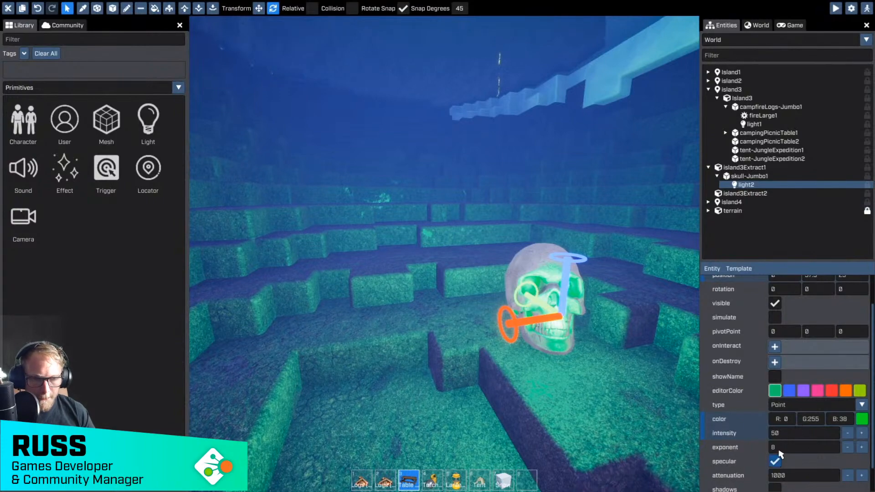
# Step: Set the skull light's exponent to 2 and its attenuation to 750
pyautogui.scroll(-2, 780, 455)
pyautogui.press('s')
pyautogui.moveTo(518, 410)
pyautogui.mouseDown(button='right')
pyautogui.moveTo(538, 424)
pyautogui.moveTo(511, 424)
pyautogui.mouseUp(button='right')
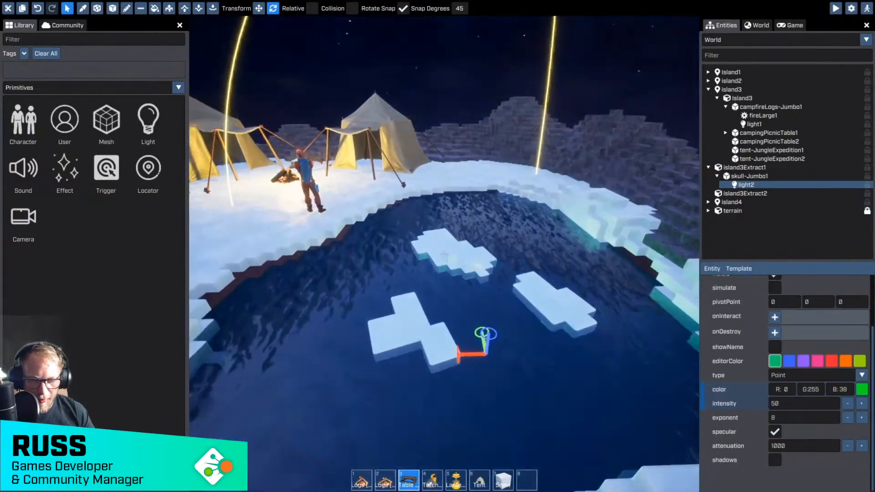
pyautogui.moveTo(444, 255); pyautogui.dragTo(623, 296, button='right')
pyautogui.press('w')
pyautogui.moveTo(561, 231); pyautogui.dragTo(445, 255, button='right')
pyautogui.press('q')
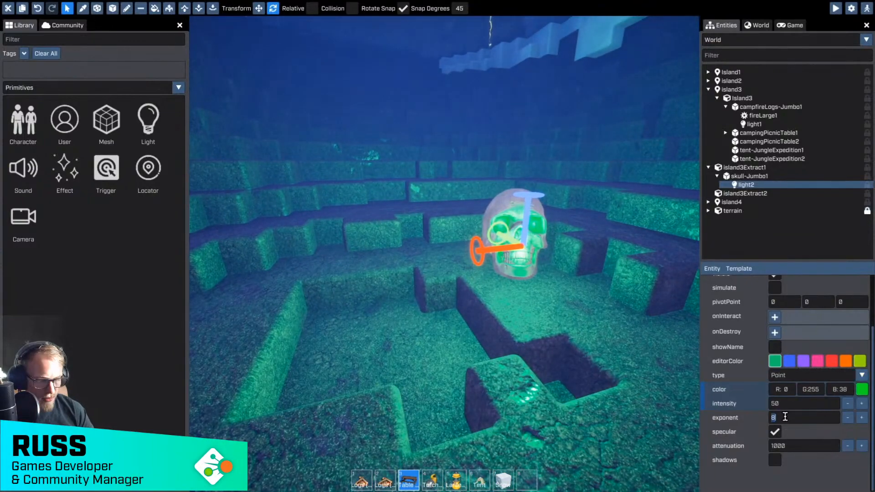
pyautogui.write('2')
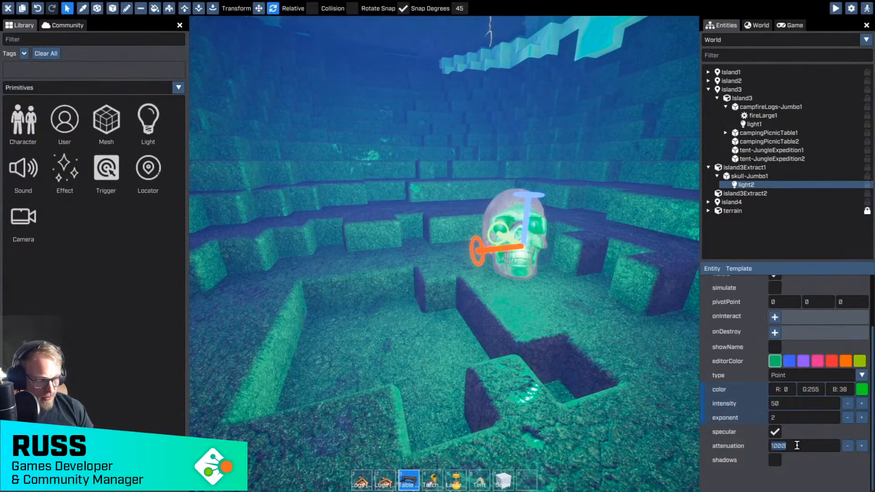
pyautogui.write('750')
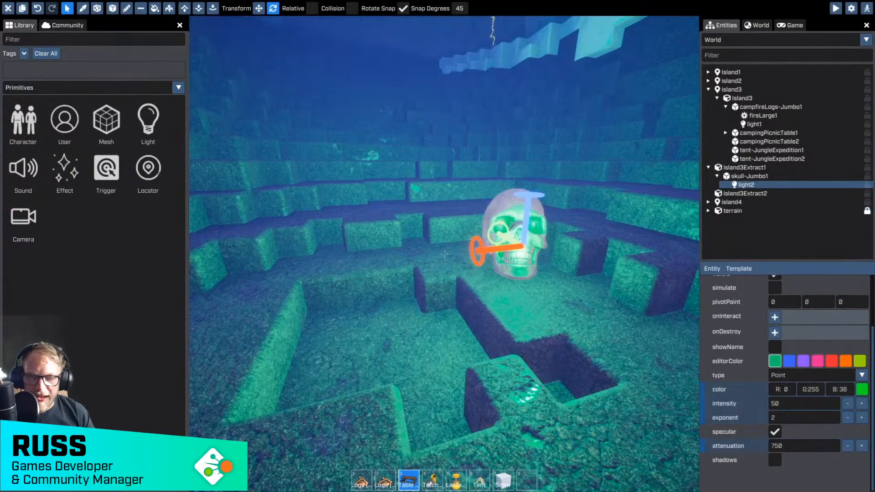
# Step: Examine from above the lake how the green light falls on the ice floes, snowy shore and surrounding rocks
pyautogui.press('s')
pyautogui.press('e')
pyautogui.moveTo(445, 254); pyautogui.dragTo(445, 254, button='right')
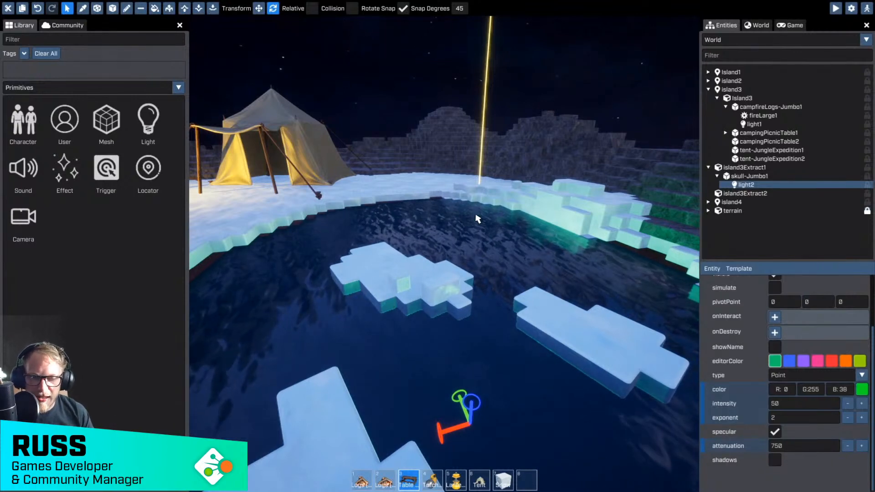
pyautogui.moveTo(477, 219); pyautogui.dragTo(444, 254, button='right')
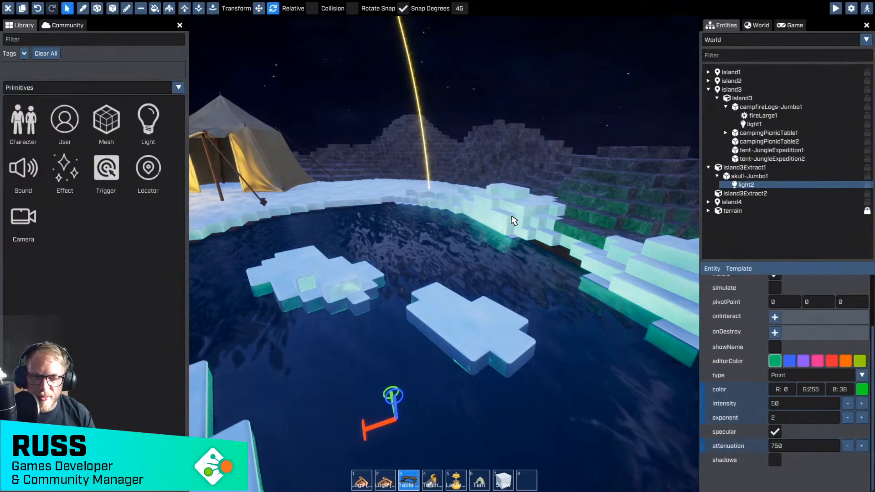
pyautogui.moveTo(374, 211); pyautogui.dragTo(363, 202, button='right')
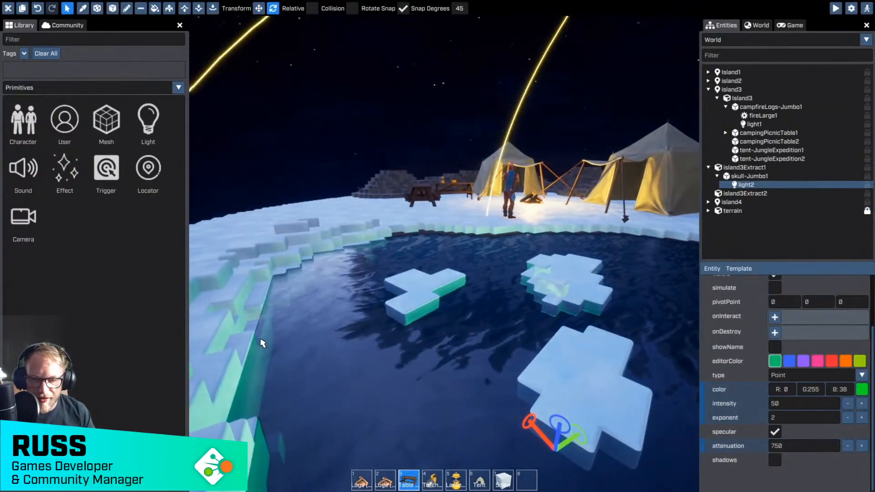
pyautogui.moveTo(322, 253); pyautogui.dragTo(418, 256, button='right')
pyautogui.moveTo(321, 209); pyautogui.dragTo(228, 211, button='right')
pyautogui.press('s')
pyautogui.moveTo(365, 250); pyautogui.dragTo(382, 250, button='right')
pyautogui.press('d')
pyautogui.press('a')
pyautogui.press('w')
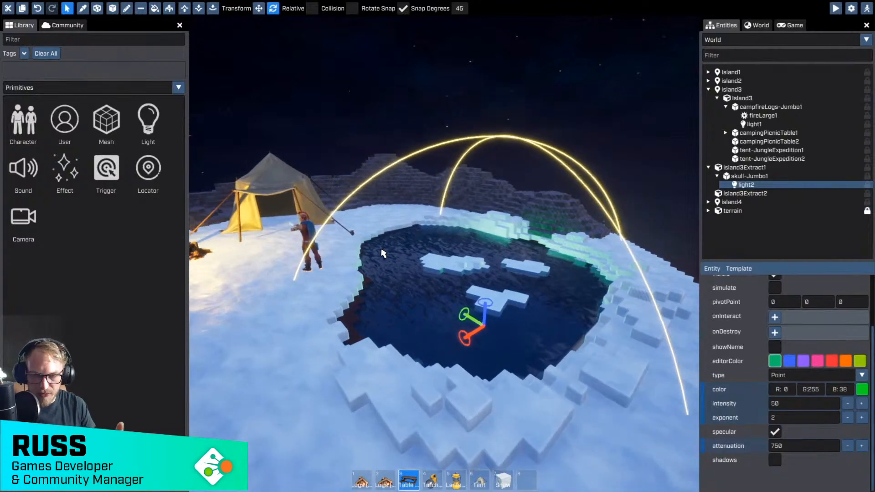
# Step: Leave advanced mode for the character view and switch from the tent to the empty hotbar slot
pyautogui.press('Tab')
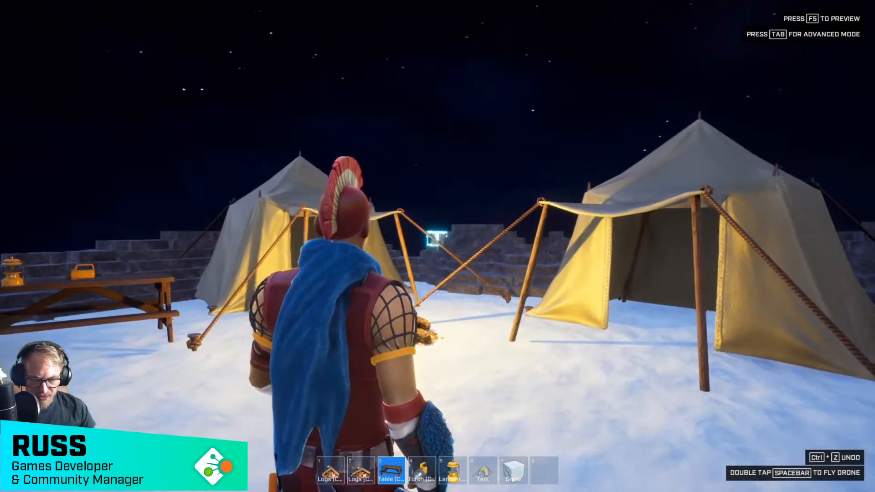
pyautogui.press('6')
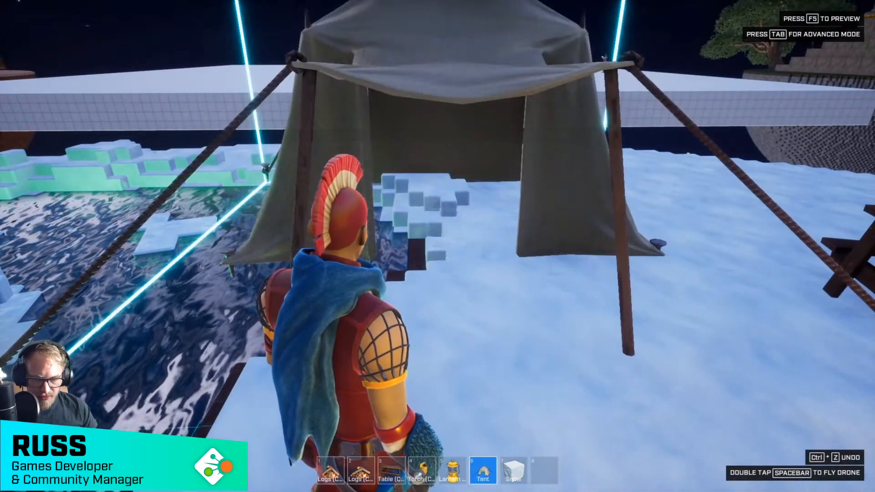
pyautogui.press('8')
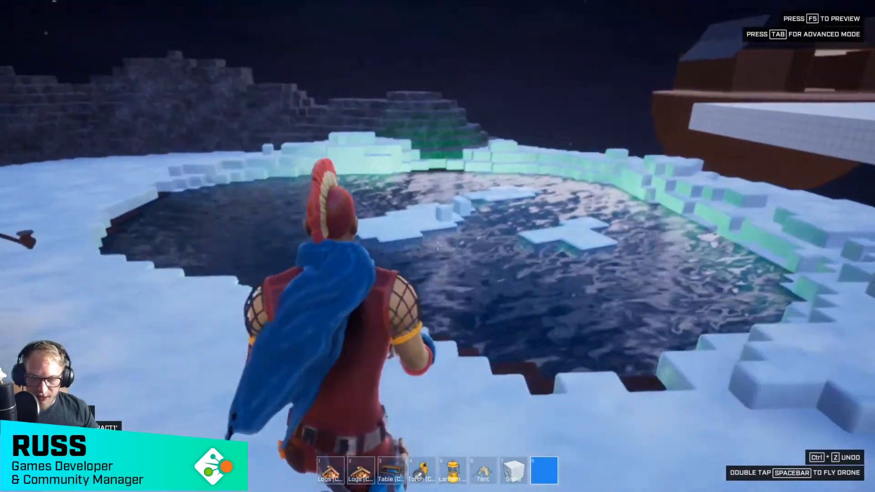
# Step: Swim across and under the lake to inspect the lit skull and ice floes, and return to the campsite
pyautogui.press('w')
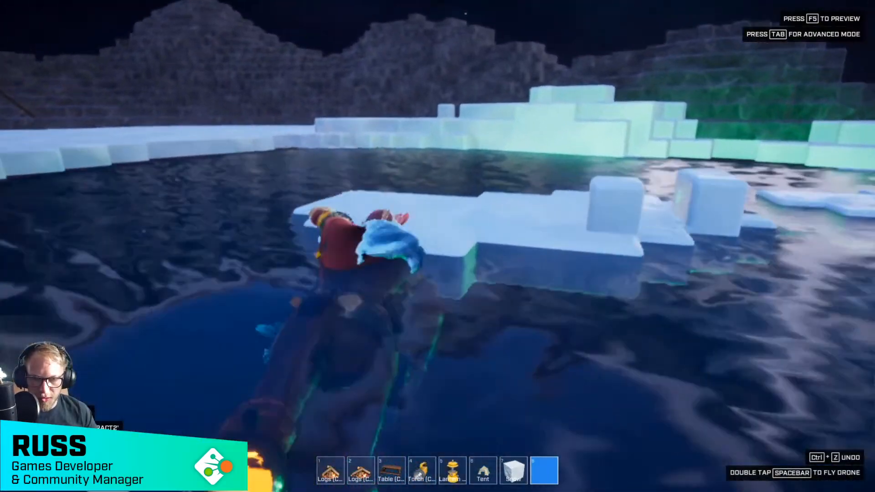
pyautogui.press('w')
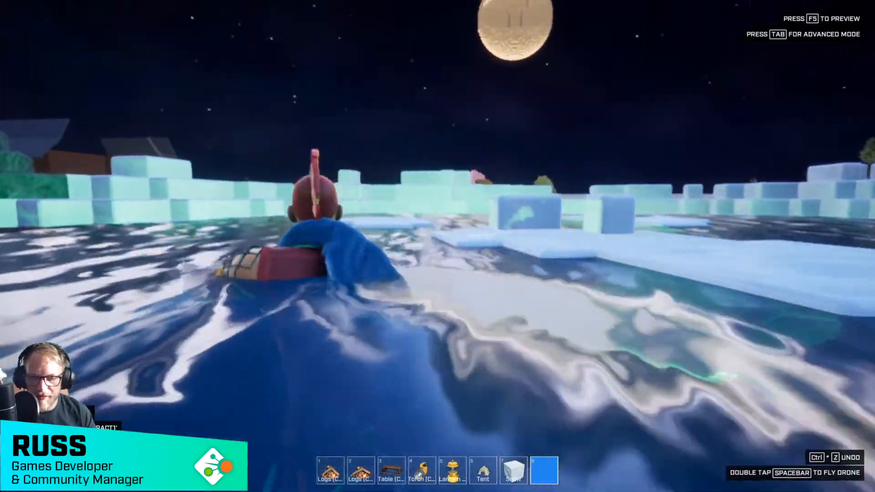
pyautogui.press('w')
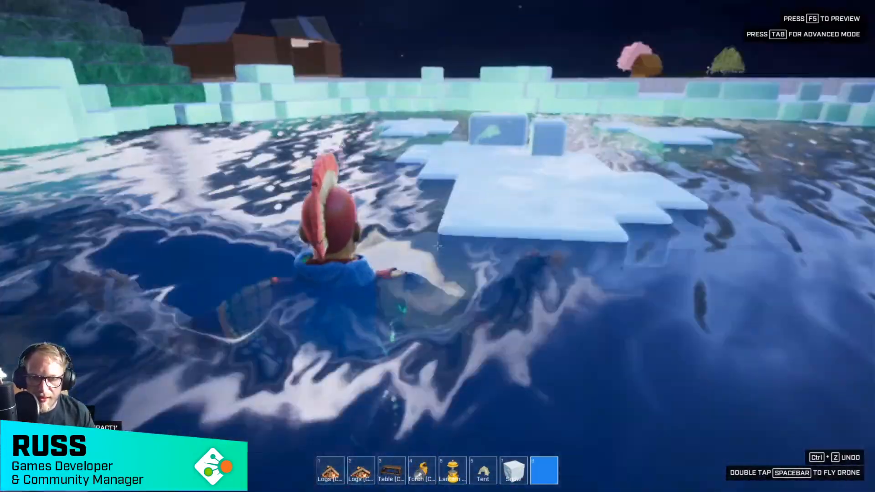
pyautogui.press('w')
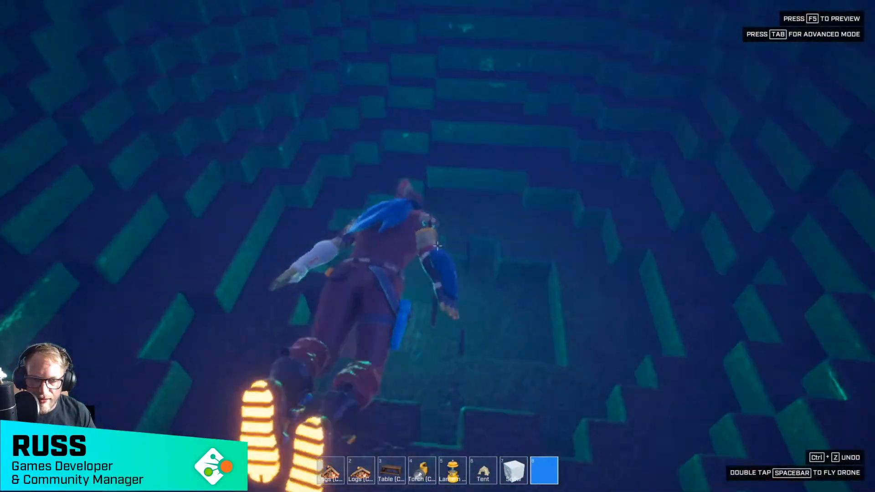
pyautogui.press('w')
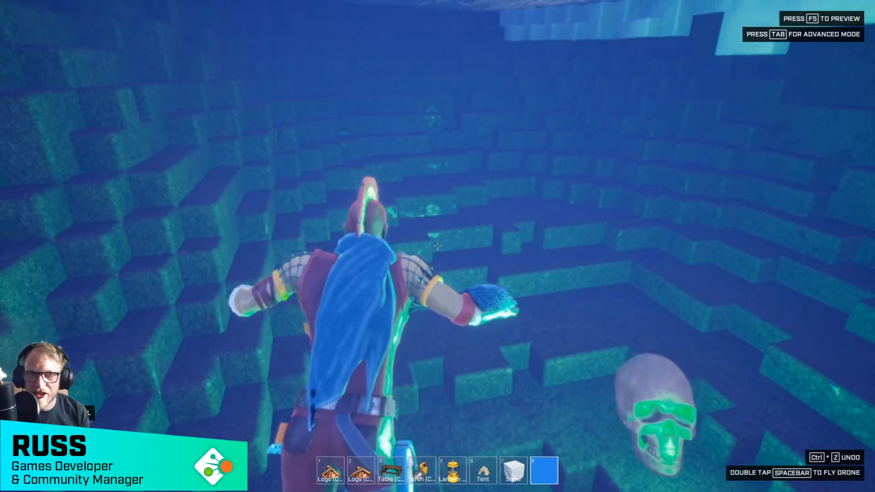
pyautogui.press('w')
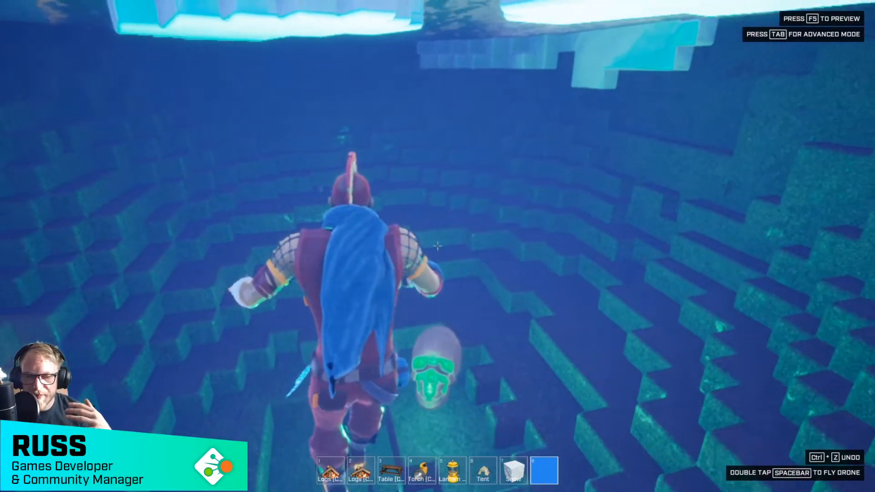
pyautogui.press('w')
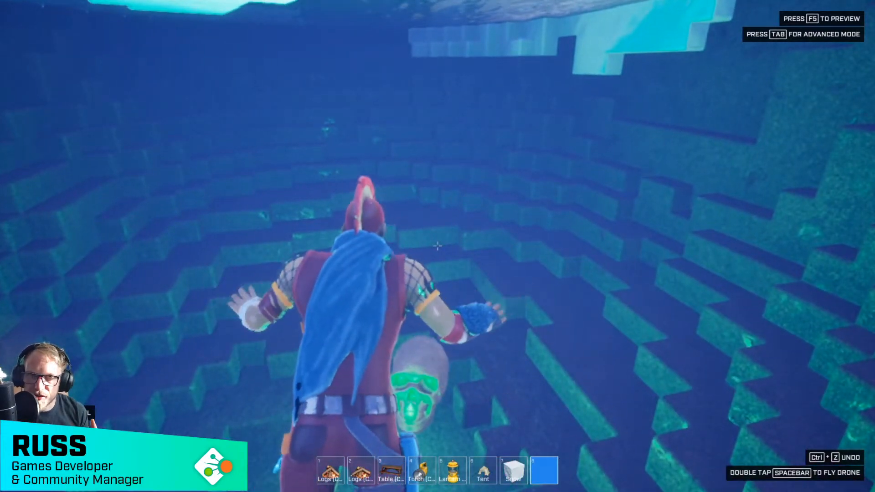
pyautogui.press('w')
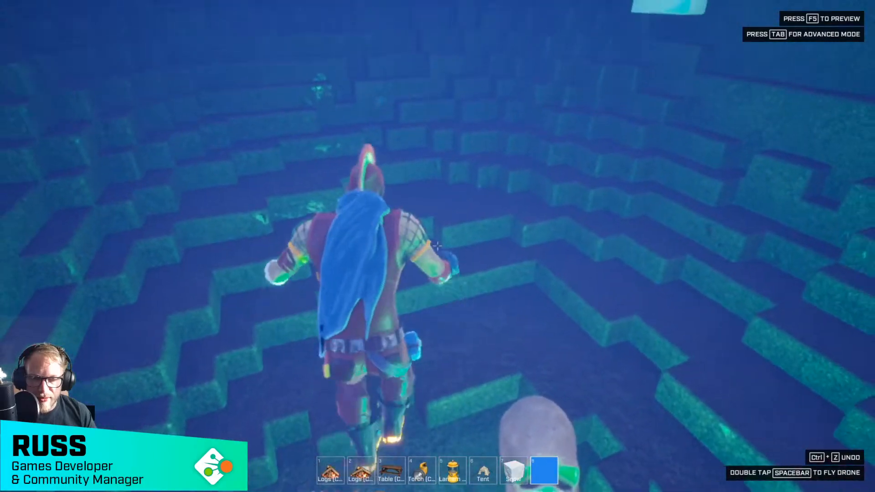
pyautogui.press('w')
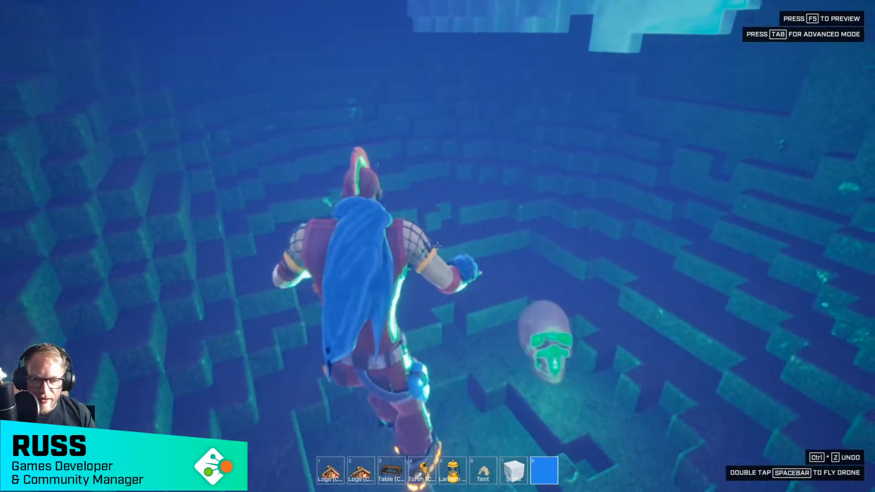
pyautogui.press('w')
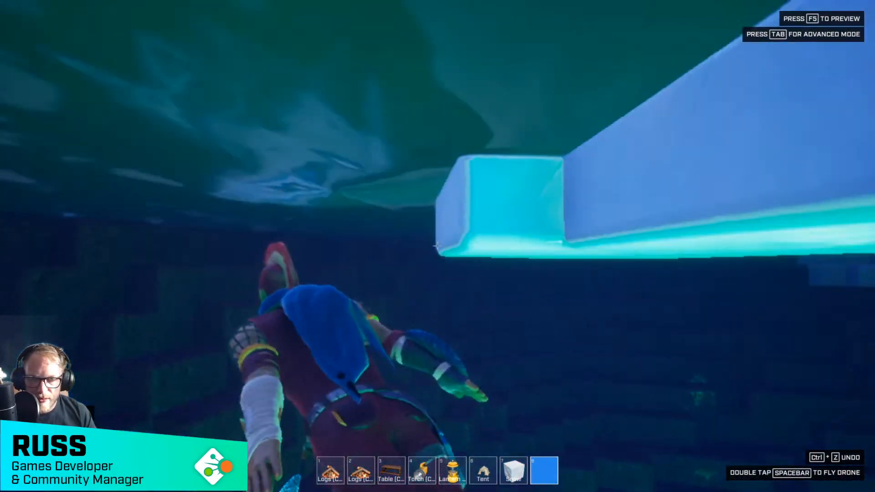
pyautogui.press('w')
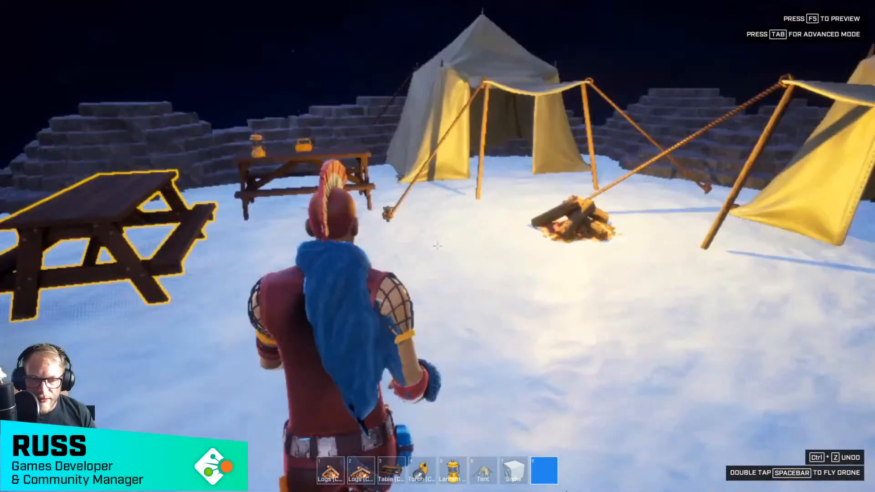
pyautogui.press('a')
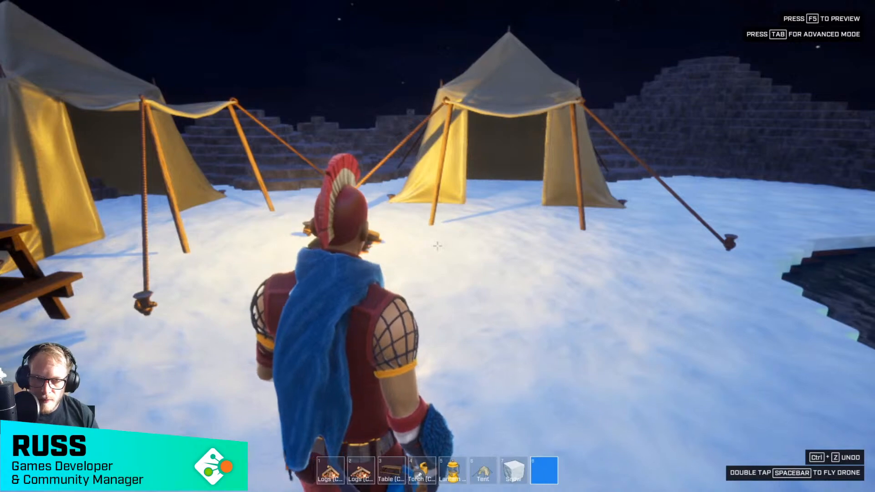
pyautogui.press('d')
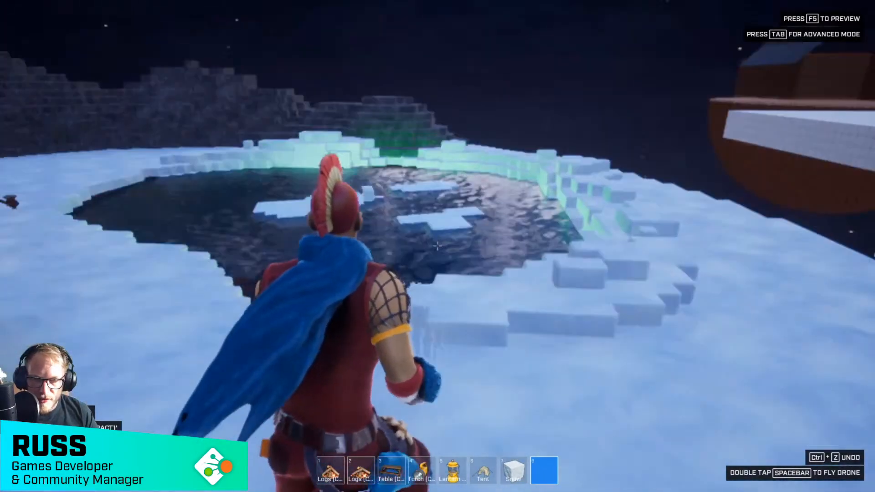
pyautogui.press('w')
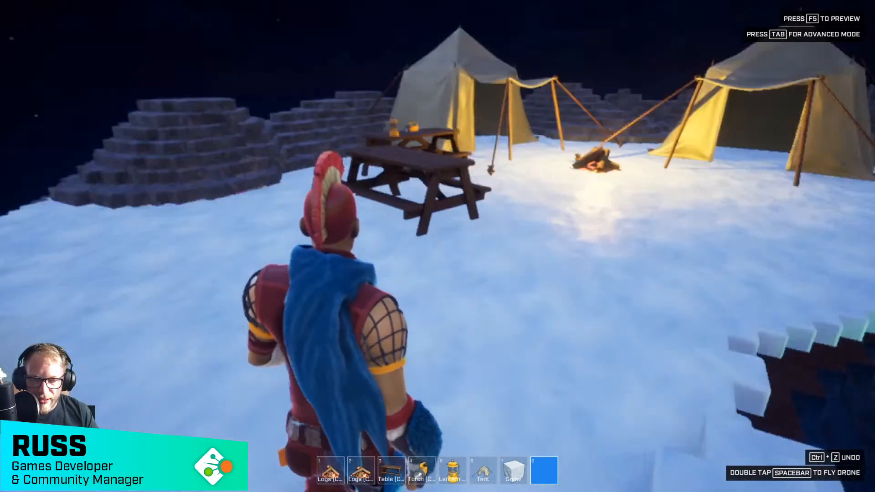
pyautogui.press('w')
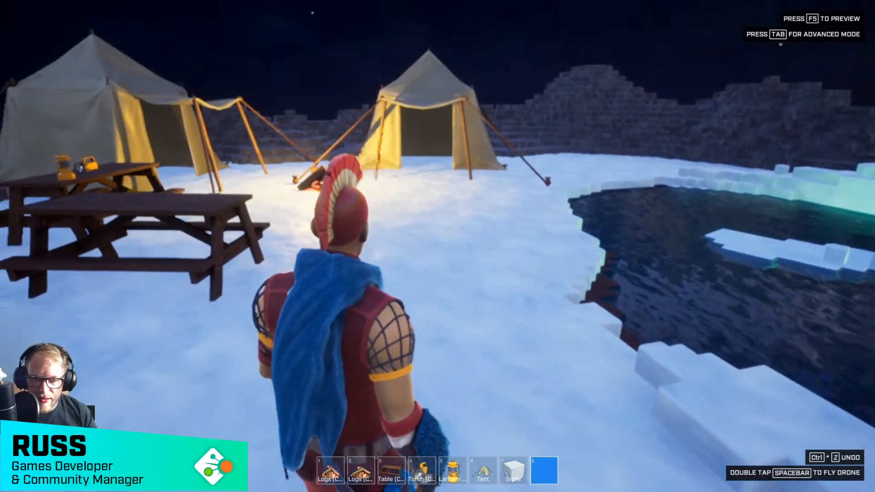
# Step: Enter advanced mode and place a voxel sphere shape on the snow near the campfire
pyautogui.press('Tab')
pyautogui.press('w')
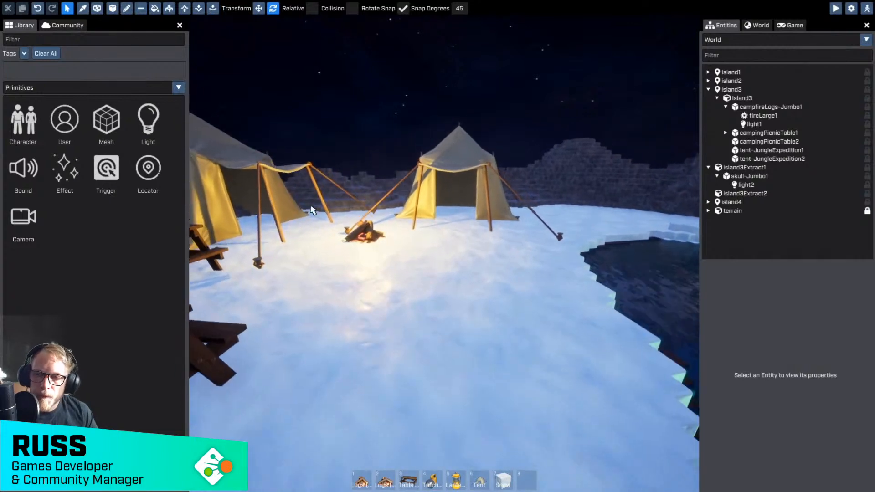
pyautogui.click(88, 93)
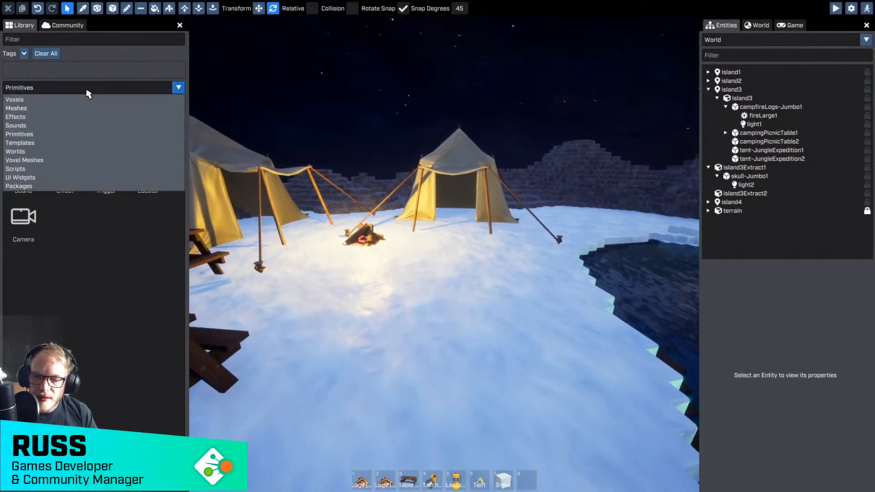
pyautogui.click(112, 10)
pyautogui.moveTo(394, 184)
pyautogui.mouseDown(button='right')
pyautogui.moveTo(449, 229)
pyautogui.moveTo(368, 88)
pyautogui.moveTo(414, 233)
pyautogui.mouseUp(button='right')
pyautogui.click(416, 222)
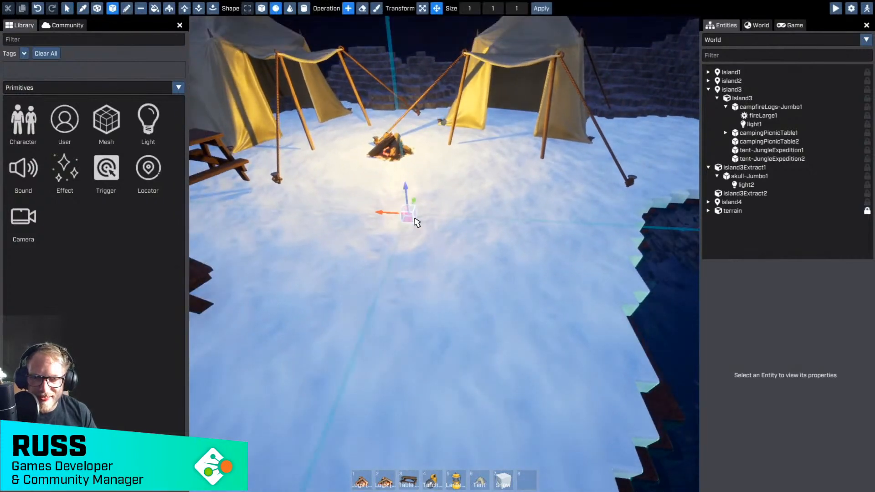
# Step: Set the voxel sphere's size to 16 × 16 × 16
pyautogui.press('w')
pyautogui.press('a')
pyautogui.click(426, 8)
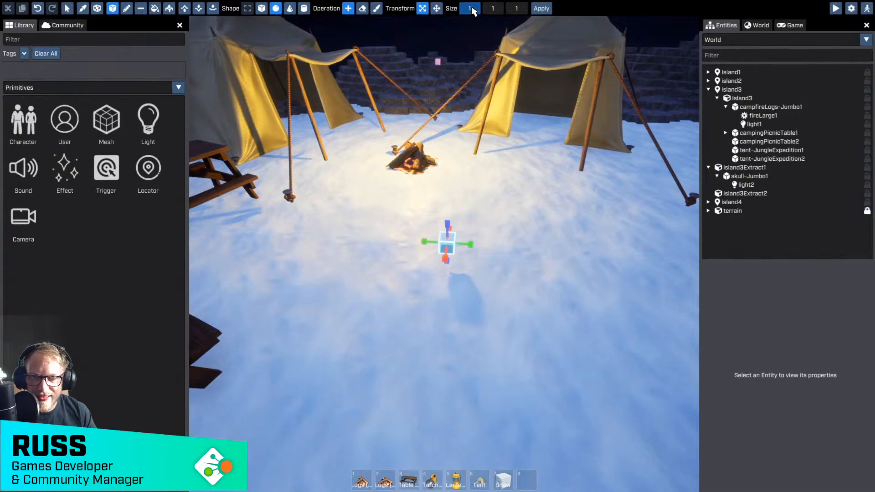
pyautogui.write('6')
pyautogui.press('Tab')
pyautogui.write('16')
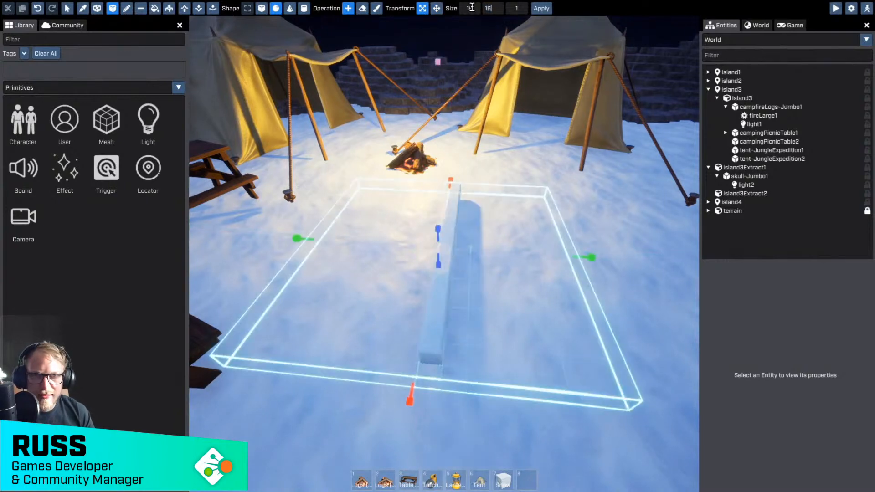
pyautogui.press('Tab')
pyautogui.write('16')
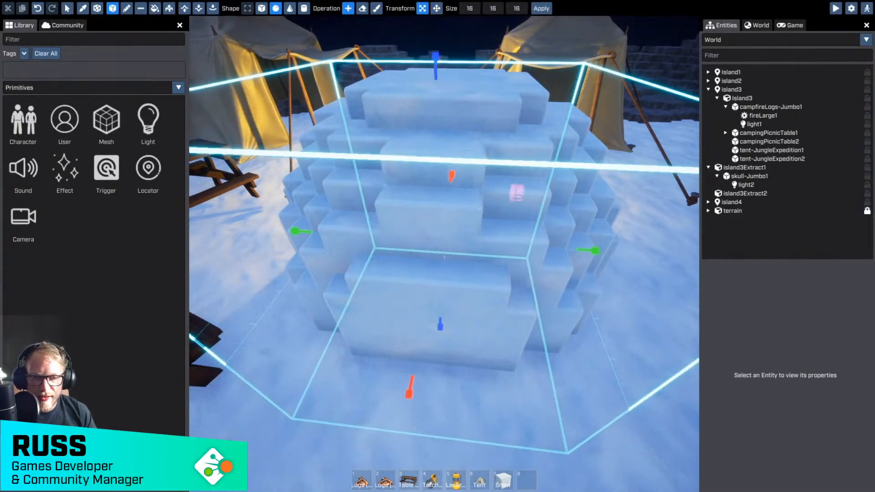
# Step: Resize the voxel sphere to 12 × 12 × 12 for the snowman's body
pyautogui.press('s')
pyautogui.press('d')
pyautogui.moveTo(515, 191); pyautogui.dragTo(445, 254, button='right')
pyautogui.press('w')
pyautogui.press('a')
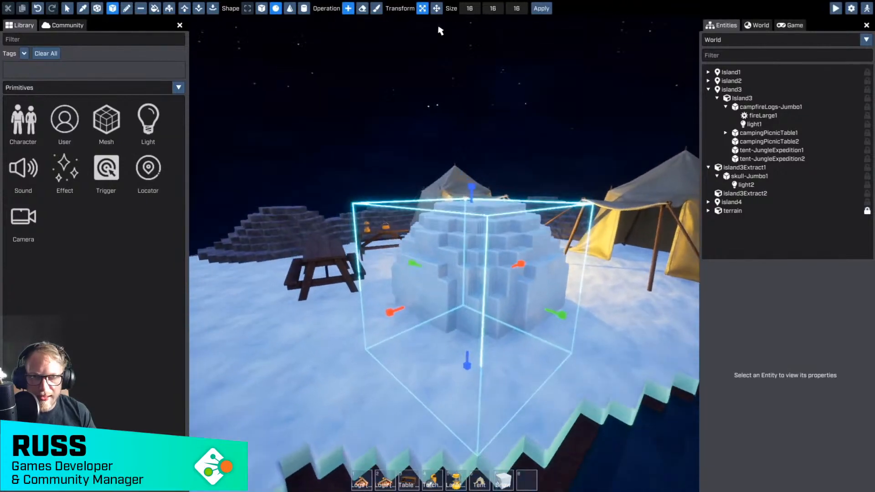
pyautogui.write('12')
pyautogui.press('Tab')
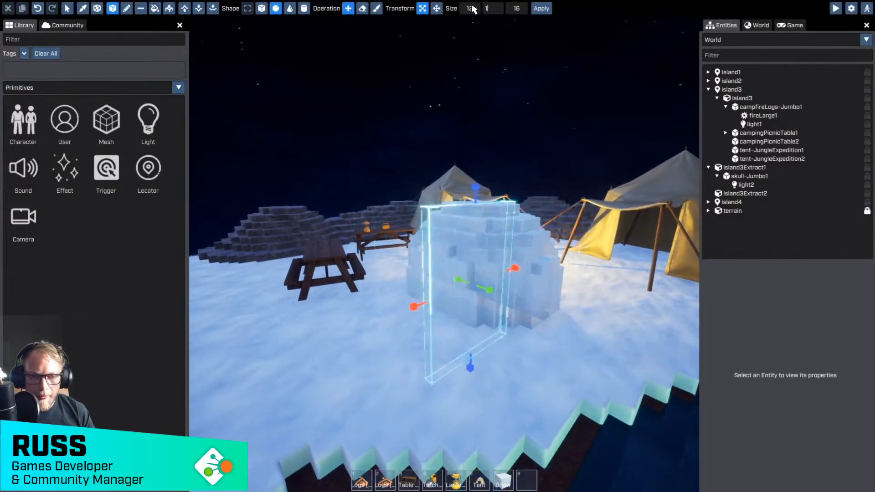
pyautogui.write('12')
pyautogui.press('Tab')
pyautogui.write('12')
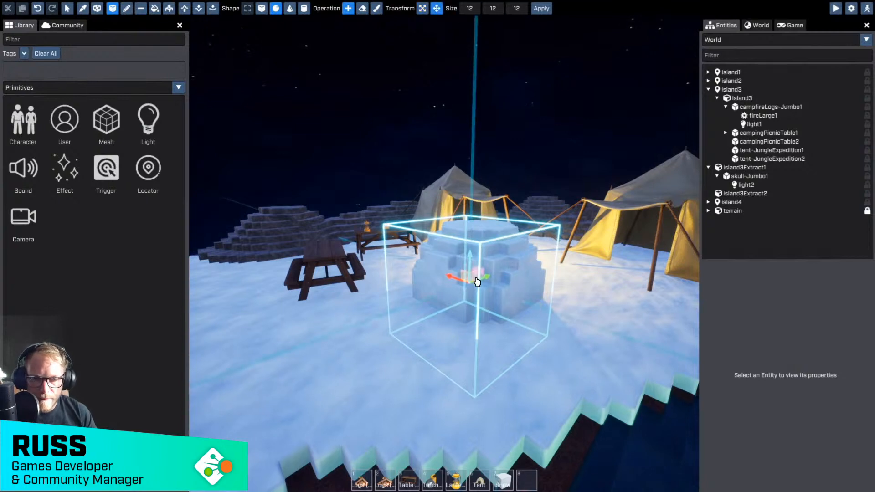
# Step: Move the sphere across the snow from the campfire area to the open ground beyond the picnic tables
pyautogui.moveTo(477, 281); pyautogui.dragTo(459, 281, button='right')
pyautogui.press('d')
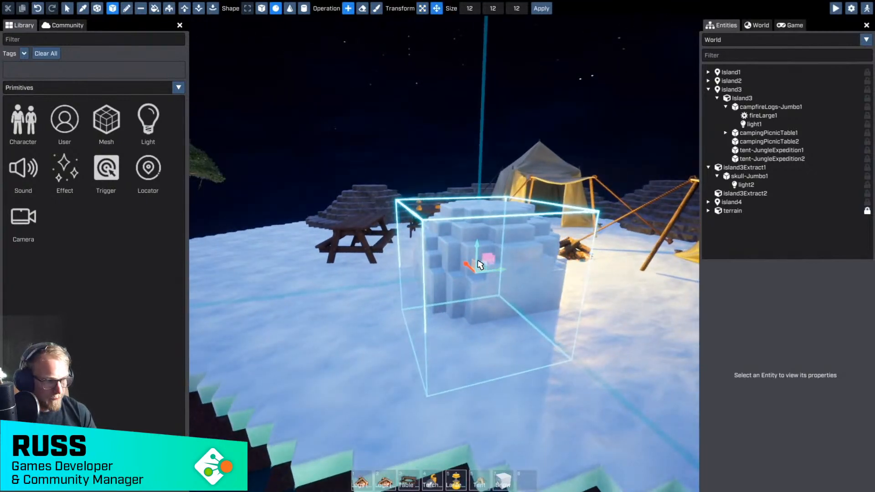
pyautogui.moveTo(481, 265); pyautogui.dragTo(385, 204)
pyautogui.press('a')
pyautogui.press('a')
pyautogui.moveTo(385, 203); pyautogui.dragTo(473, 279, button='right')
pyautogui.press('a')
pyautogui.moveTo(526, 299); pyautogui.dragTo(309, 275)
pyautogui.press('a')
pyautogui.moveTo(308, 276); pyautogui.dragTo(375, 270, button='right')
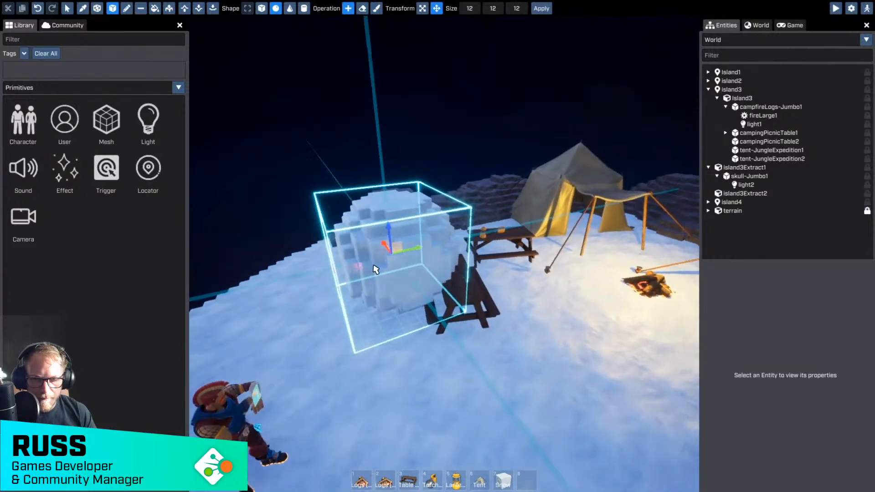
pyautogui.moveTo(416, 250); pyautogui.dragTo(346, 260)
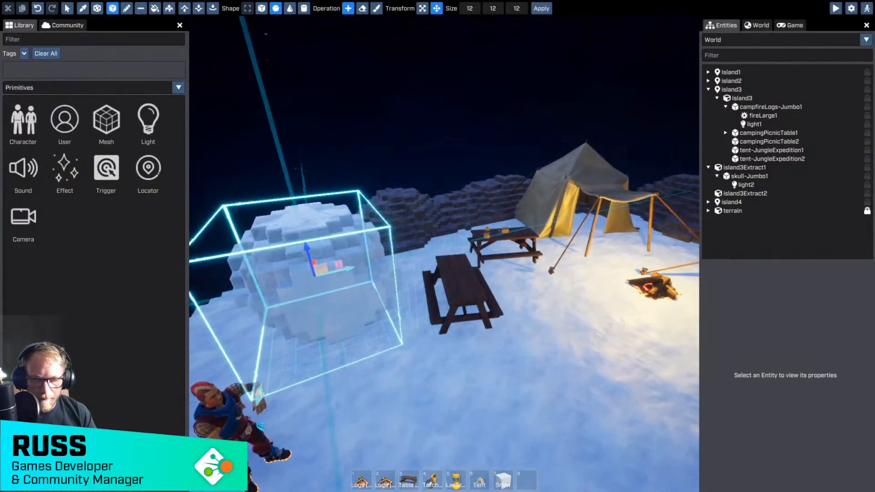
# Step: Lower the sphere slightly into the snow and apply it as the snowman's body
pyautogui.moveTo(347, 260); pyautogui.dragTo(303, 249, button='right')
pyautogui.press('d')
pyautogui.press('a')
pyautogui.moveTo(444, 254)
pyautogui.mouseDown(button='right')
pyautogui.moveTo(460, 244)
pyautogui.moveTo(449, 221)
pyautogui.moveTo(445, 253)
pyautogui.mouseUp(button='right')
pyautogui.moveTo(425, 180); pyautogui.dragTo(429, 207)
pyautogui.press('w')
pyautogui.moveTo(429, 208); pyautogui.dragTo(445, 283, button='right')
pyautogui.press('Return')
# Step: Raise the sphere shape above the body, resize it to 8 × 8 × 8 and apply it as the snowman's head
pyautogui.press('s')
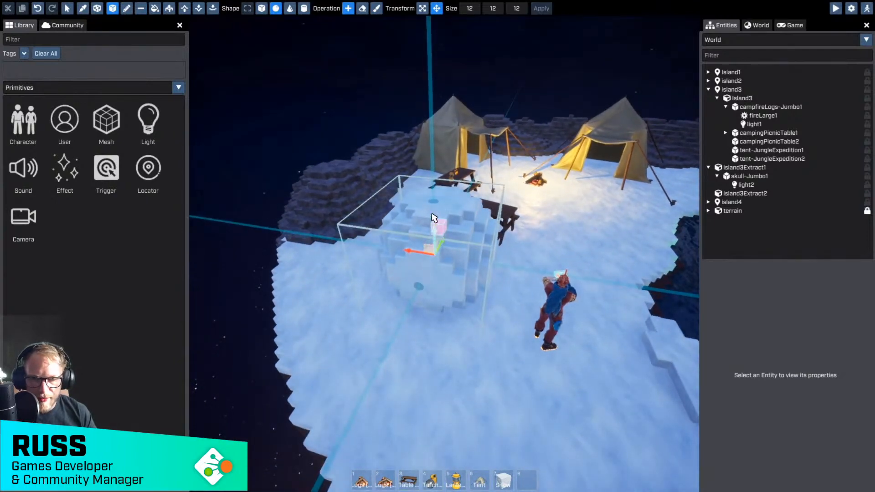
pyautogui.moveTo(434, 217); pyautogui.dragTo(421, 157)
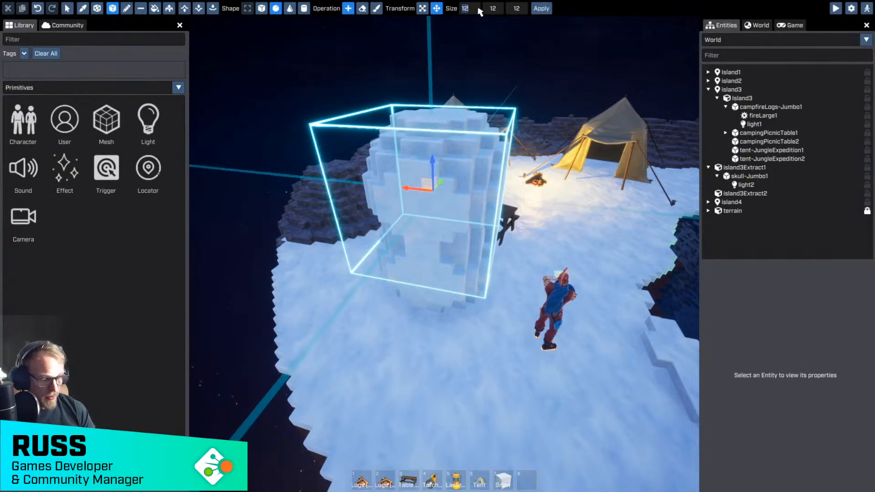
pyautogui.write('8')
pyautogui.press('Tab')
pyautogui.write('8')
pyautogui.press('Tab')
pyautogui.write('8')
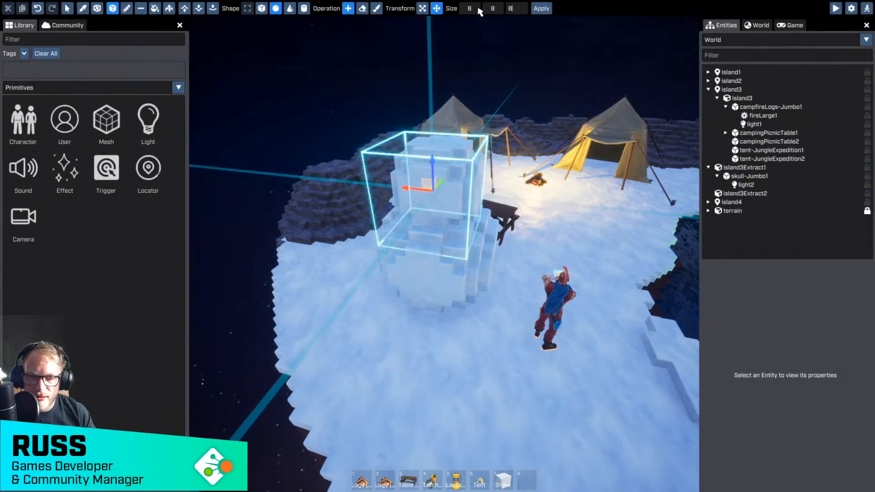
pyautogui.moveTo(440, 295); pyautogui.dragTo(542, 292, button='right')
pyautogui.press('d')
pyautogui.press('a')
pyautogui.press('Return')
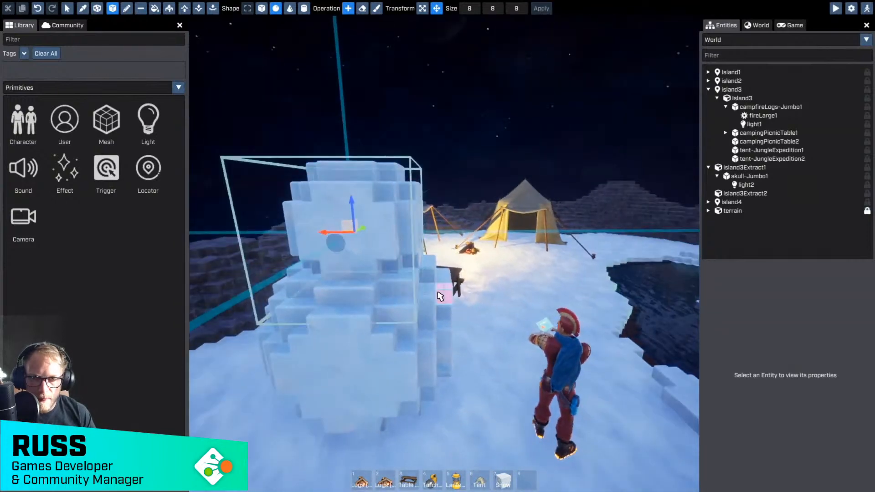
pyautogui.press('Escape')
# Step: Enclose the whole snowman in a 17 × 15 × 16 voxel selection and extract it as a separate voxel mesh
pyautogui.press('d')
pyautogui.moveTo(409, 342); pyautogui.dragTo(285, 310, button='right')
pyautogui.press('w')
pyautogui.press('a')
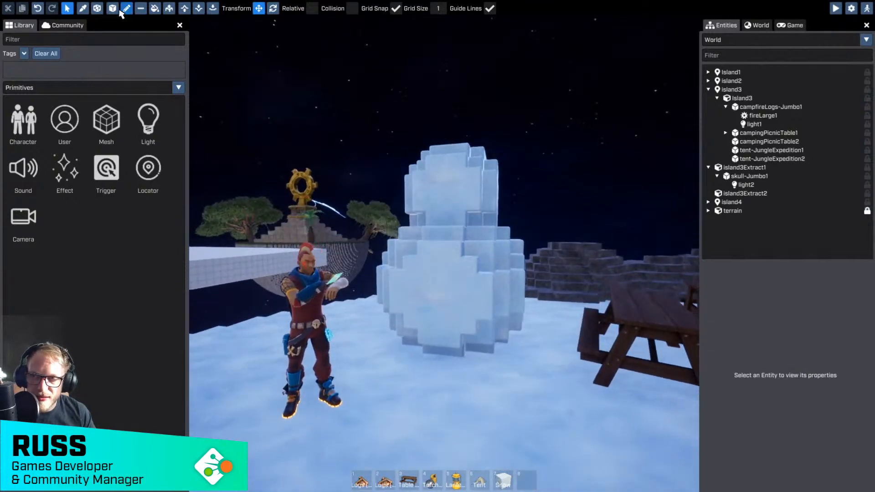
pyautogui.click(99, 10)
pyautogui.press('w')
pyautogui.moveTo(496, 371); pyautogui.dragTo(310, 137)
pyautogui.press('d')
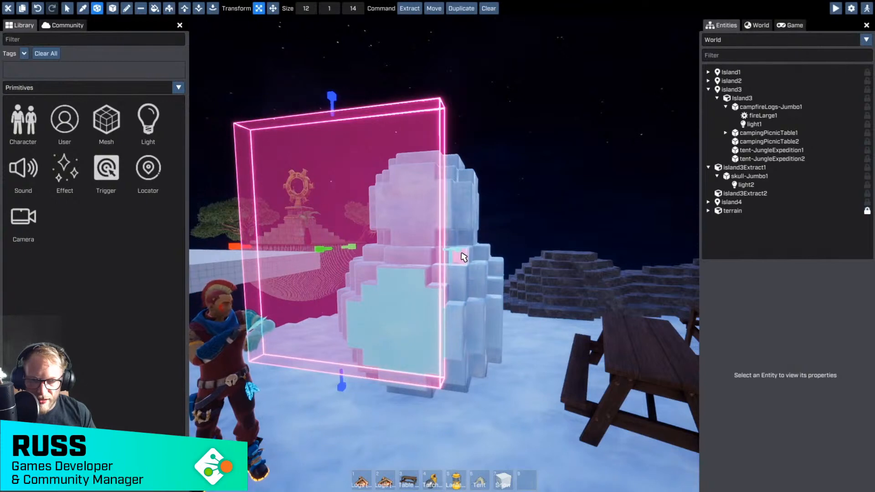
pyautogui.moveTo(458, 251); pyautogui.dragTo(570, 256)
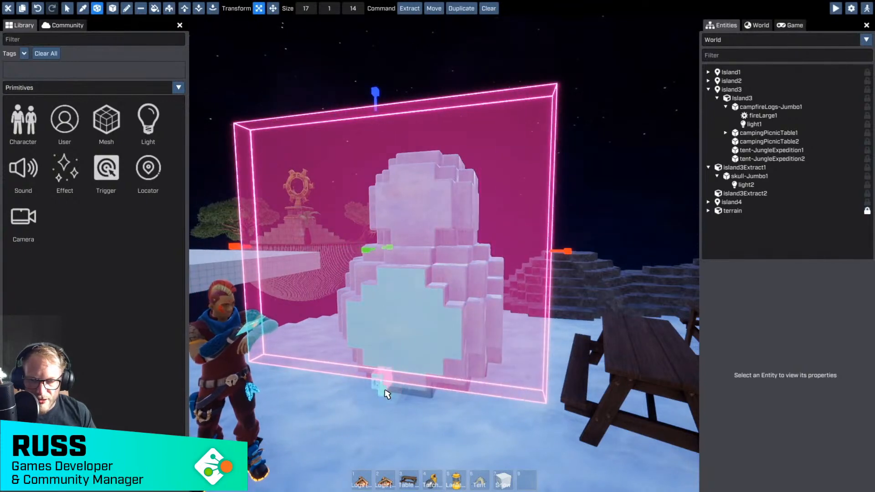
pyautogui.moveTo(384, 392); pyautogui.dragTo(387, 415)
pyautogui.press('d')
pyautogui.moveTo(403, 367); pyautogui.dragTo(376, 367, button='right')
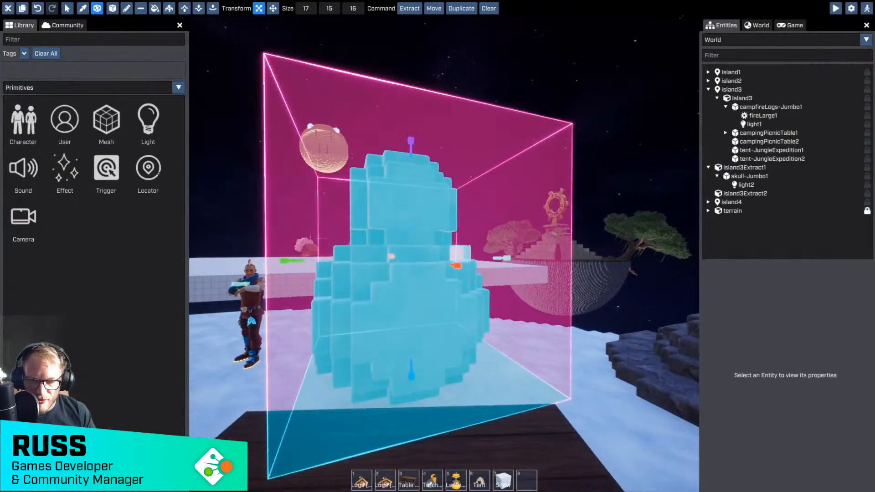
pyautogui.click(410, 9)
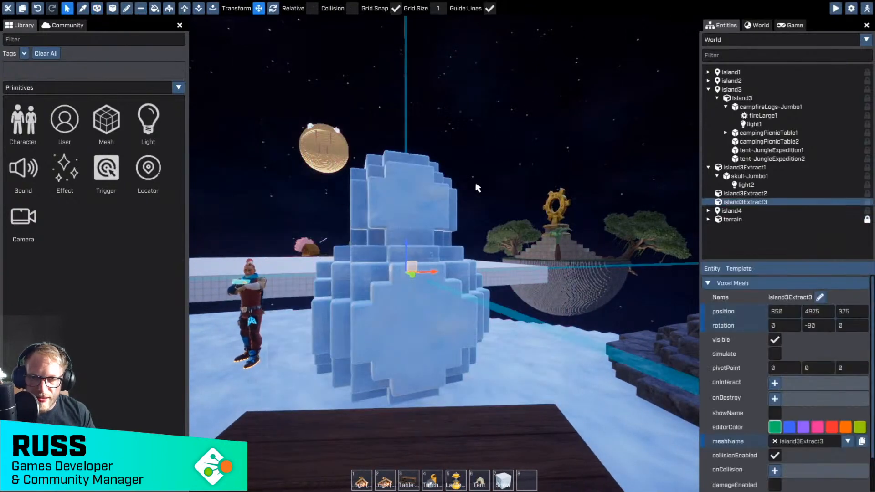
# Step: Nudge the extracted snowman slightly along the X axis
pyautogui.moveTo(630, 278); pyautogui.dragTo(440, 332)
pyautogui.press('a')
pyautogui.moveTo(440, 331); pyautogui.dragTo(681, 273, button='right')
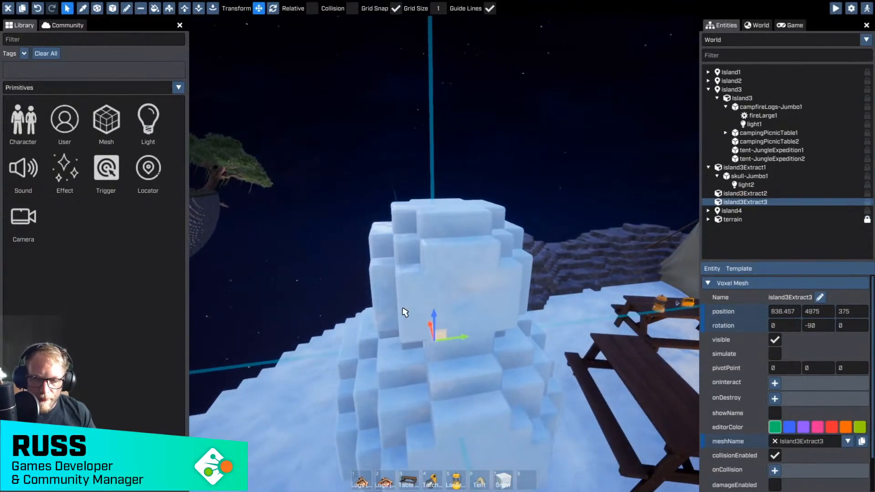
# Step: Browse the library's voxel meshes and preview the island extracts to identify the snowman asset
pyautogui.click(58, 88)
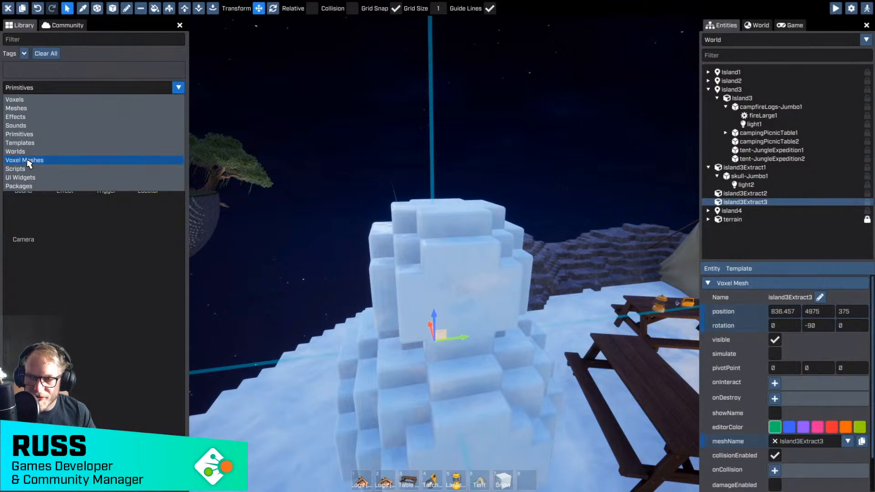
pyautogui.click(27, 160)
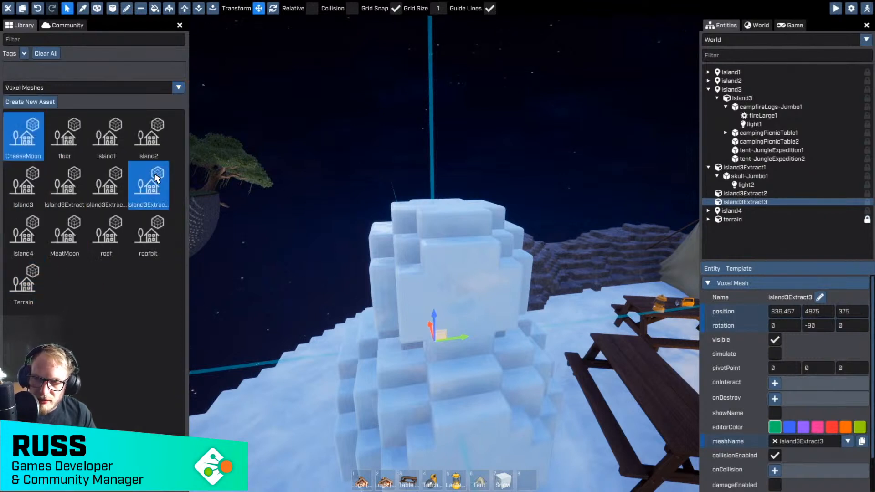
pyautogui.click(16, 201)
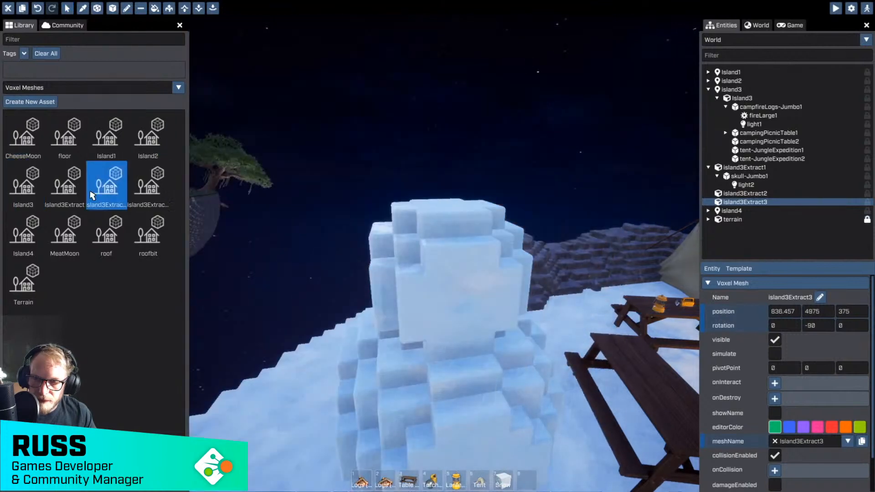
pyautogui.moveTo(40, 190); pyautogui.dragTo(67, 198)
pyautogui.click(66, 199)
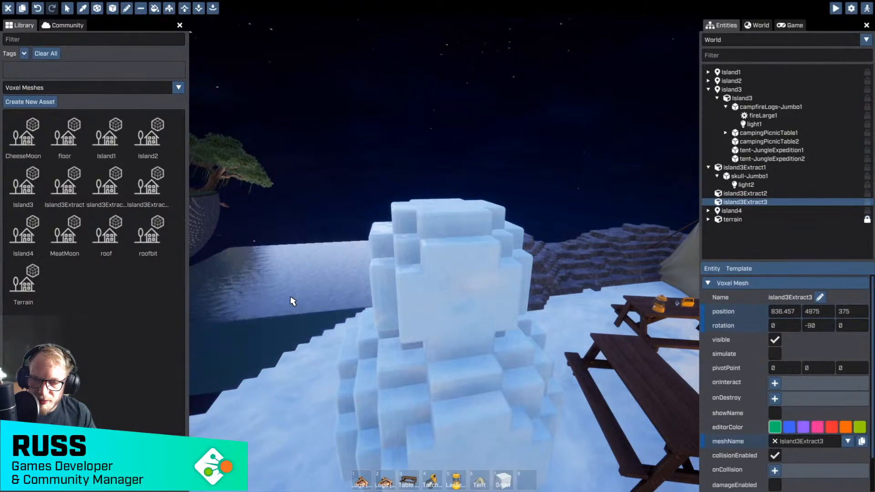
pyautogui.press('Escape')
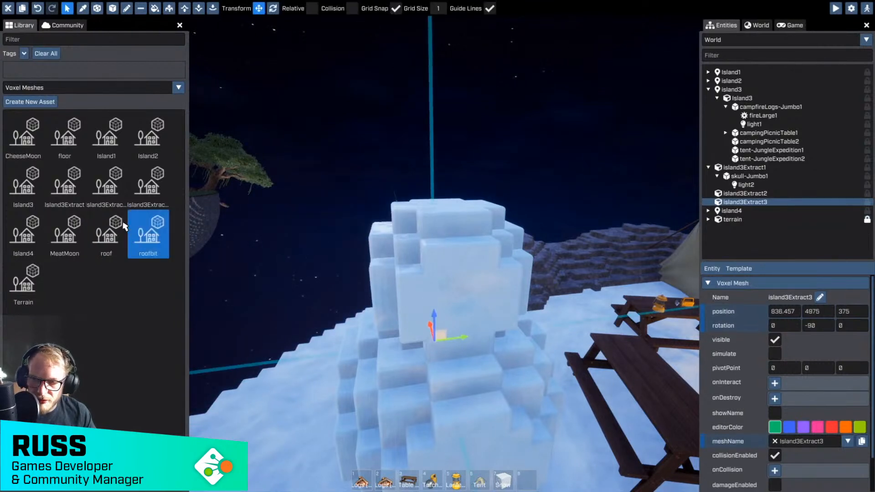
pyautogui.click(158, 195)
pyautogui.scroll(-5, 312, 298)
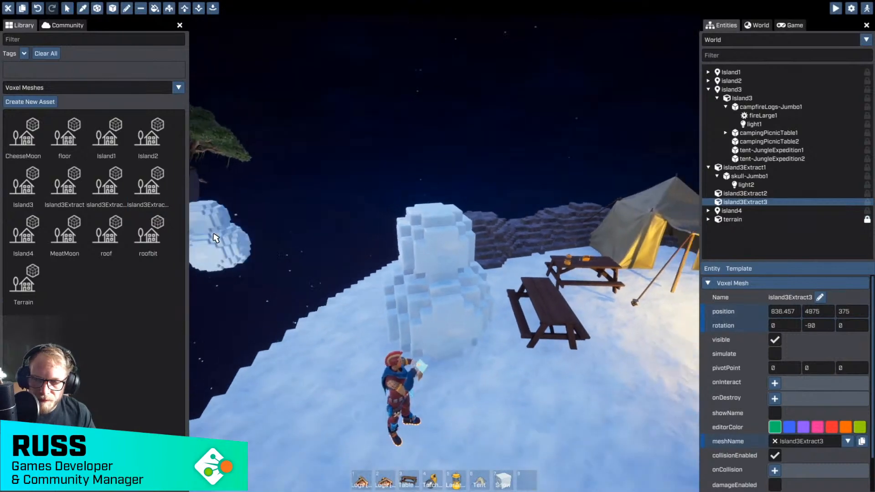
# Step: Rename the snowman's extracted voxel mesh asset as Snowman
pyautogui.rightClick(139, 187)
pyautogui.click(155, 206)
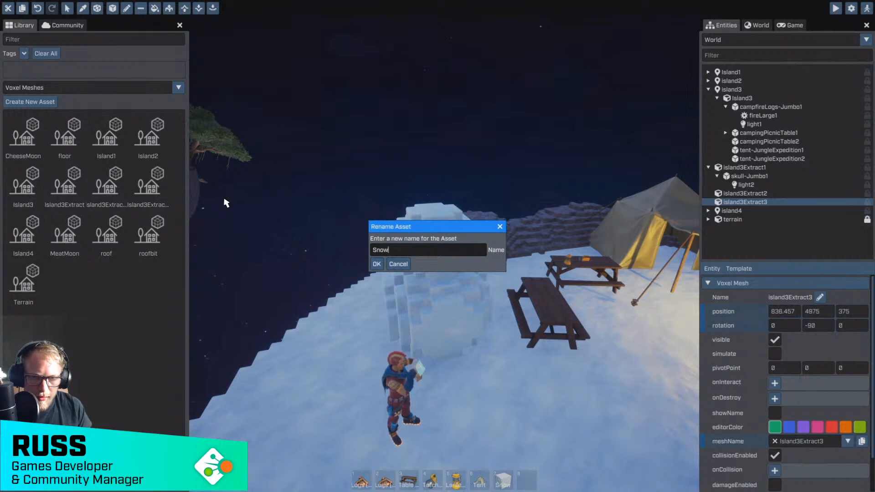
pyautogui.press('Return')
pyautogui.press('Escape')
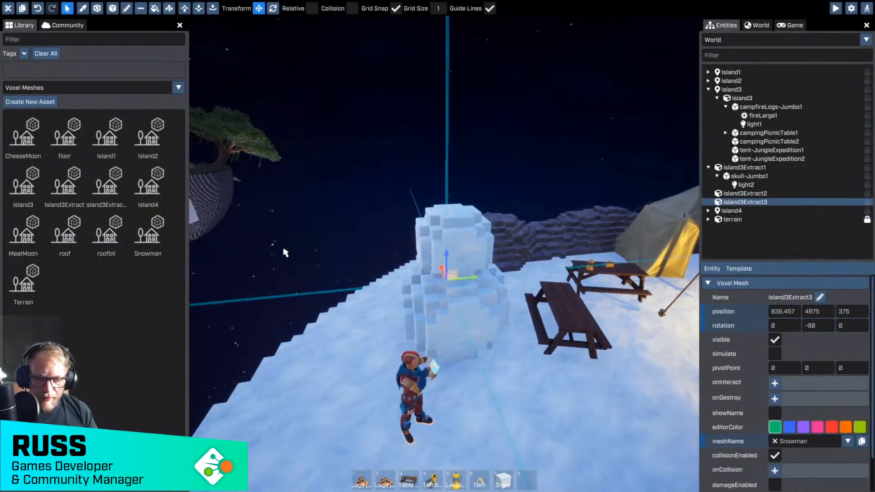
pyautogui.press('w')
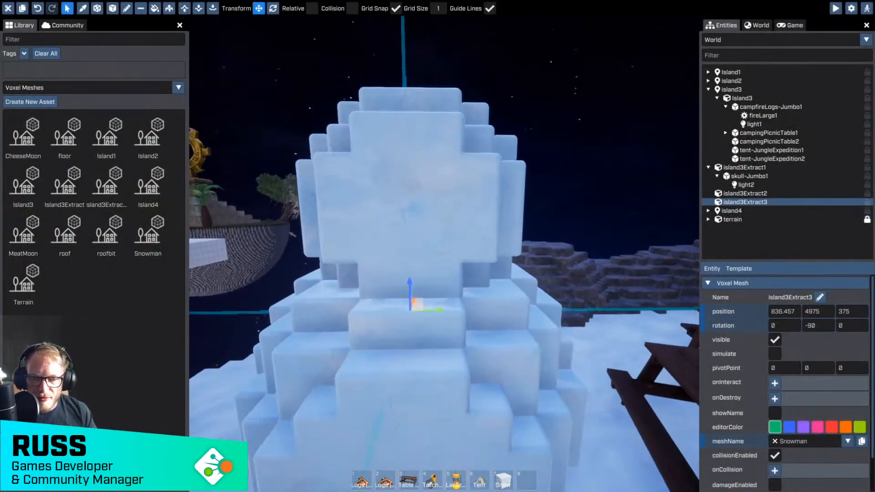
# Step: Find the Traffic Cone among the library's meshes and place it on top of the snowman's head
pyautogui.click(114, 88)
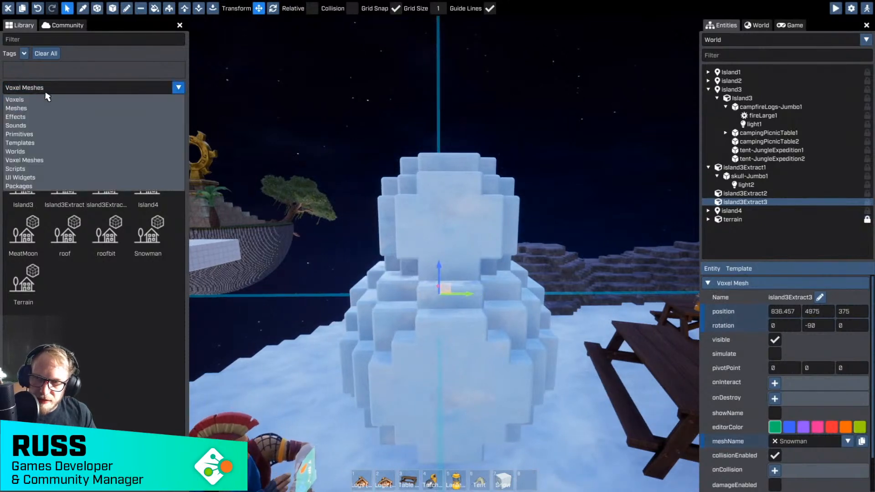
pyautogui.click(15, 108)
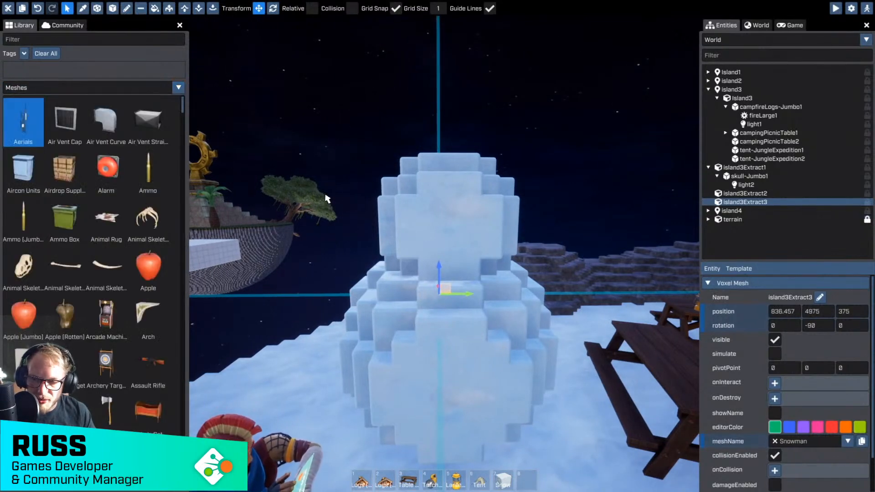
pyautogui.moveTo(210, 184); pyautogui.dragTo(210, 184, button='right')
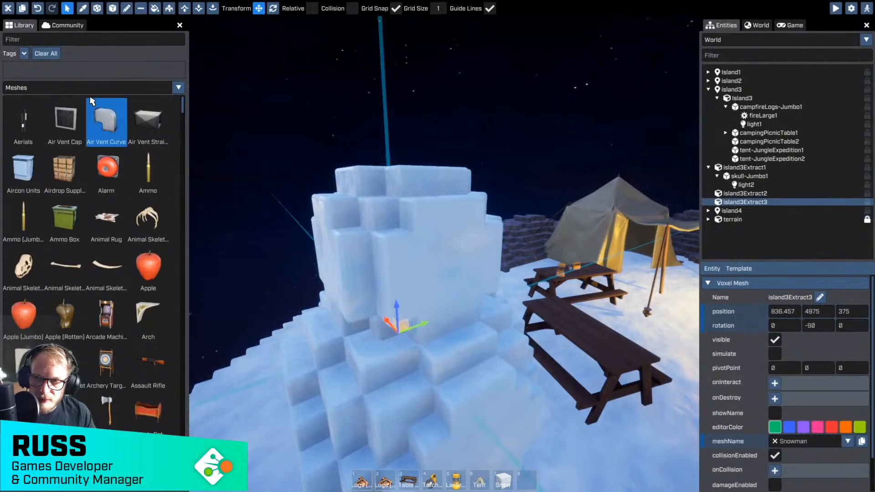
pyautogui.write('cone')
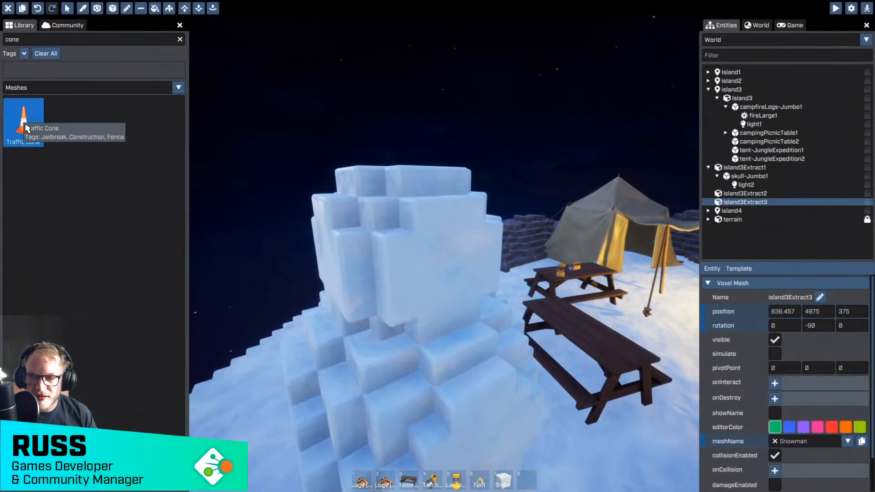
pyautogui.moveTo(26, 128); pyautogui.dragTo(398, 333)
pyautogui.moveTo(416, 327)
pyautogui.keyDown('ctrl'); pyautogui.mouseDown(button='right')
pyautogui.moveTo(445, 254)
pyautogui.moveTo(416, 326)
pyautogui.mouseUp(button='right'); pyautogui.keyUp('ctrl')
pyautogui.moveTo(444, 274); pyautogui.dragTo(439, 272)
# Step: Tilt the traffic cone hat freely to a rotation of about 12, -179, 4 degrees
pyautogui.press('e')
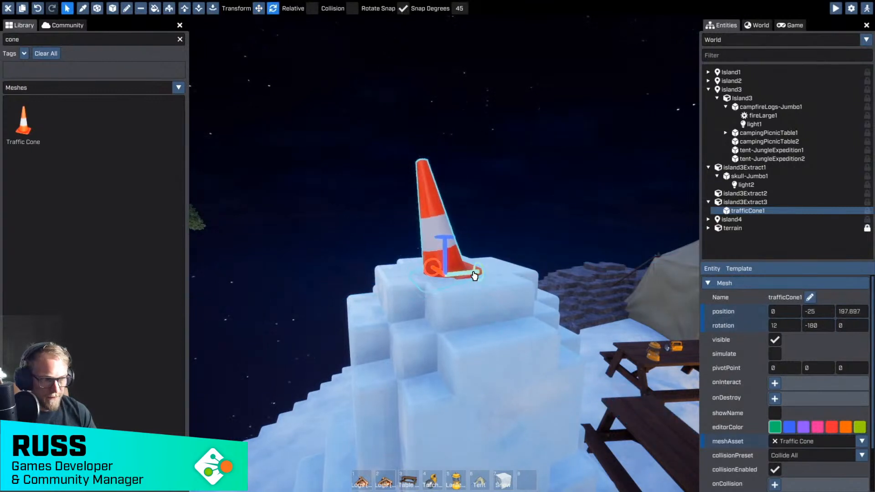
pyautogui.keyDown('ctrl'); pyautogui.moveTo(477, 275); pyautogui.dragTo(474, 273); pyautogui.keyUp('ctrl')
pyautogui.moveTo(474, 293); pyautogui.dragTo(455, 293, button='right')
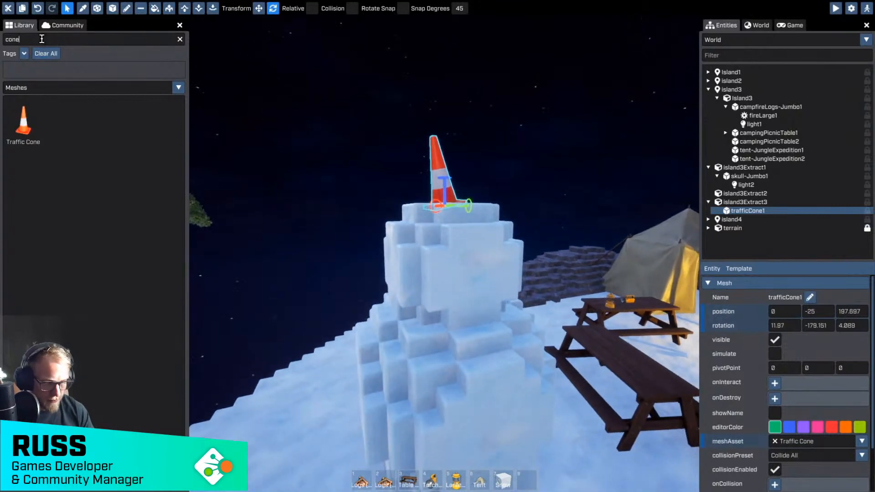
# Step: Place a Pumpkin mesh inside the snowman's head, rotated 90 degrees so its stalk sticks out as a nose
pyautogui.write('pum')
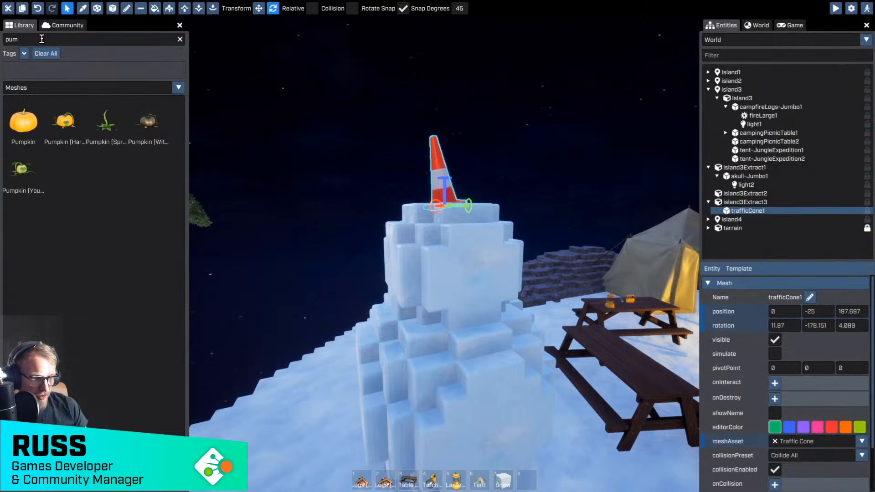
pyautogui.moveTo(20, 110); pyautogui.dragTo(469, 248)
pyautogui.press('w')
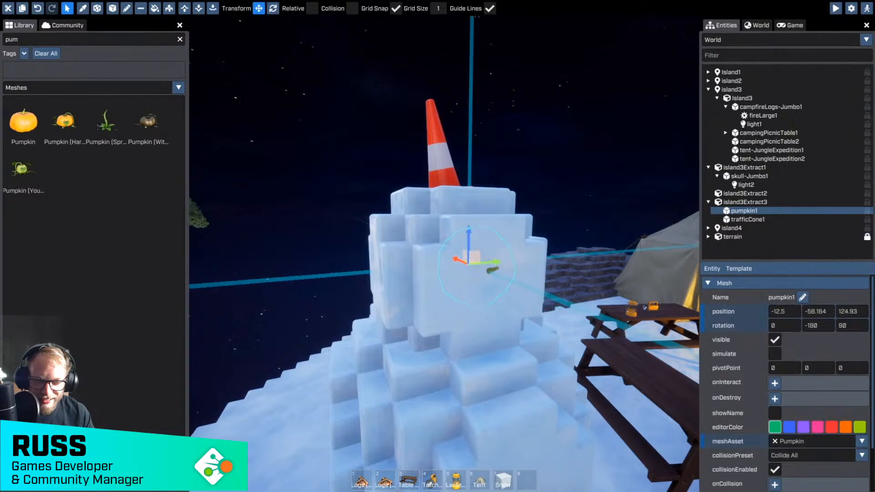
# Step: Lower the pumpkin nose on the snowman's face to a Z position of about 112
pyautogui.press('w')
pyautogui.moveTo(468, 247)
pyautogui.mouseDown(button='right')
pyautogui.moveTo(483, 244)
pyautogui.moveTo(469, 244)
pyautogui.mouseUp(button='right')
pyautogui.press('a')
pyautogui.moveTo(531, 235); pyautogui.dragTo(533, 258)
pyautogui.press('s')
pyautogui.moveTo(534, 258); pyautogui.dragTo(506, 258, button='right')
pyautogui.press('a')
pyautogui.press('d')
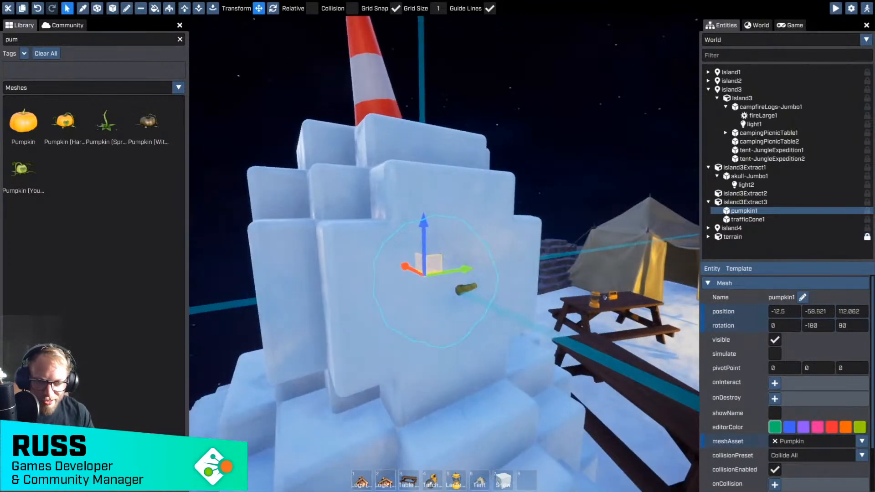
pyautogui.moveTo(413, 271); pyautogui.dragTo(412, 271)
pyautogui.press('d')
pyautogui.moveTo(412, 271); pyautogui.dragTo(369, 269, button='right')
pyautogui.press('s')
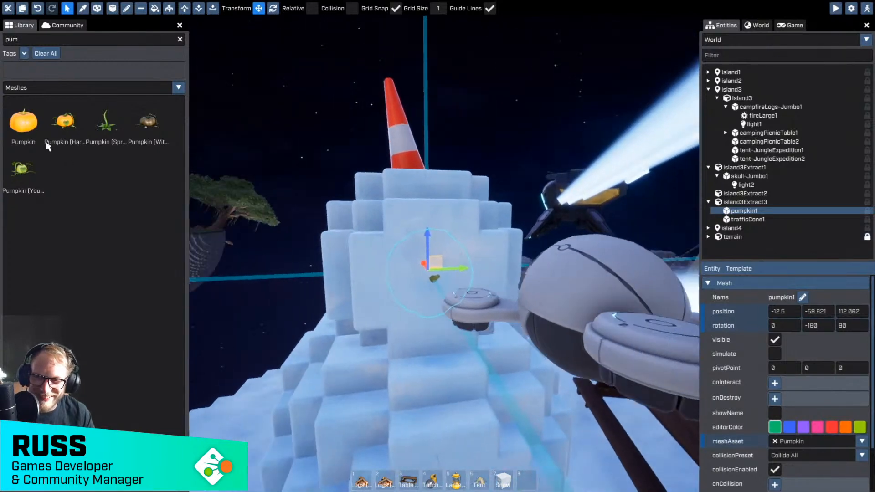
# Step: Find the jumbo potion bottle mesh and place it on the upper part of the snowman's face, turned to lie horizontally
pyautogui.click(31, 89)
pyautogui.click(39, 35)
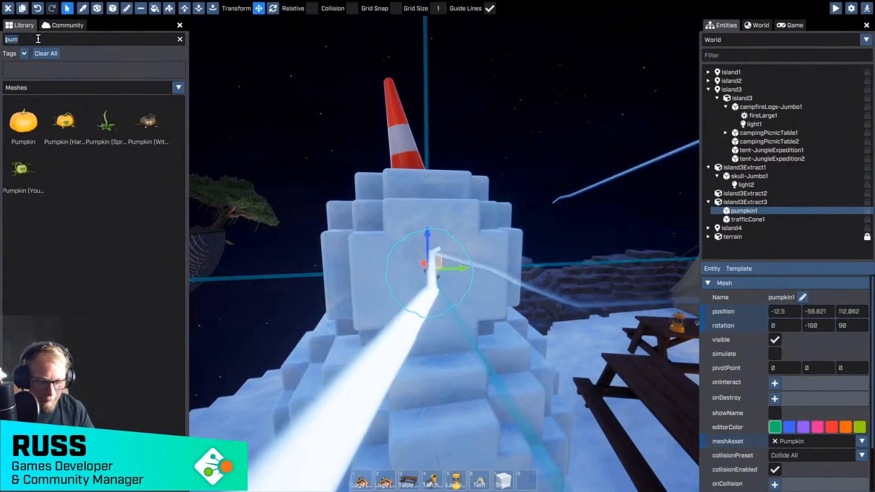
pyautogui.press('BackSpace')
pyautogui.press('BackSpace')
pyautogui.press('BackSpace')
pyautogui.write('bott')
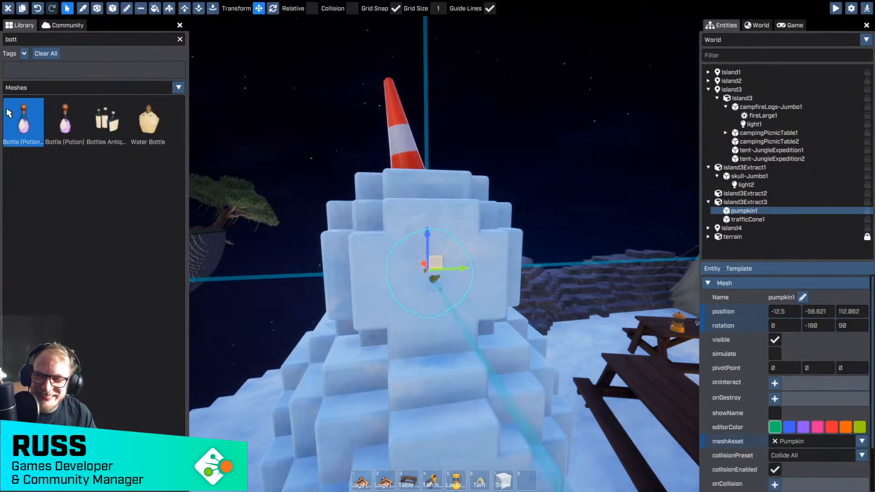
pyautogui.moveTo(16, 115); pyautogui.dragTo(421, 231)
pyautogui.press('e')
pyautogui.press('w')
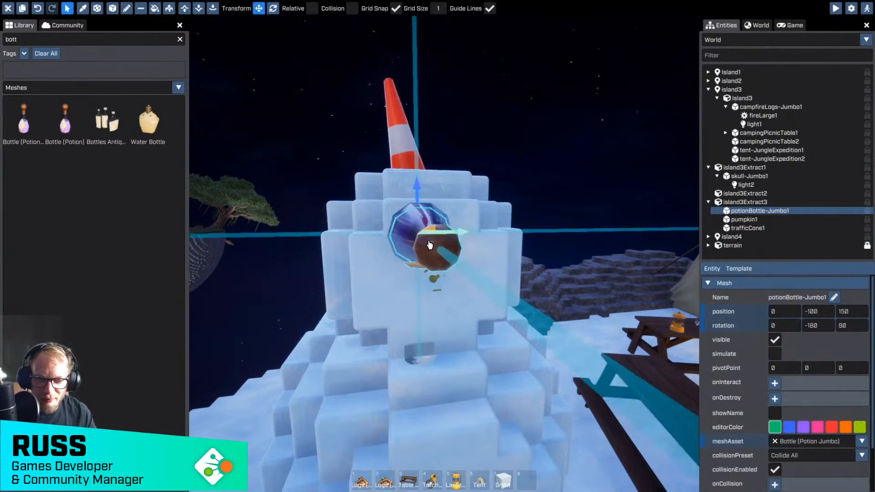
# Step: Push the jumbo potion bottle into the snowman's head so only its cork shows as the first eye
pyautogui.press('a')
pyautogui.moveTo(430, 245); pyautogui.dragTo(431, 256, button='right')
pyautogui.moveTo(424, 265); pyautogui.dragTo(402, 254)
pyautogui.press('w')
pyautogui.press('d')
pyautogui.moveTo(402, 254)
pyautogui.mouseDown(button='right')
pyautogui.moveTo(373, 253)
pyautogui.moveTo(395, 252)
pyautogui.mouseUp(button='right')
pyautogui.press('s')
# Step: Duplicate the potion bottle and place the copy as the second eye at about X -35, Y -16, Z 145
pyautogui.hotkey('ctrl', 'd')
pyautogui.keyDown('ctrl'); pyautogui.moveTo(389, 233); pyautogui.dragTo(436, 233); pyautogui.keyUp('ctrl')
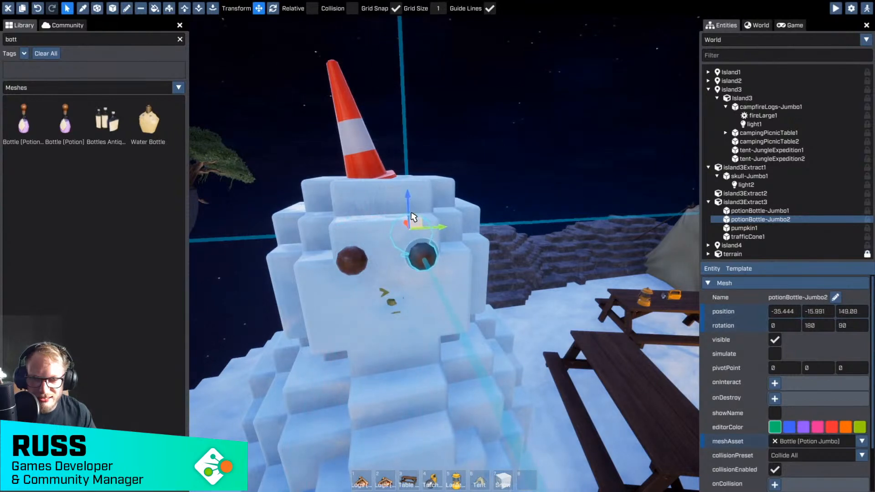
pyautogui.press('a')
pyautogui.moveTo(410, 245); pyautogui.dragTo(443, 256, button='right')
pyautogui.press('w')
pyautogui.press('w')
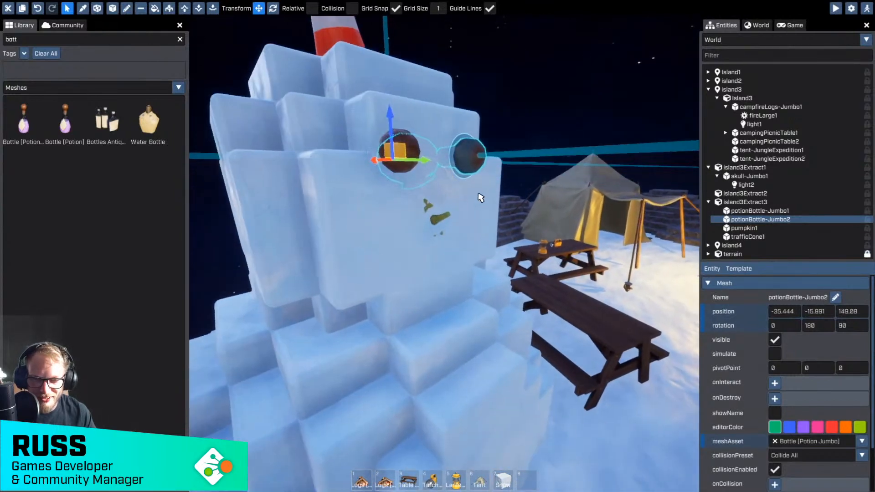
pyautogui.press('w')
pyautogui.press('s')
pyautogui.keyDown('ctrl'); pyautogui.moveTo(404, 157); pyautogui.dragTo(405, 164); pyautogui.keyUp('ctrl')
# Step: Place a Lemon (Rotten) mesh at one end of the snowman's mouth, at position 25, -100, 100 with a 180-degree Z rotation
pyautogui.moveTo(477, 261); pyautogui.dragTo(410, 217, button='right')
pyautogui.press('s')
pyautogui.press('d')
pyautogui.press('w')
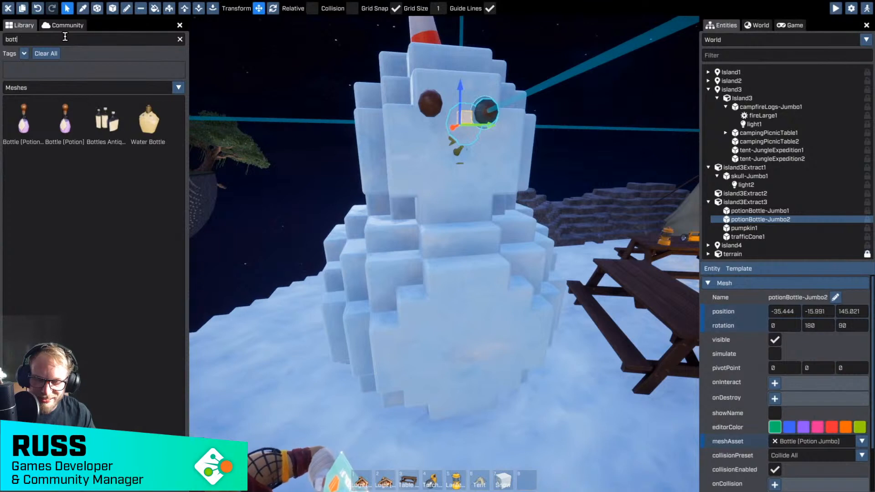
pyautogui.write('loe')
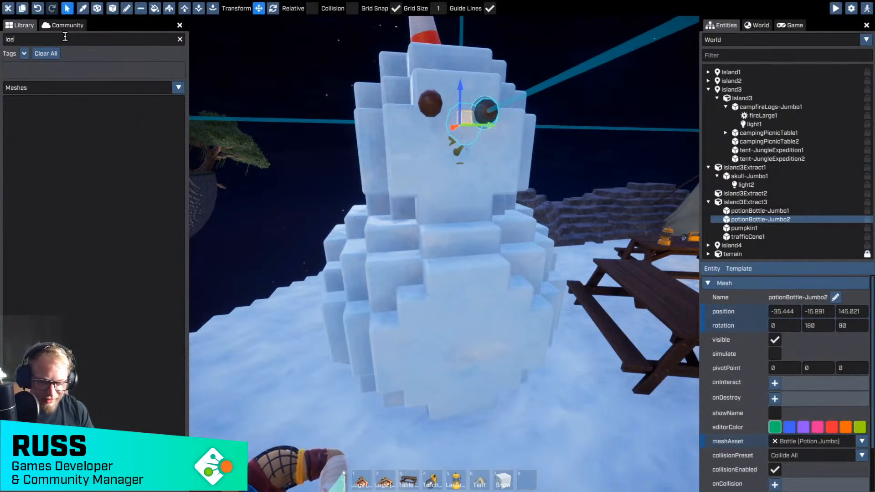
pyautogui.press('BackSpace')
pyautogui.press('BackSpace')
pyautogui.press('BackSpace')
pyautogui.write('emo')
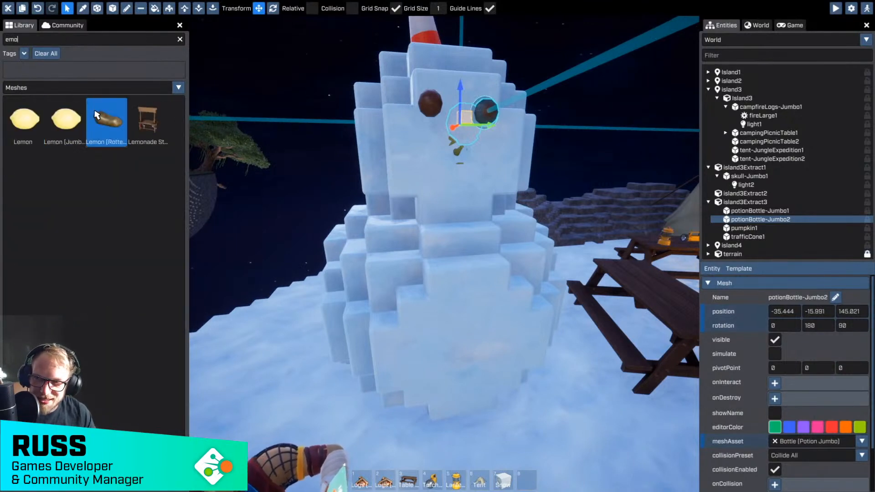
pyautogui.moveTo(105, 119); pyautogui.dragTo(441, 216)
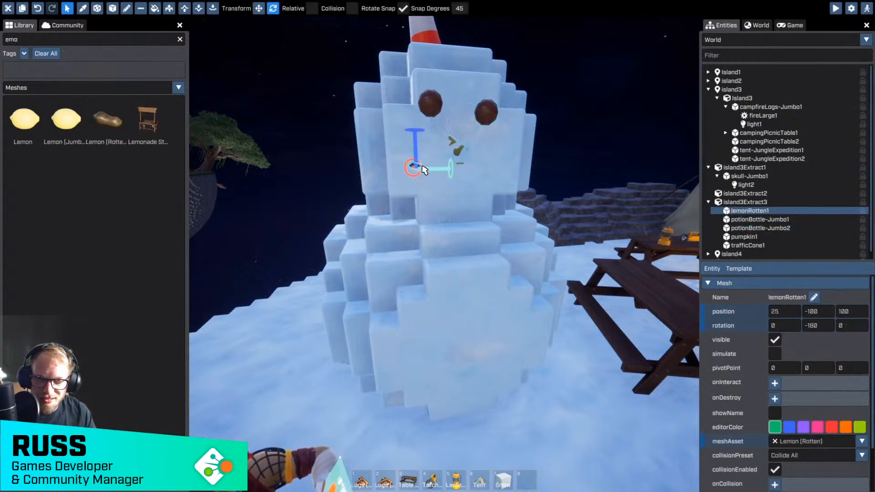
pyautogui.press('r')
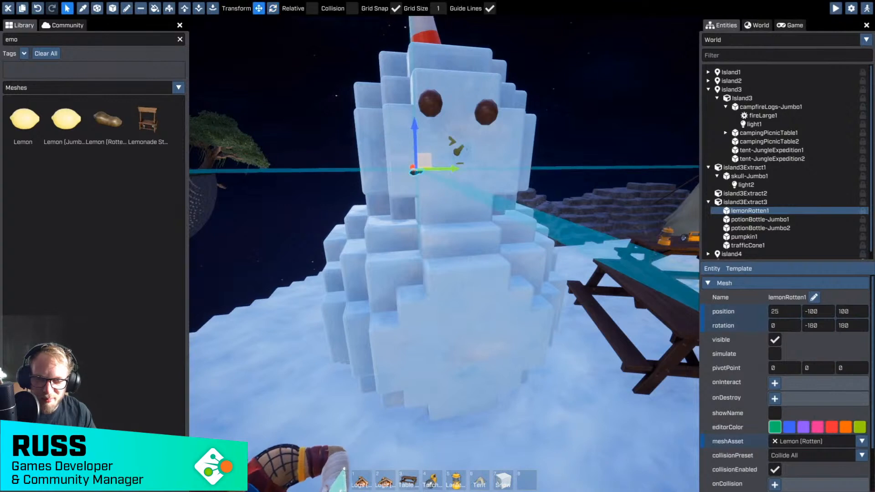
# Step: Nudge the rotten lemon against the snowman's face, to a Y position of about -100.5
pyautogui.press('w')
pyautogui.moveTo(349, 164); pyautogui.dragTo(423, 201, button='right')
pyautogui.press('a')
pyautogui.moveTo(444, 254); pyautogui.dragTo(472, 254, button='right')
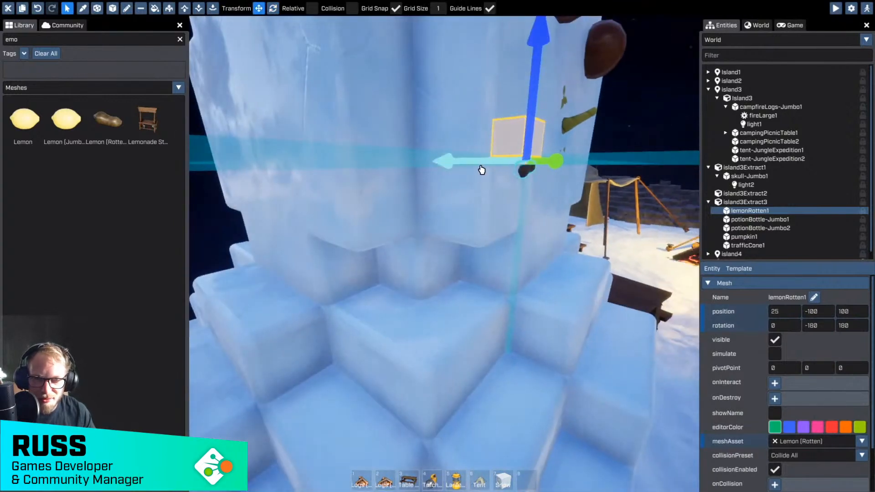
pyautogui.moveTo(481, 166); pyautogui.dragTo(483, 167)
# Step: Duplicate the rotten lemon four times and arrange the copies across the face as a smiling mouth
pyautogui.press('d')
pyautogui.moveTo(484, 167); pyautogui.dragTo(415, 181, button='right')
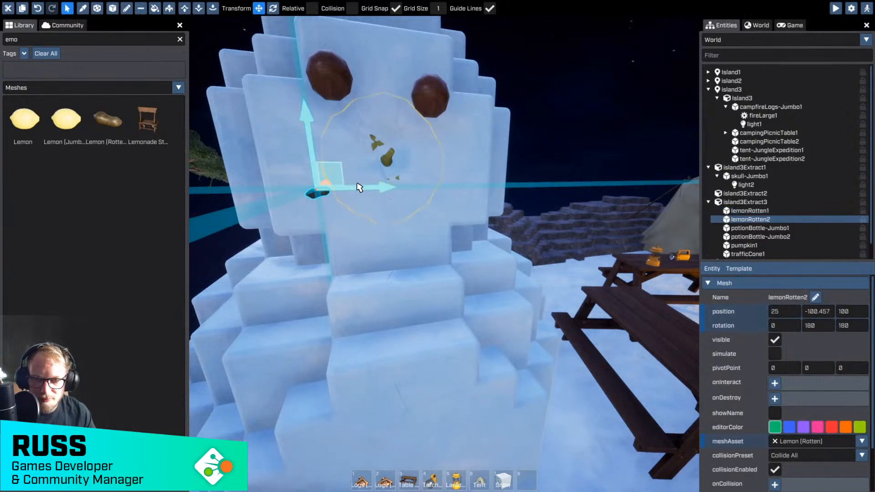
pyautogui.moveTo(359, 187); pyautogui.dragTo(476, 182)
pyautogui.hotkey('ctrl', 'd')
pyautogui.hotkey('ctrl', 'd')
pyautogui.hotkey('ctrl', 'd')
pyautogui.press('s')
pyautogui.moveTo(476, 182); pyautogui.dragTo(455, 173, button='right')
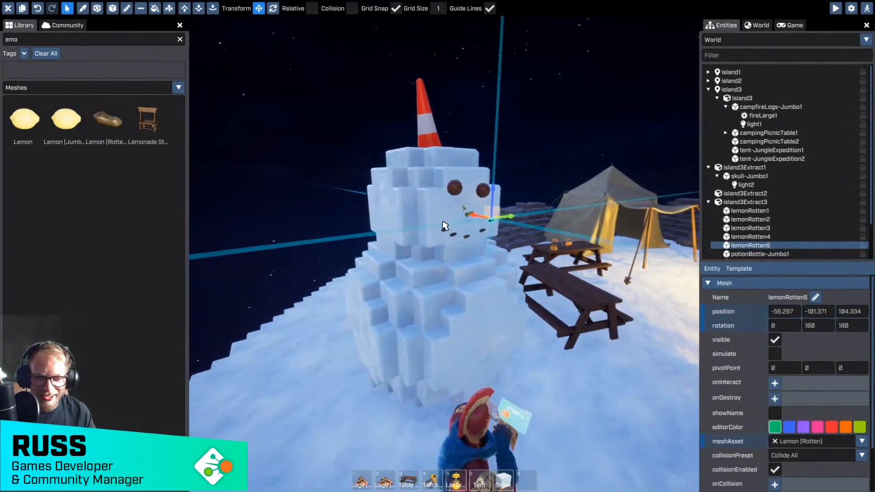
# Step: Find the Broomstick mesh and place it beside the snowman's body at position 112.5, 0, 25
pyautogui.scroll(4, 428, 220)
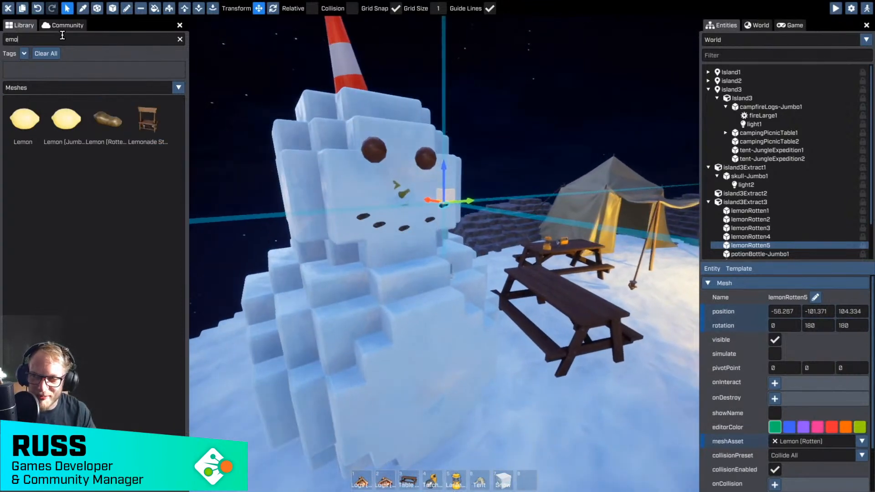
pyautogui.write('bru')
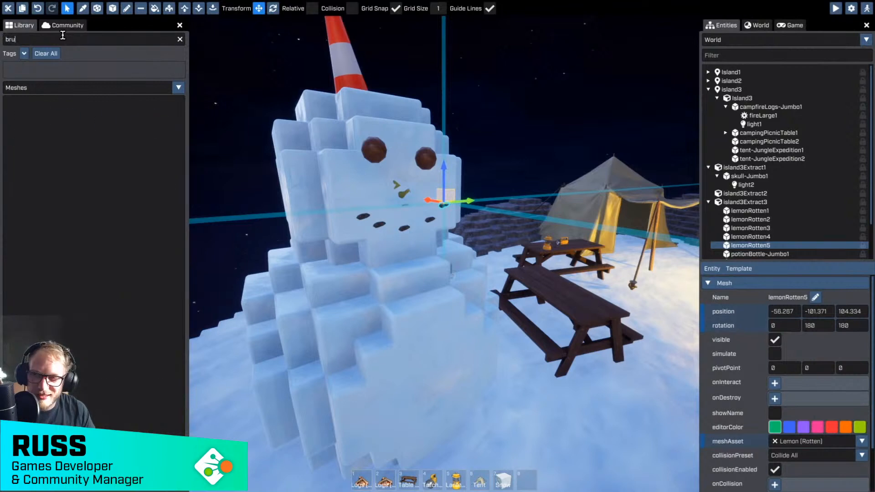
pyautogui.press('BackSpace')
pyautogui.write('ro')
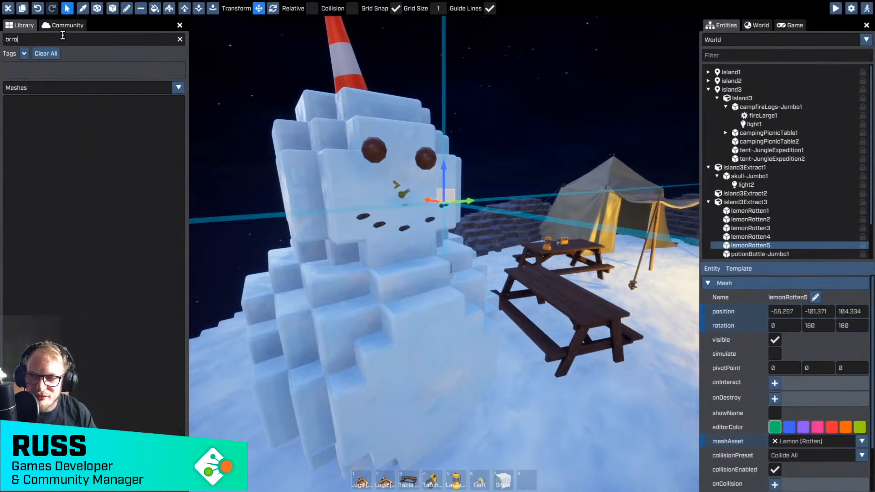
pyautogui.press('BackSpace')
pyautogui.press('BackSpace')
pyautogui.write('o')
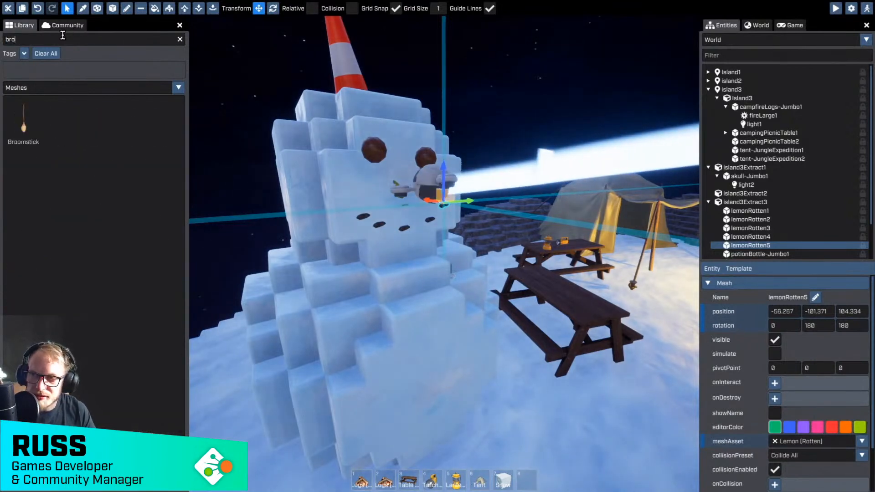
pyautogui.write('o')
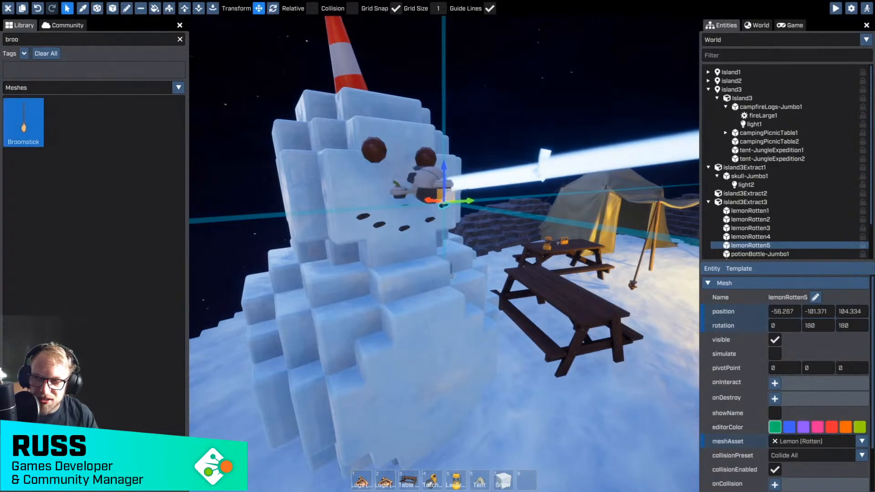
pyautogui.click(24, 125)
pyautogui.press('a')
pyautogui.click(378, 276)
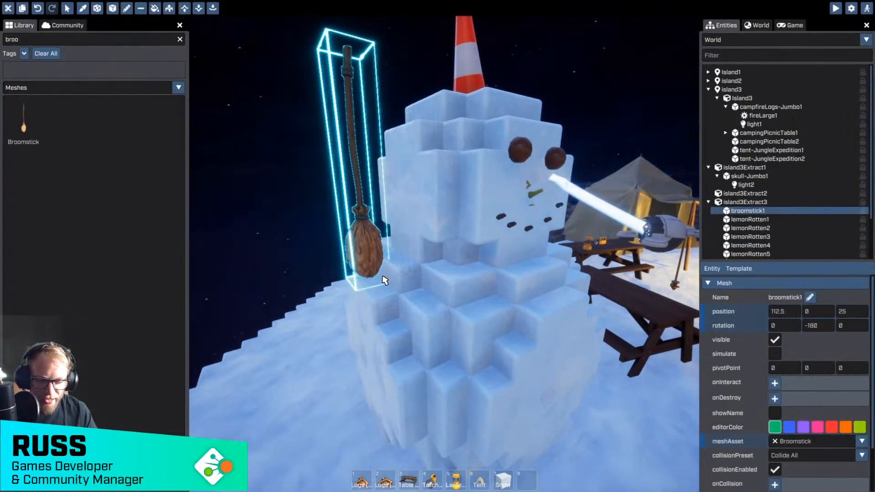
# Step: Tilt the broomstick to 38 degrees and sink its bristles into the snowman's body so the handle forms an arm
pyautogui.moveTo(349, 273); pyautogui.dragTo(427, 315)
pyautogui.press('w')
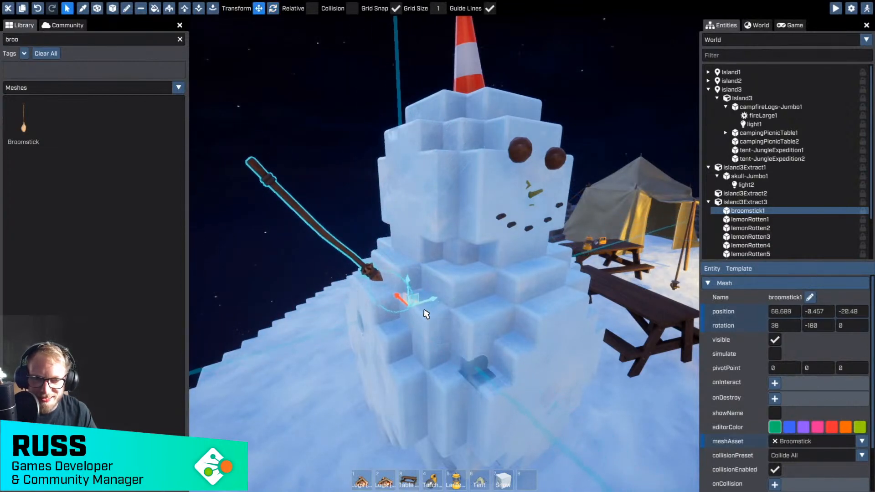
pyautogui.press('s')
pyautogui.moveTo(426, 315); pyautogui.dragTo(428, 321, button='right')
# Step: Duplicate the broomstick arm, rotate the copy to -52 degrees and fit it into the opposite side of the snowman
pyautogui.hotkey('ctrl', 'd')
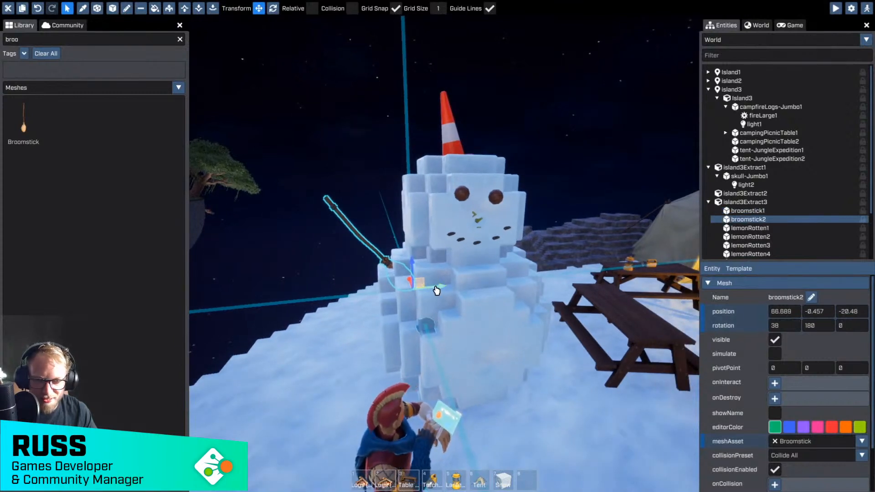
pyautogui.moveTo(437, 291); pyautogui.dragTo(461, 276)
pyautogui.press('e')
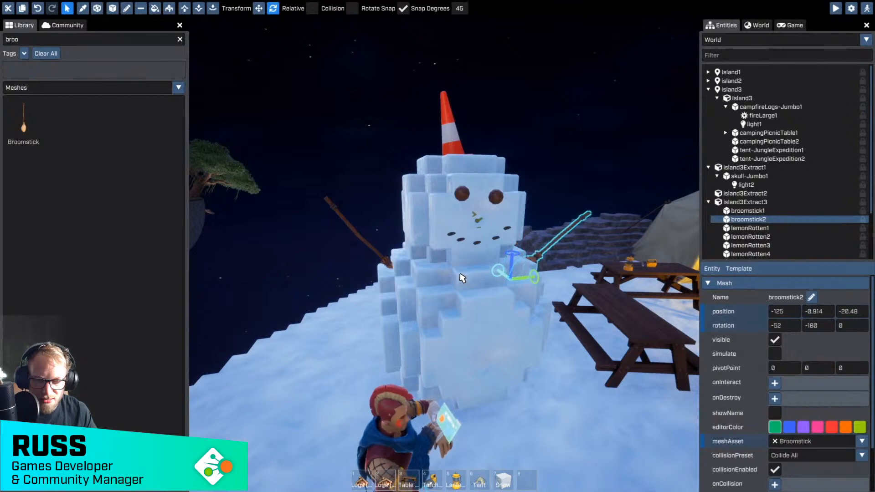
pyautogui.press('d')
pyautogui.moveTo(461, 276); pyautogui.dragTo(468, 296, button='right')
pyautogui.press('w')
pyautogui.moveTo(473, 286); pyautogui.dragTo(438, 285)
# Step: Select the snowman's voxel mesh and examine the decorated figure from several angles
pyautogui.click(446, 332)
pyautogui.press('s')
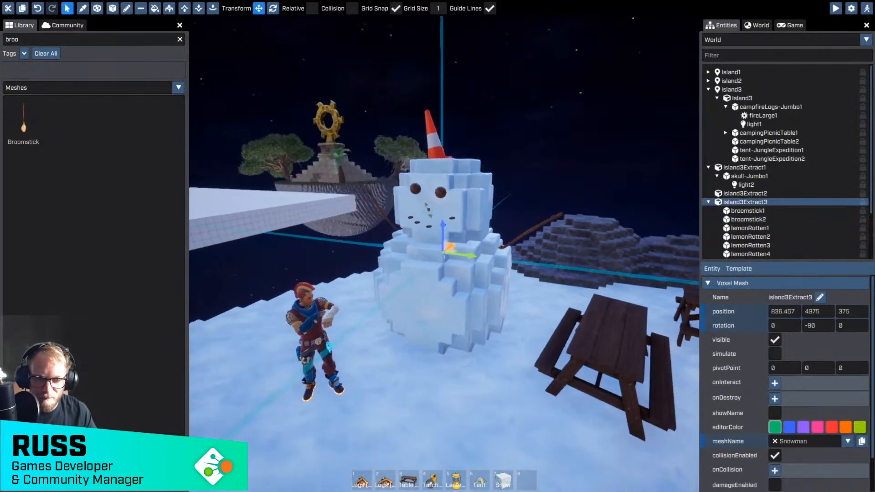
pyautogui.press('a')
pyautogui.moveTo(447, 332)
pyautogui.mouseDown(button='right')
pyautogui.moveTo(512, 334)
pyautogui.moveTo(437, 333)
pyautogui.mouseUp(button='right')
pyautogui.press('w')
pyautogui.press('w')
pyautogui.press('d')
pyautogui.press('s')
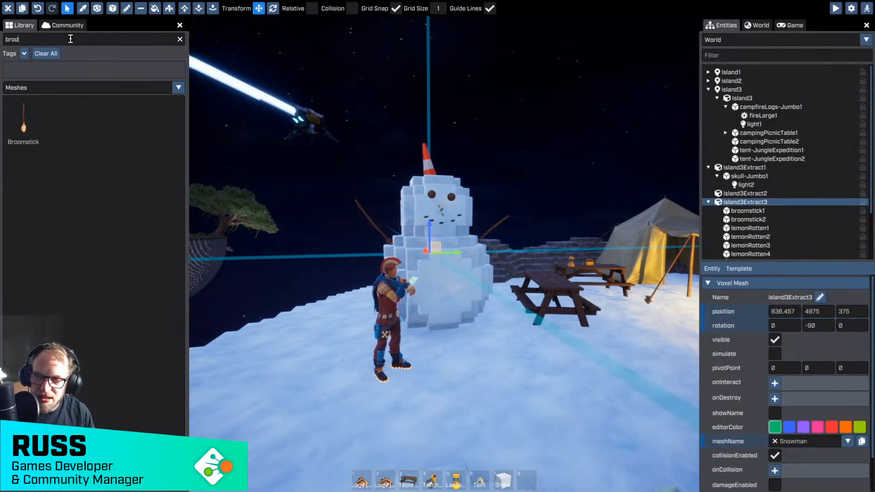
# Step: Search the mesh library for "carr" and "corn" and clear the filter
pyautogui.press('BackSpace')
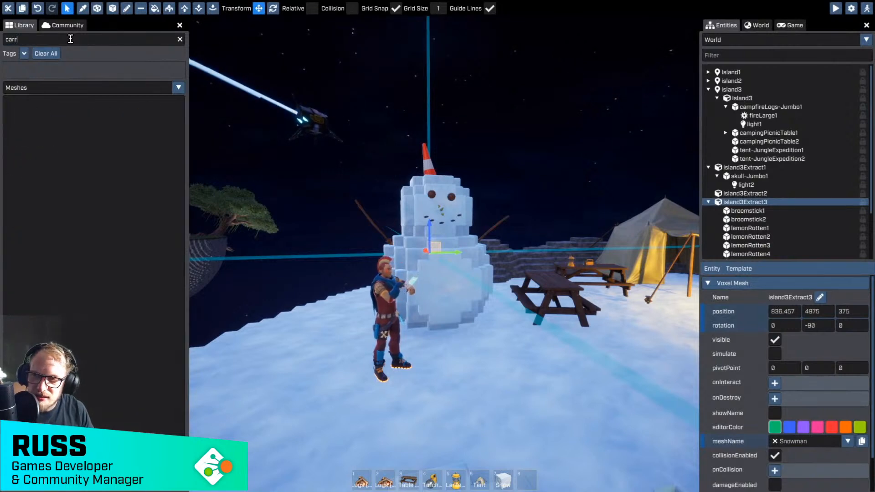
pyautogui.write('corn')
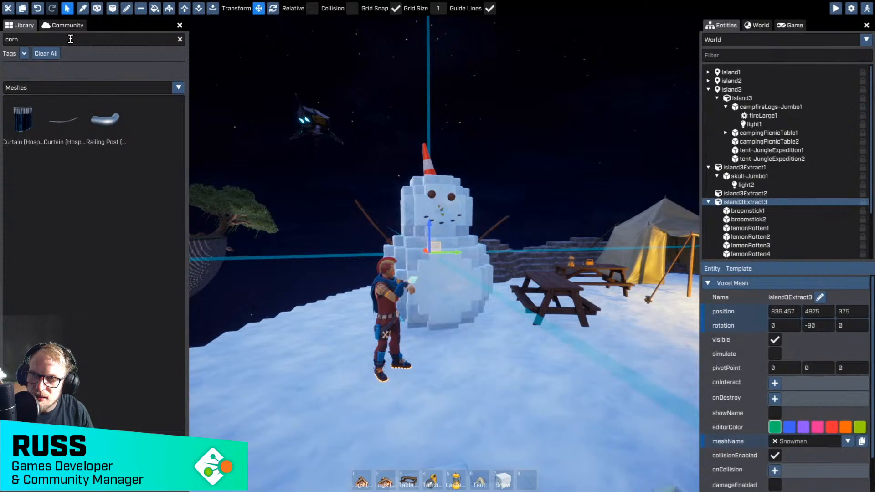
pyautogui.press('BackSpace')
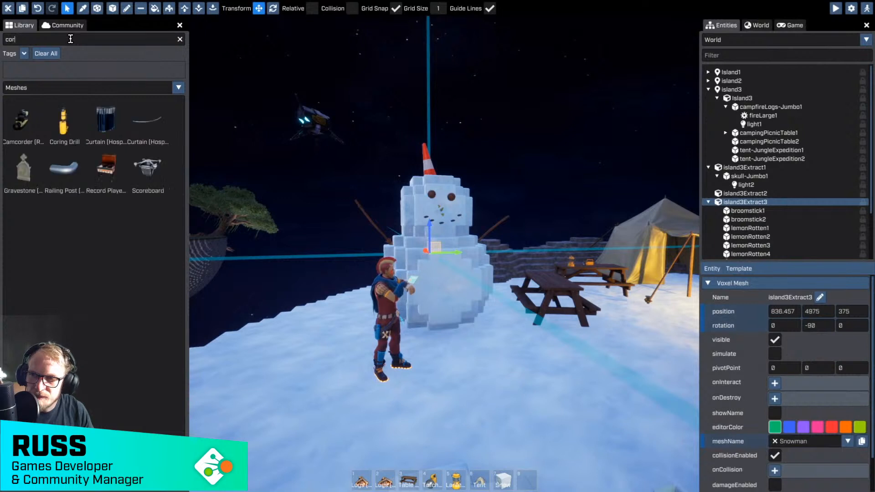
pyautogui.press('BackSpace')
pyautogui.press('BackSpace')
pyautogui.press('BackSpace')
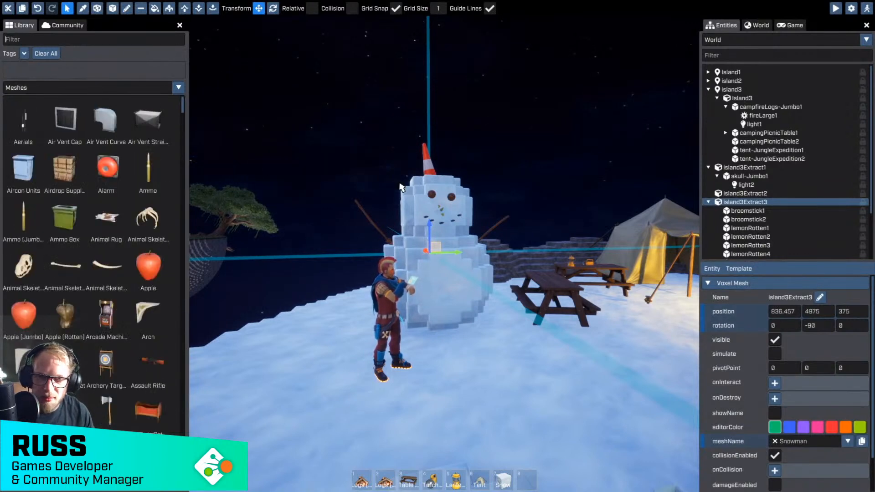
# Step: Delete the pumpkin above the snowman's head
pyautogui.press('w')
pyautogui.moveTo(401, 187); pyautogui.dragTo(414, 231, button='right')
pyautogui.click(484, 252)
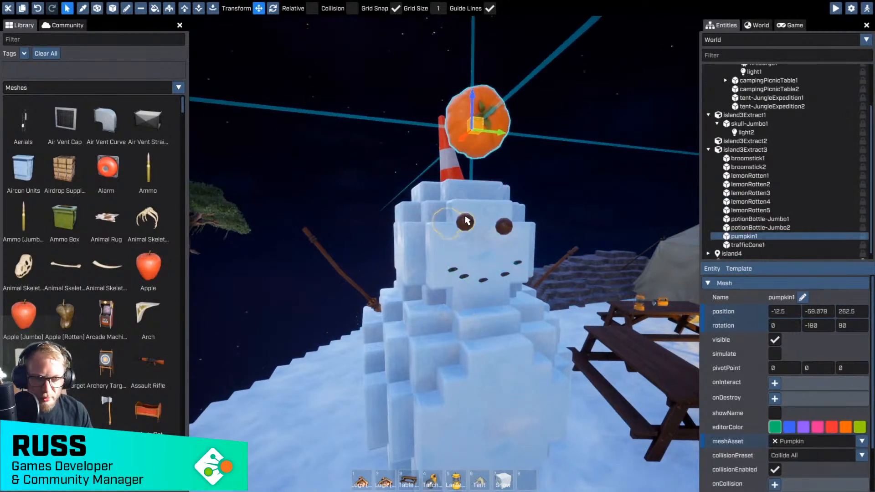
# Step: Move the traffic cone from the snowman's head to its face and rotate it to point outward as a nose
pyautogui.click(453, 171)
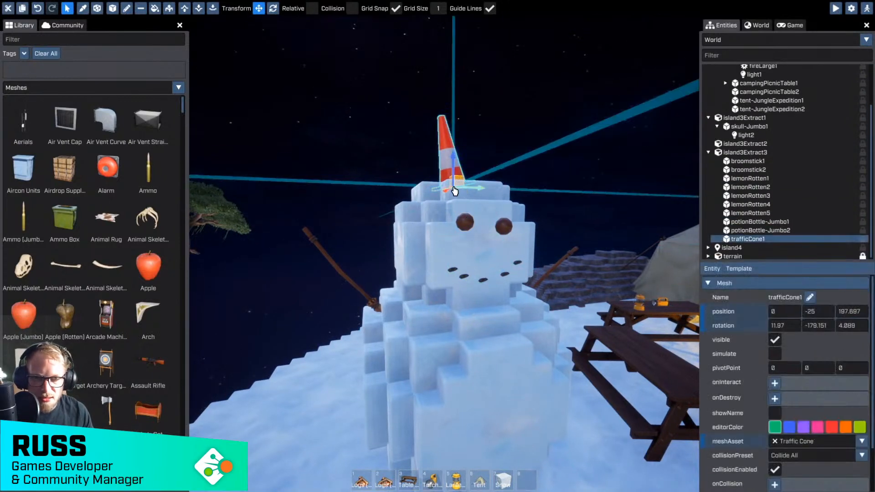
pyautogui.moveTo(450, 196); pyautogui.dragTo(501, 246)
pyautogui.press('r')
pyautogui.press('r')
pyautogui.click(553, 242)
pyautogui.moveTo(552, 243); pyautogui.dragTo(504, 238, button='right')
pyautogui.press('d')
pyautogui.press('a')
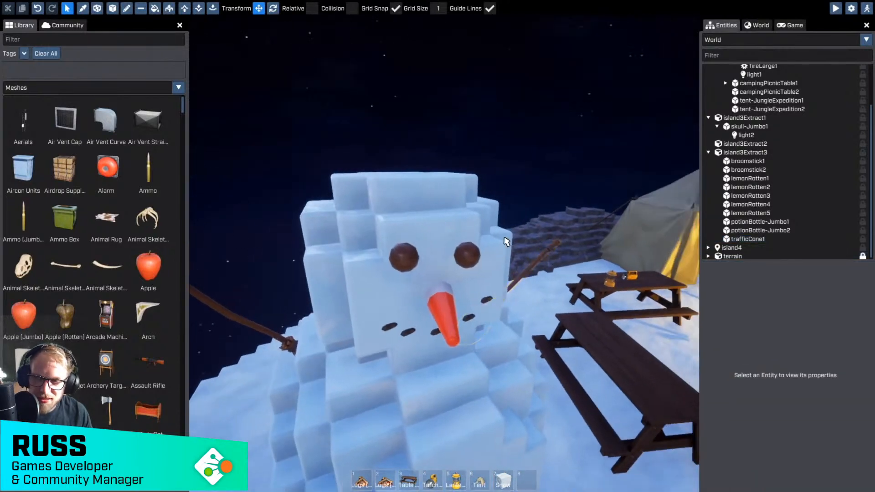
# Step: Find the Cauldron mesh in the library, place it on the snowman's head and flip it over
pyautogui.press('s')
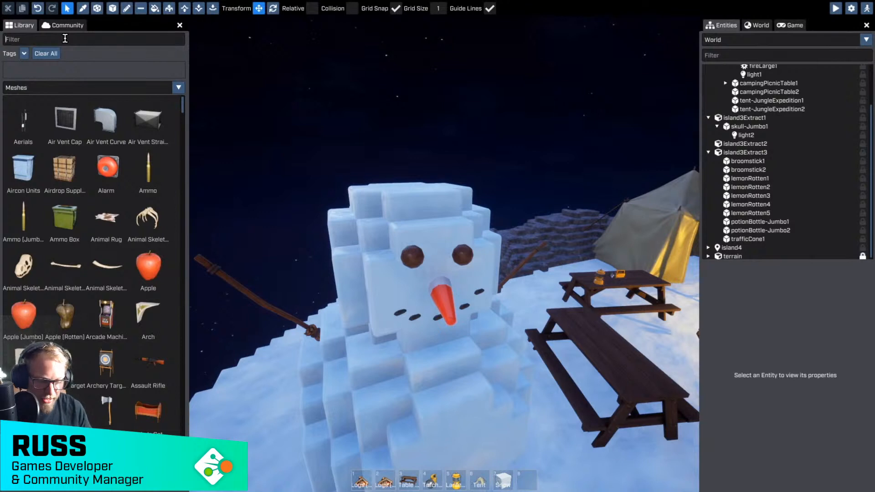
pyautogui.write('cau')
pyautogui.moveTo(34, 127); pyautogui.dragTo(495, 194)
pyautogui.press('r')
pyautogui.press('w')
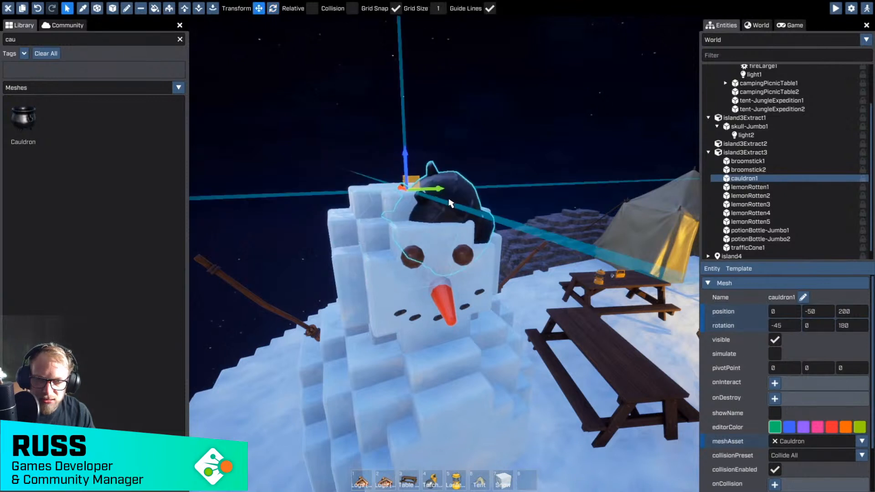
# Step: Raise the cauldron to a height of about 245 and level it upside down at rotation 0, 0, -180
pyautogui.moveTo(407, 156); pyautogui.dragTo(409, 132)
pyautogui.press('r')
pyautogui.press('w')
pyautogui.moveTo(463, 170)
pyautogui.mouseDown(button='right')
pyautogui.moveTo(463, 214)
pyautogui.moveTo(438, 191)
pyautogui.moveTo(462, 170)
pyautogui.mouseUp(button='right')
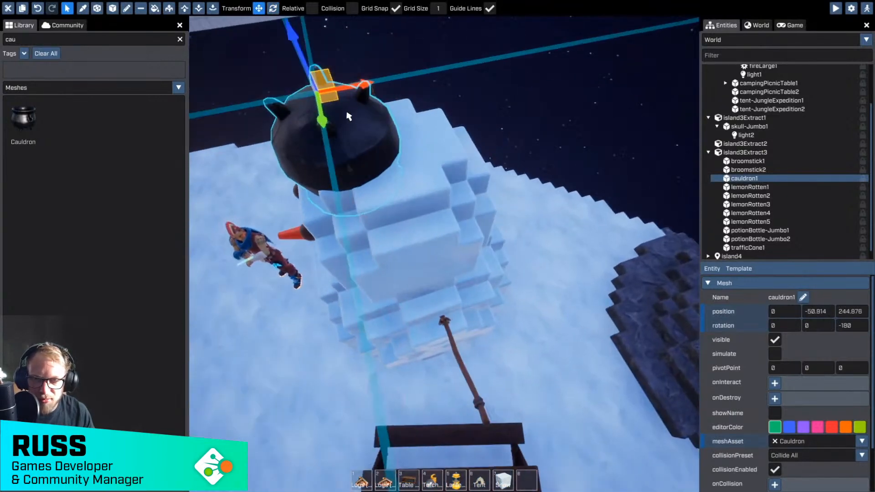
# Step: Turn off grid snapping and centre the cauldron hat on the snowman's head at about -10.5, -12.9
pyautogui.press('g')
pyautogui.moveTo(338, 94); pyautogui.dragTo(392, 93)
pyautogui.press('g')
pyautogui.moveTo(392, 93); pyautogui.dragTo(462, 165, button='right')
pyautogui.click(468, 260)
pyautogui.moveTo(470, 265)
pyautogui.mouseDown(button='right')
pyautogui.moveTo(444, 254)
pyautogui.moveTo(473, 254)
pyautogui.mouseUp(button='right')
pyautogui.click(471, 157)
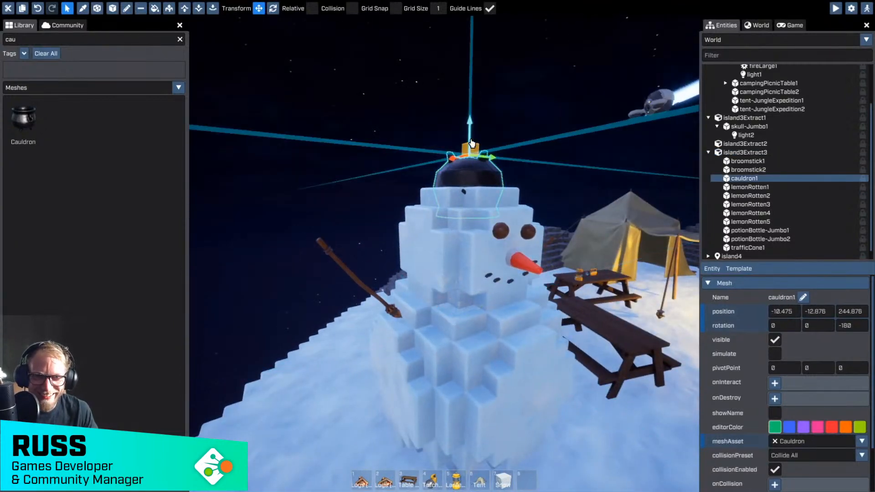
pyautogui.click(520, 183)
# Step: Rotate the whole snowman about its vertical axis to about -120 degrees
pyautogui.moveTo(520, 184); pyautogui.dragTo(527, 207, button='right')
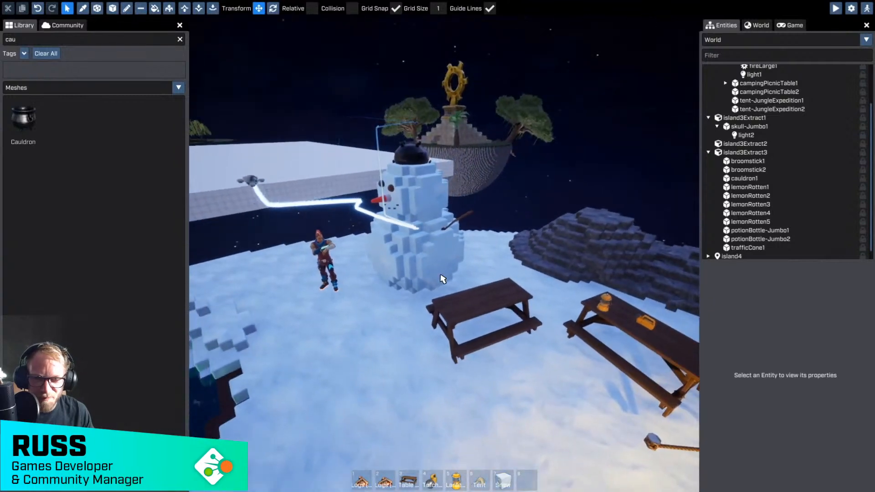
pyautogui.click(427, 267)
pyautogui.press('r')
pyautogui.moveTo(418, 206); pyautogui.dragTo(427, 222)
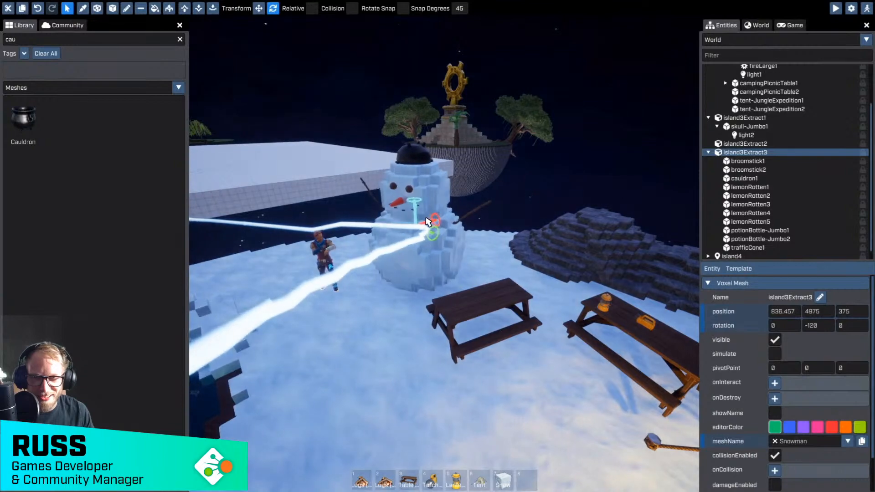
pyautogui.click(352, 353)
# Step: Survey the snowy campsite island with its snowman, tents, picnic tables and frozen pond
pyautogui.moveTo(352, 354); pyautogui.dragTo(201, 360, button='right')
pyautogui.hotkey('shift', 'w')
pyautogui.moveTo(444, 254); pyautogui.dragTo(647, 243, button='right')
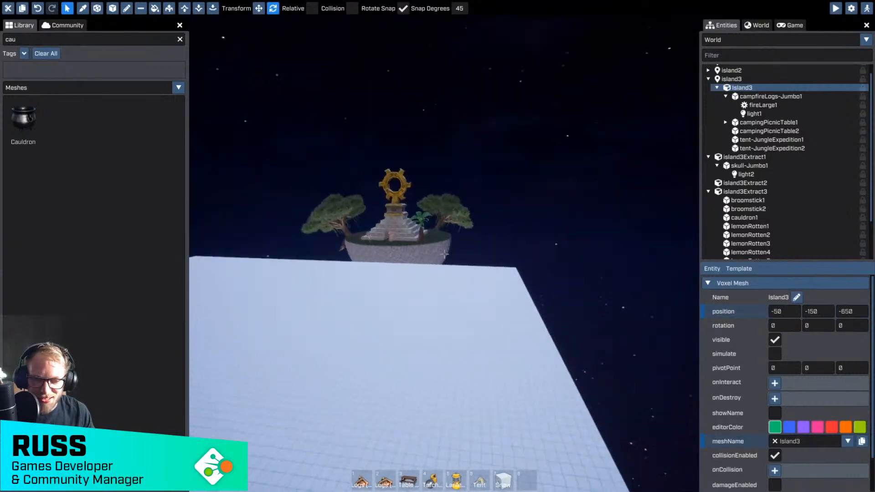
pyautogui.moveTo(445, 254); pyautogui.dragTo(569, 250, button='right')
pyautogui.moveTo(444, 254); pyautogui.dragTo(496, 236, button='right')
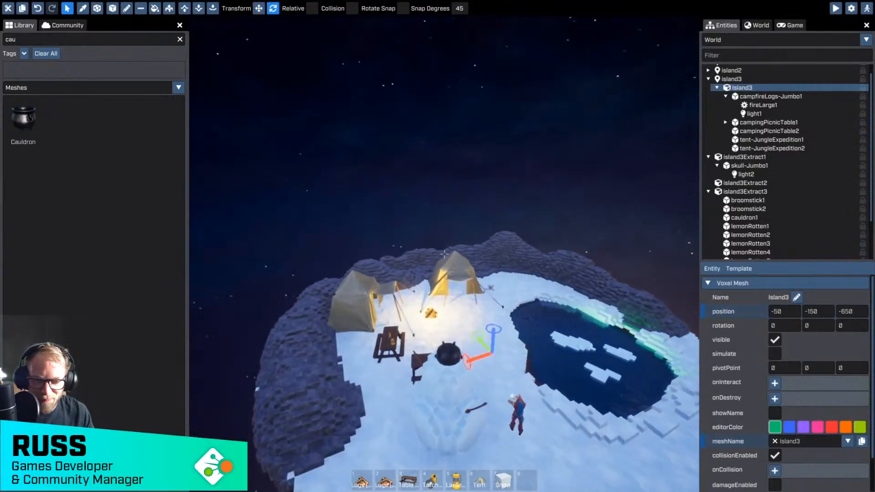
pyautogui.moveTo(444, 254); pyautogui.dragTo(538, 251, button='right')
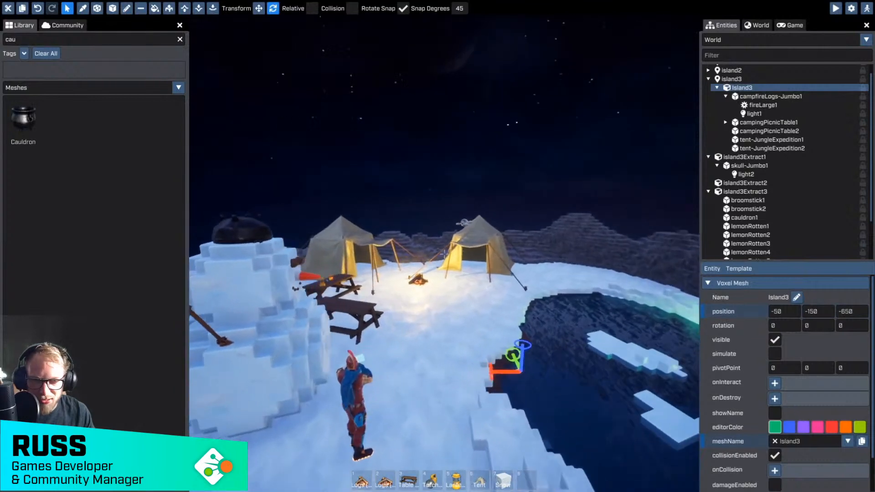
pyautogui.press('d')
pyautogui.moveTo(445, 254); pyautogui.dragTo(339, 203, button='right')
pyautogui.press('w')
# Step: Hide the editor interface and examine the stepped temple island with its golden ring and trees
pyautogui.press('F11')
pyautogui.moveTo(363, 365); pyautogui.dragTo(365, 356, button='right')
pyautogui.press('w')
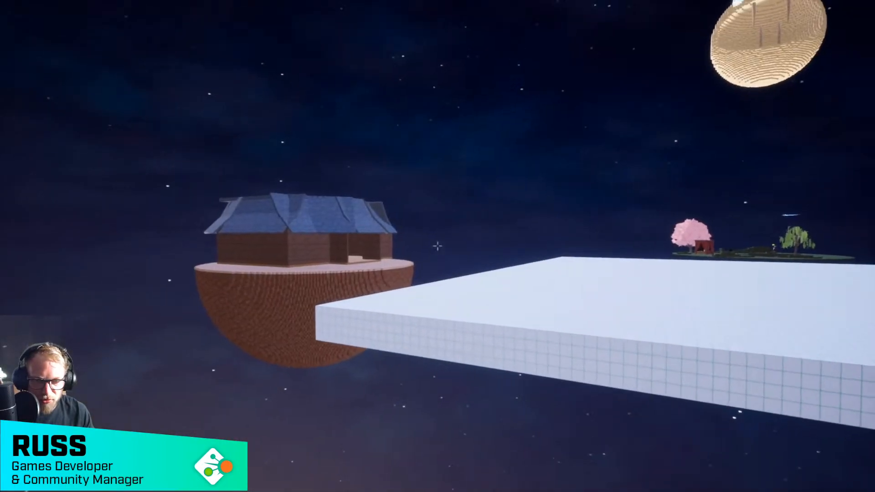
pyautogui.press('w')
pyautogui.moveTo(438, 246); pyautogui.dragTo(652, 244, button='right')
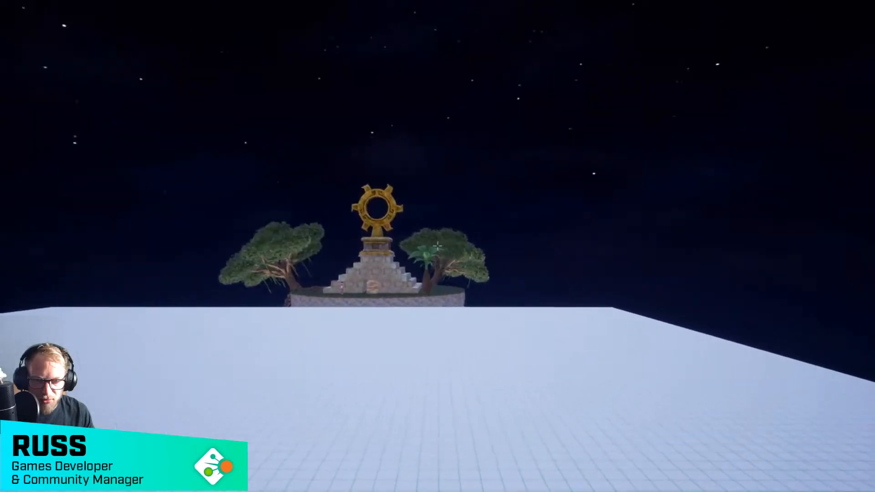
pyautogui.press('w')
pyautogui.moveTo(437, 246); pyautogui.dragTo(392, 246, button='right')
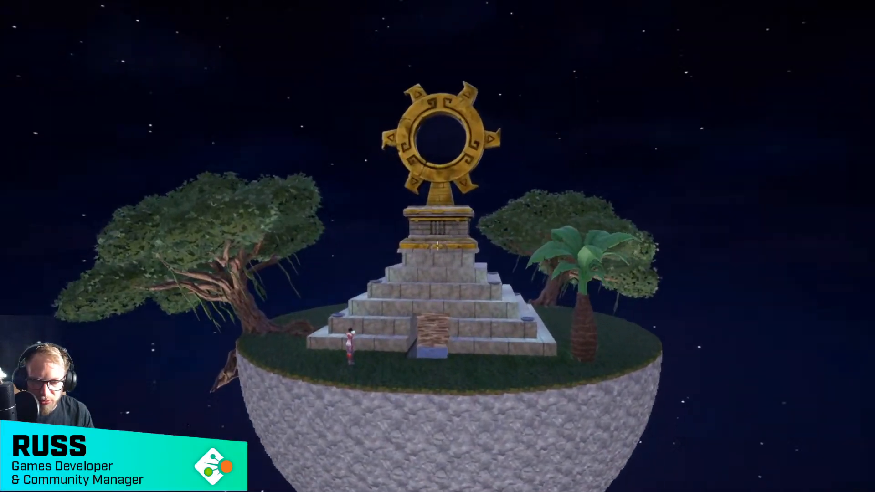
pyautogui.press('w')
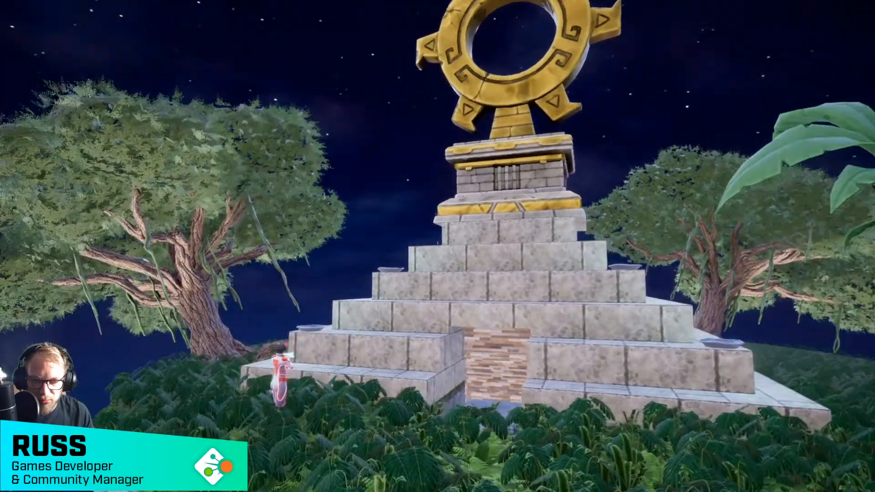
pyautogui.press('w')
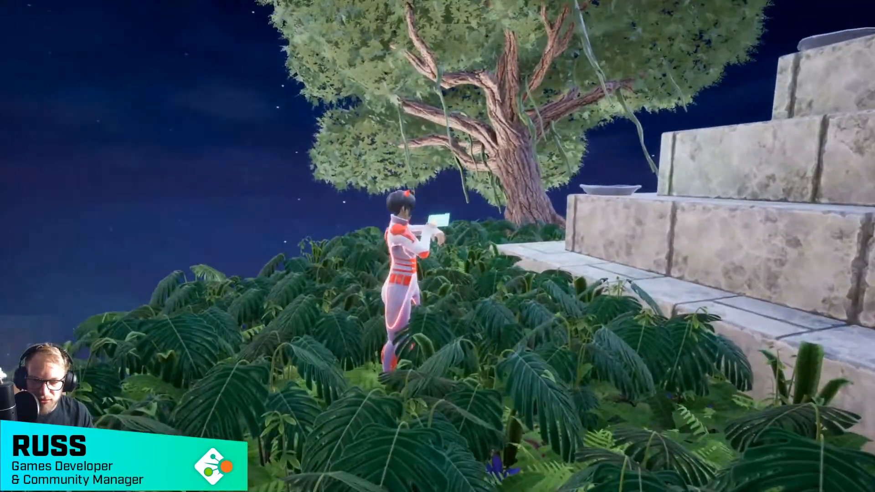
pyautogui.press('d')
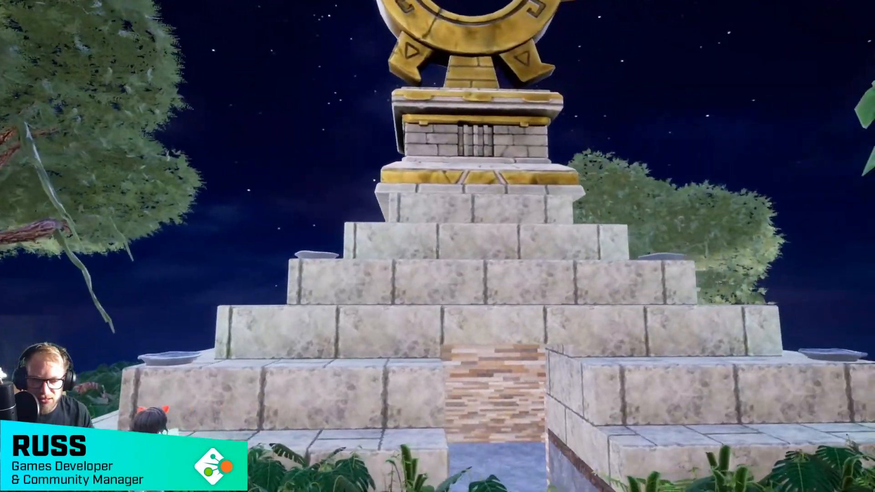
pyautogui.press('d')
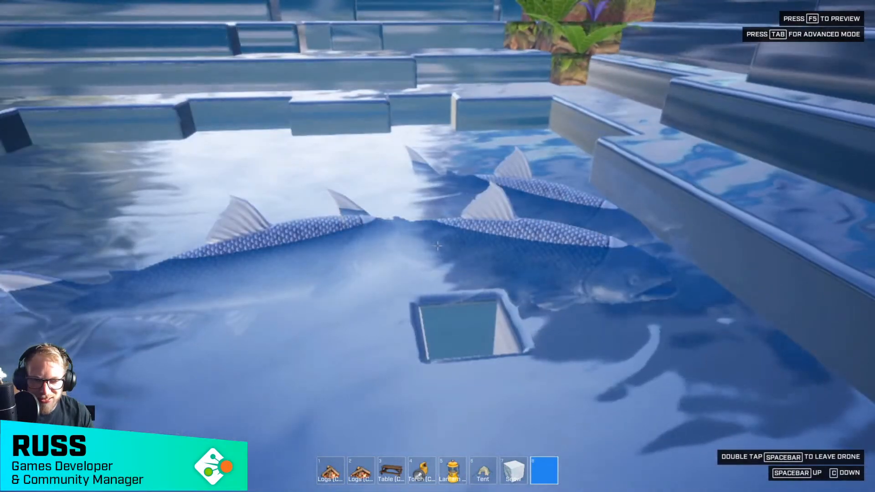
# Step: Examine the fish pond and the blossom-tree garden, continuing over to the blue-roofed wooden house
pyautogui.press('w')
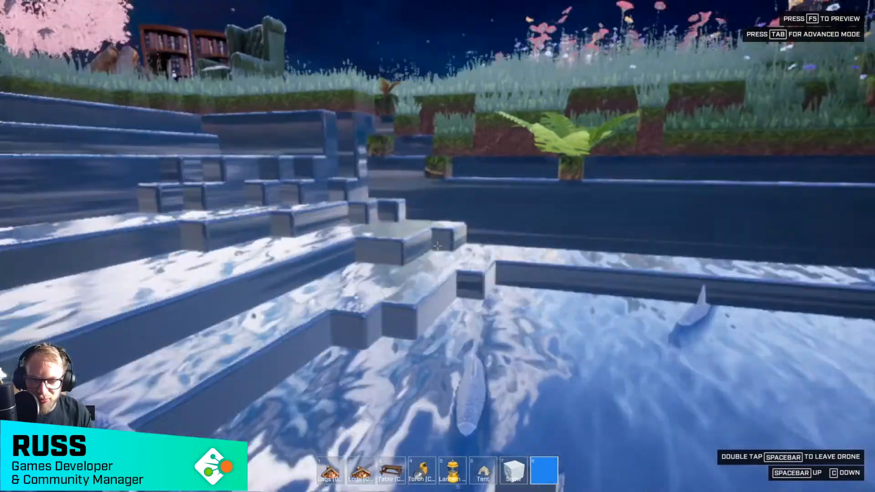
pyautogui.press('space')
pyautogui.press('w')
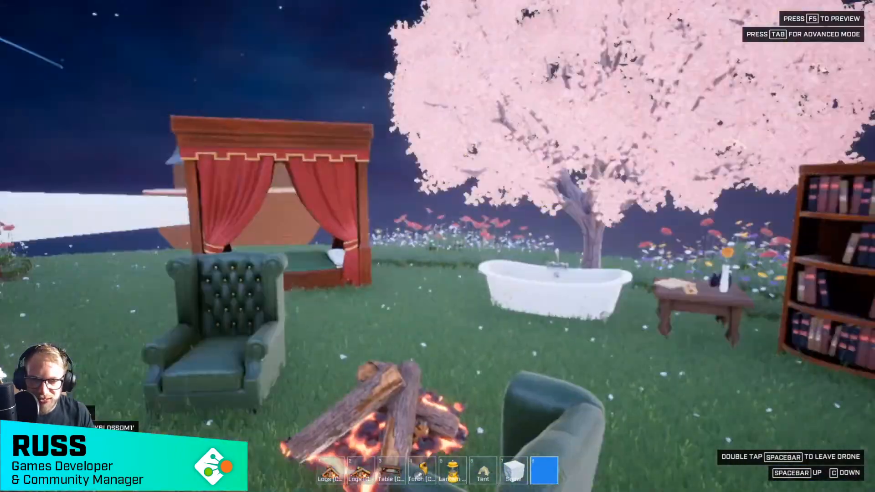
pyautogui.press('w')
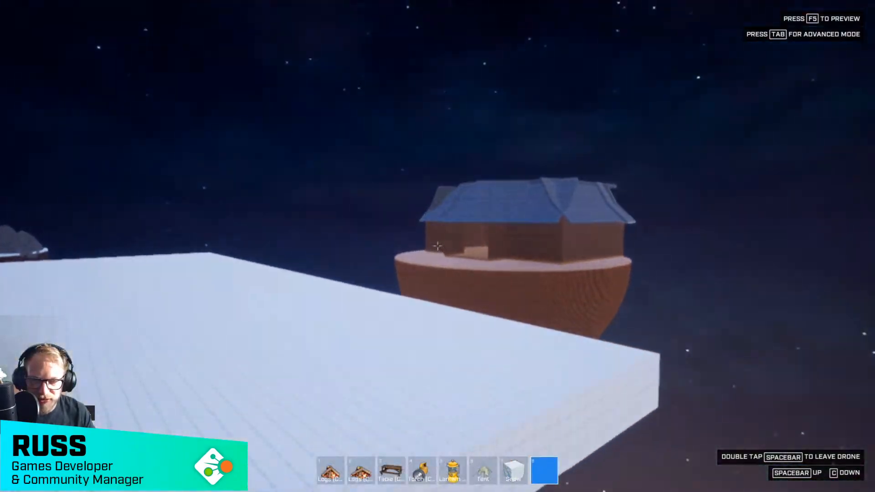
pyautogui.press('w')
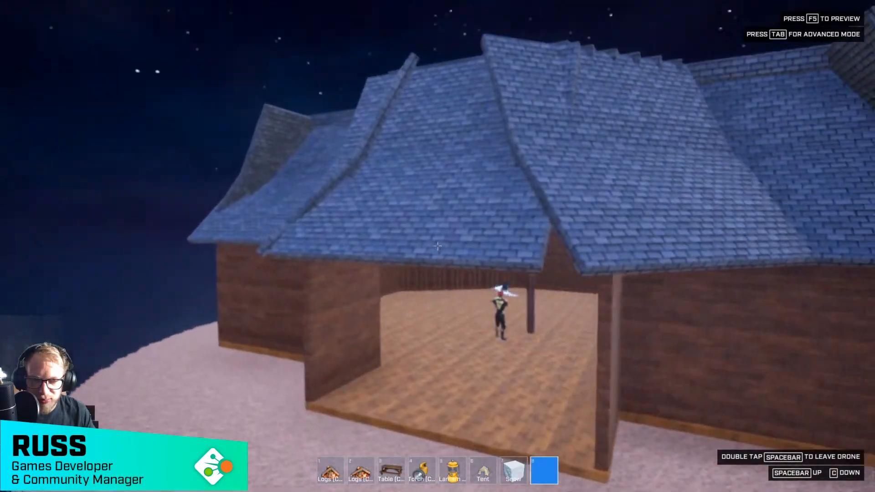
pyautogui.press('w')
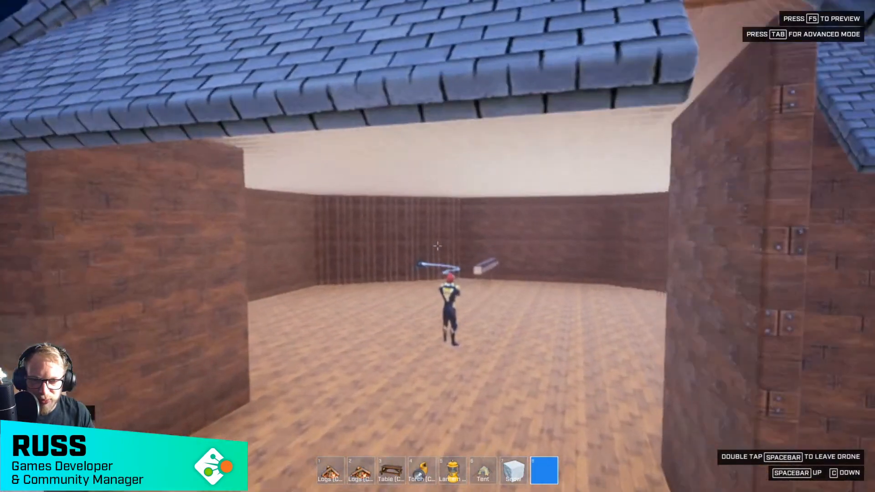
pyautogui.press('w')
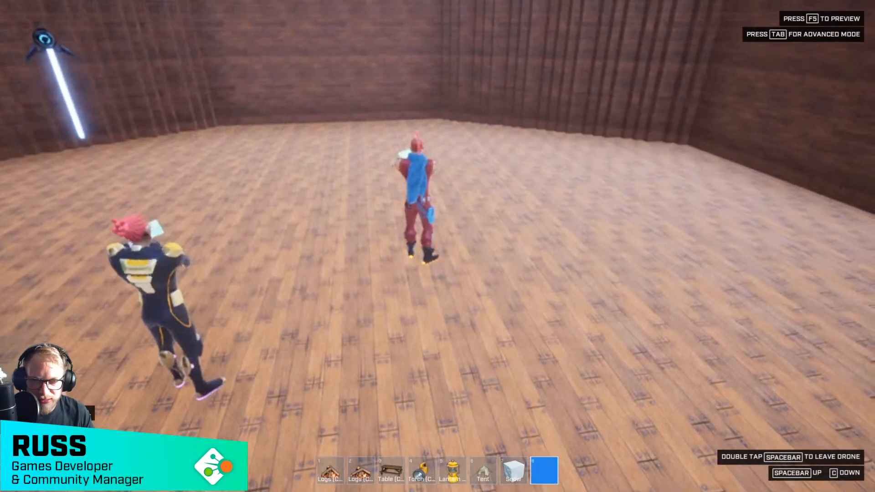
# Step: Leave the drone and examine the wooden house's interior, walls, roof and surroundings on foot
pyautogui.press('Tab')
pyautogui.press('Tab')
pyautogui.press('space')
pyautogui.press('space')
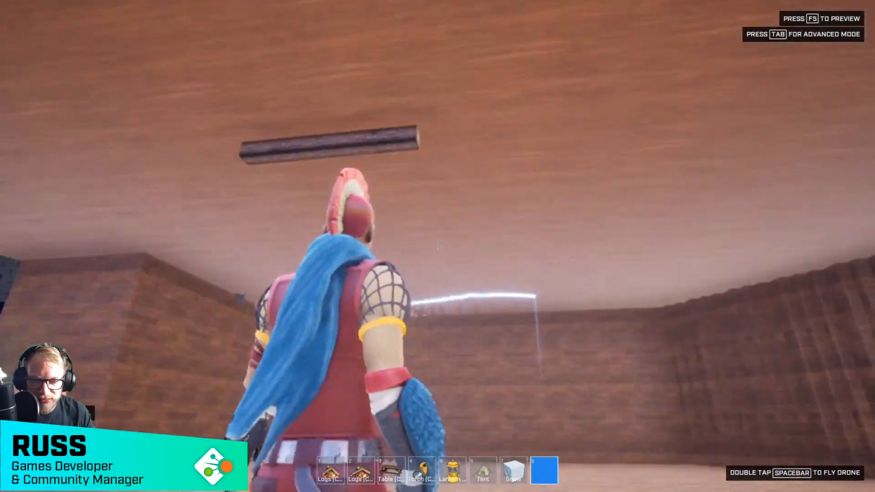
pyautogui.press('w')
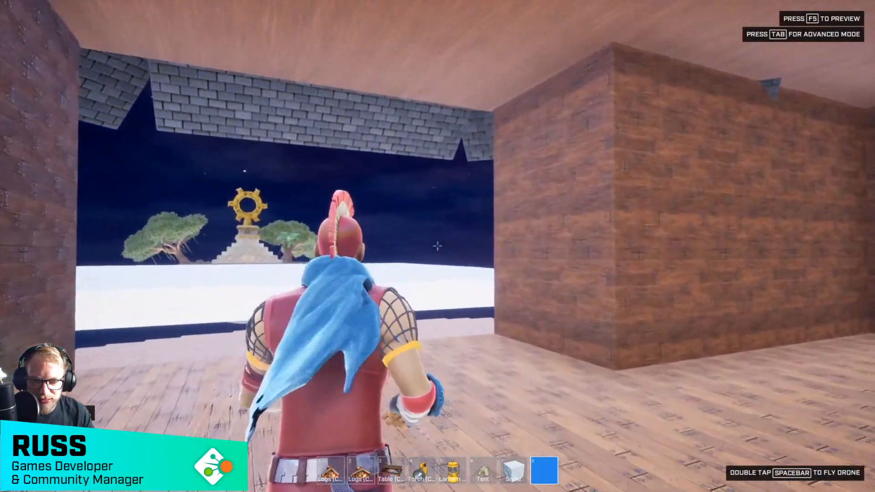
pyautogui.press('s')
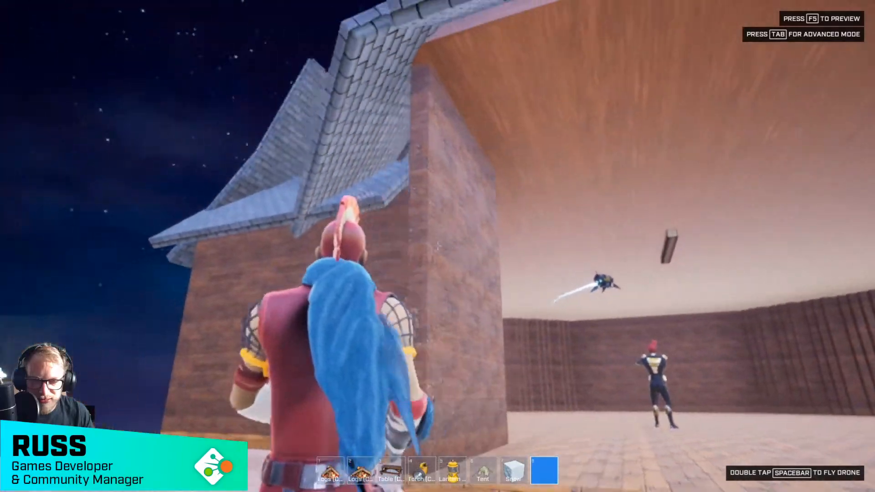
pyautogui.press('a')
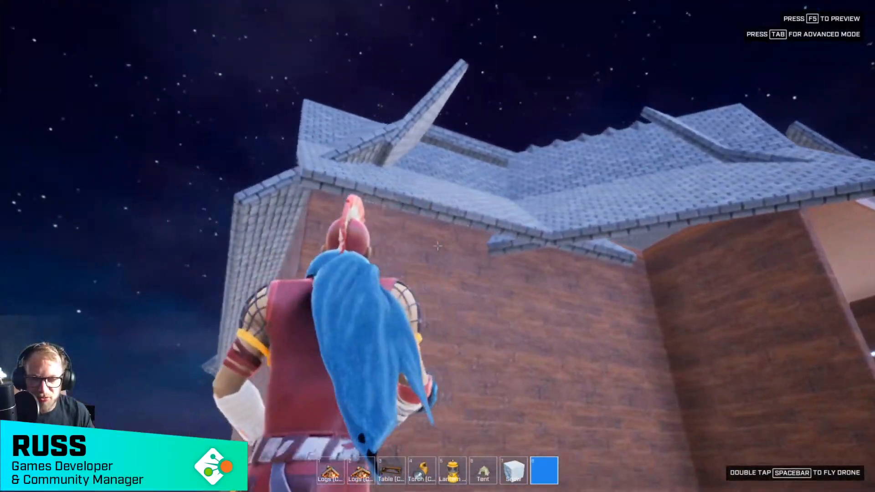
pyautogui.press('a')
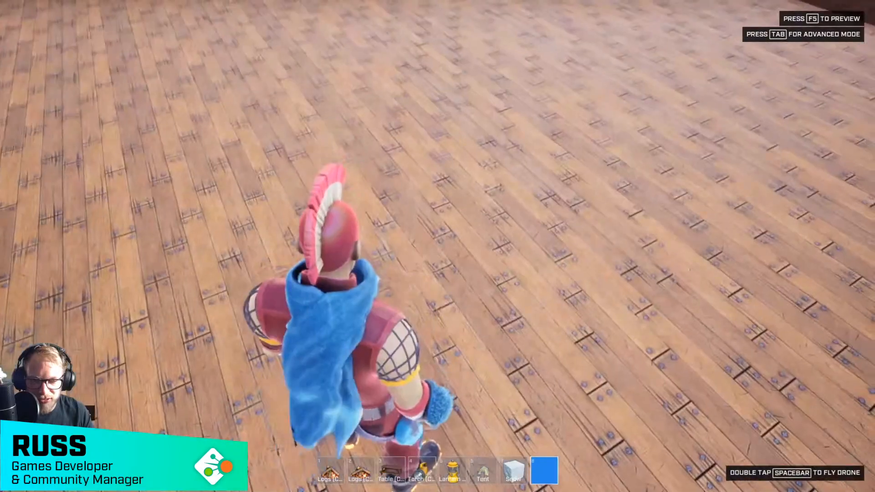
pyautogui.press('w')
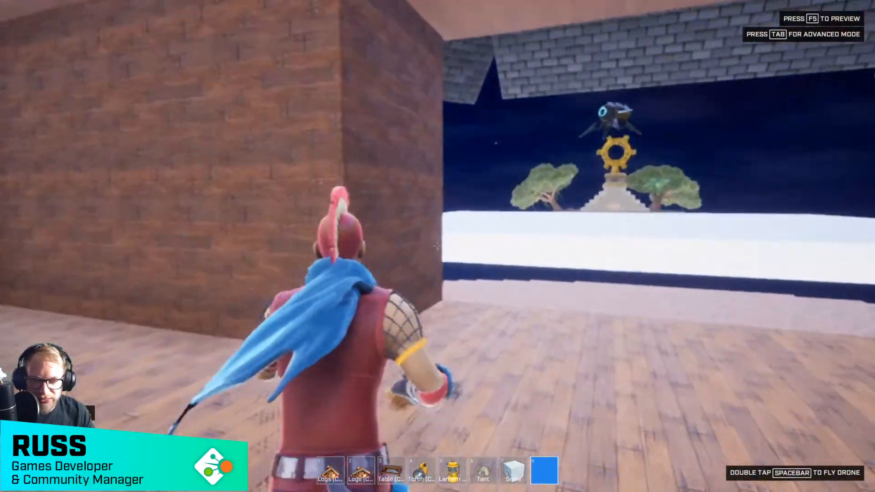
pyautogui.press('w')
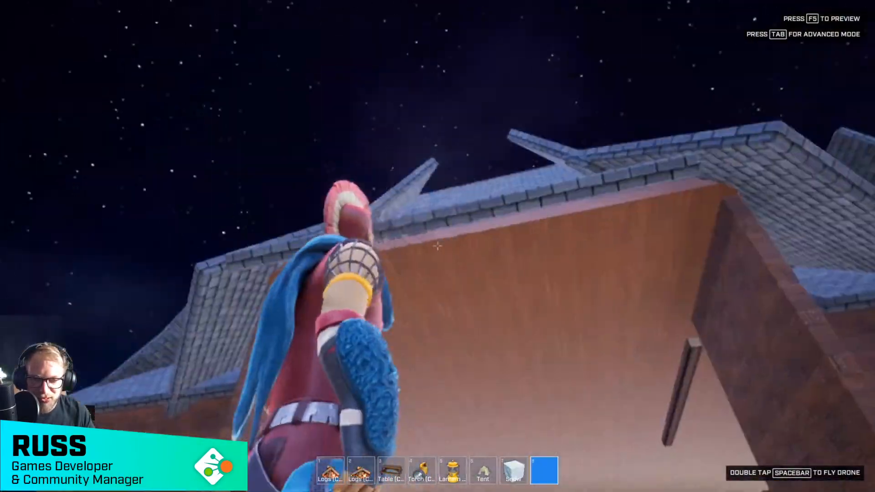
pyautogui.press('w')
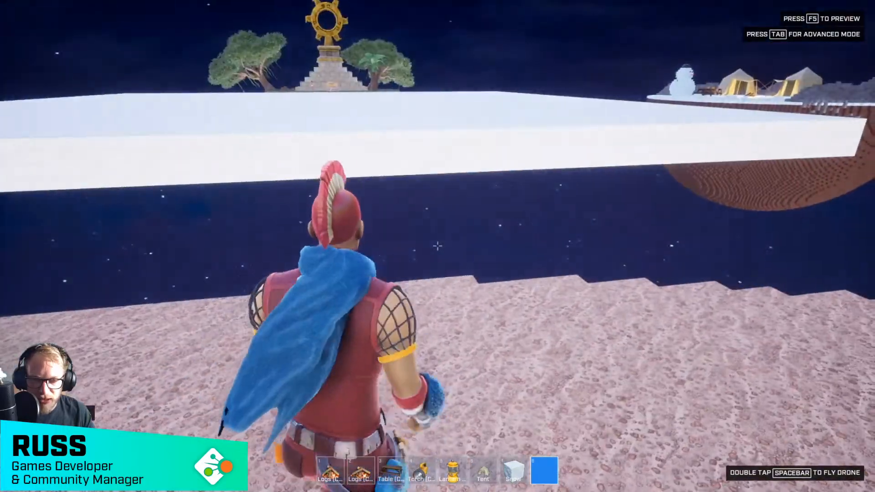
# Step: Examine the brick chamber, stone staircase and jungle planting on foot, and return to the advanced editor above the white platform
pyautogui.press('w')
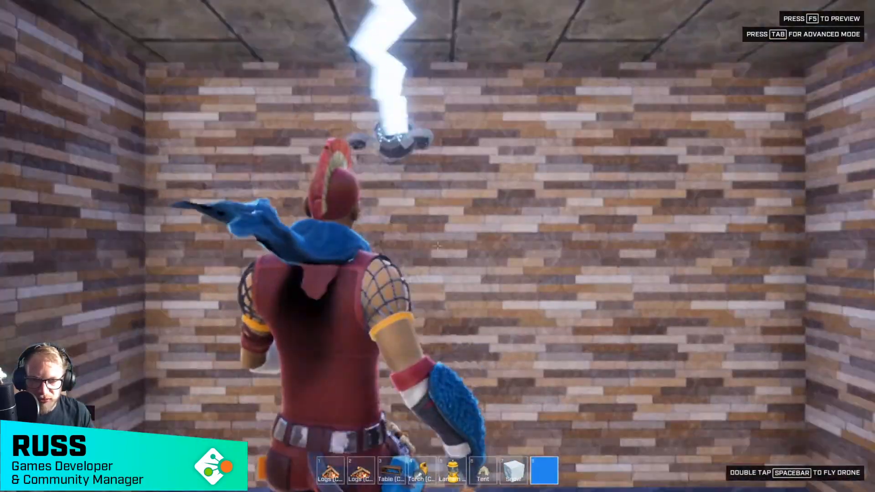
pyautogui.press('w')
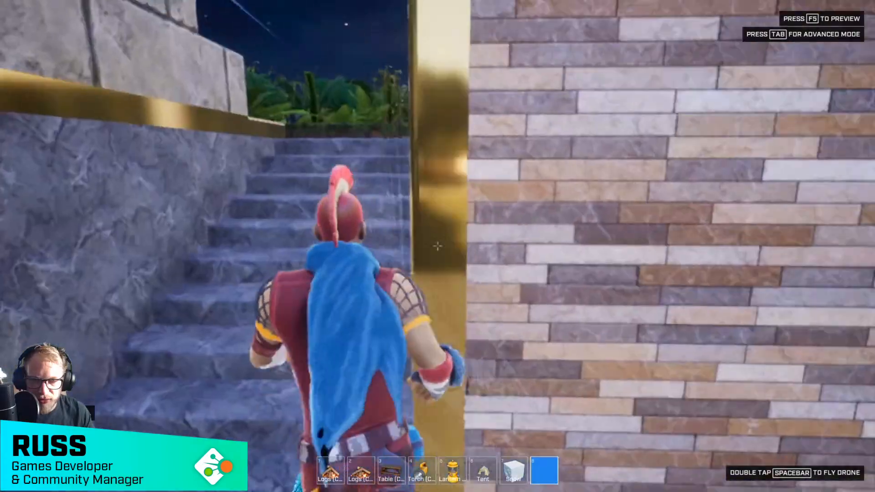
pyautogui.press('w')
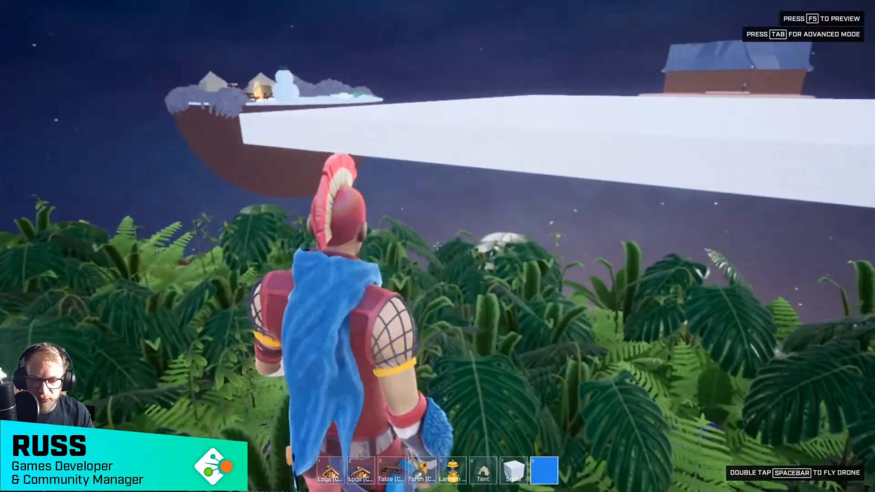
pyautogui.press('Tab')
pyautogui.press('w')
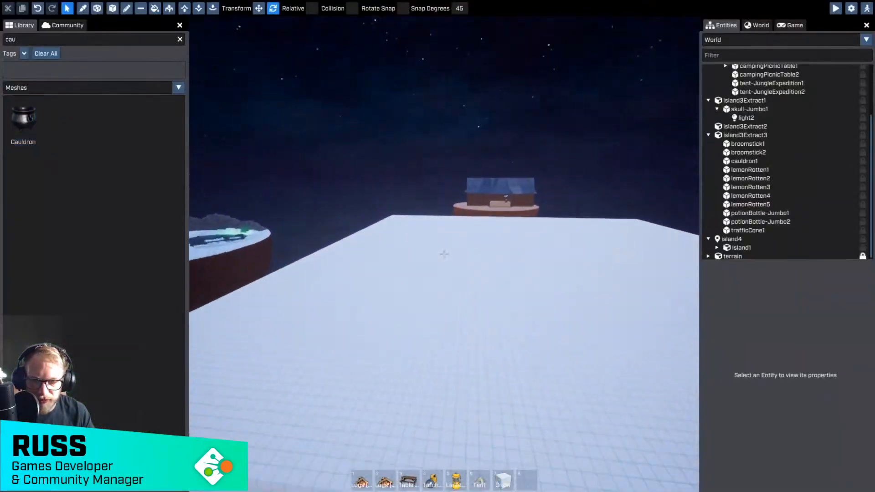
pyautogui.press('w')
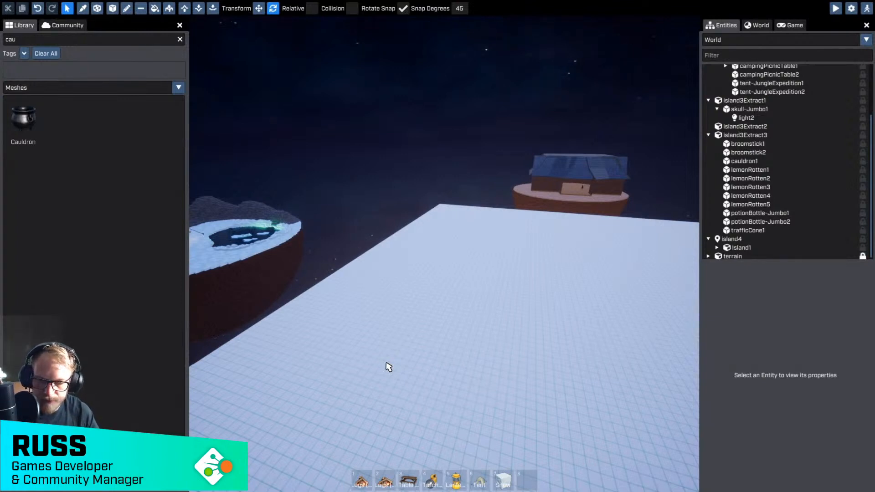
# Step: Switch the library to voxels, filter it for "on" and choose the Onyx block
pyautogui.moveTo(389, 367); pyautogui.dragTo(452, 363, button='right')
pyautogui.moveTo(257, 287); pyautogui.dragTo(208, 283, button='right')
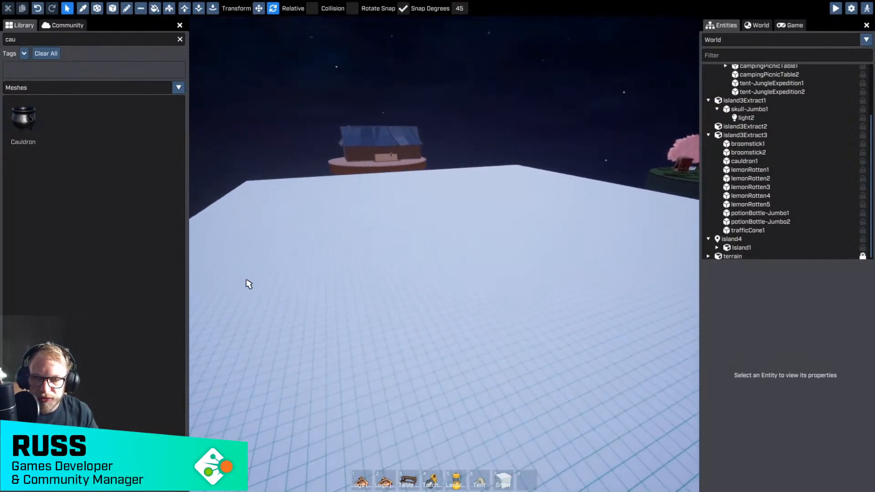
pyautogui.moveTo(258, 262); pyautogui.dragTo(310, 175, button='right')
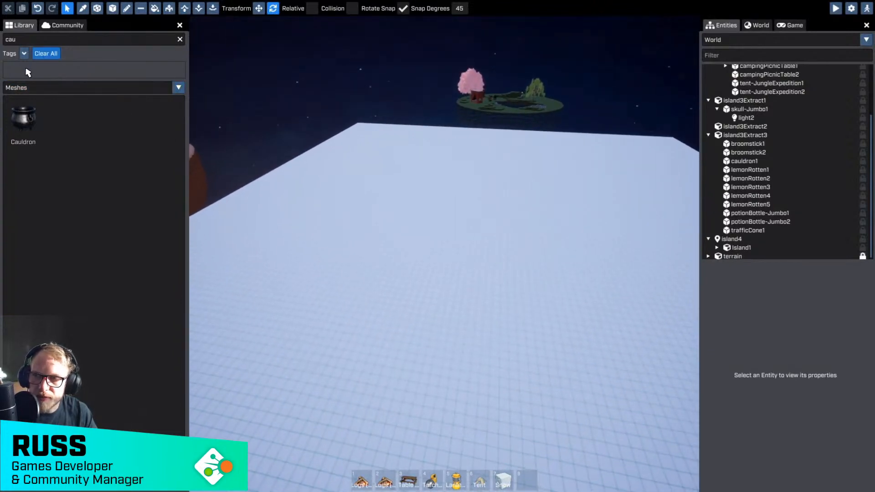
pyautogui.click(180, 39)
pyautogui.click(23, 88)
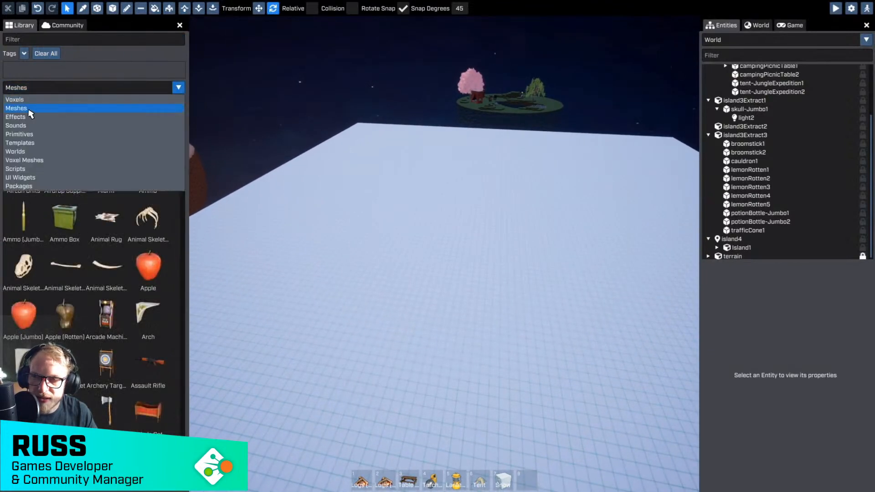
pyautogui.click(13, 100)
pyautogui.click(39, 42)
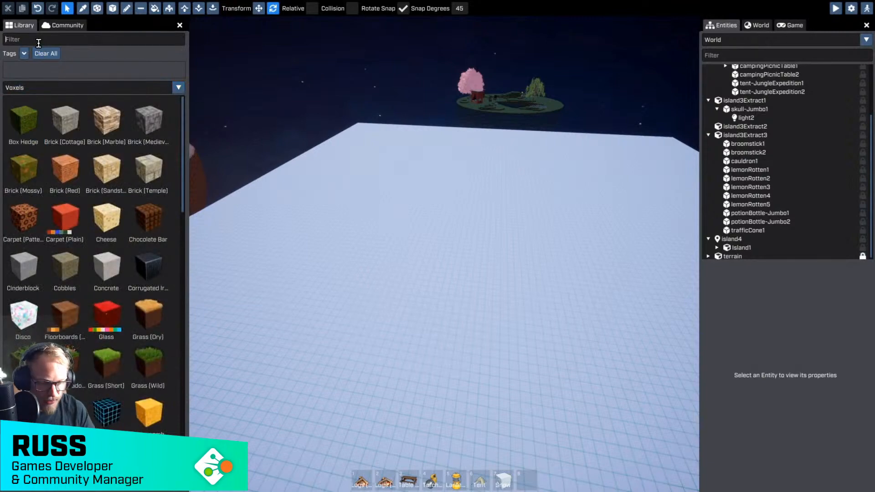
pyautogui.write('on')
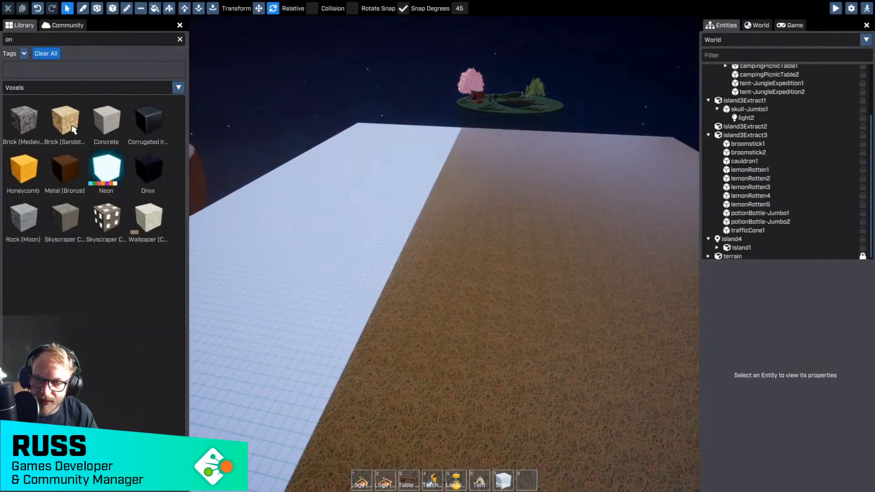
pyautogui.click(144, 173)
# Step: Fill the large white central platform with the Onyx voxel
pyautogui.press('w')
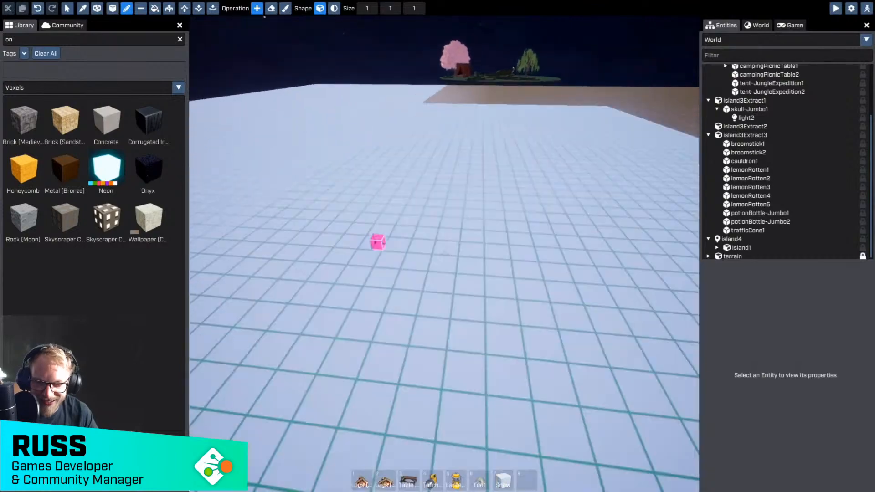
pyautogui.click(159, 11)
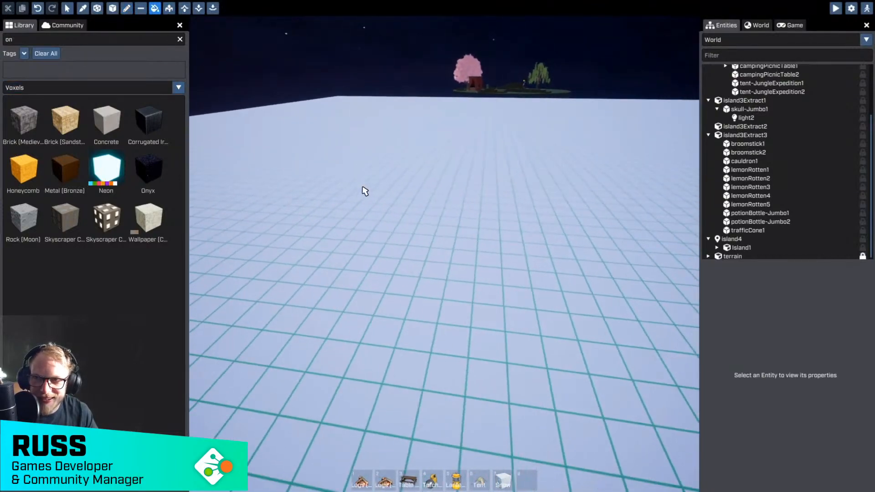
pyautogui.click(367, 193)
pyautogui.moveTo(377, 201)
pyautogui.mouseDown(button='right')
pyautogui.moveTo(444, 205)
pyautogui.moveTo(382, 211)
pyautogui.moveTo(337, 201)
pyautogui.mouseUp(button='right')
# Step: Change the world's skydome asset to Gloomy
pyautogui.click(754, 28)
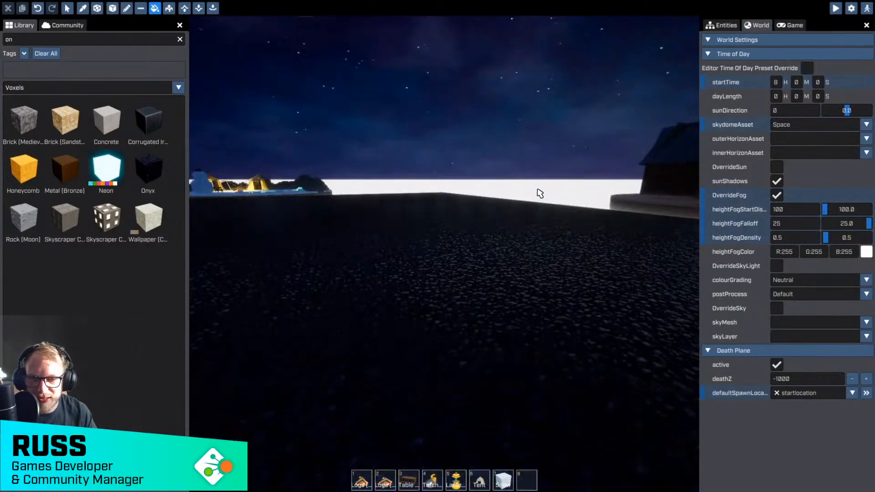
pyautogui.moveTo(540, 194); pyautogui.dragTo(445, 254, button='right')
pyautogui.click(813, 126)
pyautogui.click(784, 159)
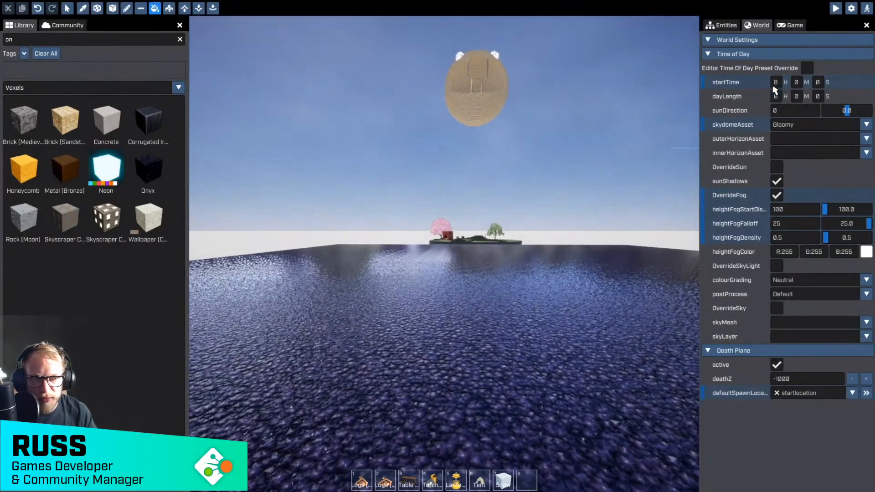
# Step: Try start times of 18 and 20 hours, and set the world's start time to 18 hours 30 minutes
pyautogui.click(775, 82)
pyautogui.write('18')
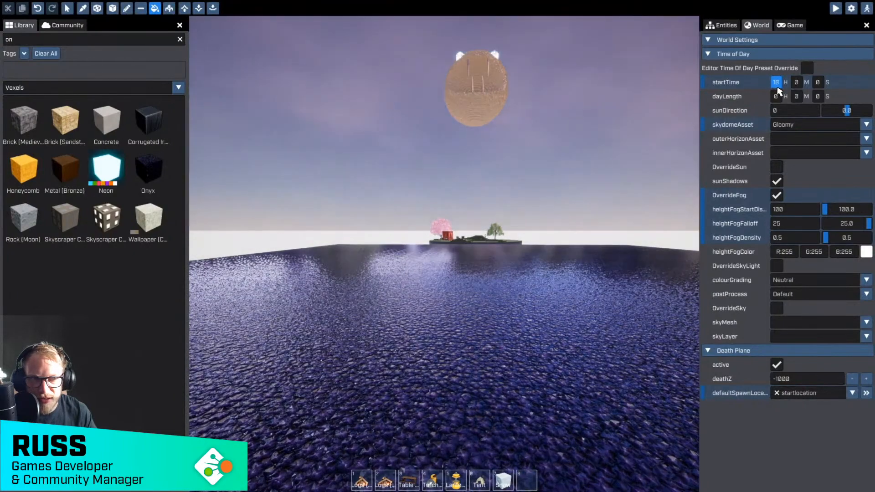
pyautogui.write('20')
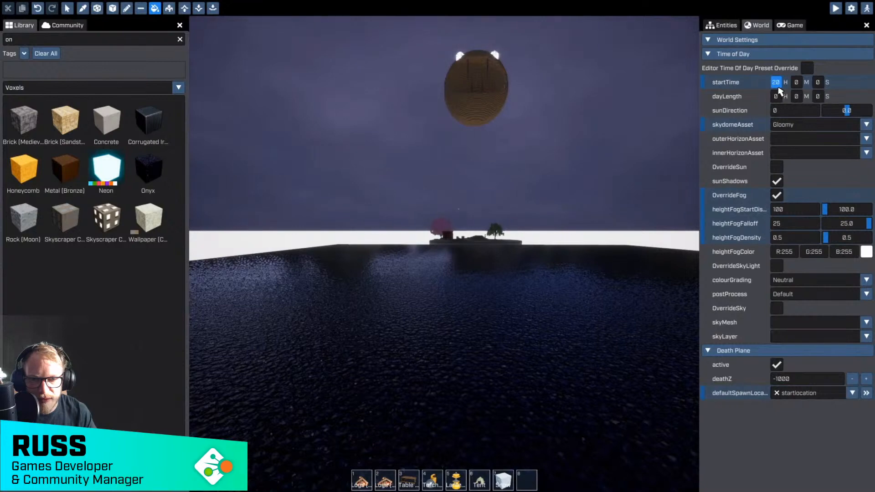
pyautogui.write('18')
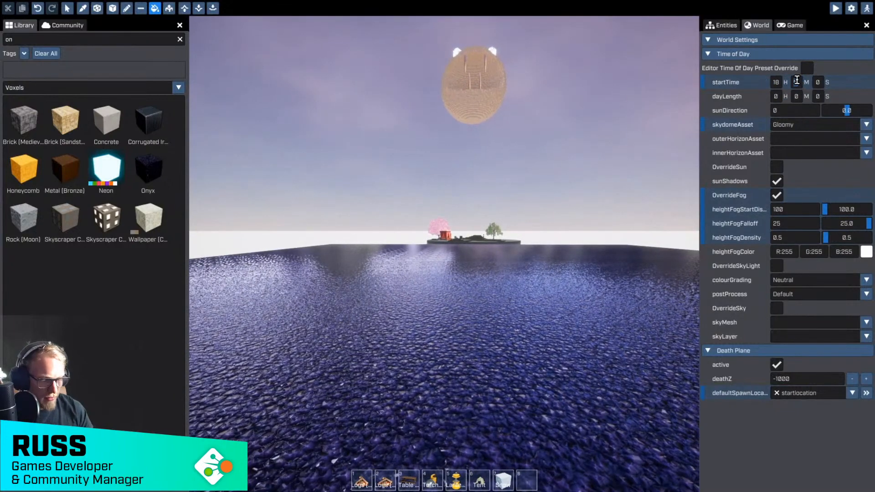
pyautogui.write('30')
pyautogui.doubleClick(797, 80)
# Step: Set the height fog colour to a muted reddish grey with R 151, G 127, B 127
pyautogui.press('w')
pyautogui.moveTo(412, 279); pyautogui.dragTo(314, 201, button='right')
pyautogui.moveTo(445, 255)
pyautogui.mouseDown(button='right')
pyautogui.moveTo(449, 360)
pyautogui.moveTo(522, 349)
pyautogui.moveTo(449, 256)
pyautogui.mouseUp(button='right')
pyautogui.press('w')
pyautogui.press('w')
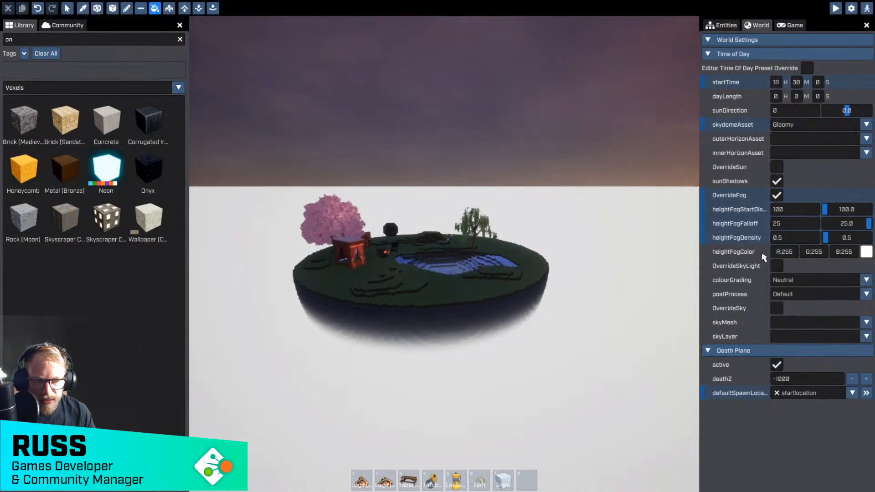
pyautogui.click(866, 252)
pyautogui.click(690, 312)
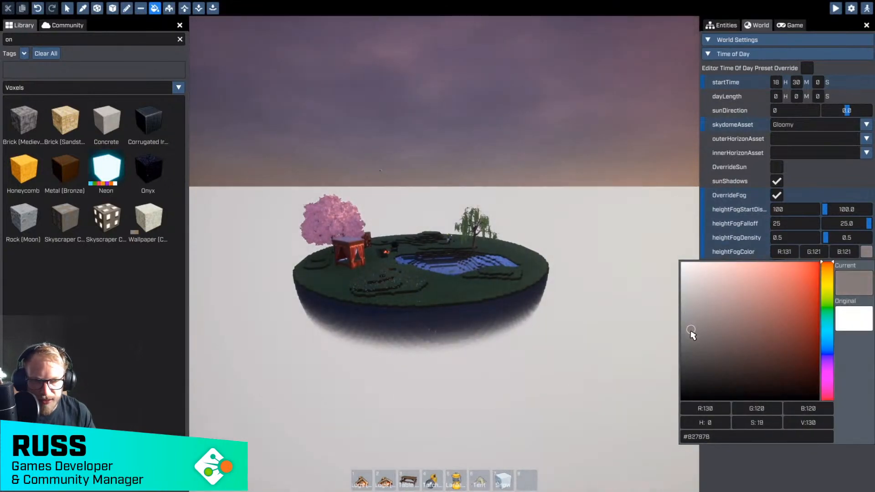
# Step: Inspect the toothed red sphere, the snowy campsite and the other islands under the new sky and fog
pyautogui.moveTo(627, 336); pyautogui.dragTo(444, 254, button='right')
pyautogui.press('w')
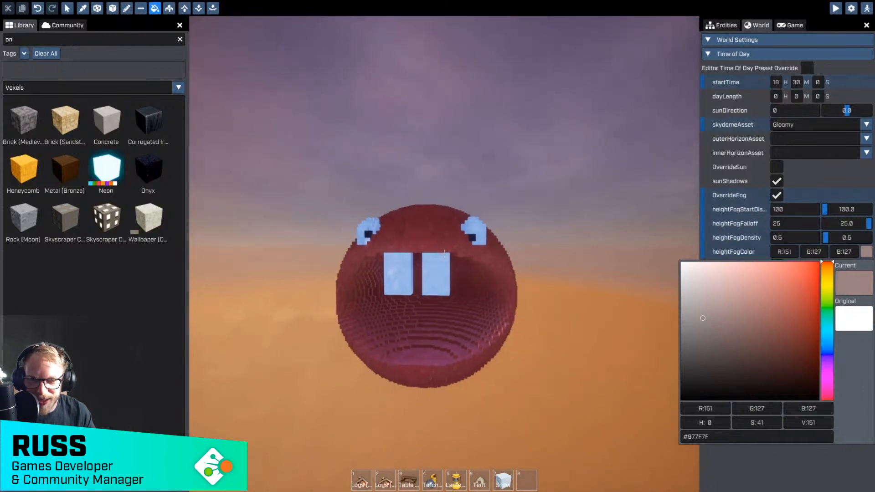
pyautogui.moveTo(445, 254); pyautogui.dragTo(444, 254, button='right')
pyautogui.press('Tab')
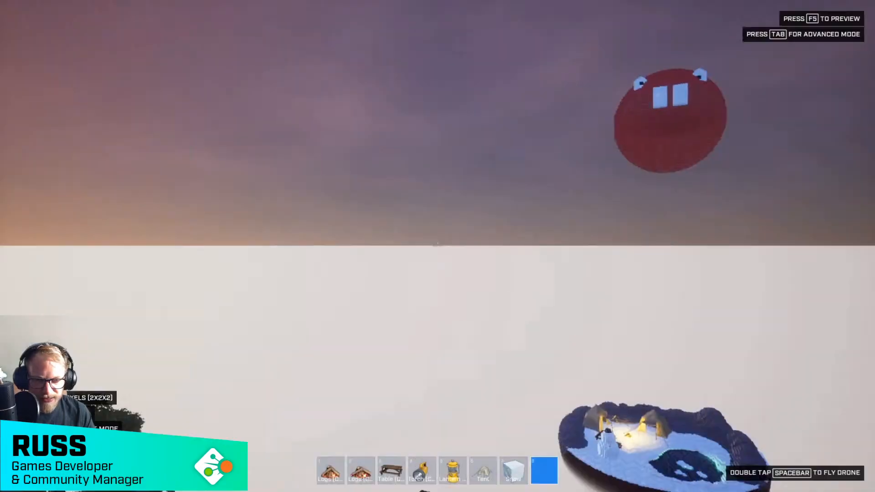
pyautogui.press('Tab')
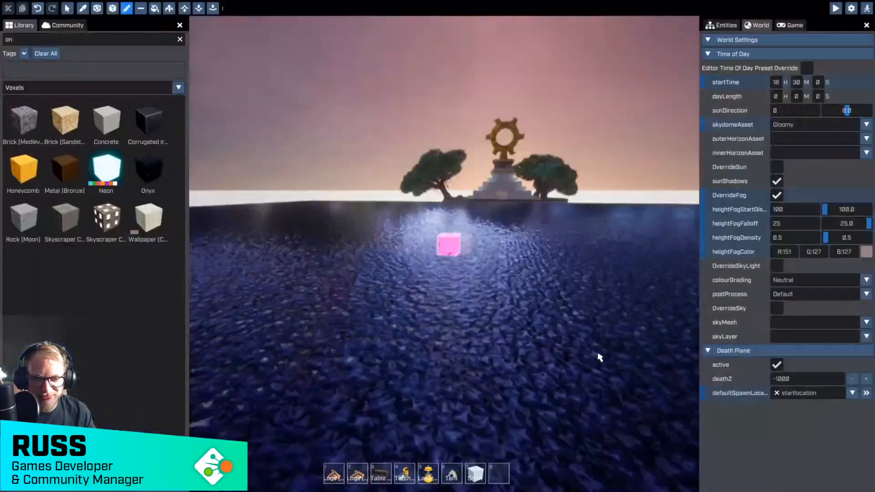
pyautogui.moveTo(596, 357); pyautogui.dragTo(596, 357, button='right')
pyautogui.press('s')
pyautogui.press('d')
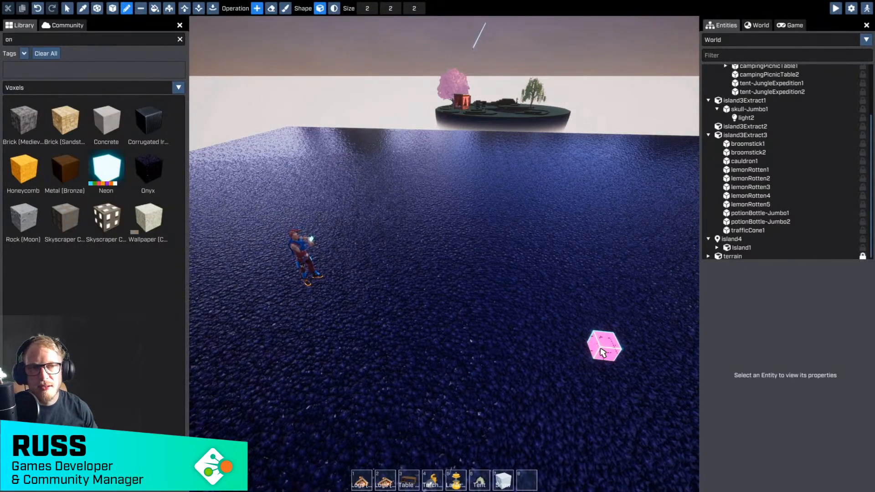
# Step: Survey the onyx platform and its edges facing the blossom-tree garden and the temple island
pyautogui.moveTo(515, 327); pyautogui.dragTo(524, 329, button='right')
pyautogui.press('w')
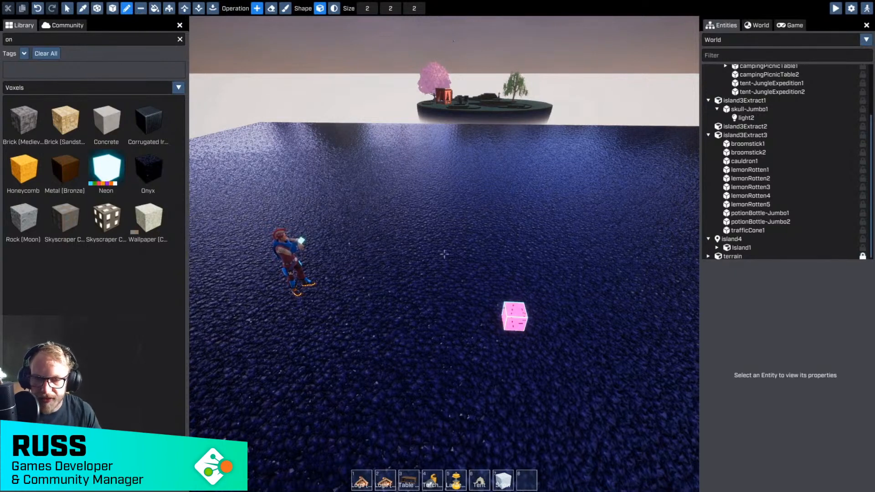
pyautogui.press('w')
pyautogui.moveTo(444, 254); pyautogui.dragTo(444, 244, button='right')
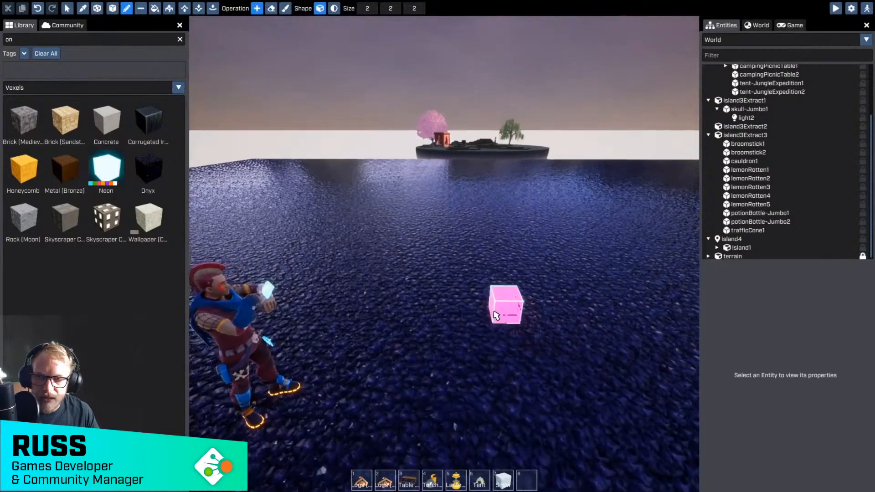
pyautogui.press('d')
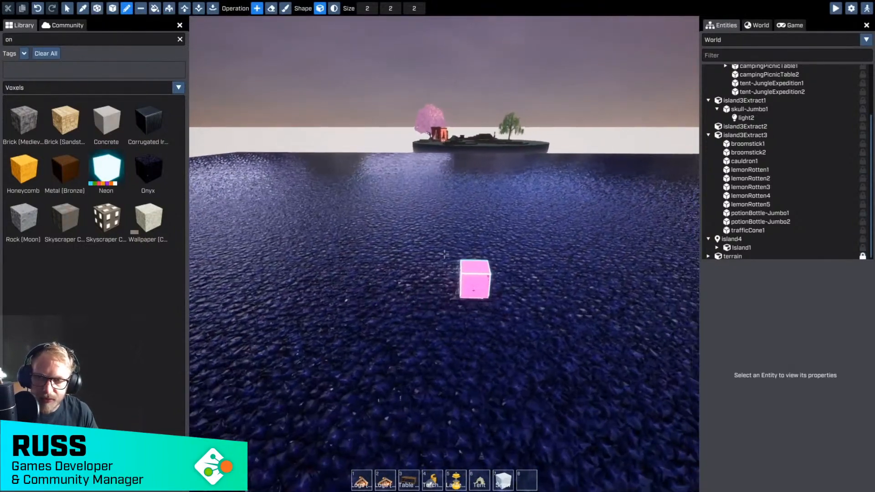
pyautogui.moveTo(380, 279); pyautogui.dragTo(319, 273, button='right')
pyautogui.moveTo(445, 254); pyautogui.dragTo(520, 248, button='right')
pyautogui.press('s')
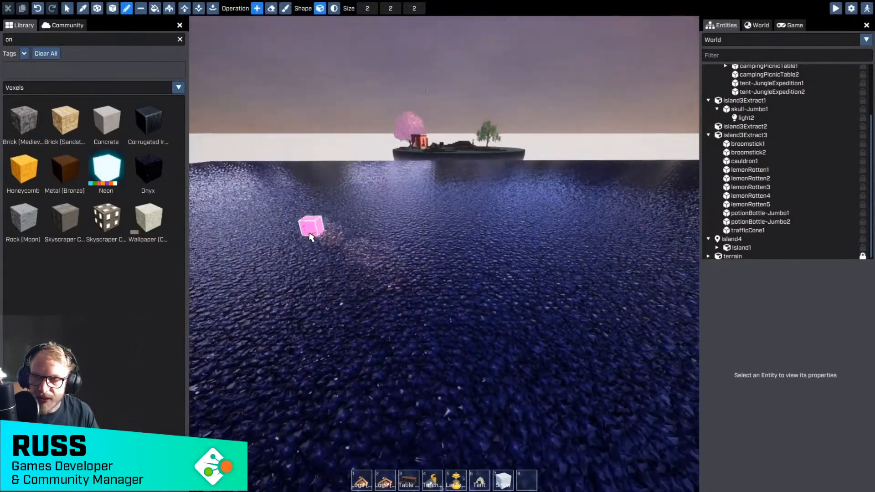
pyautogui.press('w')
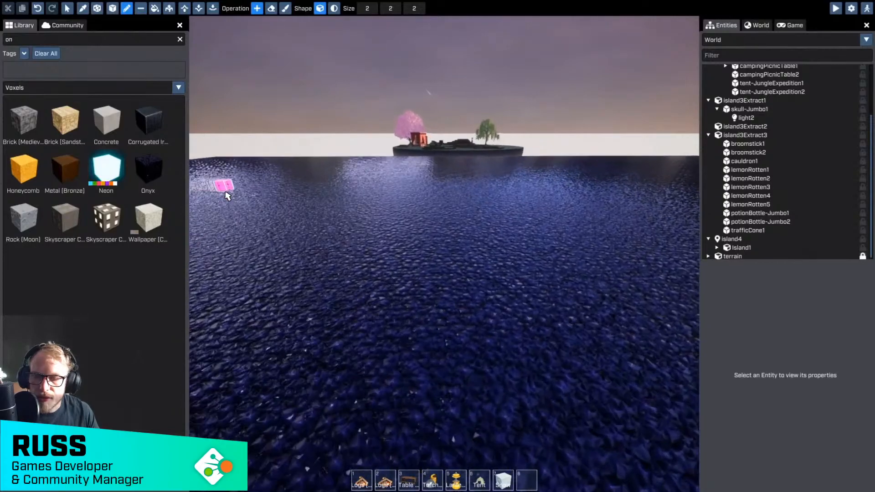
pyautogui.press('a')
pyautogui.press('w')
pyautogui.moveTo(284, 209); pyautogui.dragTo(285, 201, button='right')
pyautogui.press('w')
pyautogui.moveTo(444, 254); pyautogui.dragTo(424, 235, button='right')
pyautogui.press('q')
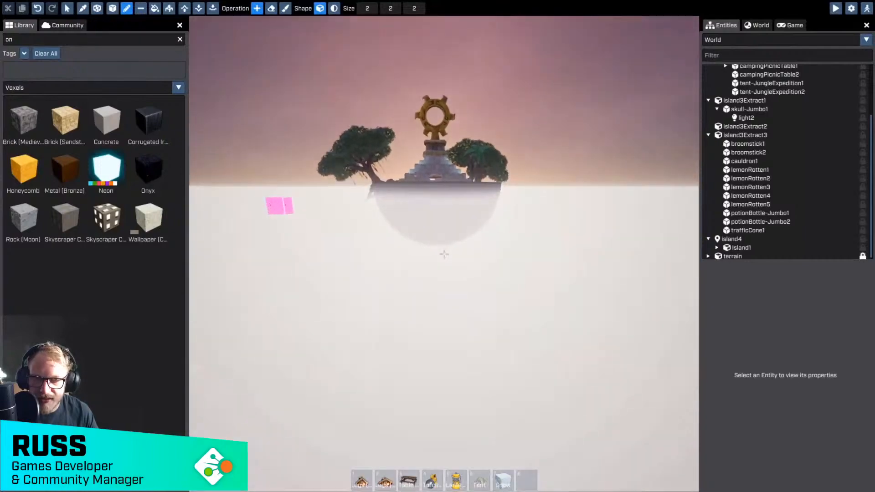
pyautogui.press('e')
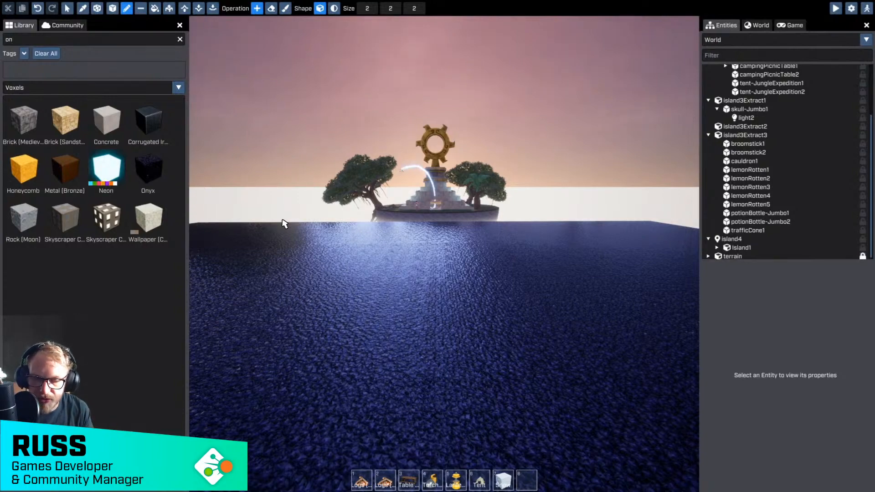
# Step: Filter the voxel library for "brick" and choose the Brick (Red) block for building on the onyx platform
pyautogui.moveTo(329, 322); pyautogui.dragTo(219, 333, button='right')
pyautogui.press('w')
pyautogui.moveTo(445, 253); pyautogui.dragTo(430, 250, button='right')
pyautogui.press('w')
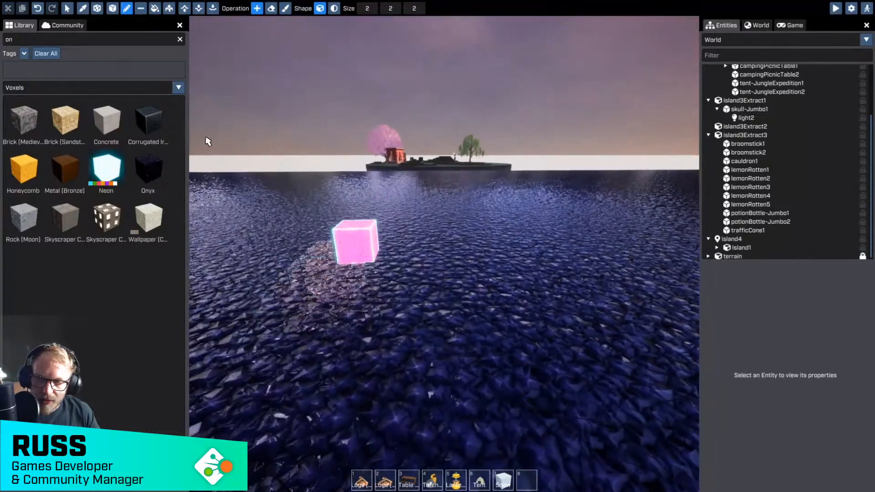
pyautogui.click(89, 88)
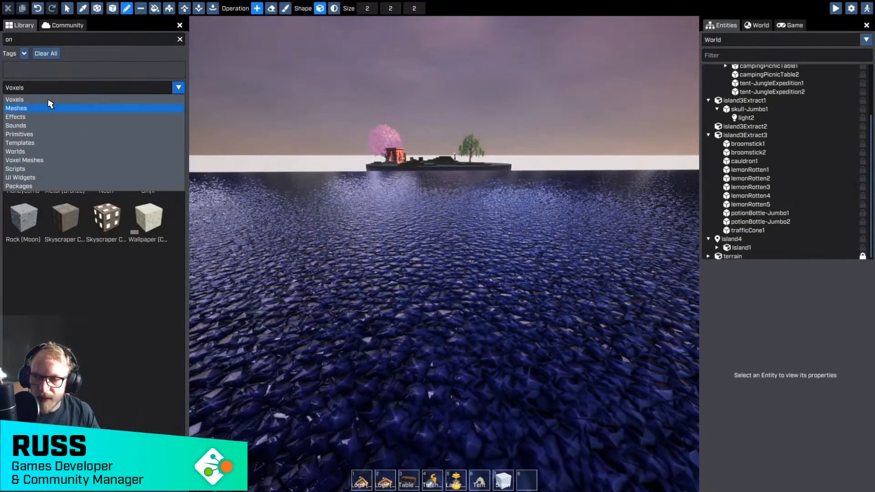
pyautogui.click(34, 39)
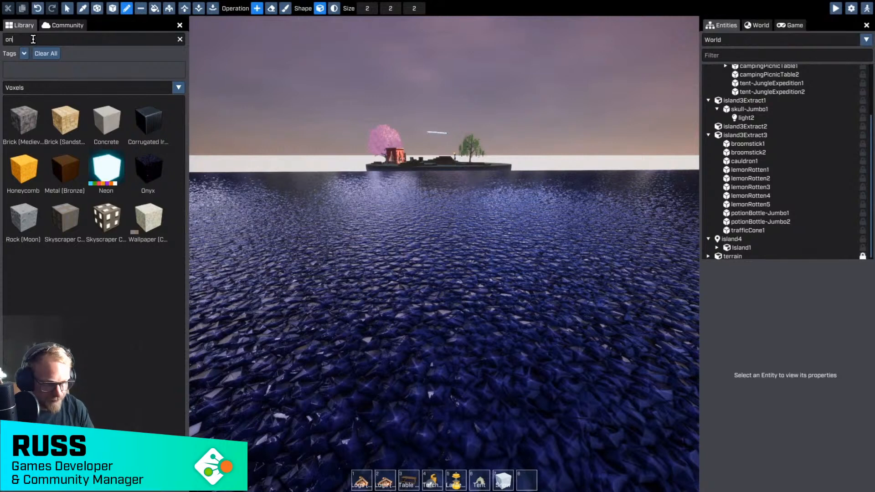
pyautogui.press('BackSpace')
pyautogui.press('BackSpace')
pyautogui.write('brick')
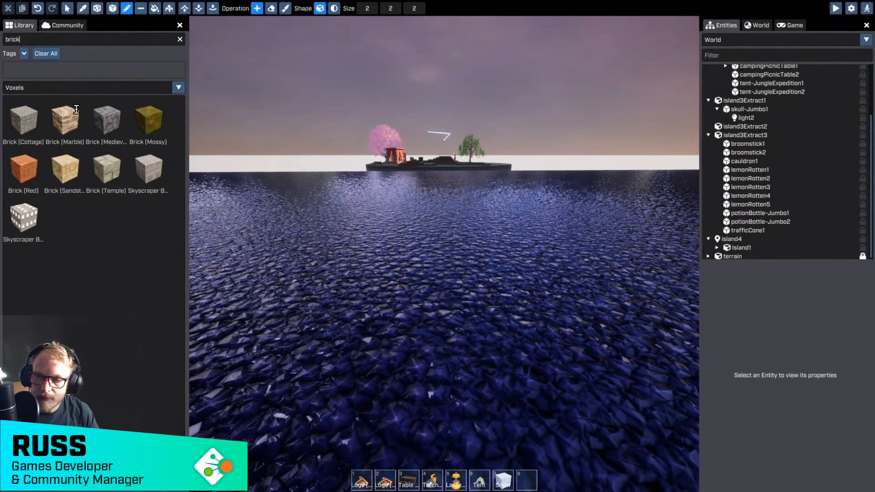
pyautogui.click(24, 168)
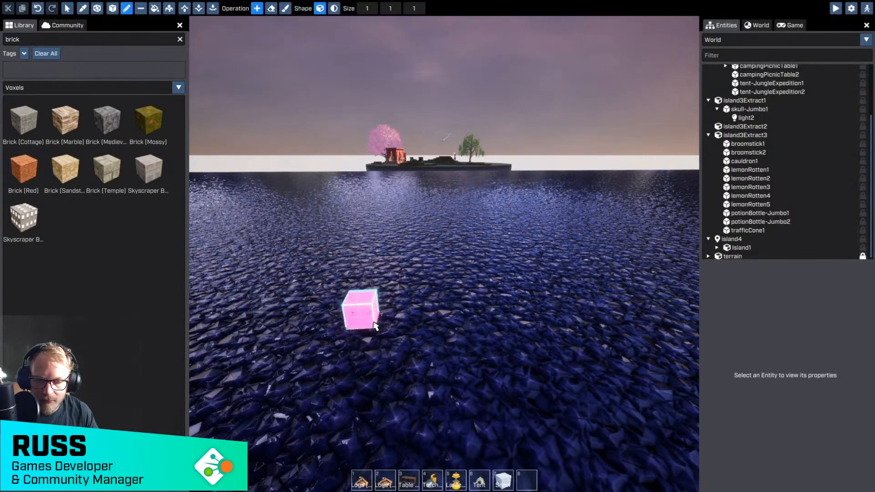
# Step: Outline a box-shaped red brick volume on the onyx platform, 6 blocks wide, 1 deep and 11 high
pyautogui.click(384, 358)
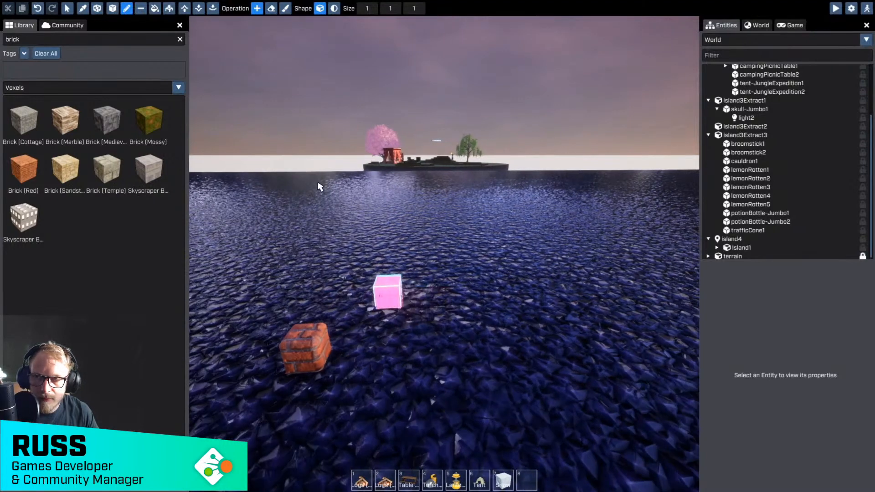
pyautogui.hotkey('ctrl', 'z')
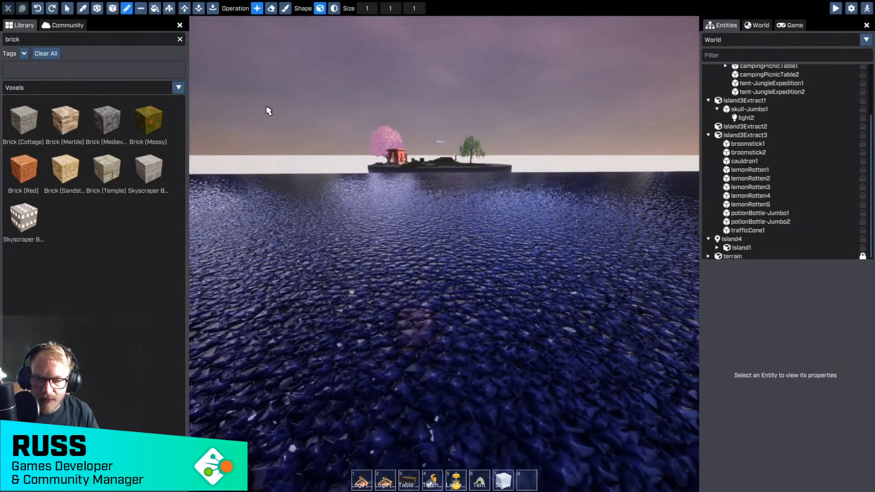
pyautogui.click(112, 8)
pyautogui.moveTo(385, 345); pyautogui.dragTo(531, 339)
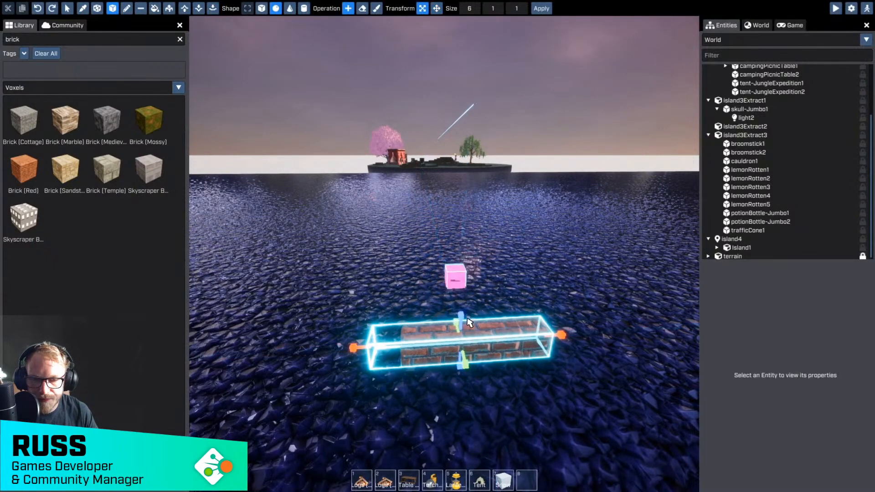
pyautogui.moveTo(462, 307); pyautogui.dragTo(466, 110)
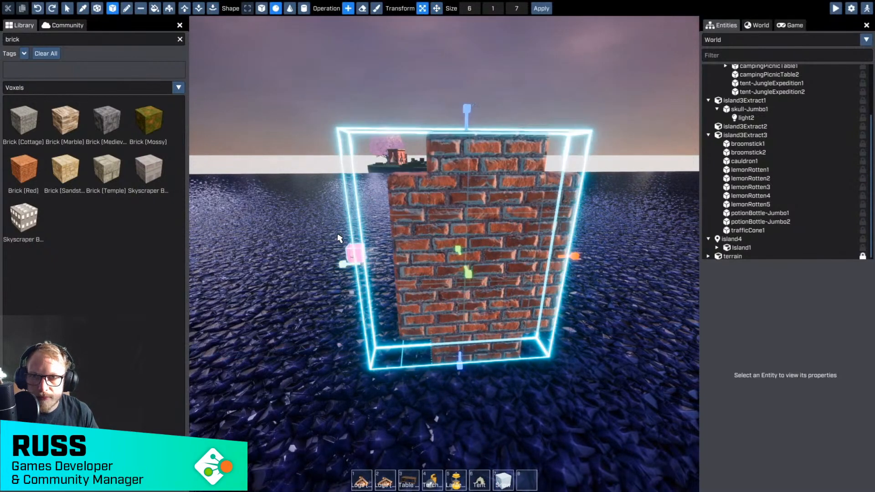
pyautogui.click(263, 8)
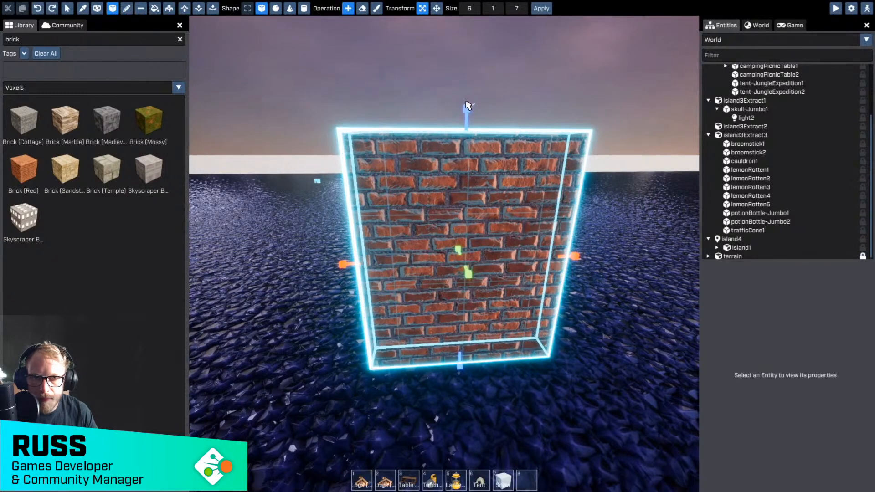
pyautogui.press('e')
pyautogui.moveTo(468, 151); pyautogui.dragTo(472, 141)
pyautogui.press('d')
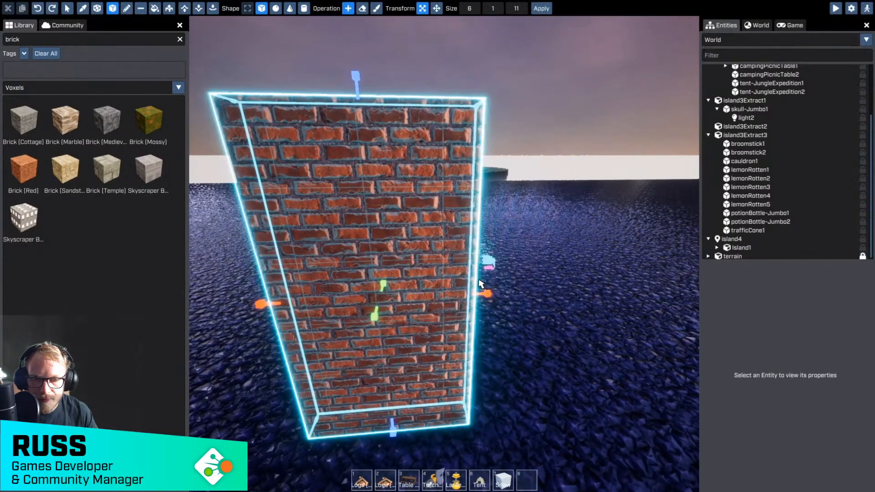
# Step: Widen the brick volume to 7 blocks, deepen it to 5 and apply it as solid brick
pyautogui.moveTo(486, 294); pyautogui.dragTo(519, 289)
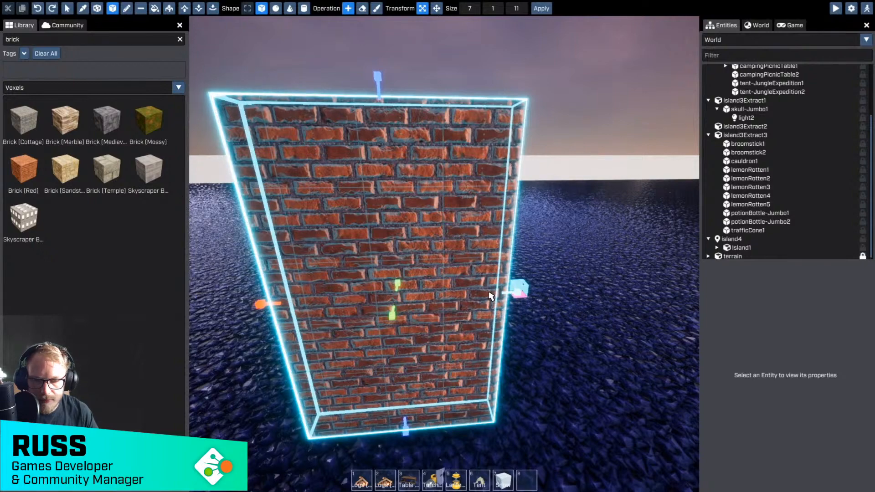
pyautogui.moveTo(519, 289); pyautogui.dragTo(488, 289, button='right')
pyautogui.press('a')
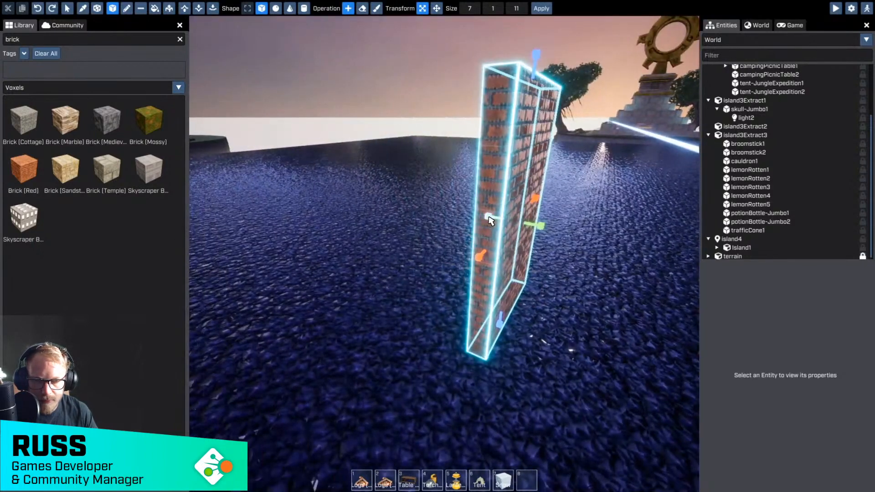
pyautogui.moveTo(489, 221); pyautogui.dragTo(420, 204)
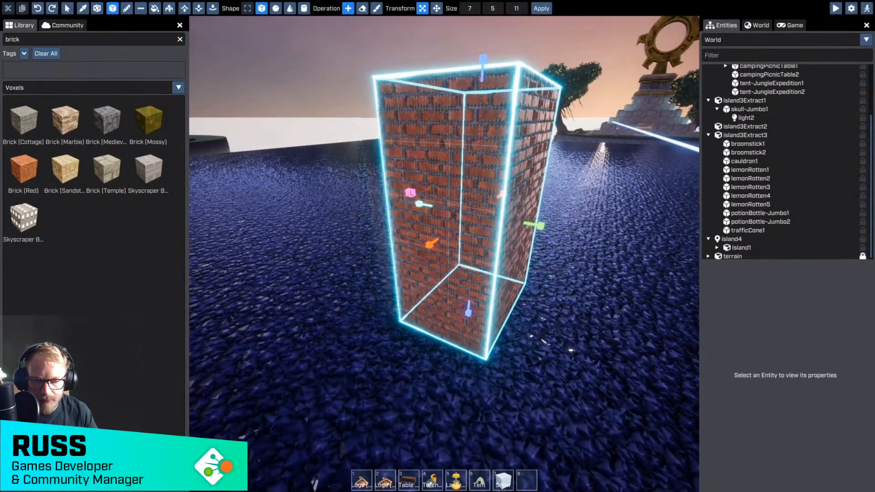
pyautogui.press('d')
pyautogui.press('Return')
# Step: Mark a box for erasing on the front of the brick block, 5 blocks wide and 10 high, leaving side walls and a lintel
pyautogui.moveTo(488, 225); pyautogui.dragTo(395, 103, button='right')
pyautogui.press('d')
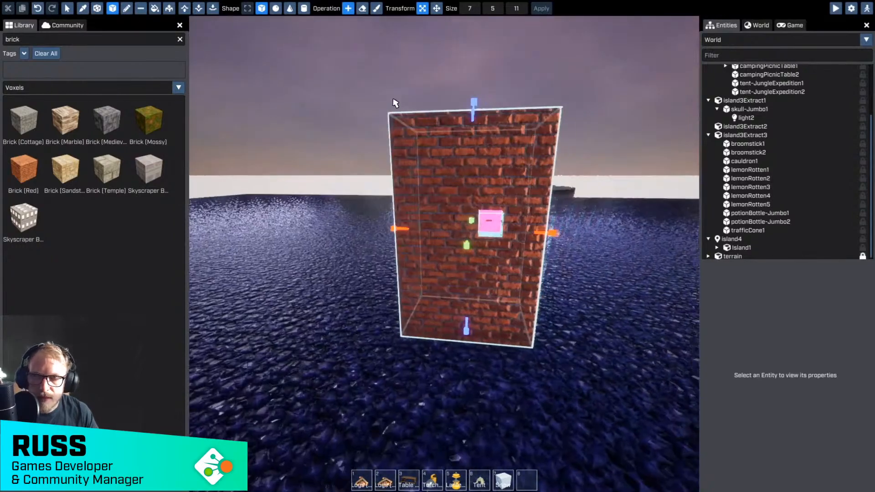
pyautogui.press('w')
pyautogui.press('e')
pyautogui.press('a')
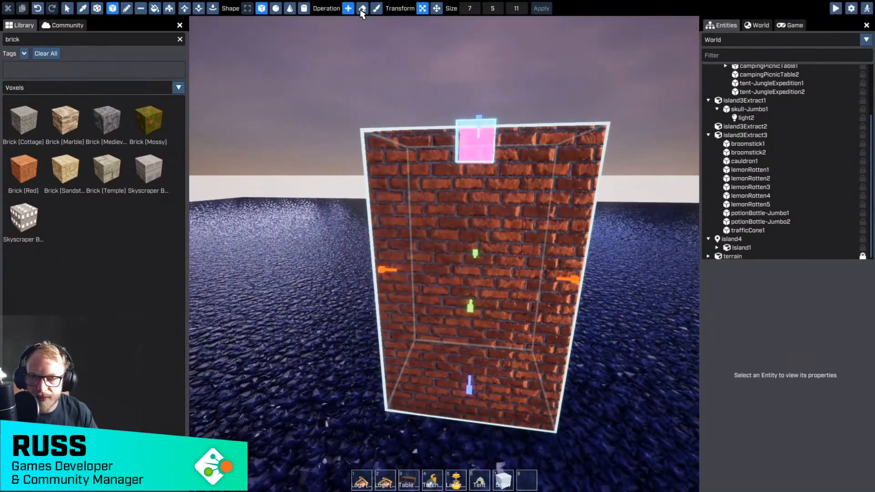
pyautogui.click(363, 10)
pyautogui.press('Escape')
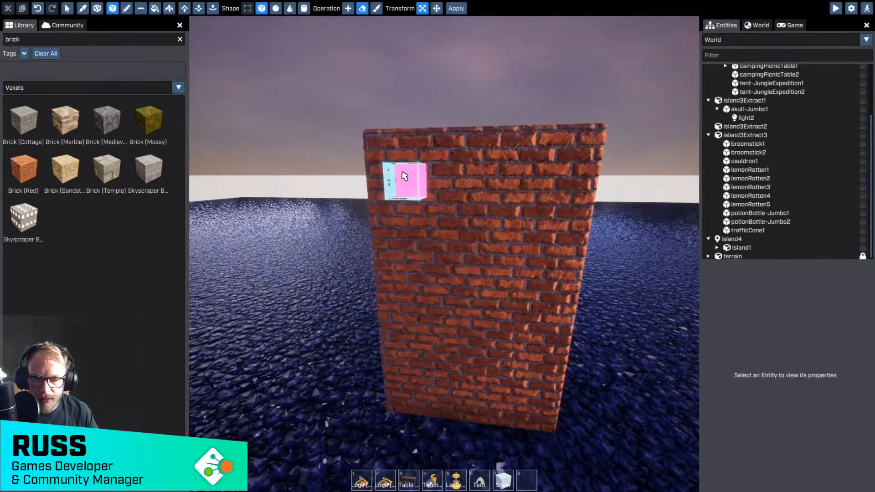
pyautogui.moveTo(405, 176)
pyautogui.mouseDown()
pyautogui.moveTo(500, 299)
pyautogui.moveTo(492, 398)
pyautogui.moveTo(518, 426)
pyautogui.mouseUp()
pyautogui.press('w')
pyautogui.press('d')
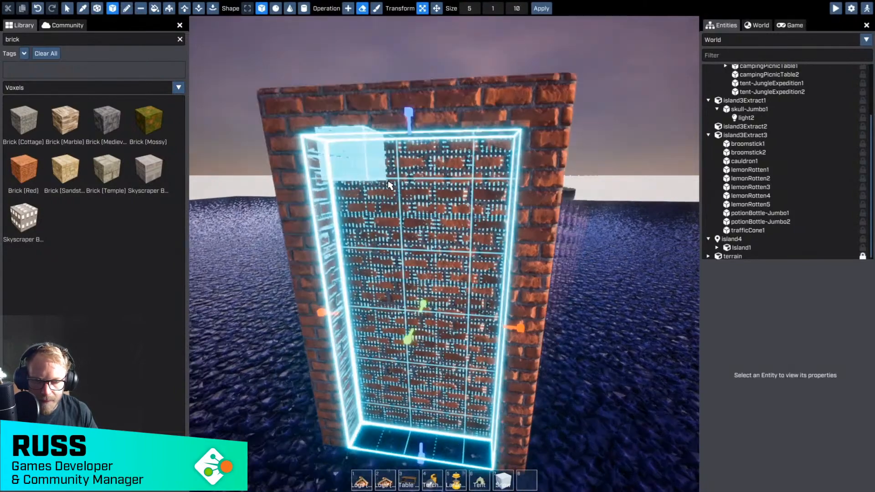
# Step: Deepen the erase box to 4 blocks and apply it, hollowing the brick block into an open-fronted booth
pyautogui.press('w')
pyautogui.press('d')
pyautogui.moveTo(416, 308)
pyautogui.mouseDown()
pyautogui.moveTo(437, 264)
pyautogui.moveTo(433, 275)
pyautogui.mouseUp()
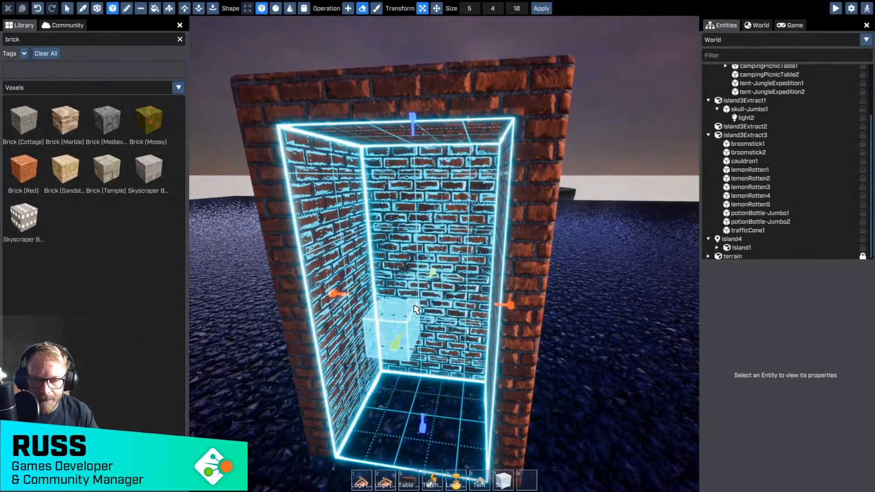
pyautogui.press('Return')
pyautogui.press('q')
pyautogui.moveTo(431, 142); pyautogui.dragTo(429, 136, button='right')
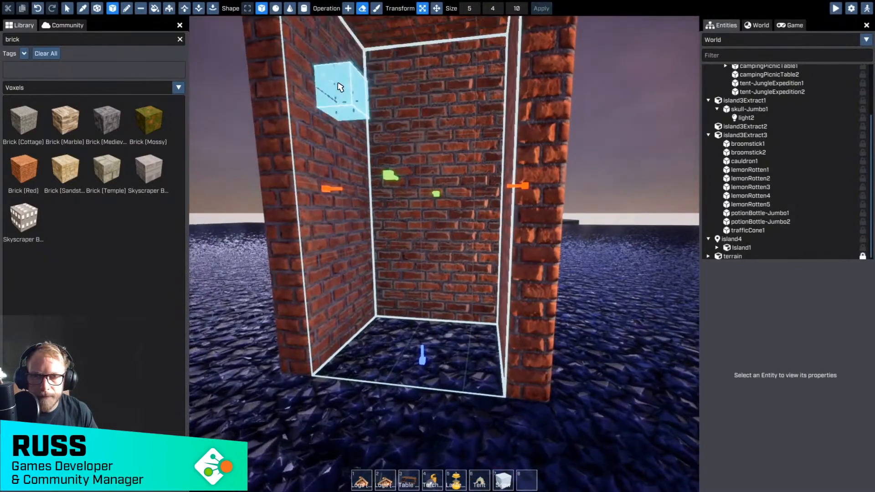
pyautogui.press('Escape')
# Step: Select the whole brick booth as a voxel region and extract it from the terrain into its own voxel mesh
pyautogui.moveTo(346, 85); pyautogui.dragTo(358, 82, button='right')
pyautogui.press('w')
pyautogui.press('s')
pyautogui.press('a')
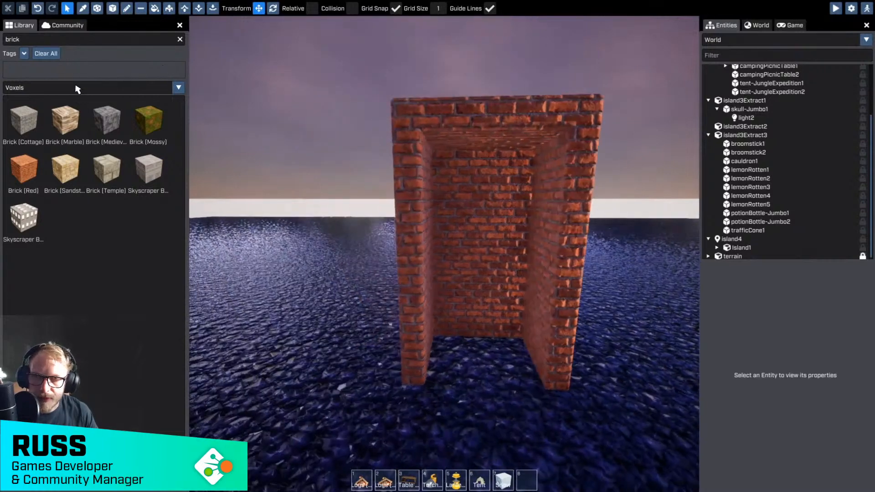
pyautogui.click(97, 10)
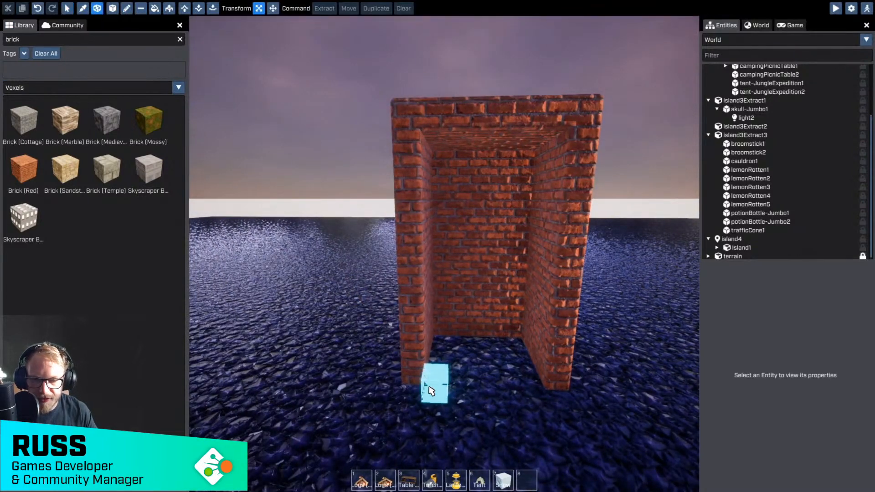
pyautogui.moveTo(416, 383); pyautogui.dragTo(586, 119)
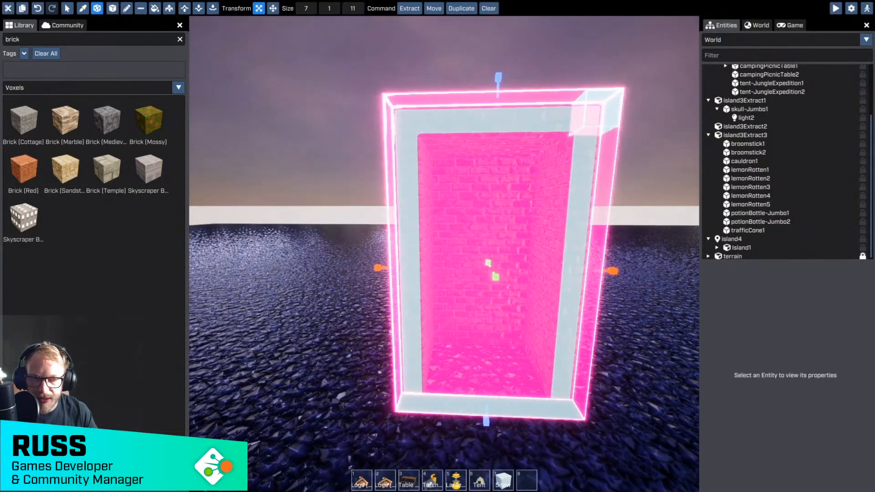
pyautogui.moveTo(586, 119); pyautogui.dragTo(411, 357, button='right')
pyautogui.press('d')
pyautogui.moveTo(435, 237); pyautogui.dragTo(428, 18)
pyautogui.click(409, 8)
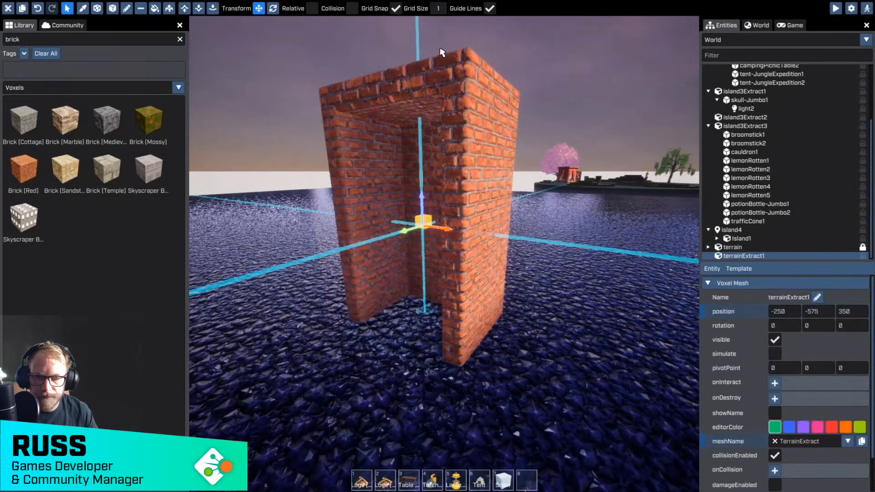
# Step: Move the extracted brick booth to X position -425 and rename the entity Portal
pyautogui.moveTo(444, 228); pyautogui.dragTo(490, 246)
pyautogui.press('s')
pyautogui.moveTo(490, 246); pyautogui.dragTo(444, 254, button='right')
pyautogui.press('w')
pyautogui.press('a')
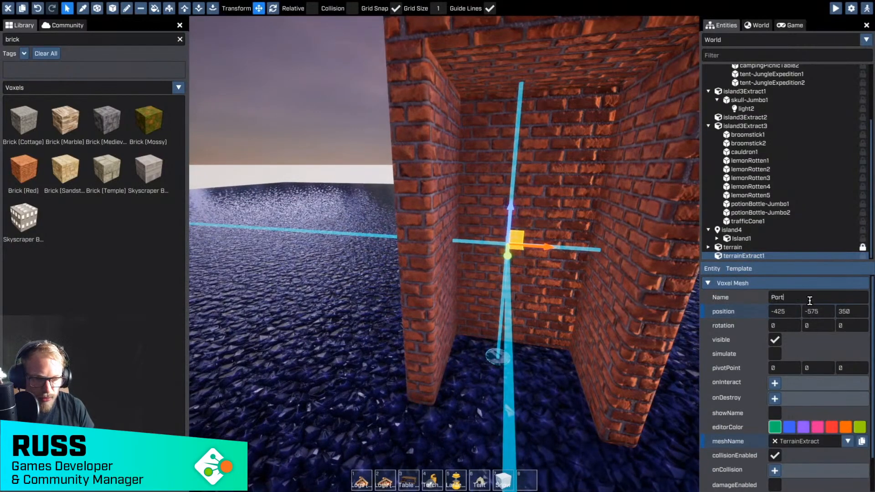
pyautogui.press('Return')
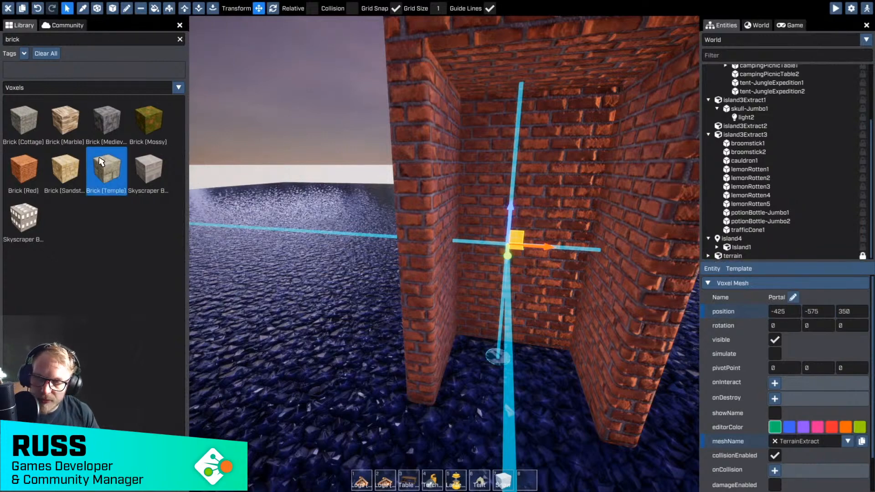
# Step: Rename the TerrainExtract voxel mesh asset in the library as Portal
pyautogui.click(31, 88)
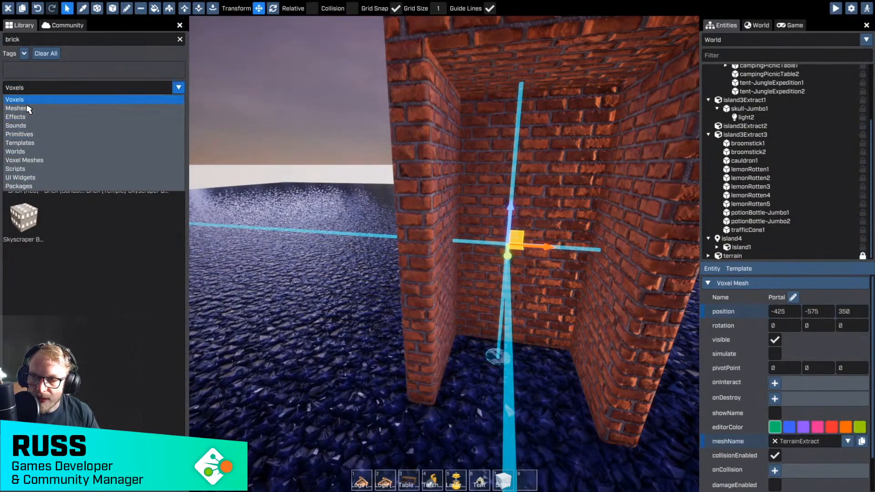
pyautogui.click(31, 161)
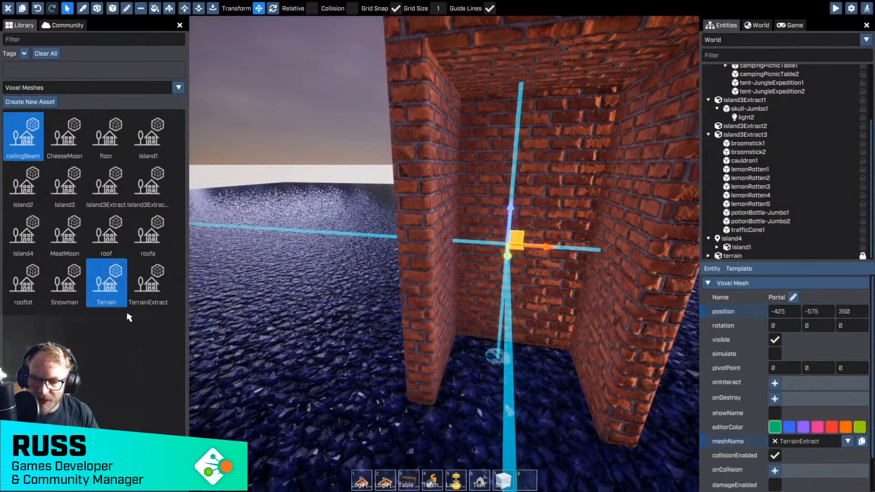
pyautogui.rightClick(151, 297)
pyautogui.click(167, 318)
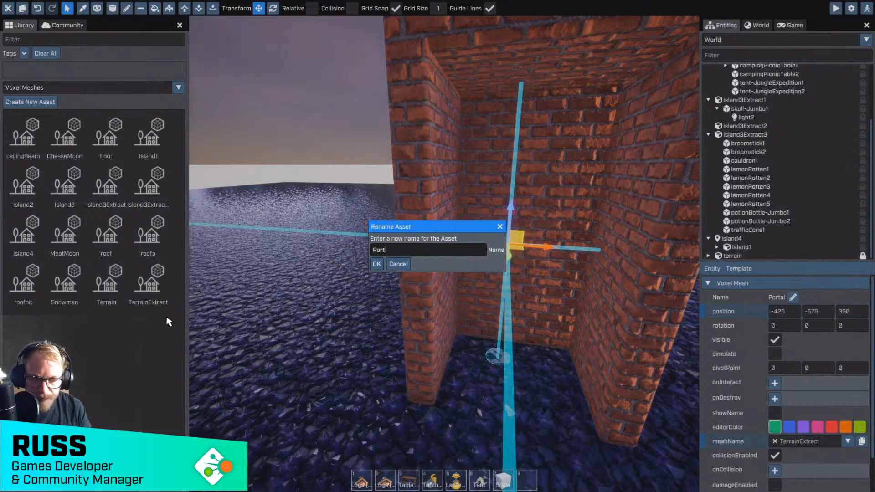
pyautogui.press('Return')
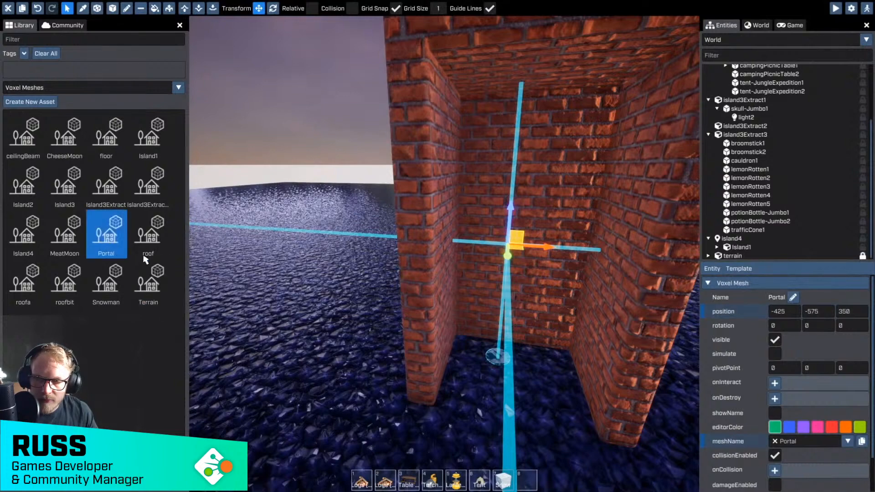
# Step: Filter the library's meshes for "door" to find a door for the portal's opening
pyautogui.moveTo(234, 274); pyautogui.dragTo(235, 273, button='right')
pyautogui.moveTo(363, 238); pyautogui.dragTo(373, 235, button='right')
pyautogui.press('d')
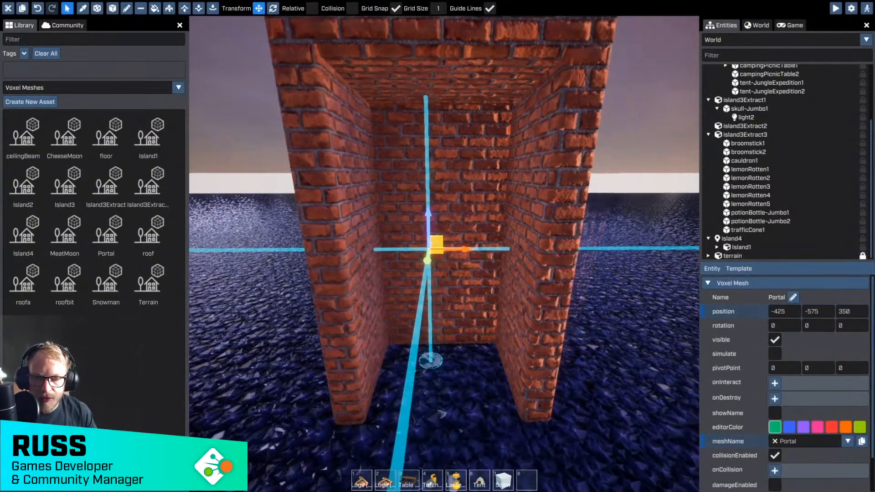
pyautogui.press('q')
pyautogui.press('e')
pyautogui.click(67, 87)
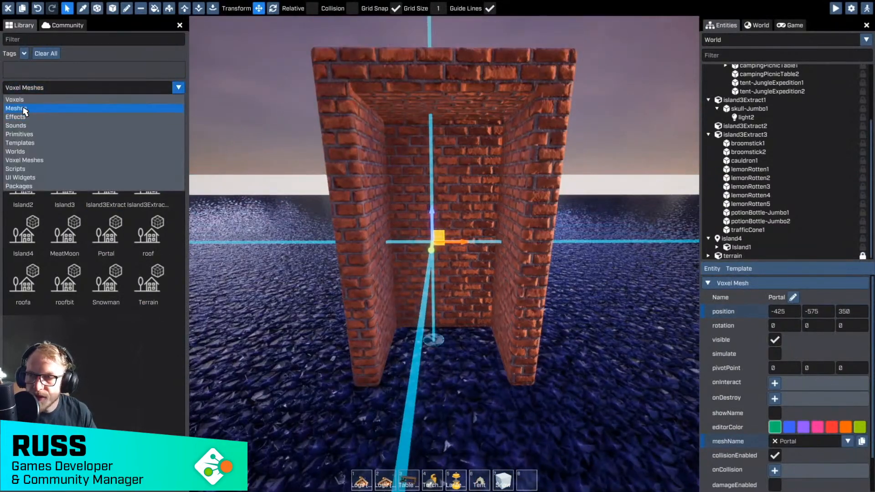
pyautogui.click(27, 108)
pyautogui.click(44, 41)
pyautogui.write('door')
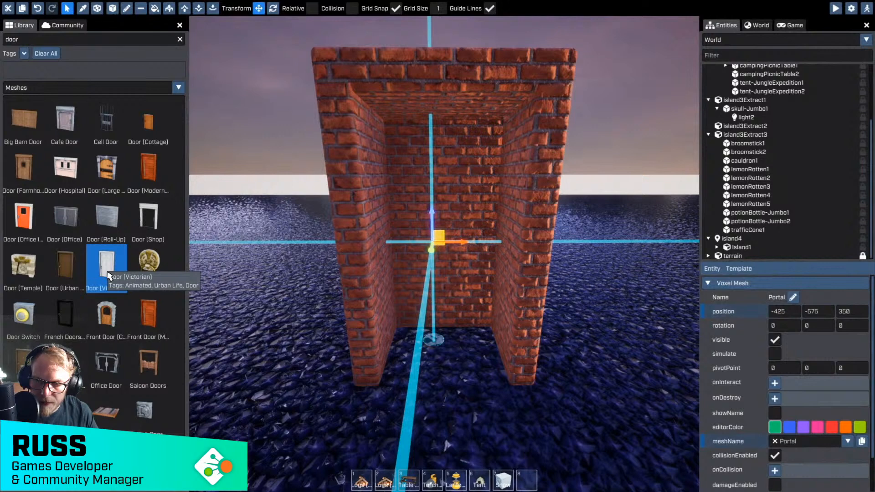
# Step: Place the Door (Victorian) mesh in the front opening of the portal at position 0, 50, -125
pyautogui.moveTo(109, 276); pyautogui.dragTo(433, 304)
pyautogui.moveTo(434, 361); pyautogui.dragTo(462, 373)
pyautogui.press('a')
pyautogui.moveTo(462, 373); pyautogui.dragTo(455, 254, button='right')
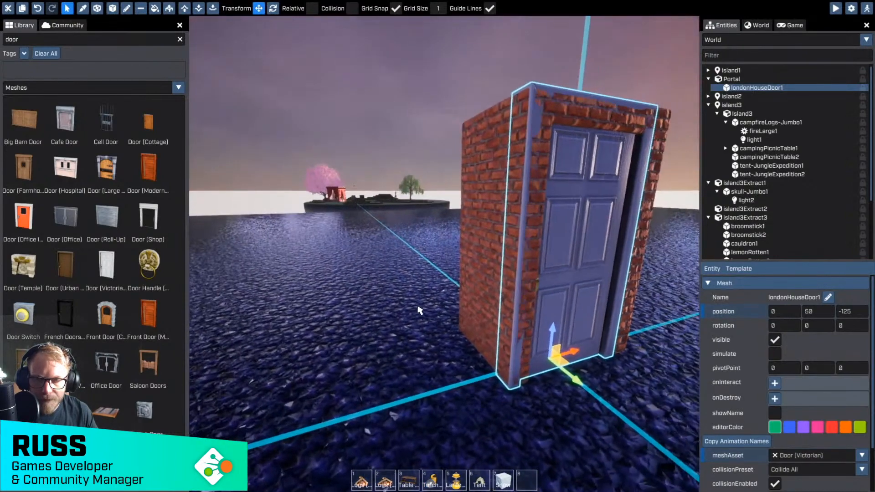
# Step: Extrude one side wall of the portal outward by one block and move the door forward to Y 125
pyautogui.click(171, 9)
pyautogui.moveTo(610, 266); pyautogui.dragTo(589, 273)
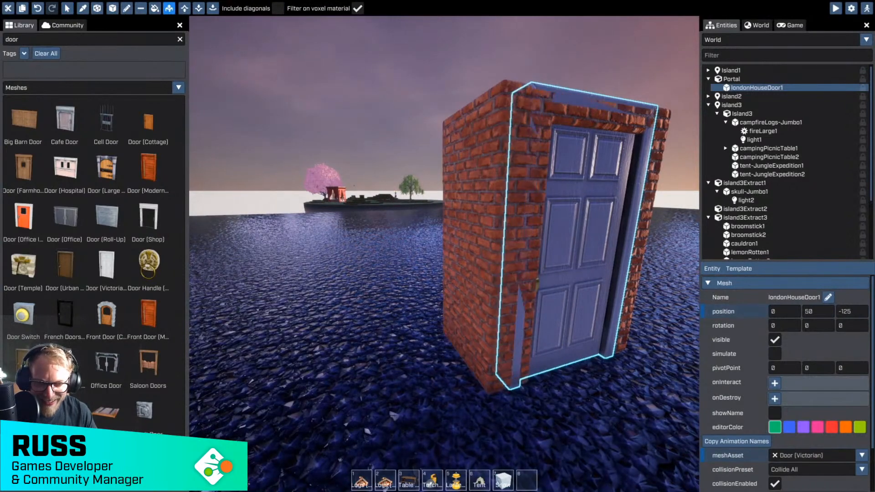
pyautogui.press('Escape')
pyautogui.moveTo(573, 382); pyautogui.dragTo(650, 438)
pyautogui.press('w')
pyautogui.moveTo(456, 228); pyautogui.dragTo(342, 108, button='right')
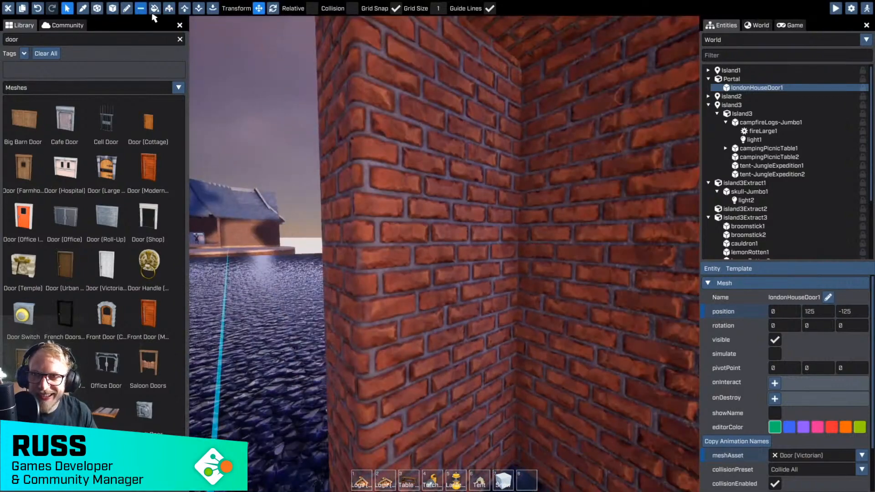
# Step: Extrude the top of the brick portal upward to make the structure taller above the door
pyautogui.click(169, 9)
pyautogui.press('s')
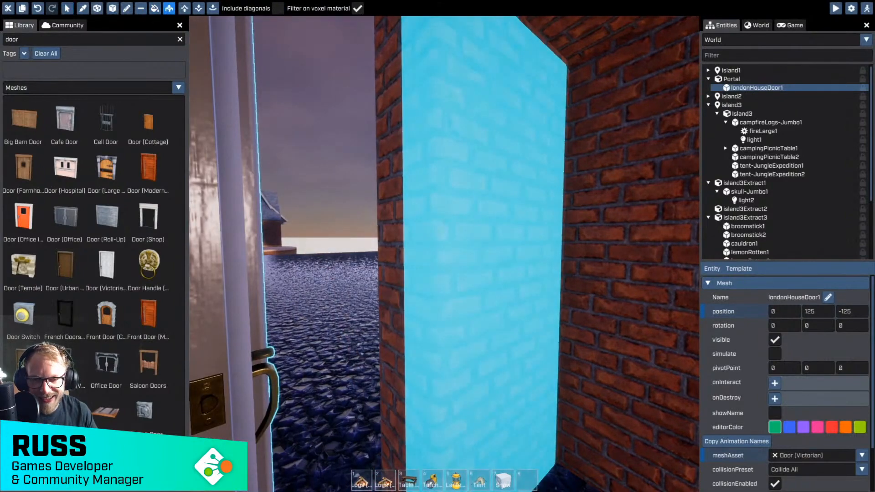
pyautogui.press('e')
pyautogui.moveTo(534, 269); pyautogui.dragTo(538, 268, button='right')
pyautogui.press('e')
pyautogui.moveTo(538, 269); pyautogui.dragTo(538, 98)
pyautogui.moveTo(538, 98); pyautogui.dragTo(560, 73, button='right')
# Step: Extrude the portal's opposite side wall outward so the brickwork extends past the door frame on that side
pyautogui.press('s')
pyautogui.moveTo(445, 254); pyautogui.dragTo(456, 215, button='right')
pyautogui.press('d')
pyautogui.press('w')
pyautogui.press('d')
pyautogui.press('w')
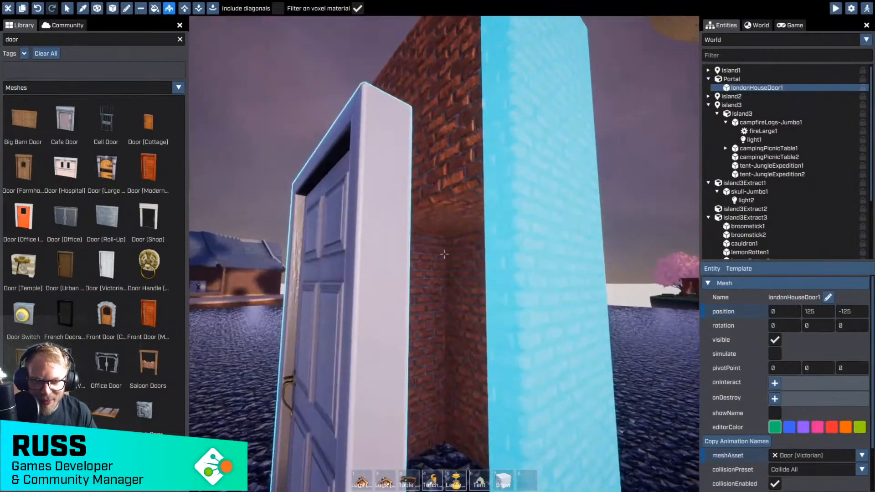
pyautogui.press('a')
pyautogui.moveTo(464, 247); pyautogui.dragTo(474, 201)
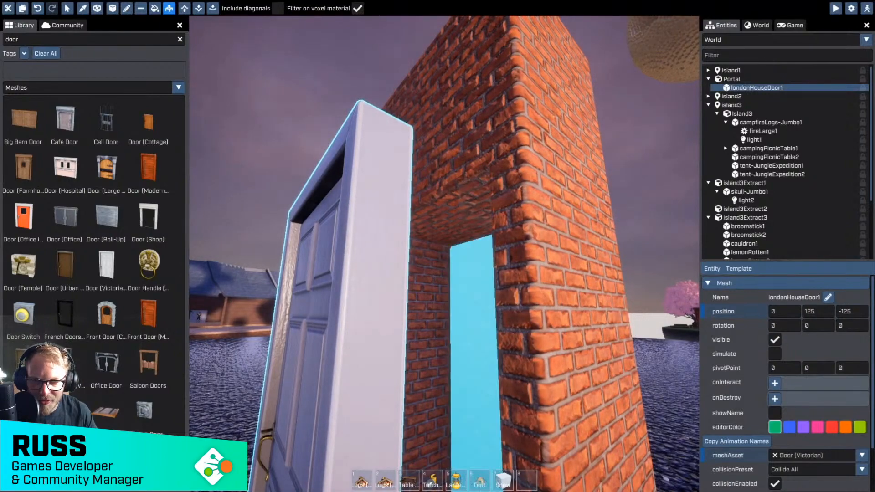
pyautogui.moveTo(474, 283); pyautogui.dragTo(492, 315, button='right')
pyautogui.press('e')
pyautogui.moveTo(445, 254); pyautogui.dragTo(444, 237, button='right')
pyautogui.press('q')
pyautogui.press('q')
pyautogui.press('Escape')
# Step: Move the Victorian door back toward the brick opening to Y 64.229 with grid snapping off
pyautogui.moveTo(445, 269); pyautogui.dragTo(453, 392, button='right')
pyautogui.press('s')
pyautogui.moveTo(377, 422); pyautogui.dragTo(429, 399)
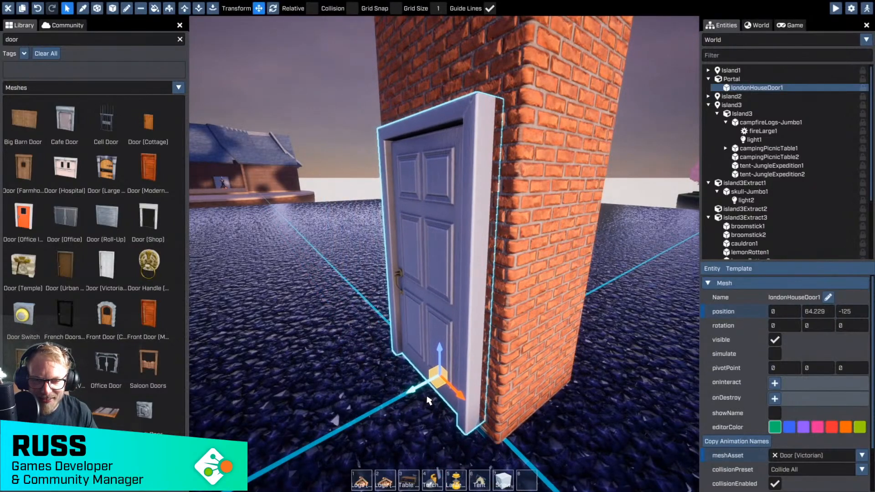
# Step: Move the Victorian door forward out of the brick opening to Y 175
pyautogui.press('a')
pyautogui.press('a')
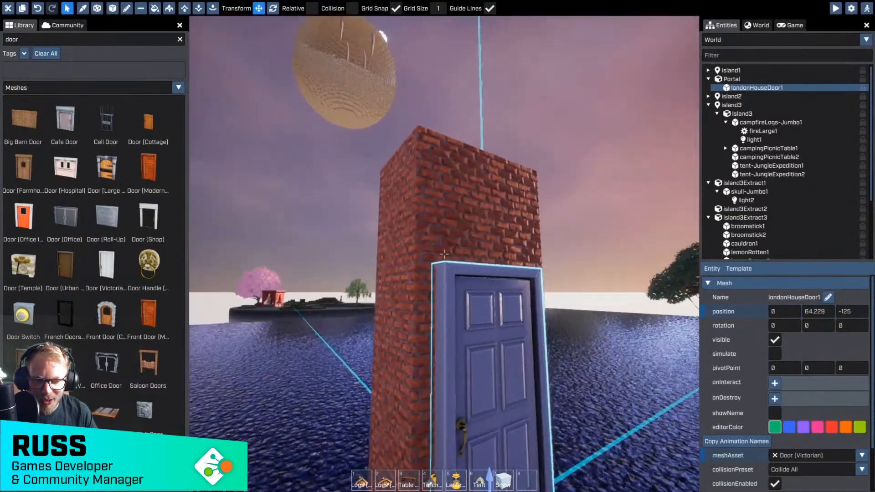
pyautogui.press('w')
pyautogui.press('a')
pyautogui.press('d')
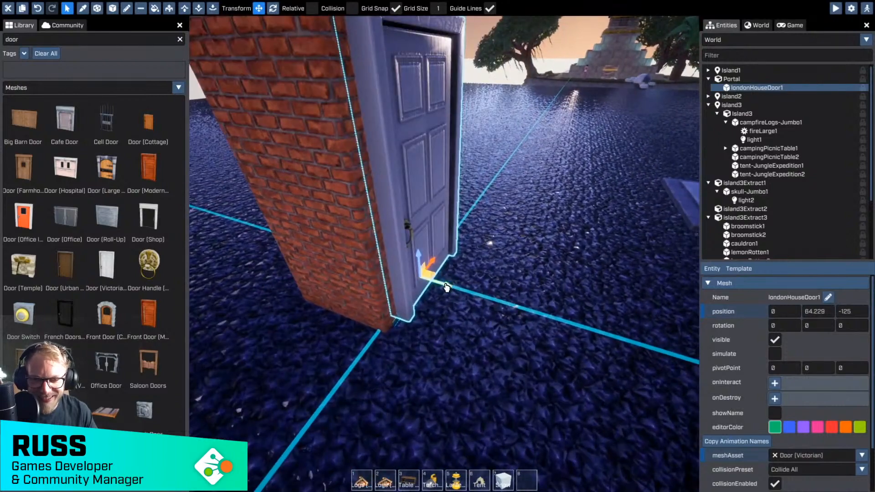
pyautogui.moveTo(445, 285); pyautogui.dragTo(543, 297)
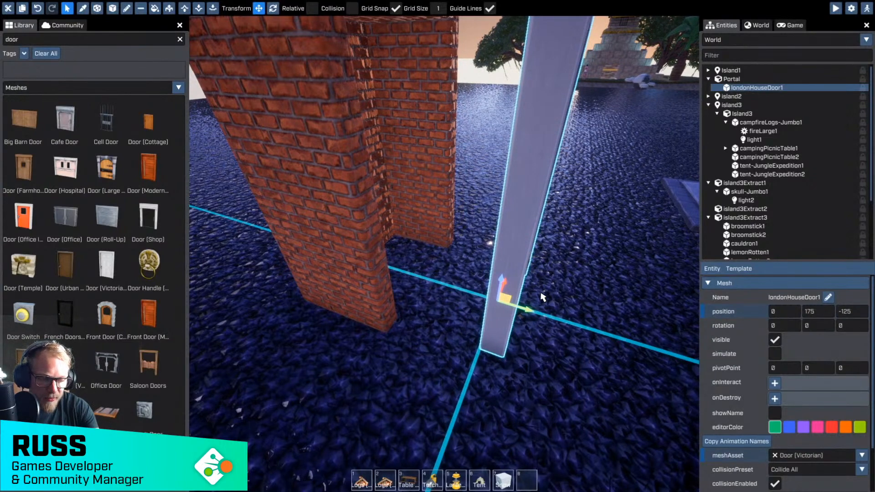
# Step: Find the Neon voxel in the library and choose its light blue variant for building inside the portal
pyautogui.moveTo(455, 281); pyautogui.dragTo(445, 256, button='right')
pyautogui.press('w')
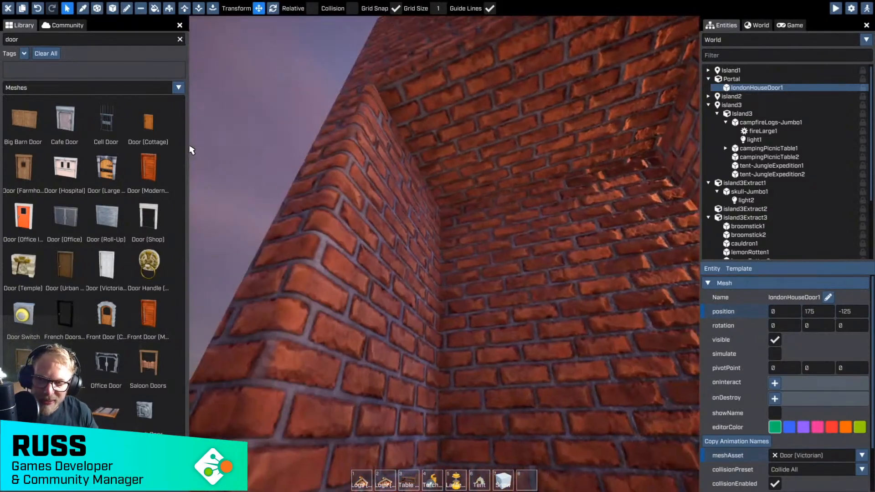
pyautogui.click(55, 88)
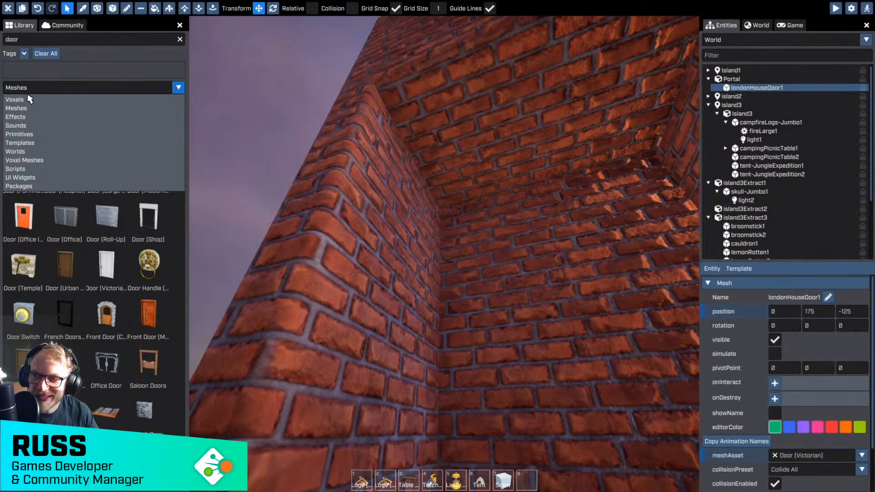
pyautogui.click(18, 100)
pyautogui.write('neon')
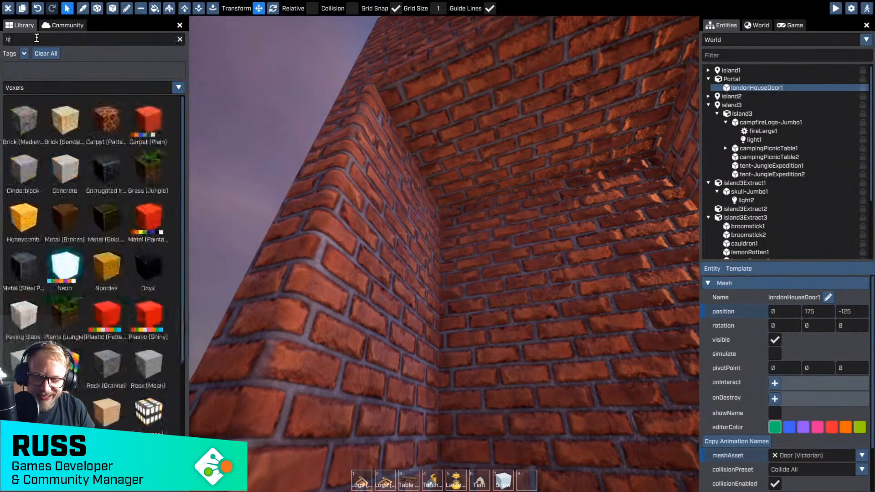
pyautogui.moveTo(25, 123)
pyautogui.click(31, 141)
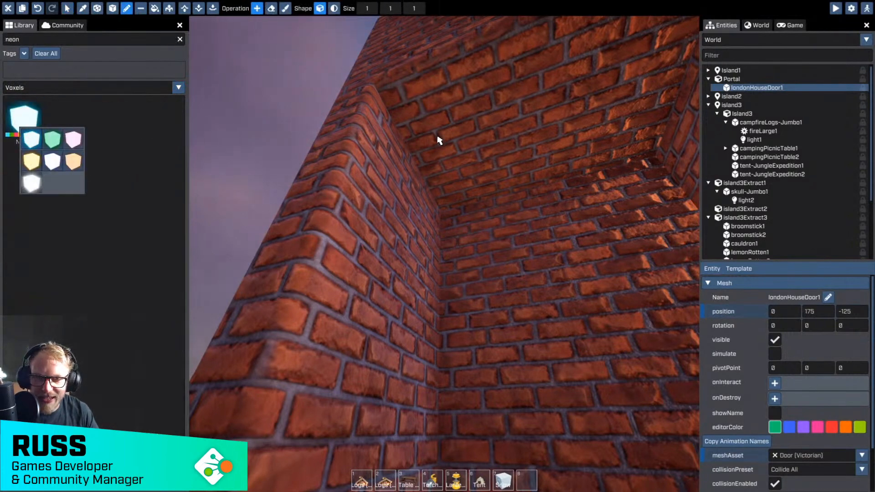
pyautogui.moveTo(517, 254); pyautogui.dragTo(532, 254, button='right')
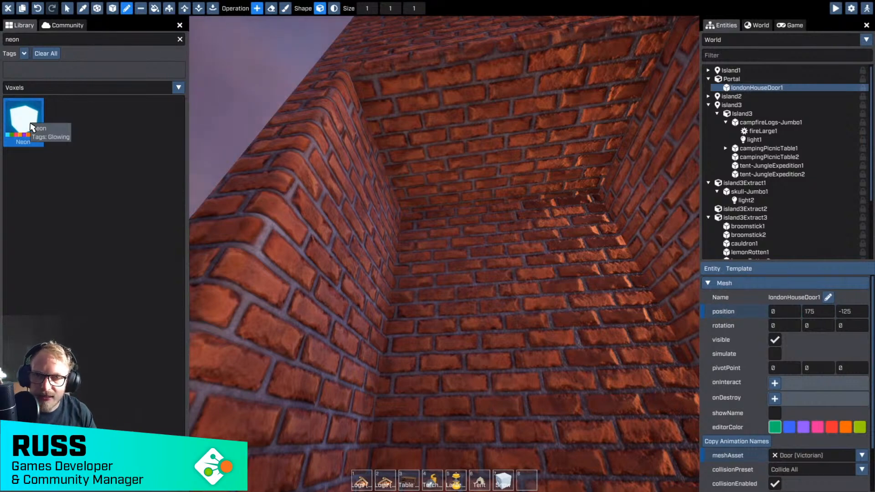
pyautogui.click(31, 124)
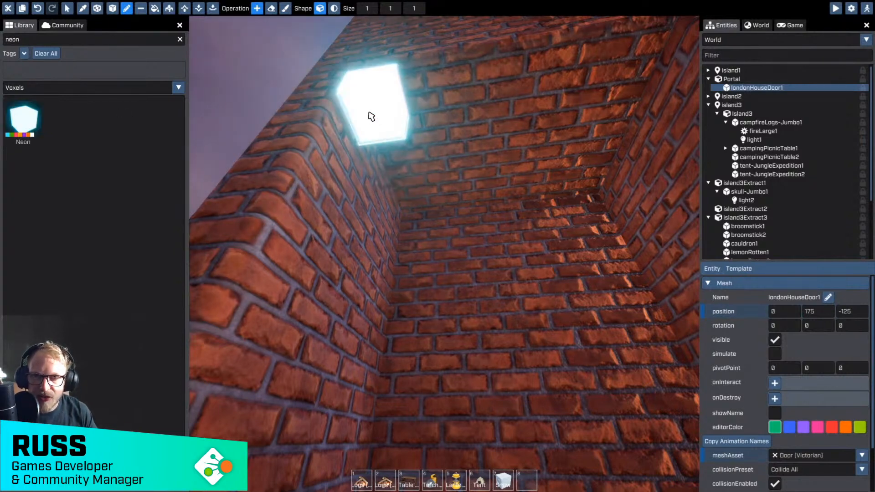
# Step: Draw a row of neon voxels across the upper end of the portal's door opening
pyautogui.moveTo(371, 117); pyautogui.dragTo(675, 87)
pyautogui.moveTo(339, 131)
pyautogui.mouseDown(button='right')
pyautogui.moveTo(379, 135)
pyautogui.moveTo(338, 131)
pyautogui.mouseUp(button='right')
pyautogui.press('s')
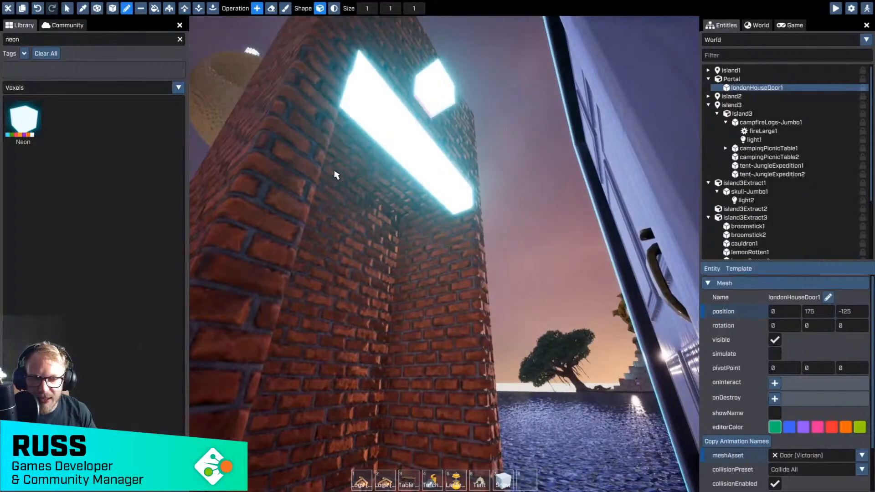
# Step: Extrude the underside of the neon row downward to fill the door opening with neon, filtering on voxel material
pyautogui.press('w')
pyautogui.click(169, 9)
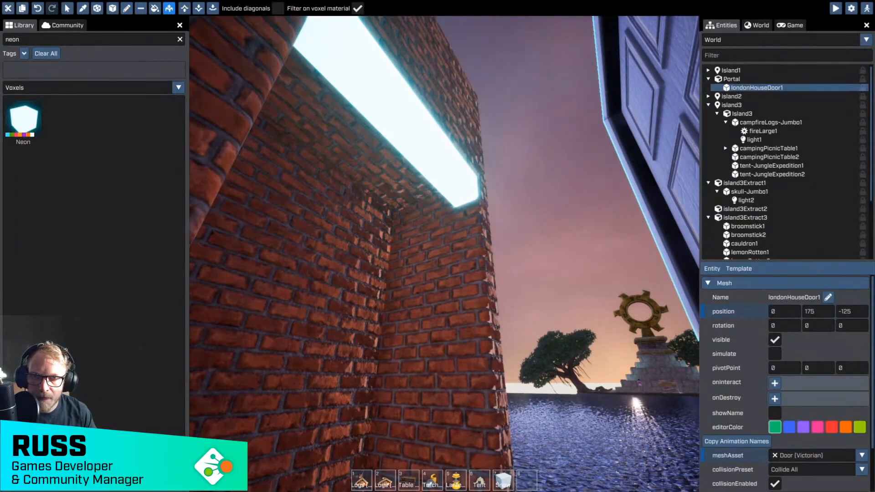
pyautogui.press('q')
pyautogui.moveTo(387, 114); pyautogui.dragTo(388, 328)
pyautogui.press('s')
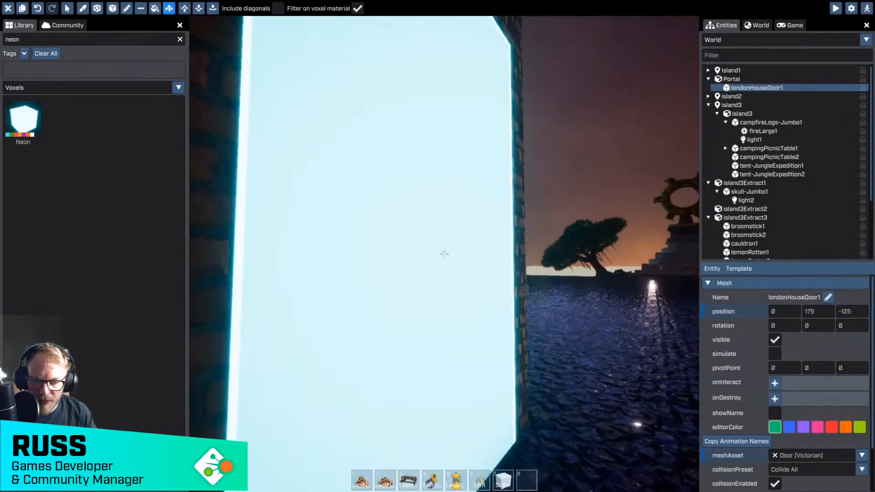
# Step: Box-select the neon panel as a 6 × 2 × 11 voxel volume and extract it into its own voxel mesh
pyautogui.click(97, 9)
pyautogui.press('w')
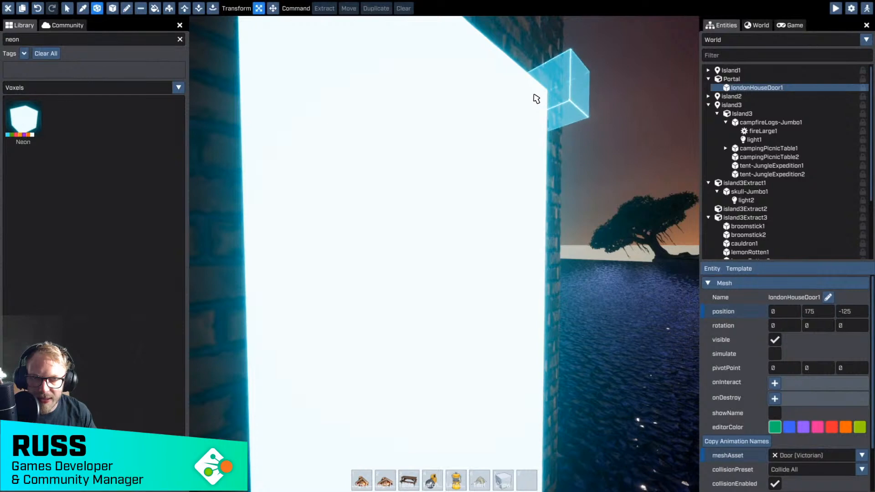
pyautogui.moveTo(537, 99); pyautogui.dragTo(322, 348)
pyautogui.press('q')
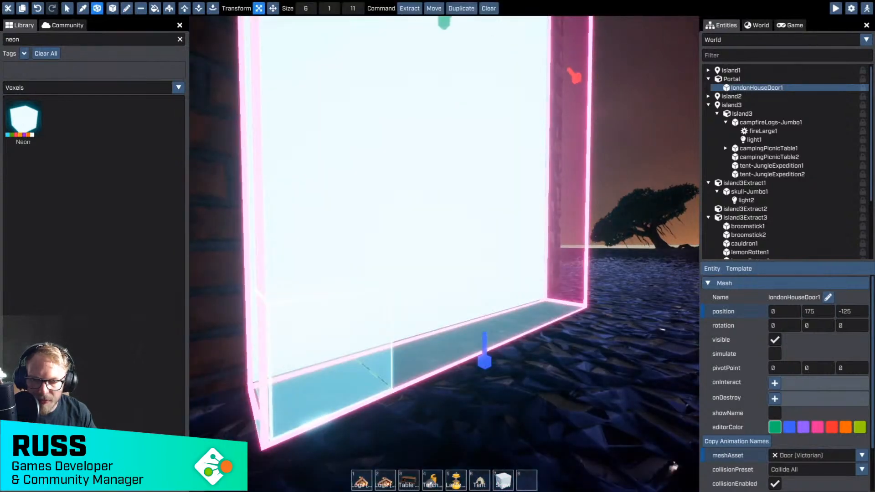
pyautogui.moveTo(614, 81); pyautogui.dragTo(597, 173, button='right')
pyautogui.press('e')
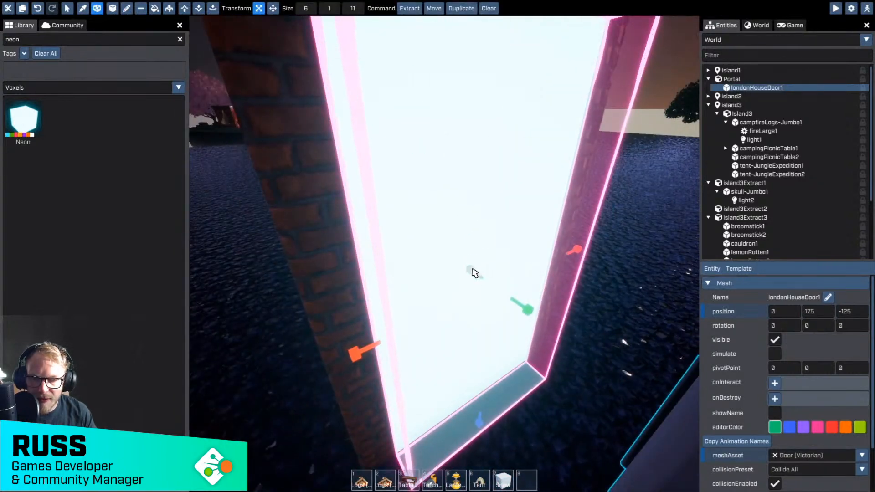
pyautogui.moveTo(474, 273); pyautogui.dragTo(453, 102)
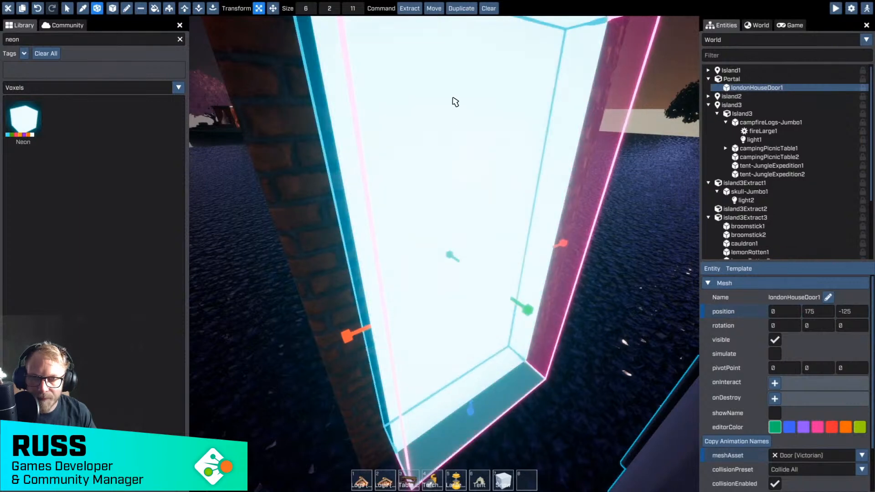
pyautogui.click(411, 11)
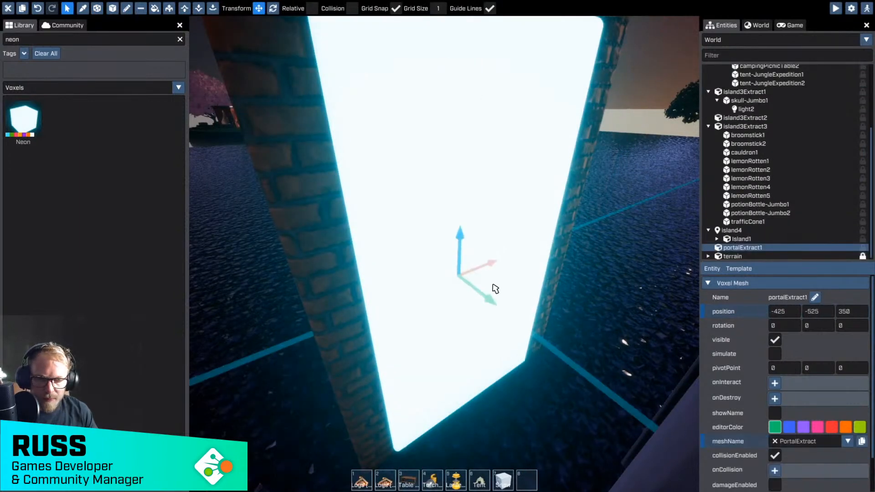
# Step: Move the extracted neon panel slightly deeper into the brick opening to Y -539.538 without grid snapping
pyautogui.moveTo(494, 304); pyautogui.dragTo(479, 296)
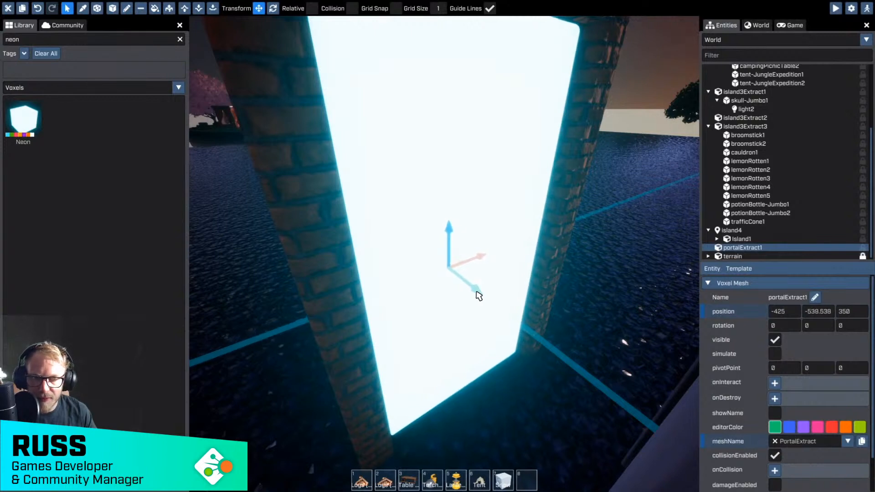
pyautogui.scroll(-3, 593, 342)
# Step: Move the Victorian door back against the brick opening in front of the neon panel, to Y 51.622
pyautogui.click(548, 313)
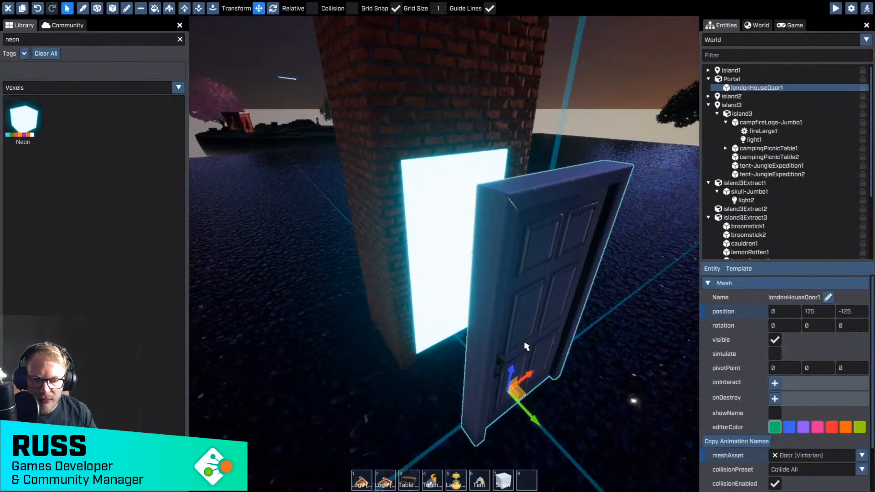
pyautogui.moveTo(521, 407); pyautogui.dragTo(463, 340)
pyautogui.moveTo(487, 346); pyautogui.dragTo(410, 294, button='right')
pyautogui.press('d')
pyautogui.press('a')
pyautogui.moveTo(446, 254); pyautogui.dragTo(453, 175, button='right')
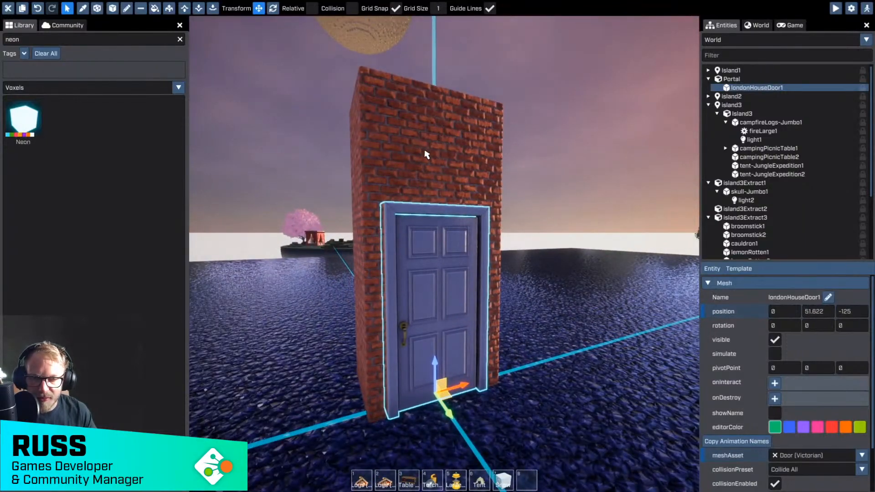
# Step: Parent portalExtract1 to londonHouseDoor1 in the entity hierarchy
pyautogui.press('w')
pyautogui.moveTo(440, 139); pyautogui.dragTo(428, 137, button='right')
pyautogui.press('q')
pyautogui.press('w')
pyautogui.press('s')
pyautogui.doubleClick(772, 88)
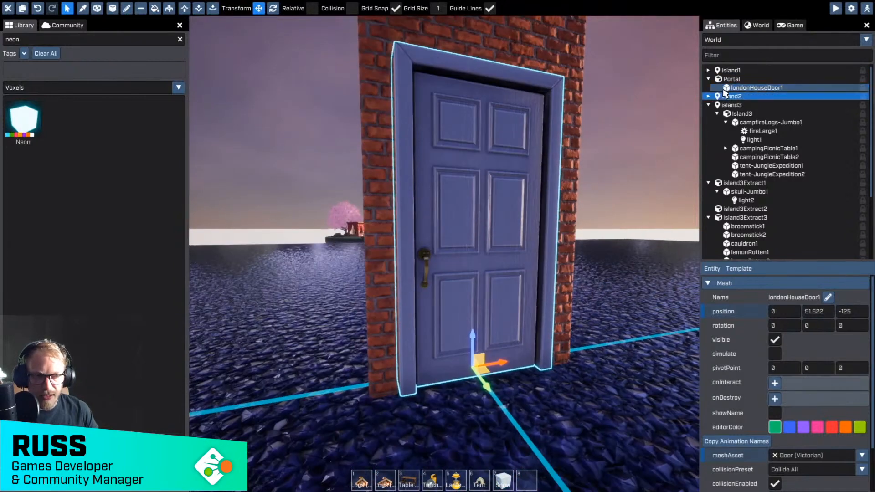
pyautogui.scroll(-3, 734, 249)
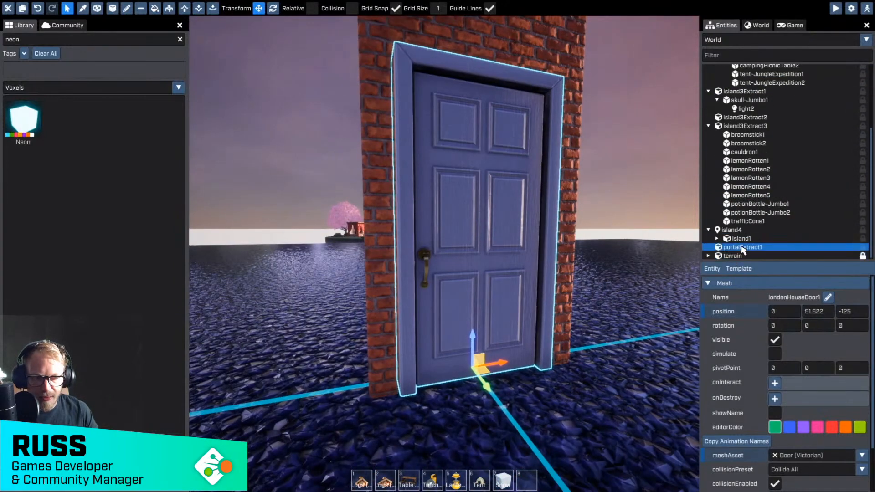
pyautogui.moveTo(742, 248); pyautogui.dragTo(741, 91)
# Step: Snap the Victorian door, together with its neon panel, to Y 50
pyautogui.keyDown('alt'); pyautogui.moveTo(448, 188); pyautogui.dragTo(490, 278); pyautogui.keyUp('alt')
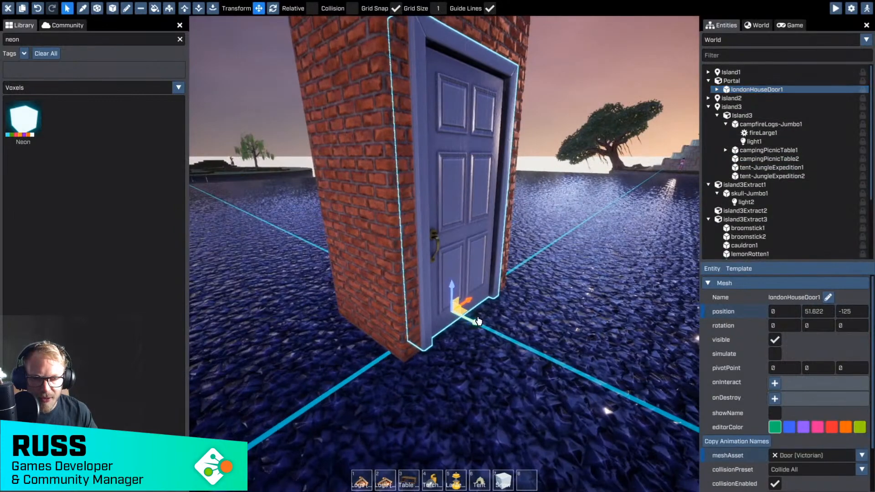
pyautogui.moveTo(476, 322)
pyautogui.mouseDown()
pyautogui.moveTo(592, 360)
pyautogui.moveTo(476, 322)
pyautogui.mouseUp()
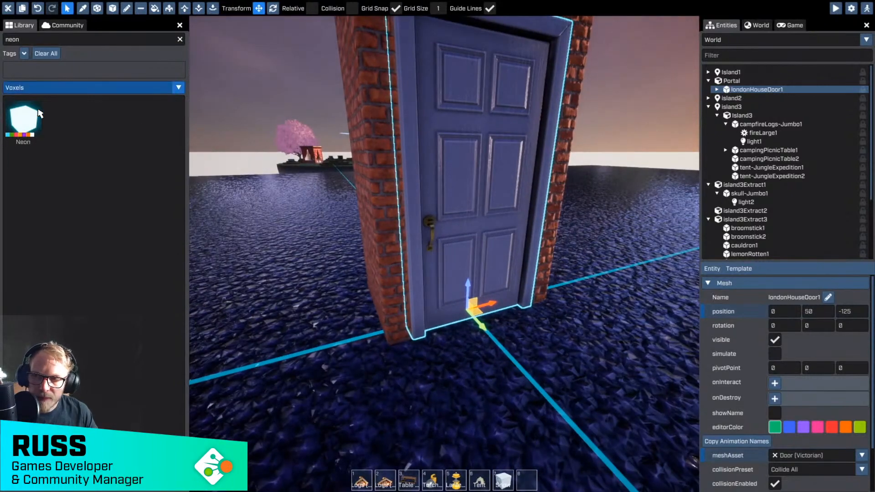
# Step: Search the library's voxel meshes for "port" and rename the PortalExtract asset to PortalEffect
pyautogui.click(96, 88)
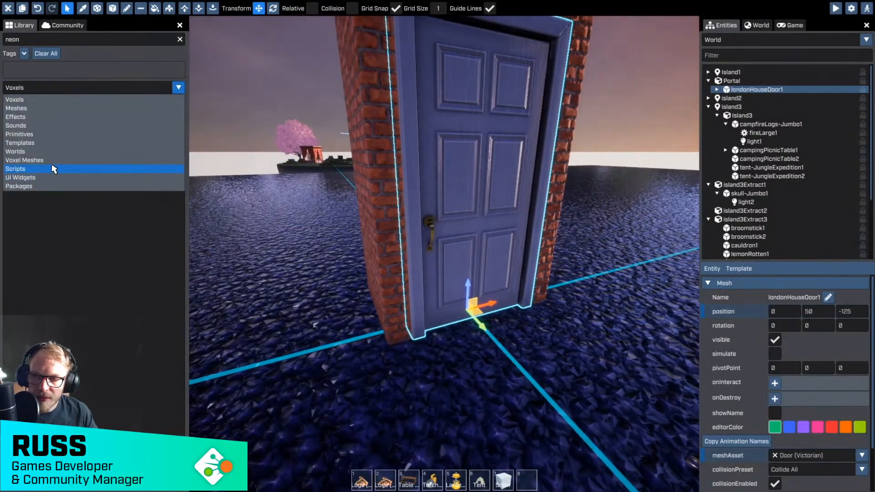
pyautogui.click(53, 169)
pyautogui.click(62, 39)
pyautogui.write('port')
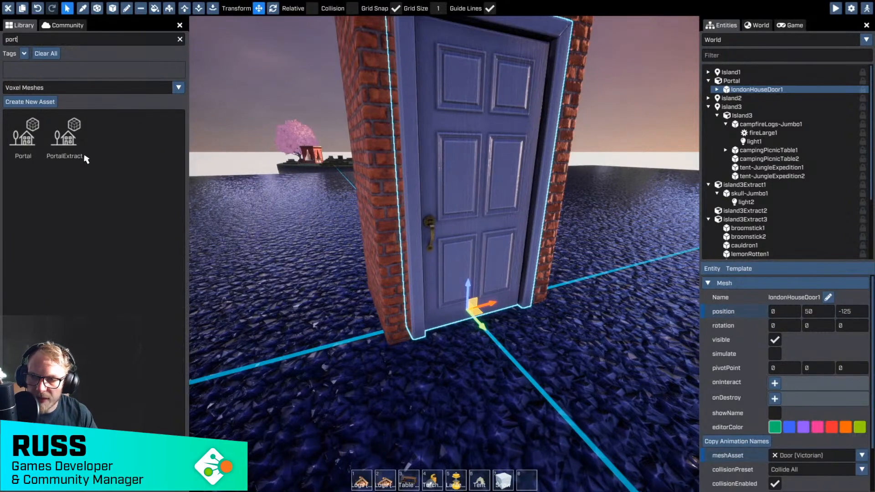
pyautogui.rightClick(78, 154)
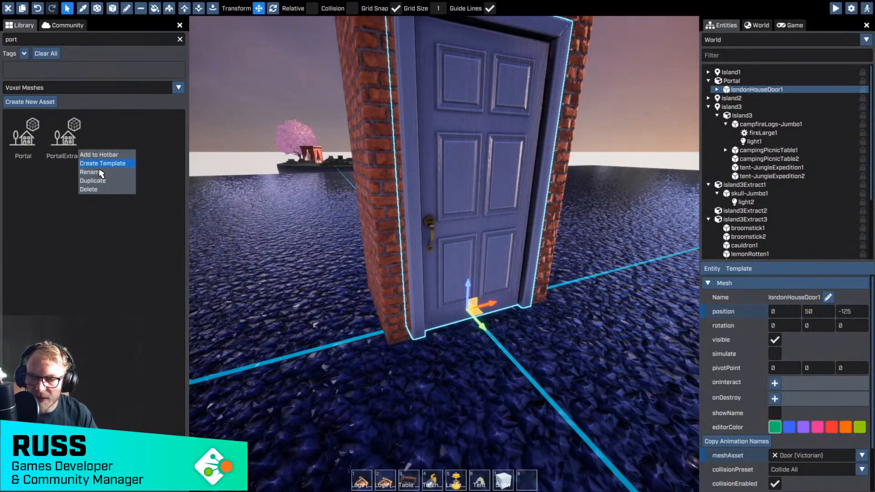
pyautogui.click(91, 173)
pyautogui.write('PortalEffect')
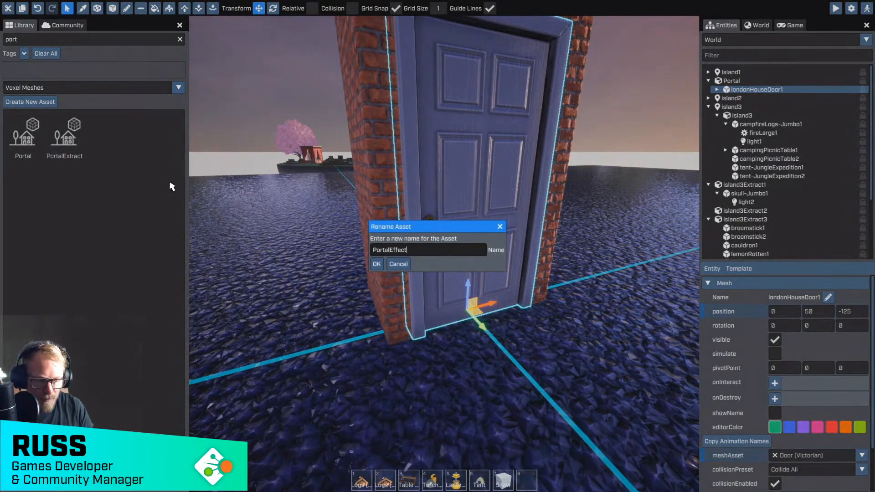
pyautogui.press('Return')
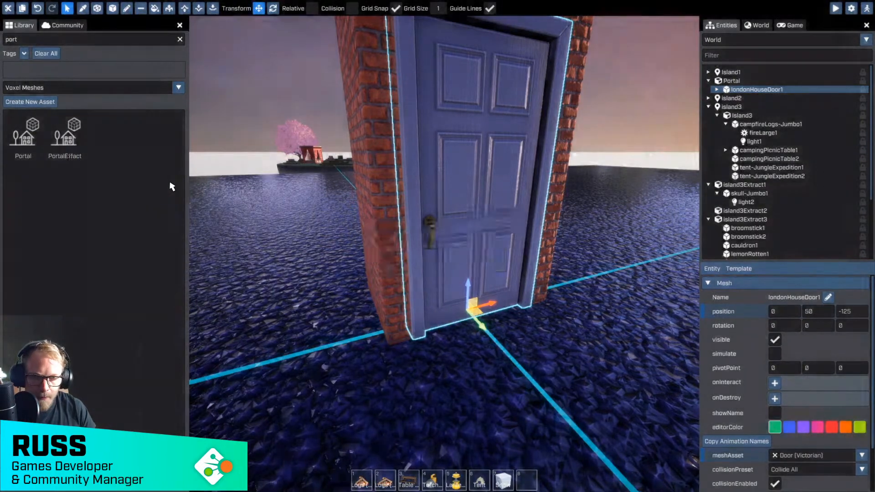
# Step: Add a new script named doorScript to the Victorian door
pyautogui.moveTo(366, 286); pyautogui.dragTo(410, 253, button='right')
pyautogui.press('s')
pyautogui.press('w')
pyautogui.press('s')
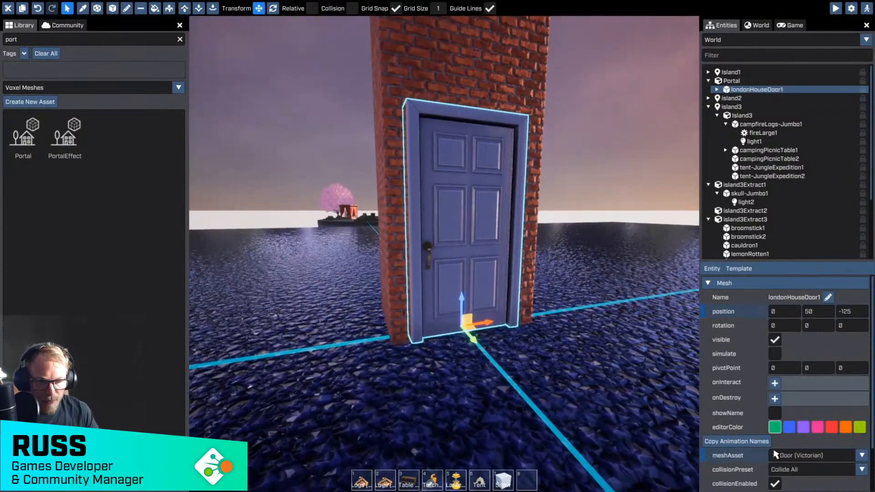
pyautogui.scroll(-1, 788, 414)
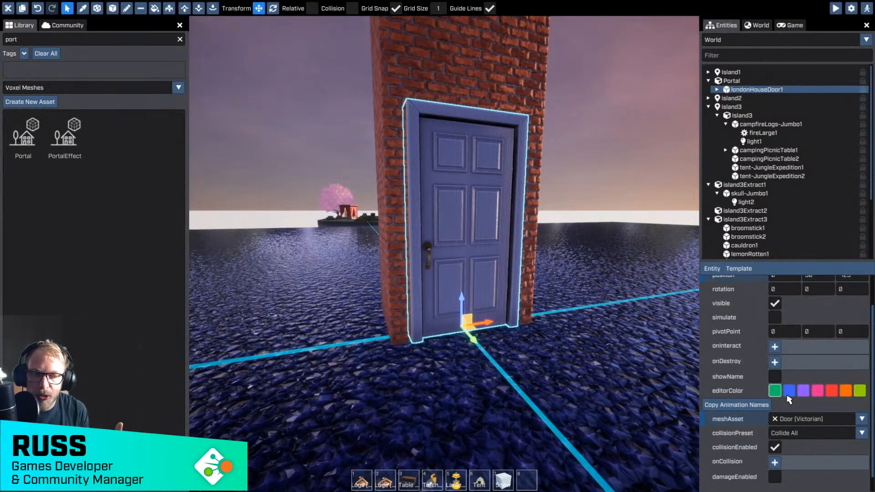
pyautogui.scroll(-1, 789, 398)
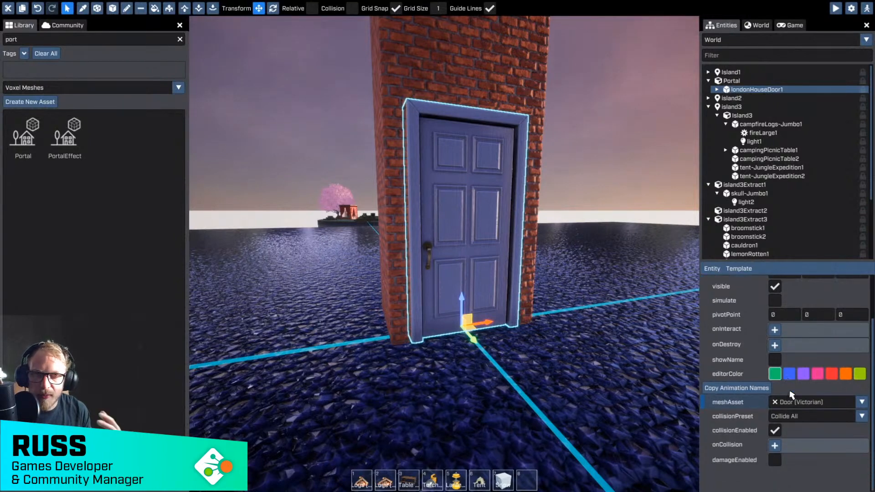
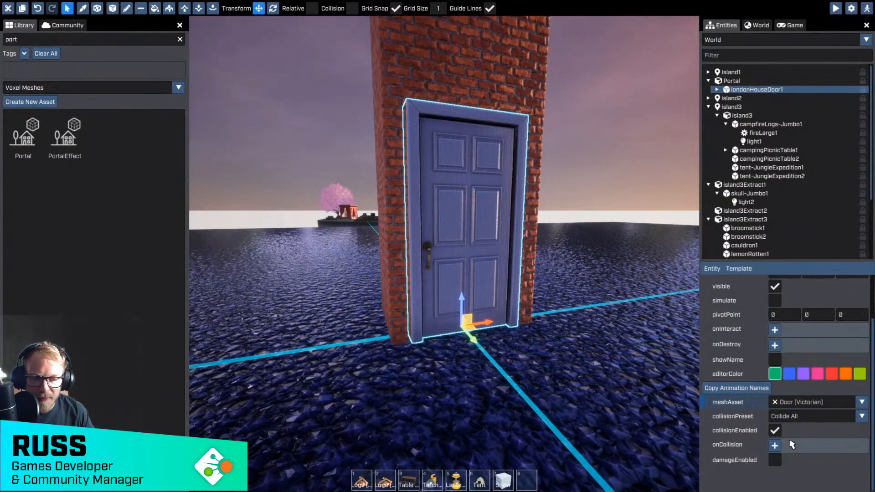
pyautogui.scroll(3, 781, 315)
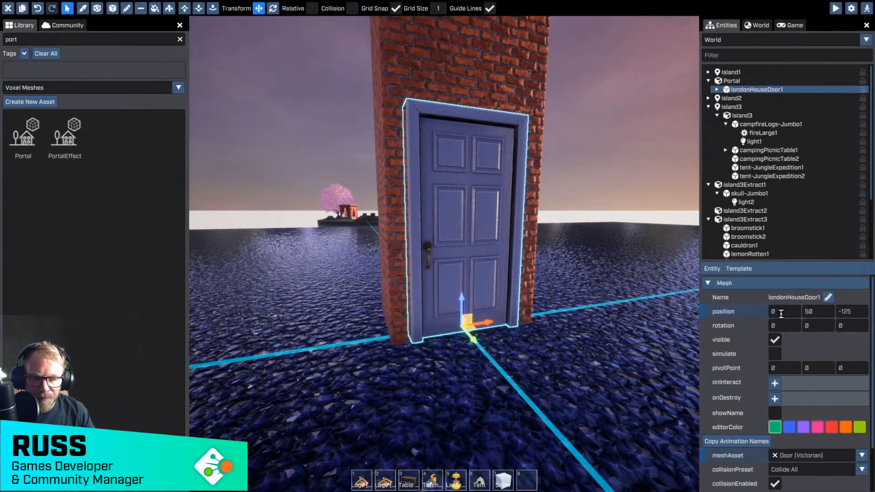
pyautogui.click(713, 271)
pyautogui.moveTo(727, 293)
pyautogui.moveTo(768, 292)
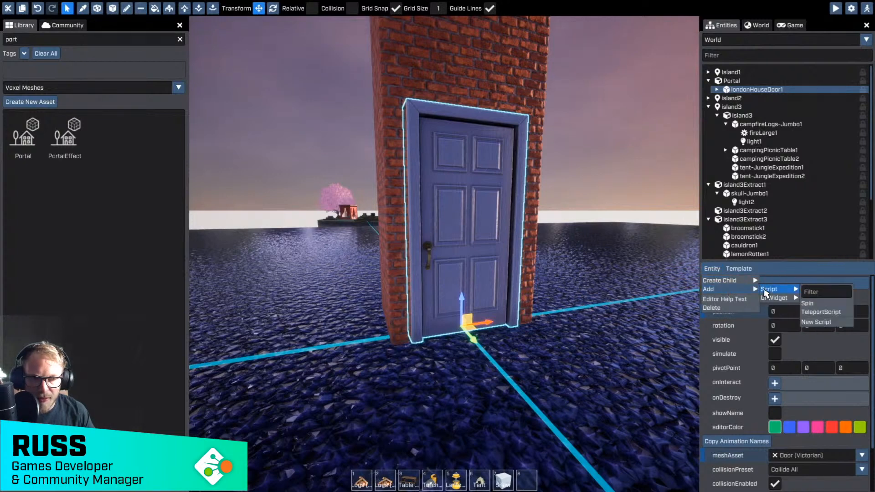
pyautogui.click(823, 322)
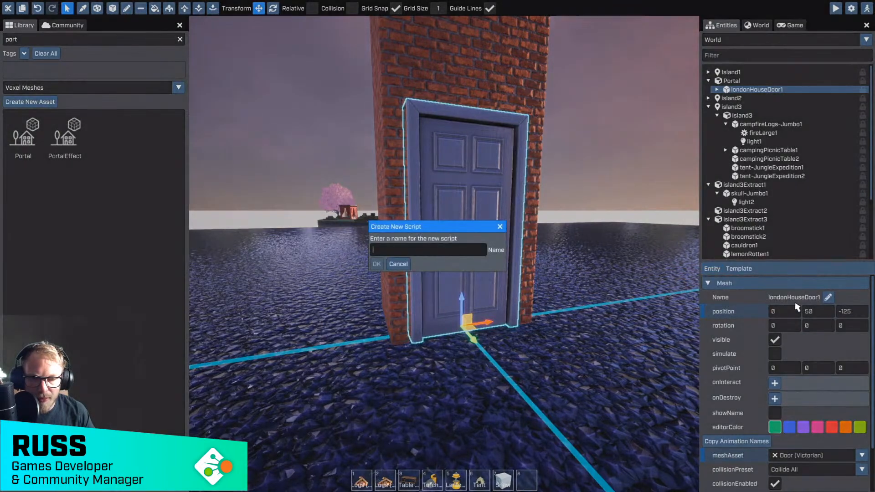
pyautogui.write('doorScript')
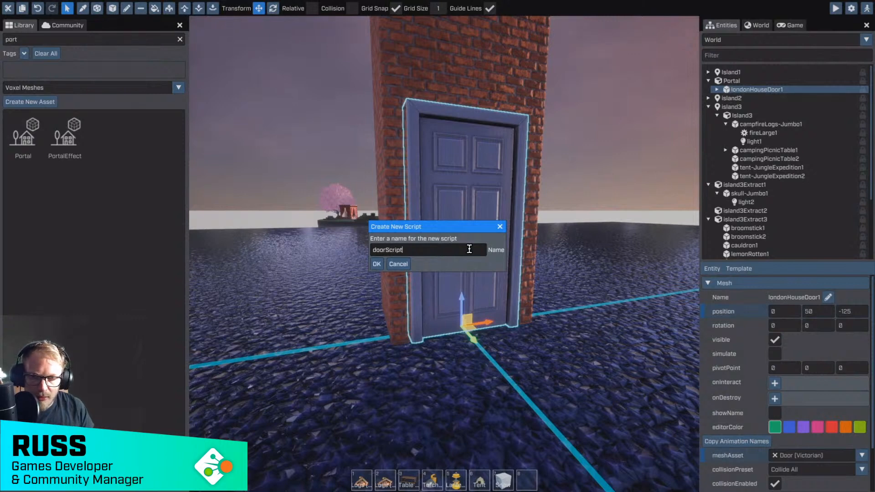
pyautogui.press('Return')
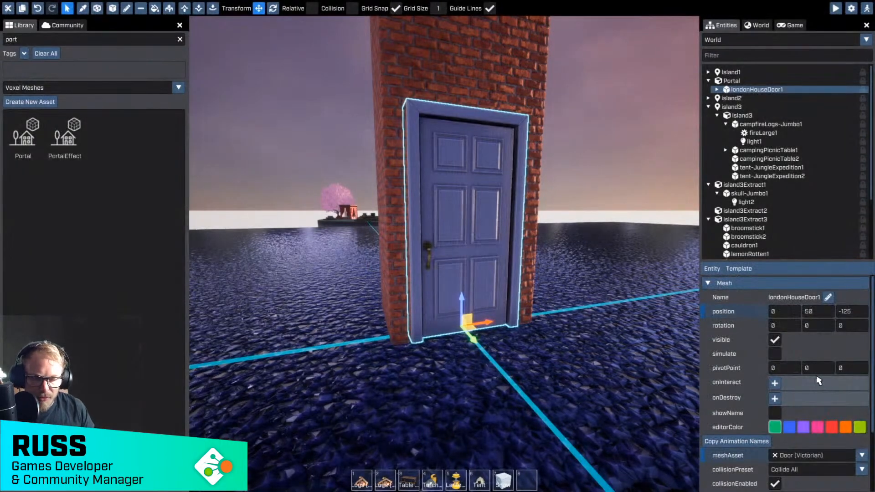
# Step: Open doorScript, add the comment "-- thank you" on the line below the Init function, and save the script
pyautogui.scroll(-3, 819, 382)
pyautogui.click(848, 461)
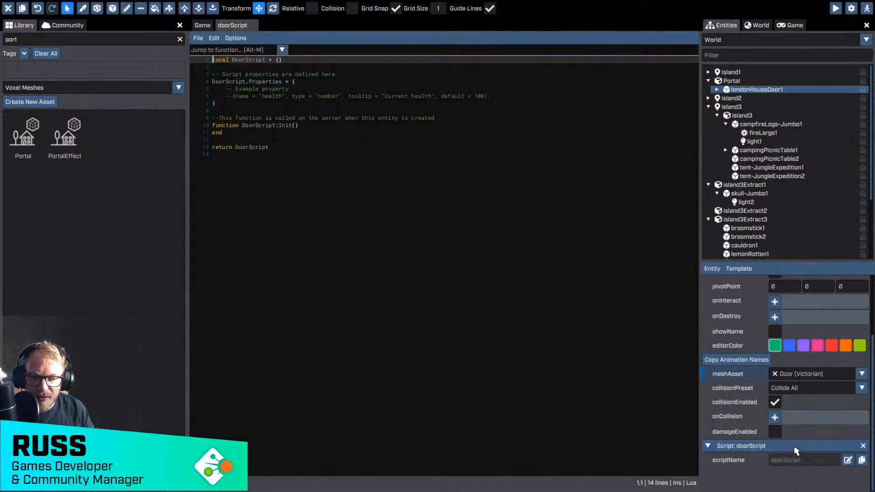
pyautogui.click(360, 226)
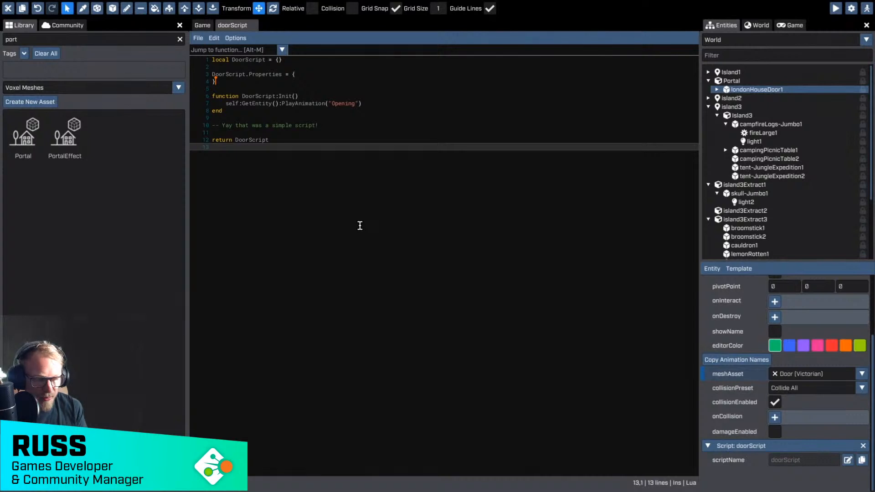
pyautogui.keyDown('ctrl'); pyautogui.scroll(5, 361, 225); pyautogui.keyUp('ctrl')
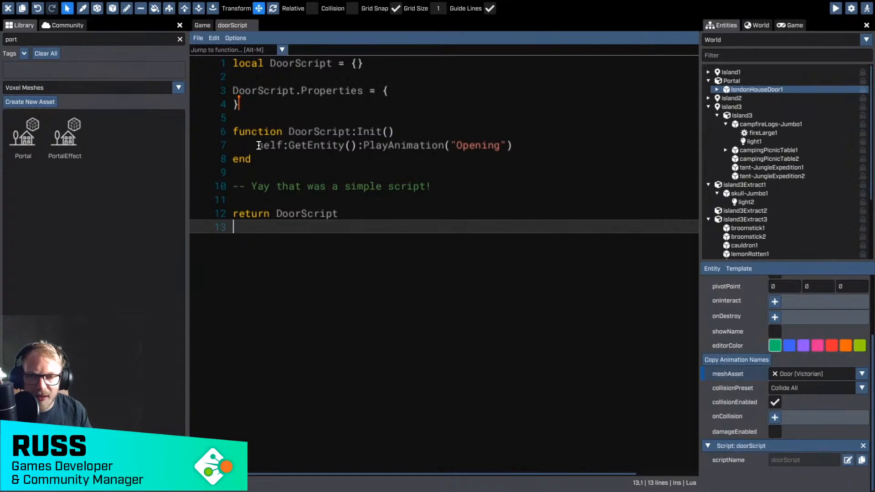
pyautogui.click(343, 176)
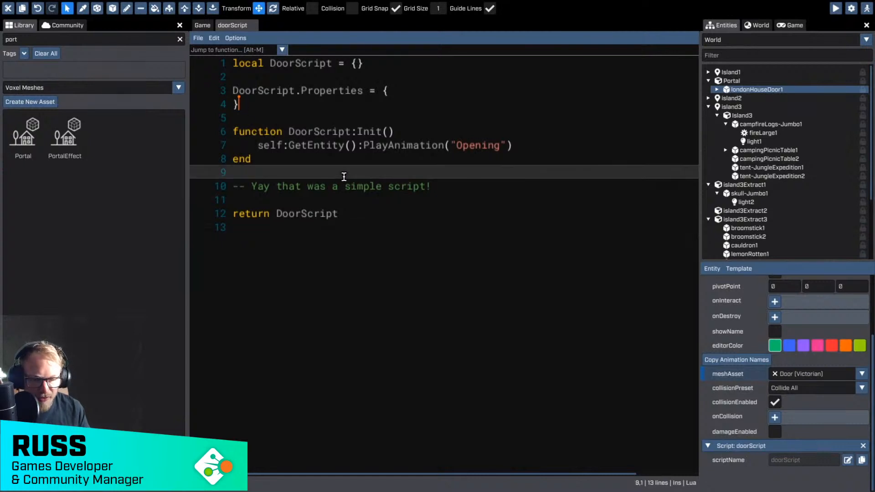
pyautogui.write('-- thank you')
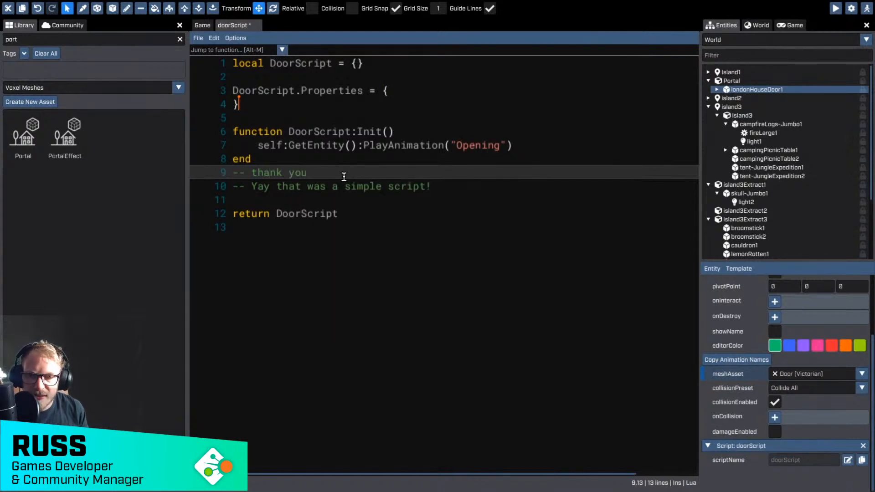
pyautogui.press('Down')
pyautogui.press('End')
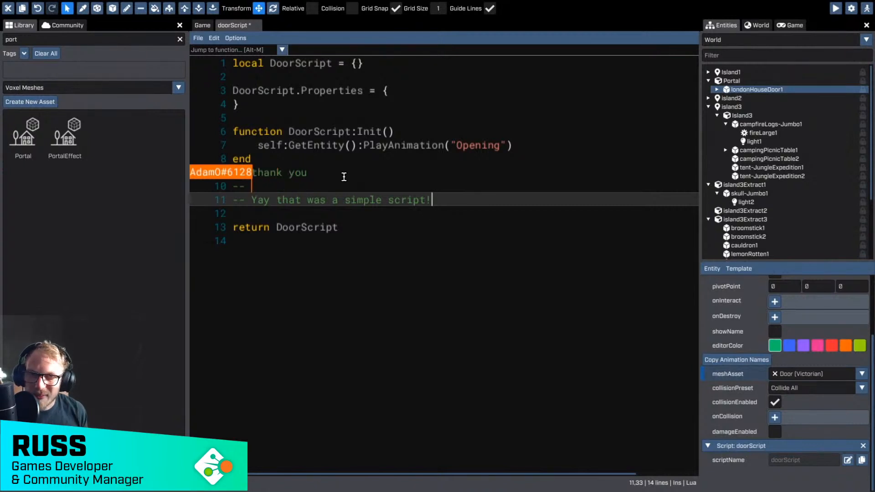
pyautogui.hotkey('ctrl', 's')
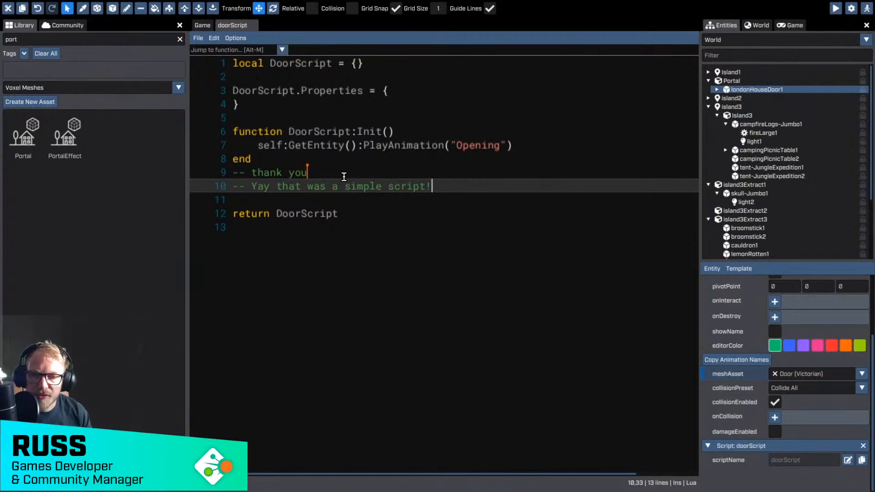
# Step: Return to the game view and enable simulation on the Victorian door to test its opening animation
pyautogui.click(203, 25)
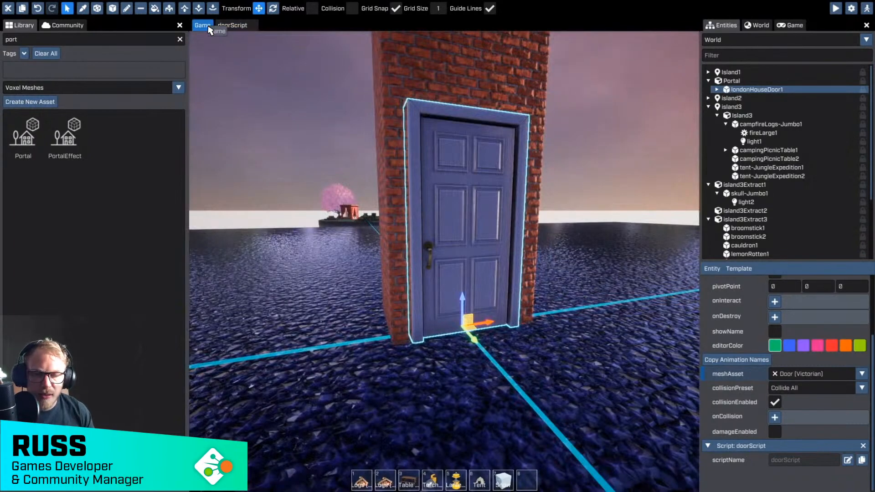
pyautogui.moveTo(316, 212); pyautogui.dragTo(318, 211, button='right')
pyautogui.press('a')
pyautogui.press('e')
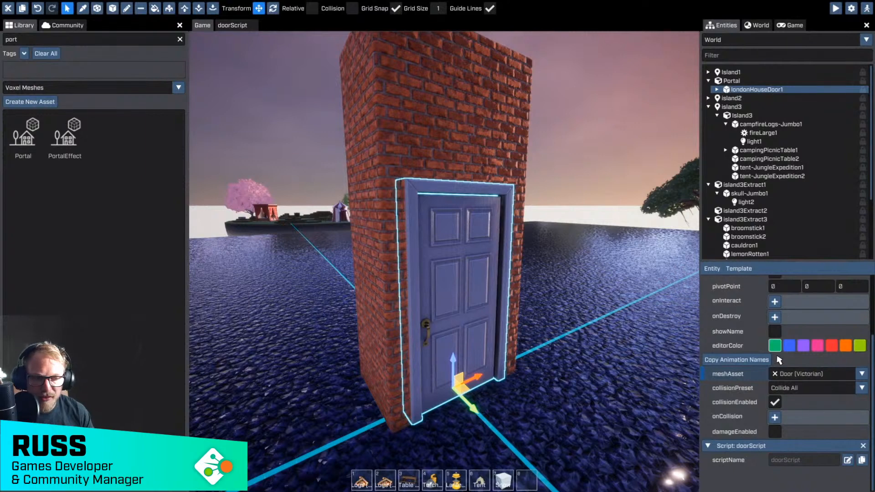
pyautogui.scroll(3, 775, 328)
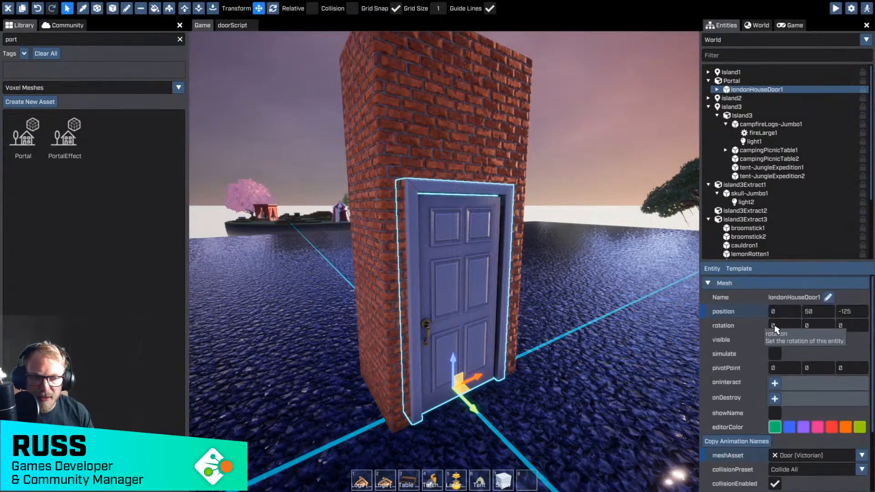
pyautogui.click(782, 355)
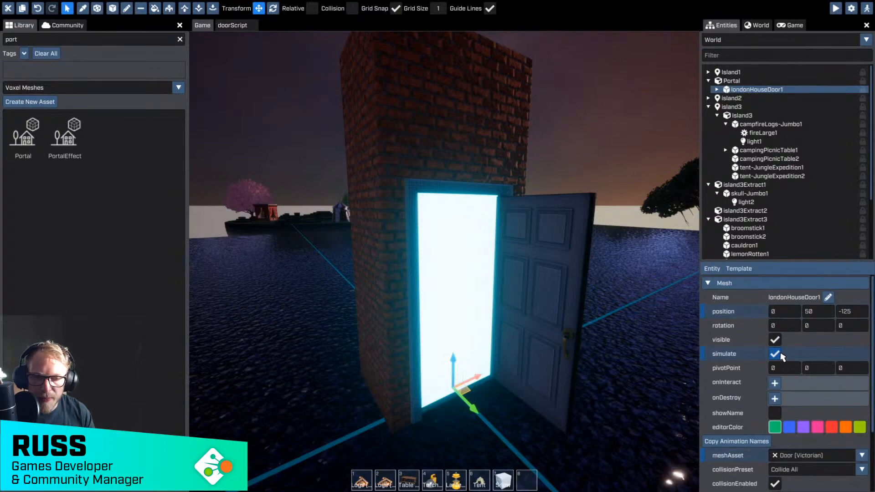
# Step: Examine the opened door and glowing portal effect up close and from afar, and switch the door's simulation off
pyautogui.moveTo(551, 350); pyautogui.dragTo(445, 254, button='right')
pyautogui.press('d')
pyautogui.press('a')
pyautogui.press('w')
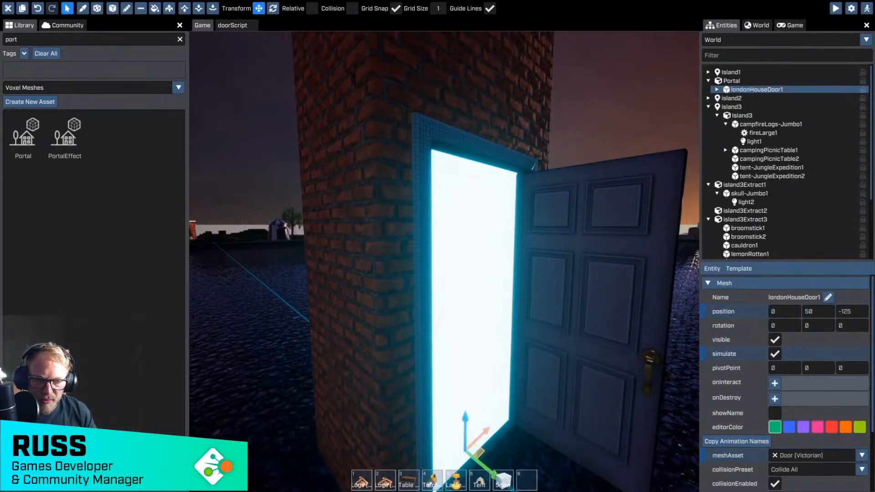
pyautogui.press('s')
pyautogui.moveTo(560, 353); pyautogui.dragTo(444, 254, button='right')
pyautogui.press('w')
pyautogui.press('s')
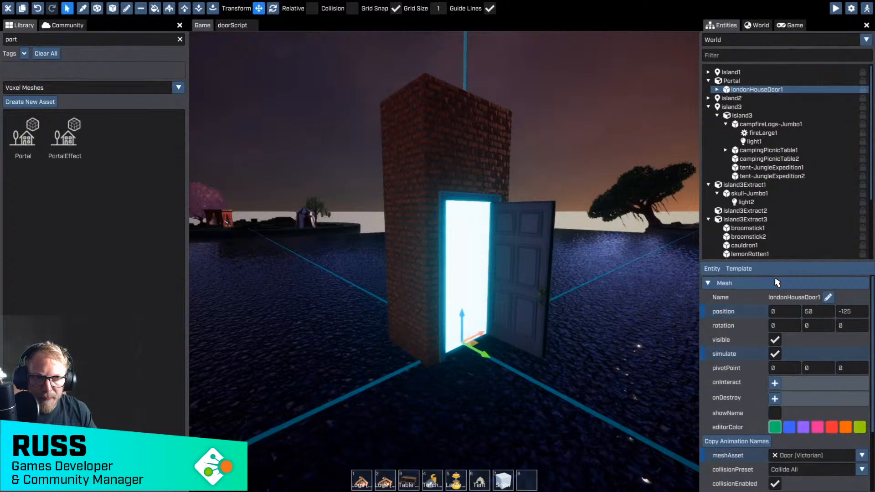
pyautogui.click(774, 355)
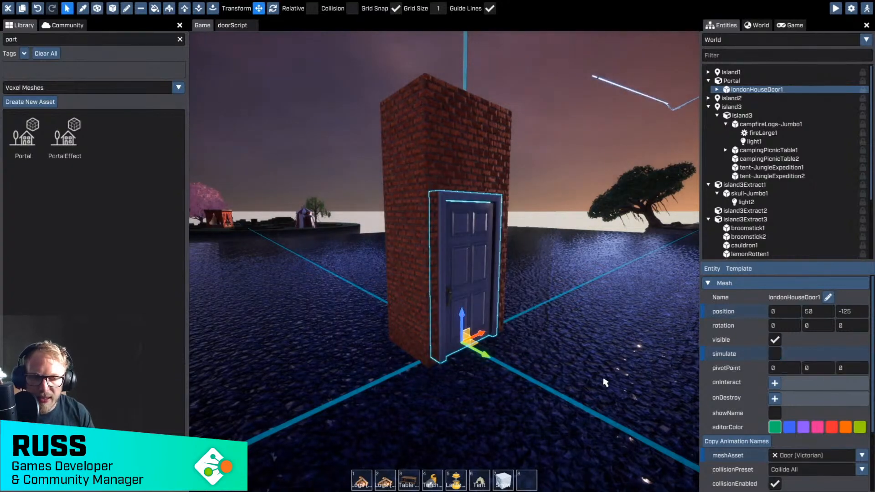
# Step: Move the Victorian door and its neon panel forward out of the brick opening along the Y axis, to Y 318.912
pyautogui.press('g')
pyautogui.moveTo(484, 360); pyautogui.dragTo(705, 449)
pyautogui.press('g')
pyautogui.press('w')
pyautogui.moveTo(658, 441); pyautogui.dragTo(473, 411, button='right')
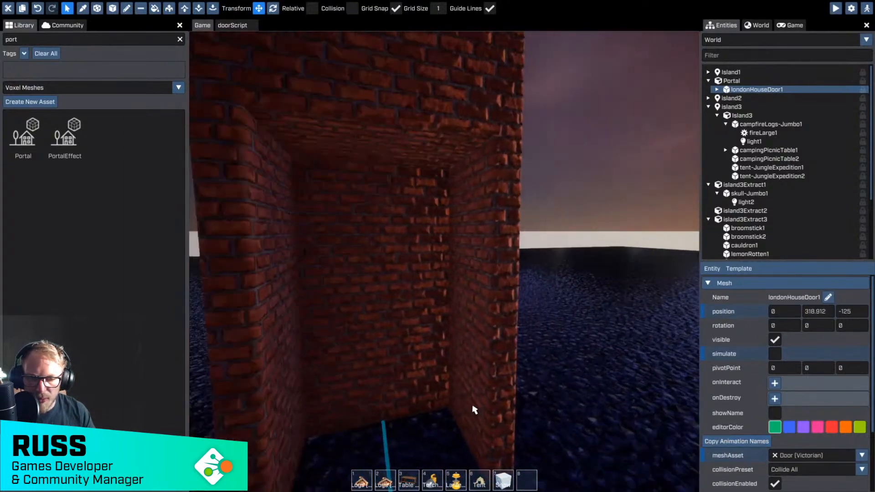
# Step: Place a Trigger primitive inside the brick portal opening and shift it forward to position 0, 25, -25
pyautogui.press('a')
pyautogui.moveTo(509, 208); pyautogui.dragTo(445, 254, button='right')
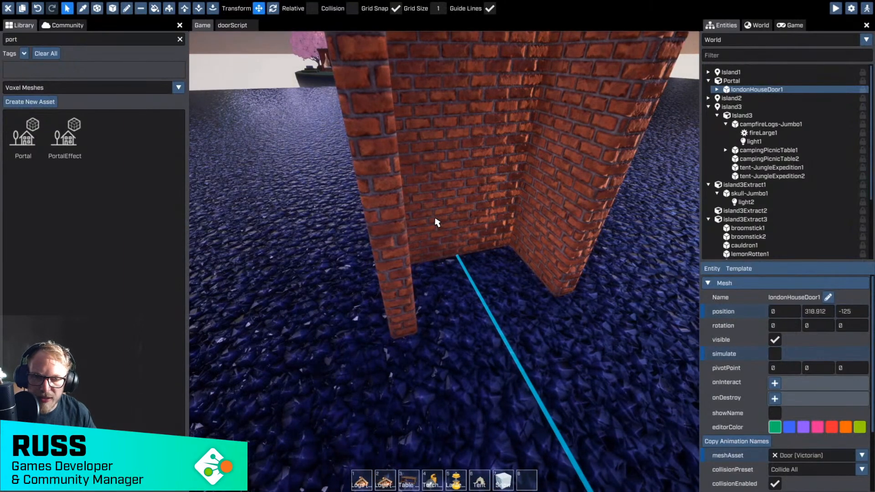
pyautogui.moveTo(437, 223); pyautogui.dragTo(401, 205, button='right')
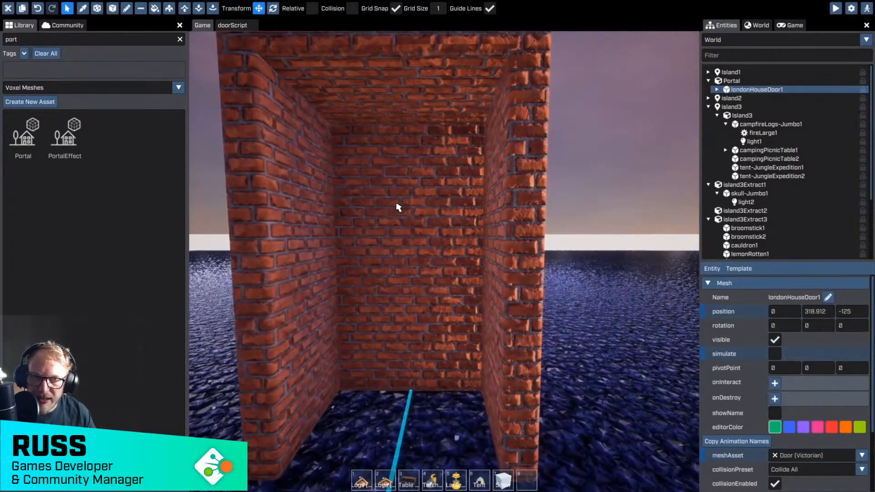
pyautogui.press('a')
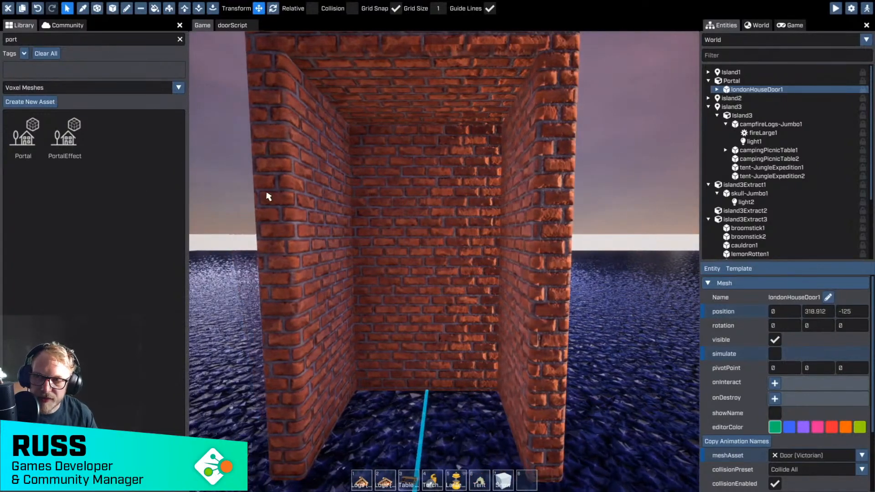
pyautogui.click(133, 93)
pyautogui.click(40, 135)
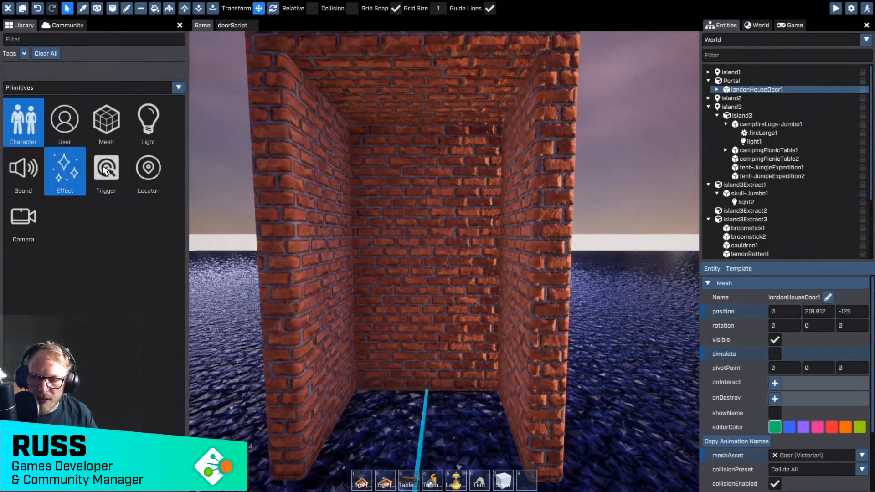
pyautogui.moveTo(109, 175); pyautogui.dragTo(424, 301)
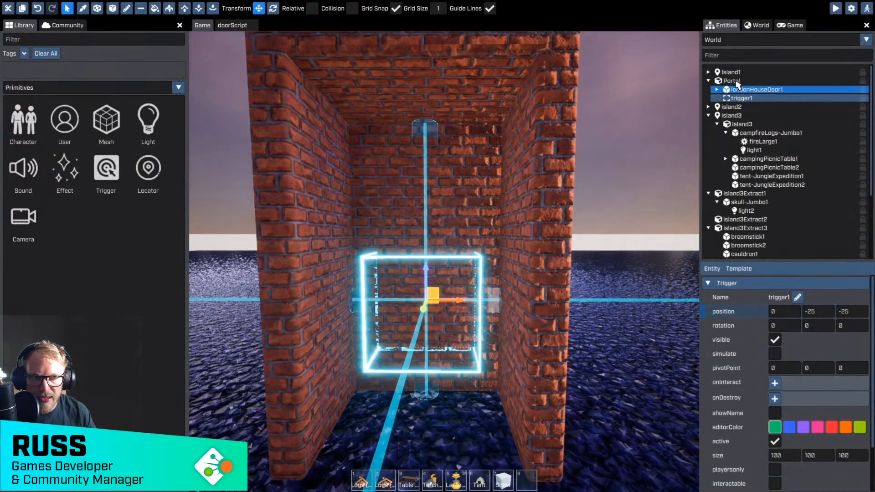
pyautogui.moveTo(424, 309); pyautogui.dragTo(423, 343)
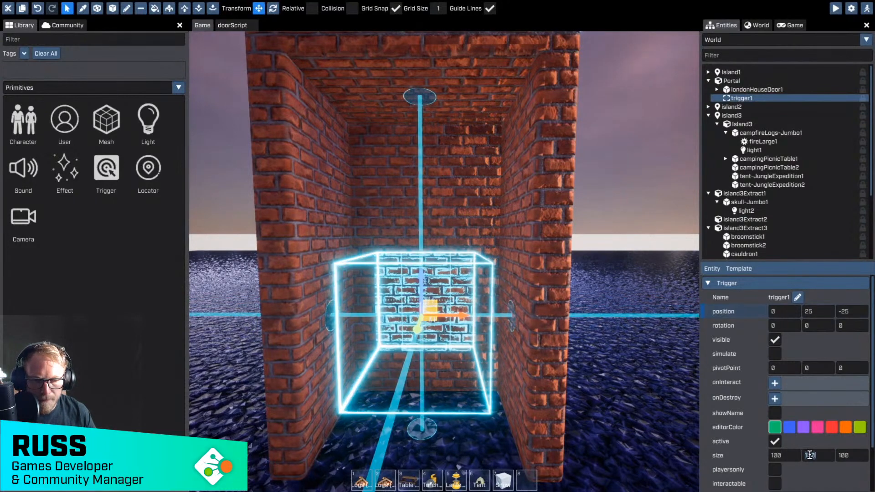
# Step: Set the trigger's size to 150 × 50 × 150 to fit the width of the brick opening
pyautogui.click(810, 455)
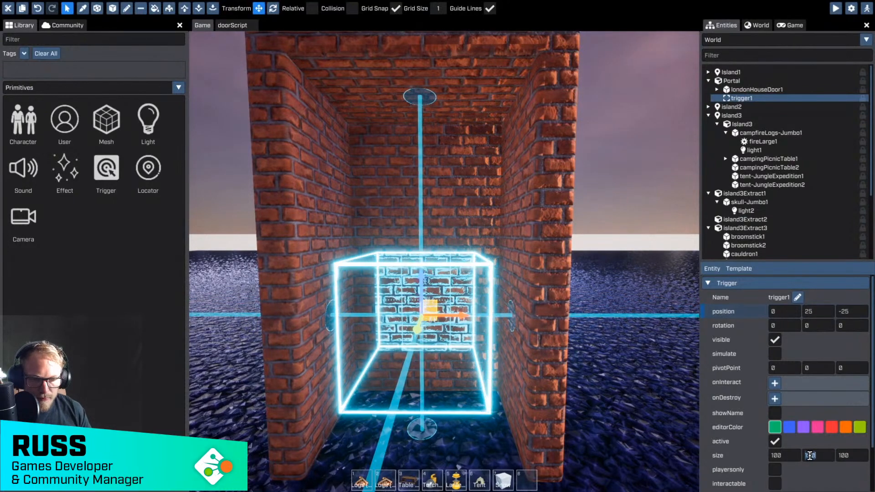
pyautogui.write('50')
pyautogui.press('Return')
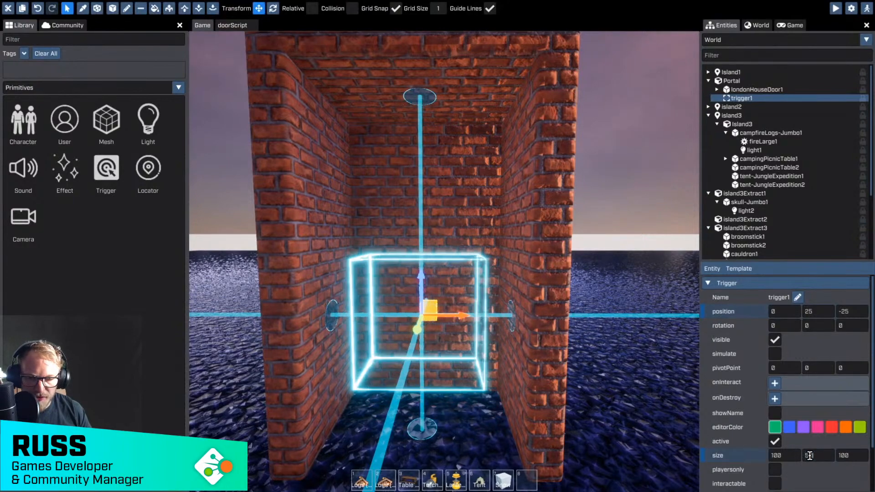
pyautogui.press('a')
pyautogui.moveTo(491, 402); pyautogui.dragTo(732, 387, button='right')
pyautogui.press('w')
pyautogui.press('s')
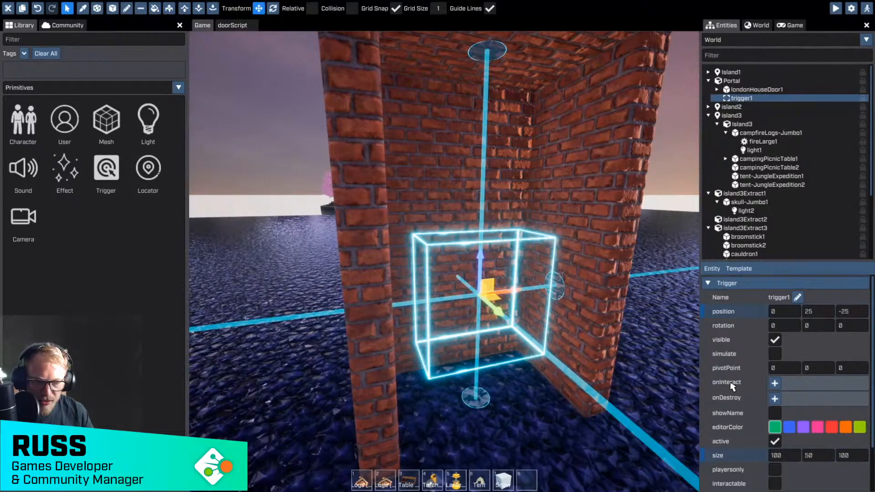
pyautogui.click(793, 456)
pyautogui.write('150')
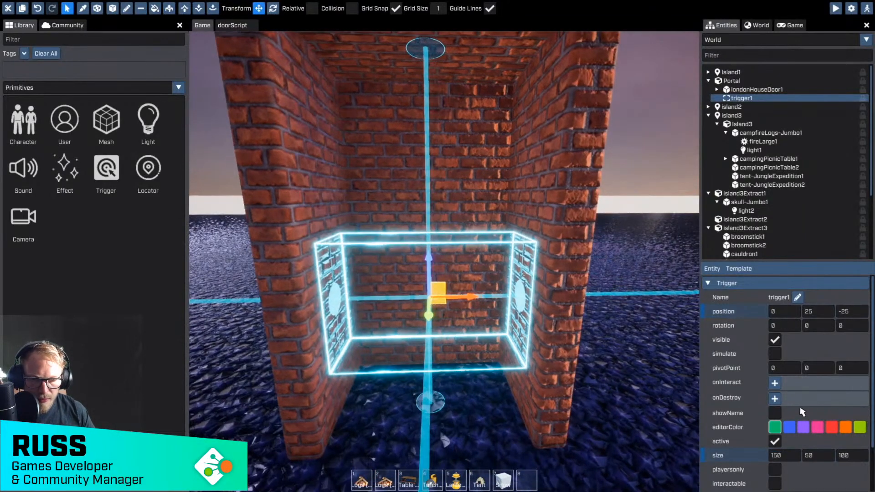
pyautogui.click(843, 453)
pyautogui.write('150')
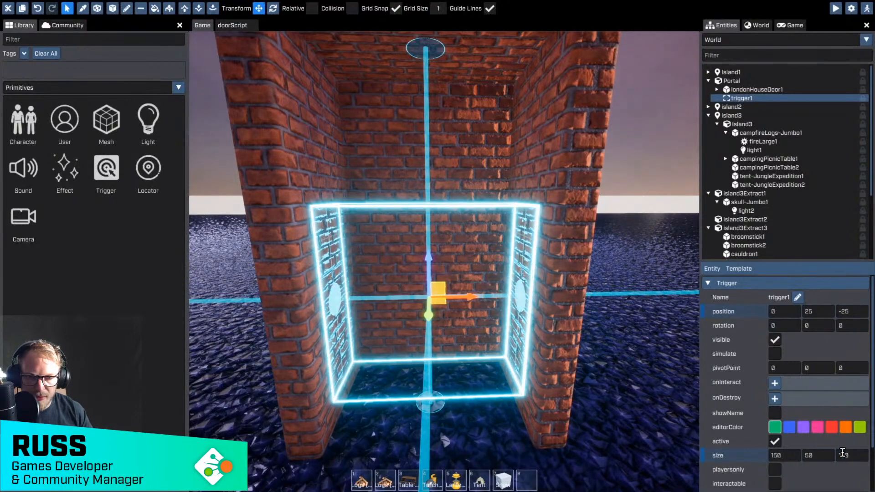
# Step: Raise the trigger inside the brick opening to position 0, 25, 0 and rename it PortalTrigger
pyautogui.moveTo(428, 259); pyautogui.dragTo(427, 252)
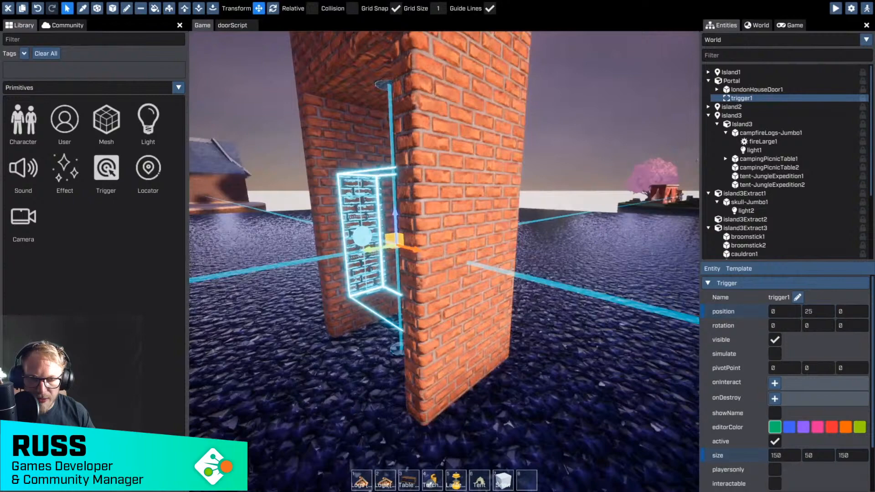
pyautogui.moveTo(411, 266); pyautogui.dragTo(436, 266, button='right')
pyautogui.click(797, 297)
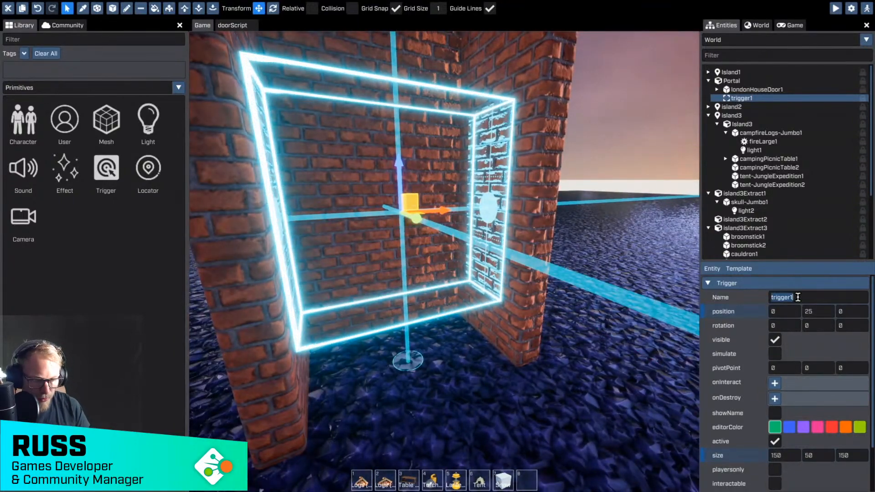
pyautogui.write('PortalTrigger')
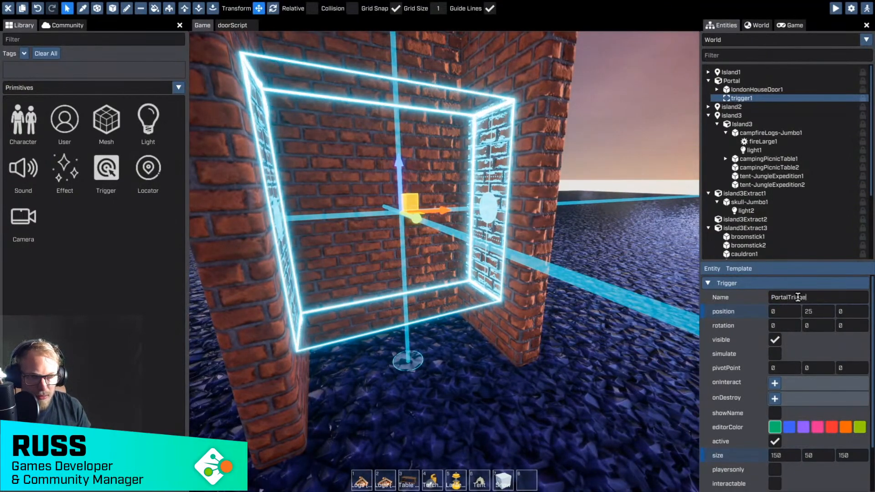
pyautogui.press('Return')
# Step: Enable the playersonly option on PortalTrigger
pyautogui.scroll(-1, 754, 376)
pyautogui.scroll(-1, 757, 383)
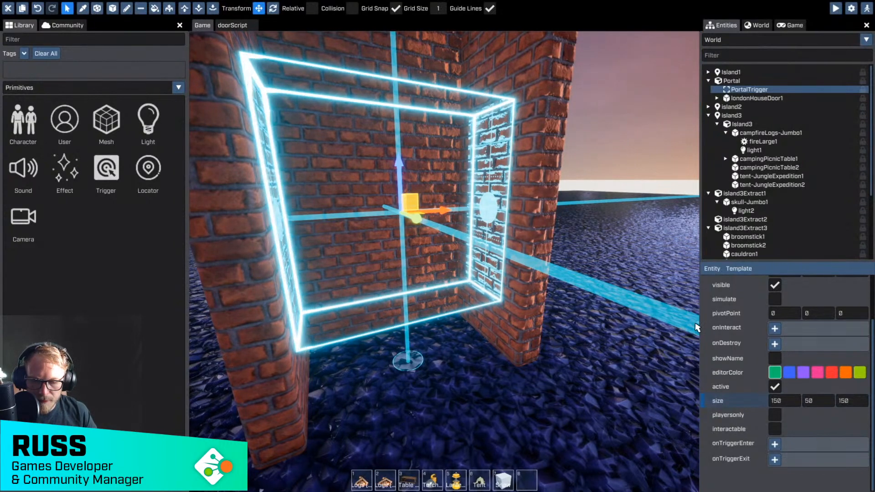
pyautogui.moveTo(624, 332); pyautogui.dragTo(604, 311, button='right')
pyautogui.press('w')
pyautogui.press('a')
pyautogui.moveTo(444, 254); pyautogui.dragTo(730, 113, button='right')
pyautogui.press('d')
pyautogui.press('a')
pyautogui.press('s')
pyautogui.press('e')
pyautogui.click(741, 99)
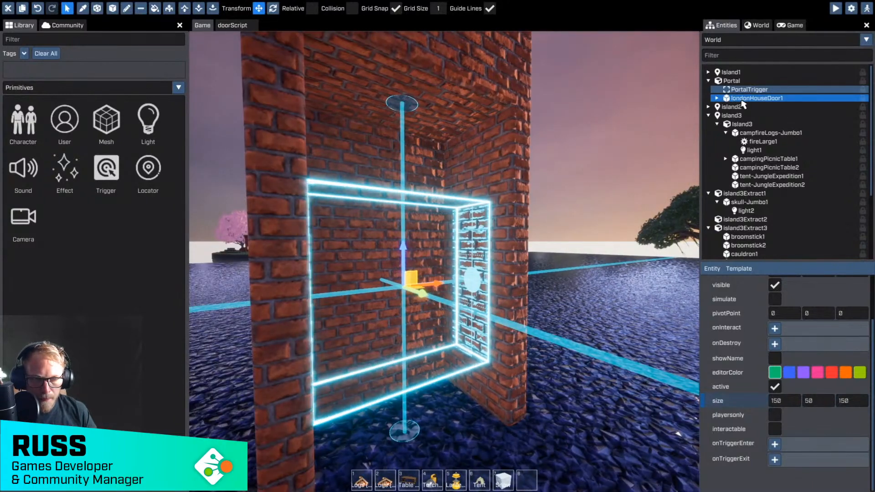
pyautogui.click(741, 90)
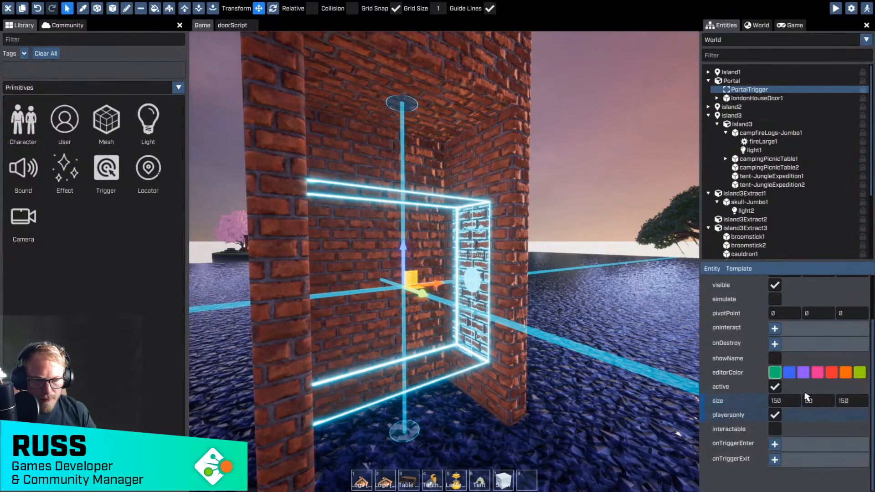
pyautogui.click(773, 417)
# Step: Add a new script named portalTriggerScript to PortalTrigger
pyautogui.click(712, 269)
pyautogui.moveTo(730, 292)
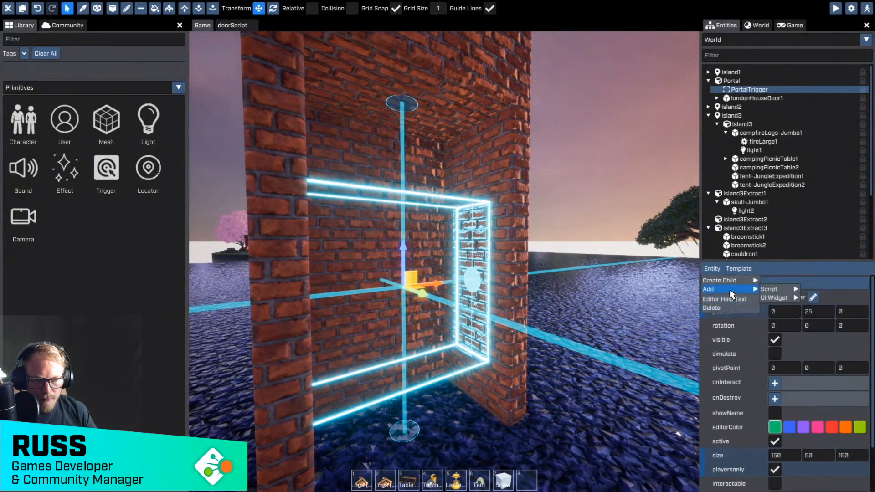
pyautogui.moveTo(773, 292)
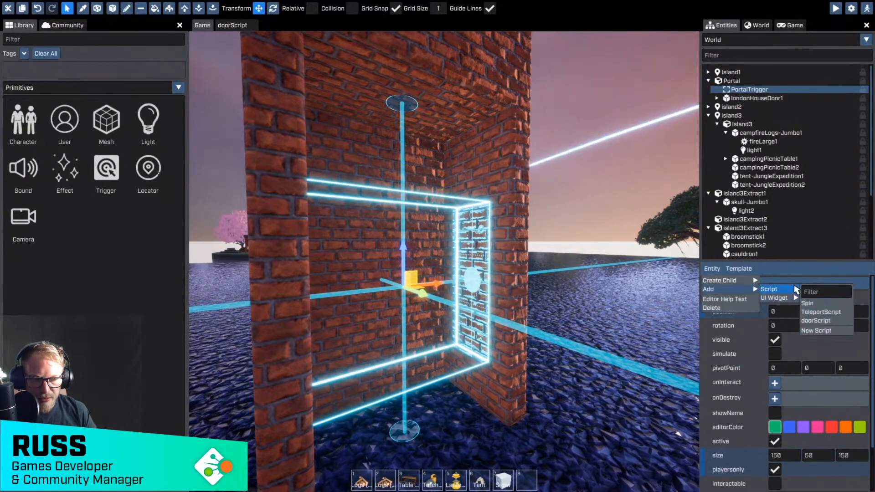
pyautogui.click(810, 332)
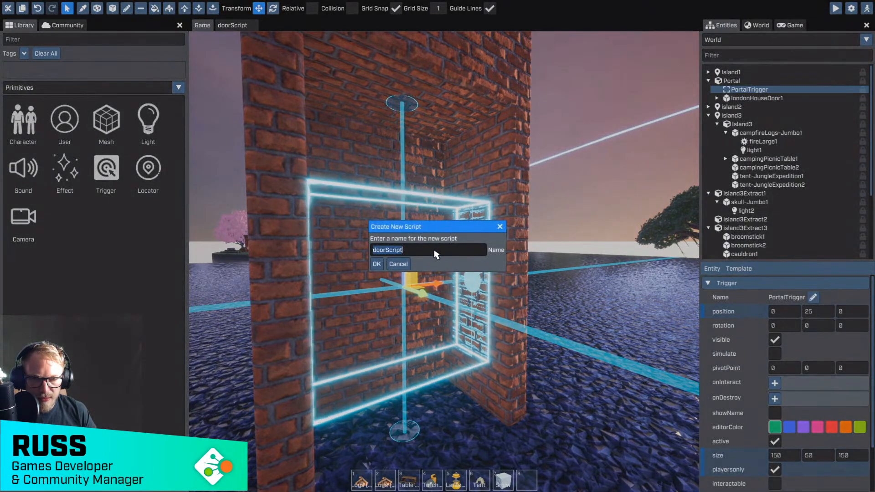
pyautogui.write('Portal')
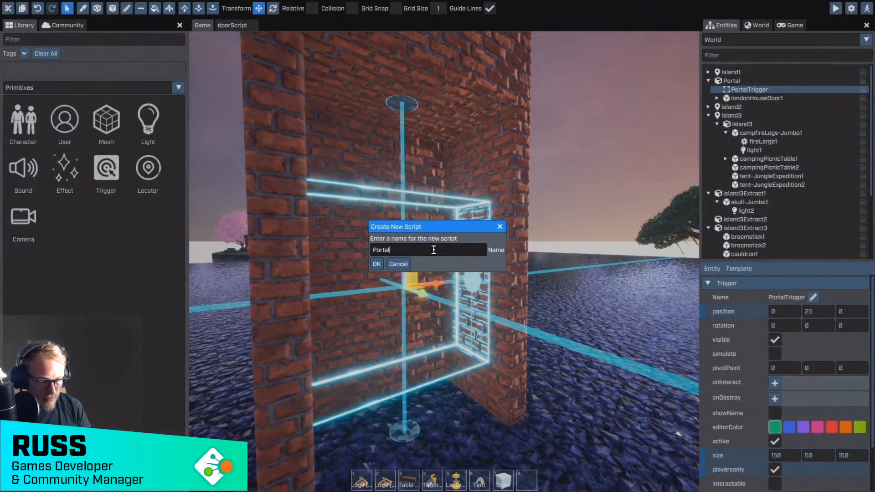
pyautogui.hotkey('ctrl', 'a')
pyautogui.write('p')
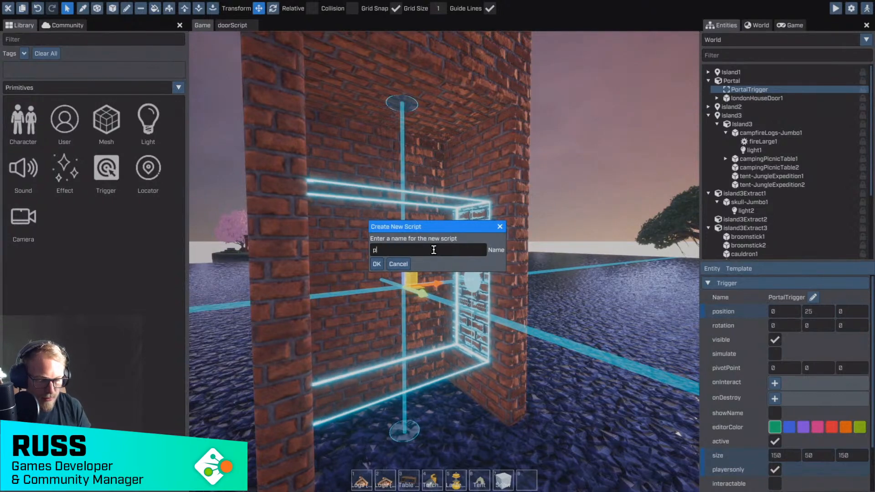
pyautogui.write('ortalTrig')
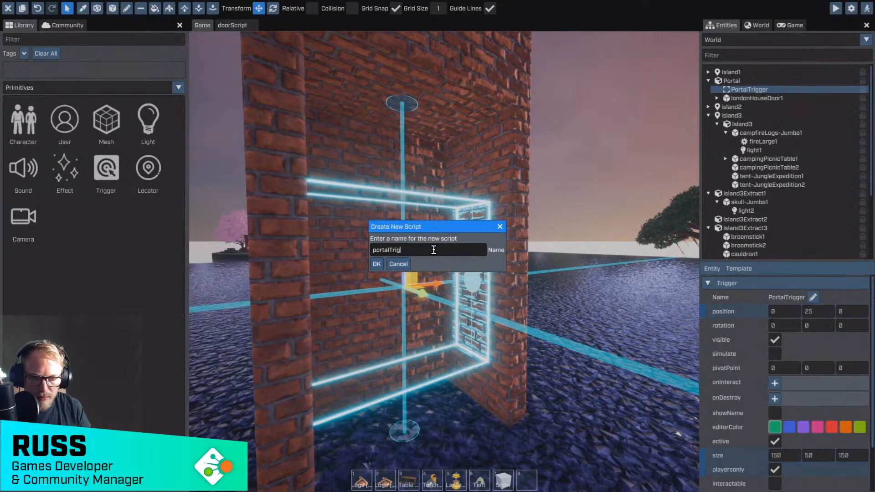
pyautogui.write('gerScript')
pyautogui.press('Return')
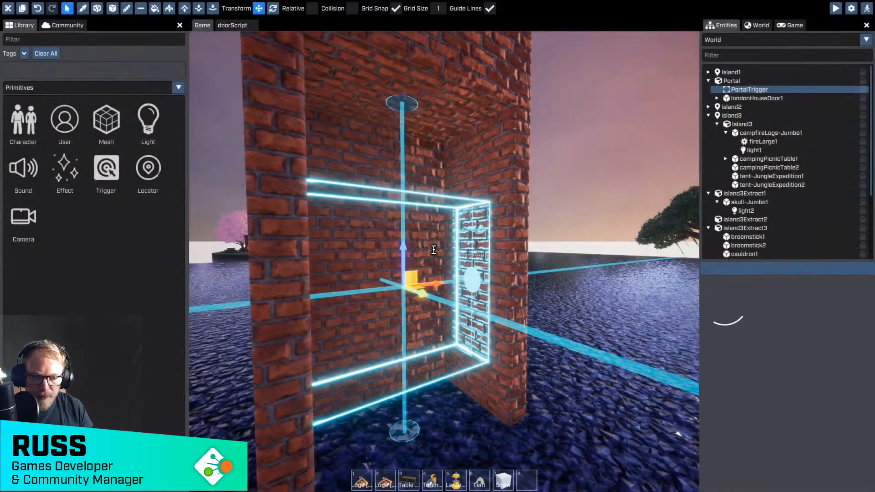
# Step: Open portalTriggerScript for editing and shrink the code text so the full property line fits
pyautogui.scroll(-3, 761, 409)
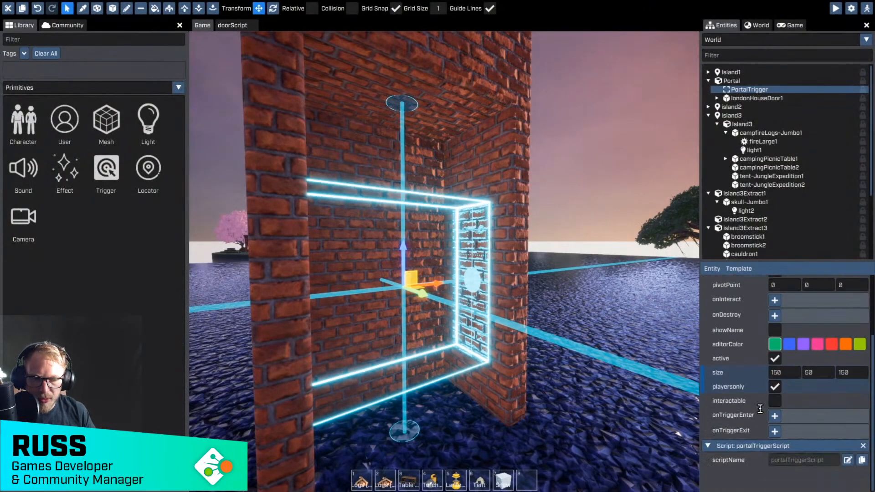
pyautogui.click(849, 461)
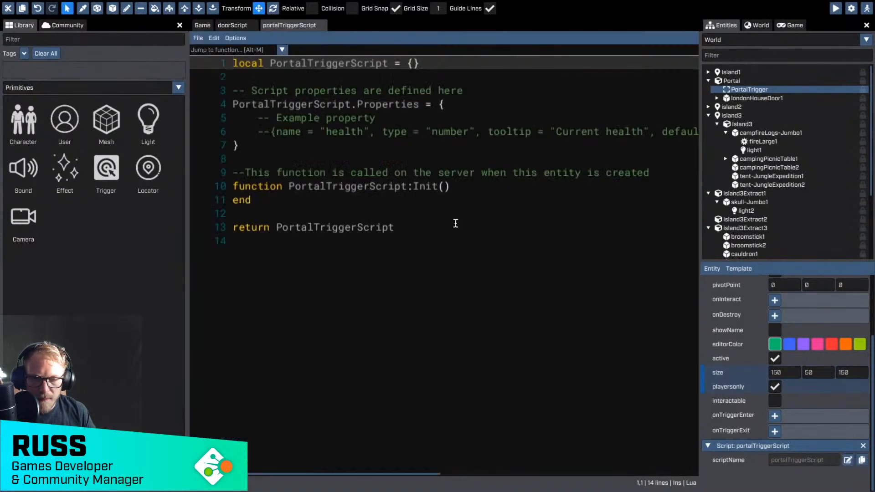
pyautogui.click(467, 199)
pyautogui.keyDown('ctrl'); pyautogui.scroll(-2, 467, 199); pyautogui.keyUp('ctrl')
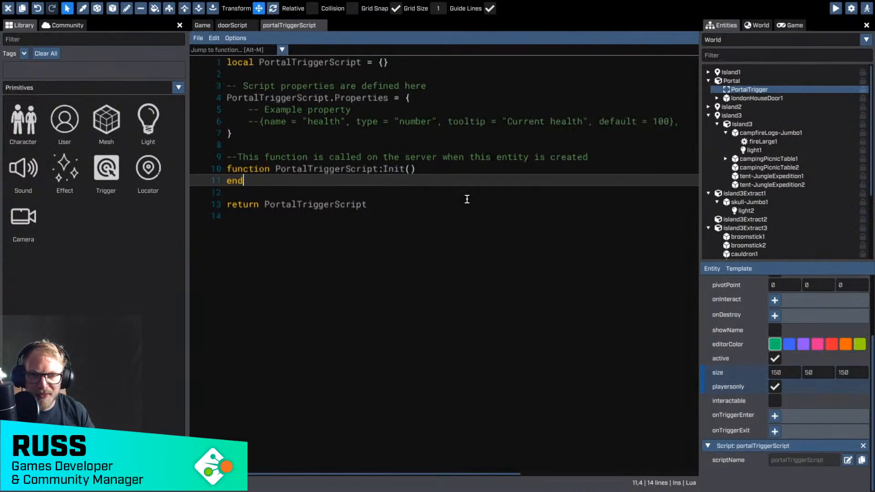
pyautogui.keyDown('ctrl'); pyautogui.scroll(-1, 467, 199); pyautogui.keyUp('ctrl')
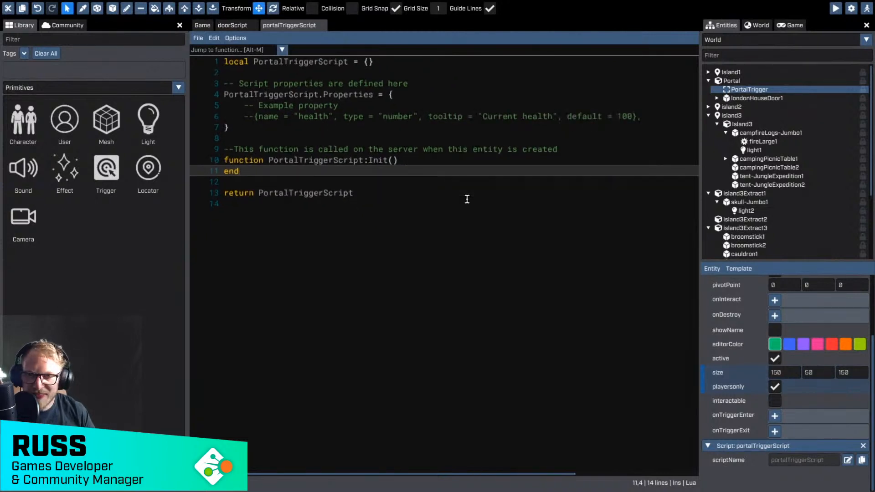
# Step: Delete the "Example property" comment line and uncomment the sample health property in the Properties table
pyautogui.click(483, 116)
pyautogui.press('Up')
pyautogui.press('Home')
pyautogui.hotkey('shift', 'End')
pyautogui.press('Delete')
pyautogui.press('Up')
pyautogui.press('End')
pyautogui.press('Delete')
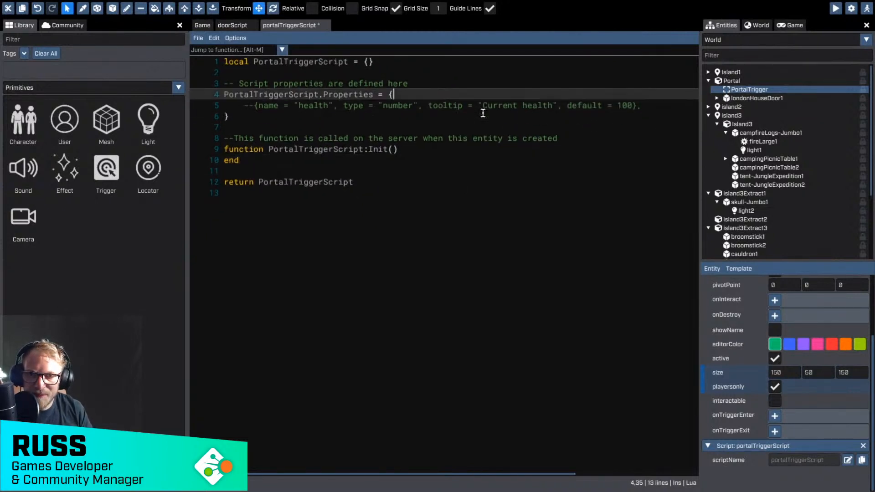
pyautogui.press('Down')
pyautogui.press('Home')
pyautogui.press('Delete')
pyautogui.press('Delete')
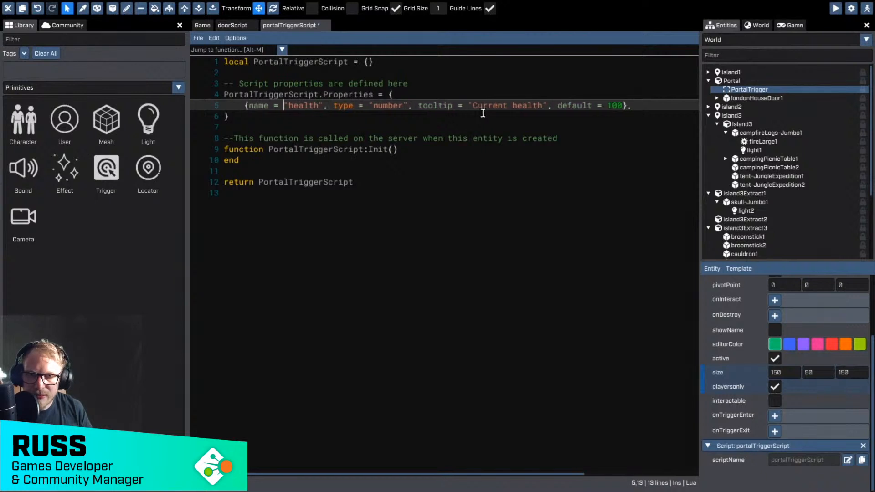
# Step: Rename the health property in the script to gameID
pyautogui.press('Right')
pyautogui.hotkey('ctrl', 'shift', 'Right')
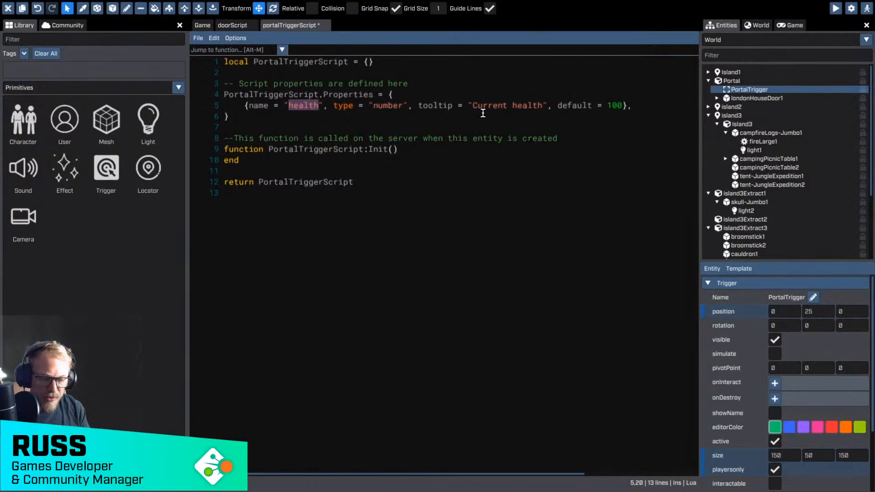
pyautogui.write('game')
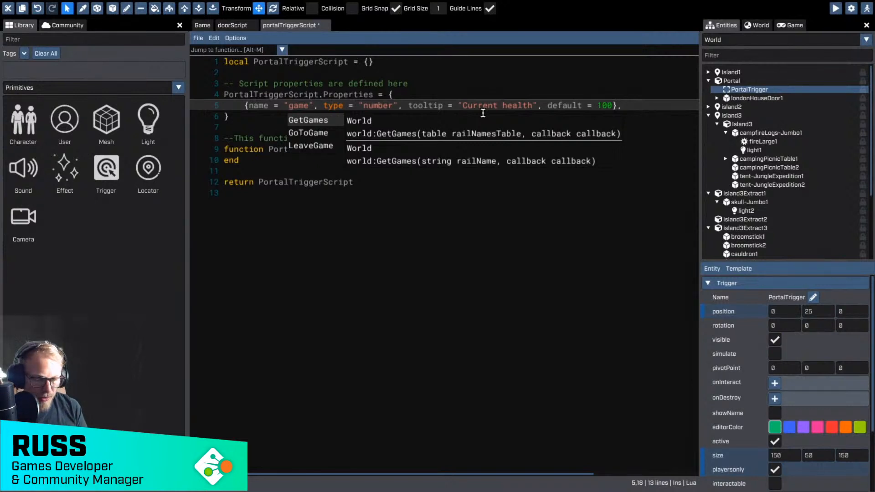
pyautogui.write('ID')
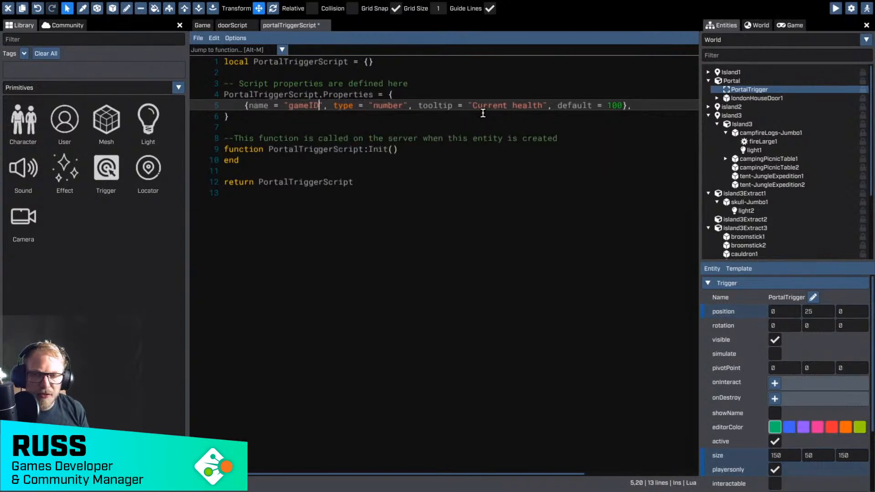
# Step: Remove the tooltip and default entries from the gameID property definition
pyautogui.press('Right')
pyautogui.press('Right')
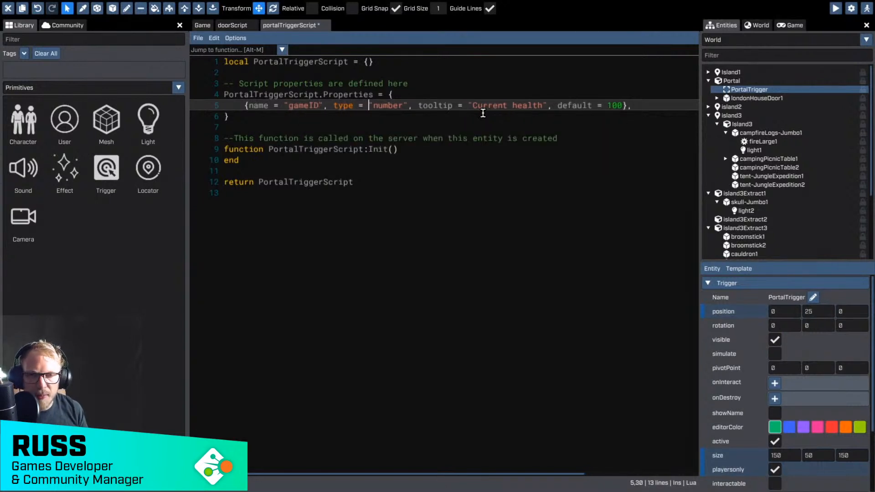
pyautogui.press('Right')
pyautogui.press('Right')
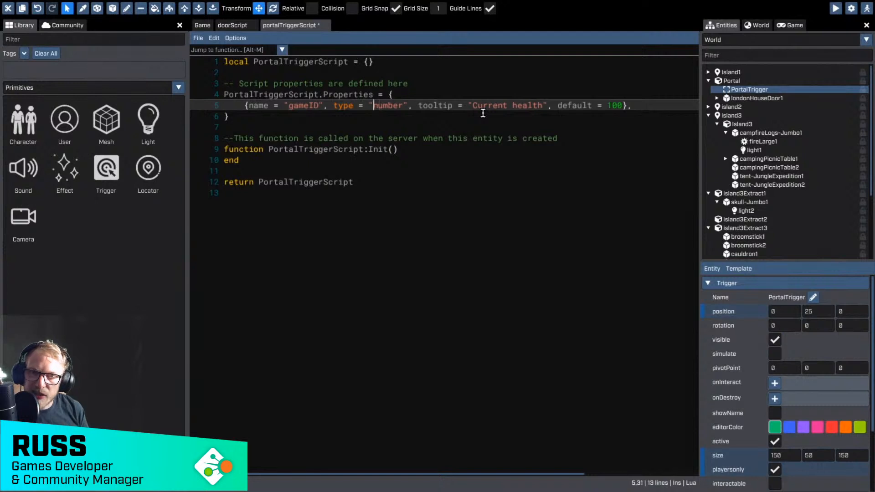
pyautogui.press('Right')
pyautogui.press('Right')
pyautogui.press('Right')
pyautogui.press('Right')
pyautogui.press('Right')
pyautogui.press('Right')
pyautogui.press('Right')
pyautogui.press('Right')
pyautogui.press('Right')
pyautogui.press('Right')
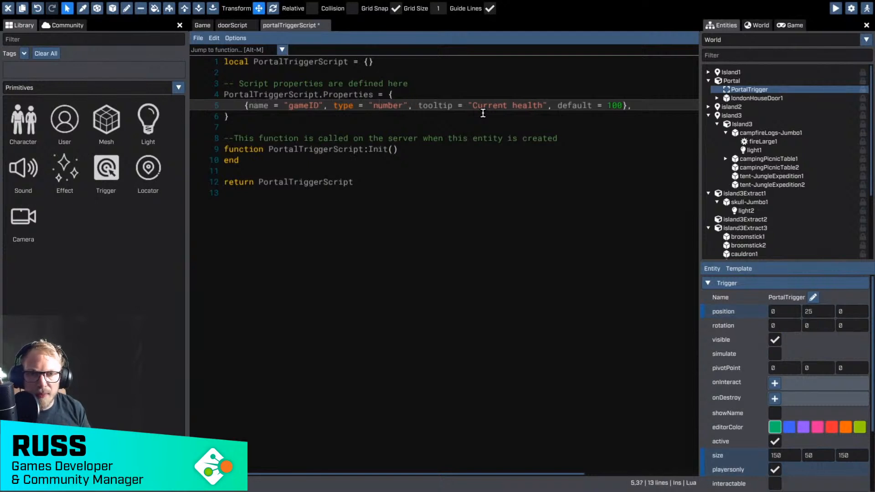
pyautogui.press('Right')
pyautogui.hotkey('shift', 'End')
pyautogui.hotkey('shift', 'Left')
pyautogui.hotkey('shift', 'Left')
pyautogui.press('BackSpace')
# Step: Set the gameID property's type to "string" and save the script
pyautogui.press('Left')
pyautogui.hotkey('ctrl', 'shift', 'Left')
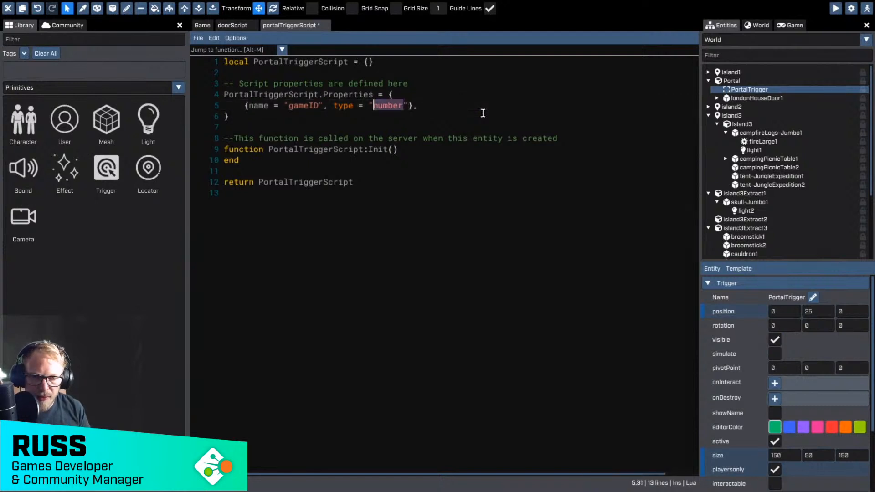
pyautogui.write('string')
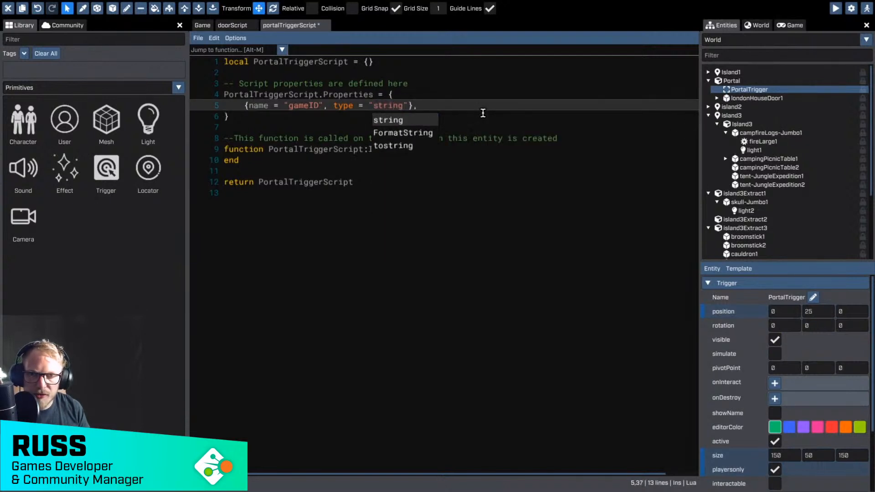
pyautogui.press('End')
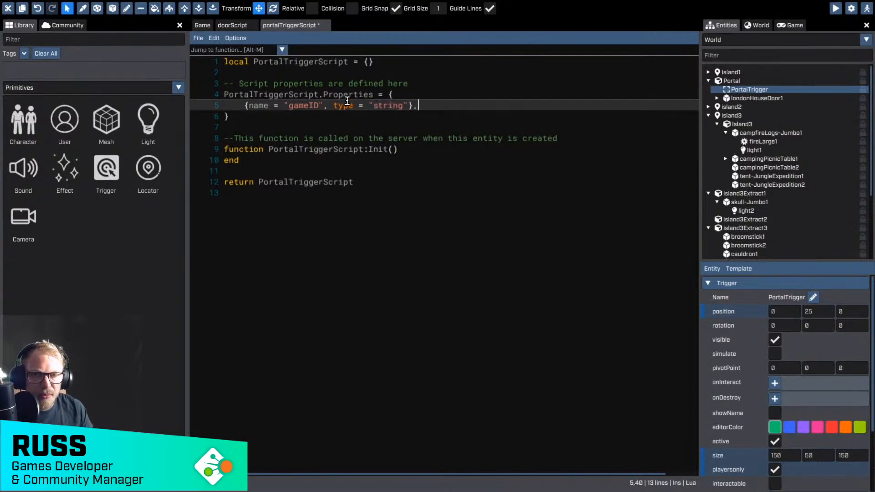
pyautogui.scroll(-3, 825, 343)
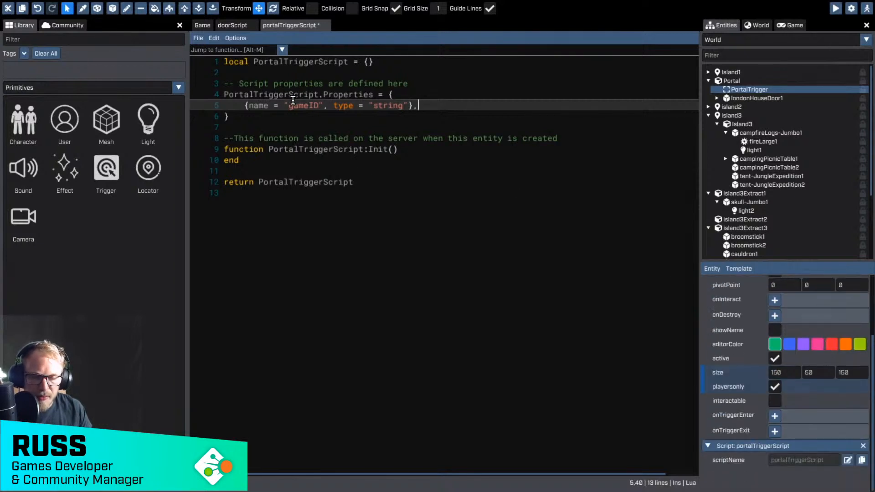
pyautogui.hotkey('ctrl', 's')
pyautogui.scroll(-1, 768, 381)
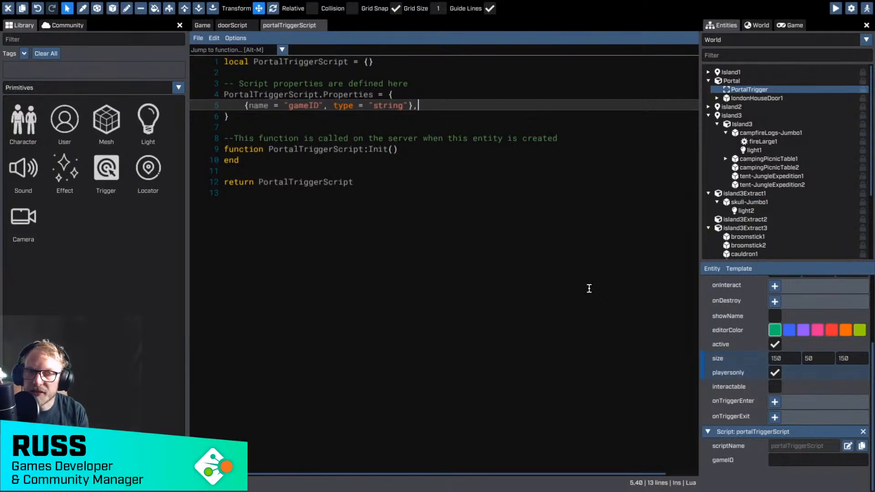
# Step: Add an empty function PortalTriggerScript:OnTriggerEnter(entity) with its closing end below the Init function
pyautogui.click(415, 160)
pyautogui.press('Return')
pyautogui.press('Return')
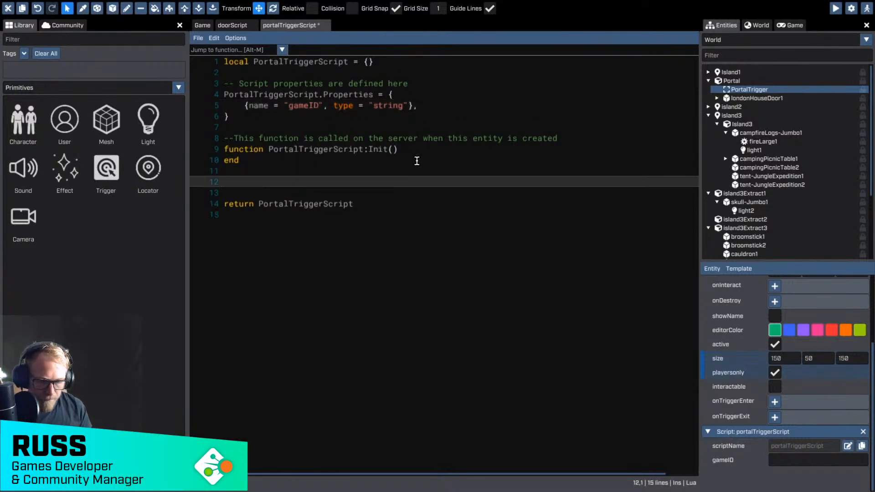
pyautogui.write('function')
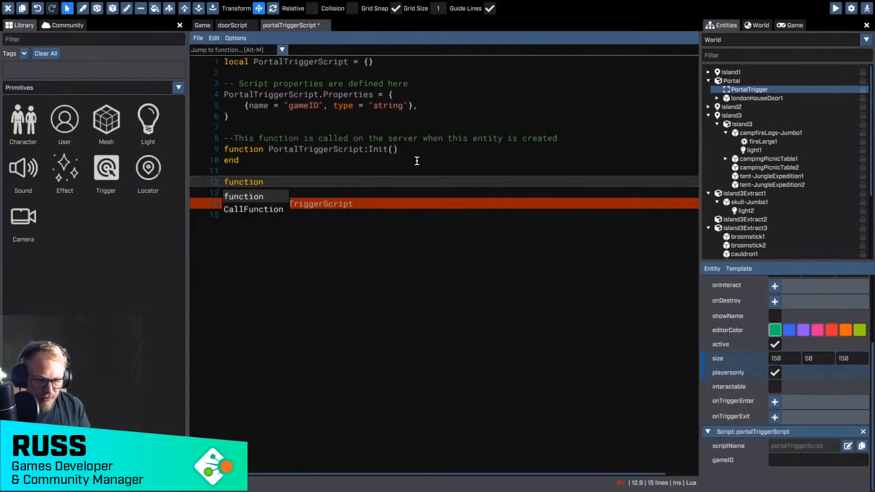
pyautogui.write(' Port')
pyautogui.press('Tab')
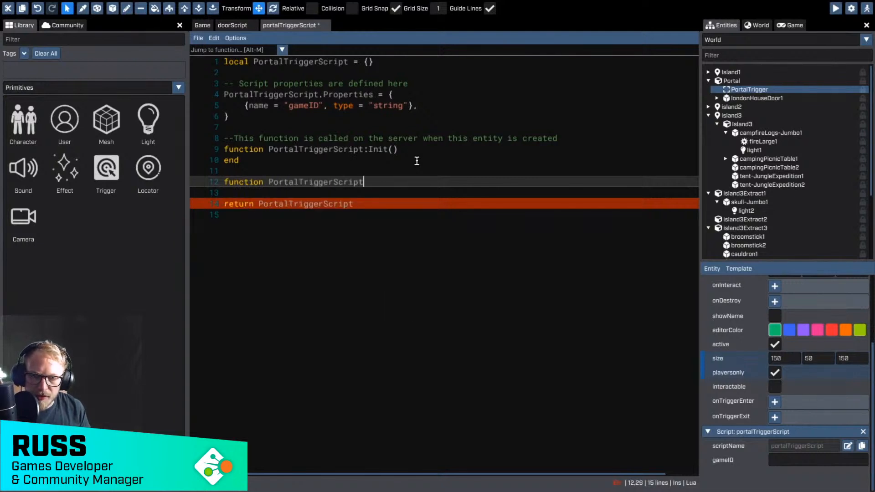
pyautogui.write(':Ontri')
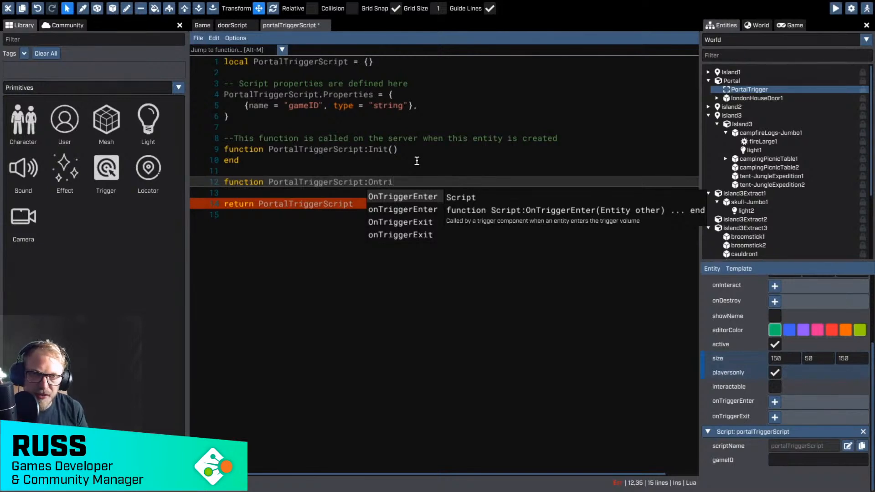
pyautogui.press('Tab')
pyautogui.write('(')
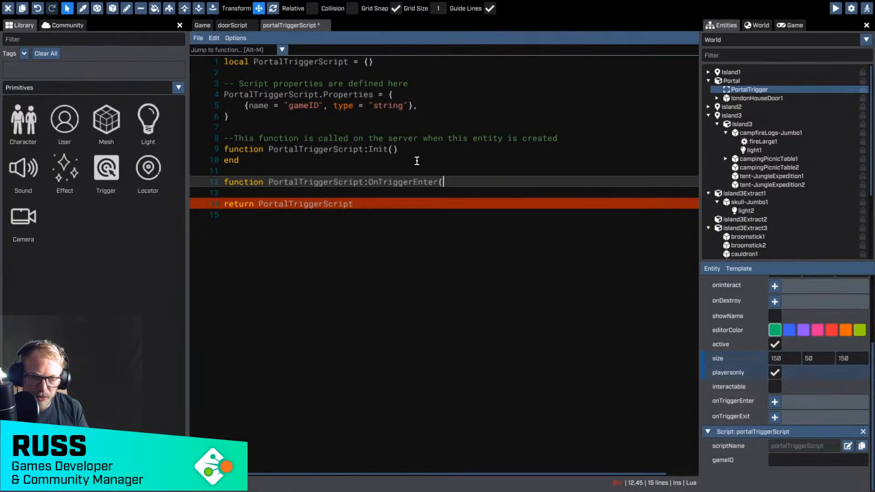
pyautogui.write('entity)')
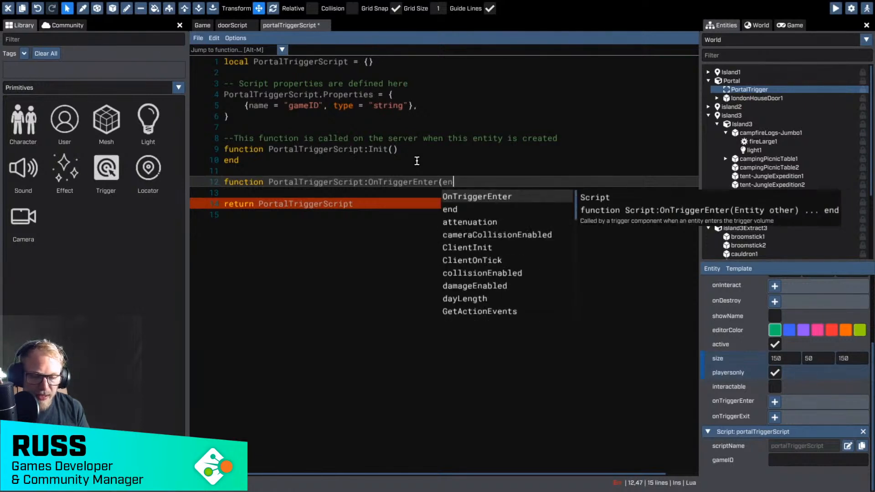
pyautogui.press('Return')
pyautogui.press('Return')
pyautogui.write('end')
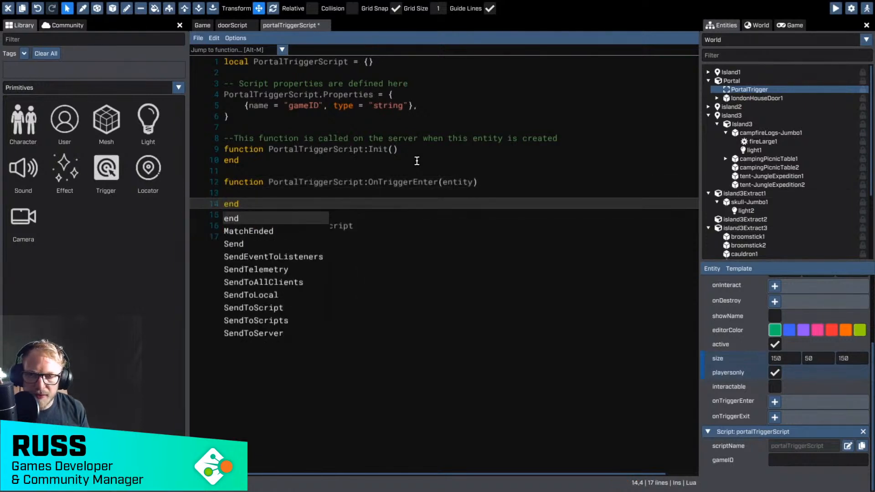
pyautogui.press('Escape')
pyautogui.press('Up')
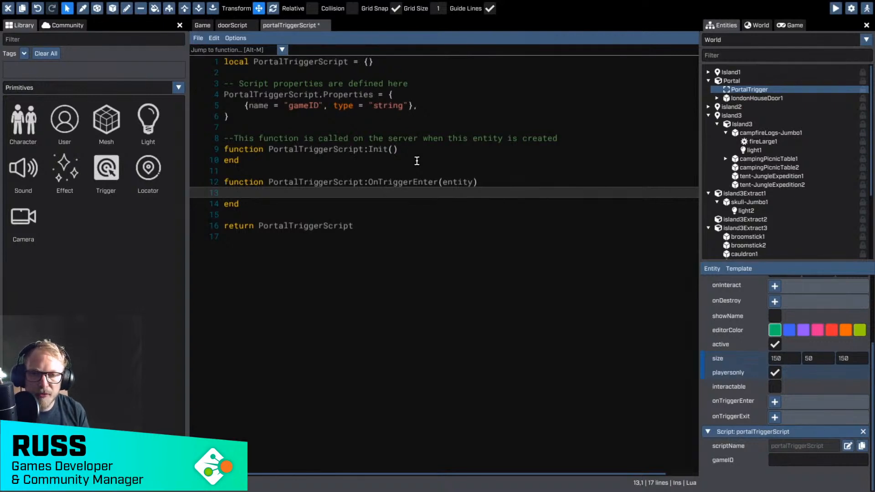
# Step: Write an indented entity:GetUser() call in the body of OnTriggerEnter
pyautogui.press('Tab')
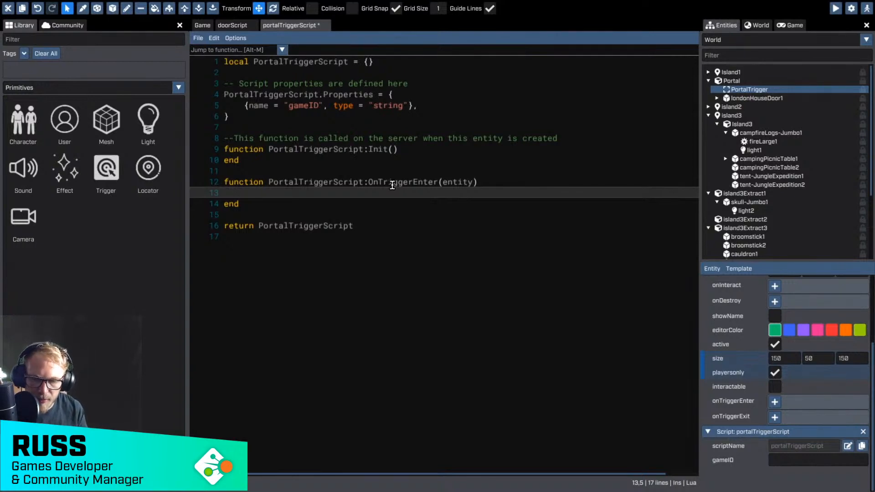
pyautogui.write('player:')
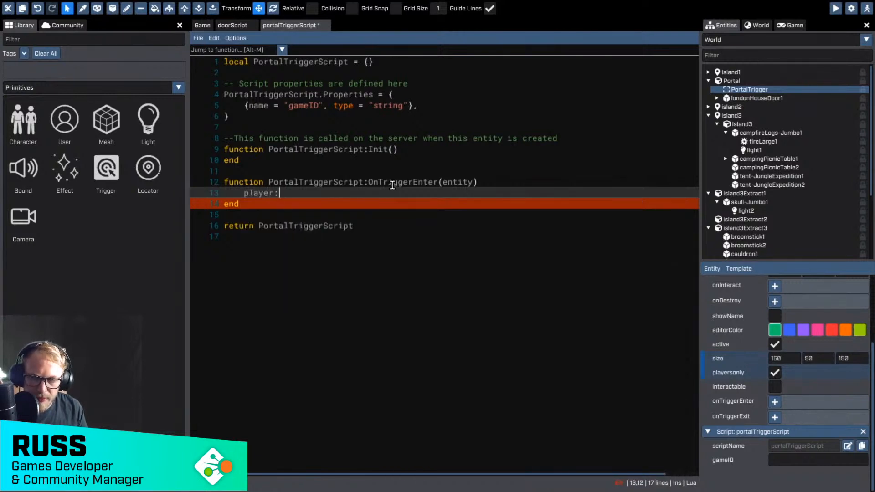
pyautogui.hotkey('shift', 'Home')
pyautogui.write('entity')
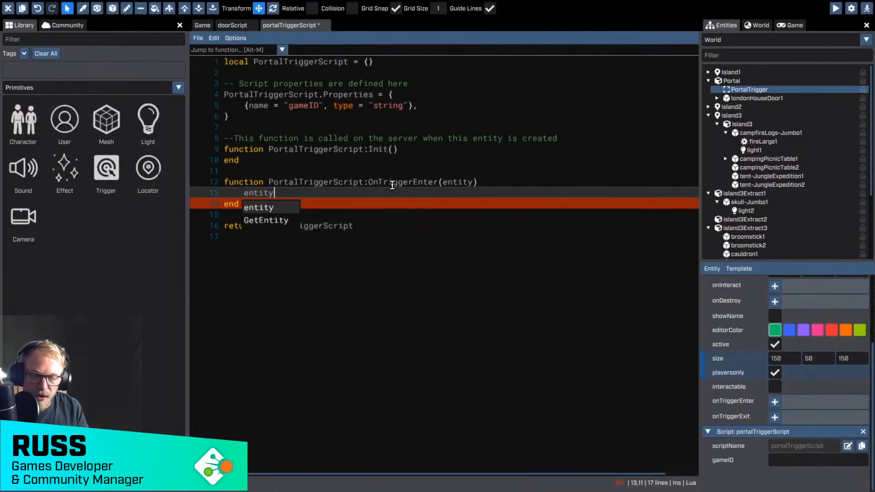
pyautogui.write(':GetUser')
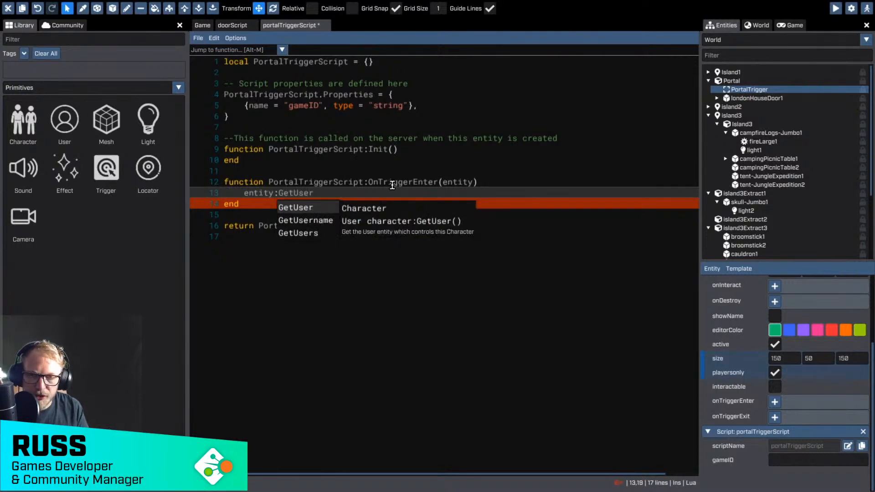
pyautogui.write('()')
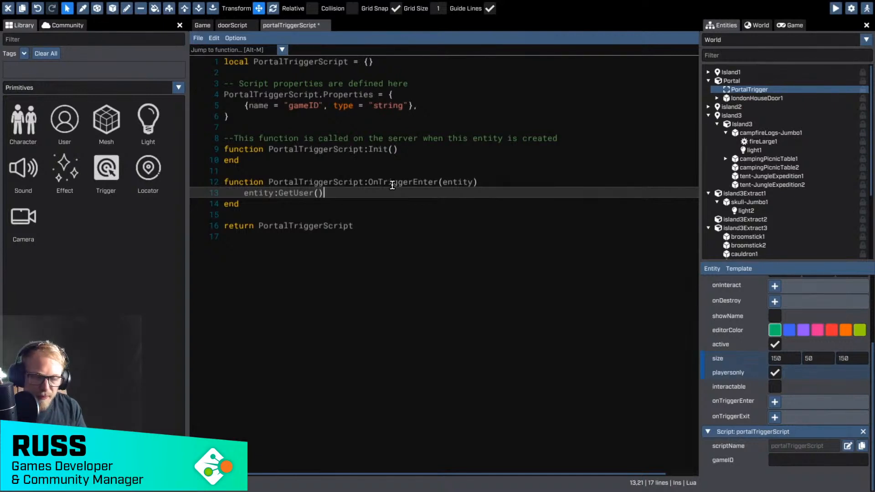
# Step: Chain :GoToGame(self.properties.gameID) onto the GetUser call and save the script
pyautogui.write(':')
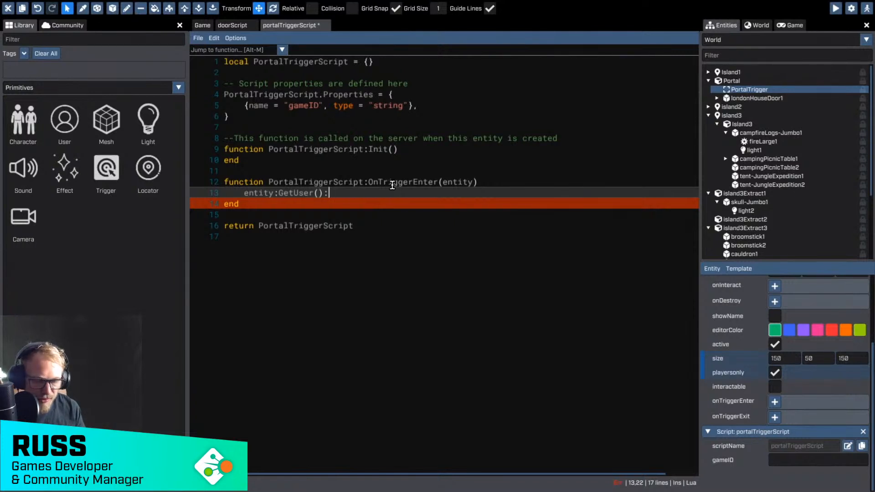
pyautogui.write('GoTO')
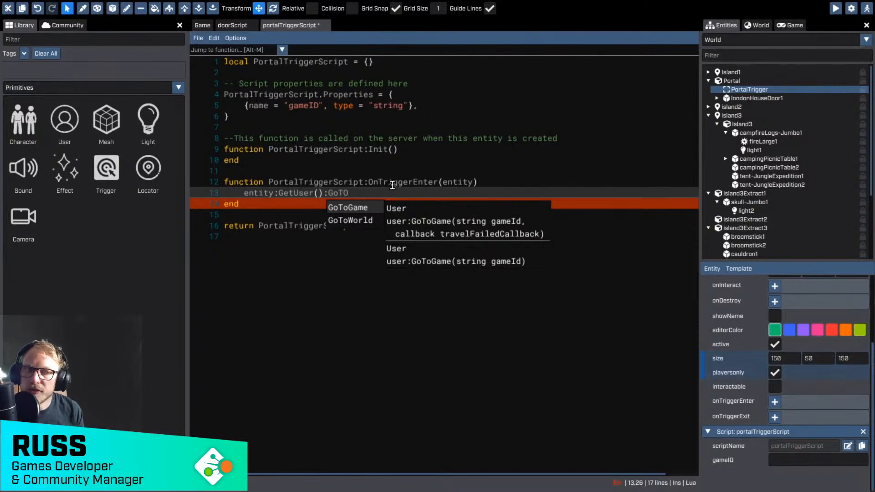
pyautogui.press('Return')
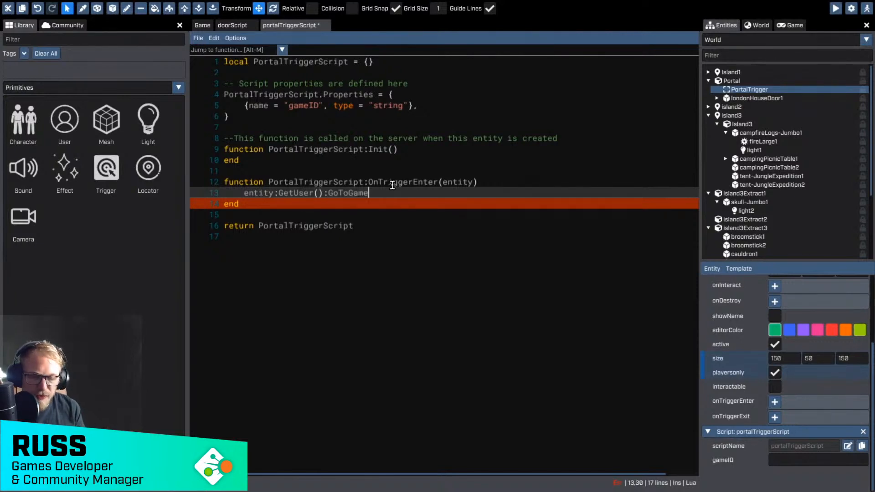
pyautogui.write('(')
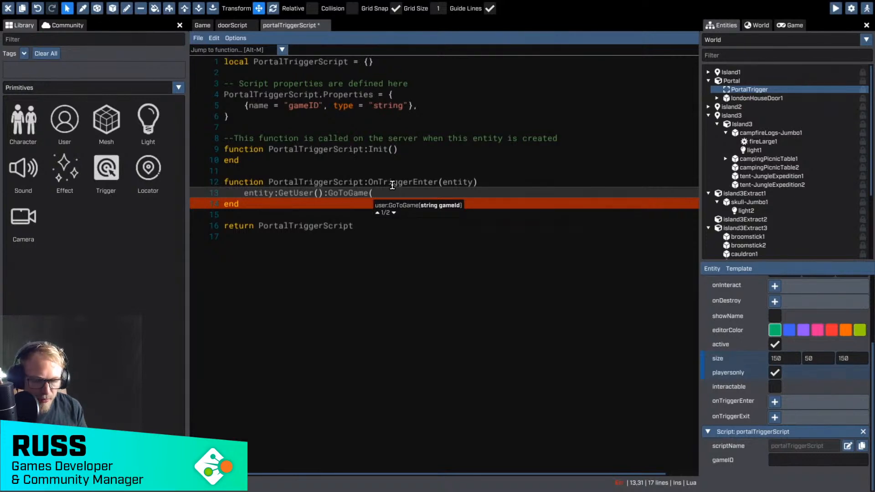
pyautogui.write('self.propert')
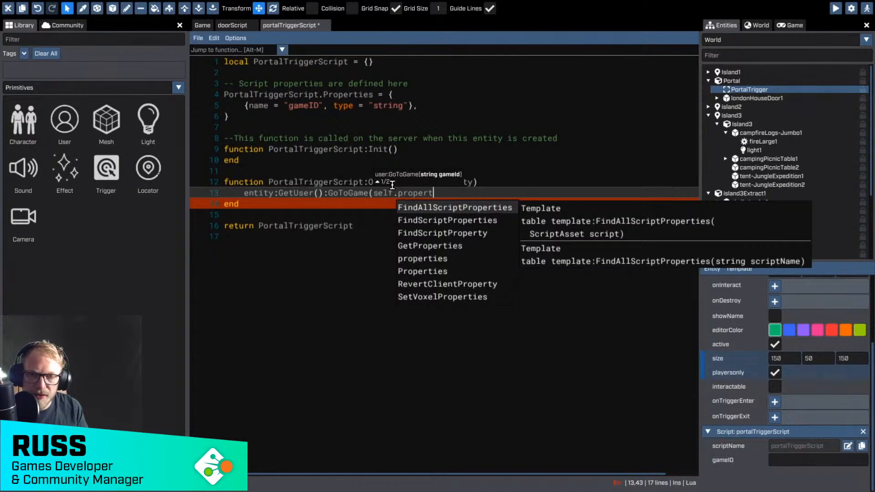
pyautogui.write('ies.gam')
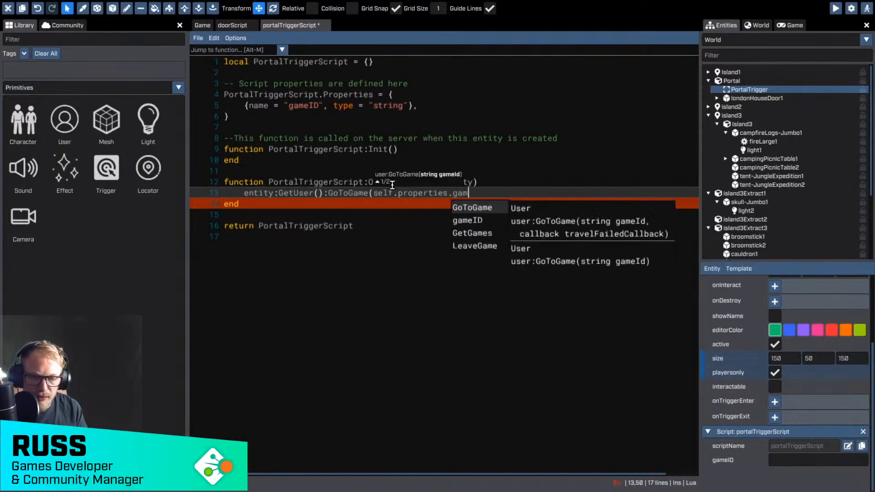
pyautogui.write('eID)')
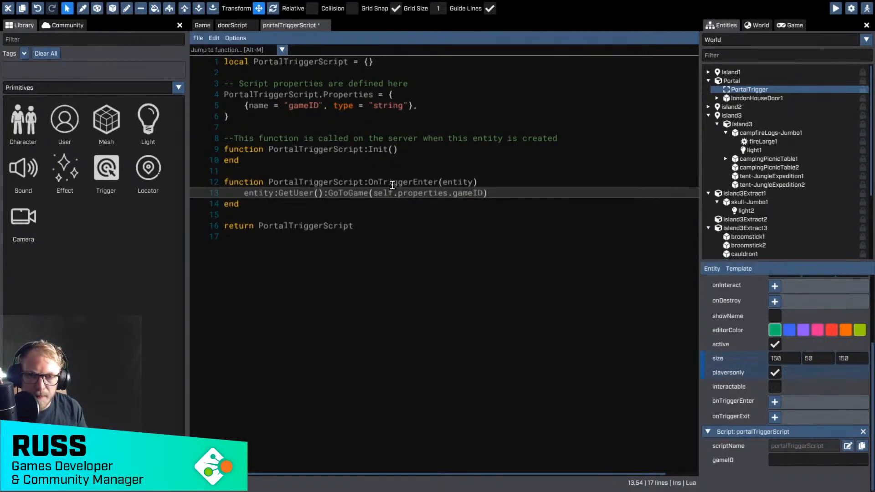
pyautogui.hotkey('ctrl', 's')
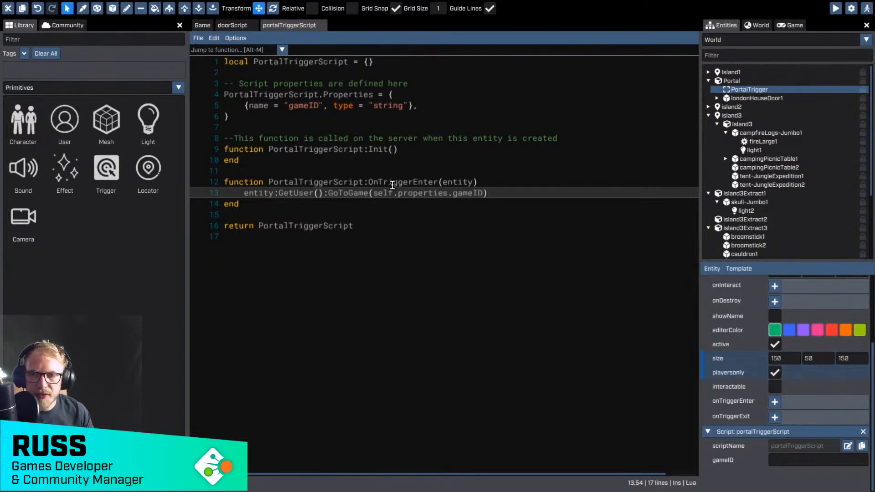
# Step: Return to the game world and examine the brick portal and its house door from near and far
pyautogui.click(366, 170)
pyautogui.click(366, 164)
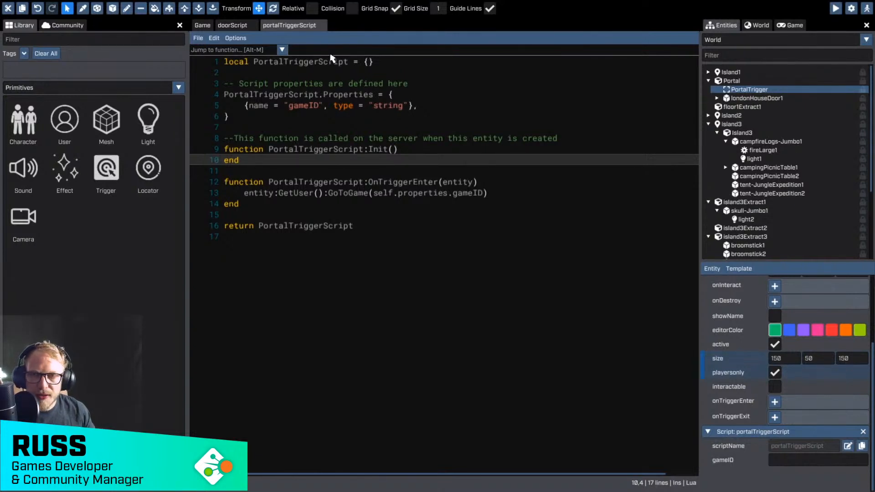
pyautogui.click(228, 28)
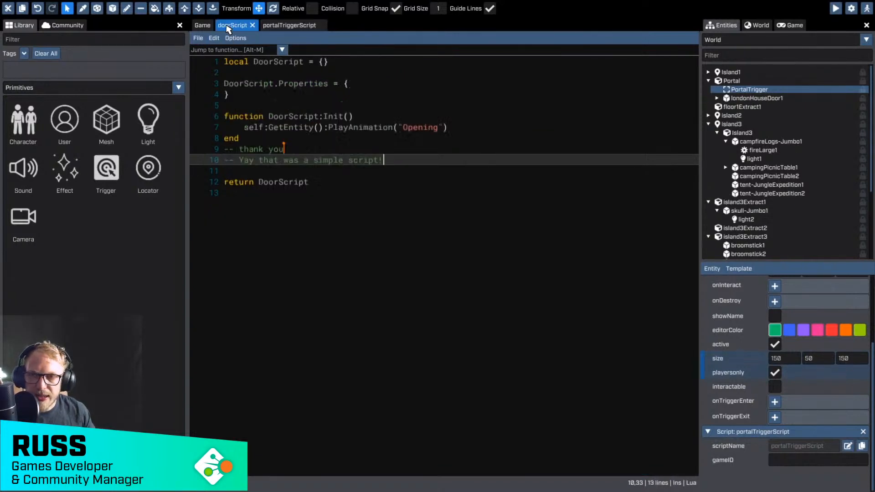
pyautogui.click(203, 26)
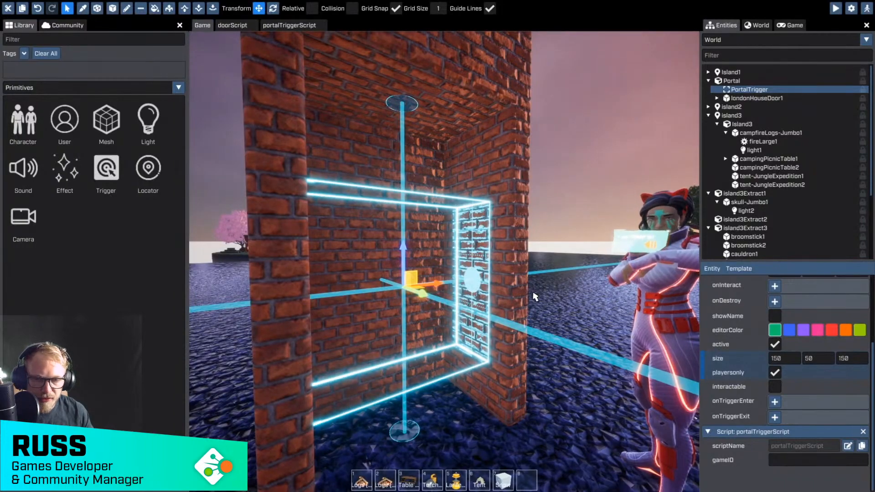
pyautogui.moveTo(534, 296); pyautogui.dragTo(527, 304, button='right')
pyautogui.press('s')
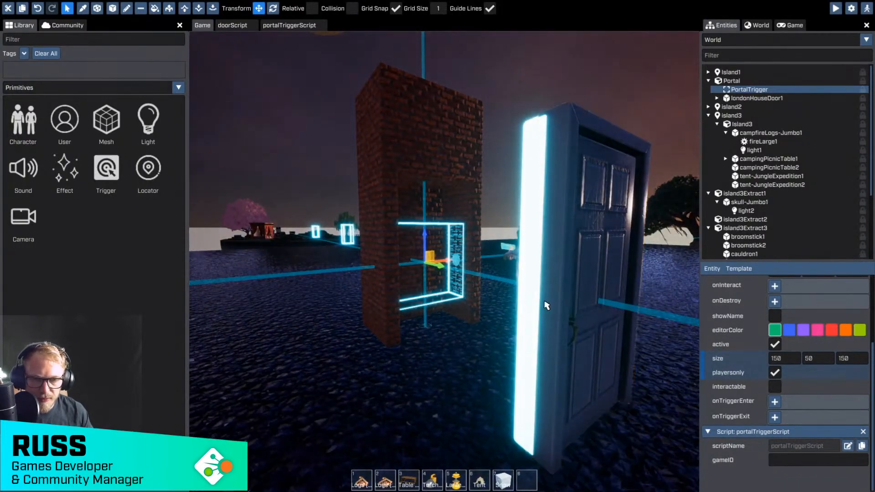
pyautogui.click(547, 308)
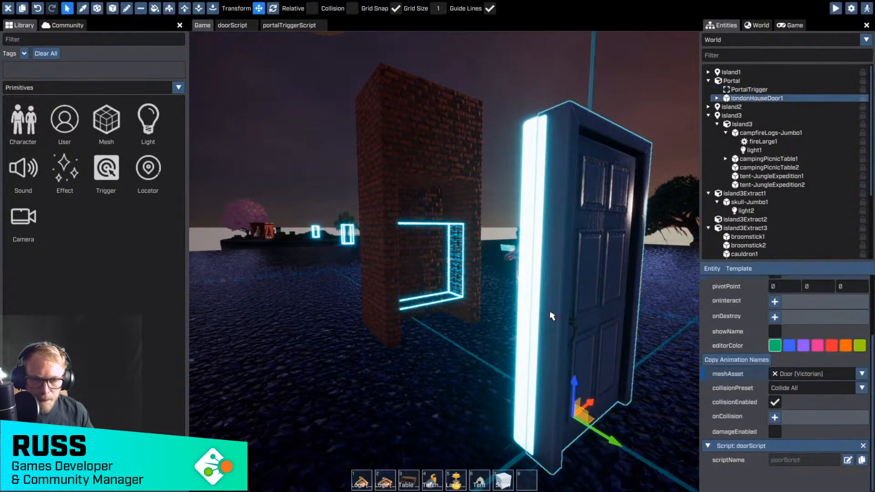
pyautogui.press('f')
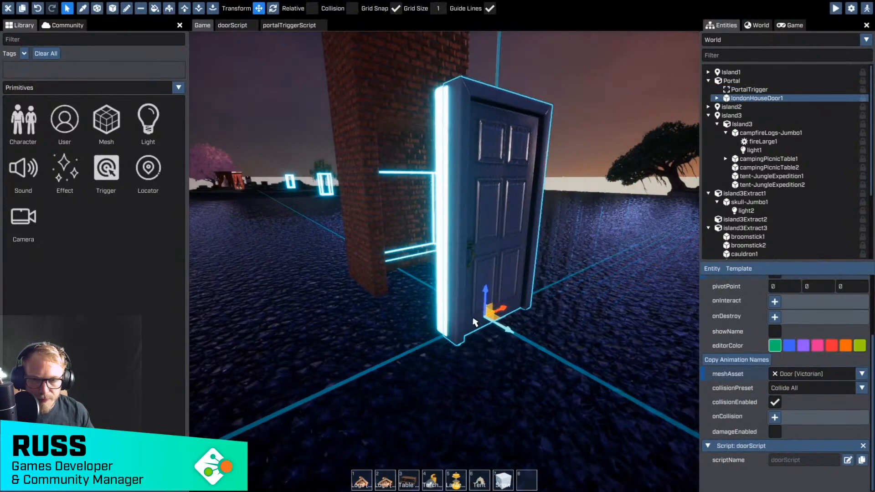
pyautogui.moveTo(430, 290); pyautogui.dragTo(365, 246, button='right')
pyautogui.press('w')
pyautogui.press('d')
pyautogui.moveTo(445, 254); pyautogui.dragTo(425, 314, button='right')
pyautogui.press('s')
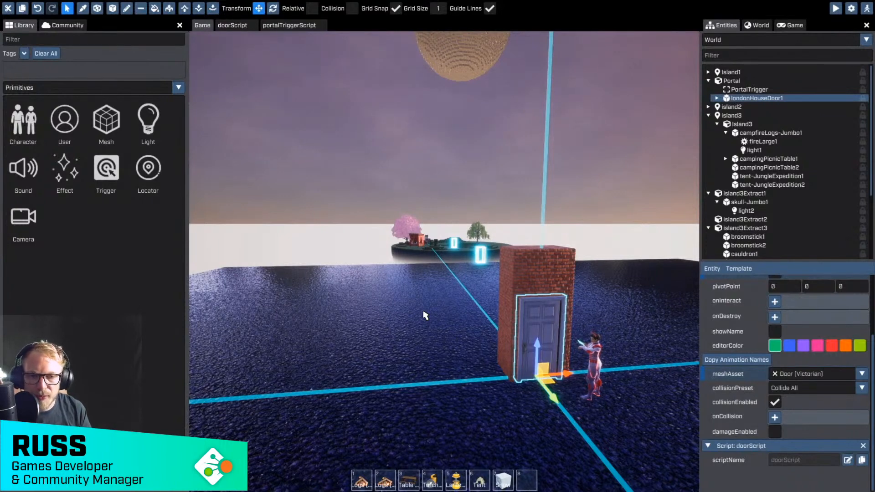
# Step: Move the teleporter platform on the snowy island off the pond's edge onto the snow near the snowman
pyautogui.moveTo(425, 315); pyautogui.dragTo(445, 254, button='right')
pyautogui.press('w')
pyautogui.press('s')
pyautogui.press('w')
pyautogui.press('w')
pyautogui.press('g')
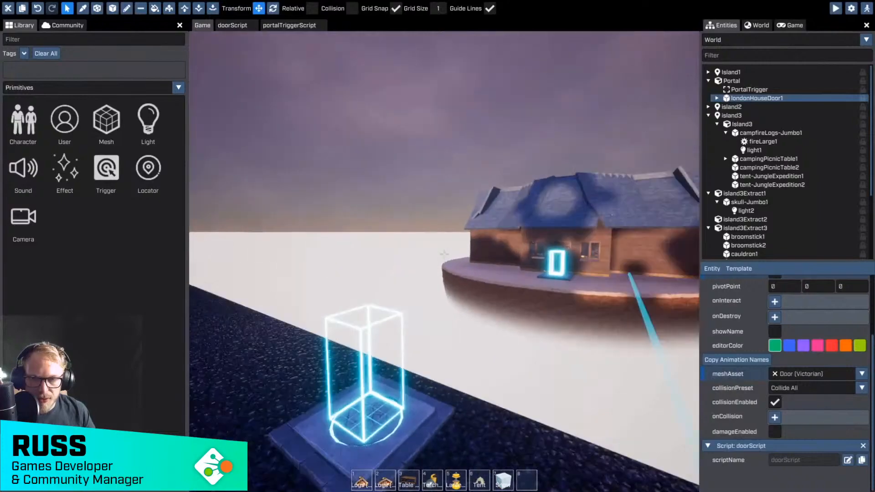
pyautogui.press('g')
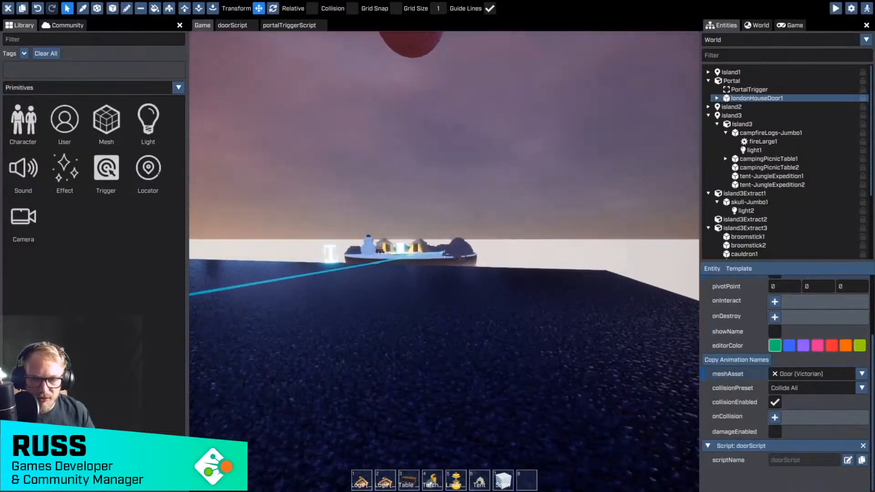
pyautogui.press('w')
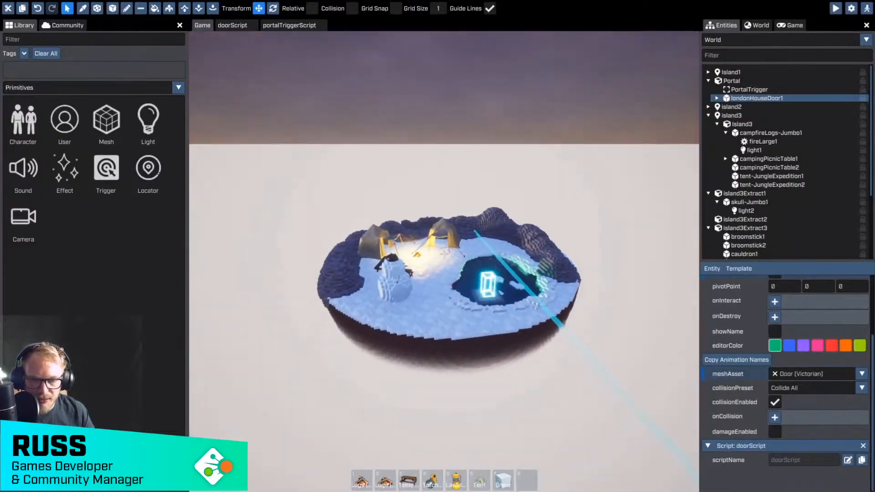
pyautogui.press('w')
pyautogui.press('g')
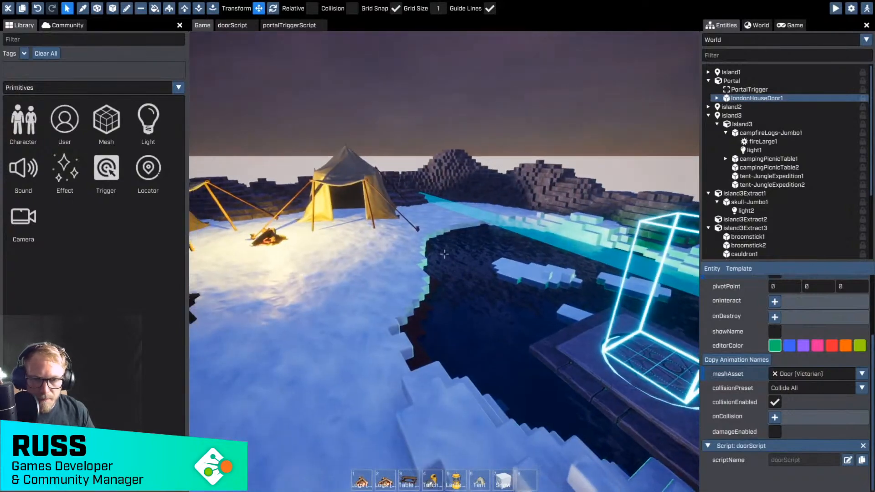
pyautogui.press('space')
pyautogui.moveTo(387, 260); pyautogui.dragTo(428, 288, button='right')
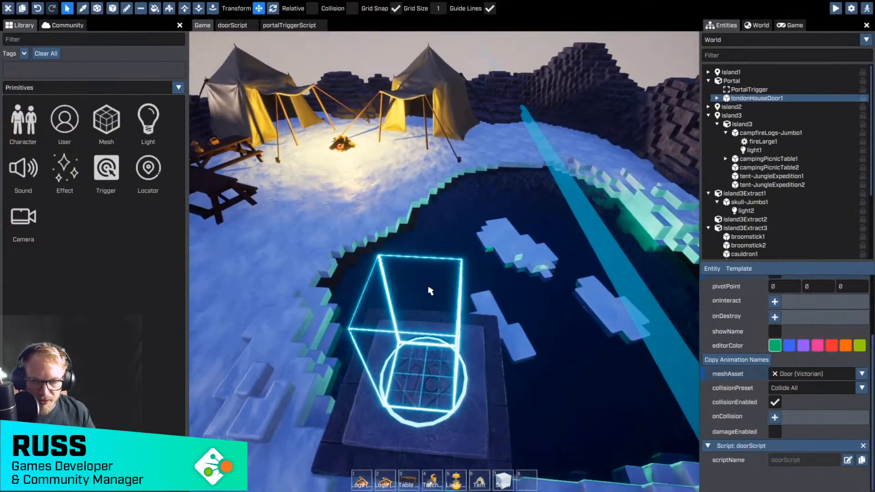
pyautogui.click(479, 441)
pyautogui.moveTo(478, 441); pyautogui.dragTo(438, 371, button='right')
pyautogui.press('d')
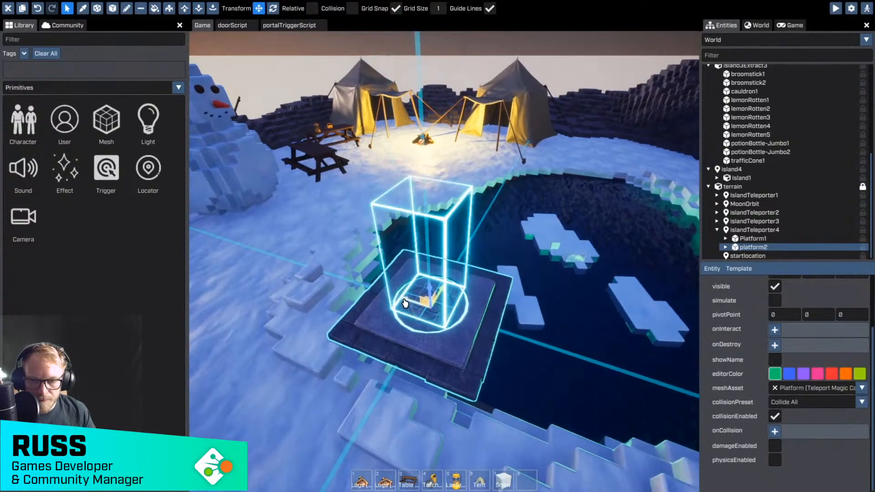
pyautogui.moveTo(404, 303); pyautogui.dragTo(383, 287)
pyautogui.press('a')
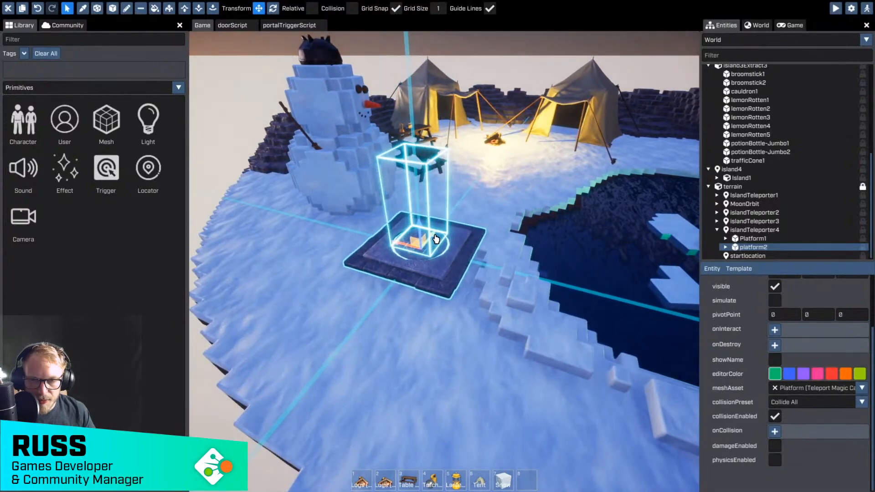
# Step: Examine the flashlight on the snowy island's picnic table up close, selected with the Rotate tool
pyautogui.press('d')
pyautogui.moveTo(434, 303); pyautogui.dragTo(399, 333, button='right')
pyautogui.press('w')
pyautogui.press('w')
pyautogui.click(399, 318)
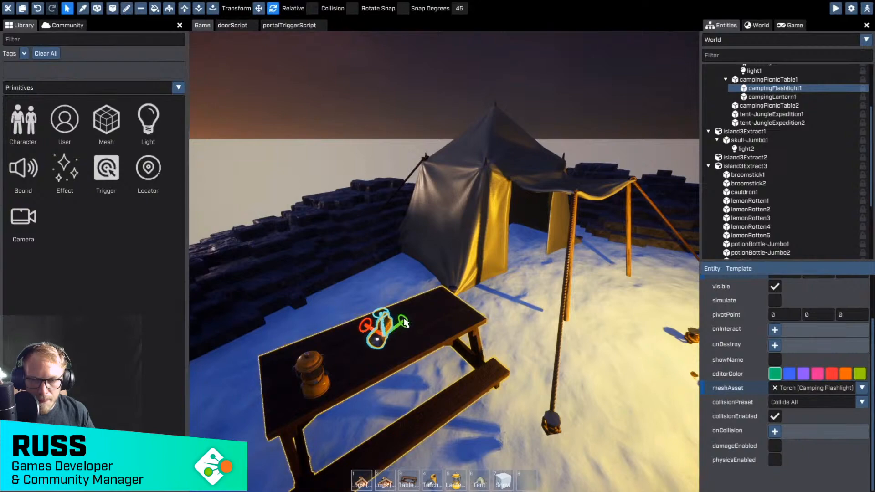
pyautogui.moveTo(444, 253); pyautogui.dragTo(538, 242, button='right')
pyautogui.press('w')
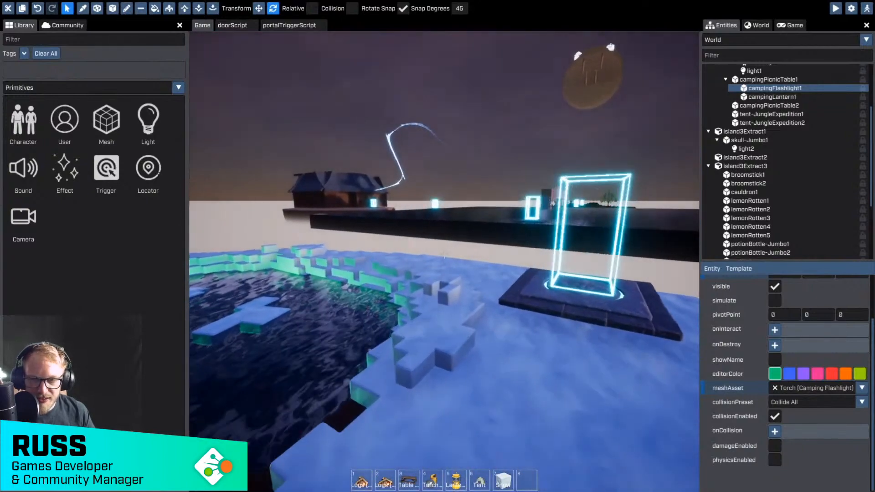
pyautogui.press('f')
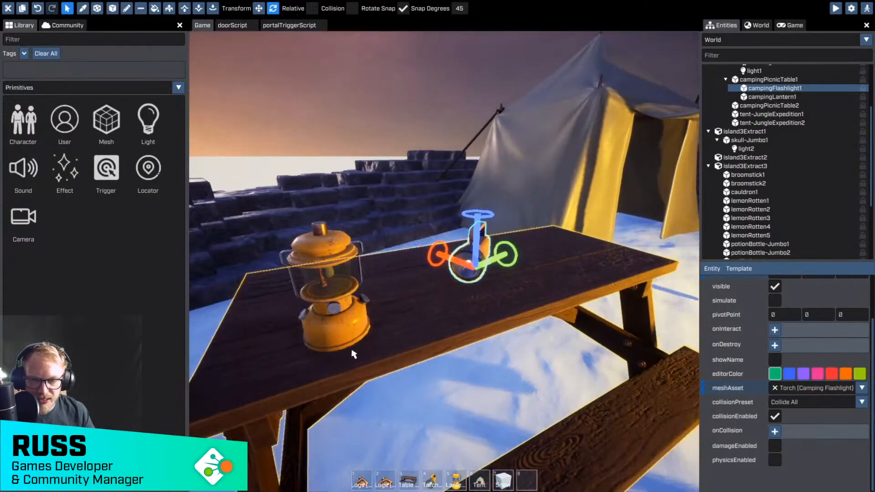
# Step: Inspect the lantern and the flashlight on the picnic table one after the other
pyautogui.click(351, 346)
pyautogui.press('f')
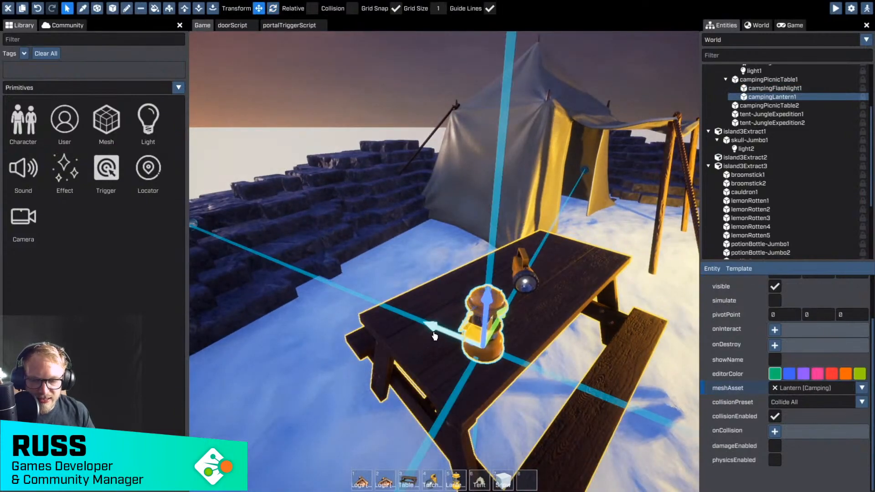
pyautogui.press('g')
pyautogui.press('w')
pyautogui.moveTo(404, 324); pyautogui.dragTo(449, 308, button='right')
pyautogui.click(347, 344)
pyautogui.press('f')
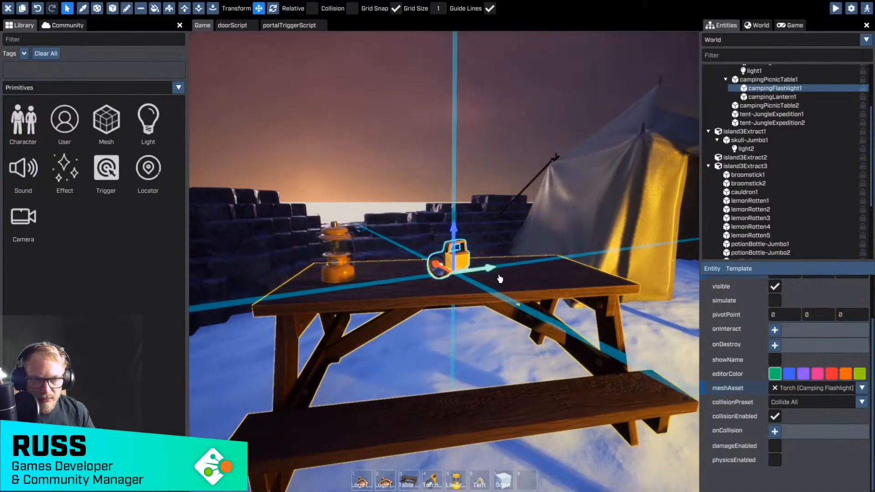
pyautogui.rightClick(770, 93)
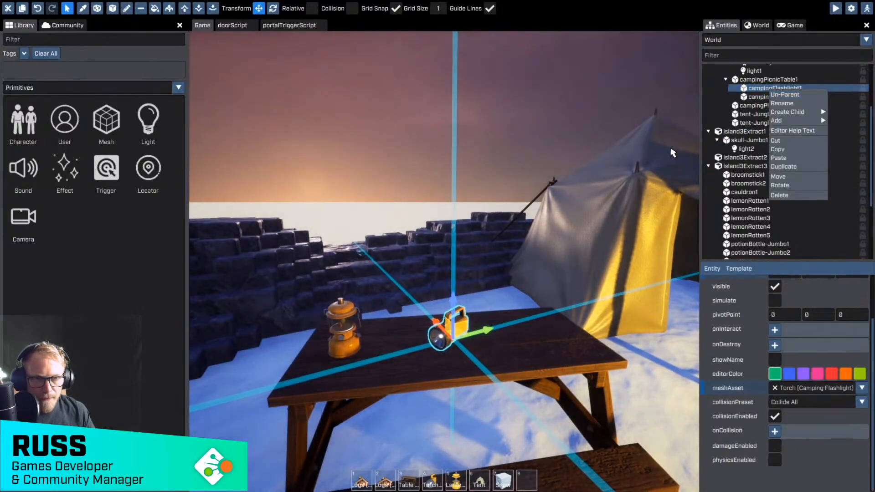
# Step: Cross the terrain to the house island and inspect the house's front window and door as the player character
pyautogui.moveTo(532, 188); pyautogui.dragTo(674, 189, button='right')
pyautogui.press('w')
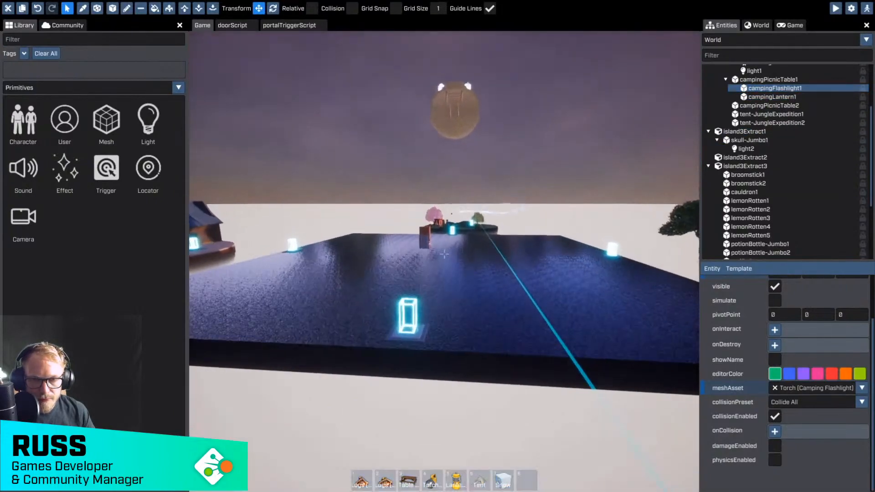
pyautogui.moveTo(444, 254); pyautogui.dragTo(472, 255, button='right')
pyautogui.hotkey('ctrl', 'v')
pyautogui.press('Tab')
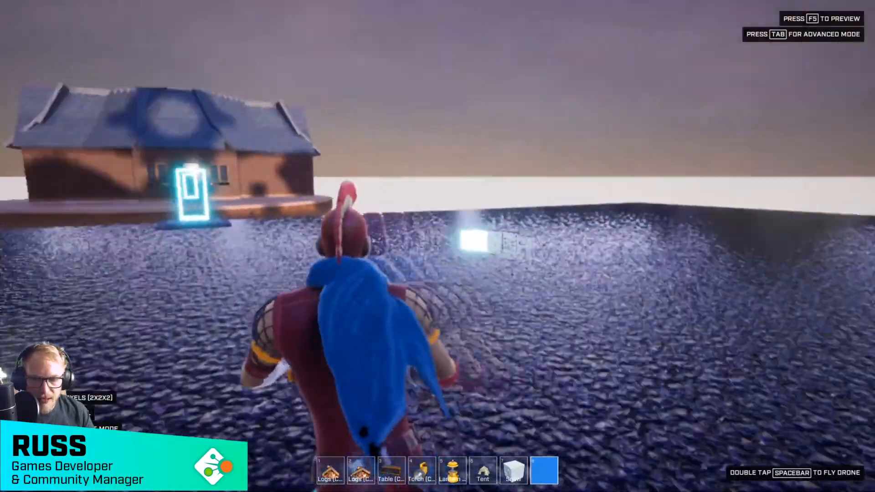
pyautogui.press('Tab')
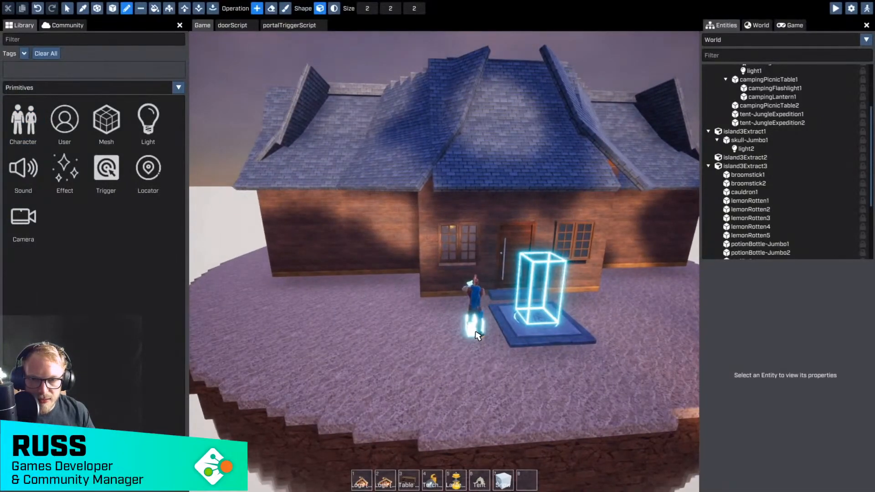
pyautogui.press('Tab')
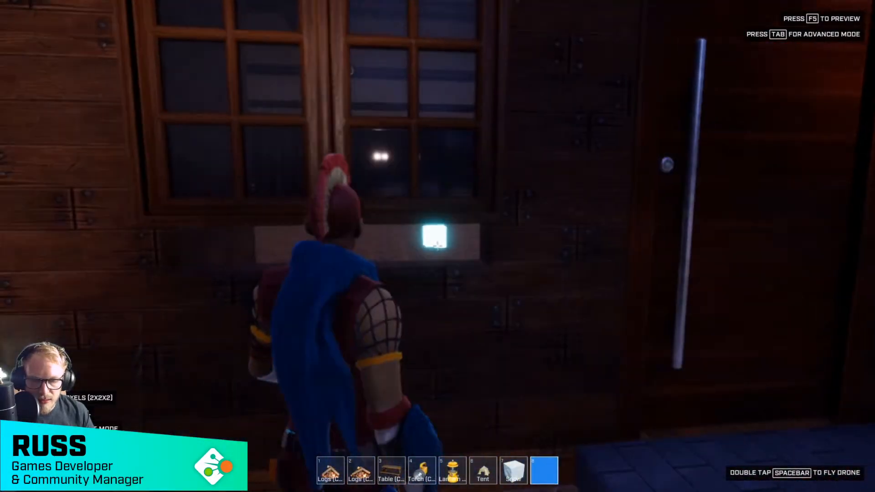
pyautogui.press('s')
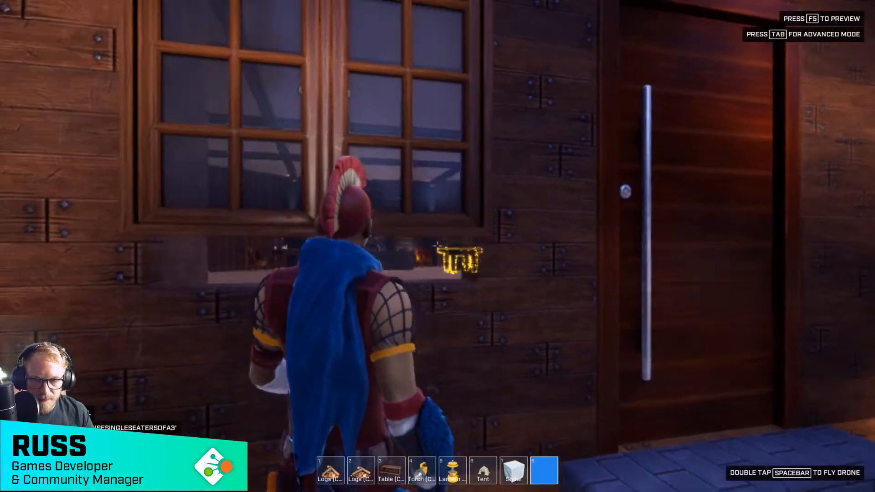
pyautogui.press('w')
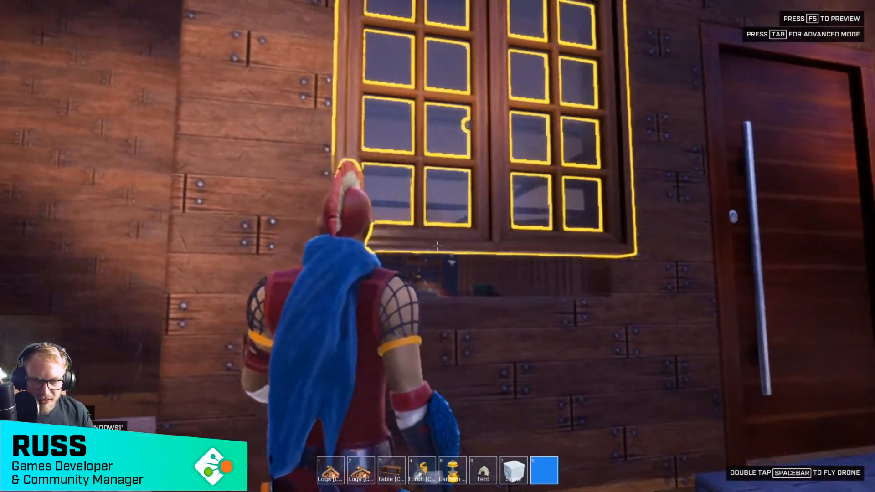
pyautogui.press('d')
# Step: Examine the bookshelves, fireplace and seating inside the house, and return over the terrain to the brick portal
pyautogui.press('Tab')
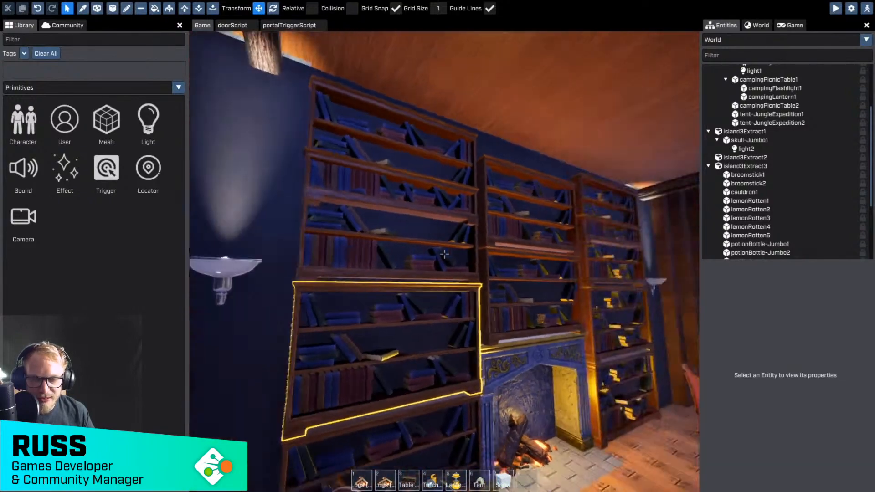
pyautogui.press('d')
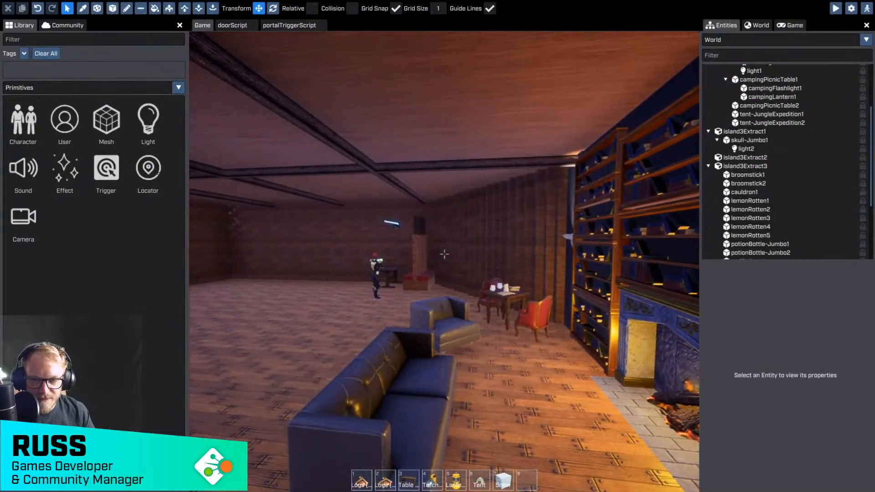
pyautogui.press('w')
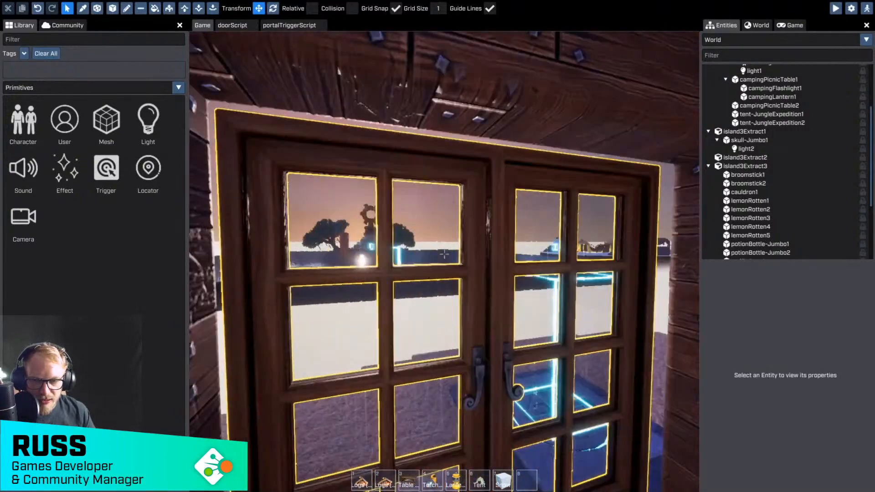
pyautogui.hotkey('shift', 'w')
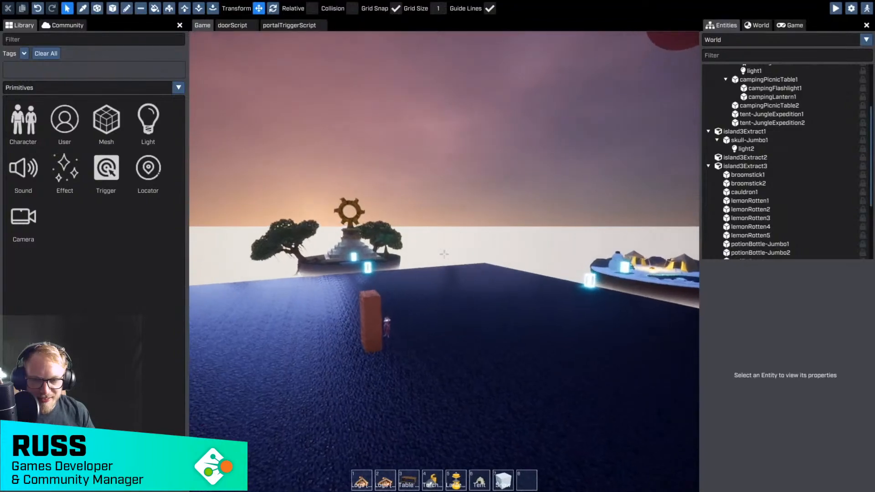
pyautogui.hotkey('shift', 'w')
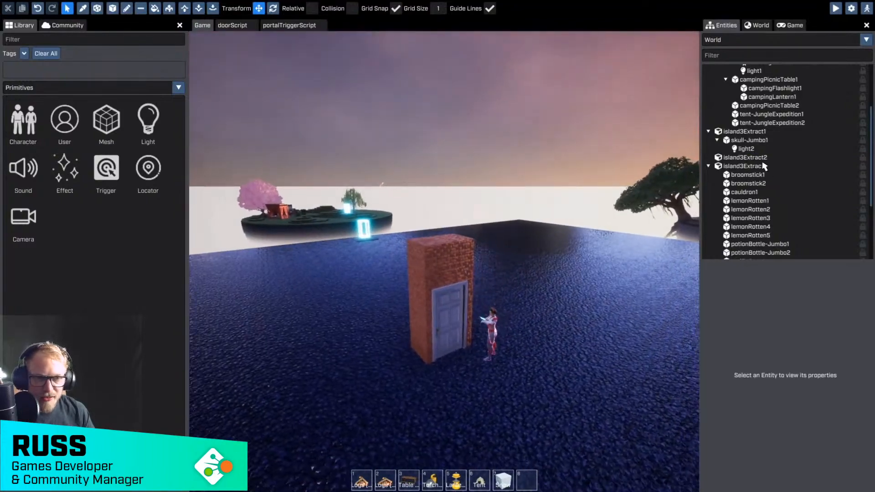
# Step: Select the startlocation locator under the terrain and start previewing the level
pyautogui.scroll(-4, 768, 166)
pyautogui.click(748, 257)
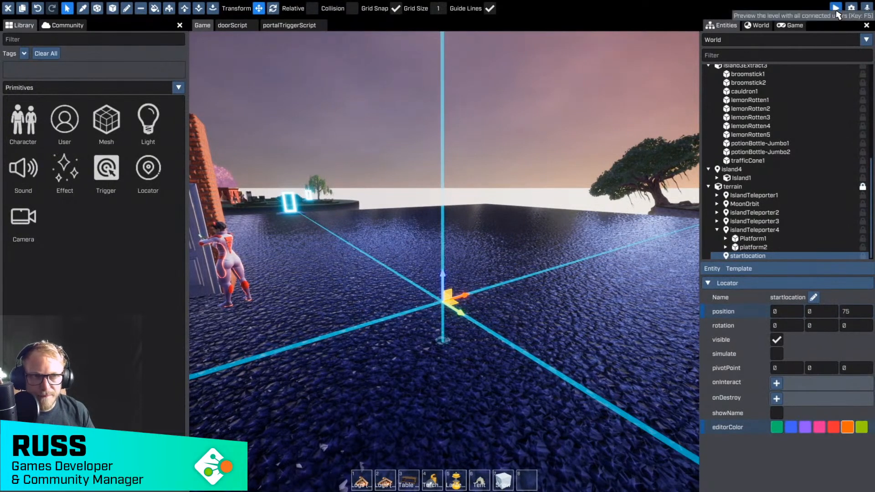
pyautogui.click(836, 9)
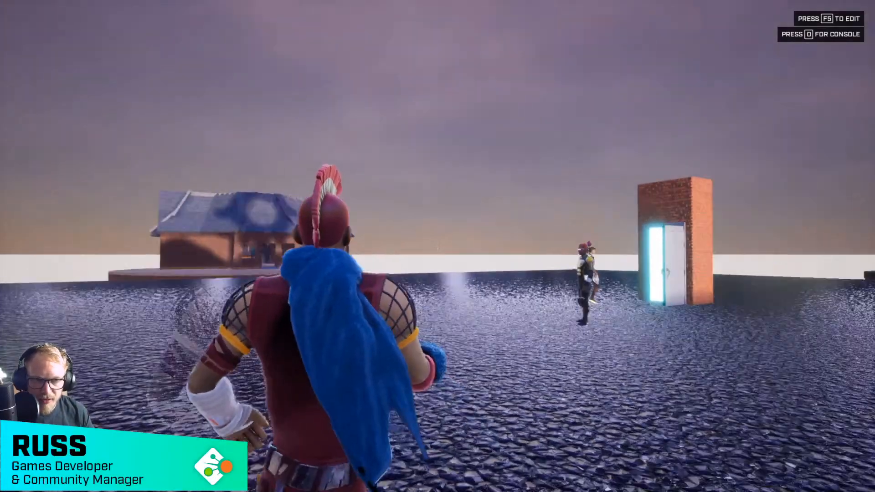
# Step: Run to the platform facing the snowy island and step onto it to test the teleporter
pyautogui.press('w')
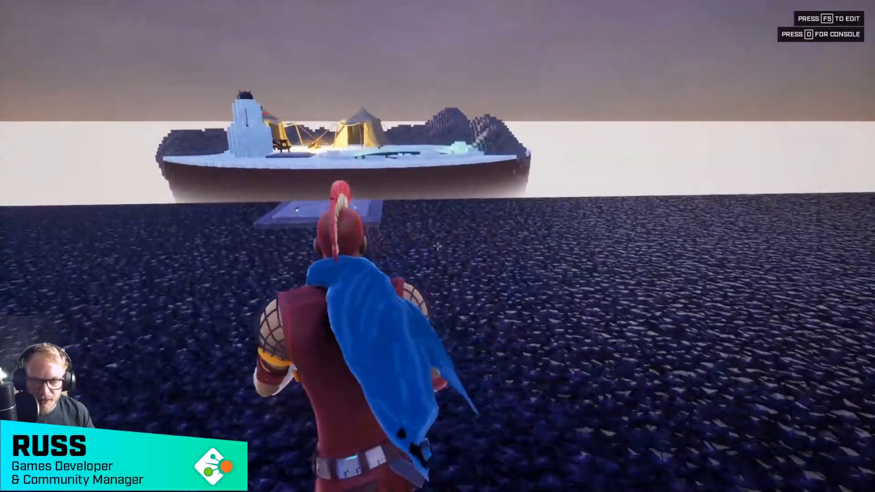
pyautogui.press('w')
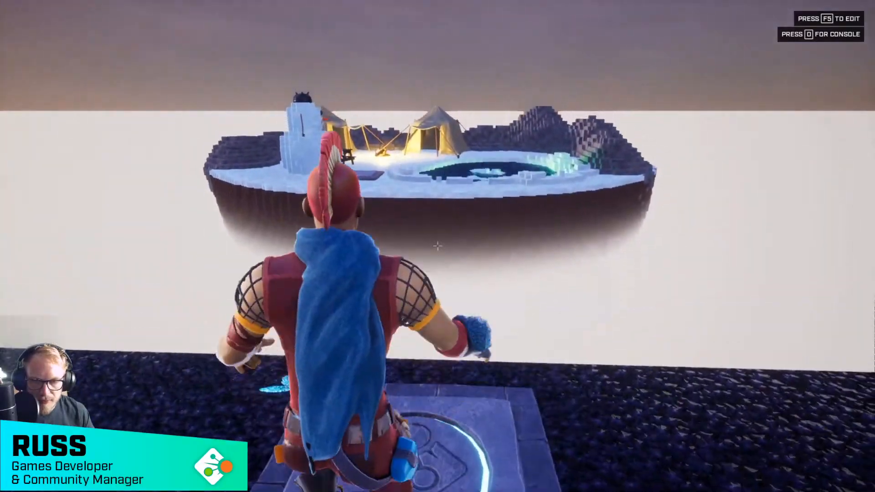
pyautogui.press('s')
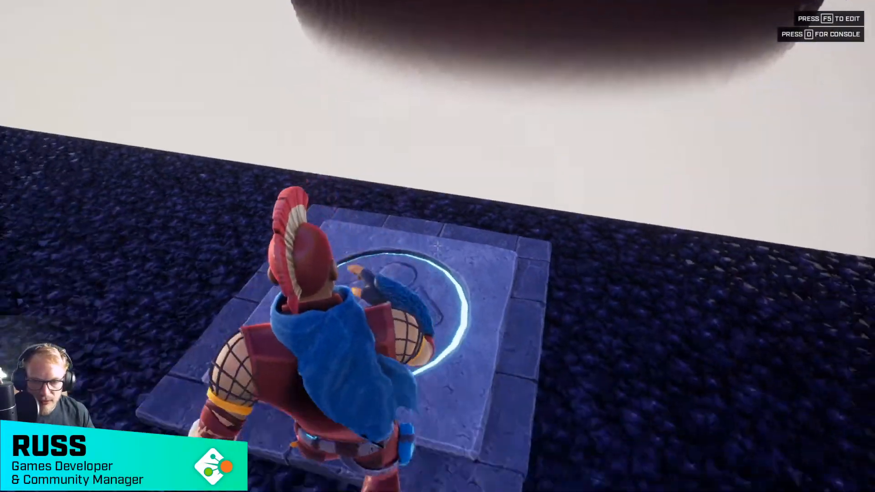
pyautogui.press('w')
pyautogui.press('space')
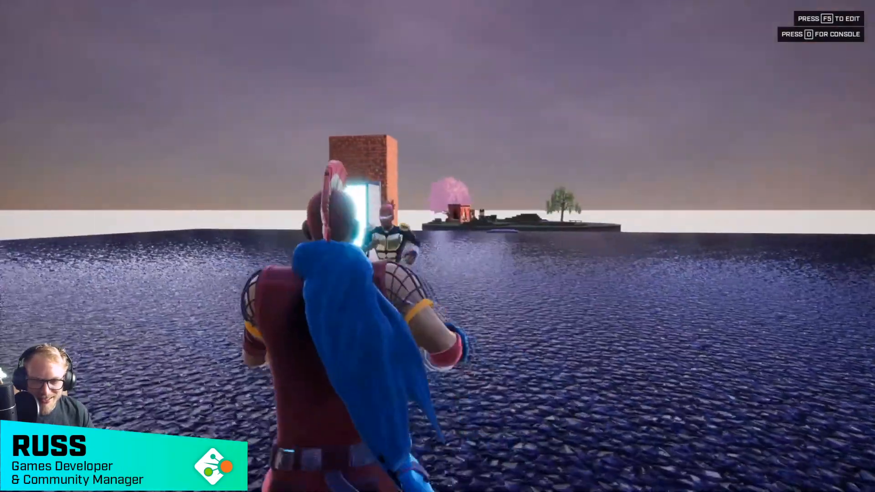
# Step: Run back towards the glowing open portal door, look it over and leave the preview
pyautogui.press('a')
pyautogui.press('a')
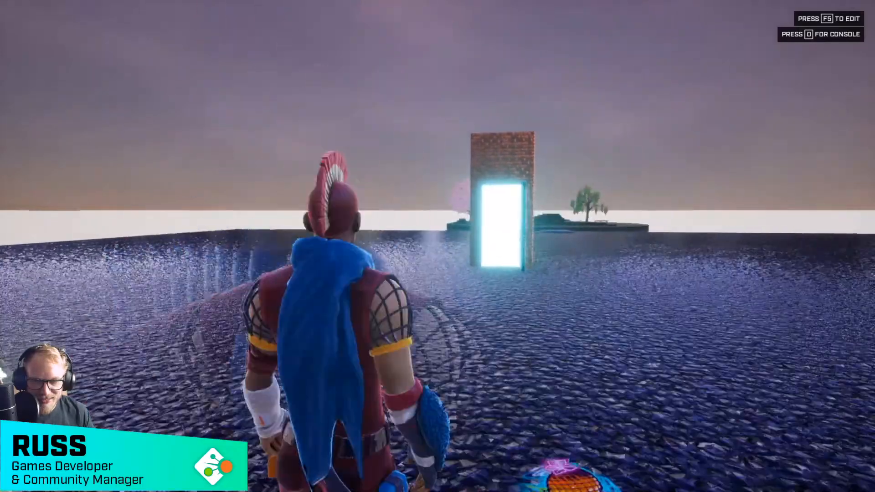
pyautogui.press('F5')
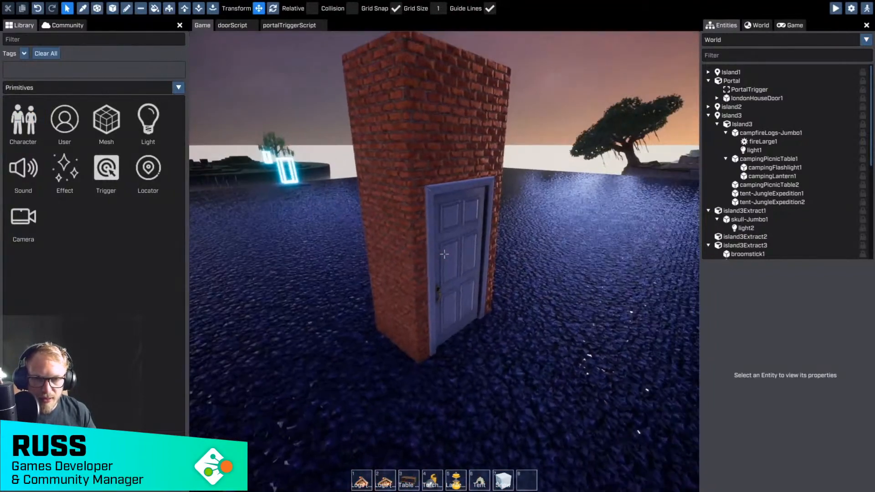
# Step: Expand londonHouseDoor1 inside the Portal entity and select its child mesh portalExtract1
pyautogui.click(742, 82)
pyautogui.click(726, 98)
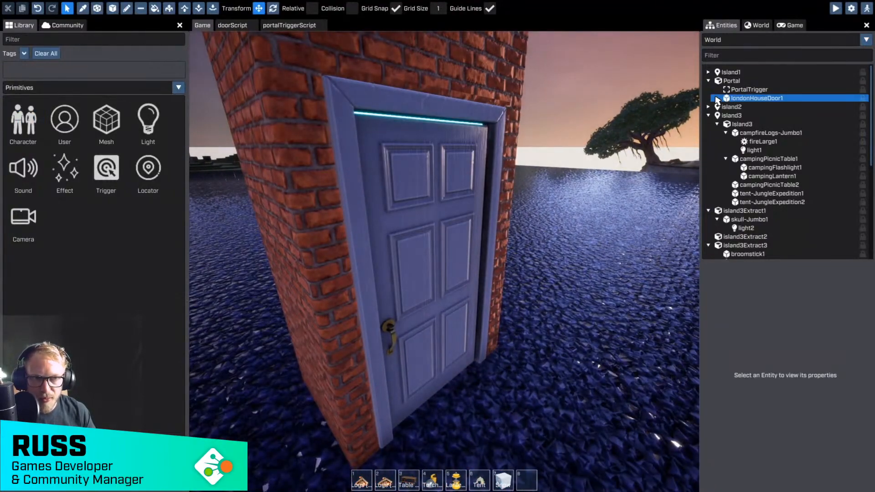
pyautogui.click(718, 99)
pyautogui.click(742, 107)
pyautogui.scroll(-2, 460, 253)
# Step: Try to move the portalExtract1 mesh away from the door, and undo the move
pyautogui.press('g')
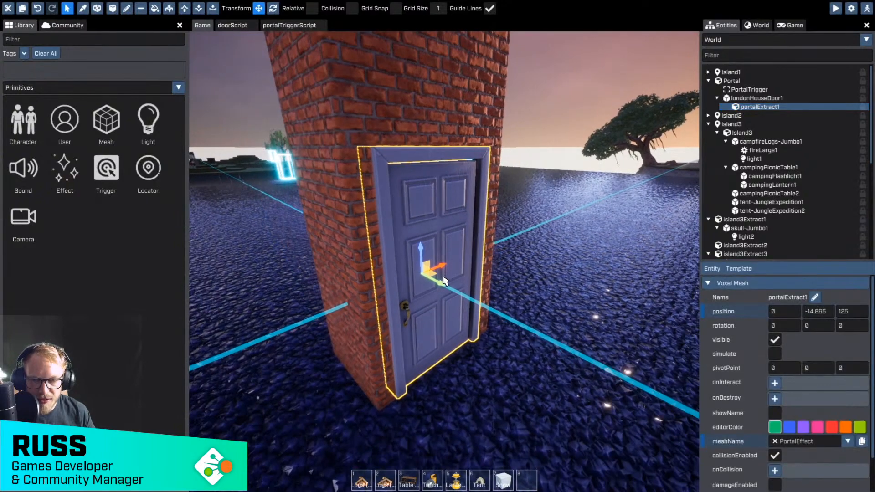
pyautogui.moveTo(479, 303); pyautogui.dragTo(498, 316)
pyautogui.hotkey('ctrl', 'z')
# Step: Turn off collision on the portalExtract1 mesh
pyautogui.scroll(-1, 778, 410)
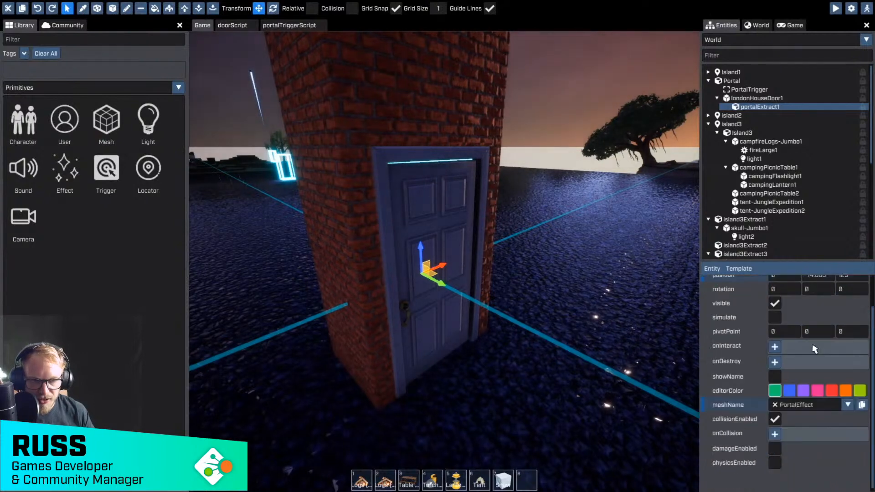
pyautogui.click(774, 417)
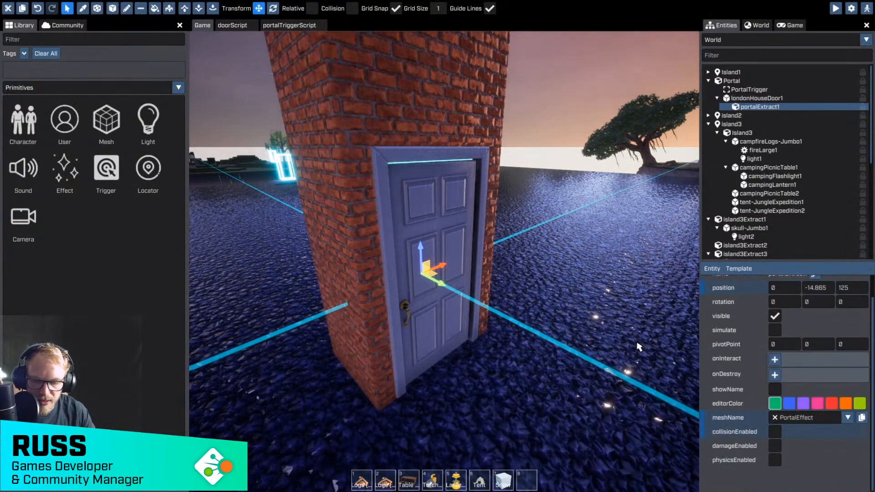
# Step: Look over the terrain from the character's view and fly towards the snowy island and its teleporter platforms
pyautogui.press('s')
pyautogui.moveTo(595, 320); pyautogui.dragTo(546, 299, button='right')
pyautogui.press('d')
pyautogui.press('Tab')
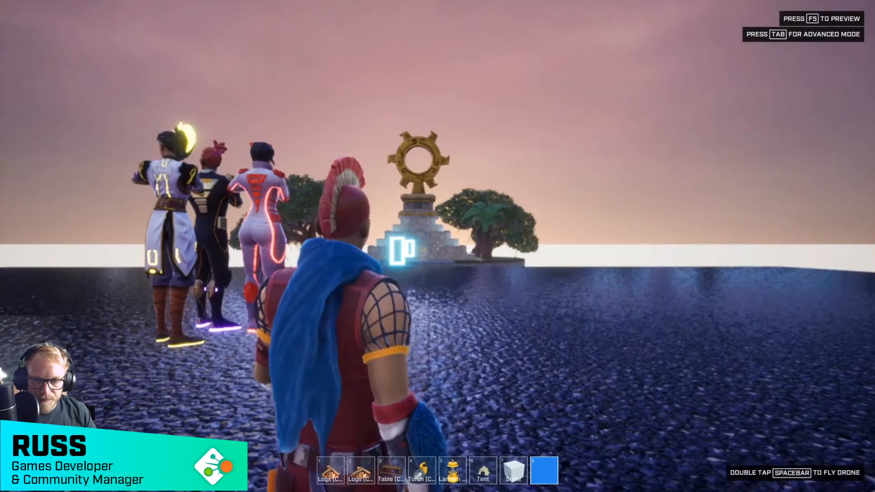
pyautogui.press('Tab')
pyautogui.press('w')
pyautogui.press('e')
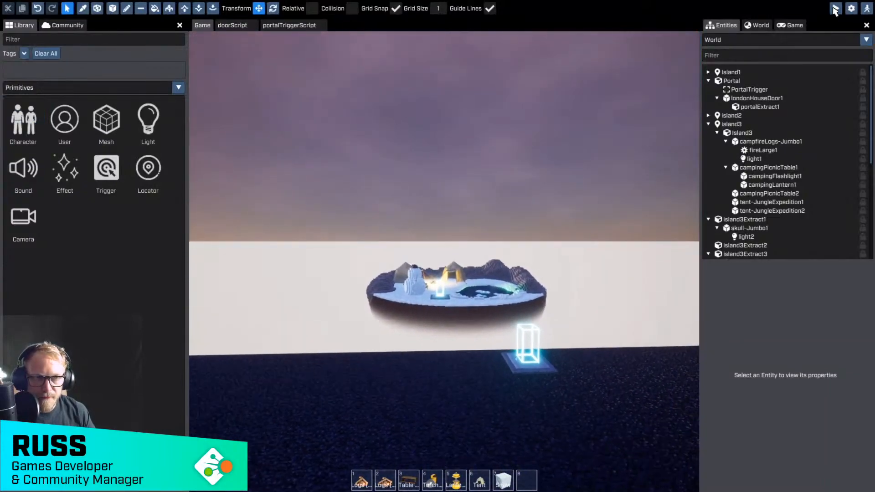
# Step: Preview the level again, teleport to the snowy island and walk around its camp and pond
pyautogui.click(837, 11)
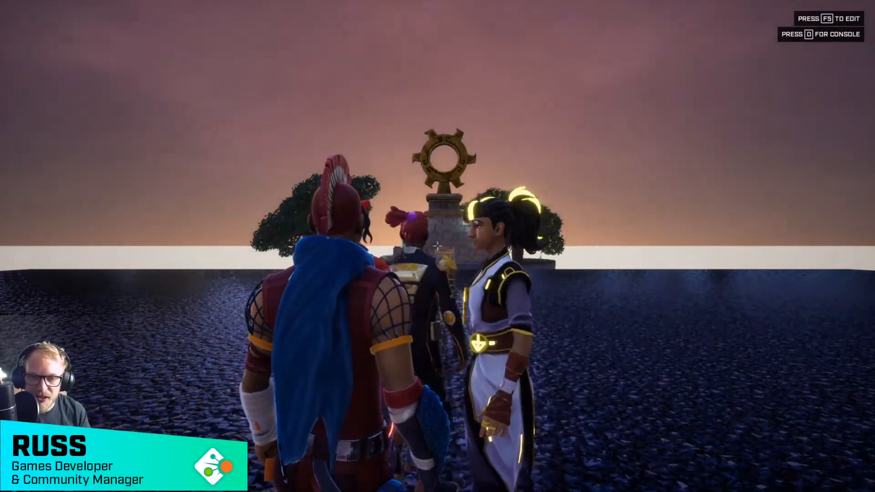
pyautogui.press('d')
pyautogui.press('s')
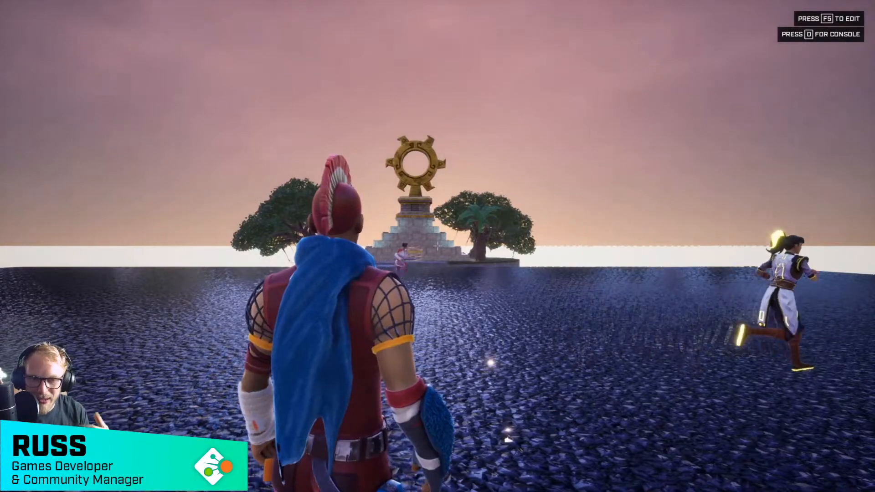
pyautogui.press('w')
pyautogui.press('d')
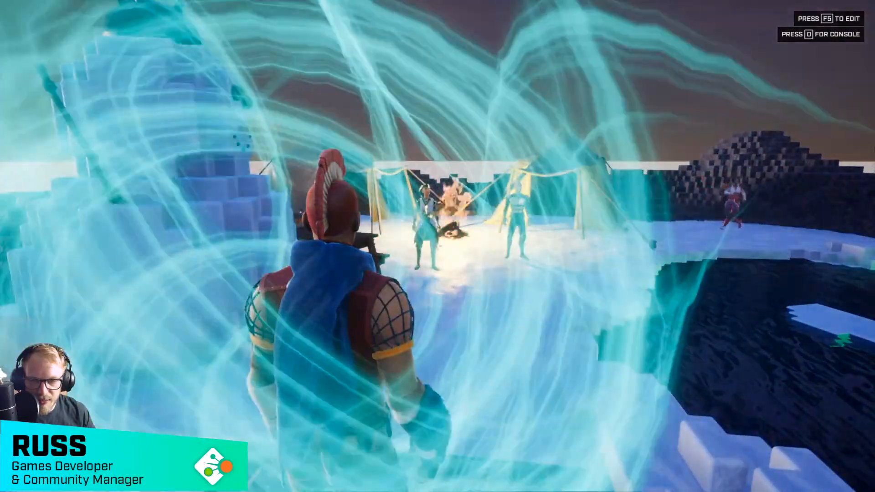
pyautogui.press('w')
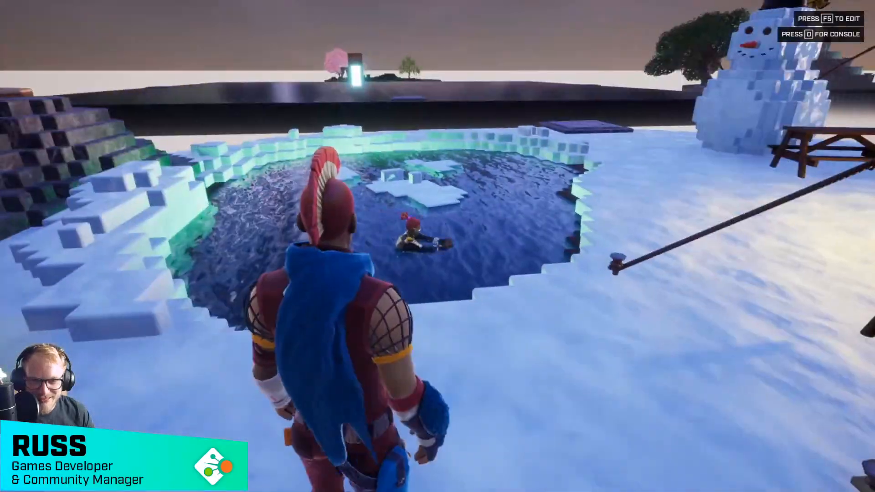
# Step: Teleport back from the snowy island and walk into the brick portal with the console open to test its trigger
pyautogui.press('w')
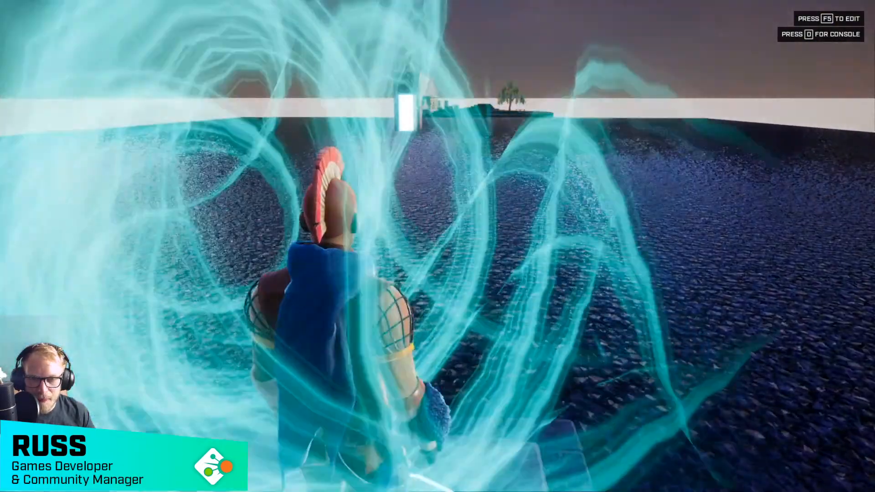
pyautogui.press('w')
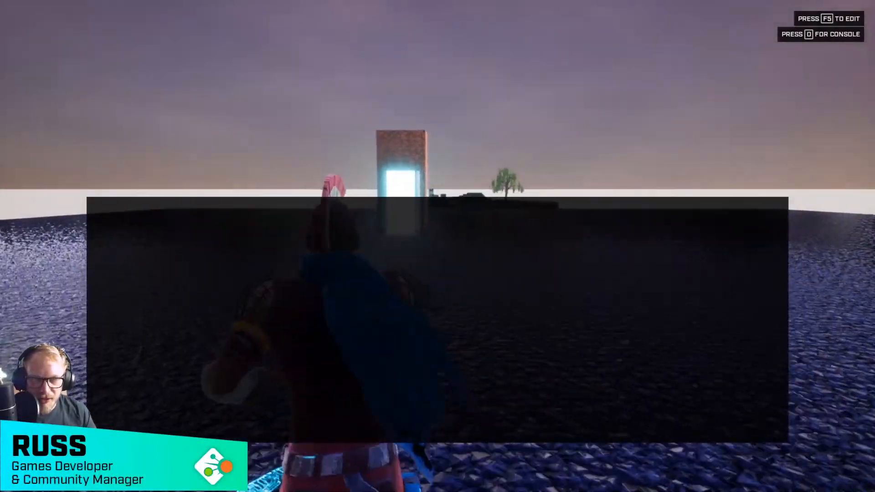
pyautogui.press('w')
pyautogui.press('w')
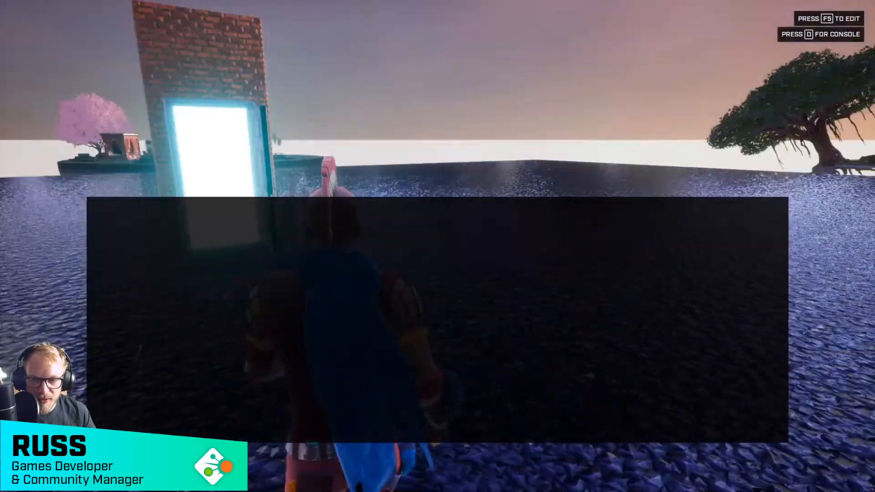
pyautogui.press('w')
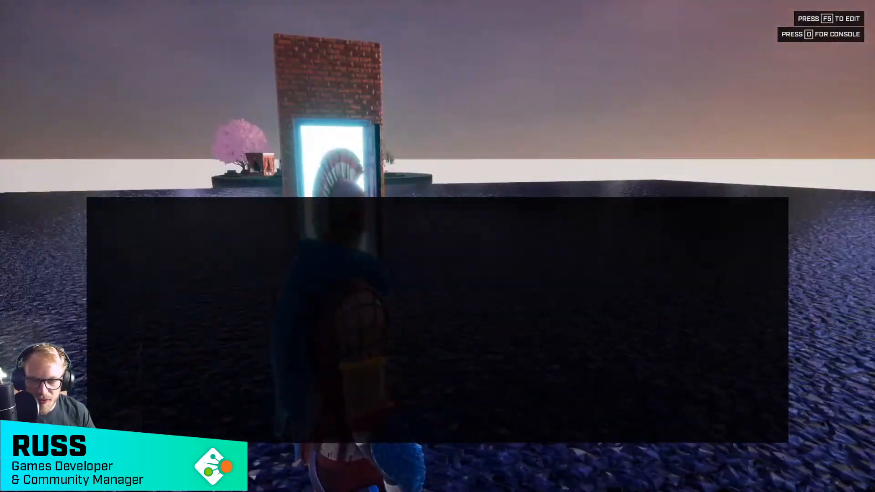
pyautogui.press('w')
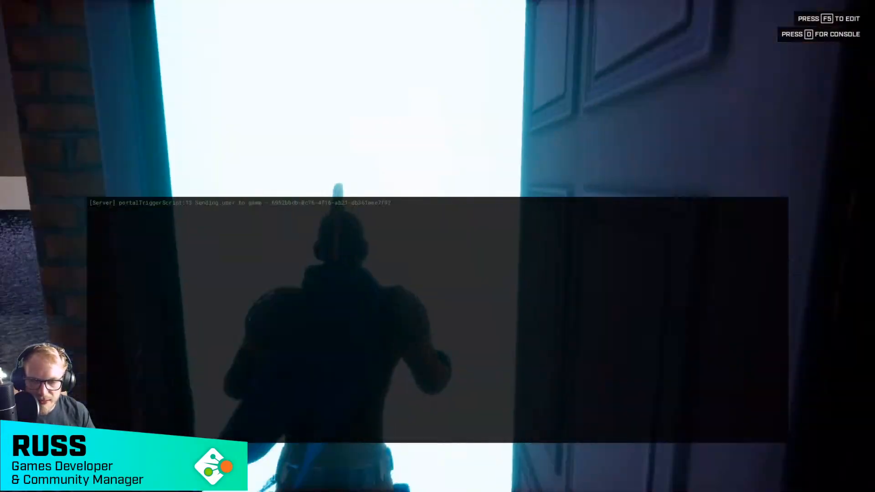
pyautogui.press('s')
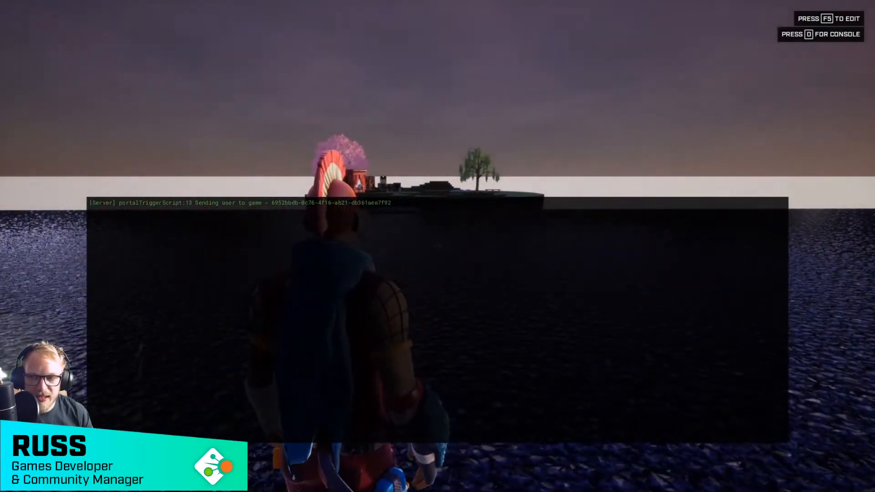
# Step: Close the console and cross the terrain to the teleporter that leads to the cherry-blossom island
pyautogui.press('w')
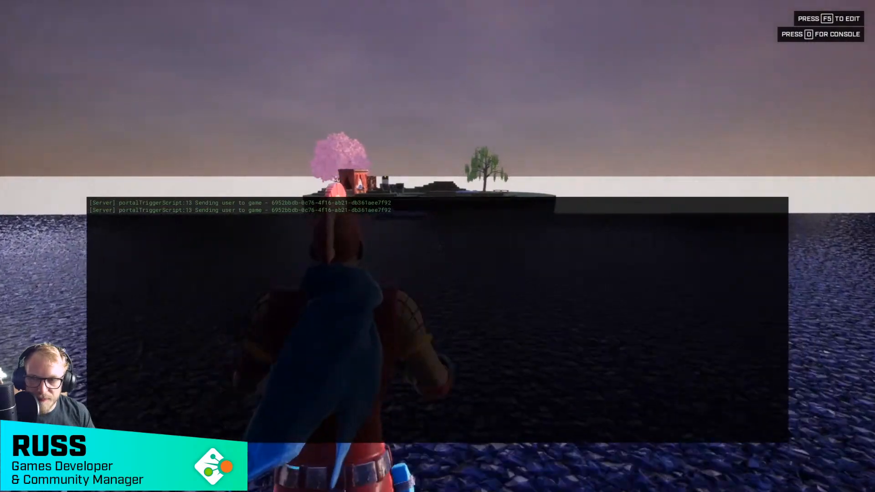
pyautogui.press('w')
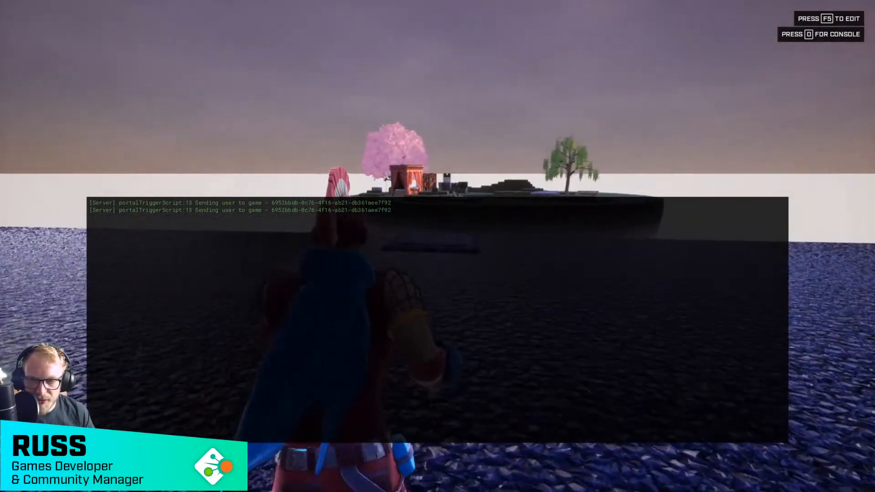
pyautogui.press('w')
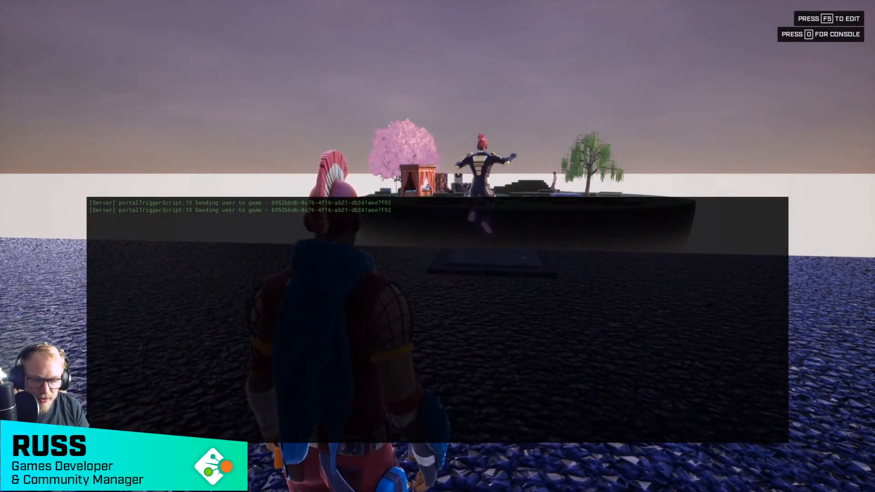
pyautogui.press('0')
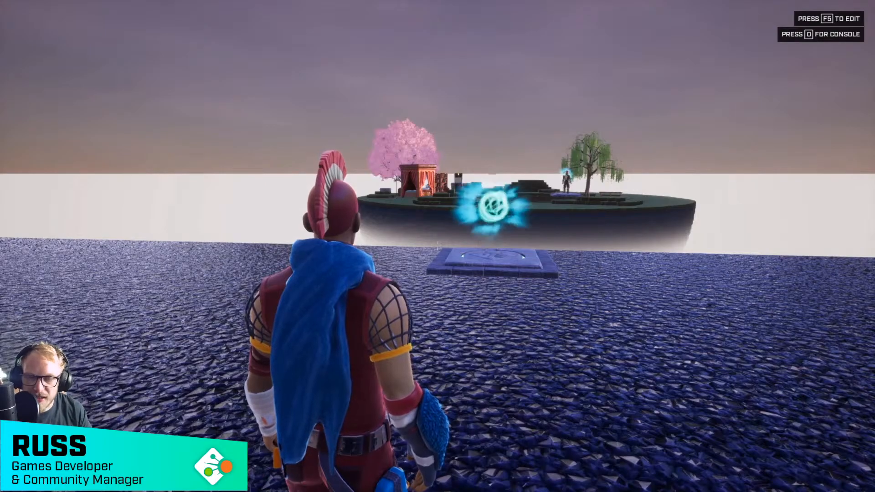
pyautogui.press('w')
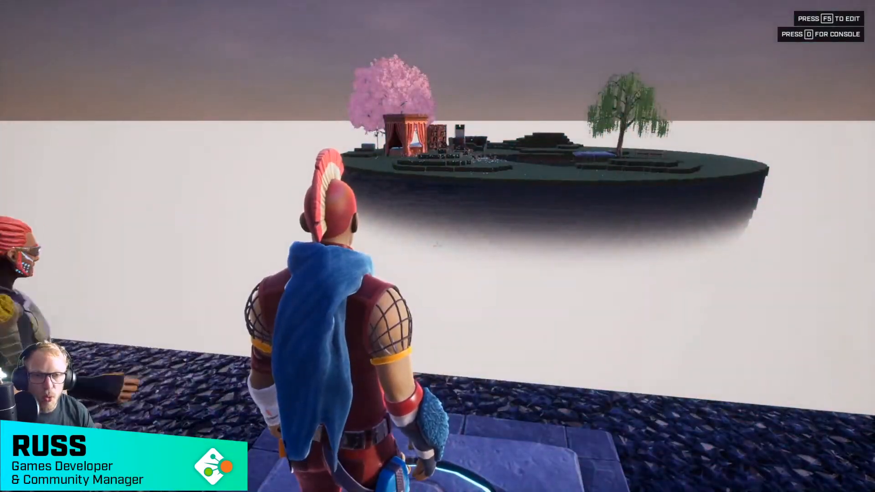
pyautogui.press('w')
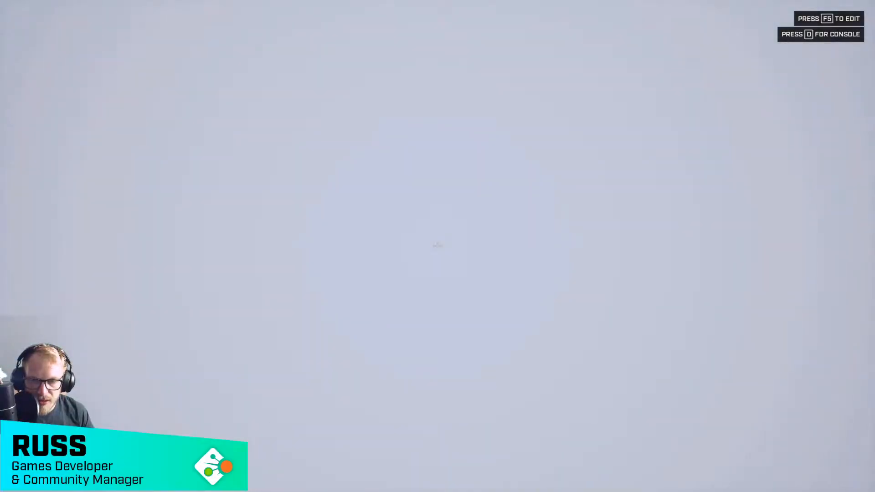
pyautogui.press('w')
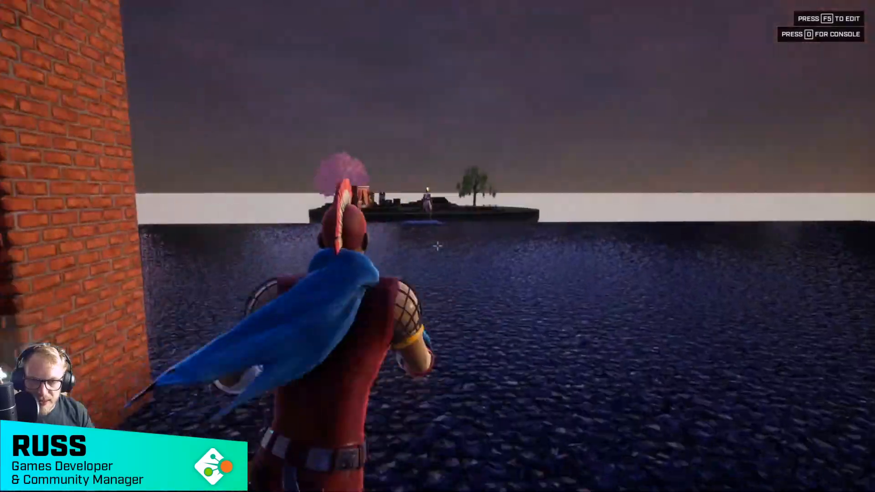
pyautogui.press('w')
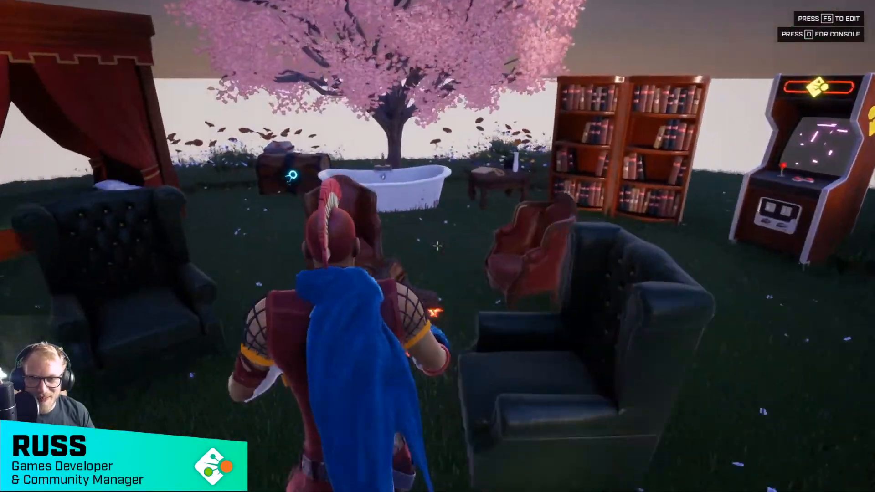
# Step: Walk around the cherry-blossom island past the furniture, bathtub and pond, and out over its grassy side
pyautogui.press('w')
pyautogui.press('space')
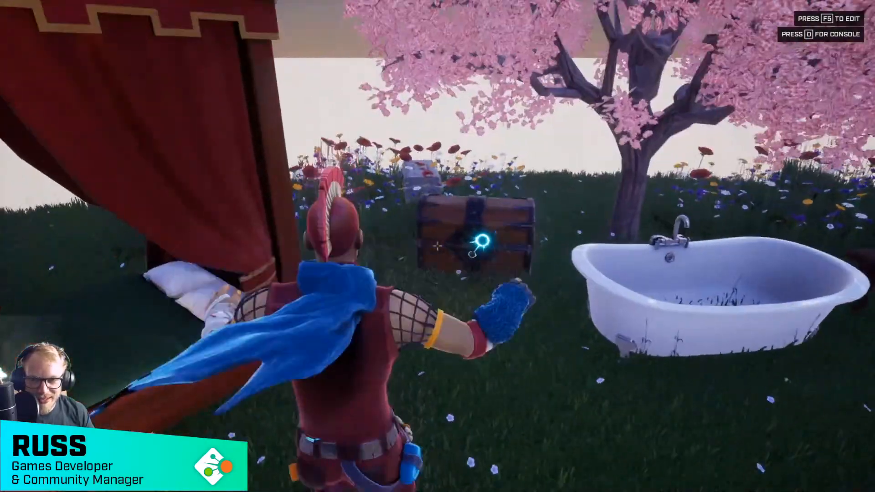
pyautogui.press('w')
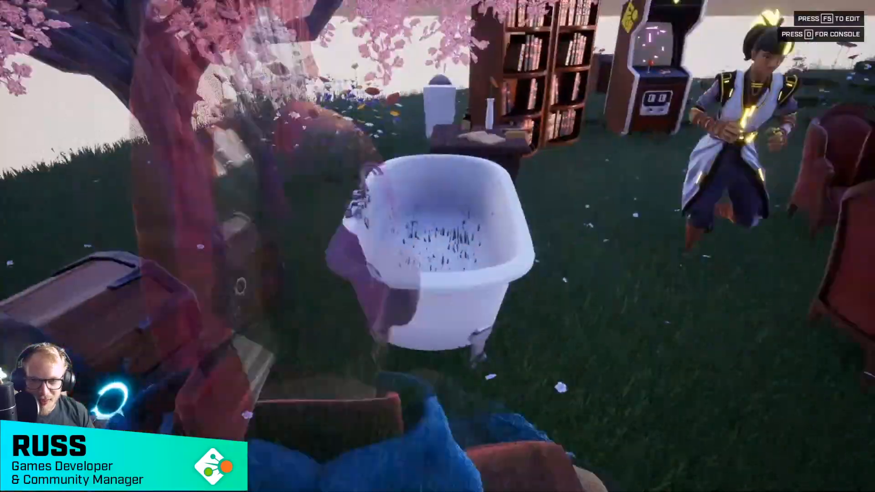
pyautogui.press('w')
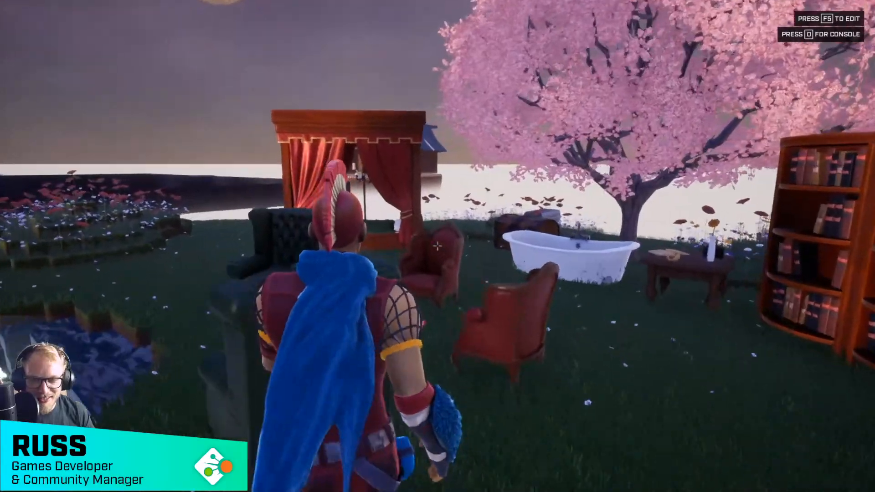
pyautogui.press('s')
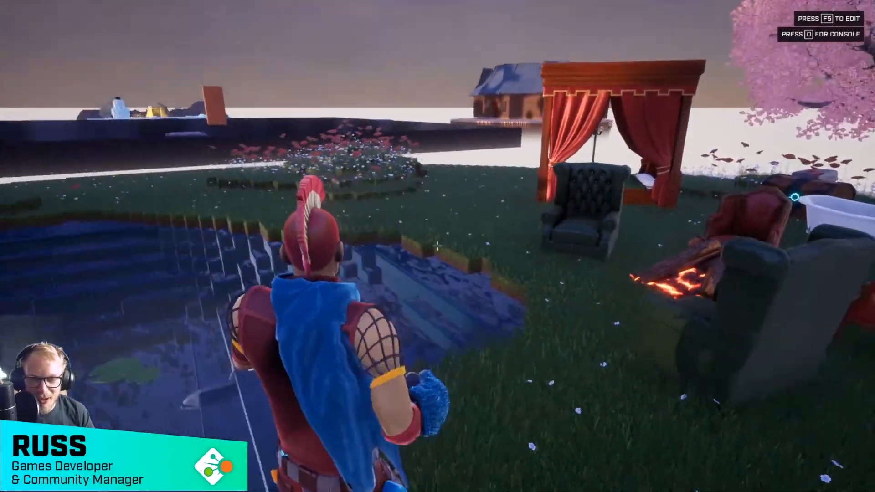
pyautogui.press('w')
pyautogui.press('space')
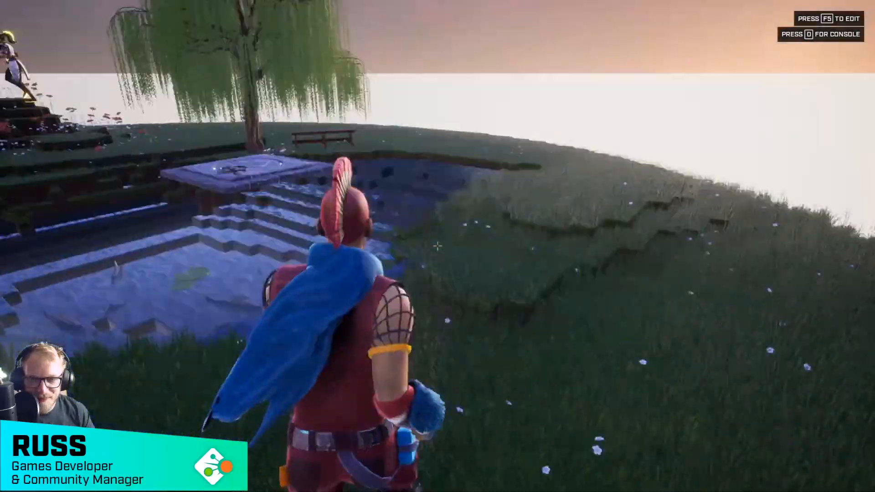
pyautogui.press('w')
pyautogui.press('w')
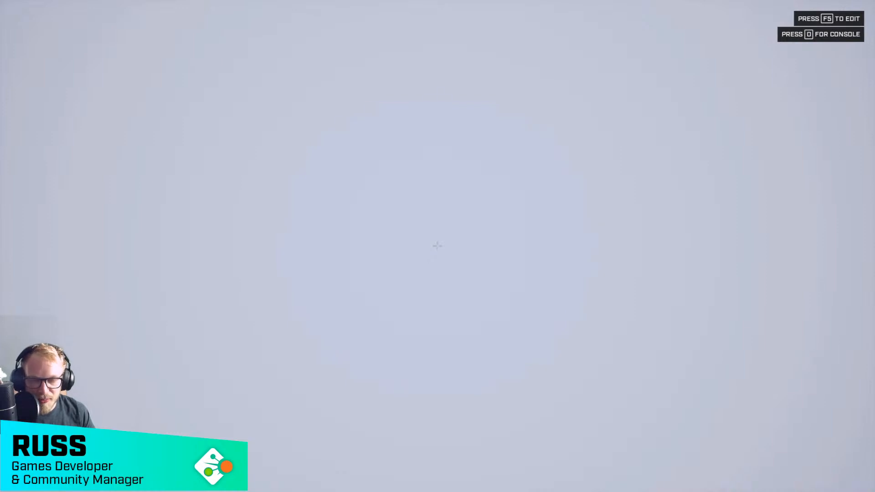
# Step: Leave the preview for the editor and fly over the terrain to view the brick portal
pyautogui.press('F5')
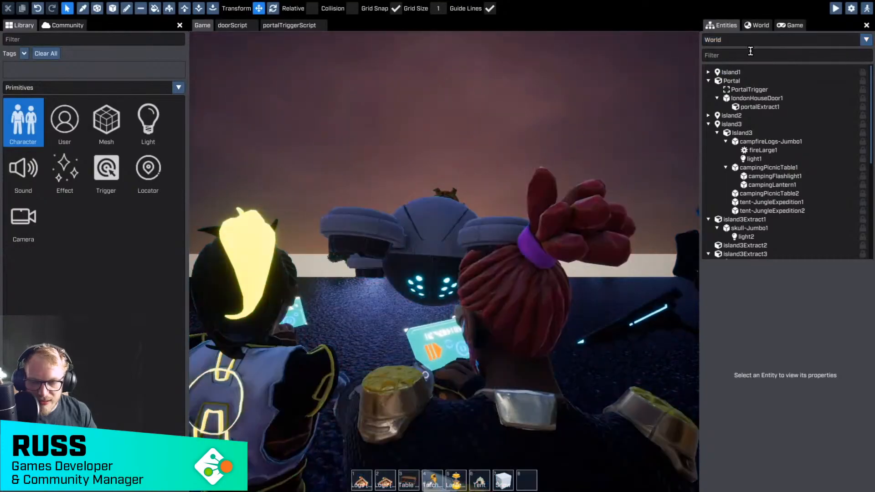
pyautogui.press('w')
pyautogui.moveTo(540, 155); pyautogui.dragTo(445, 254, button='right')
pyautogui.hotkey('shift', 'w')
pyautogui.press('s')
pyautogui.press('a')
pyautogui.press('w')
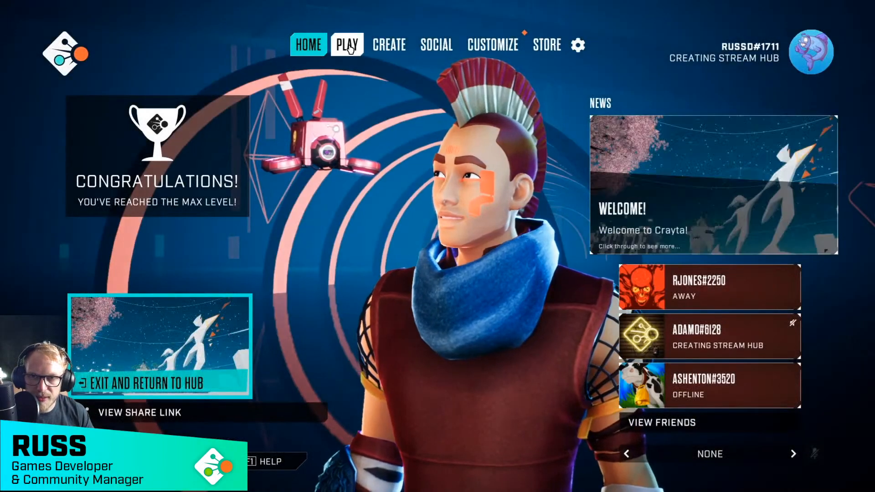
# Step: Browse the popular, recently played and favorite games on the Play page
pyautogui.click(347, 50)
pyautogui.scroll(-3, 348, 54)
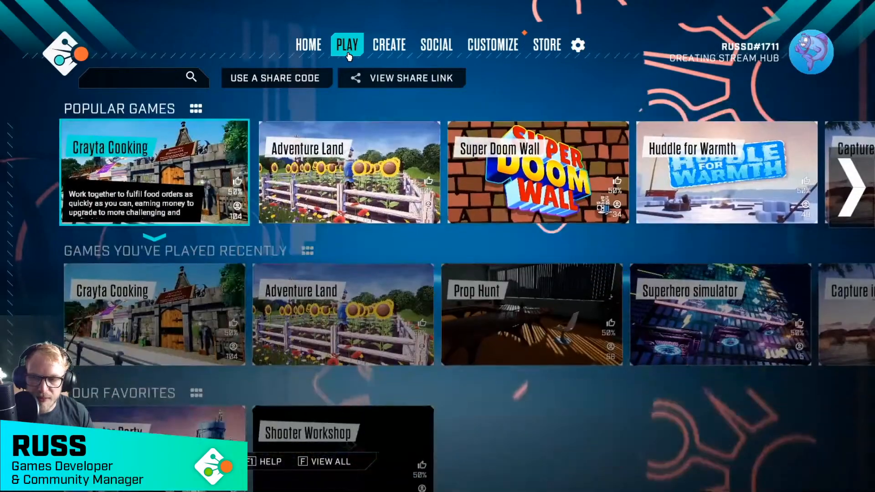
pyautogui.scroll(-3, 349, 56)
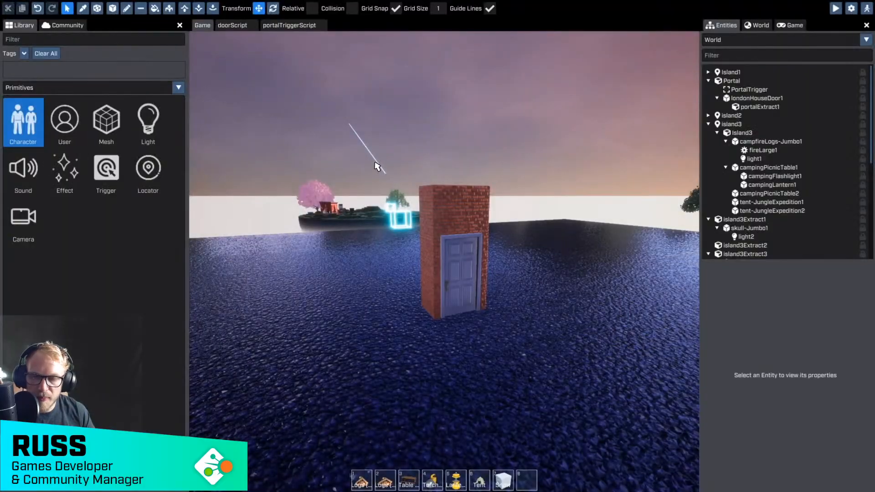
# Step: Save the modified doorScript
pyautogui.scroll(3, 369, 171)
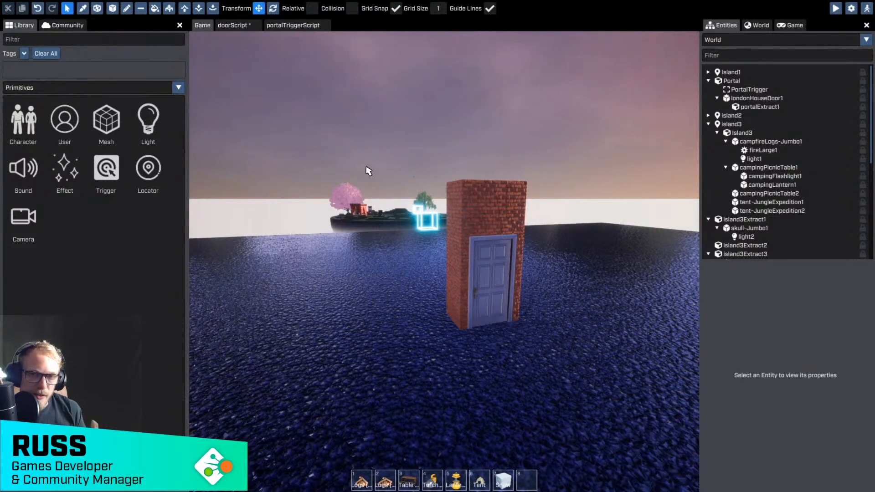
pyautogui.hotkey('ctrl', 's')
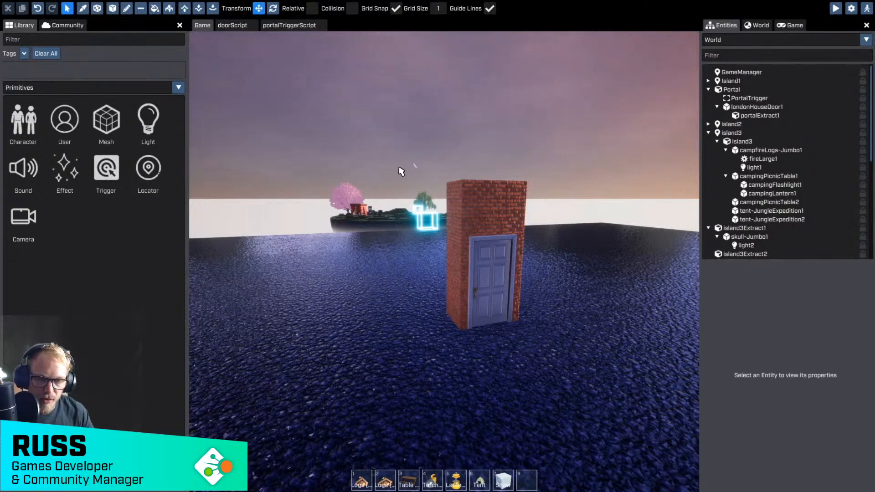
# Step: Create a locator as a child of the Portal voxel mesh
pyautogui.press('w')
pyautogui.moveTo(400, 171); pyautogui.dragTo(445, 254, button='right')
pyautogui.press('w')
pyautogui.press('s')
pyautogui.press('w')
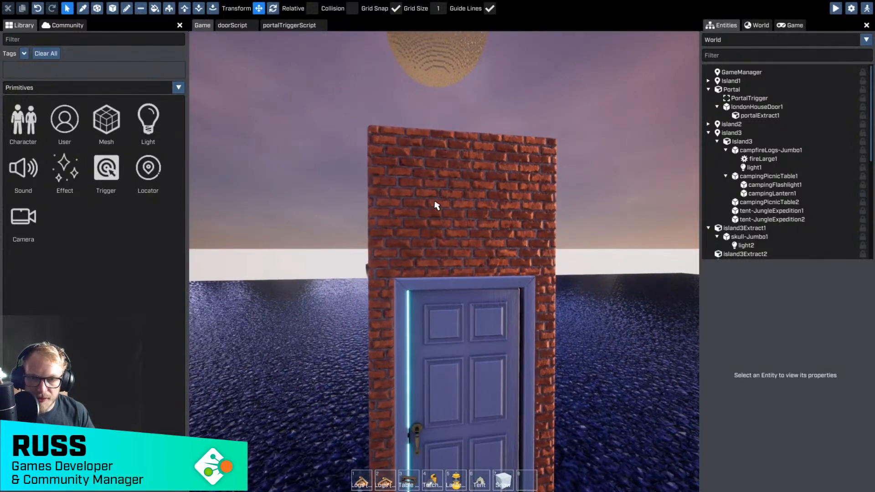
pyautogui.press('s')
pyautogui.moveTo(434, 202); pyautogui.dragTo(444, 254, button='right')
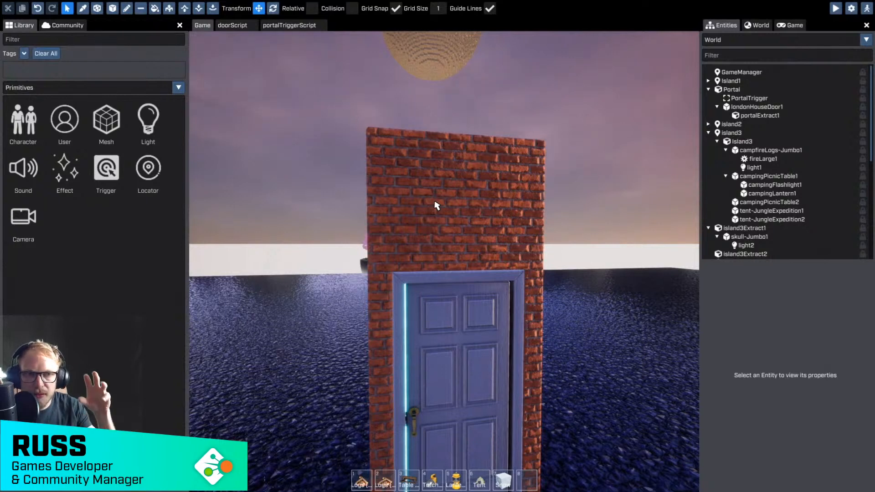
pyautogui.press('w')
pyautogui.moveTo(435, 202); pyautogui.dragTo(445, 254, button='right')
pyautogui.press('w')
pyautogui.press('e')
pyautogui.click(731, 89)
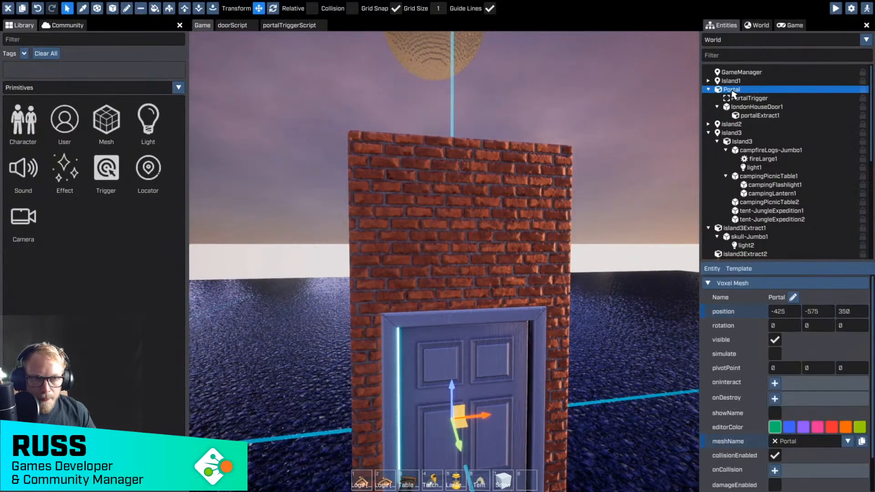
pyautogui.rightClick(732, 90)
pyautogui.moveTo(752, 105)
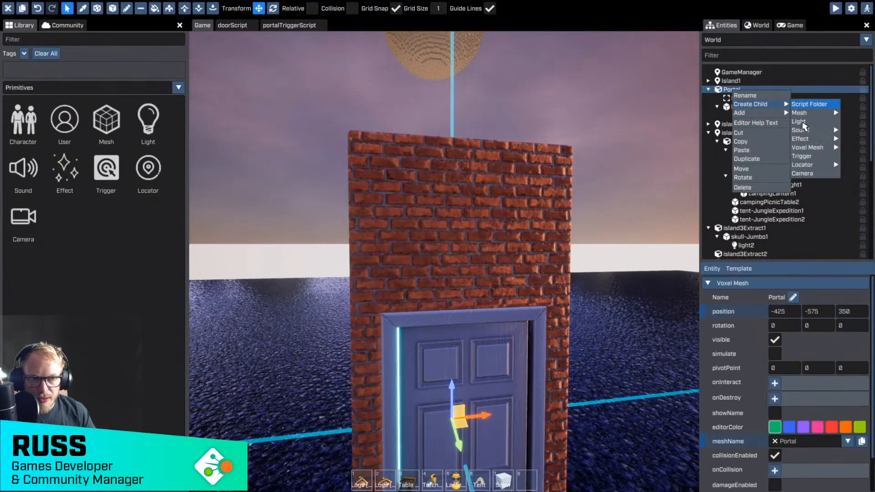
pyautogui.moveTo(804, 165)
pyautogui.click(770, 178)
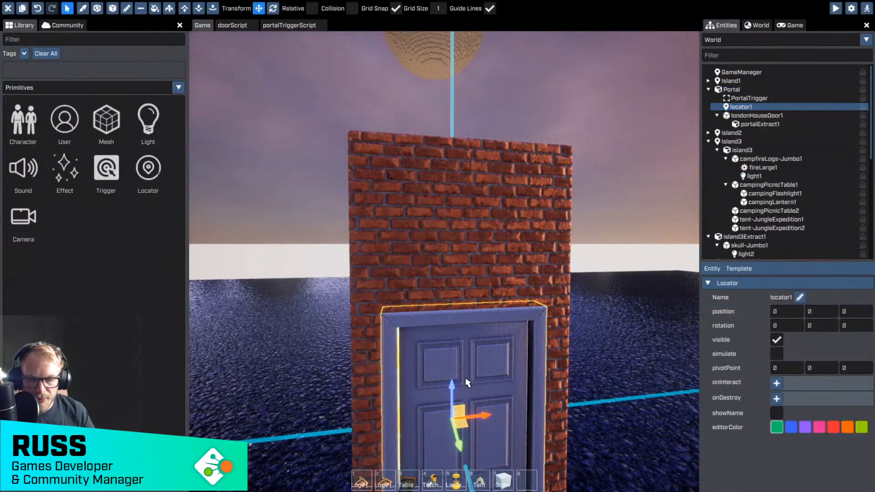
# Step: Move the new locator above the door and out to the front of the brick wall, at position 0, 75, 200
pyautogui.moveTo(452, 385); pyautogui.dragTo(451, 213)
pyautogui.moveTo(469, 248); pyautogui.dragTo(484, 249, button='right')
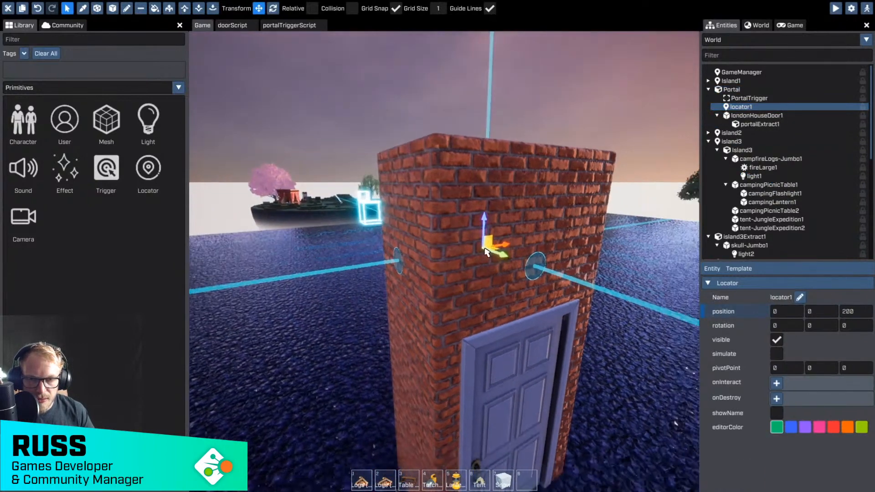
pyautogui.moveTo(499, 258); pyautogui.dragTo(557, 286)
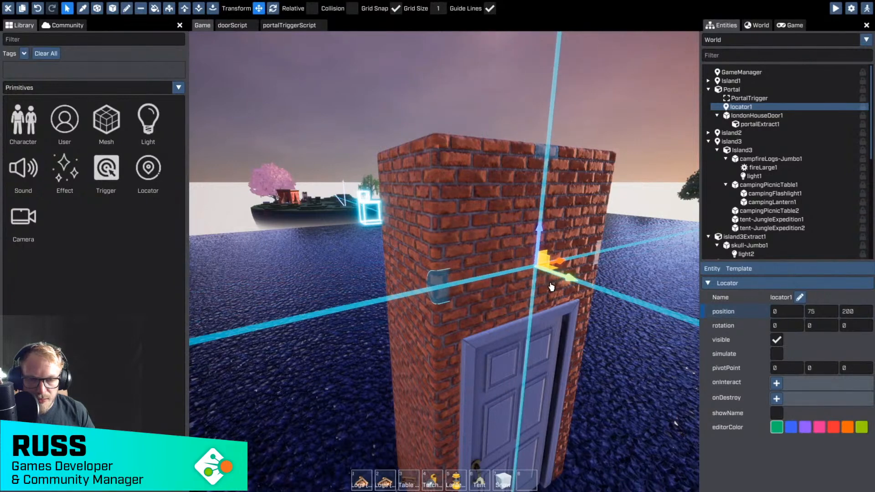
pyautogui.moveTo(559, 290); pyautogui.dragTo(445, 254, button='right')
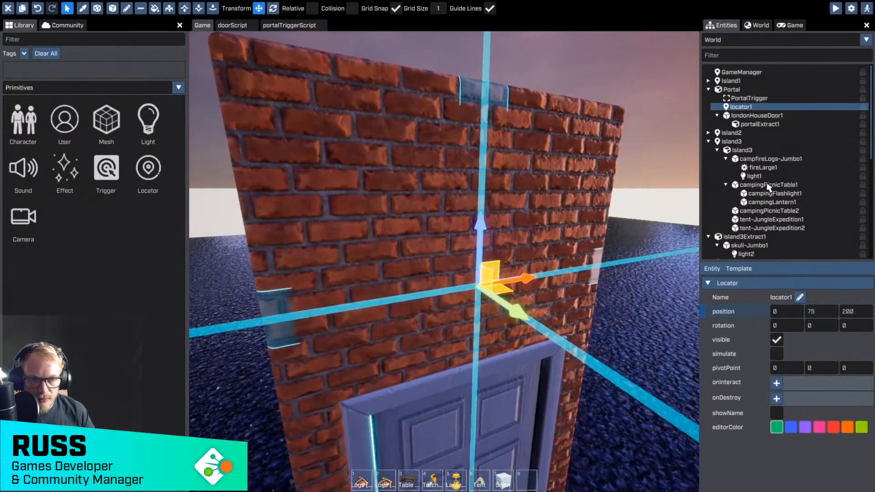
# Step: Rename the new locator under Portal as Portal1UI
pyautogui.rightClick(748, 108)
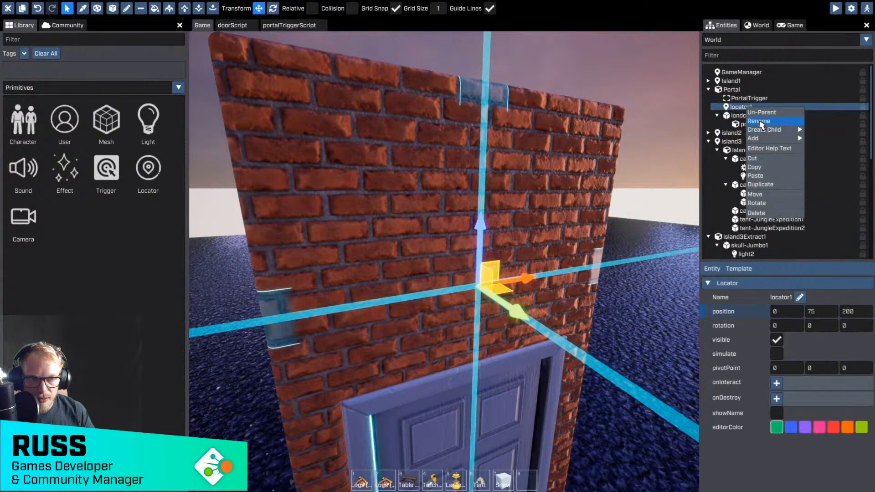
pyautogui.click(760, 121)
pyautogui.write('P')
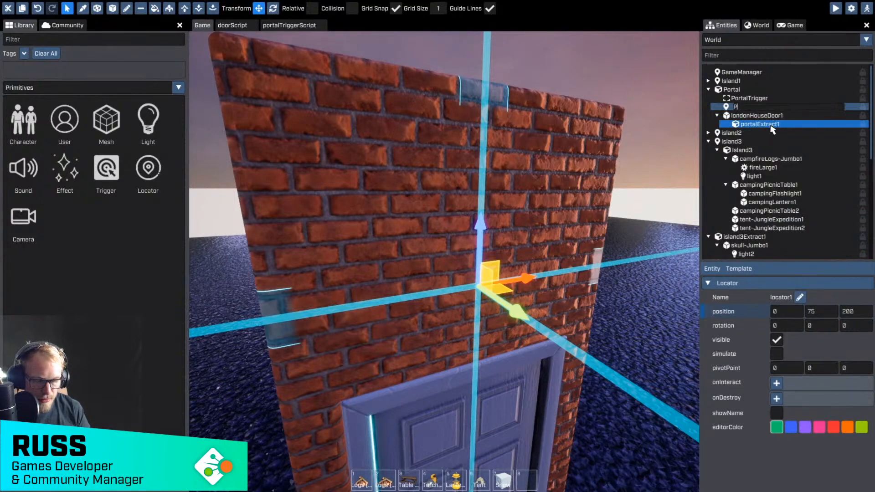
pyautogui.write('ortal1')
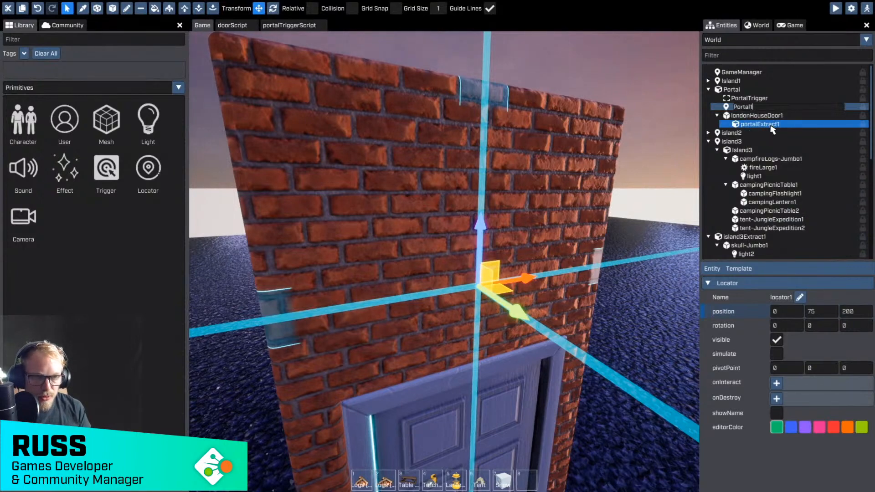
pyautogui.write('UI')
pyautogui.press('Return')
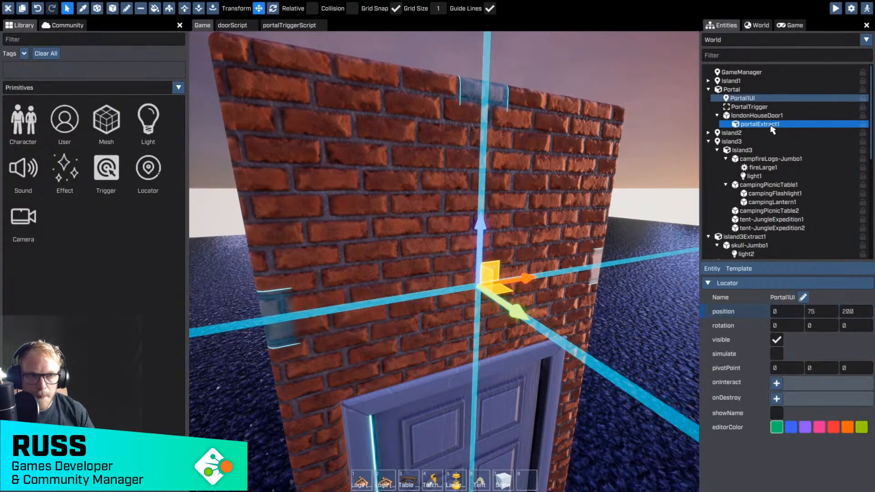
# Step: Collapse the londonHouseDoor1 branch and add a new UI widget named gameCardWidget to the Portal1UI locator
pyautogui.click(718, 116)
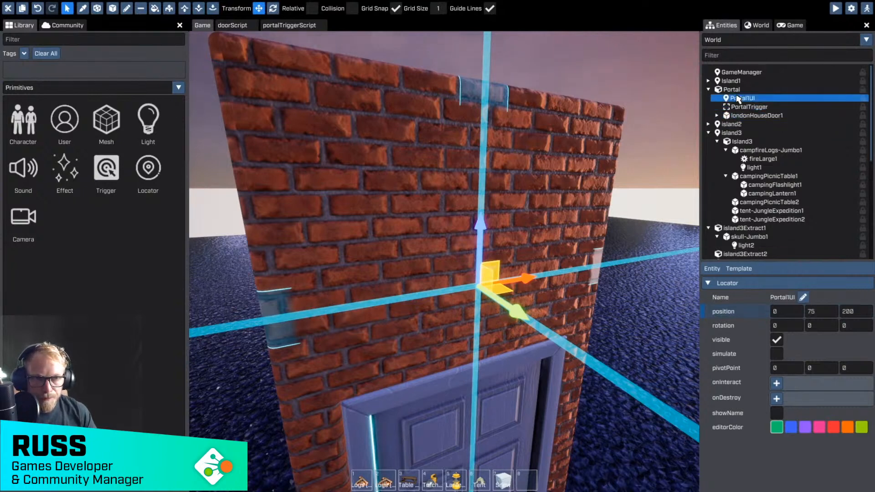
pyautogui.click(712, 269)
pyautogui.moveTo(710, 289)
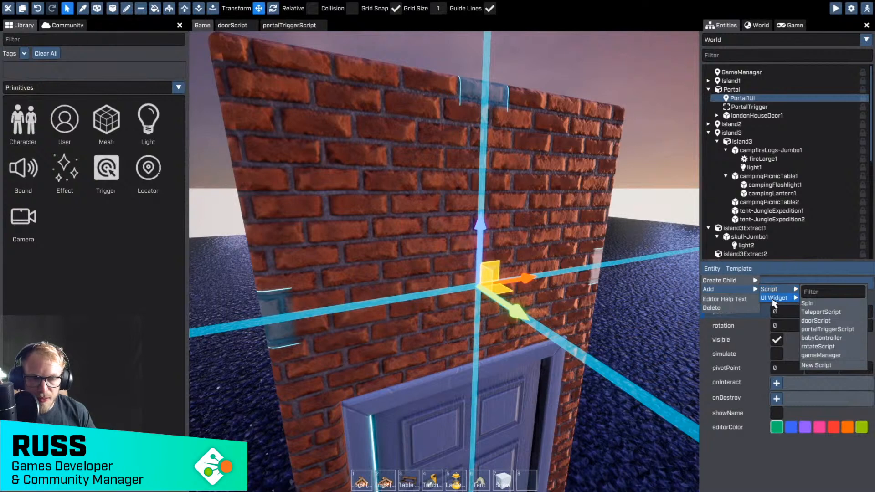
pyautogui.moveTo(778, 298)
pyautogui.click(819, 313)
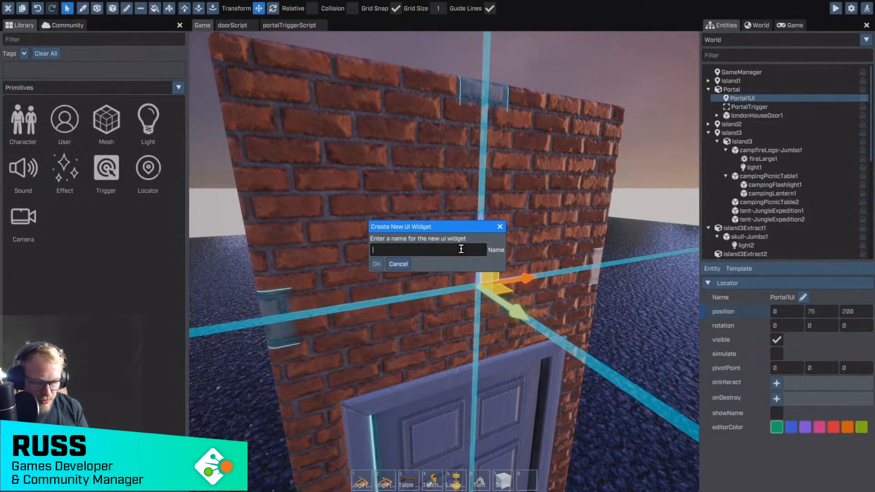
pyautogui.write('gameCard')
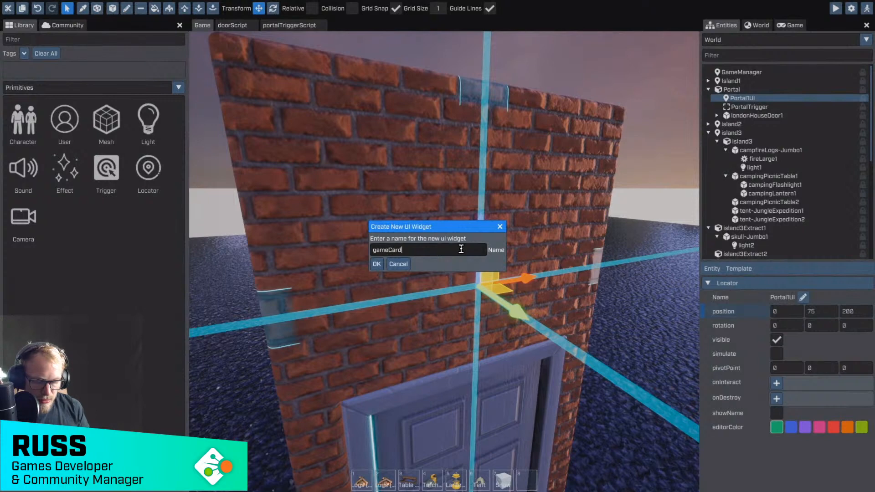
pyautogui.write('Widget')
pyautogui.press('Return')
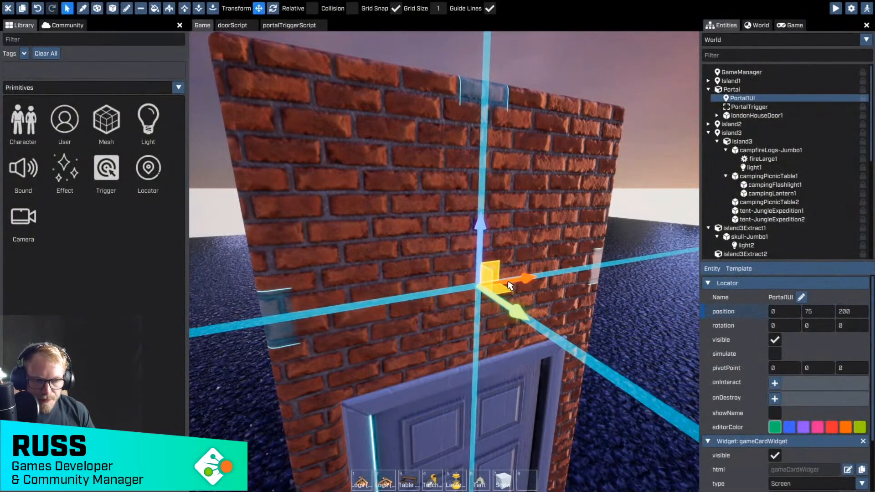
# Step: Add a new script named gameCardScript to the Portal1UI locator
pyautogui.scroll(-2, 789, 353)
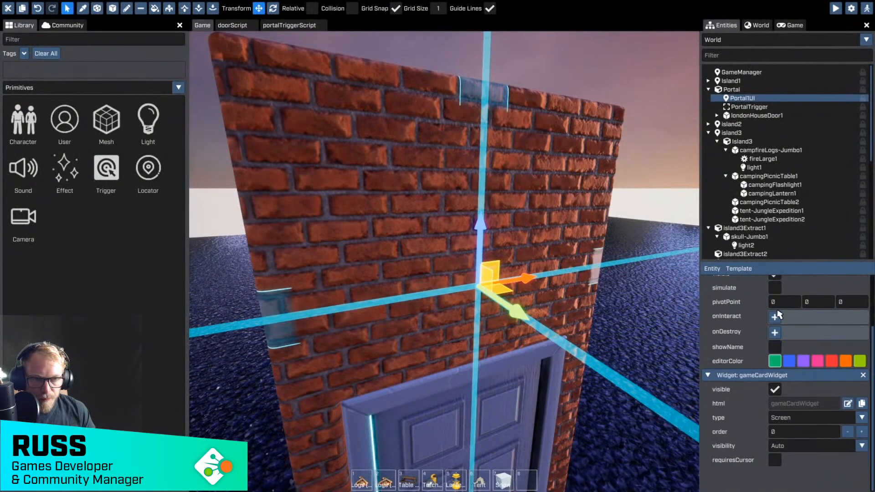
pyautogui.click(712, 269)
pyautogui.moveTo(761, 290)
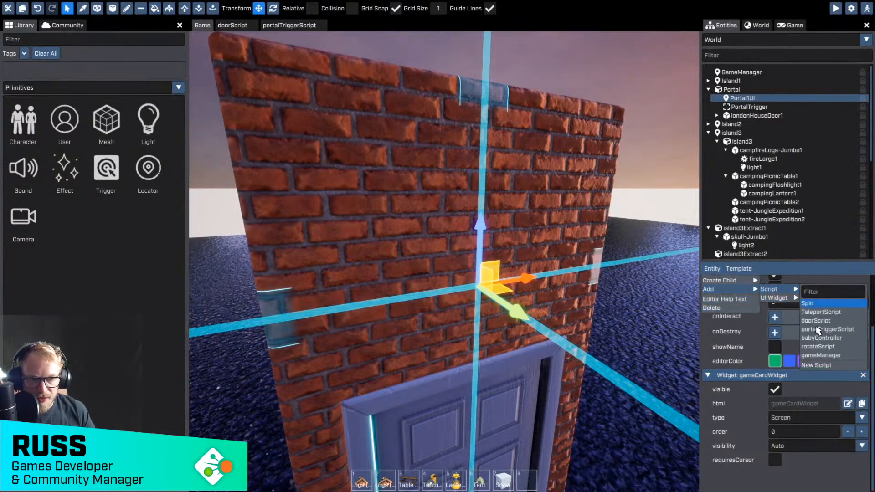
pyautogui.click(822, 366)
pyautogui.click(403, 250)
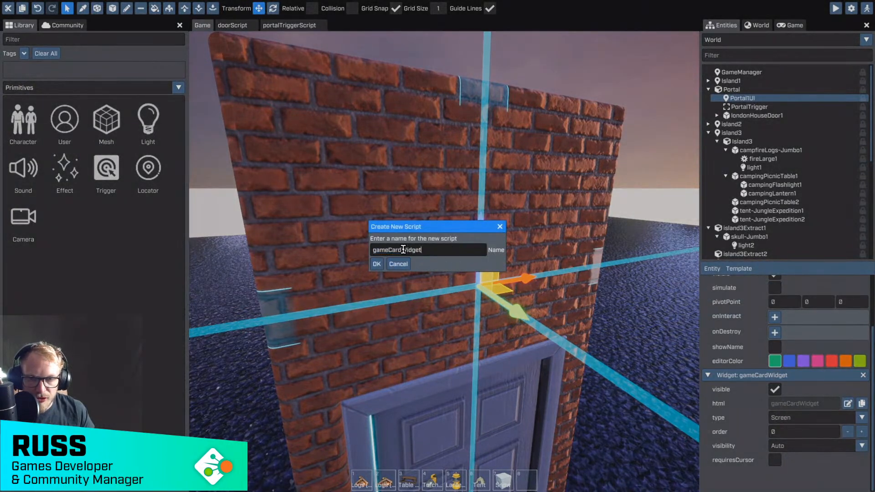
pyautogui.moveTo(403, 250); pyautogui.dragTo(440, 255)
pyautogui.write('Script')
pyautogui.press('Return')
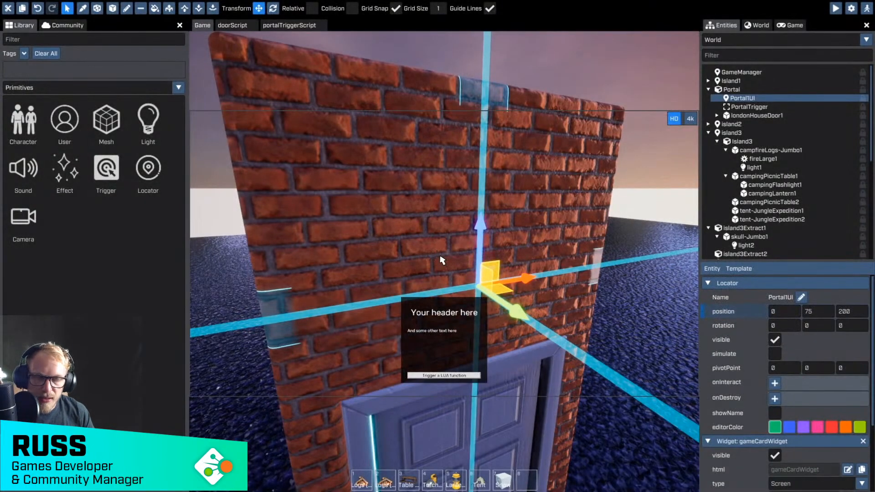
# Step: Open the gameCardWidget HTML for editing and set the source editor split mode to Bottom Source Editor
pyautogui.moveTo(526, 216); pyautogui.dragTo(502, 156, button='right')
pyautogui.moveTo(435, 300); pyautogui.dragTo(444, 328, button='right')
pyautogui.moveTo(445, 254); pyautogui.dragTo(464, 263, button='right')
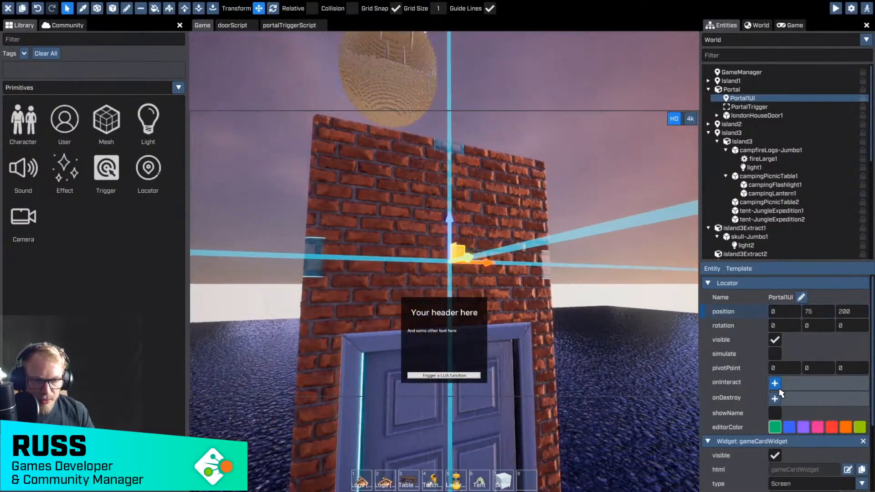
pyautogui.scroll(-3, 841, 388)
pyautogui.click(847, 396)
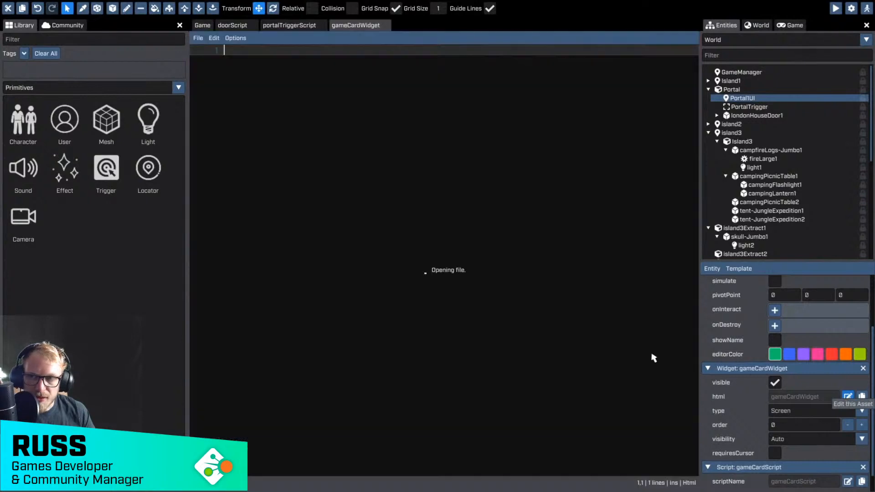
pyautogui.click(235, 38)
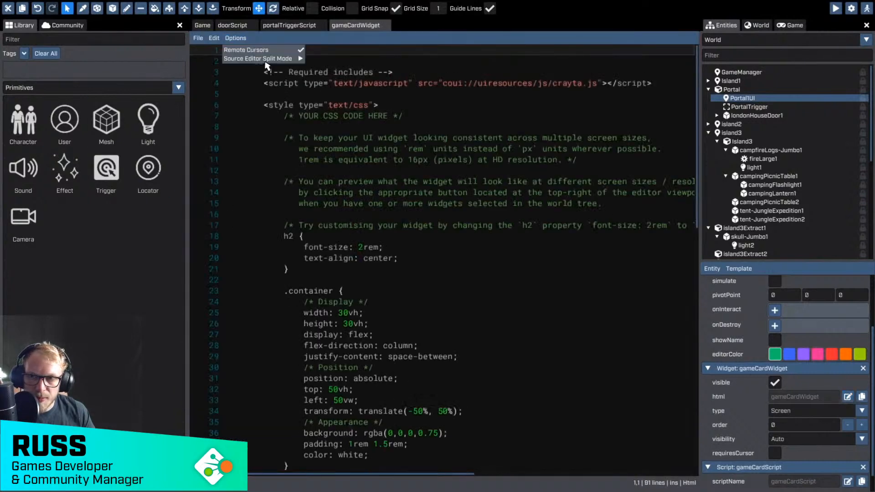
pyautogui.moveTo(265, 61)
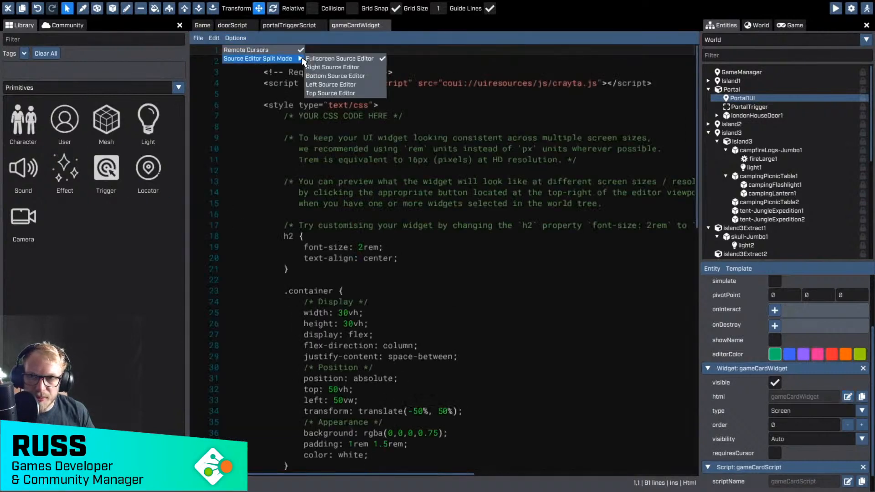
pyautogui.click(328, 76)
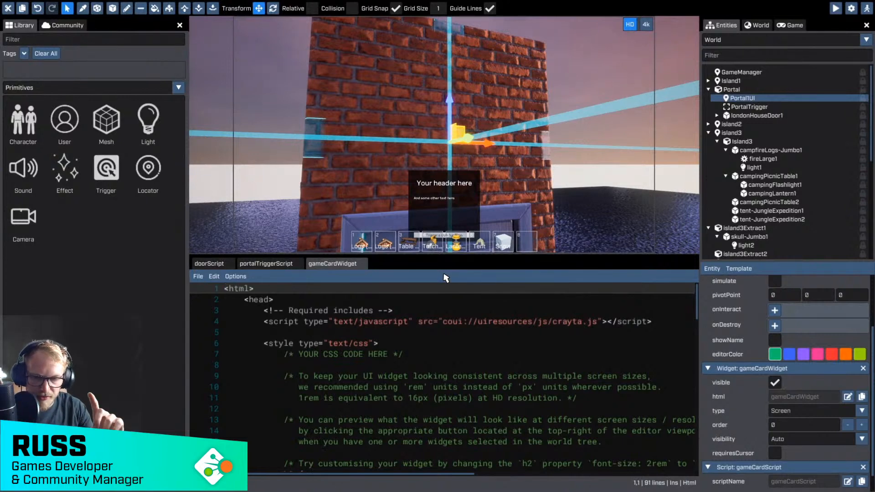
# Step: Shrink the code text and delete the placeholder CSS comments above the h2 rule in the style block
pyautogui.scroll(-1, 344, 340)
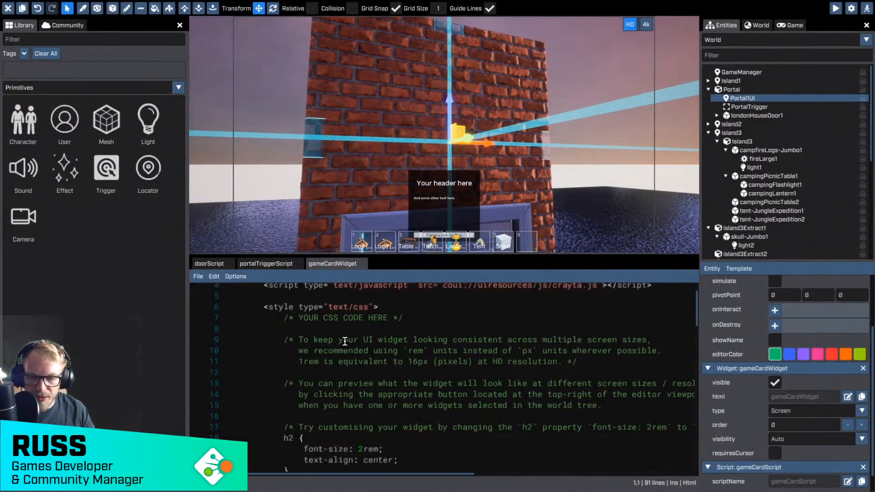
pyautogui.scroll(1, 356, 349)
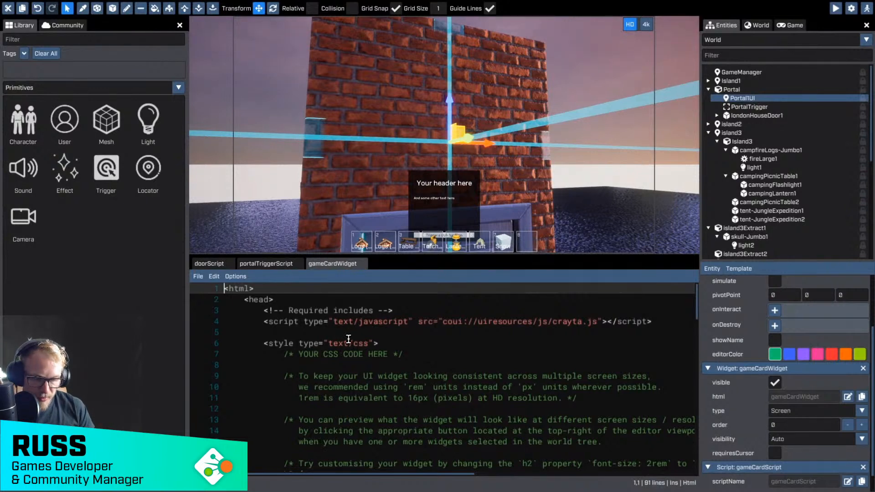
pyautogui.keyDown('ctrl'); pyautogui.scroll(-4, 348, 339); pyautogui.keyUp('ctrl')
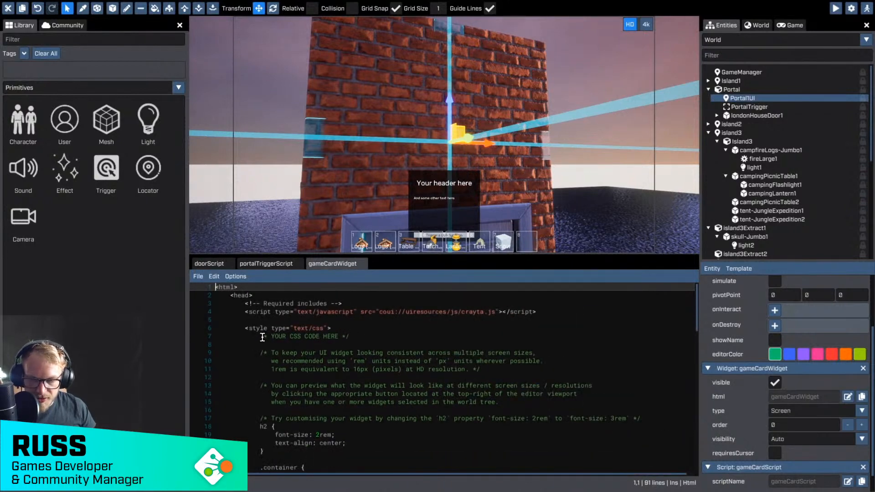
pyautogui.moveTo(260, 337); pyautogui.dragTo(646, 417)
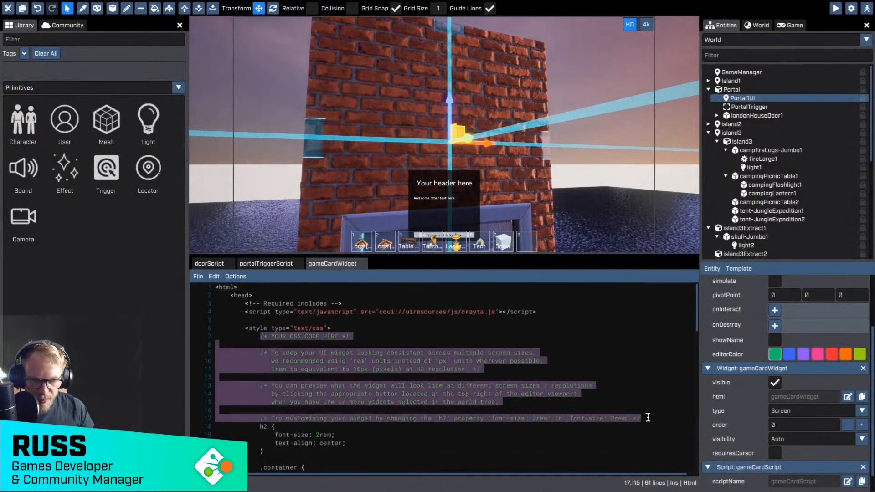
pyautogui.press('BackSpace')
pyautogui.press('Up')
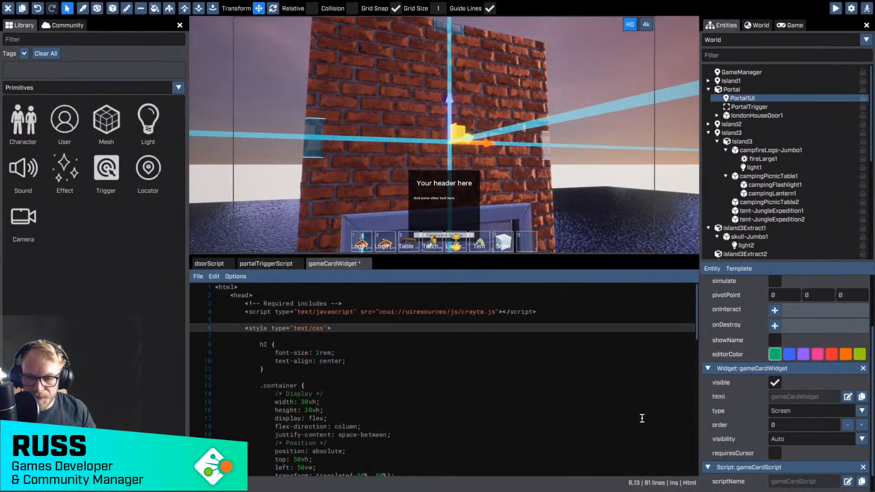
# Step: Delete the Display comment line from the .container rule
pyautogui.scroll(-2, 622, 417)
pyautogui.click(272, 357)
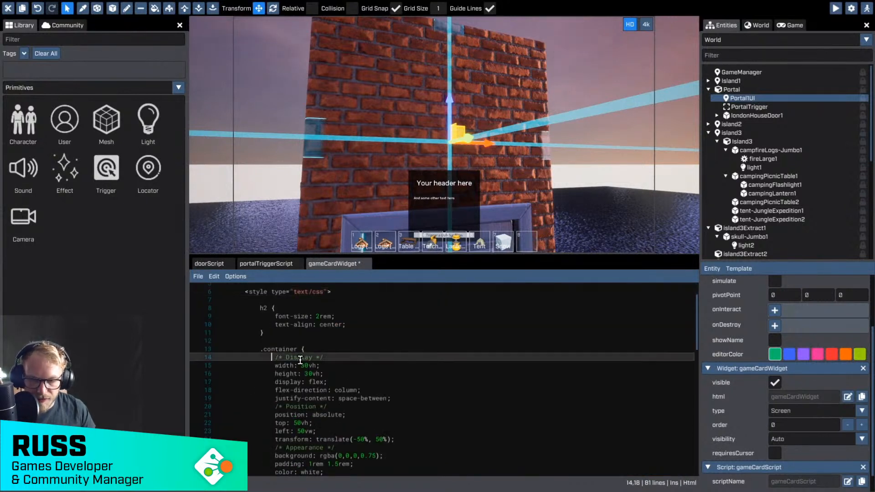
pyautogui.hotkey('shift', 'End')
pyautogui.press('BackSpace')
pyautogui.press('BackSpace')
pyautogui.press('BackSpace')
pyautogui.press('BackSpace')
pyautogui.press('BackSpace')
pyautogui.press('BackSpace')
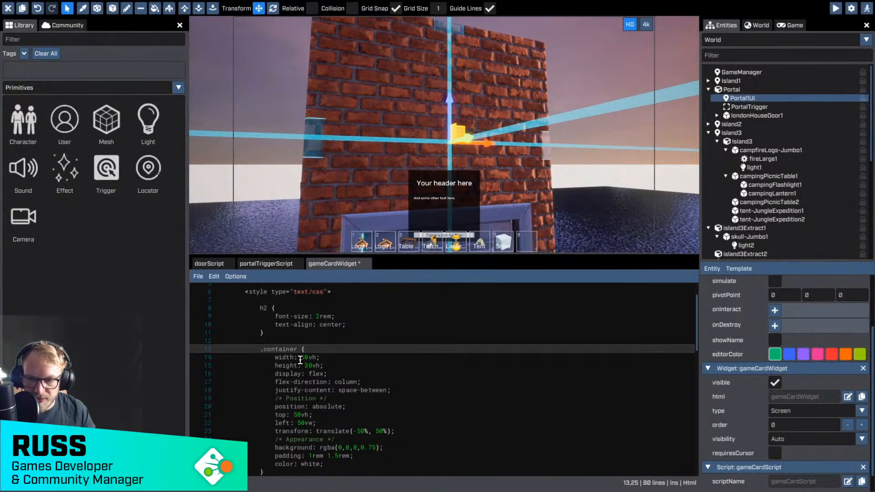
# Step: Delete the .container declarations from display: flex through padding, keeping only width, height and color
pyautogui.click(276, 374)
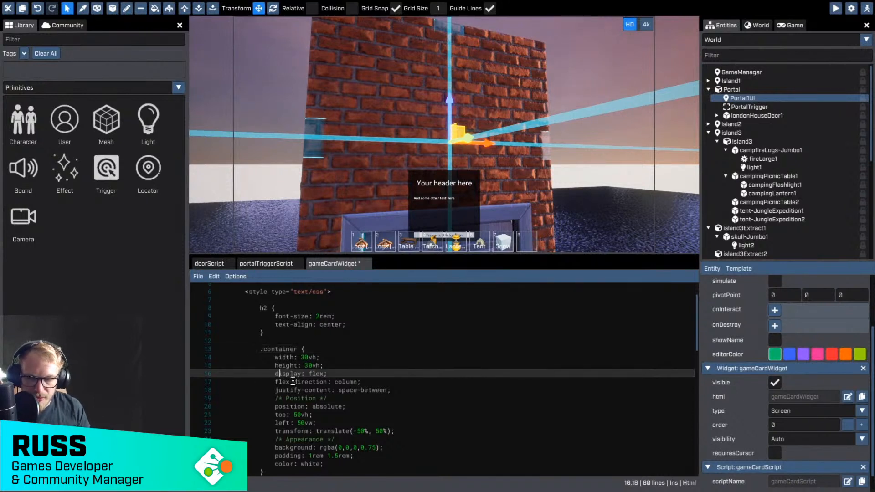
pyautogui.hotkey('shift', 'Down')
pyautogui.hotkey('shift', 'Down')
pyautogui.hotkey('shift', 'Down')
pyautogui.hotkey('shift', 'Down')
pyautogui.hotkey('shift', 'Down')
pyautogui.hotkey('shift', 'Down')
pyautogui.hotkey('shift', 'Down')
pyautogui.hotkey('shift', 'Down')
pyautogui.hotkey('shift', 'Down')
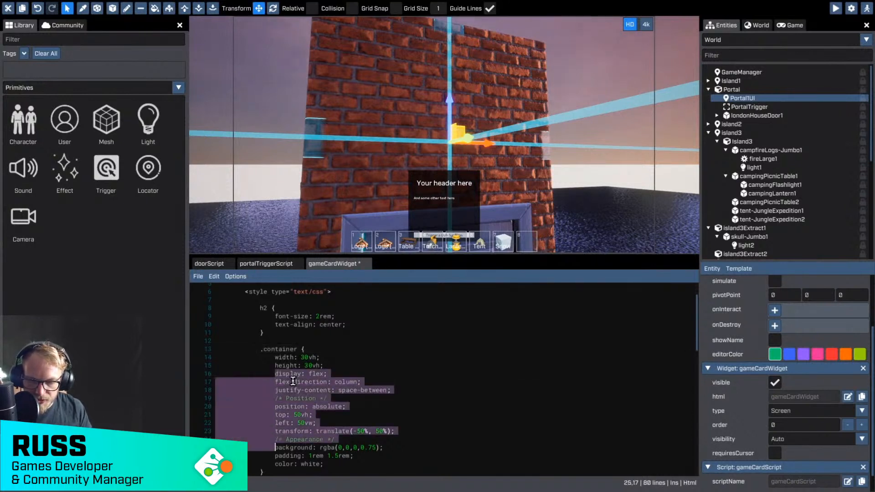
pyautogui.hotkey('shift', 'Down')
pyautogui.press('Delete')
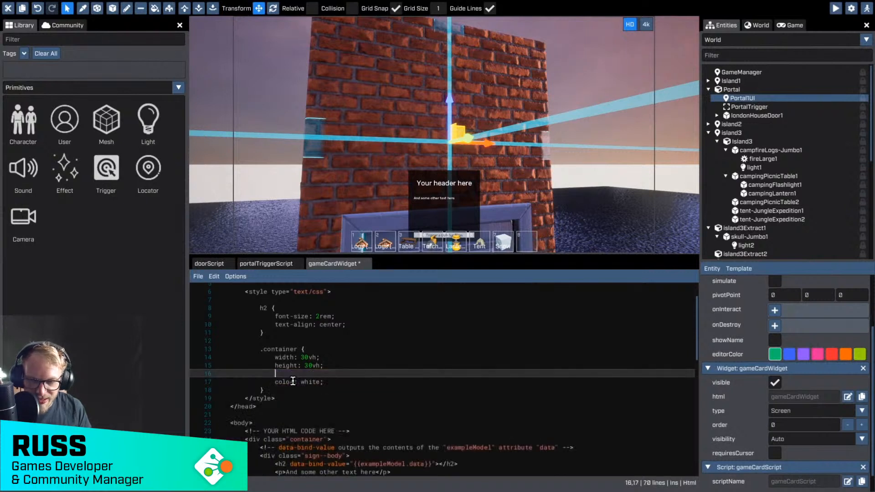
# Step: Add background:rgb(128,128,128); above the color declaration in the .container rule and save the widget
pyautogui.write('background')
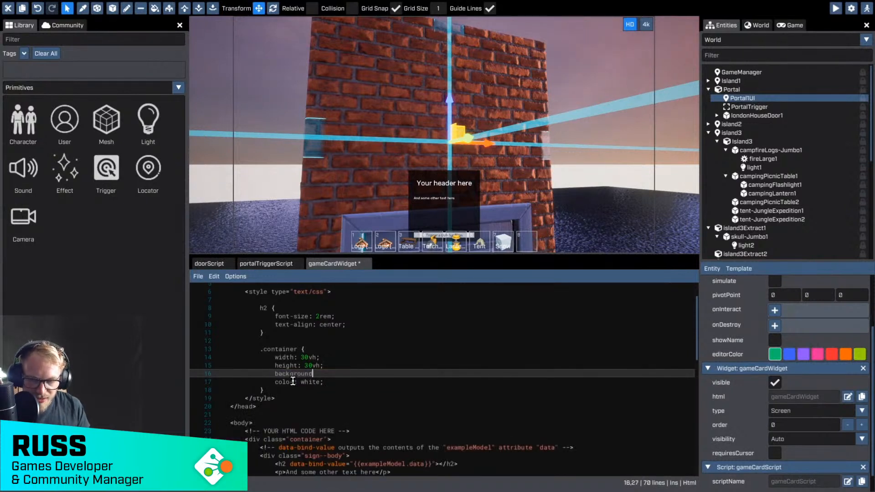
pyautogui.write(':')
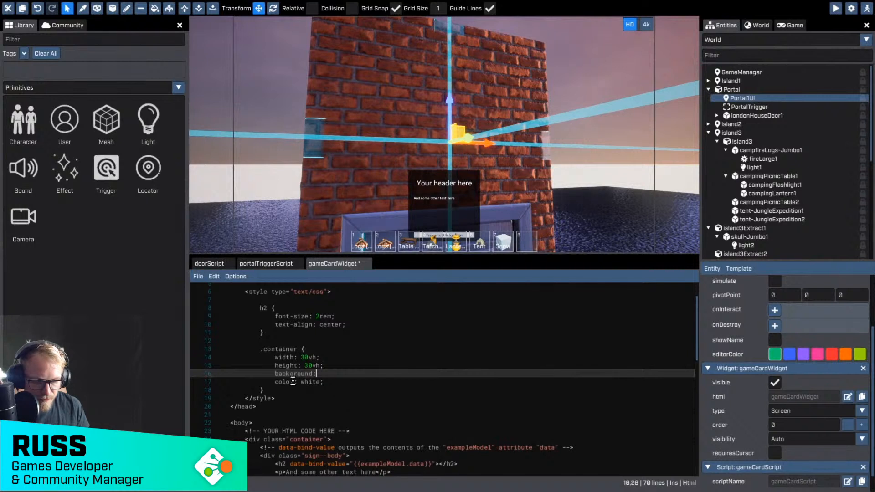
pyautogui.write('rg')
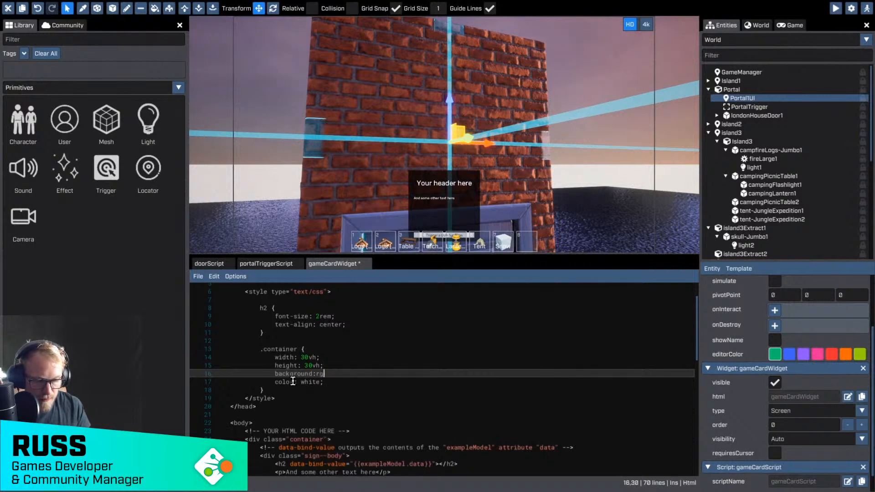
pyautogui.write('b(128')
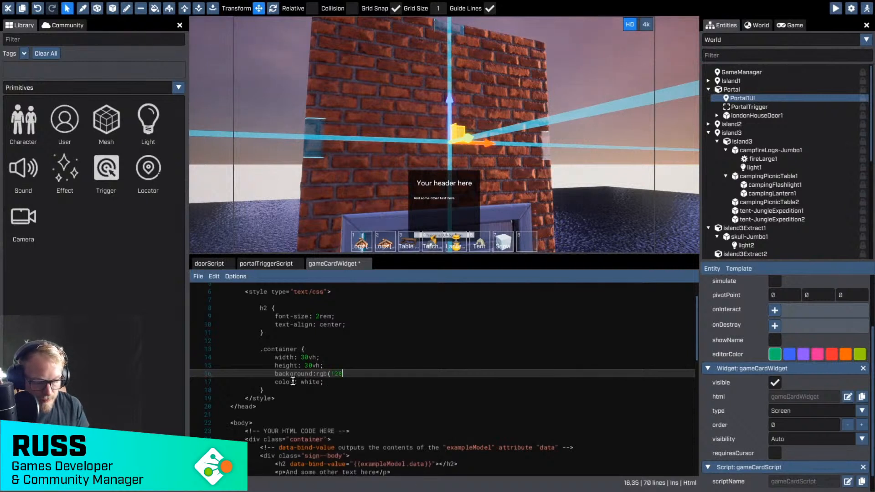
pyautogui.write(',128,128')
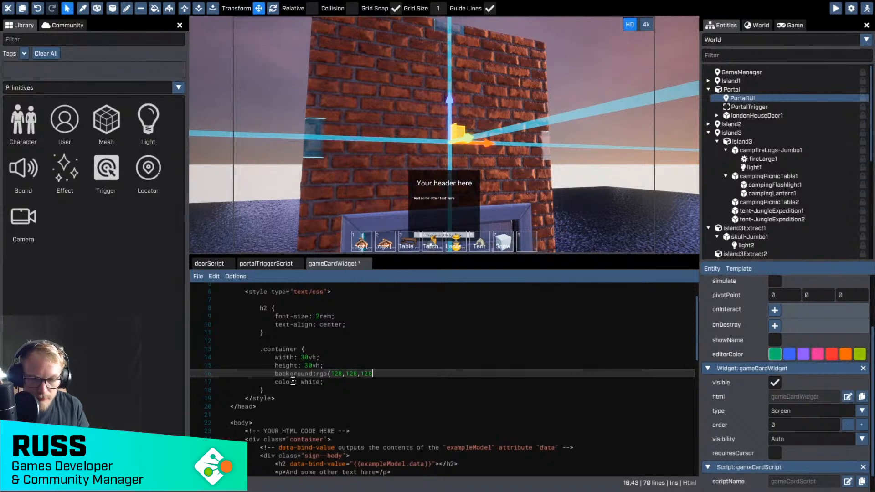
pyautogui.write(');')
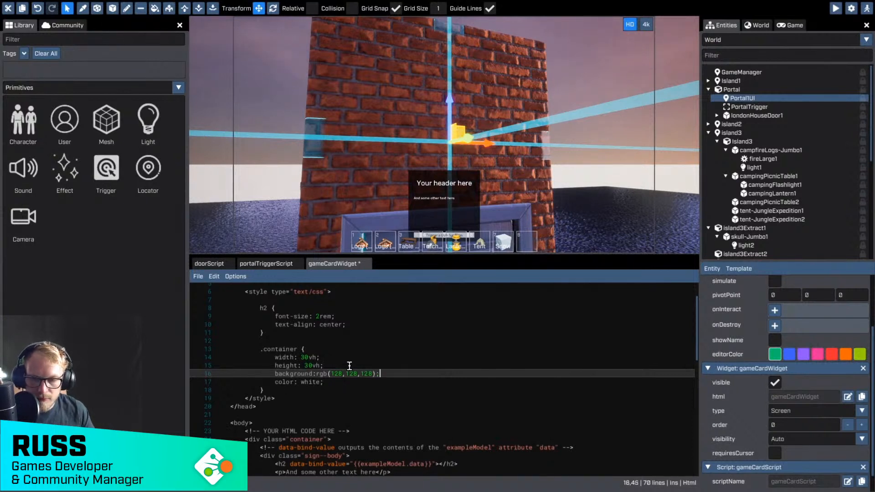
pyautogui.hotkey('ctrl', 's')
# Step: Delete the YOUR HTML CODE HERE comment from the top of the body
pyautogui.scroll(-2, 349, 366)
pyautogui.click(344, 394)
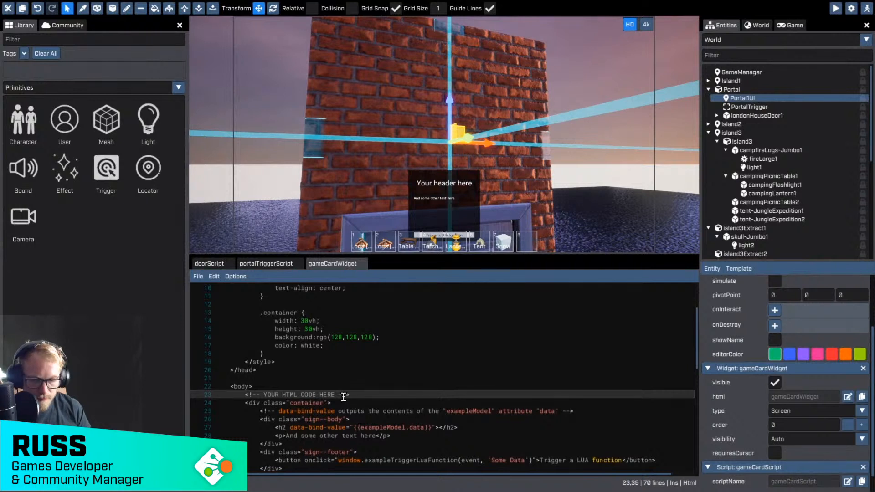
pyautogui.press('End')
pyautogui.hotkey('shift', 'Home')
pyautogui.press('BackSpace')
# Step: Delete everything inside the container div, from the data-bind-value comment through the sign--footer block
pyautogui.press('Down')
pyautogui.press('Down')
pyautogui.hotkey('shift', 'Down')
pyautogui.hotkey('shift', 'Down')
pyautogui.hotkey('shift', 'Down')
pyautogui.hotkey('shift', 'Down')
pyautogui.hotkey('shift', 'Down')
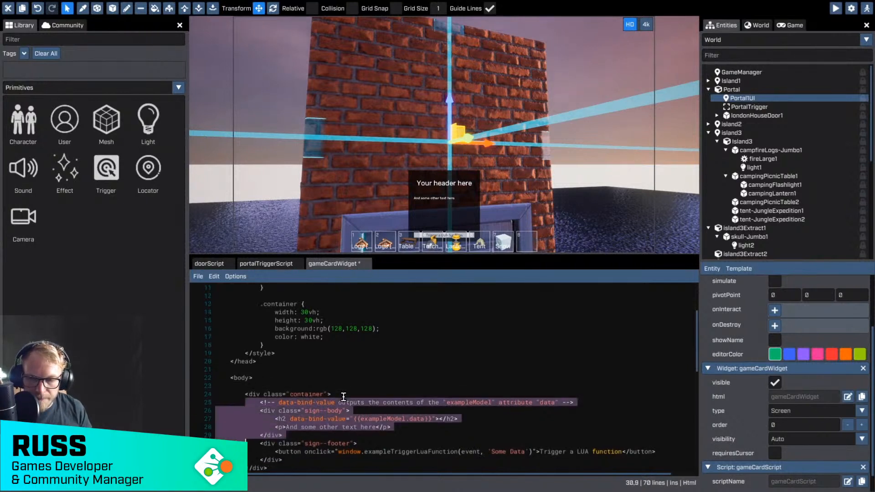
pyautogui.hotkey('shift', 'Down')
pyautogui.hotkey('shift', 'Down')
pyautogui.hotkey('shift', 'End')
pyautogui.press('BackSpace')
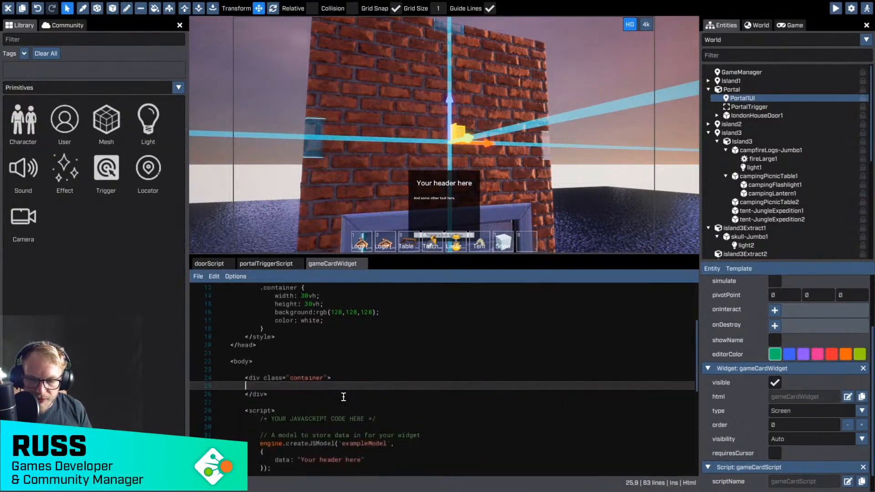
# Step: Delete the placeholder JavaScript comment and the model comment above the engine.createJSModel call
pyautogui.scroll(-2, 344, 397)
pyautogui.click(300, 382)
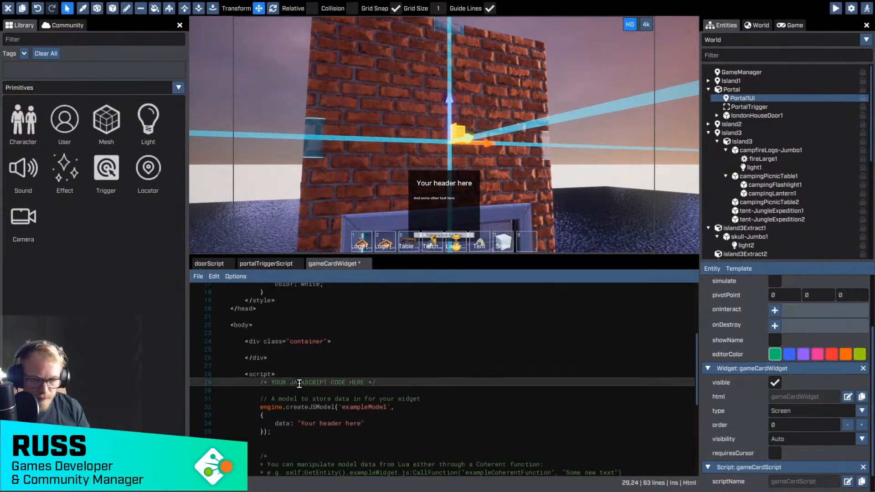
pyautogui.press('Home')
pyautogui.hotkey('shift', 'Down')
pyautogui.hotkey('shift', 'Down')
pyautogui.hotkey('shift', 'End')
pyautogui.press('BackSpace')
# Step: Delete all code and comments after the engine.createJSModel call, through the end of exampleTriggerLuaFunction
pyautogui.press('Down')
pyautogui.press('Down')
pyautogui.press('Down')
pyautogui.press('Down')
pyautogui.press('Down')
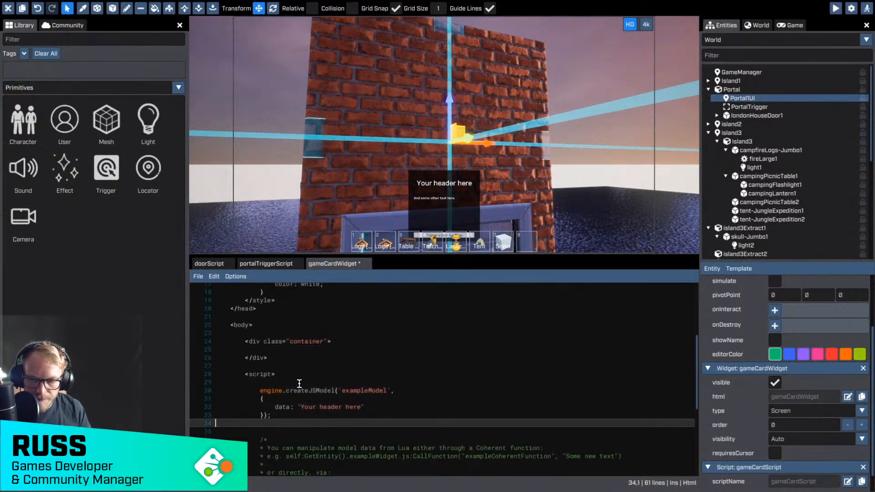
pyautogui.hotkey('shift', 'Down')
pyautogui.hotkey('shift', 'Down')
pyautogui.hotkey('shift', 'Down')
pyautogui.hotkey('shift', 'Down')
pyautogui.hotkey('shift', 'Down')
pyautogui.hotkey('shift', 'Down')
pyautogui.hotkey('shift', 'Down')
pyautogui.hotkey('shift', 'Down')
pyautogui.hotkey('shift', 'Down')
pyautogui.hotkey('shift', 'Down')
pyautogui.hotkey('shift', 'Down')
pyautogui.hotkey('shift', 'Down')
pyautogui.hotkey('shift', 'Down')
pyautogui.hotkey('shift', 'Down')
pyautogui.hotkey('shift', 'Down')
pyautogui.hotkey('shift', 'Down')
pyautogui.hotkey('shift', 'Down')
pyautogui.hotkey('shift', 'Down')
pyautogui.hotkey('shift', 'Down')
pyautogui.hotkey('shift', 'Down')
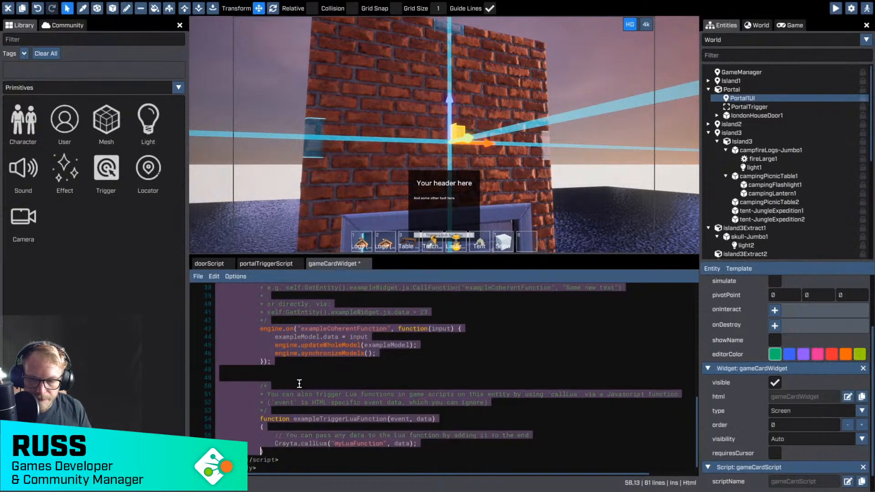
pyautogui.press('BackSpace')
# Step: Remove the leftover blank lines before and after the engine.createJSModel call and save the widget
pyautogui.scroll(2, 299, 383)
pyautogui.press('Up')
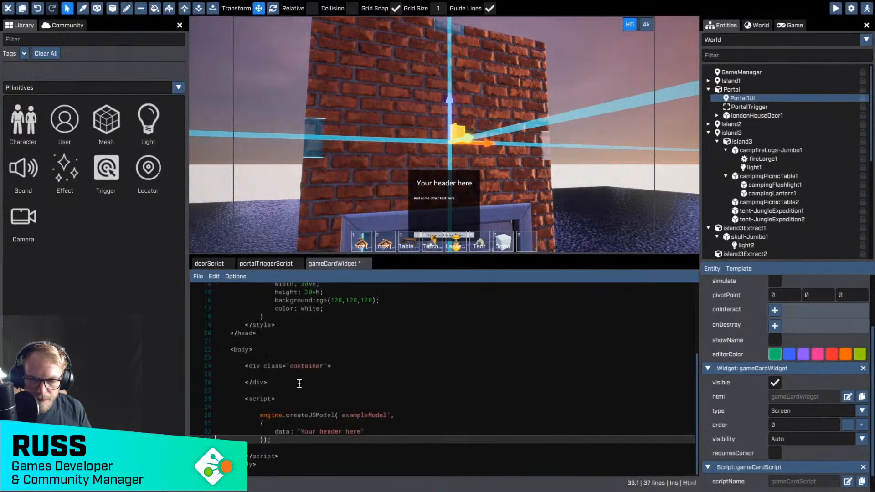
pyautogui.press('Down')
pyautogui.press('BackSpace')
pyautogui.press('Up')
pyautogui.press('Up')
pyautogui.press('Up')
pyautogui.press('Up')
pyautogui.press('BackSpace')
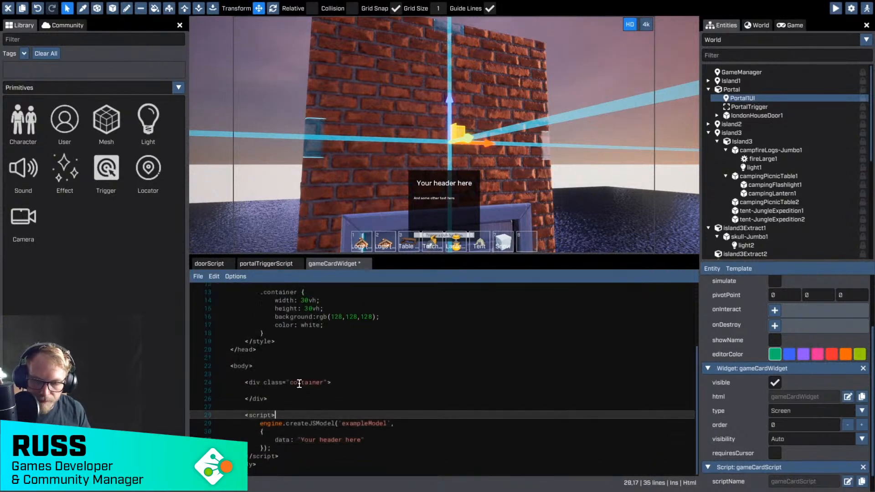
pyautogui.press('Down')
pyautogui.press('End')
pyautogui.hotkey('ctrl', 's')
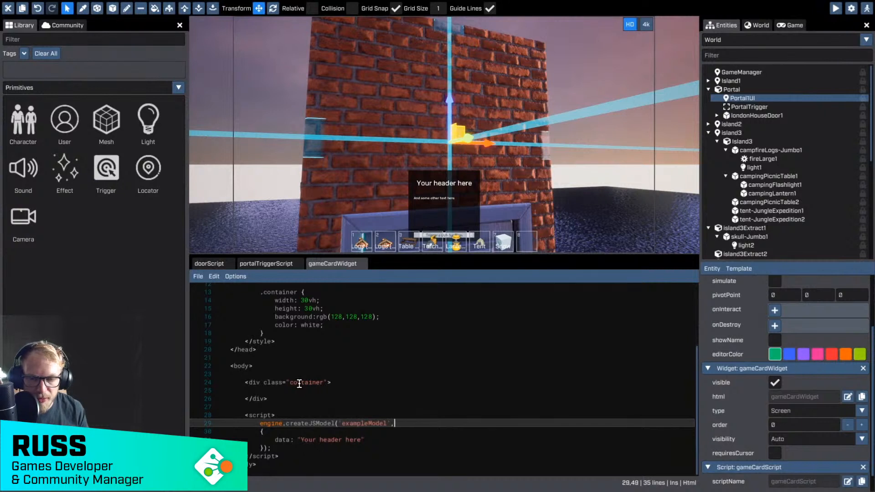
# Step: Rename the JS model from exampleModel to bindings in the engine.createJSModel call
pyautogui.press('Left')
pyautogui.press('Left')
pyautogui.hotkey('ctrl', 'shift', 'Left')
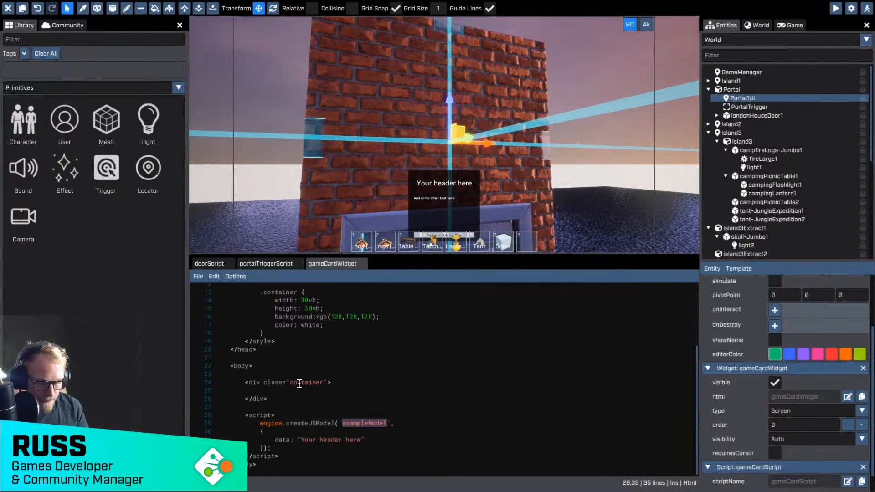
pyautogui.write('bindings')
# Step: Replace the model's data property with gameName: "A game", and start a new line below it
pyautogui.press('Down')
pyautogui.press('Down')
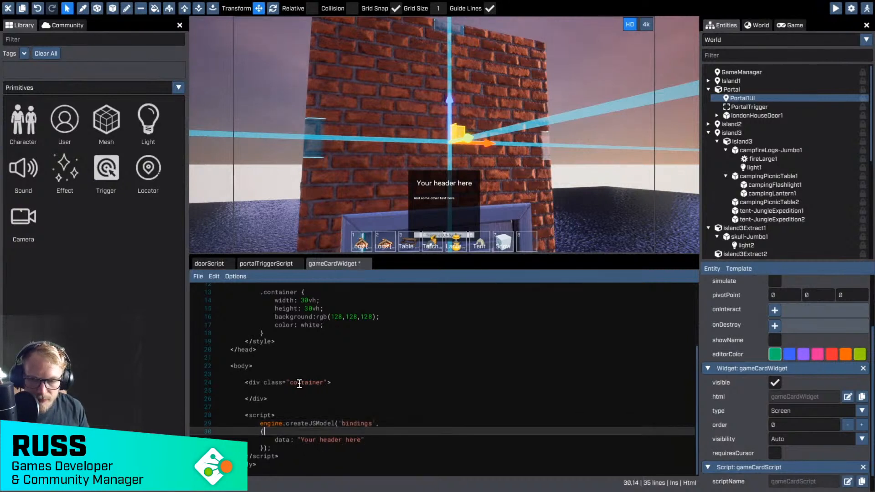
pyautogui.press('Home')
pyautogui.hotkey('ctrl', 'shift', 'Right')
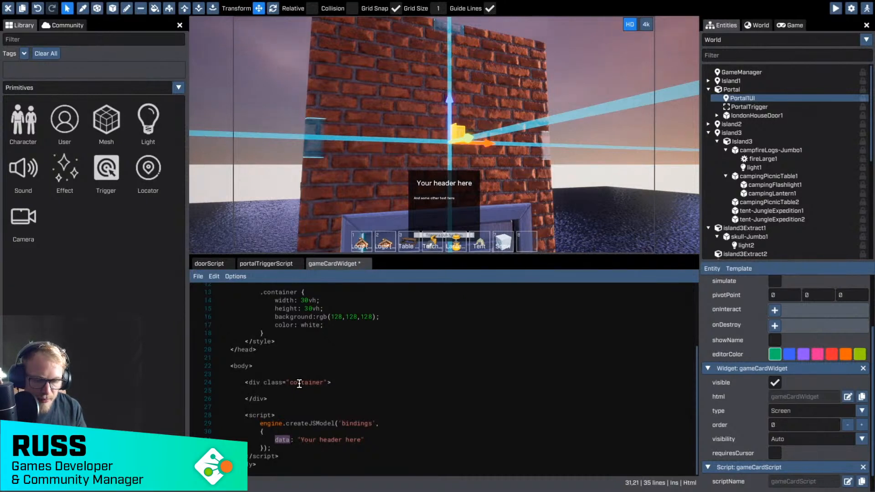
pyautogui.write('gameName')
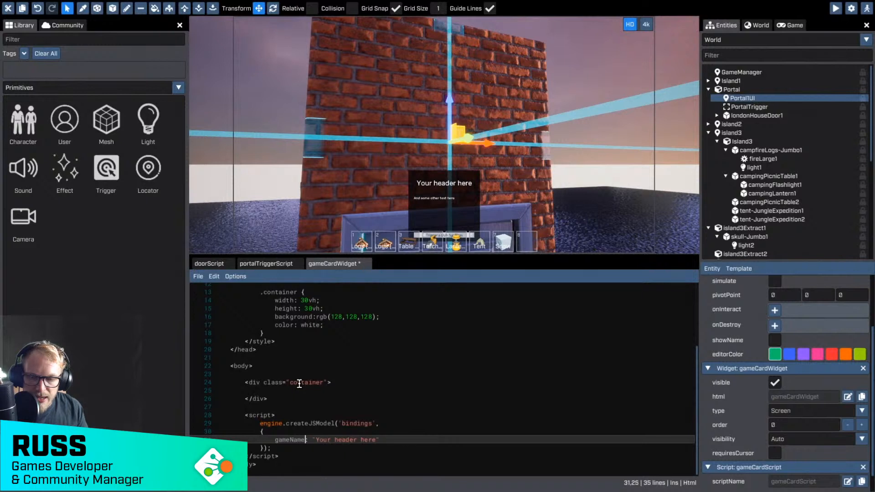
pyautogui.press('Right')
pyautogui.press('Right')
pyautogui.press('Right')
pyautogui.hotkey('ctrl', 'shift', 'Right')
pyautogui.hotkey('ctrl', 'shift', 'Right')
pyautogui.hotkey('ctrl', 'shift', 'Right')
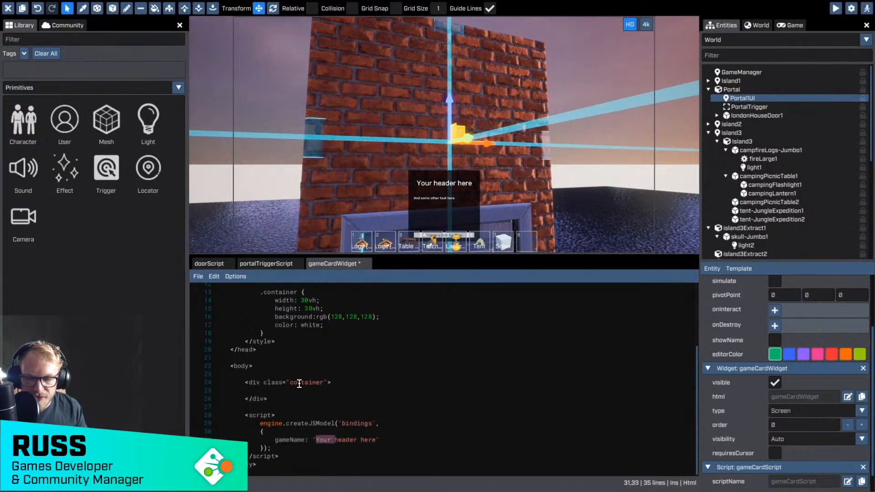
pyautogui.write('A game')
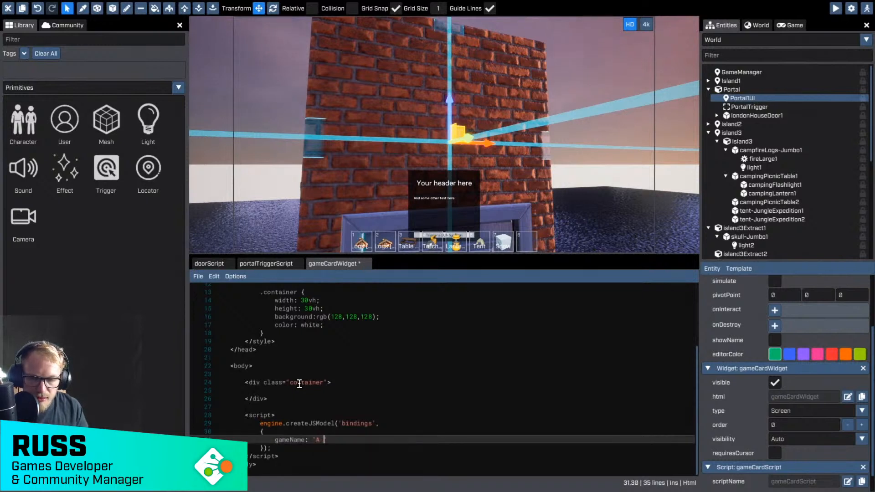
pyautogui.write('"')
pyautogui.write(',')
pyautogui.press('Return')
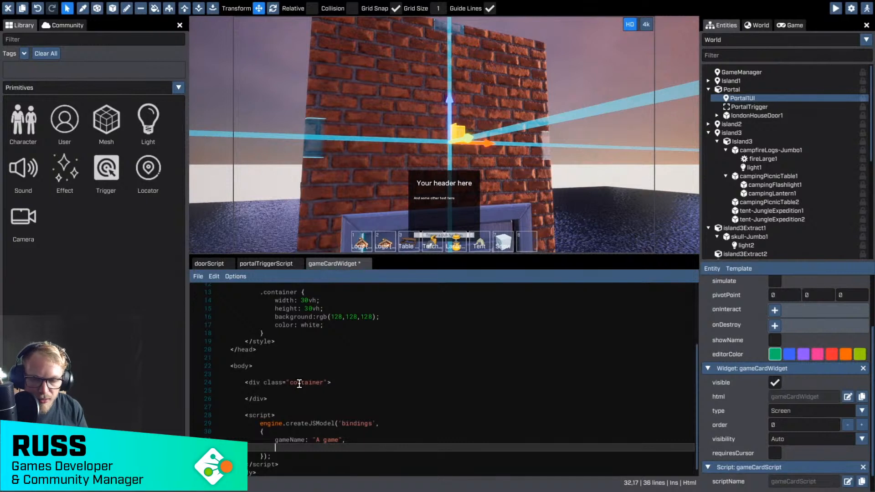
# Step: Add a gameCreator property holding the creator's name as a string below gameName and save the widget
pyautogui.write('gameCreaotr')
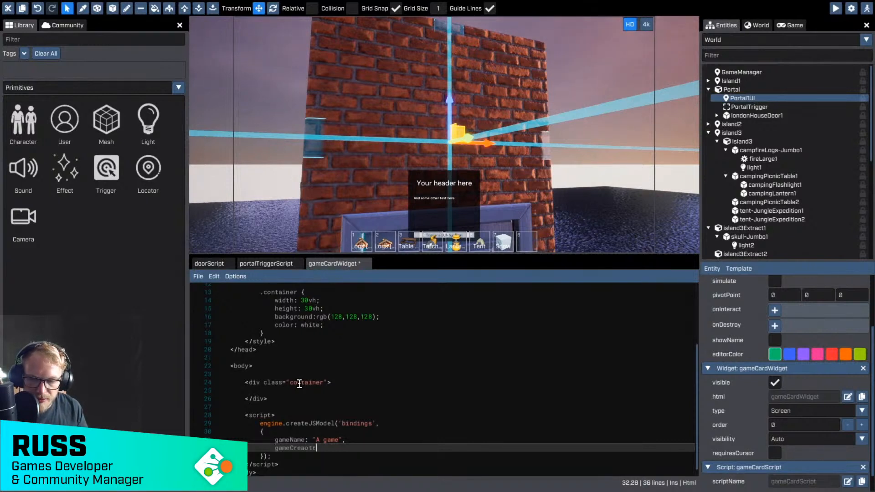
pyautogui.press('BackSpace')
pyautogui.press('BackSpace')
pyautogui.press('BackSpace')
pyautogui.write('t')
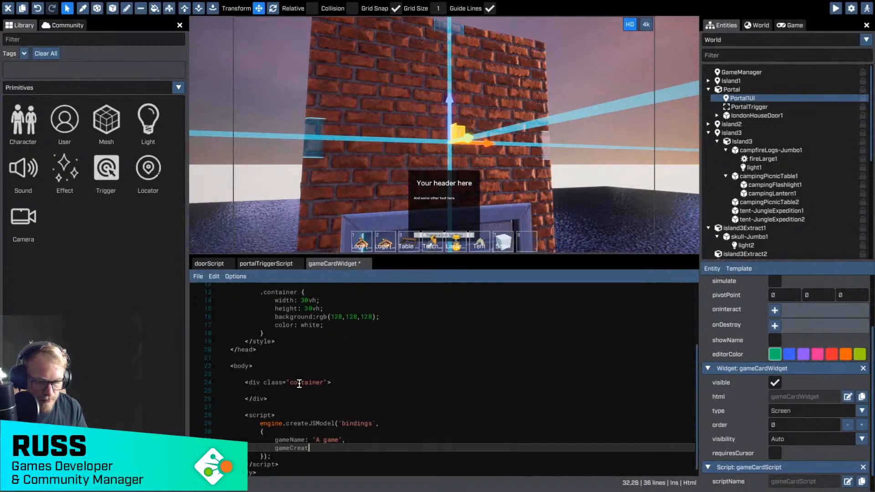
pyautogui.write('or: "RussD"')
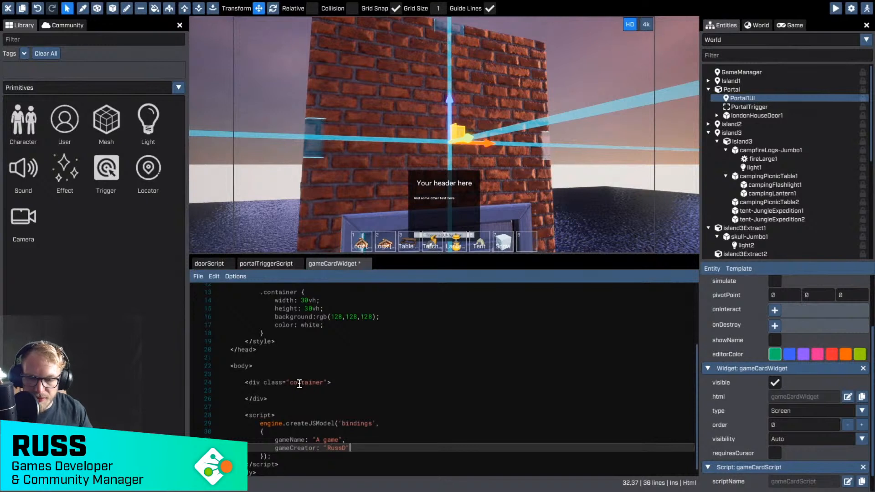
pyautogui.hotkey('ctrl', 's')
# Step: Add an empty <h2></h2> element inside the container div
pyautogui.scroll(-1, 392, 385)
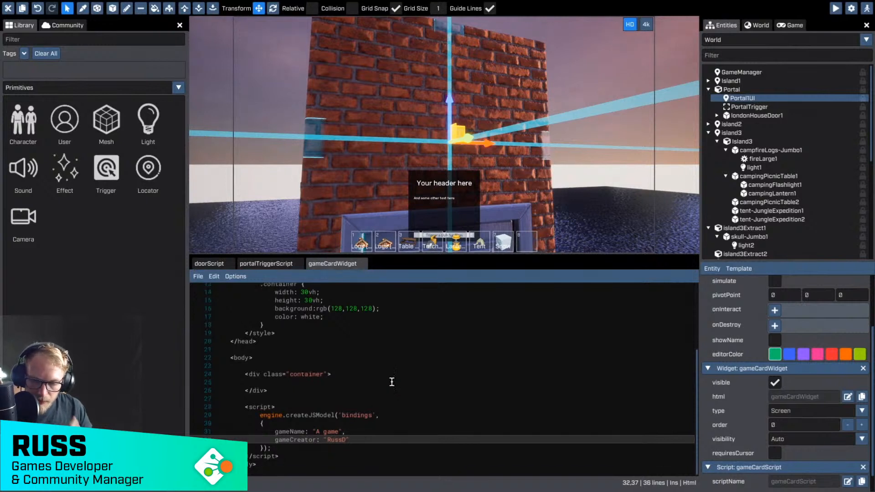
pyautogui.scroll(3, 387, 377)
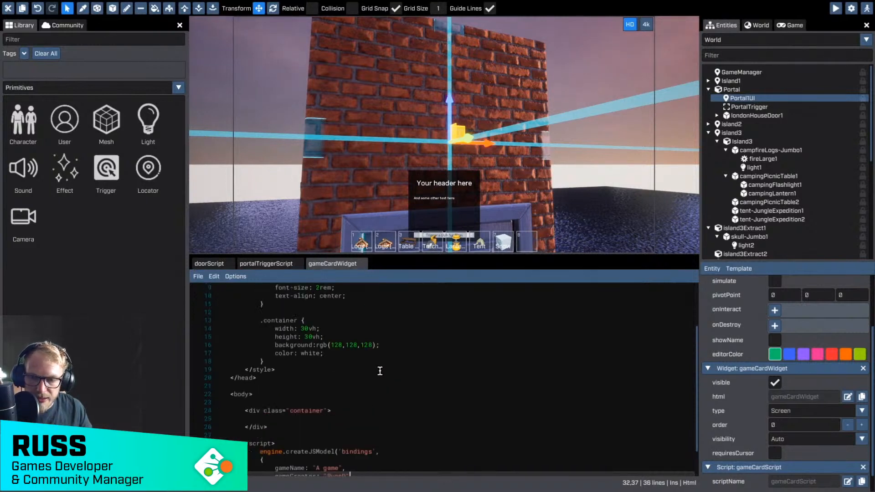
pyautogui.scroll(-3, 377, 371)
pyautogui.click(323, 387)
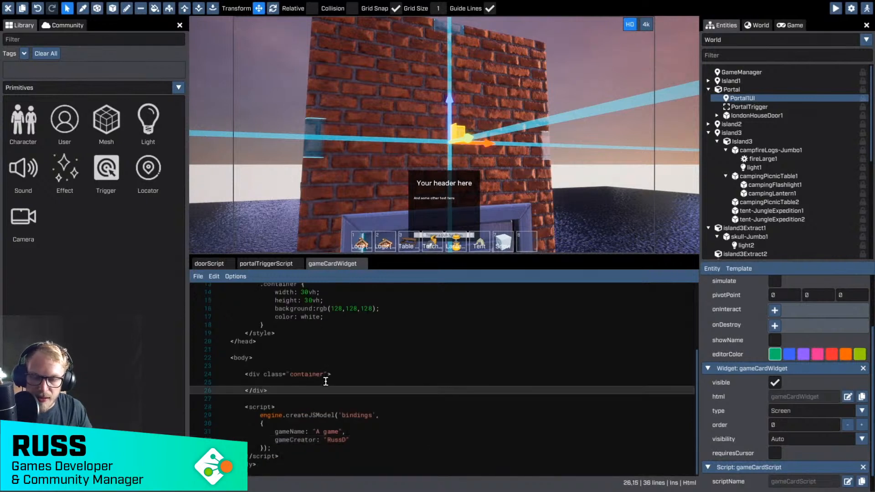
pyautogui.click(327, 382)
pyautogui.write('<')
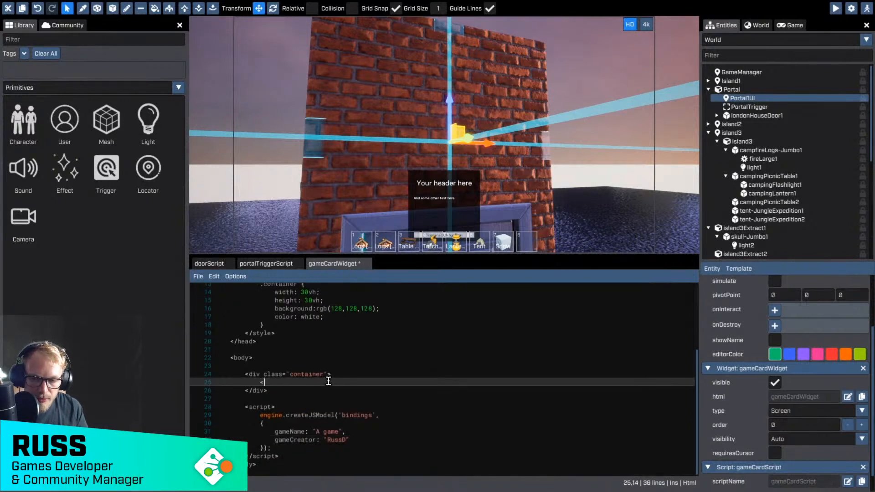
pyautogui.write('div')
pyautogui.press('BackSpace')
pyautogui.press('BackSpace')
pyautogui.press('BackSpace')
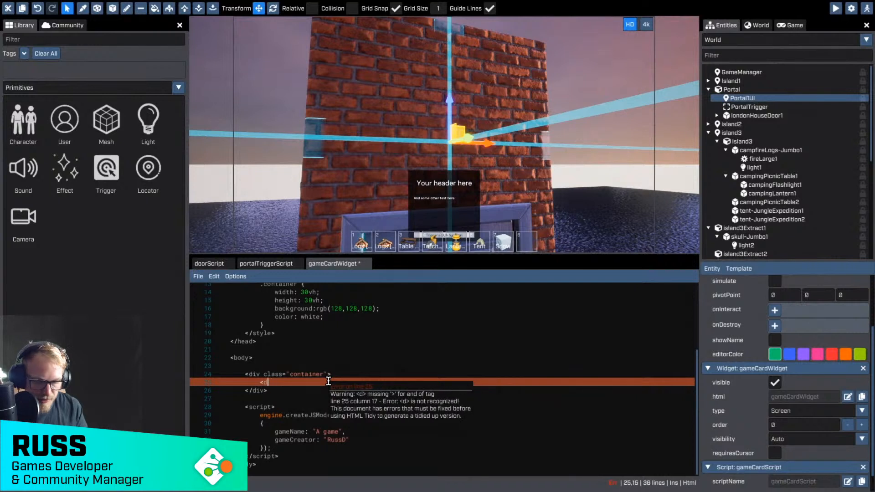
pyautogui.write('h2')
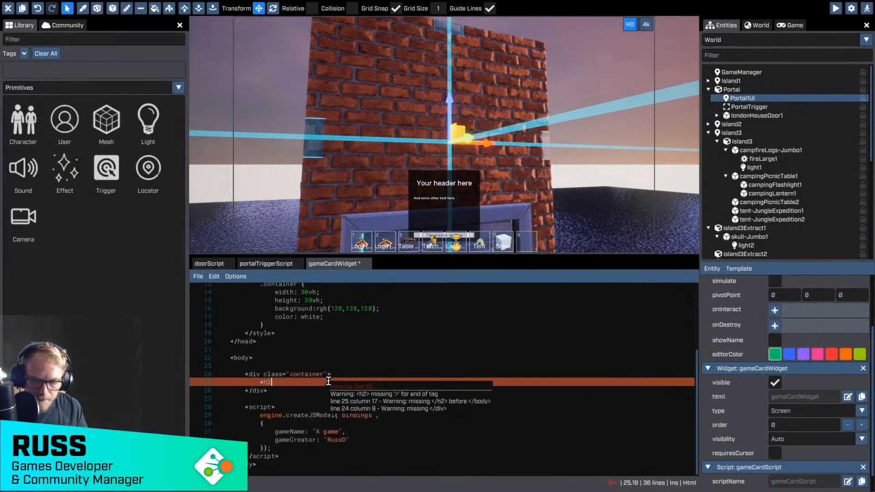
pyautogui.write('><')
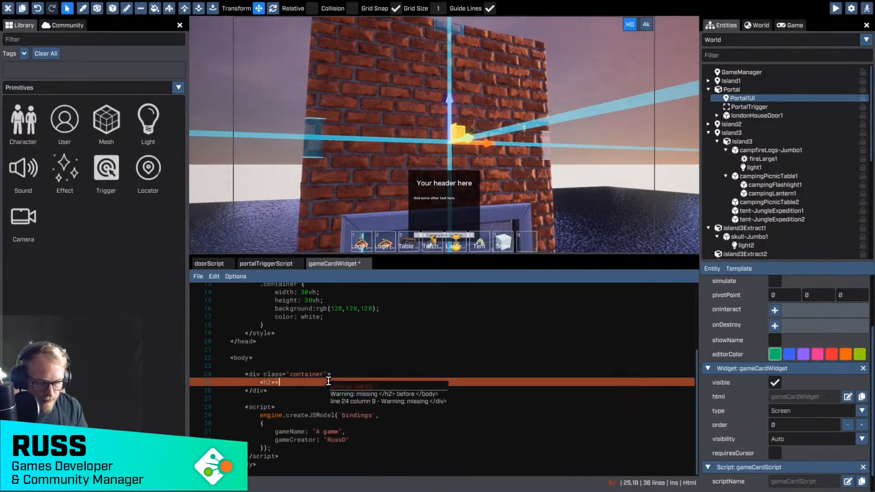
pyautogui.write('/h2>')
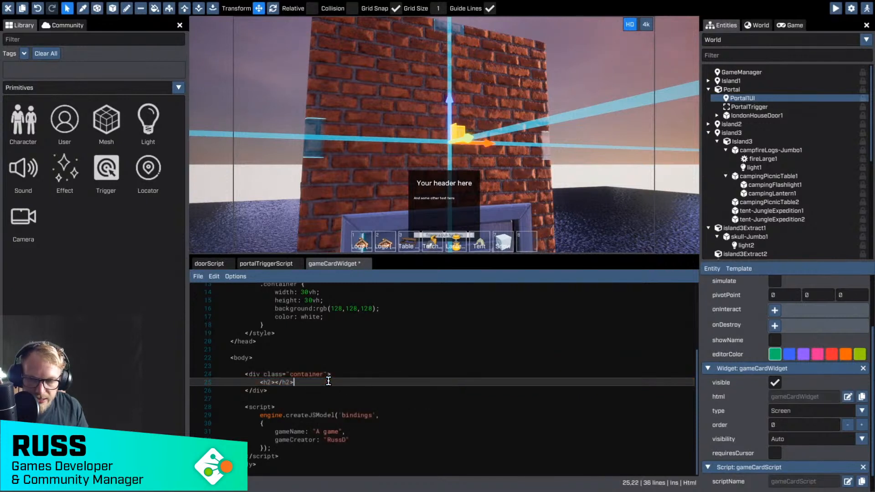
# Step: Duplicate the h2 line directly below itself and turn the copy into an empty <h3></h3> element
pyautogui.press('Home')
pyautogui.hotkey('shift', 'End')
pyautogui.hotkey('ctrl', 'c')
pyautogui.press('End')
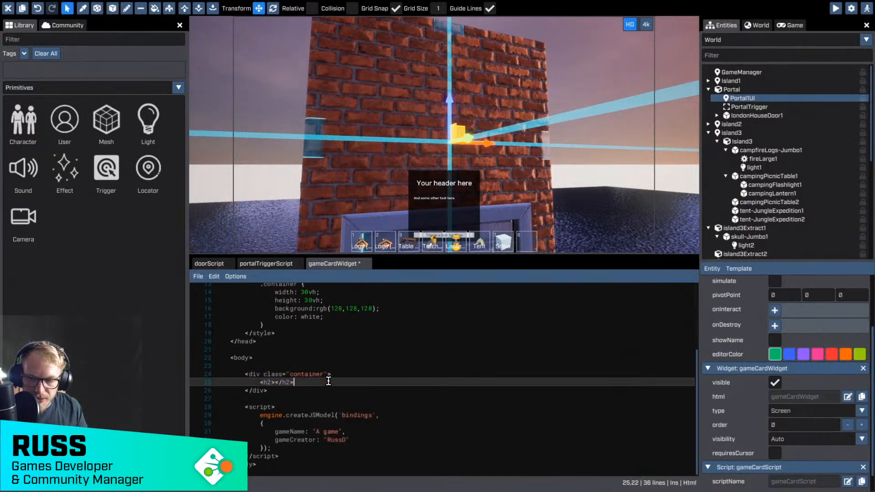
pyautogui.press('Return')
pyautogui.hotkey('ctrl', 'v')
pyautogui.press('Left')
pyautogui.press('Left')
pyautogui.press('BackSpace')
pyautogui.write('3')
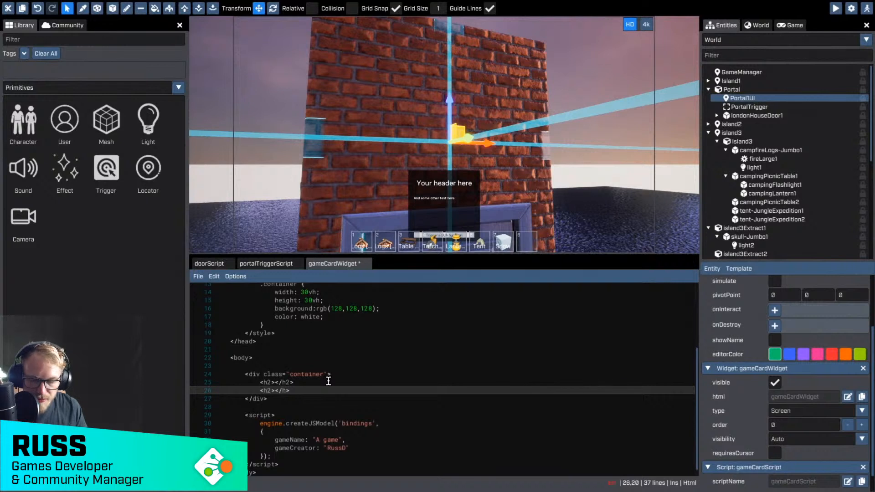
pyautogui.press('Left')
pyautogui.press('Left')
pyautogui.press('Left')
pyautogui.press('Left')
pyautogui.press('Left')
pyautogui.press('BackSpace')
pyautogui.write('3')
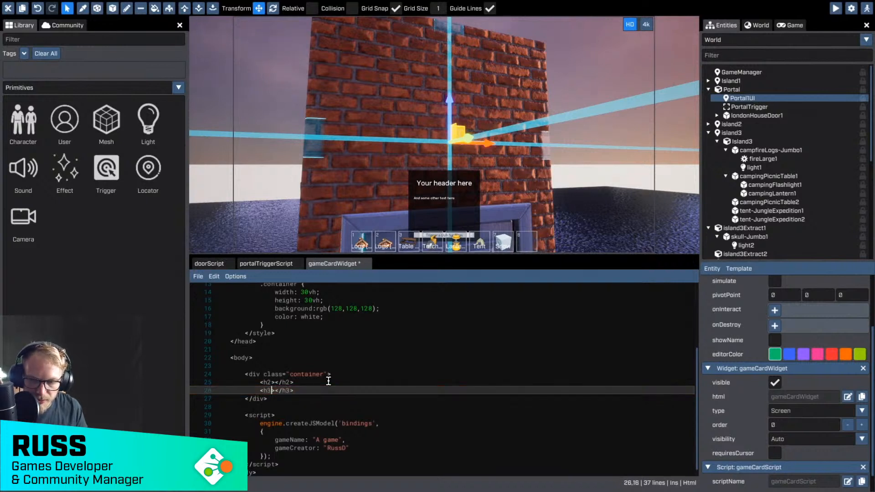
# Step: Add a data-bind-value attribute set to "{{bindings.gameName}}" to the h2 element
pyautogui.press('Up')
pyautogui.press('Left')
pyautogui.write('data-bind')
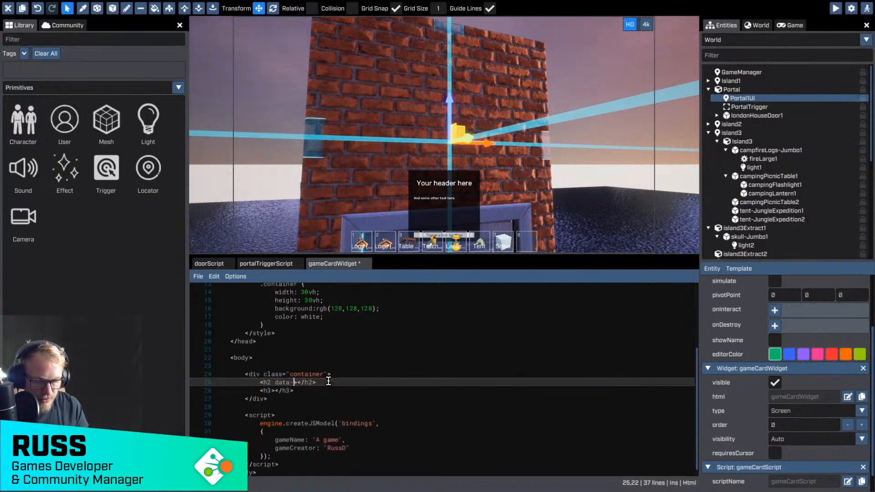
pyautogui.write('-value')
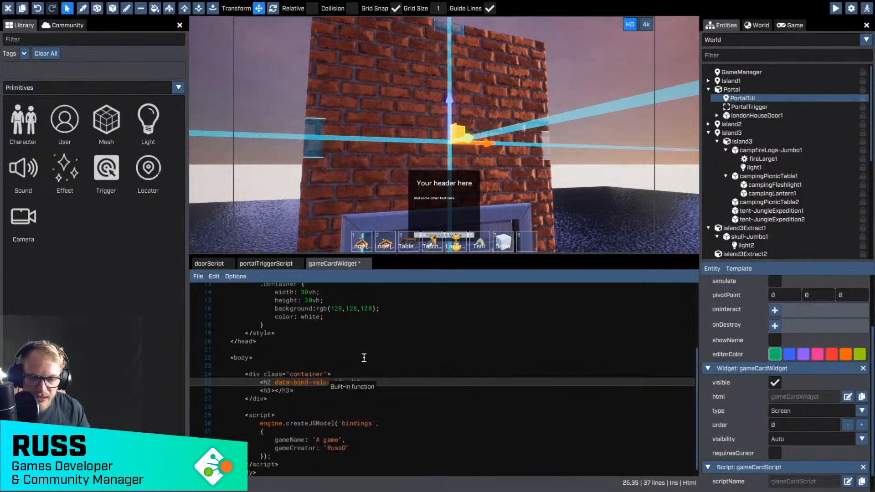
pyautogui.write('=""')
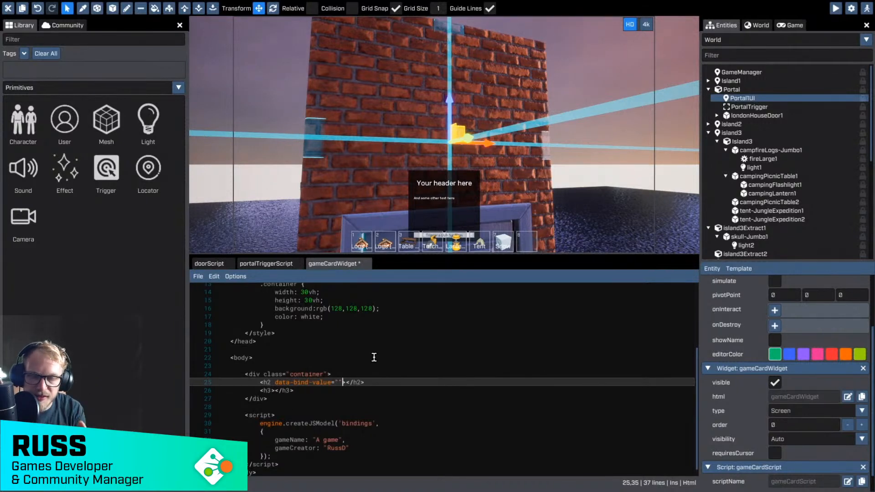
pyautogui.write('{{h')
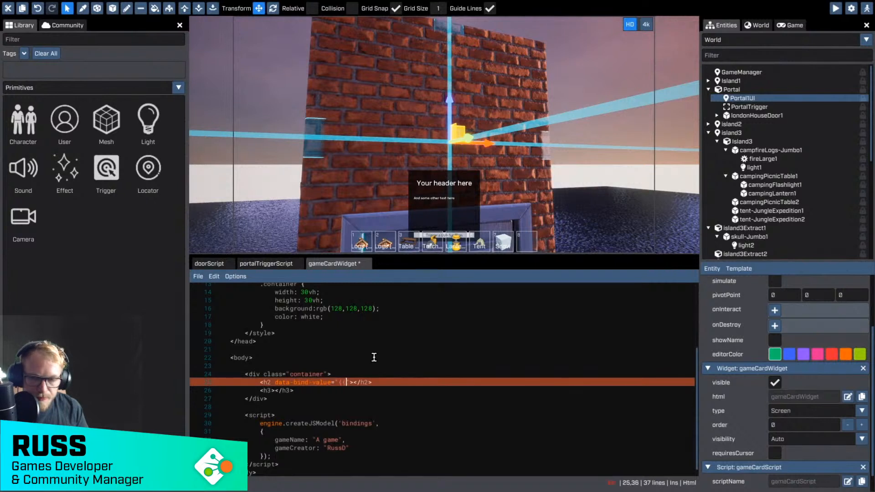
pyautogui.write('indings.gameNam')
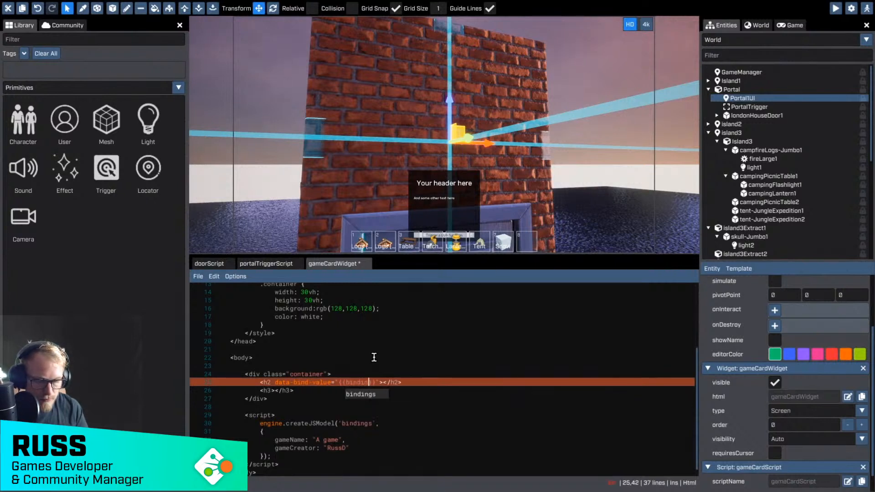
pyautogui.write('e')
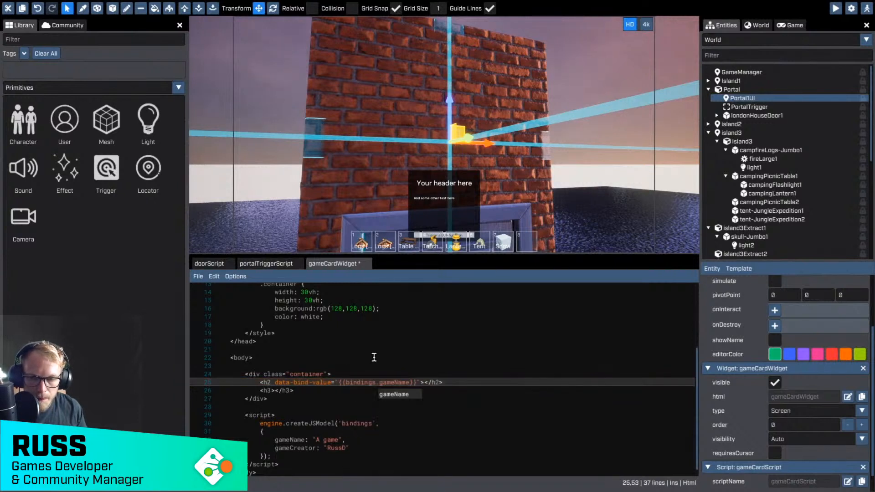
pyautogui.press('Escape')
# Step: Add data-bind-value="{{bindings.gameCreator}}" to the h3 element and save the widget
pyautogui.press('Down')
pyautogui.press('Left')
pyautogui.press('Left')
pyautogui.press('Left')
pyautogui.press('Left')
pyautogui.press('Left')
pyautogui.press('Left')
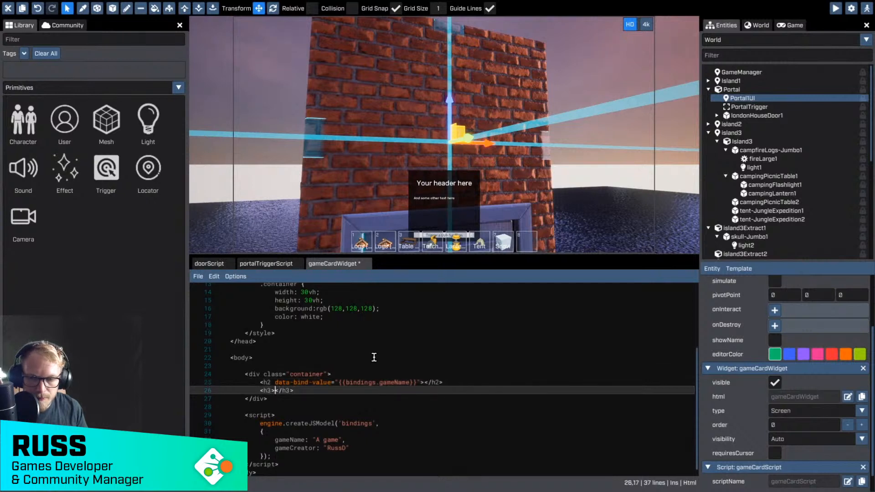
pyautogui.write('data-')
pyautogui.write('bind-vaue')
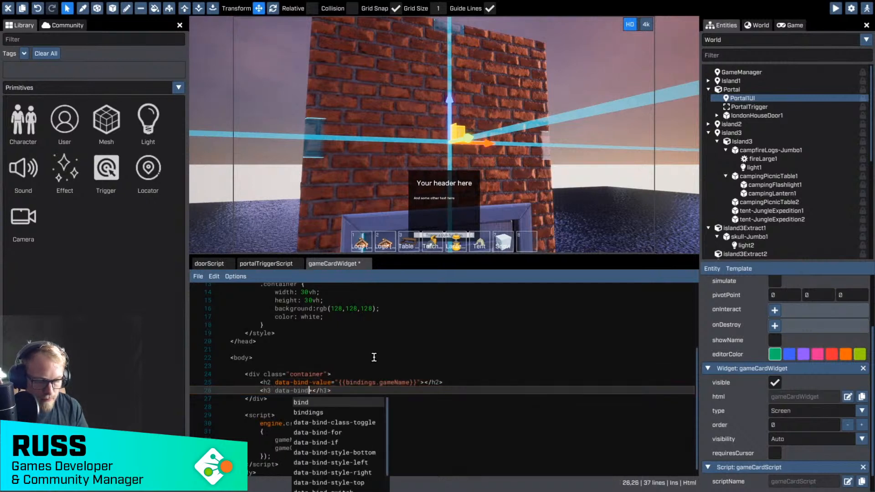
pyautogui.press('BackSpace')
pyautogui.press('BackSpace')
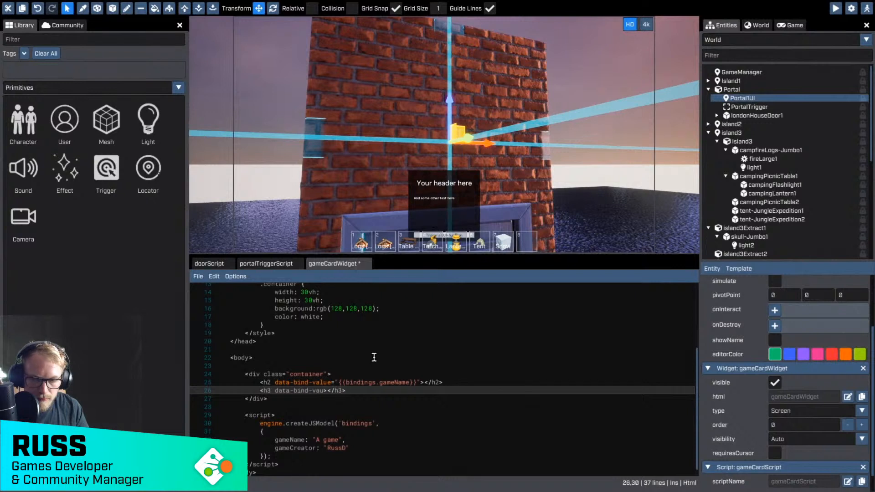
pyautogui.write('lue="')
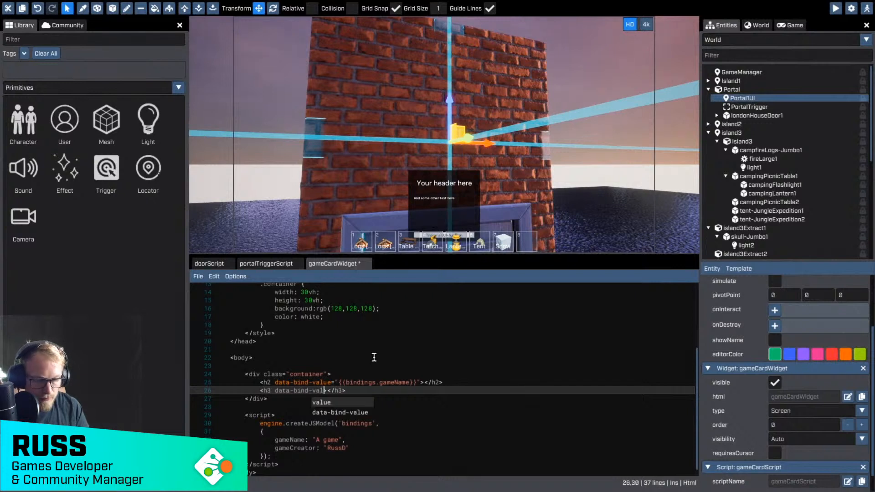
pyautogui.write('{{b')
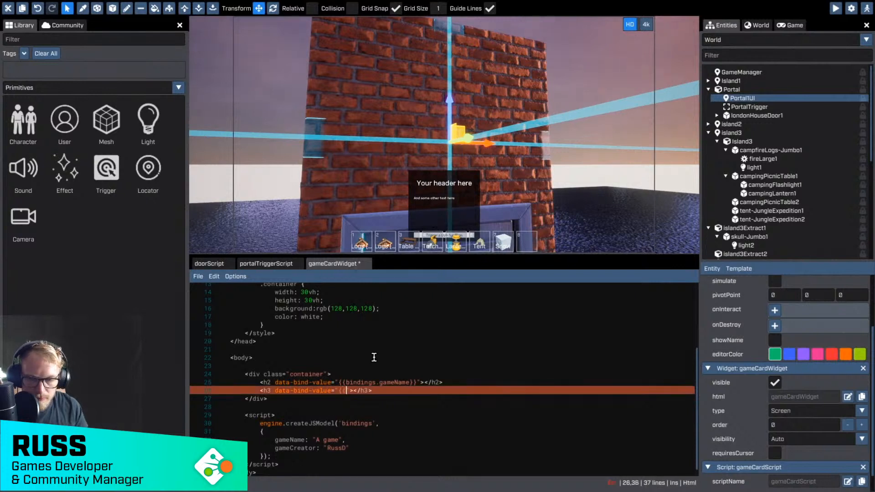
pyautogui.write('indings.')
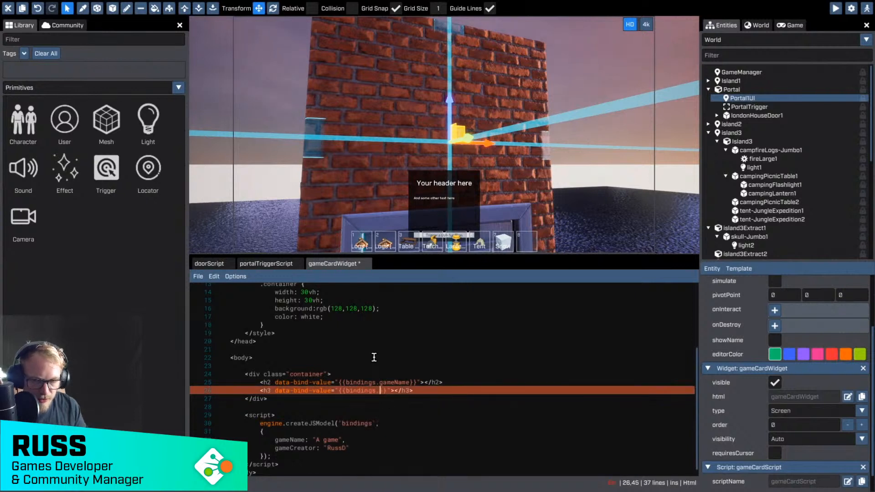
pyautogui.write('game')
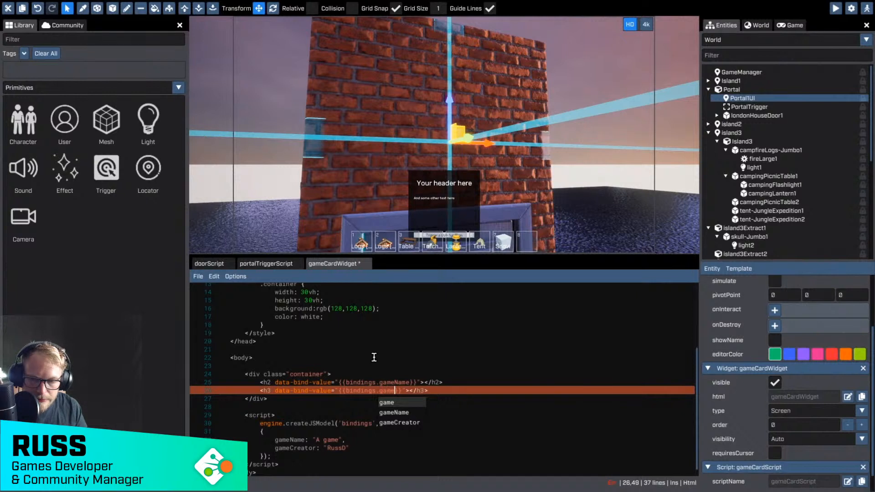
pyautogui.write('Creator')
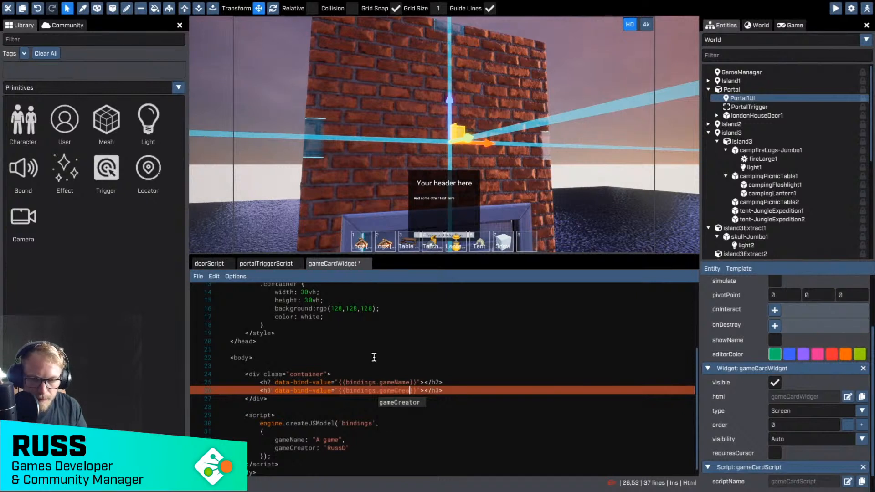
pyautogui.hotkey('ctrl', 's')
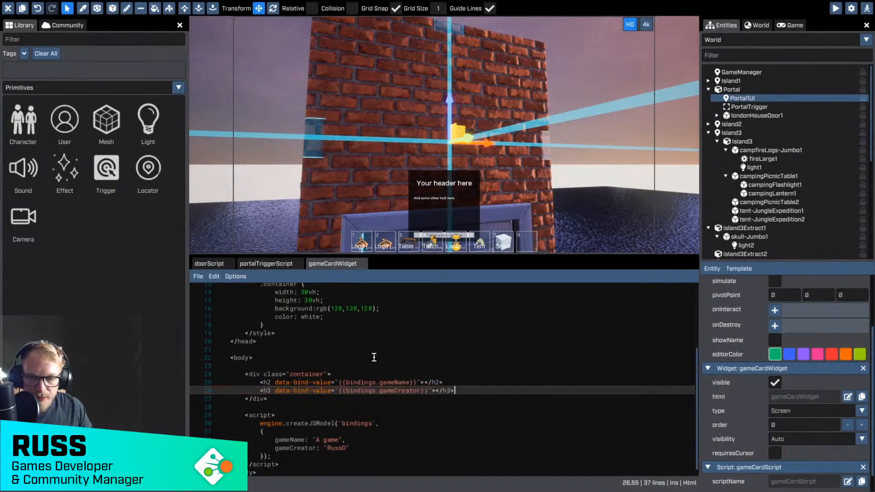
# Step: Open gameCardScript to review its code, and return to the gameCardWidget code
pyautogui.click(848, 483)
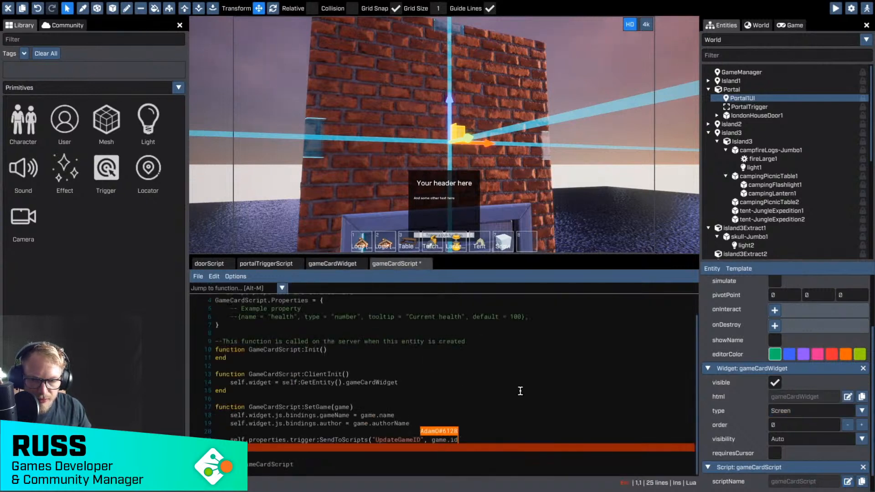
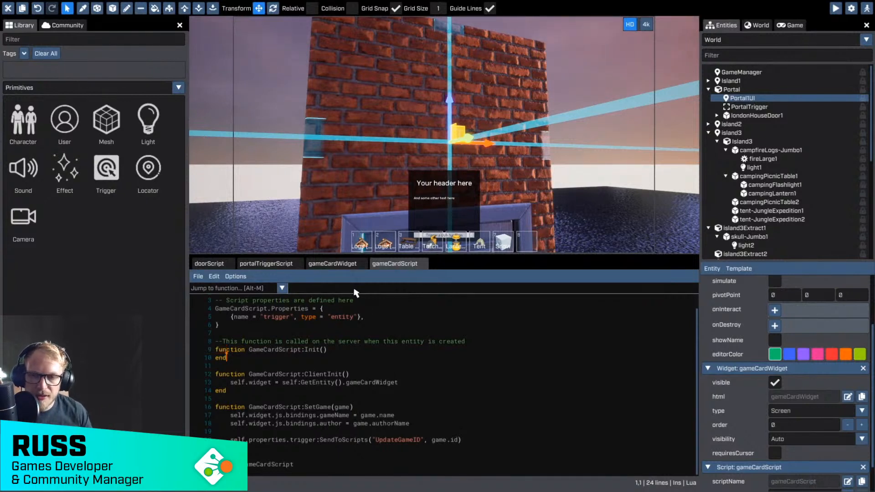
pyautogui.click(329, 267)
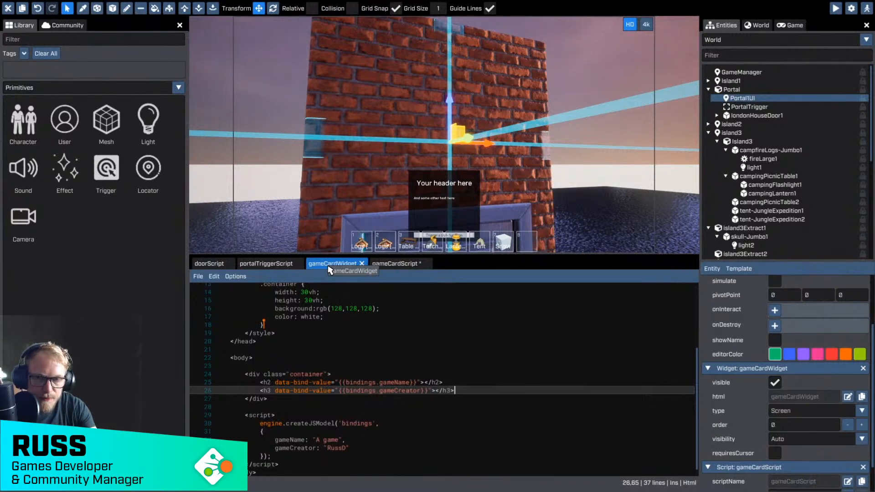
# Step: Change the game card widget's type to World and raise Portal1UI higher on the brick wall above the door
pyautogui.click(781, 411)
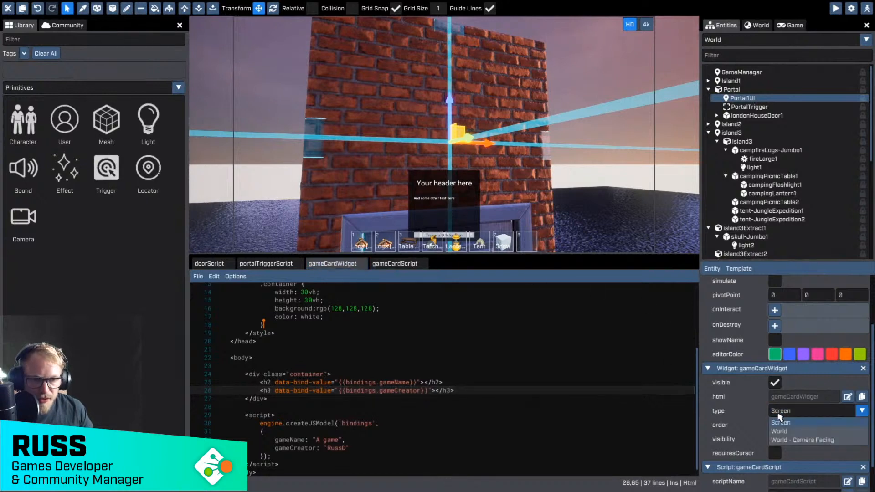
pyautogui.click(801, 432)
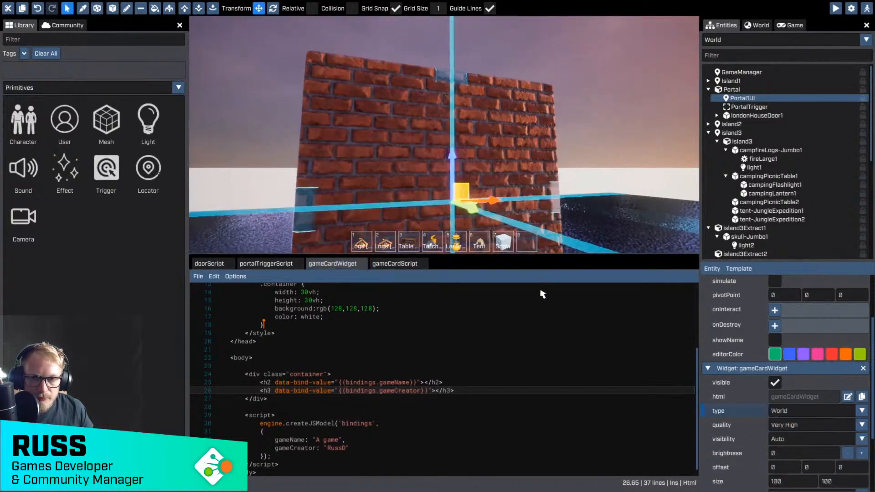
pyautogui.moveTo(486, 183); pyautogui.dragTo(443, 130, button='right')
pyautogui.press('r')
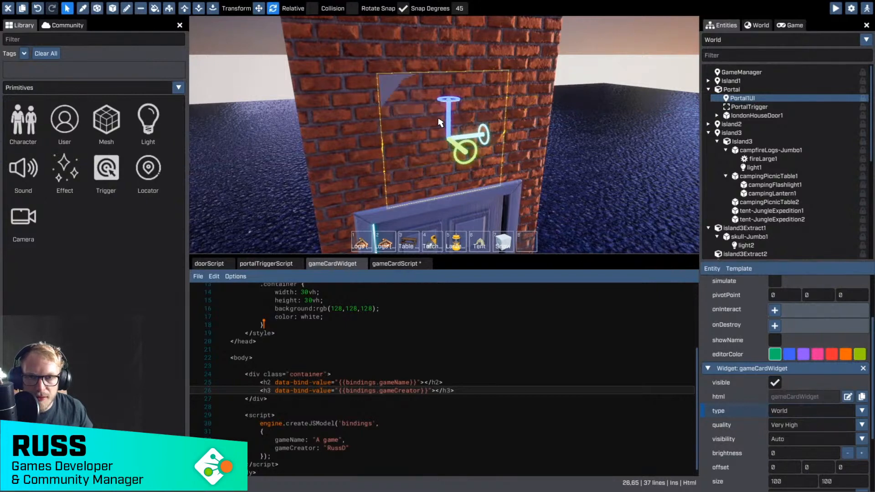
pyautogui.press('w')
pyautogui.moveTo(468, 146); pyautogui.dragTo(446, 93)
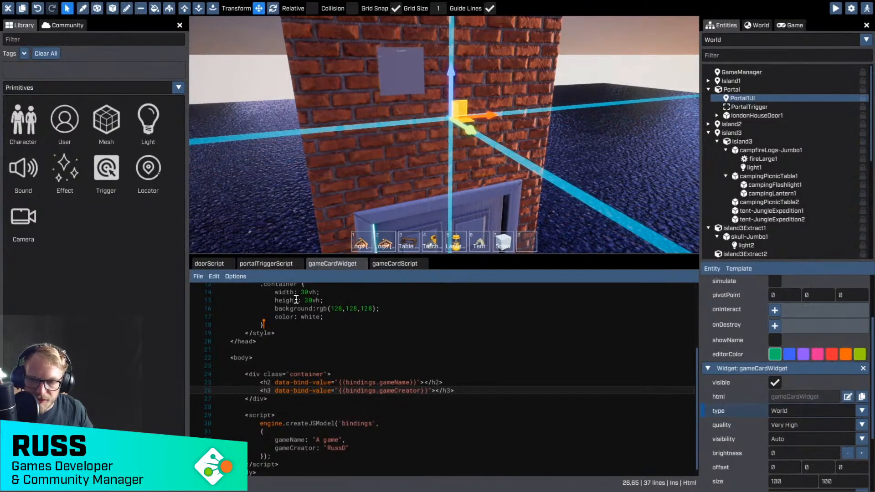
# Step: Set the .container width and height to 100% in gameCardWidget and save the file
pyautogui.click(314, 303)
pyautogui.click(319, 292)
pyautogui.press('Left')
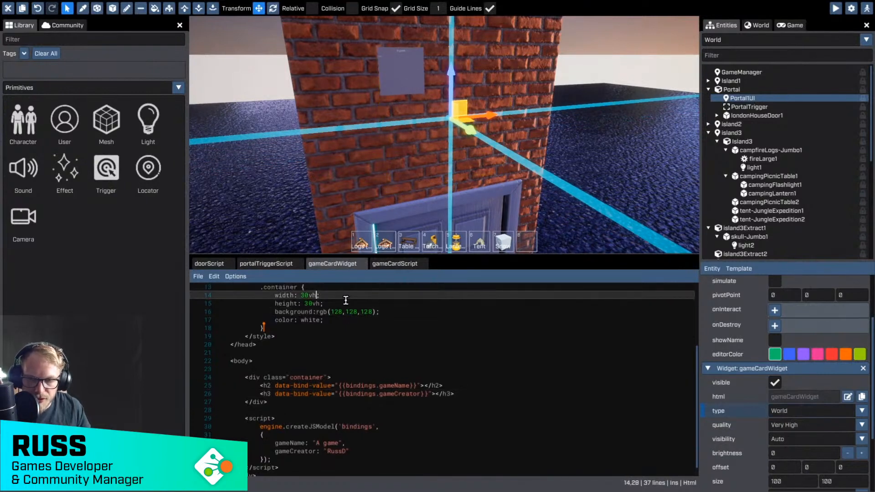
pyautogui.hotkey('shift', 'Left')
pyautogui.hotkey('shift', 'Left')
pyautogui.write('100')
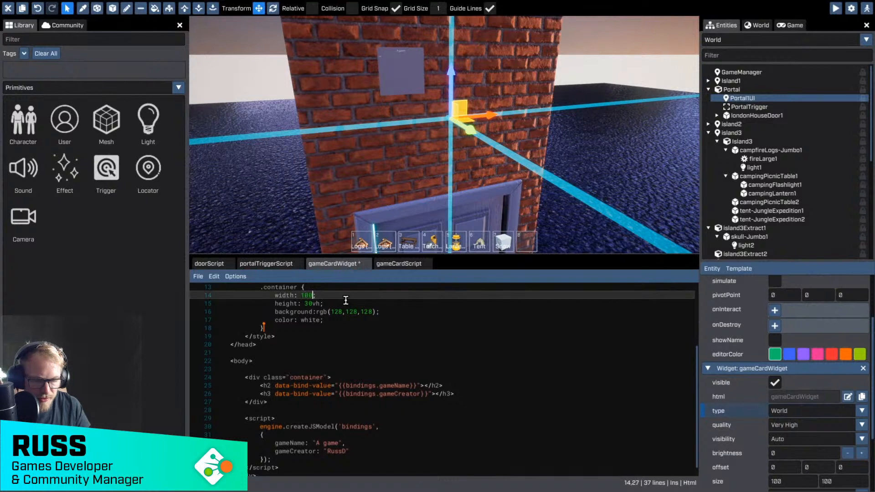
pyautogui.press('Down')
pyautogui.press('Left')
pyautogui.hotkey('shift', 'Left')
pyautogui.hotkey('shift', 'Left')
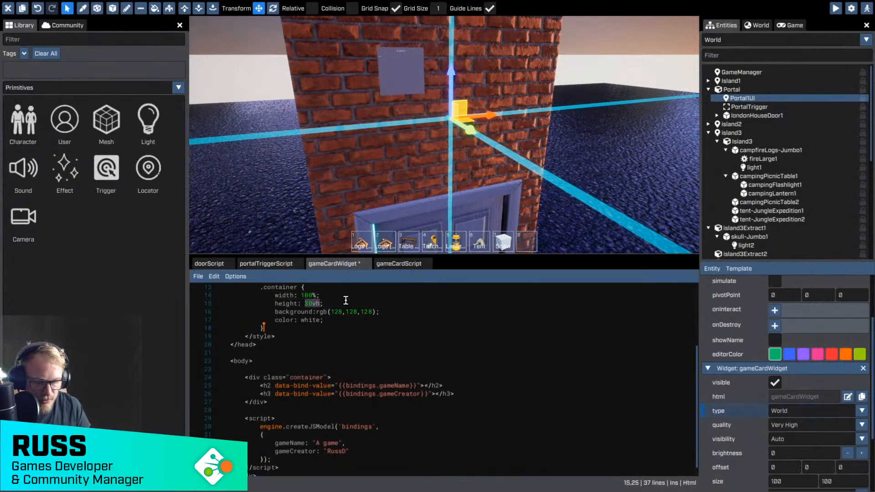
pyautogui.write('100')
pyautogui.hotkey('ctrl', 's')
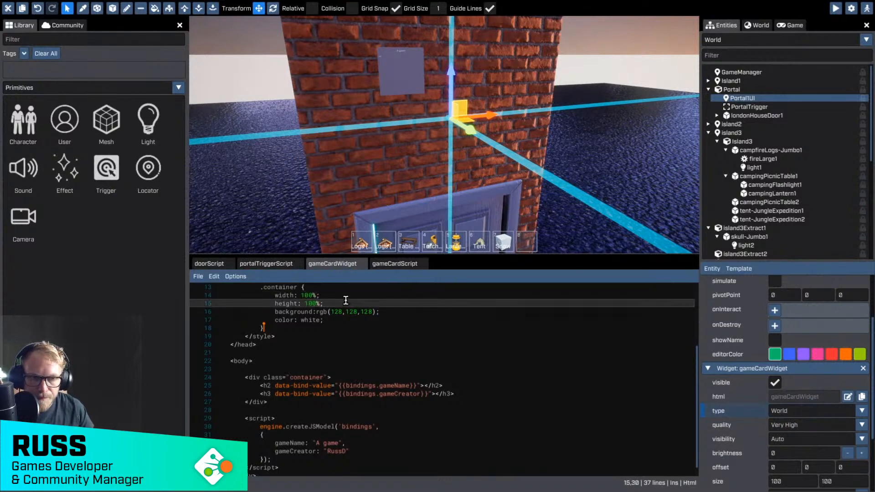
# Step: Refresh the game card by switching its widget type to Screen and back to World
pyautogui.click(796, 414)
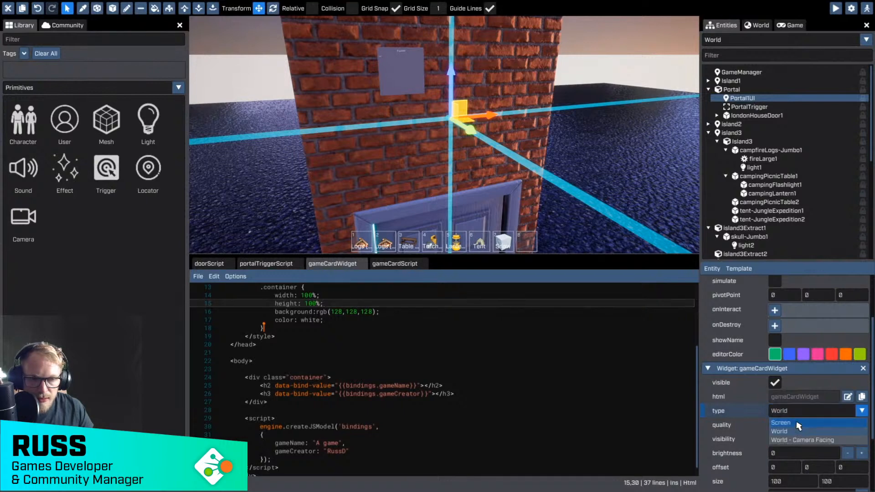
pyautogui.click(797, 422)
pyautogui.click(795, 415)
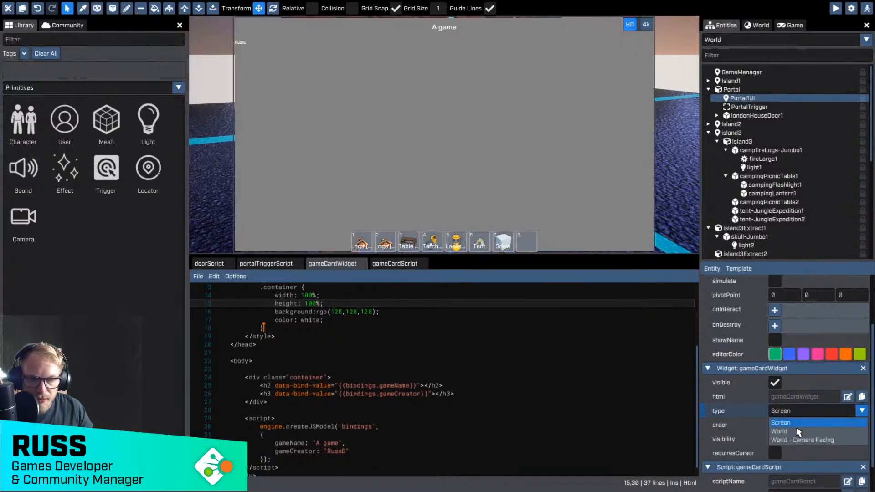
pyautogui.click(797, 432)
# Step: Check the game card's fit on the portal wall and set the widget size to 200 by 100
pyautogui.press('w')
pyautogui.moveTo(509, 181); pyautogui.dragTo(444, 135, button='right')
pyautogui.press('s')
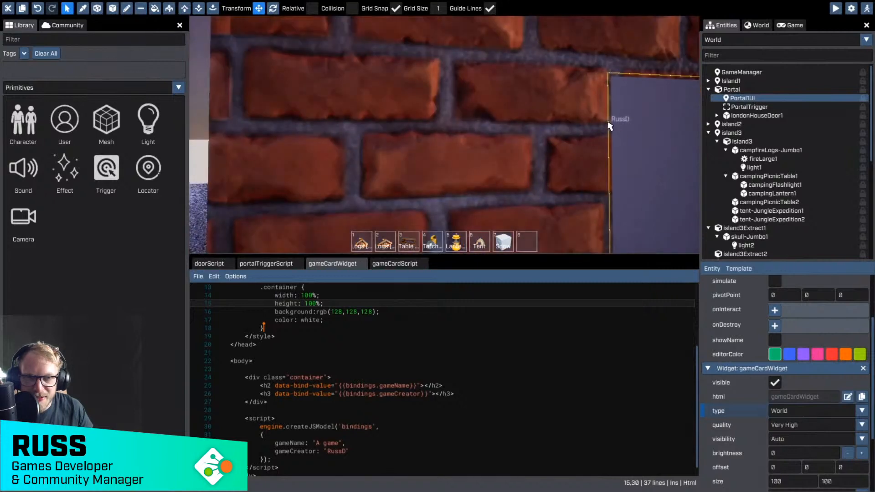
pyautogui.moveTo(621, 120); pyautogui.dragTo(444, 135, button='right')
pyautogui.moveTo(322, 122); pyautogui.dragTo(444, 135, button='right')
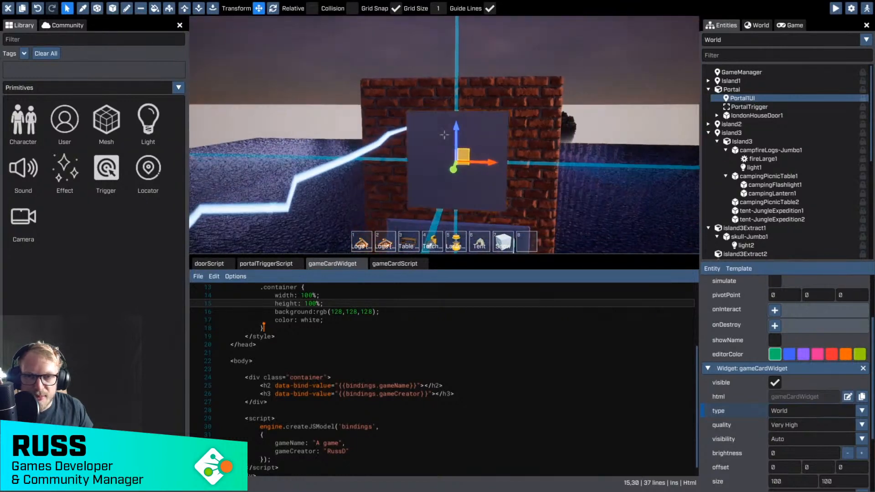
pyautogui.moveTo(444, 135); pyautogui.dragTo(413, 133, button='right')
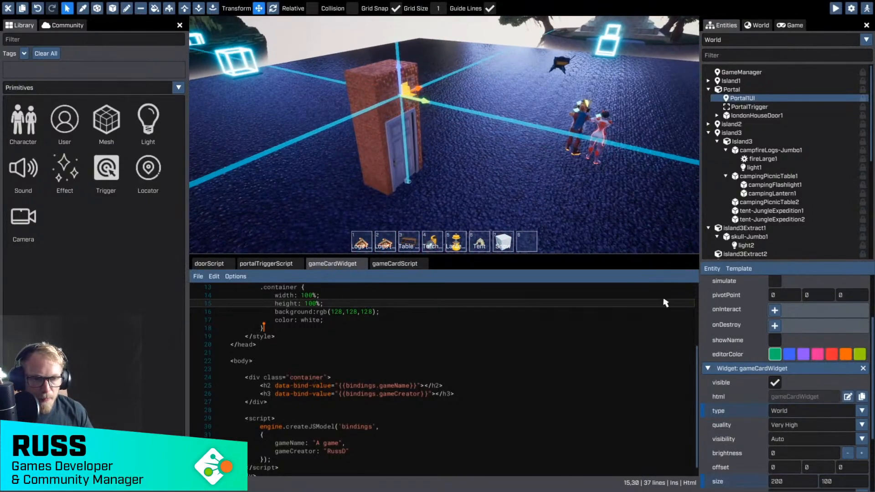
# Step: Add Portal1UI to the GameManager script's gameWall array and set railName to "updated"
pyautogui.click(736, 73)
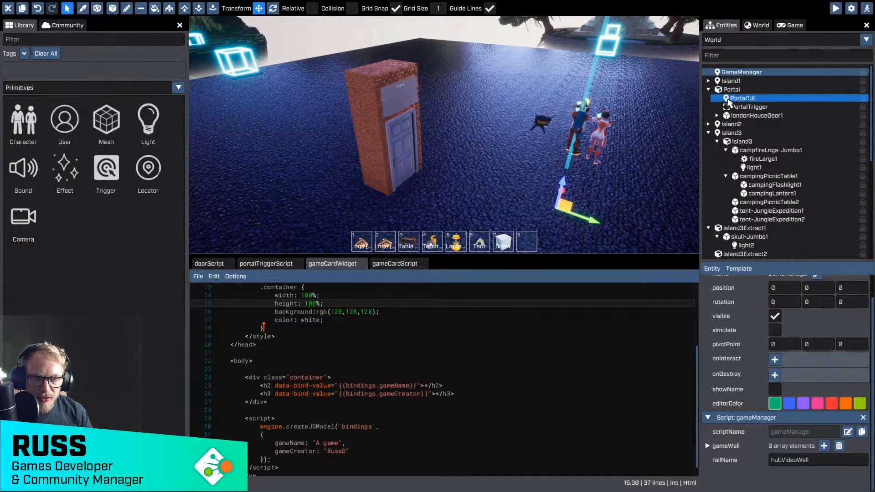
pyautogui.moveTo(739, 102); pyautogui.dragTo(788, 450)
pyautogui.click(707, 446)
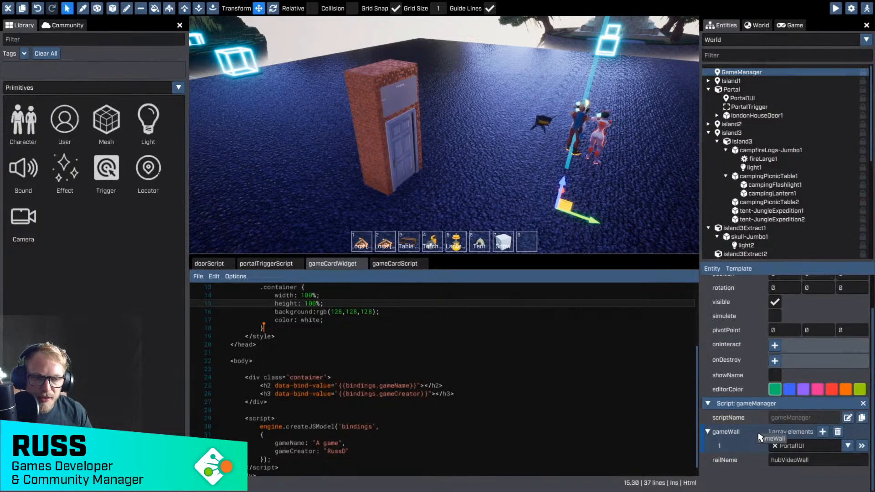
pyautogui.doubleClick(817, 463)
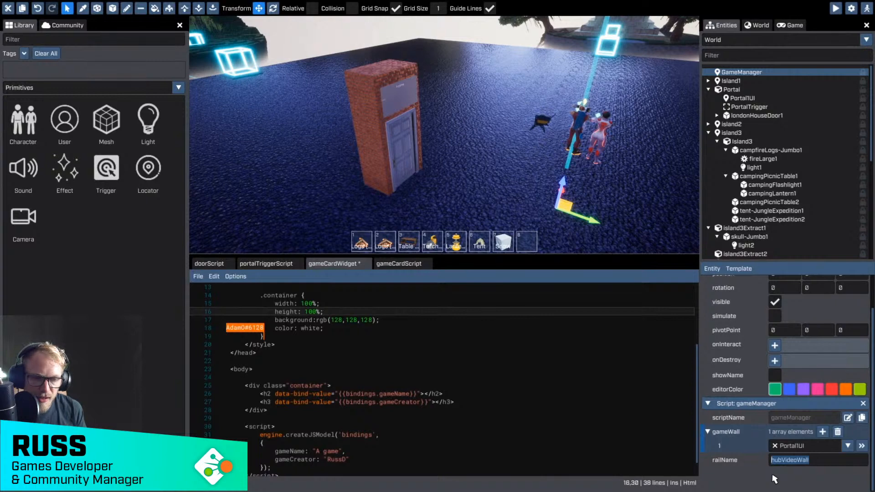
pyautogui.write('updated')
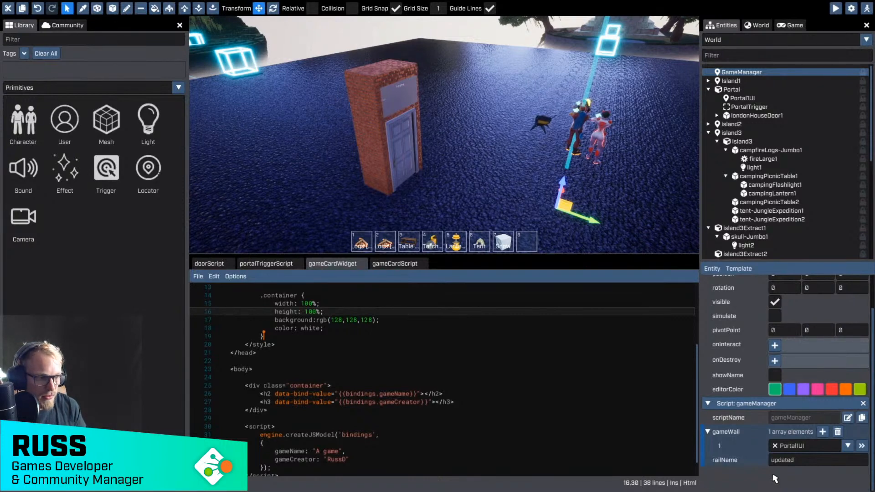
# Step: Examine the game card's title and creator text on the portal wall from close up and from further away
pyautogui.press('w')
pyautogui.moveTo(503, 192); pyautogui.dragTo(415, 175, button='right')
pyautogui.press('w')
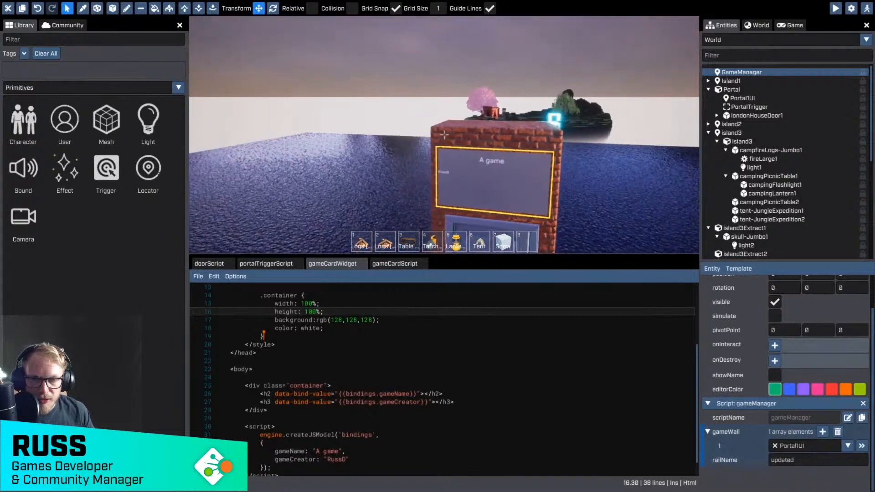
pyautogui.moveTo(494, 176); pyautogui.dragTo(500, 179, button='right')
pyautogui.press('q')
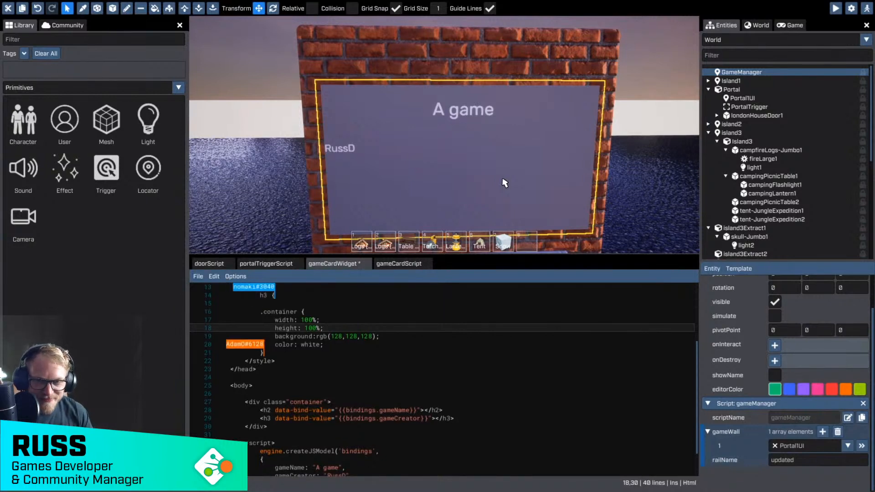
pyautogui.press('s')
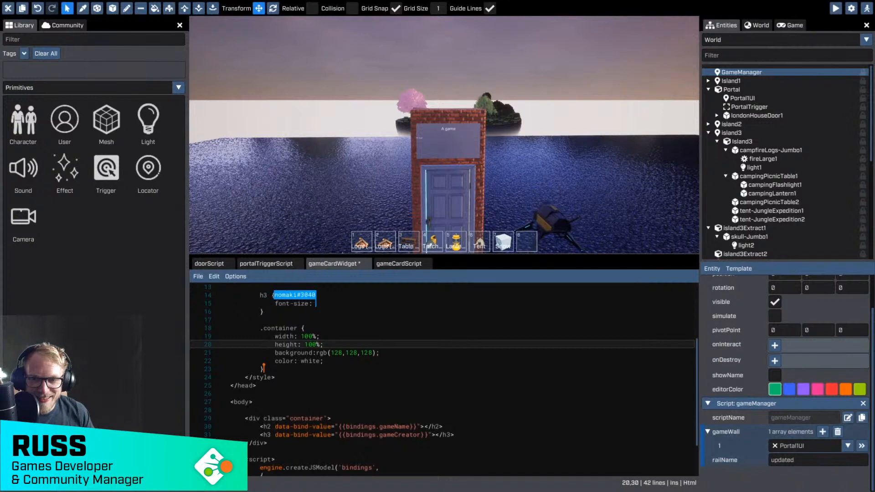
pyautogui.hotkey('alt', 'Tab')
pyautogui.hotkey('alt', 'Tab')
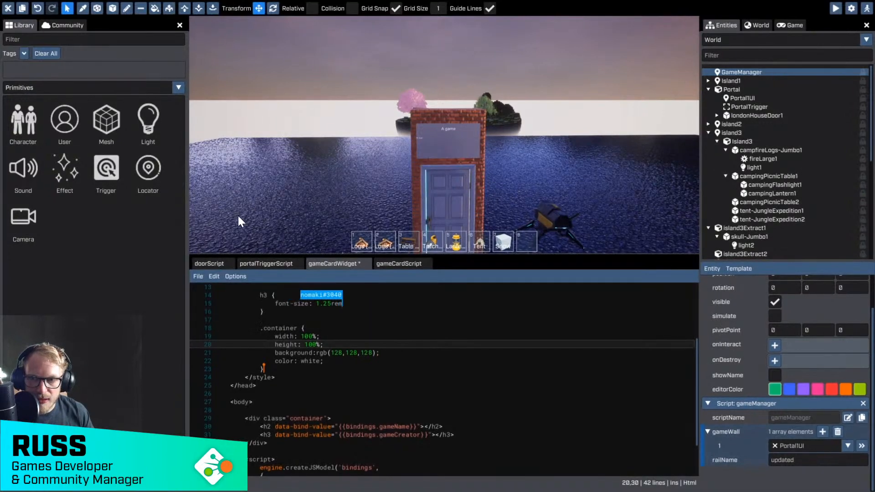
# Step: Change the code editor's layout option so the script files share one tab row with the Game view
pyautogui.click(236, 276)
pyautogui.moveTo(254, 296)
pyautogui.click(338, 297)
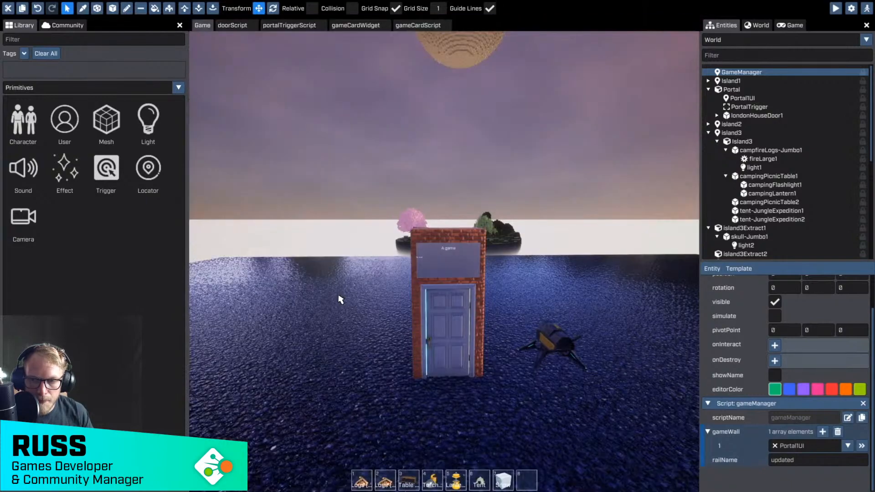
# Step: Create a new template named Portal from the Portal entity and save the work
pyautogui.moveTo(349, 196); pyautogui.dragTo(444, 254, button='right')
pyautogui.press('w')
pyautogui.press('s')
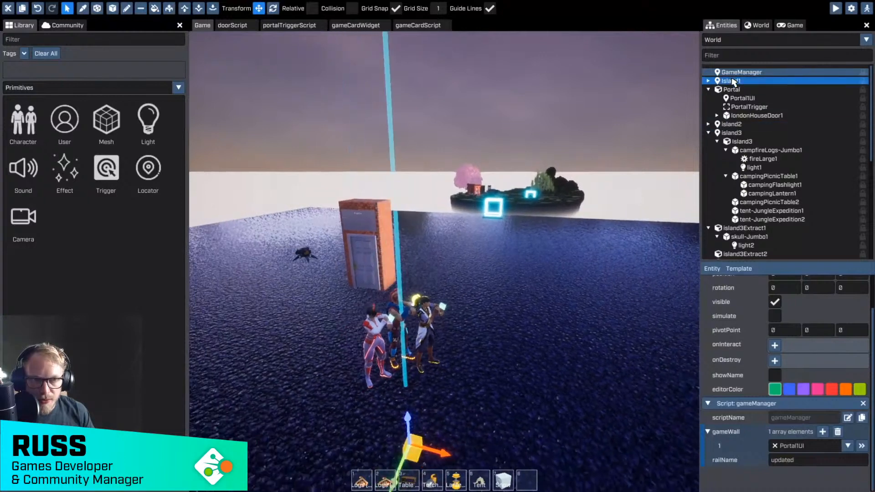
pyautogui.click(732, 90)
pyautogui.moveTo(534, 260); pyautogui.dragTo(569, 261, button='right')
pyautogui.press('w')
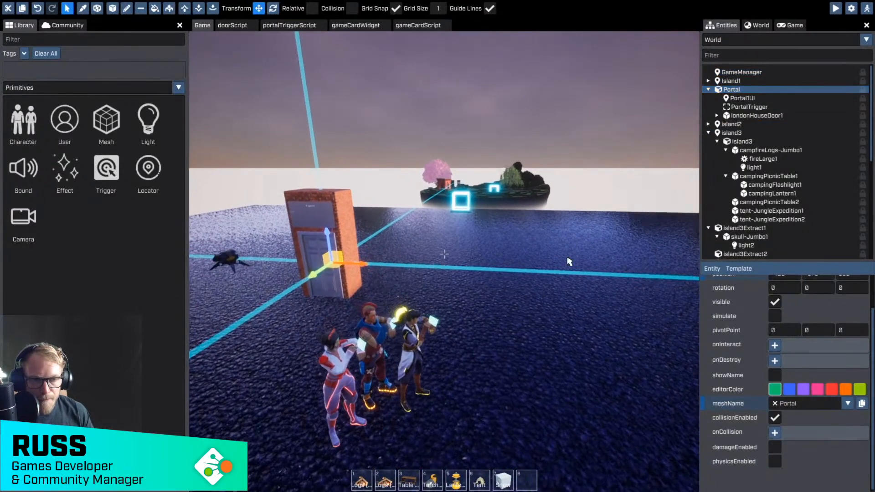
pyautogui.scroll(2, 779, 328)
pyautogui.click(739, 269)
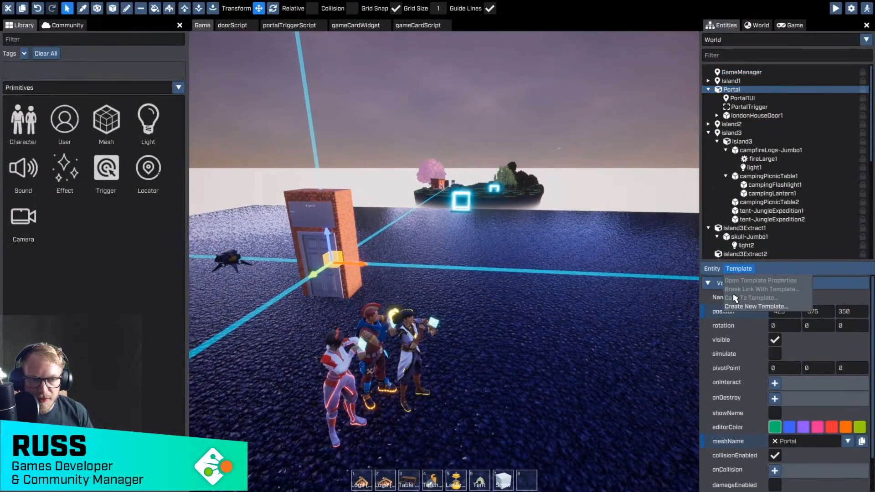
pyautogui.click(750, 306)
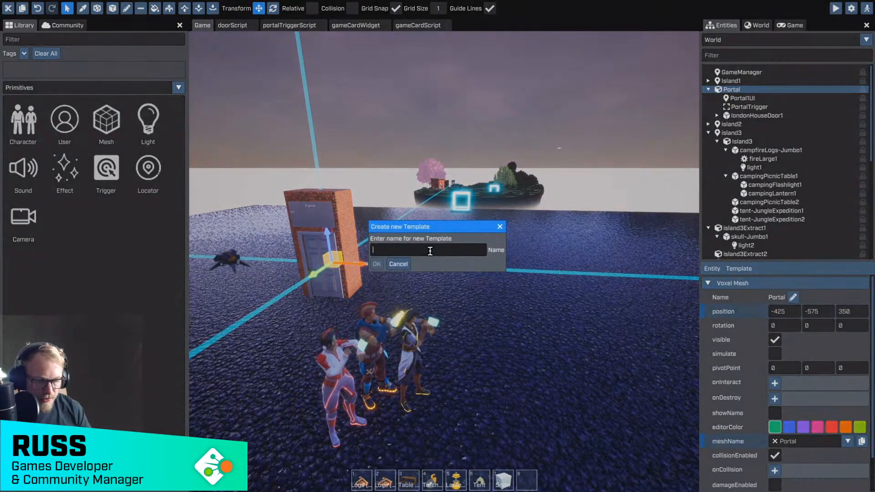
pyautogui.write('Portal')
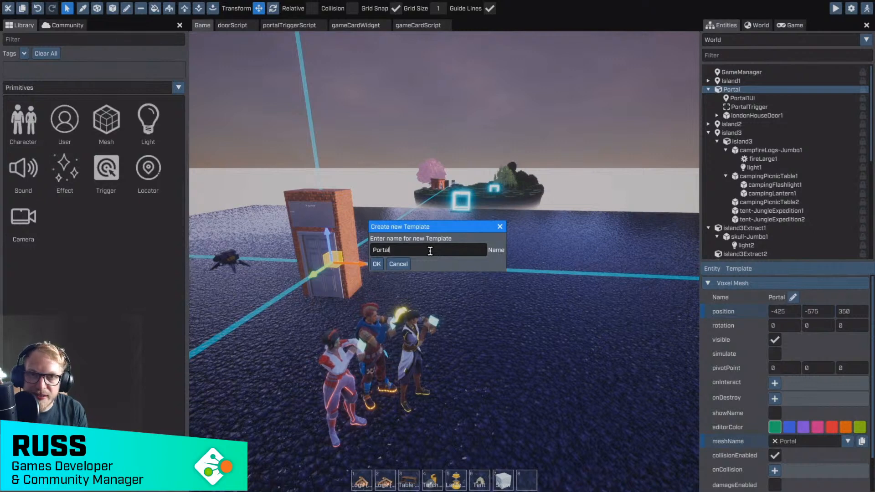
pyautogui.click(378, 264)
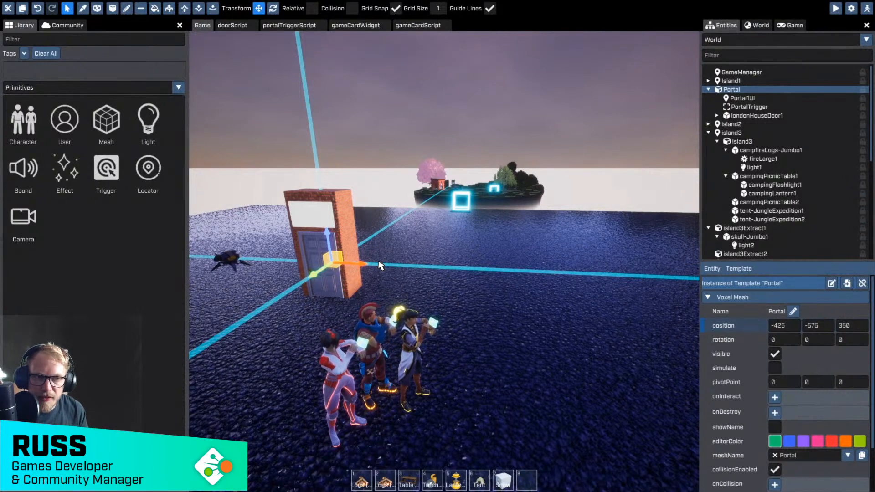
pyautogui.hotkey('ctrl', 's')
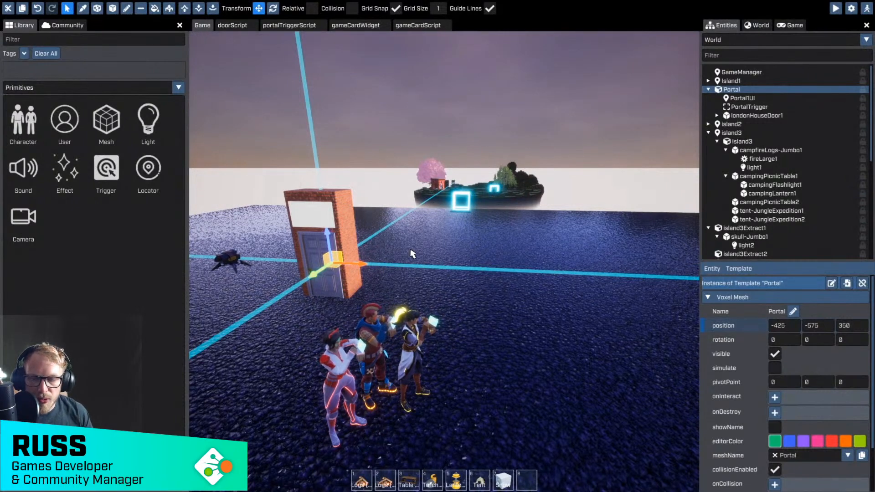
# Step: Place an instance of the Portal template on the terrain beside the original portal
pyautogui.press('w')
pyautogui.moveTo(412, 253); pyautogui.dragTo(437, 251, button='right')
pyautogui.press('w')
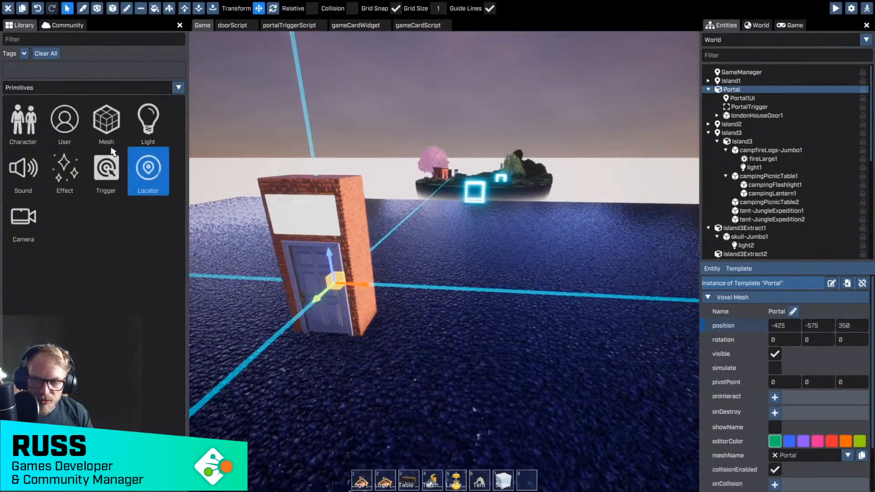
pyautogui.click(58, 88)
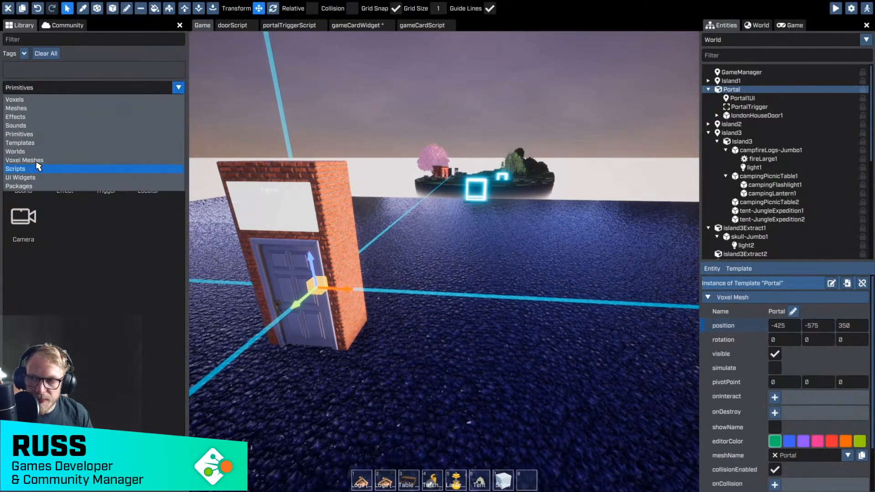
pyautogui.click(22, 143)
pyautogui.moveTo(23, 173); pyautogui.dragTo(477, 255)
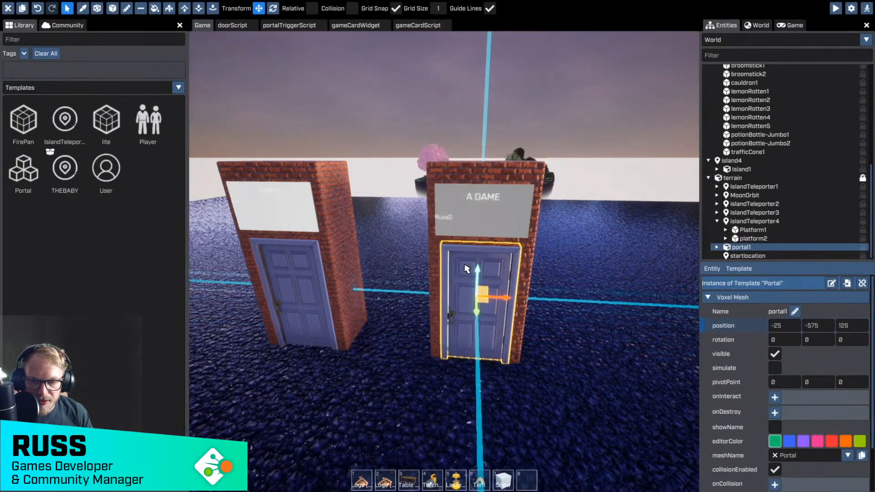
# Step: Duplicate the placed portal twice, moving the copies along the X axis to extend the row
pyautogui.press('s')
pyautogui.hotkey('ctrl', 'd')
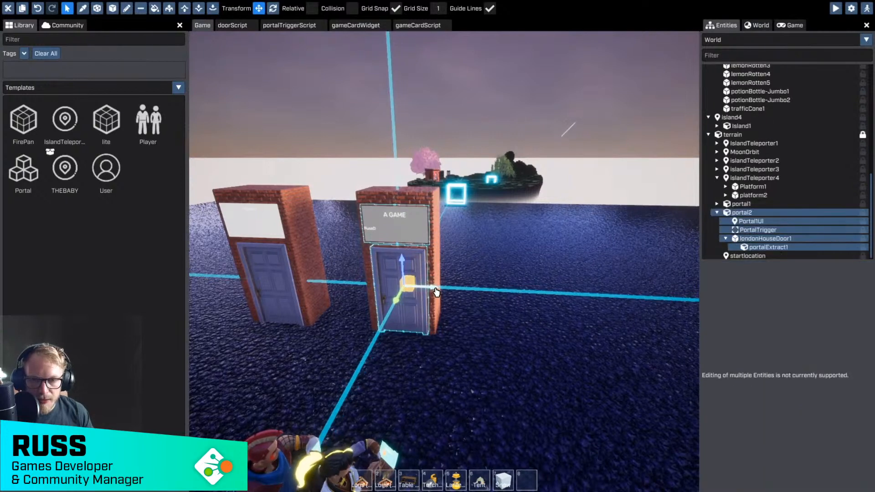
pyautogui.moveTo(438, 291); pyautogui.dragTo(603, 302)
pyautogui.hotkey('ctrl', 'd')
pyautogui.press('d')
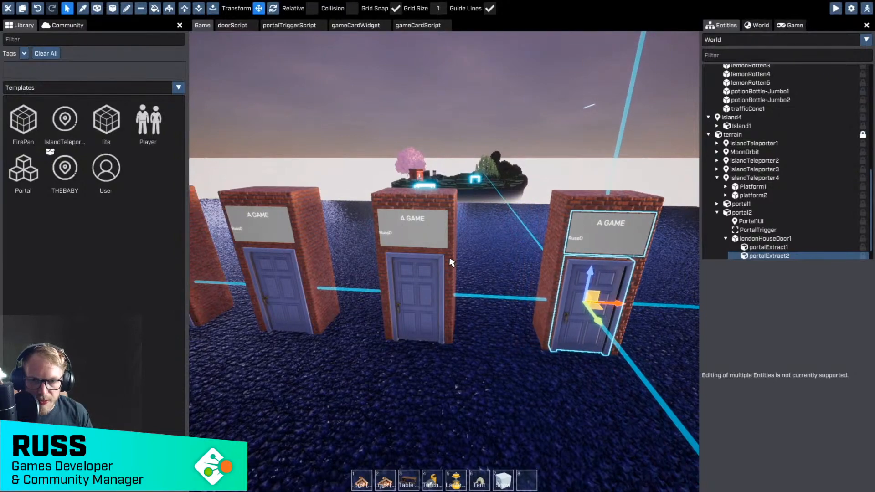
# Step: Shift portal2 along the X axis to position 400 to adjust the spacing of the portal row
pyautogui.click(452, 307)
pyautogui.moveTo(450, 298); pyautogui.dragTo(461, 299)
pyautogui.press('a')
pyautogui.moveTo(461, 299); pyautogui.dragTo(445, 254, button='right')
pyautogui.press('s')
pyautogui.scroll(7, 773, 192)
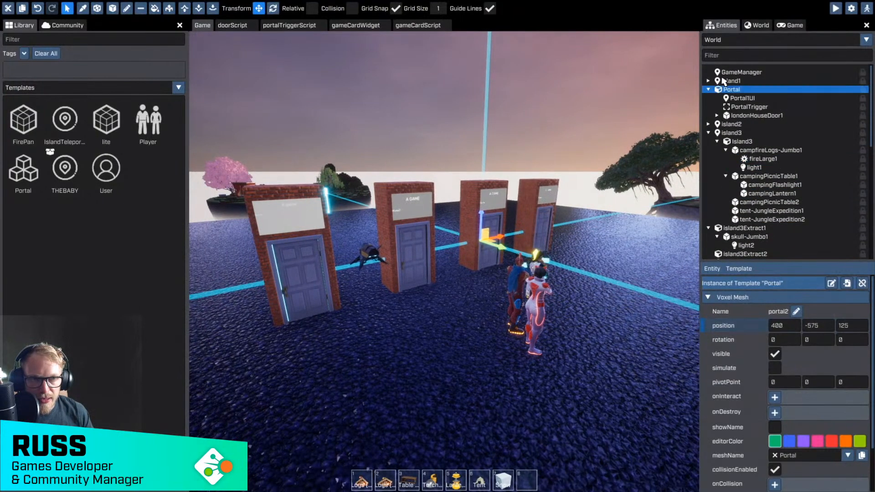
# Step: Add the Portal1UI entities of portal1, portal2 and portal3 to the gameWall array of the GameManager's script
pyautogui.click(742, 72)
pyautogui.scroll(-5, 770, 155)
pyautogui.scroll(-5, 773, 156)
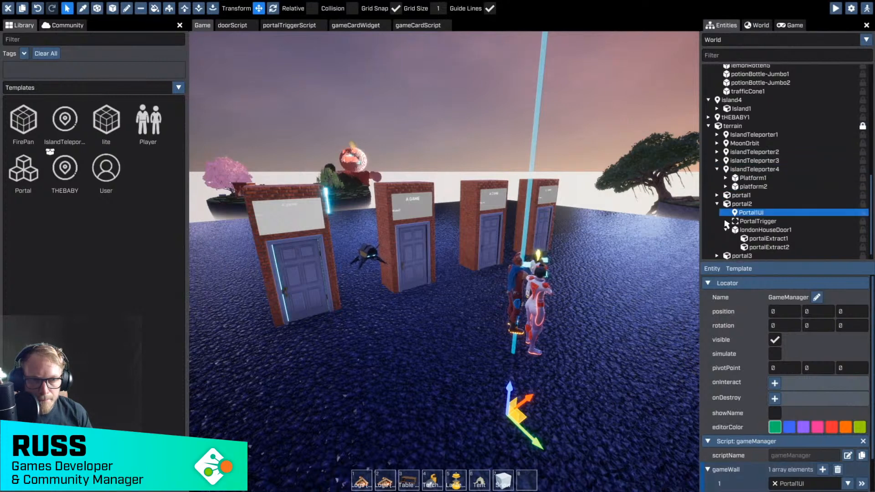
pyautogui.click(717, 196)
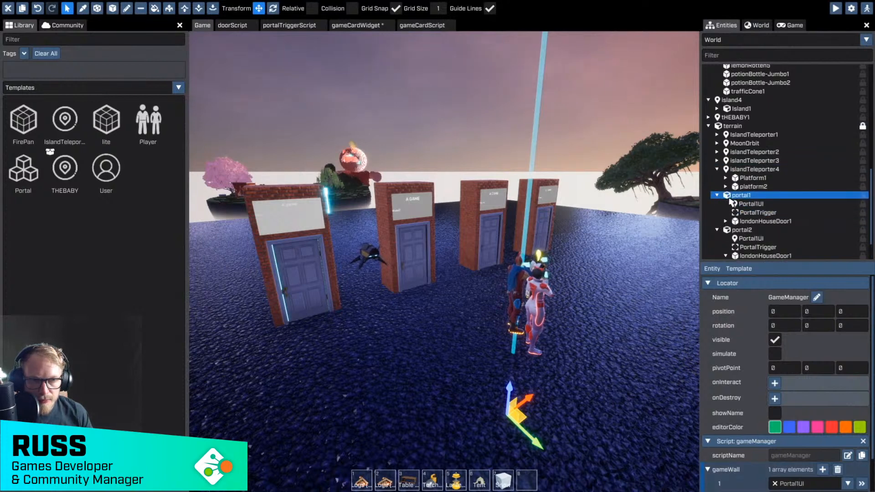
pyautogui.moveTo(753, 206); pyautogui.dragTo(775, 431)
pyautogui.scroll(-2, 792, 412)
pyautogui.moveTo(759, 238); pyautogui.dragTo(791, 435)
pyautogui.scroll(-2, 766, 187)
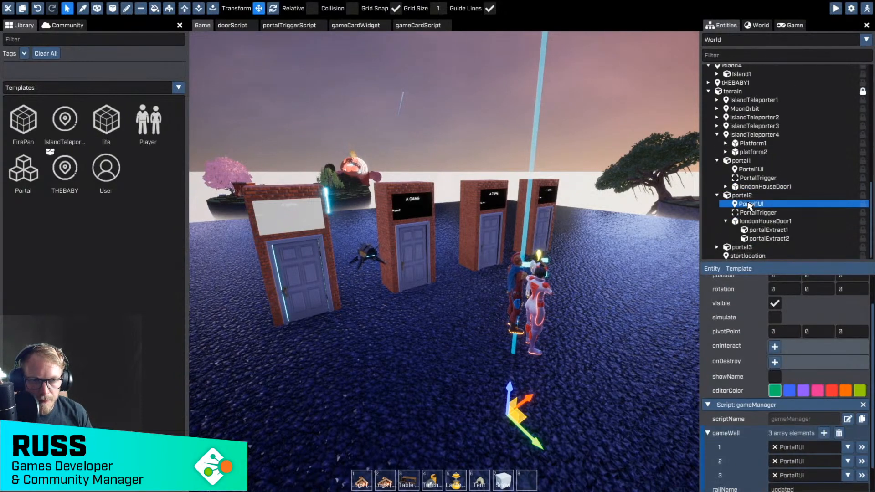
pyautogui.click(717, 247)
pyautogui.scroll(-2, 742, 234)
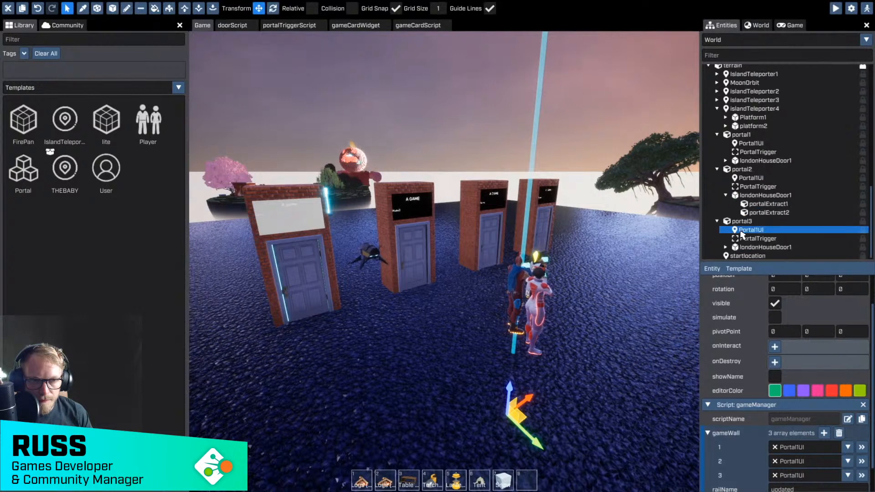
pyautogui.moveTo(748, 233); pyautogui.dragTo(805, 432)
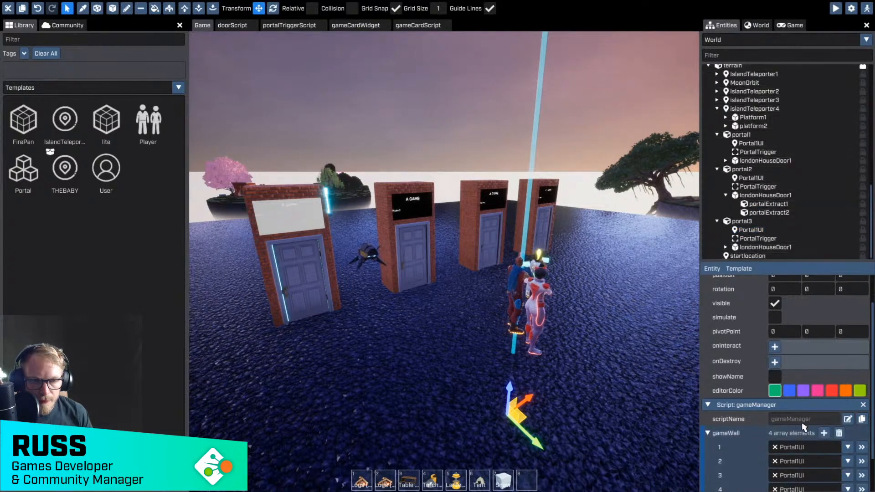
# Step: Examine portal3 up close and check the properties of its portalExtract1, londonHouseDoor1 and Portal1UI entities
pyautogui.press('d')
pyautogui.moveTo(641, 350); pyautogui.dragTo(548, 334, button='right')
pyautogui.press('w')
pyautogui.press('d')
pyautogui.moveTo(444, 254); pyautogui.dragTo(356, 253, button='right')
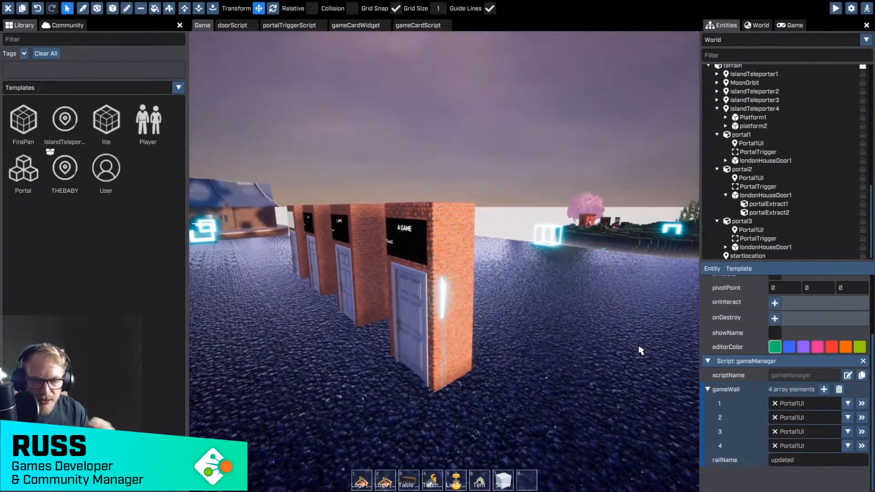
pyautogui.press('w')
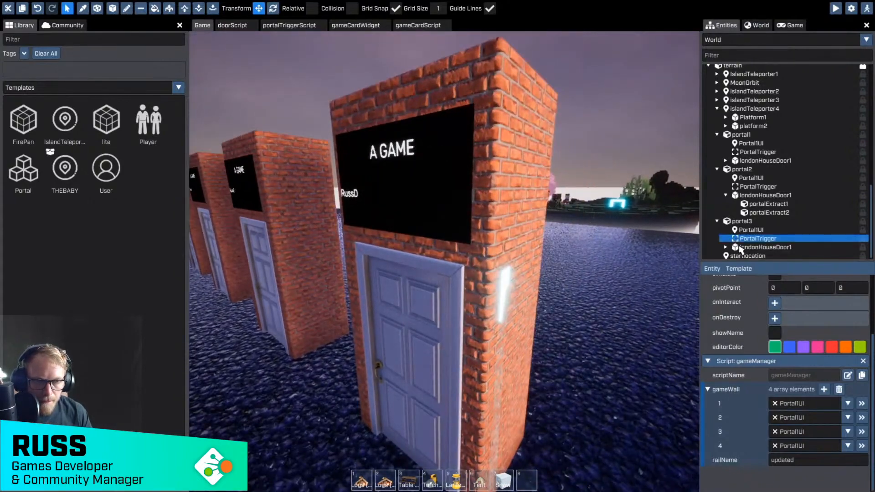
pyautogui.click(727, 249)
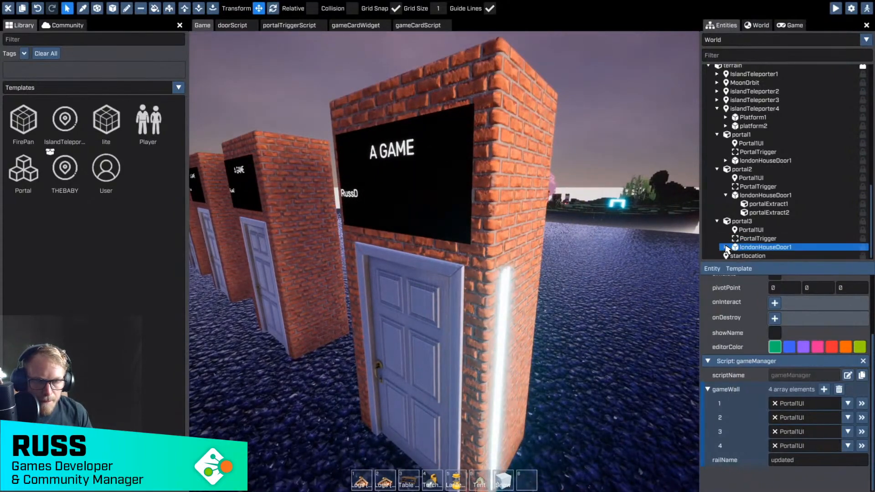
pyautogui.click(752, 256)
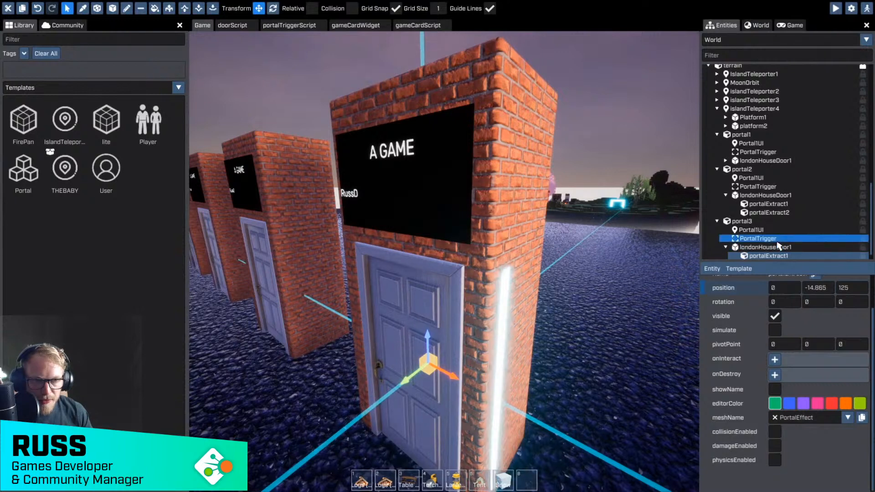
pyautogui.click(763, 248)
pyautogui.scroll(-3, 795, 401)
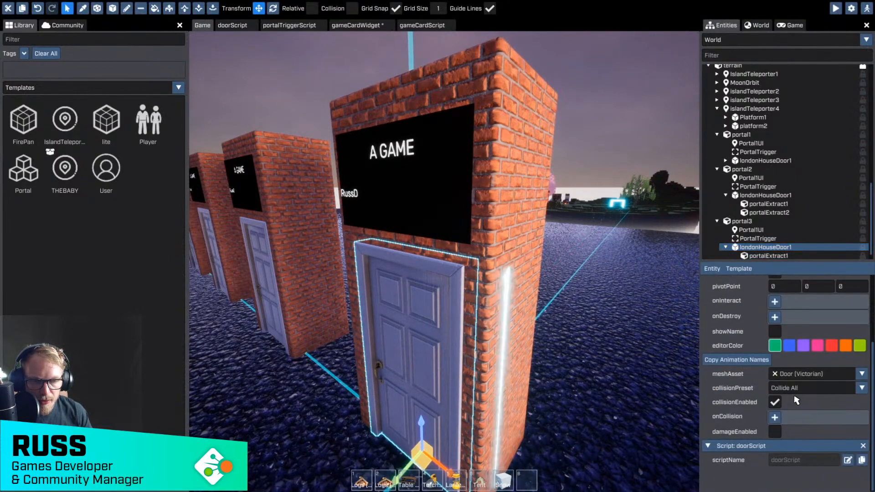
pyautogui.click(759, 230)
pyautogui.scroll(-3, 798, 388)
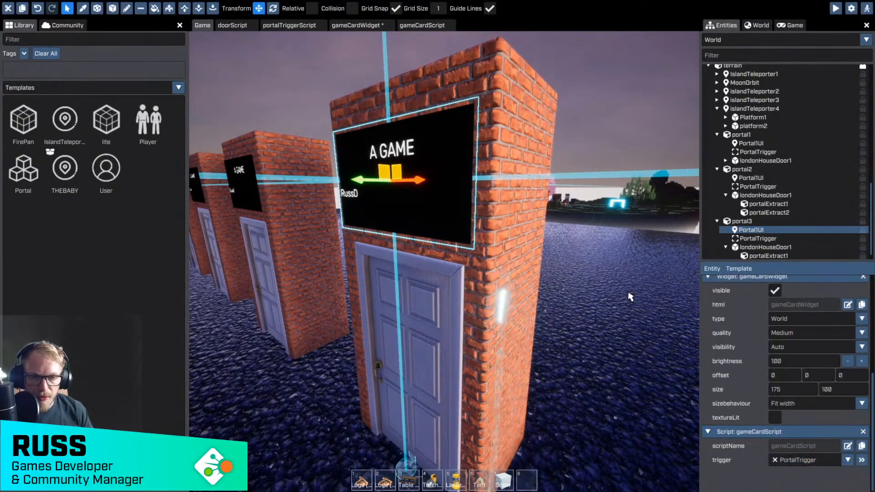
# Step: Save the work and switch from the advanced editor to the character view on the terrain
pyautogui.hotkey('ctrl', 's')
pyautogui.press('s')
pyautogui.moveTo(642, 230); pyautogui.dragTo(445, 255, button='right')
pyautogui.press('w')
pyautogui.press('w')
pyautogui.press('d')
pyautogui.press('F5')
pyautogui.press('F5')
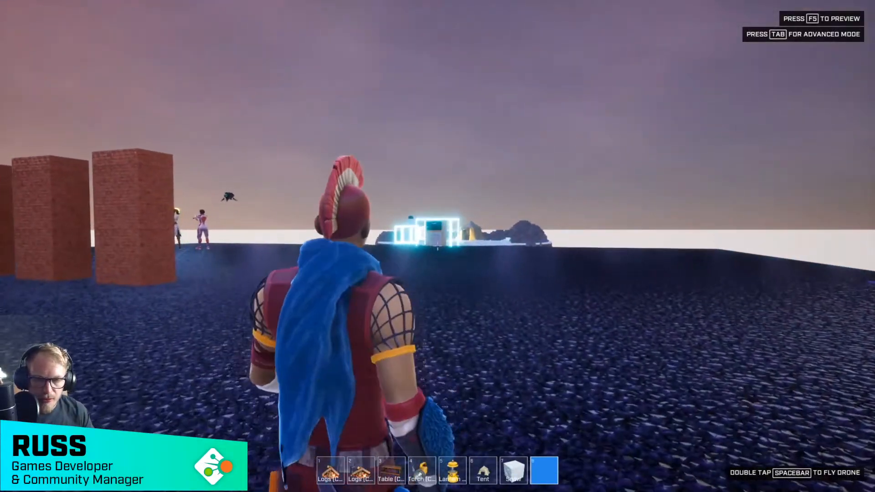
# Step: Walk the character around the terrain to examine the row of portals, the teleporters and the surrounding islands
pyautogui.press('1')
pyautogui.press('w')
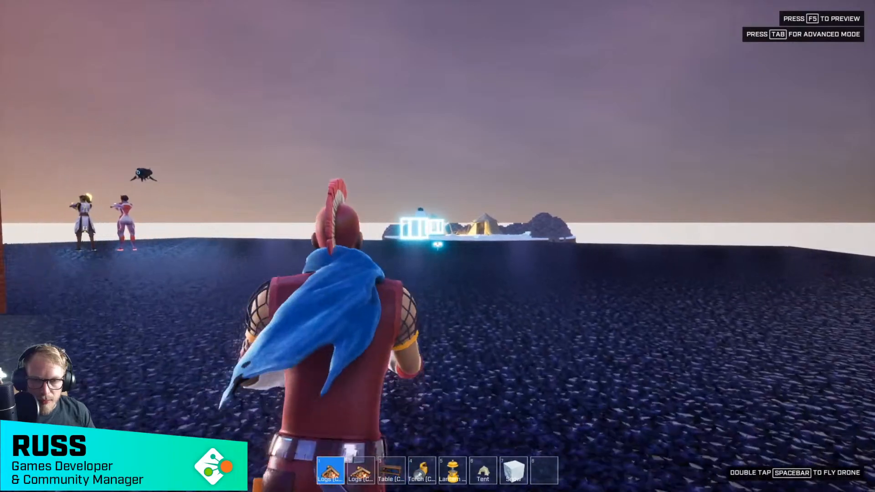
pyautogui.press('w')
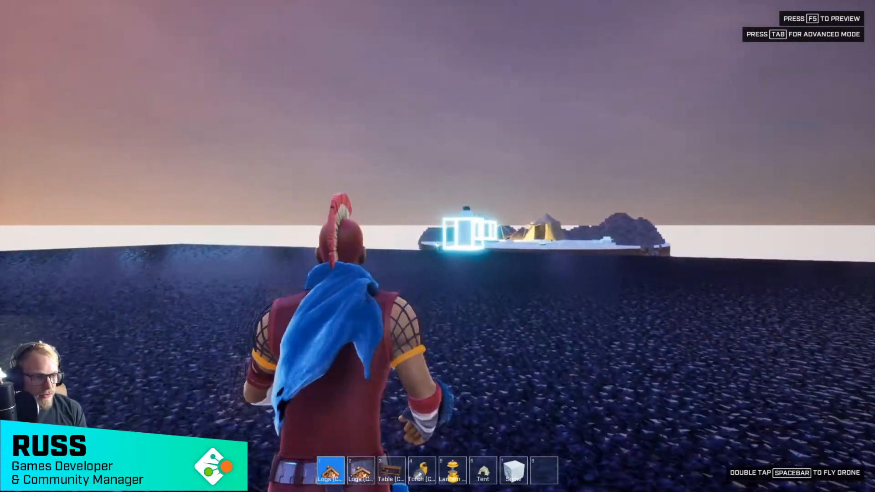
pyautogui.press('w')
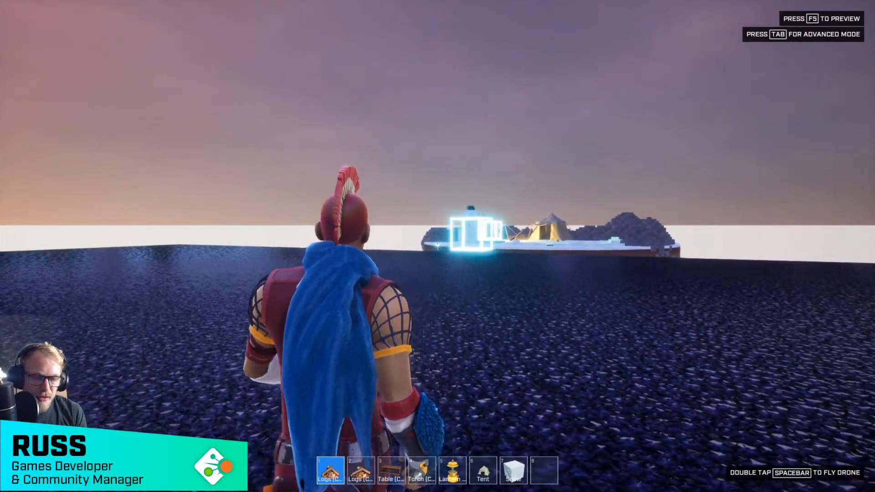
pyautogui.press('w')
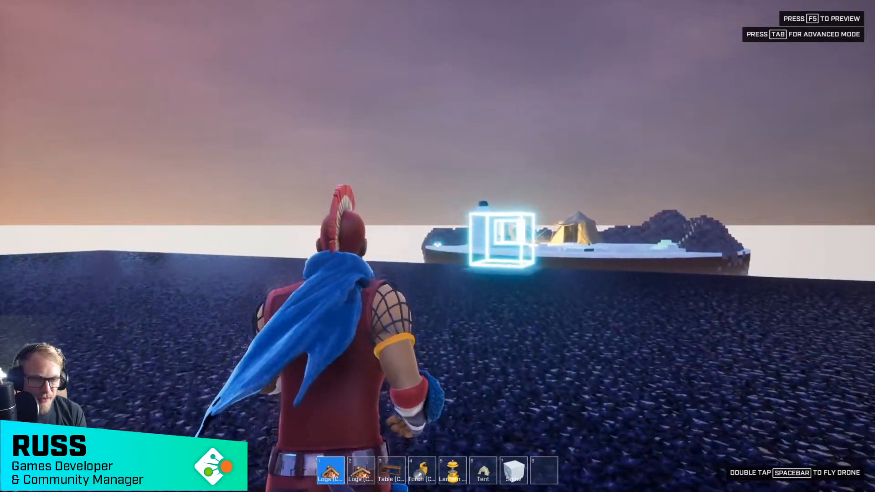
pyautogui.press('w')
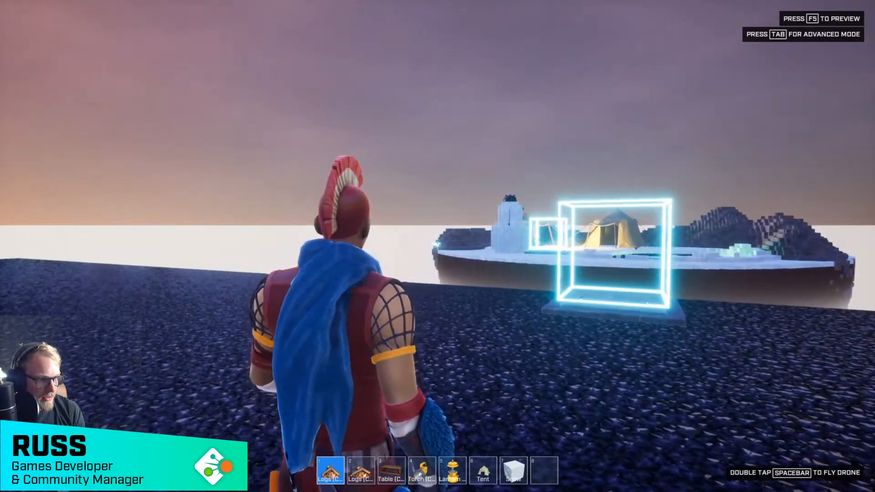
pyautogui.press('w')
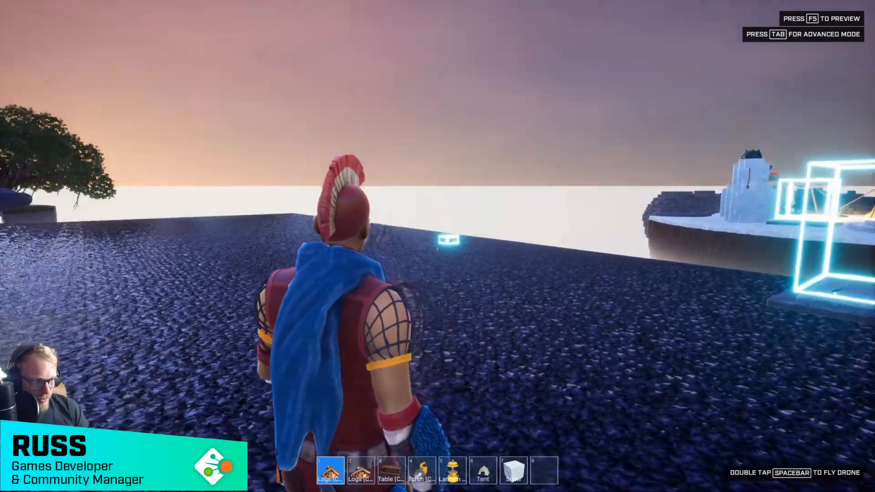
pyautogui.press('w')
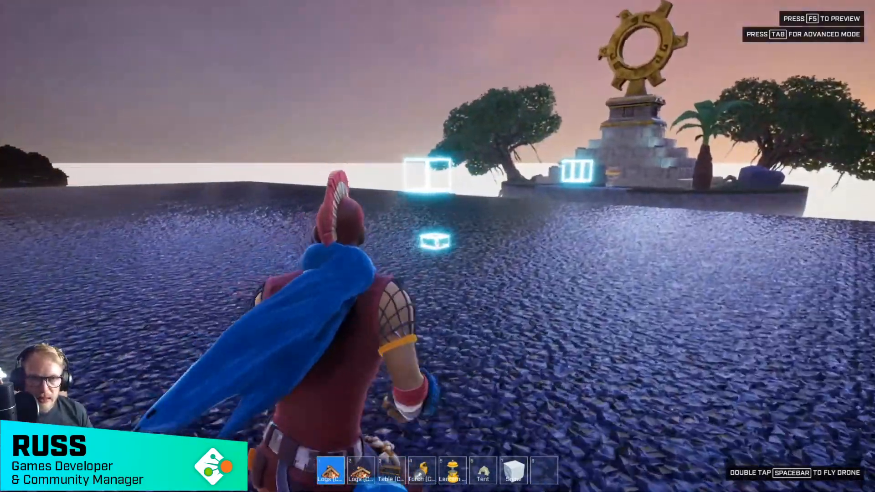
pyautogui.press('w')
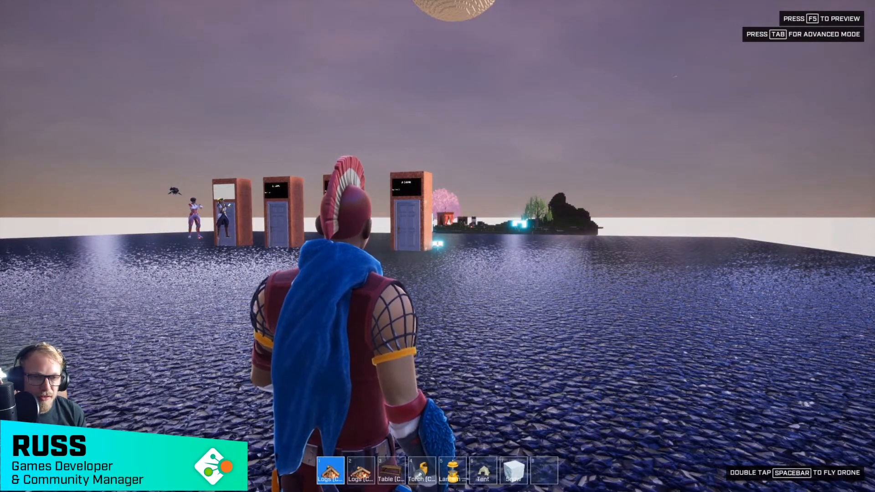
pyautogui.press('w')
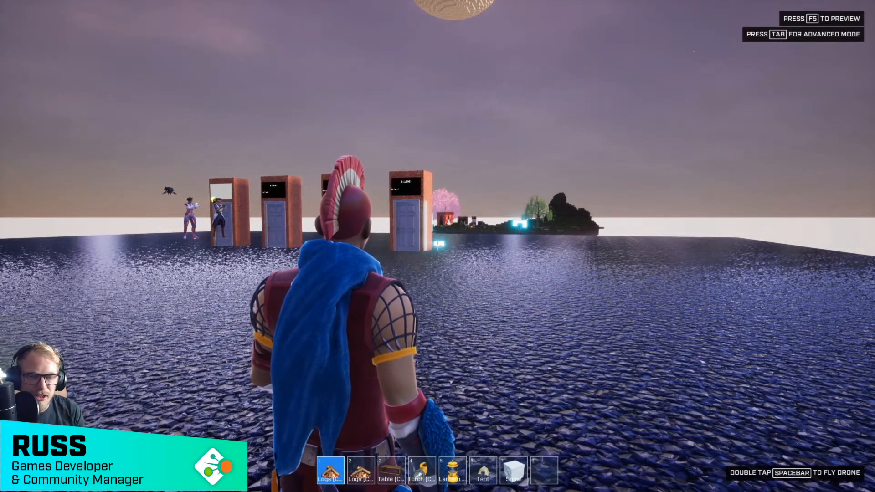
pyautogui.press('w')
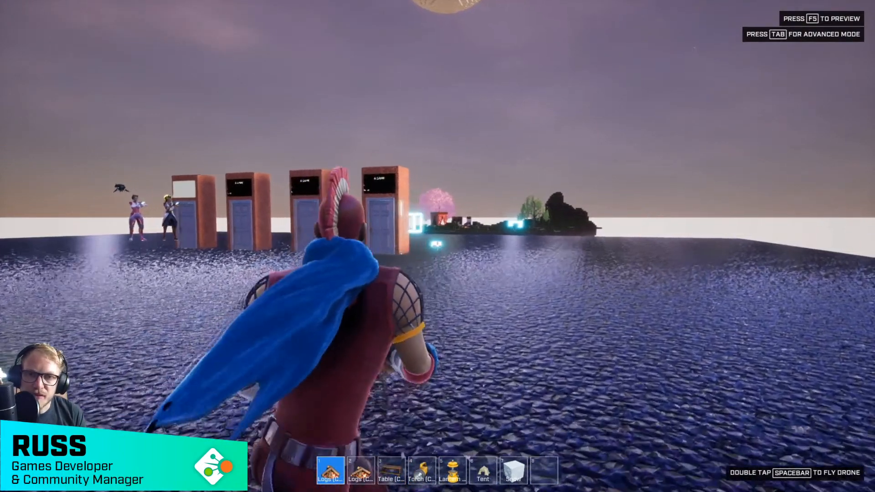
pyautogui.press('w')
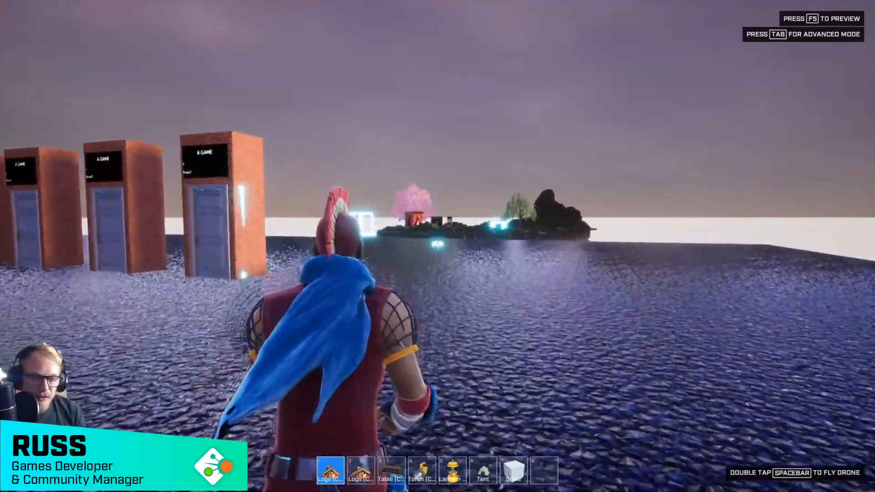
pyautogui.press('w')
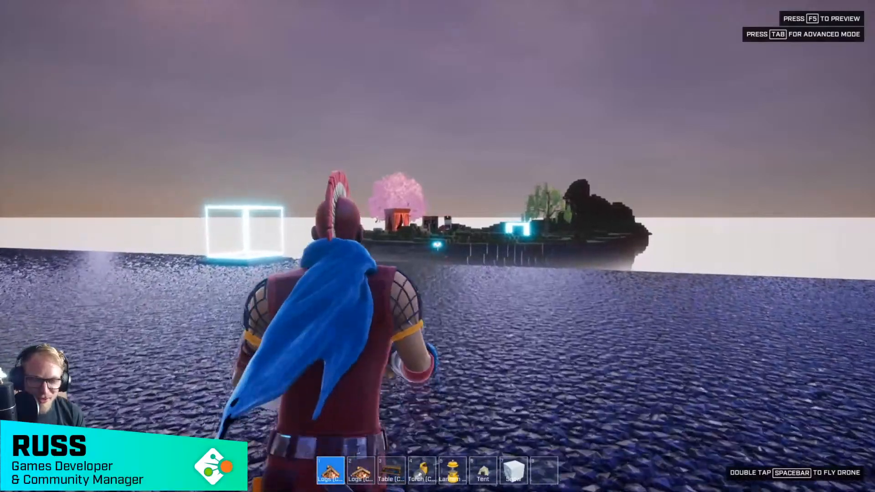
pyautogui.press('w')
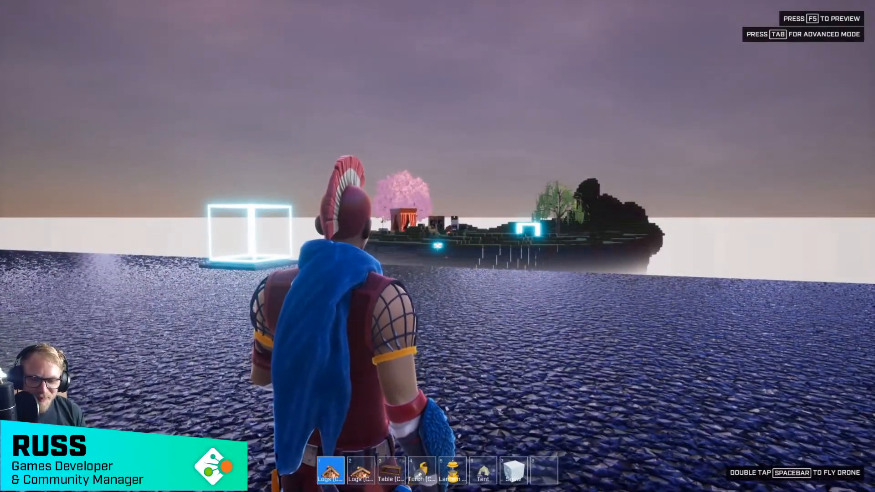
pyautogui.press('a')
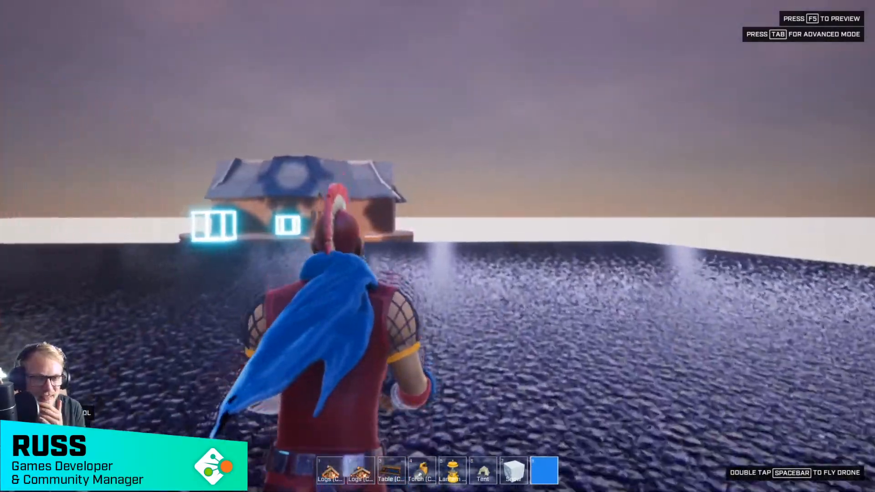
pyautogui.press('w')
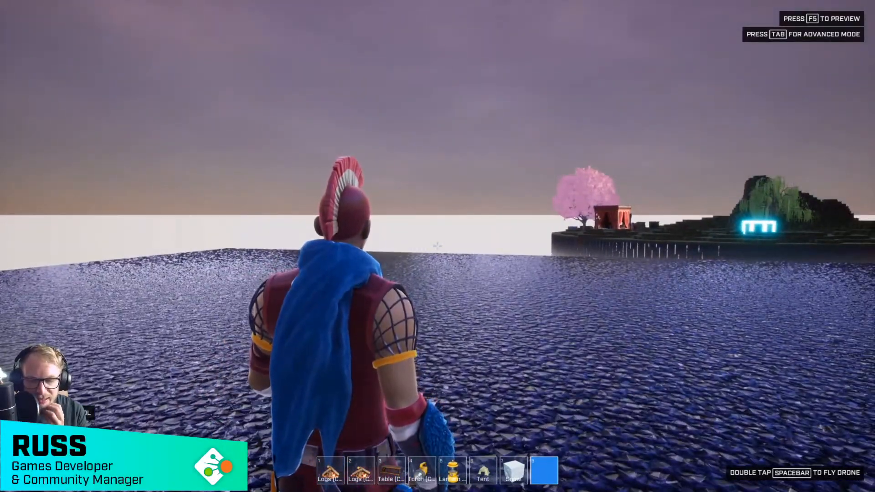
pyautogui.press('w')
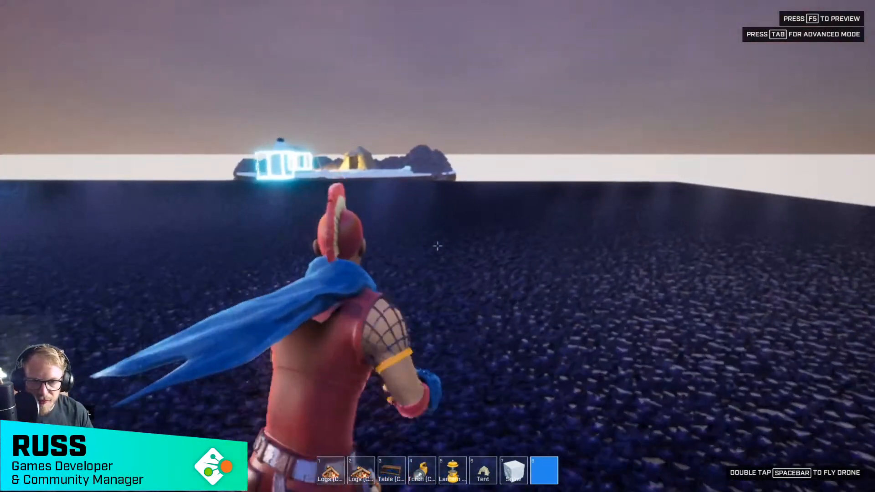
# Step: Return to the advanced editor and filter the library's meshes by "foot"
pyautogui.press('Tab')
pyautogui.moveTo(565, 297); pyautogui.dragTo(444, 254, button='right')
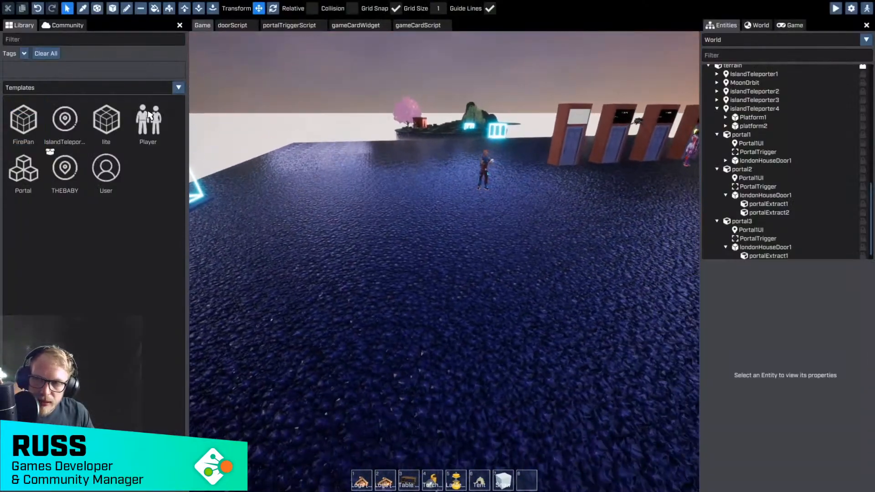
pyautogui.click(110, 89)
pyautogui.click(15, 100)
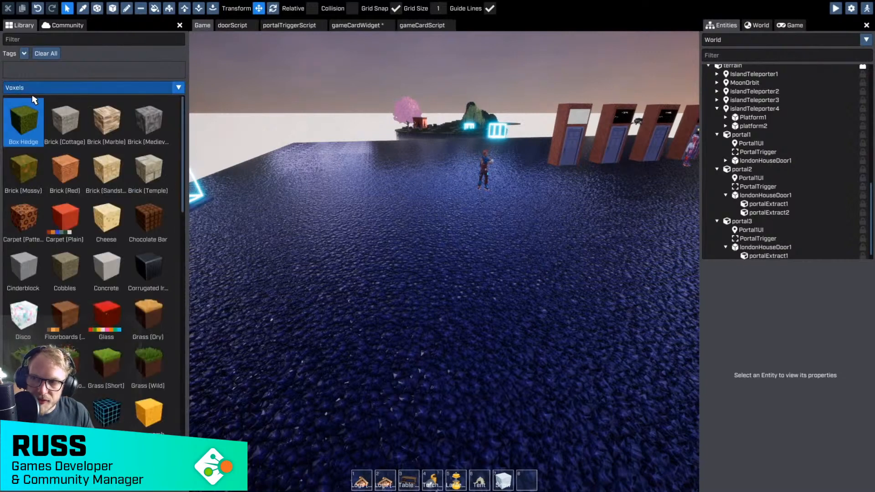
pyautogui.click(34, 87)
pyautogui.click(18, 109)
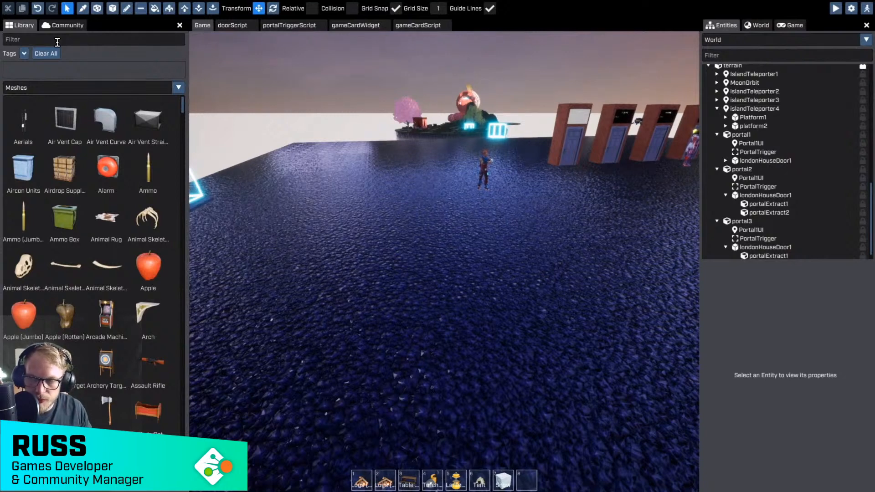
pyautogui.write('foot')
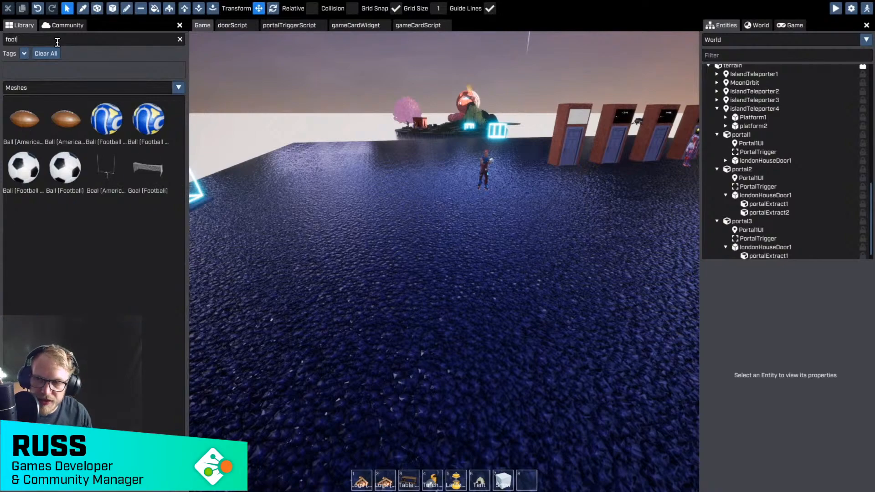
# Step: Place a Goal (Football) mesh on the open terrain at position -2100, 1400, 0 with a -90 rotation
pyautogui.click(148, 169)
pyautogui.moveTo(394, 294); pyautogui.dragTo(410, 283, button='right')
pyautogui.click(366, 273)
pyautogui.press('Escape')
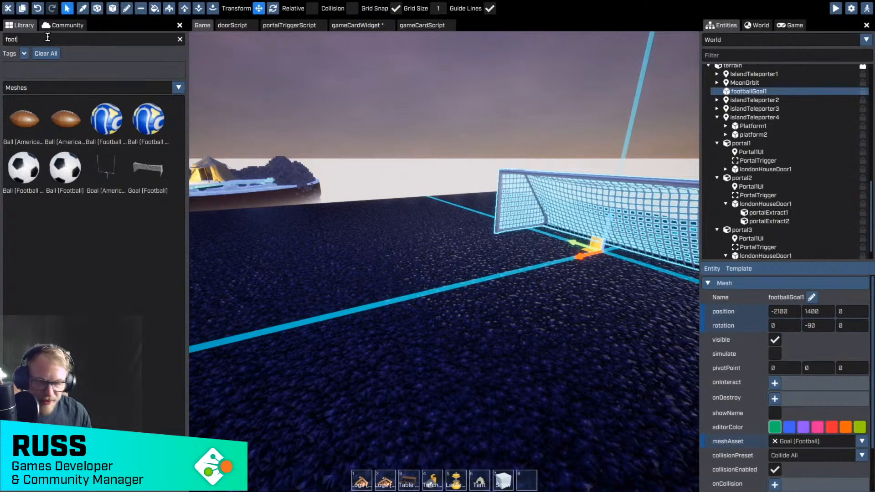
# Step: Search the library's meshes for "exer" and clear the filter
pyautogui.press('BackSpace')
pyautogui.press('BackSpace')
pyautogui.press('BackSpace')
pyautogui.press('BackSpace')
pyautogui.write('exe')
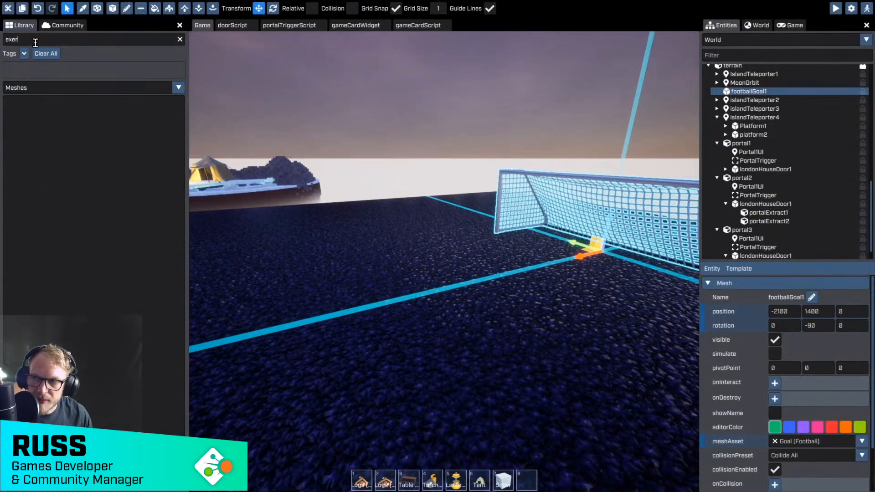
pyautogui.write('r')
pyautogui.press('BackSpace')
pyautogui.press('BackSpace')
pyautogui.press('BackSpace')
pyautogui.press('BackSpace')
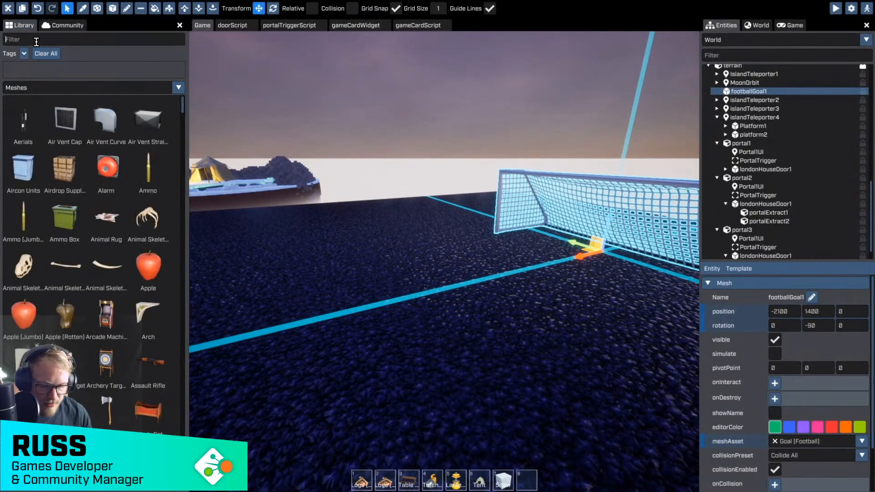
# Step: Try filtering the library's meshes by "exe" and clear the filter
pyautogui.write('ex')
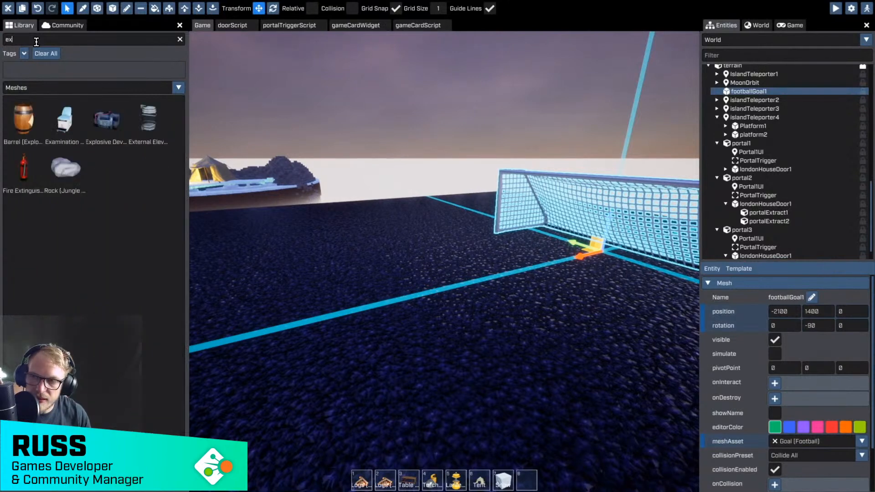
pyautogui.write('e')
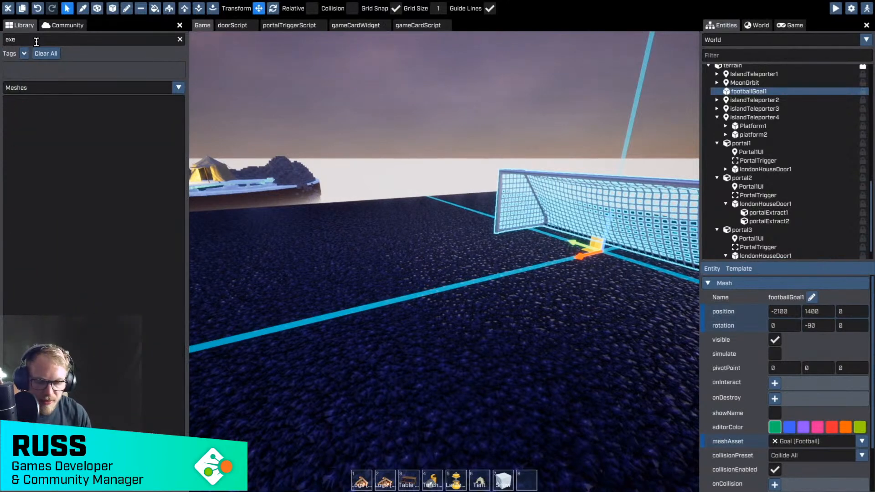
pyautogui.press('BackSpace')
pyautogui.press('BackSpace')
pyautogui.press('BackSpace')
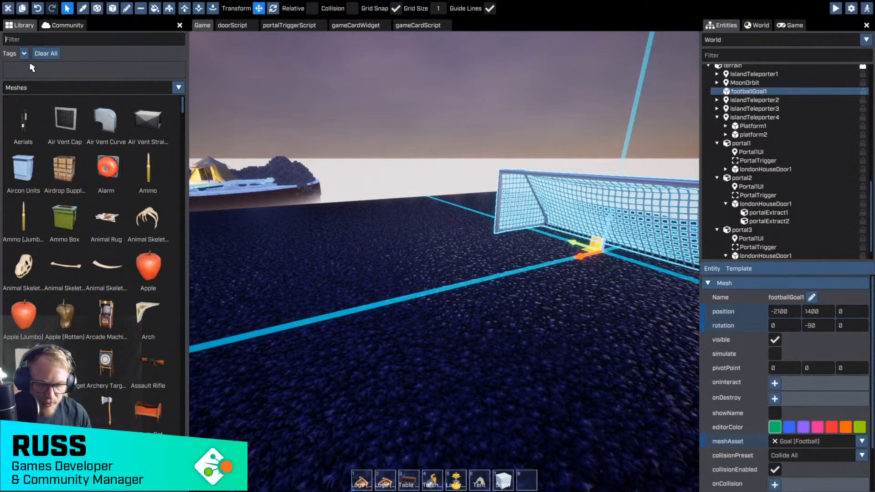
pyautogui.write('b')
pyautogui.press('BackSpace')
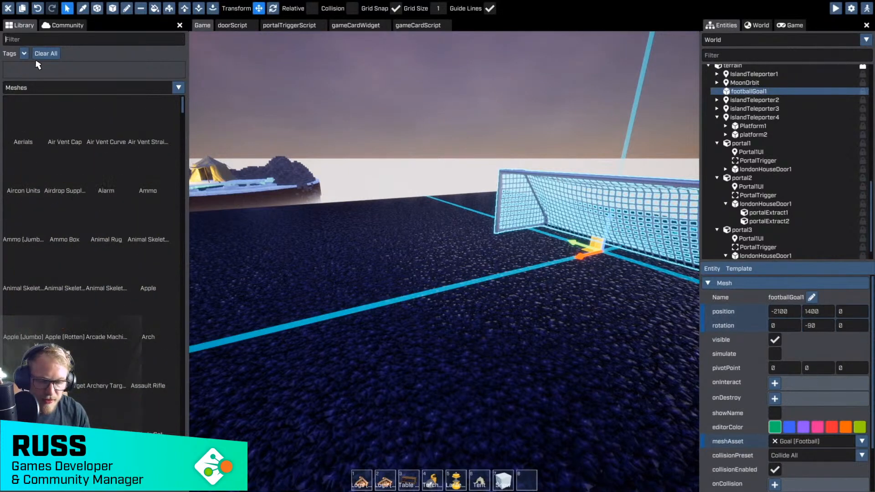
# Step: Filter the library's meshes by "fit", place a Ball (Sports Fitness) in front of the football goal and name it FitnessBall
pyautogui.write('fit')
pyautogui.moveTo(133, 174); pyautogui.dragTo(368, 104)
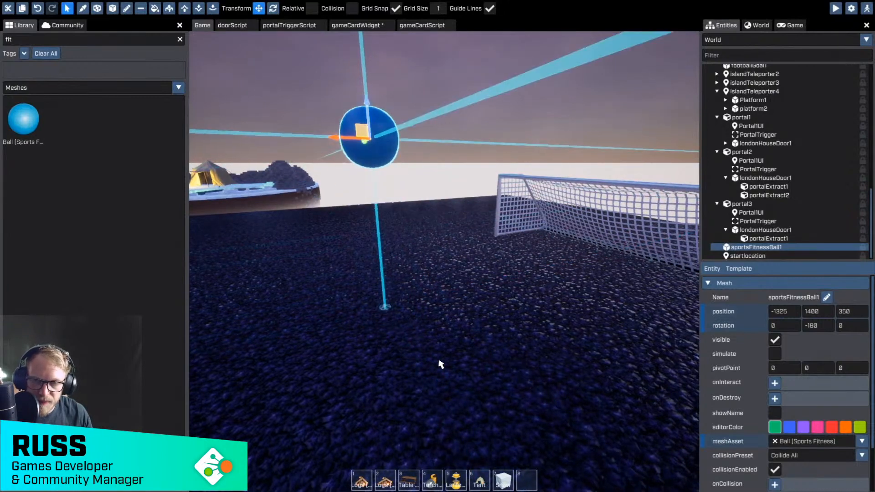
pyautogui.moveTo(439, 364); pyautogui.dragTo(445, 249, button='right')
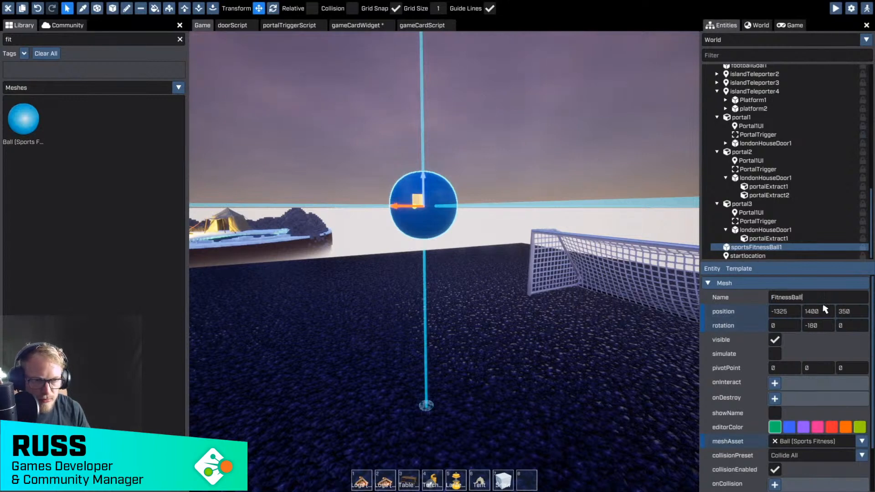
pyautogui.press('Return')
# Step: Lower the FitnessBall close to the ground, to a height of 75, and enable its physics
pyautogui.press('w')
pyautogui.moveTo(584, 340); pyautogui.dragTo(531, 292, button='right')
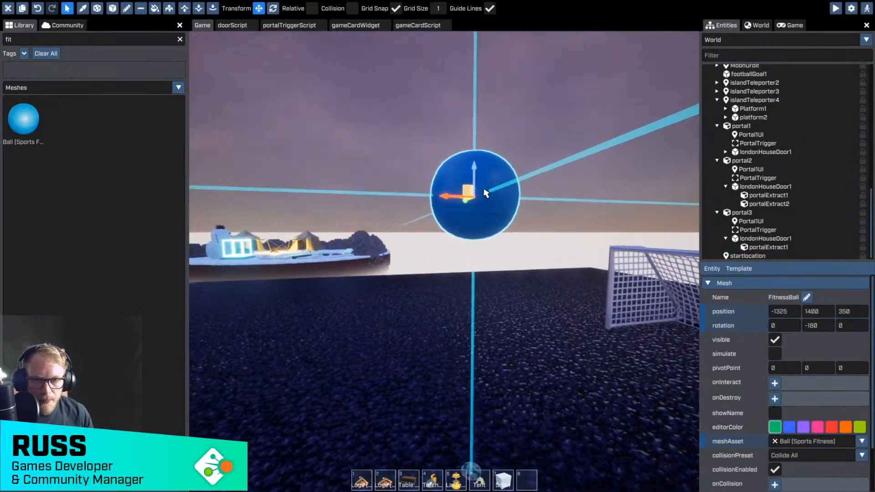
pyautogui.moveTo(474, 175); pyautogui.dragTo(489, 263)
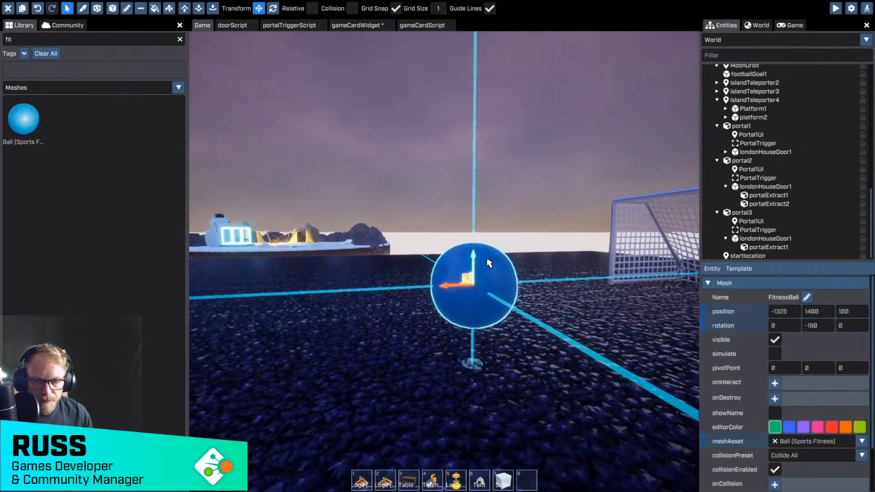
pyautogui.scroll(-3, 807, 438)
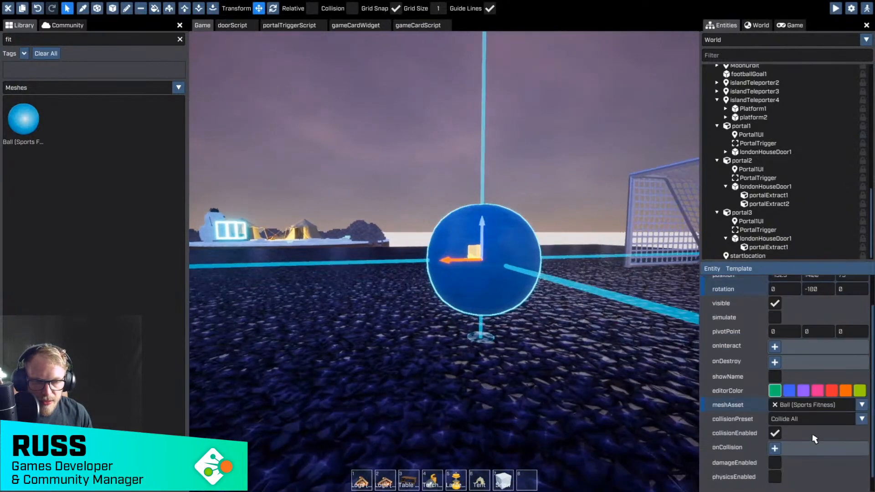
pyautogui.click(775, 416)
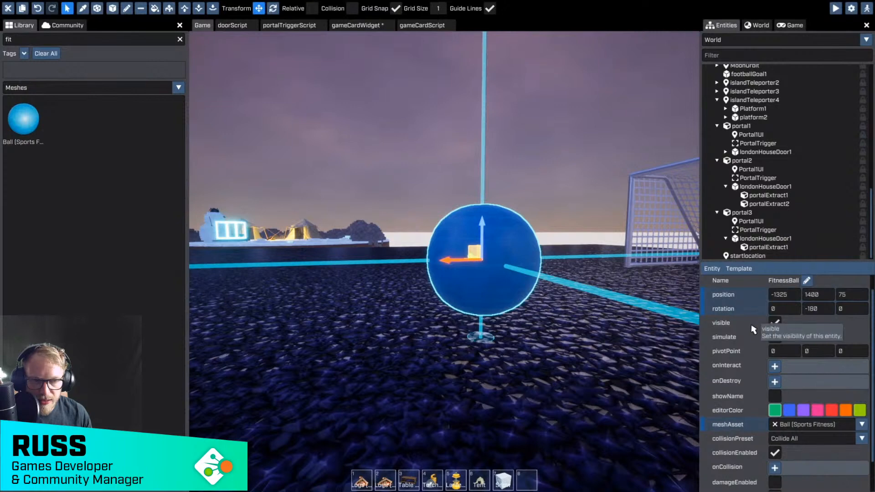
pyautogui.scroll(-3, 775, 437)
pyautogui.click(775, 460)
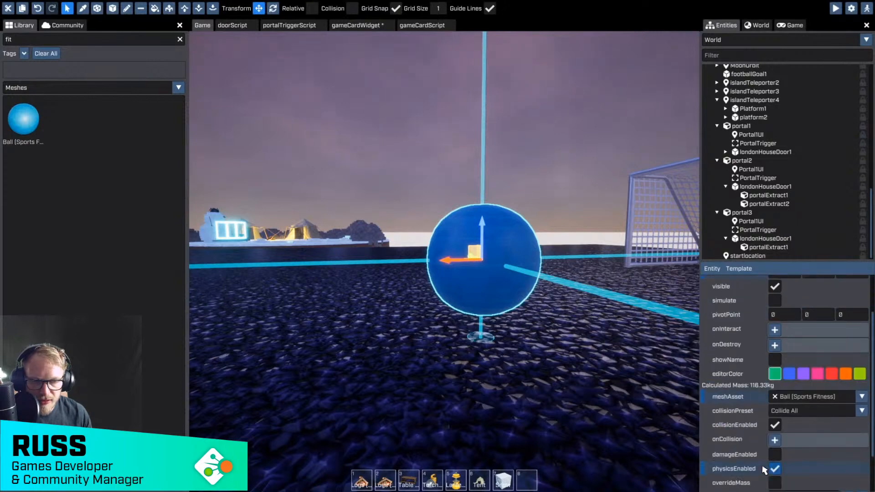
pyautogui.scroll(-3, 736, 460)
# Step: Try turning on simulation for the FitnessBall
pyautogui.moveTo(345, 253); pyautogui.dragTo(345, 253, button='right')
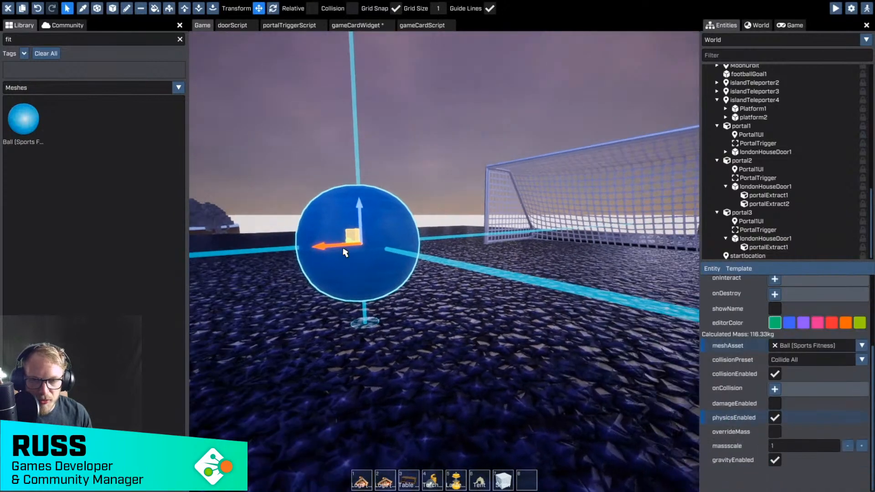
pyautogui.press('a')
pyautogui.moveTo(339, 285); pyautogui.dragTo(456, 258, button='right')
pyautogui.press('s')
pyautogui.scroll(5, 777, 329)
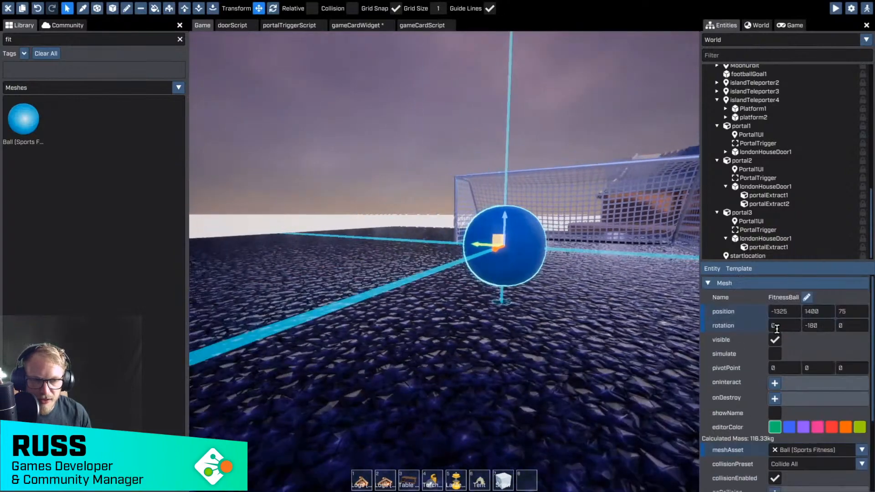
pyautogui.click(776, 354)
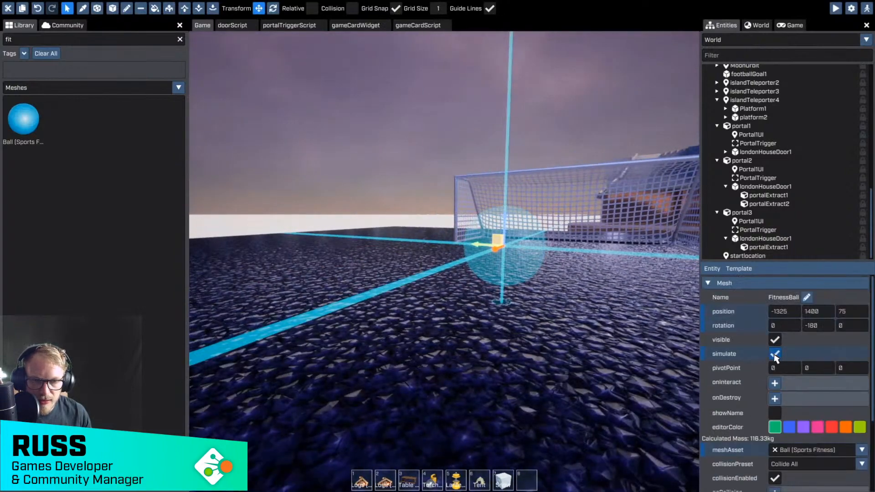
# Step: Raise the FitnessBall to a height of 100 with simulation off and save the game
pyautogui.moveTo(559, 346); pyautogui.dragTo(615, 296, button='right')
pyautogui.press('d')
pyautogui.moveTo(663, 273); pyautogui.dragTo(663, 234)
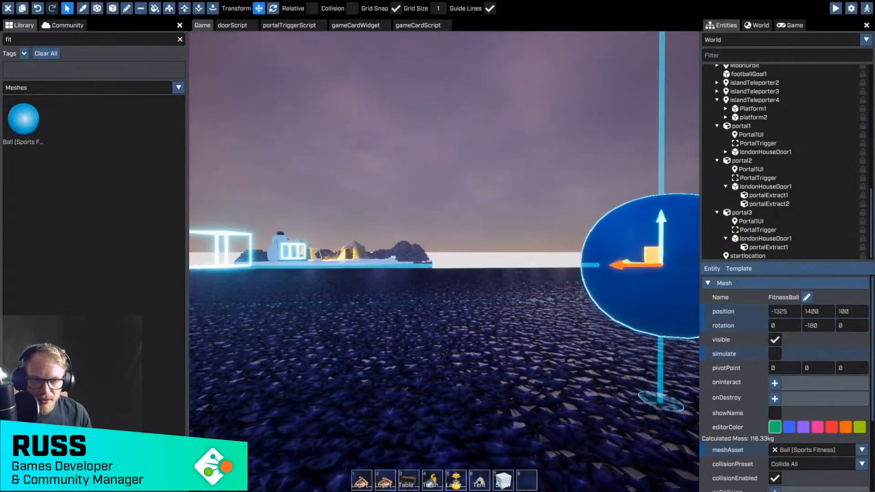
pyautogui.press('d')
pyautogui.press('s')
pyautogui.moveTo(488, 280); pyautogui.dragTo(228, 310, button='right')
pyautogui.press('d')
pyautogui.press('a')
pyautogui.moveTo(444, 254); pyautogui.dragTo(593, 255, button='right')
pyautogui.moveTo(468, 289); pyautogui.dragTo(478, 293, button='right')
pyautogui.moveTo(444, 255); pyautogui.dragTo(681, 184, button='right')
pyautogui.press('d')
pyautogui.press('w')
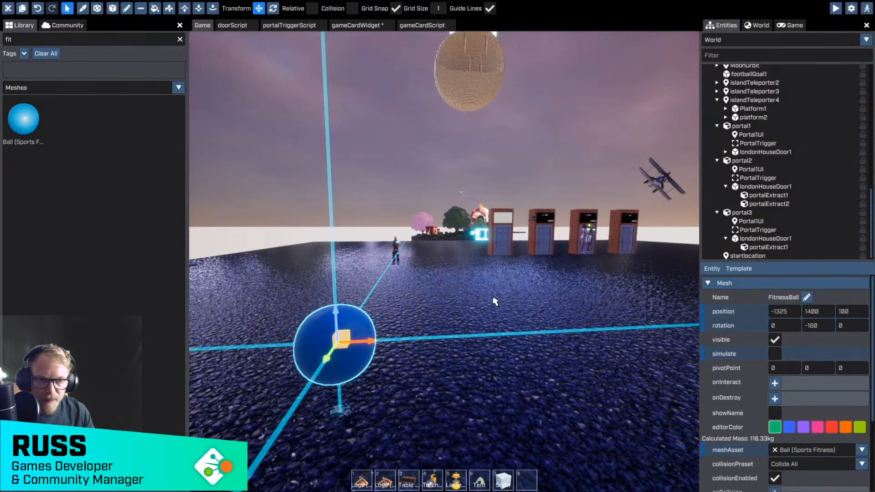
pyautogui.hotkey('ctrl', 's')
# Step: Fly the camera around the terrain to examine the surrounding islands
pyautogui.moveTo(493, 298); pyautogui.dragTo(684, 276, button='right')
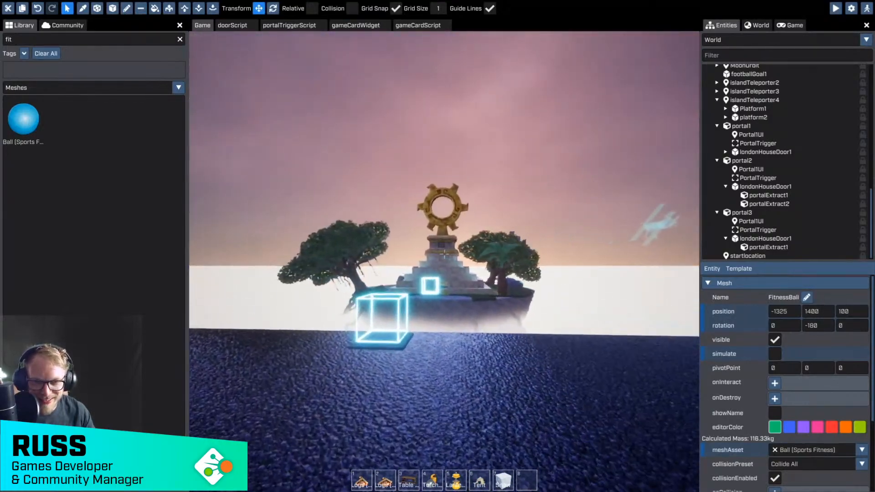
pyautogui.press('w')
pyautogui.moveTo(445, 254); pyautogui.dragTo(291, 248, button='right')
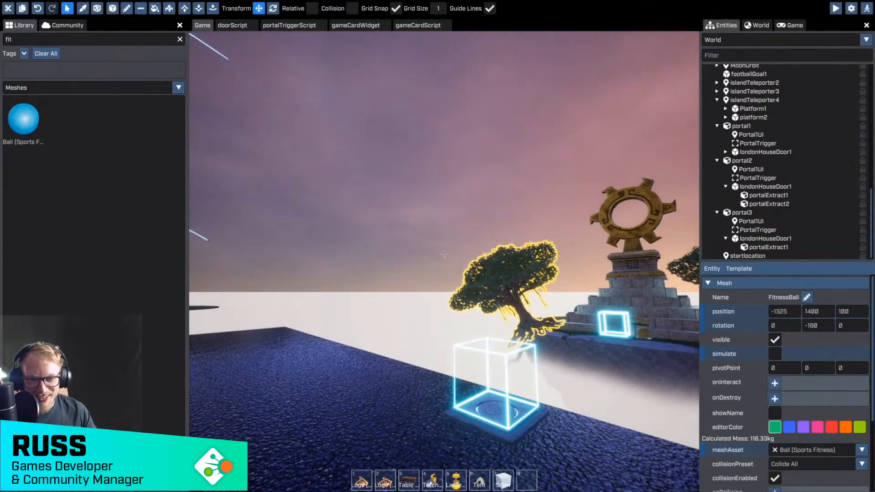
pyautogui.moveTo(444, 254); pyautogui.dragTo(360, 201, button='right')
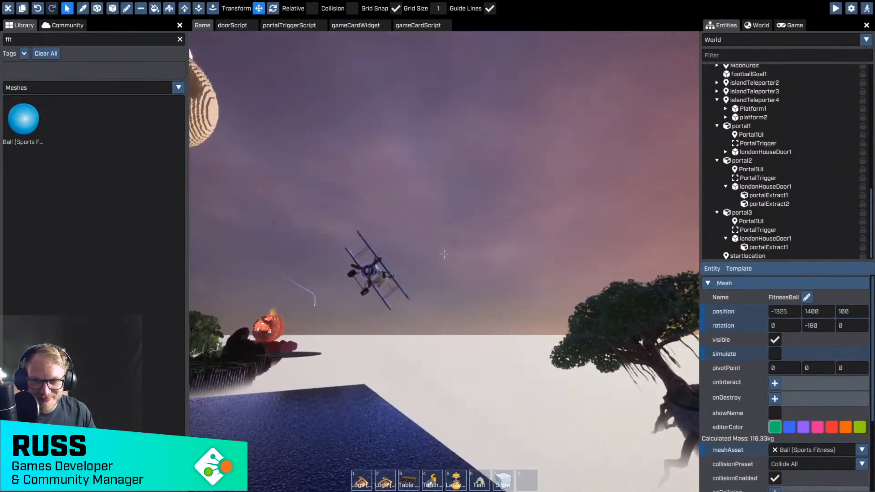
pyautogui.moveTo(445, 254); pyautogui.dragTo(547, 292, button='right')
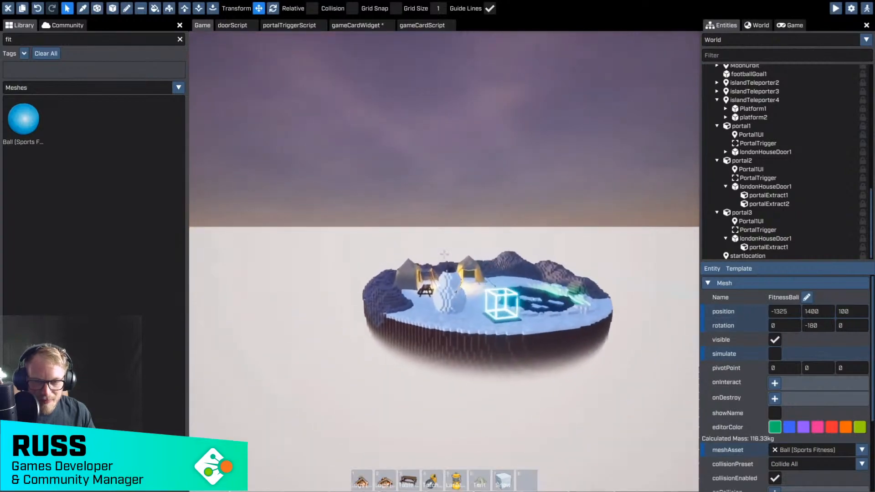
pyautogui.moveTo(445, 255); pyautogui.dragTo(602, 246, button='right')
# Step: Move along the row of portals to examine the game card above each door
pyautogui.press('w')
pyautogui.press('w')
pyautogui.moveTo(445, 254); pyautogui.dragTo(374, 257, button='right')
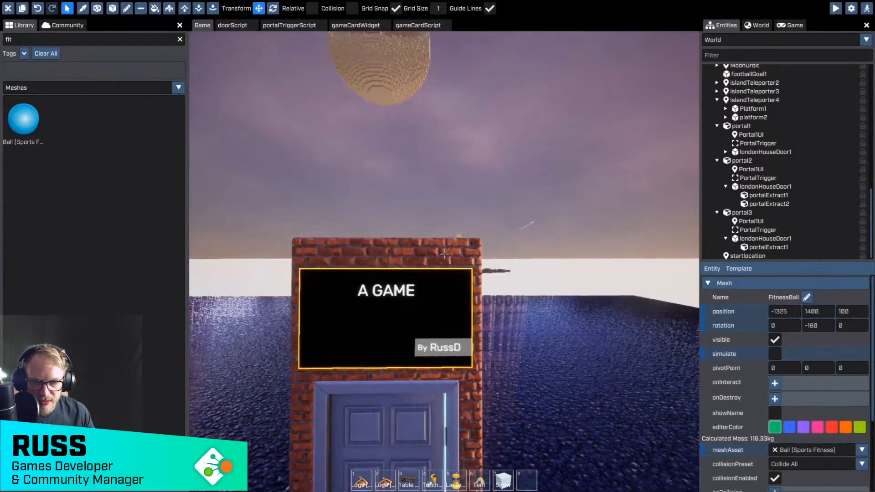
pyautogui.moveTo(444, 255); pyautogui.dragTo(506, 254, button='right')
pyautogui.press('s')
pyautogui.press('a')
pyautogui.press('a')
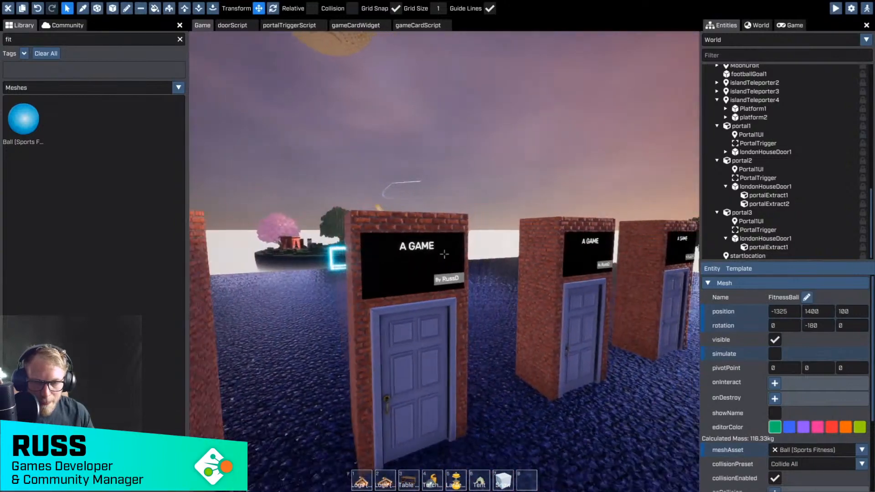
pyautogui.moveTo(444, 254); pyautogui.dragTo(410, 249, button='right')
pyautogui.press('s')
pyautogui.press('a')
# Step: Compare the gameCardWidget brightness settings of the portals in the row
pyautogui.click(273, 269)
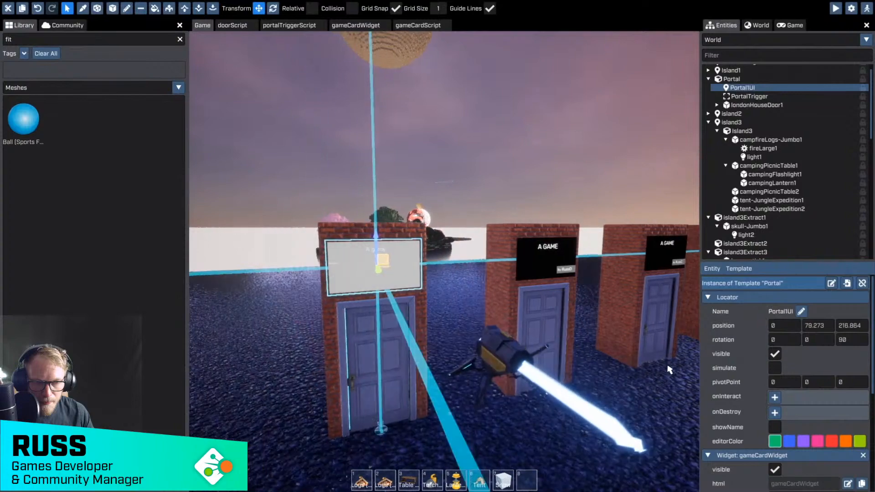
pyautogui.scroll(-2, 819, 417)
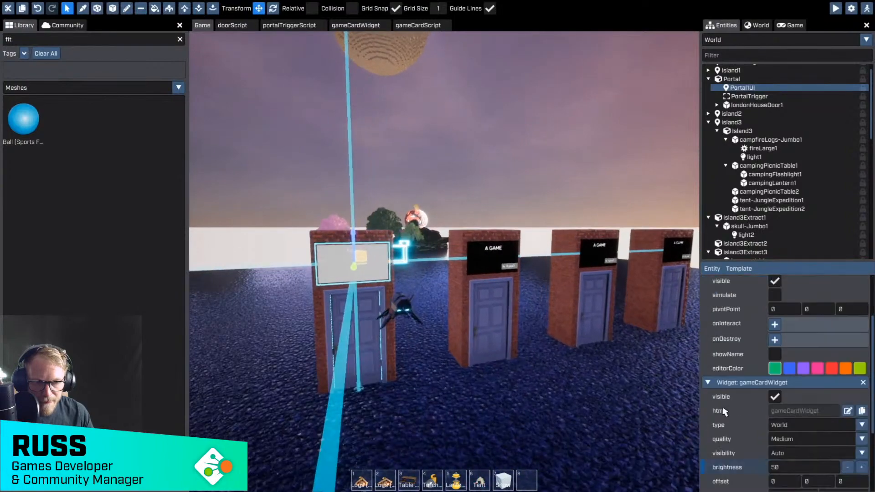
pyautogui.press('d')
pyautogui.press('w')
pyautogui.click(412, 259)
pyautogui.press('d')
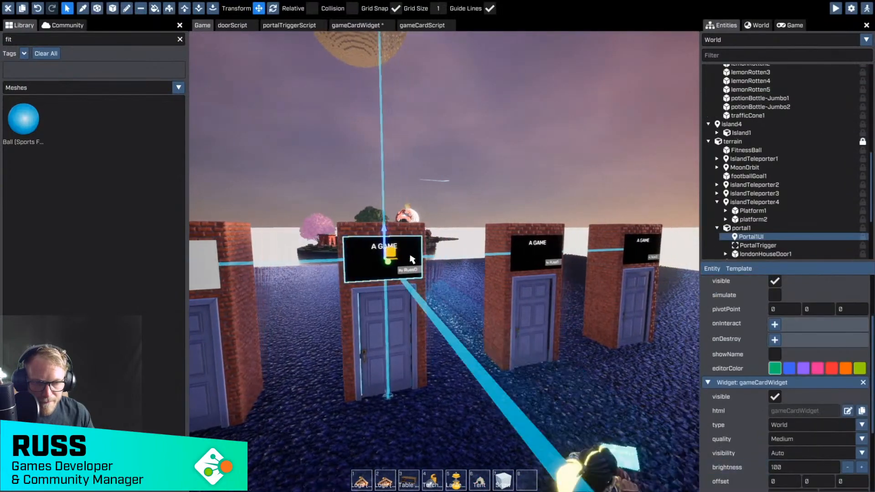
pyautogui.click(469, 258)
pyautogui.press('d')
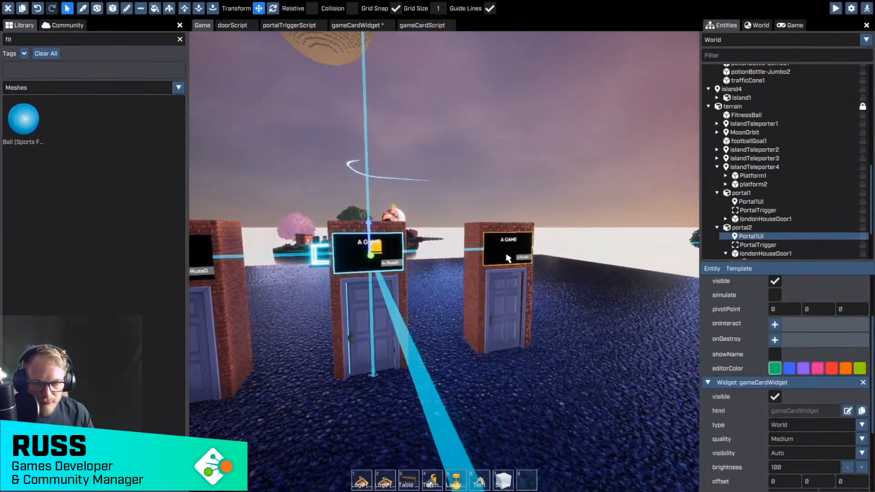
# Step: Set the gameCardWidget brightness of the first portal, the one with the washed-out white card, to 100
pyautogui.press('a')
pyautogui.click(430, 274)
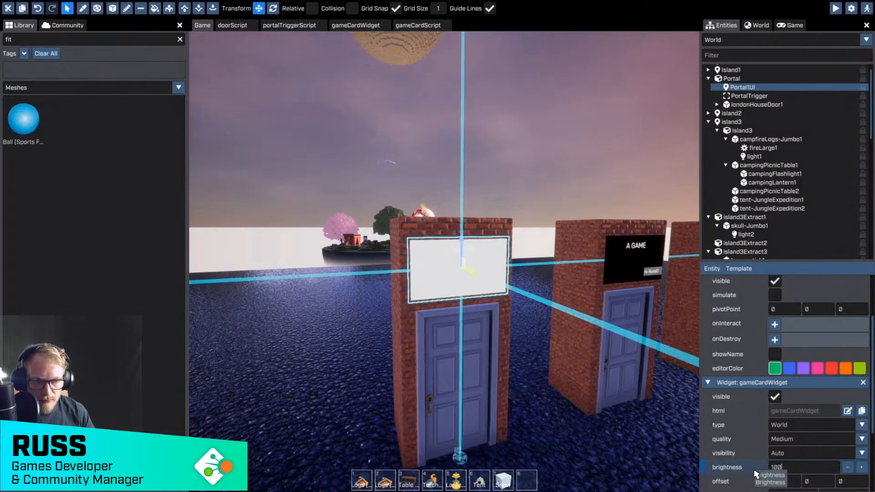
pyautogui.press('d')
pyautogui.press('w')
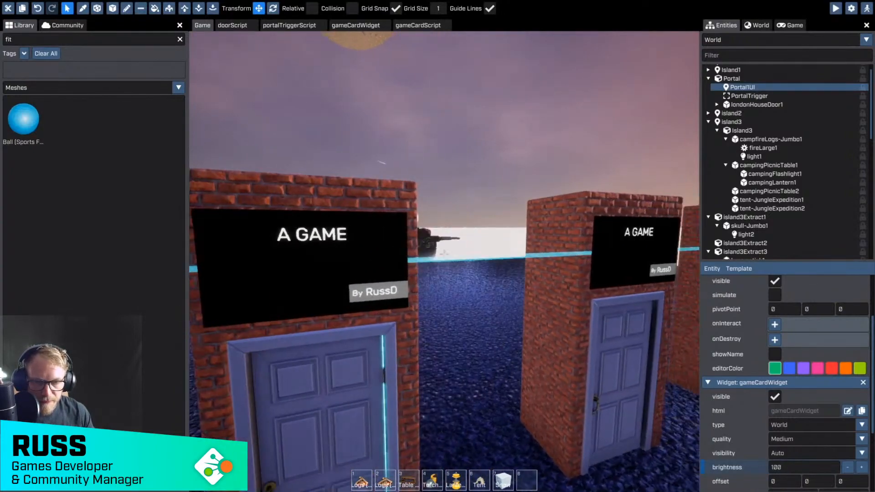
pyautogui.moveTo(508, 326)
pyautogui.mouseDown(button='right')
pyautogui.moveTo(444, 255)
pyautogui.moveTo(500, 341)
pyautogui.mouseUp(button='right')
pyautogui.press('s')
# Step: Play the game and walk along the portals to examine the populated game cards and open doors
pyautogui.click(836, 9)
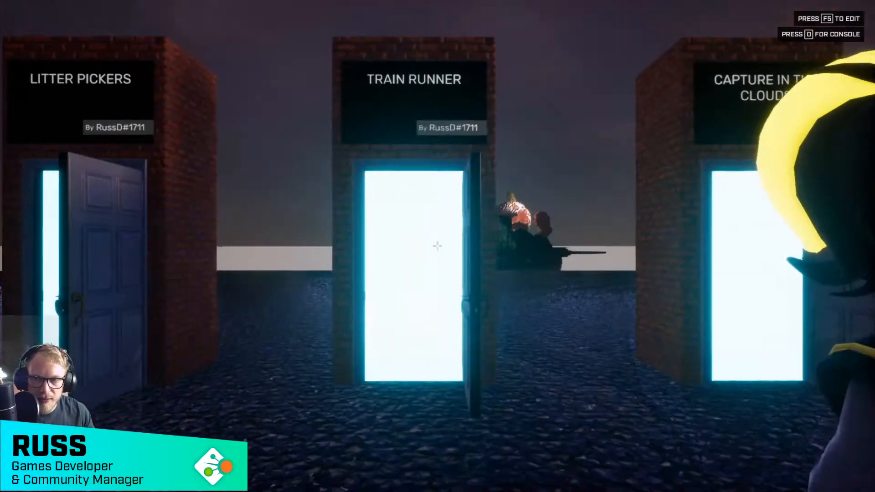
pyautogui.press('a')
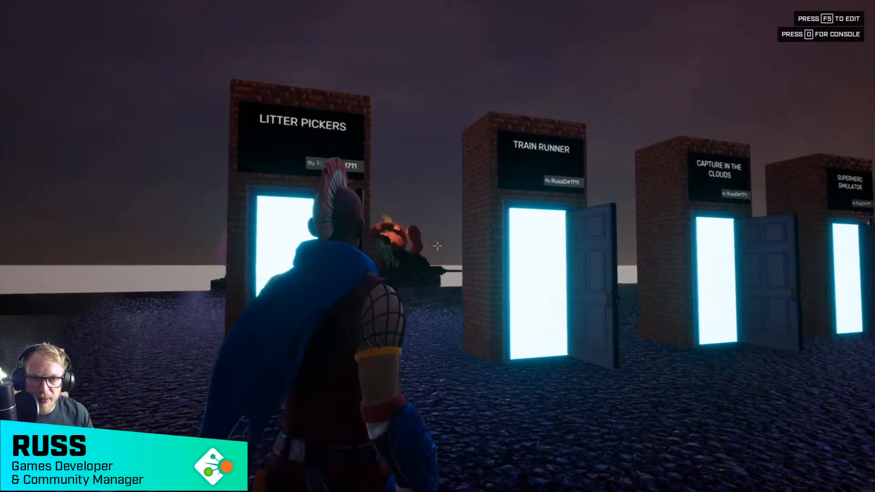
pyautogui.press('w')
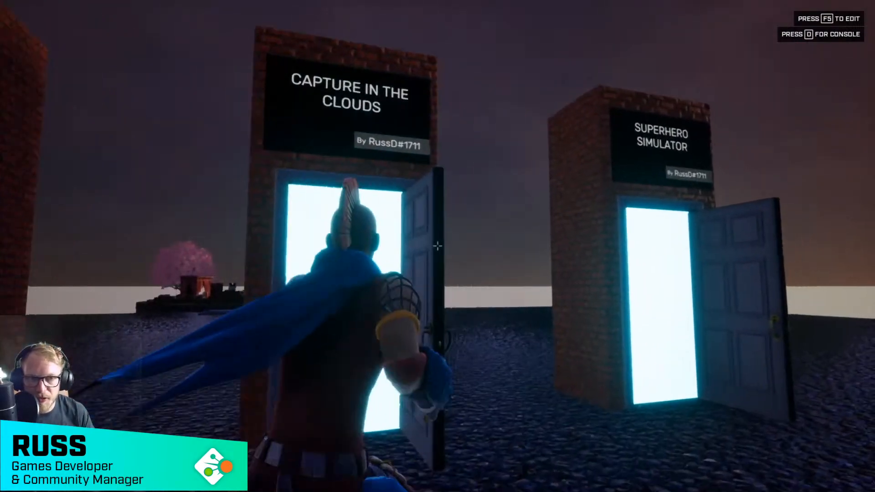
pyautogui.press('s')
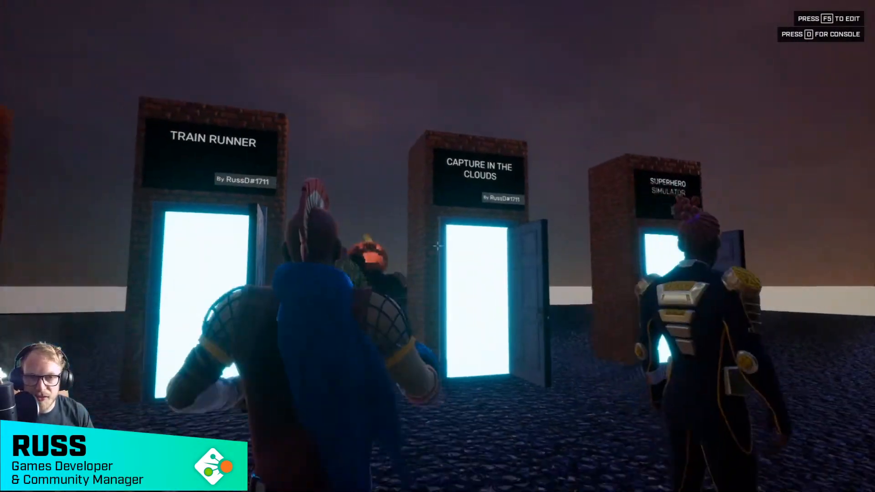
pyautogui.press('s')
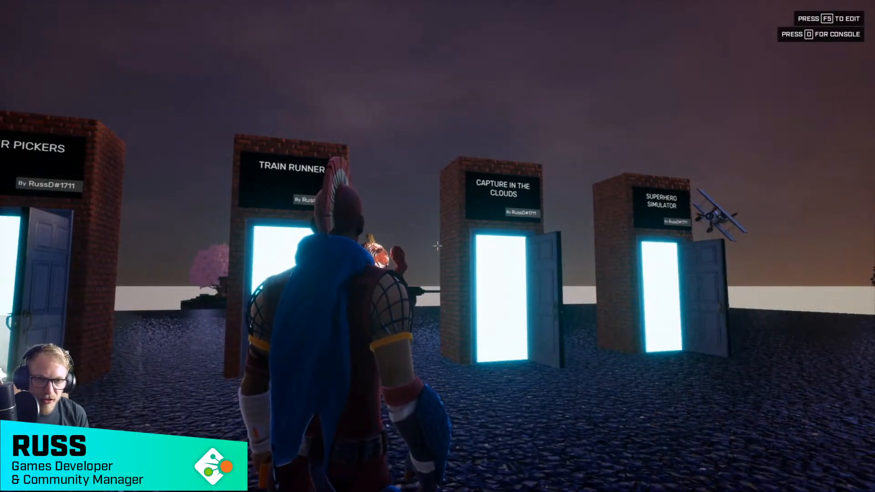
pyautogui.press('a')
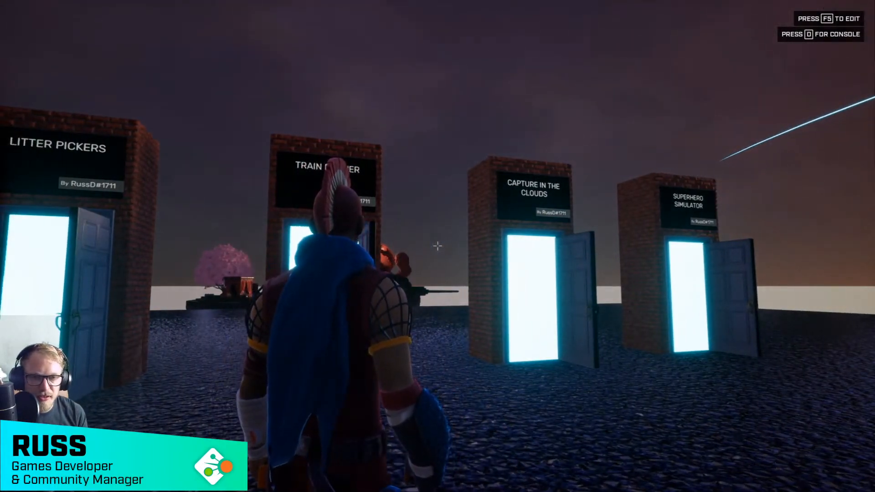
pyautogui.press('a')
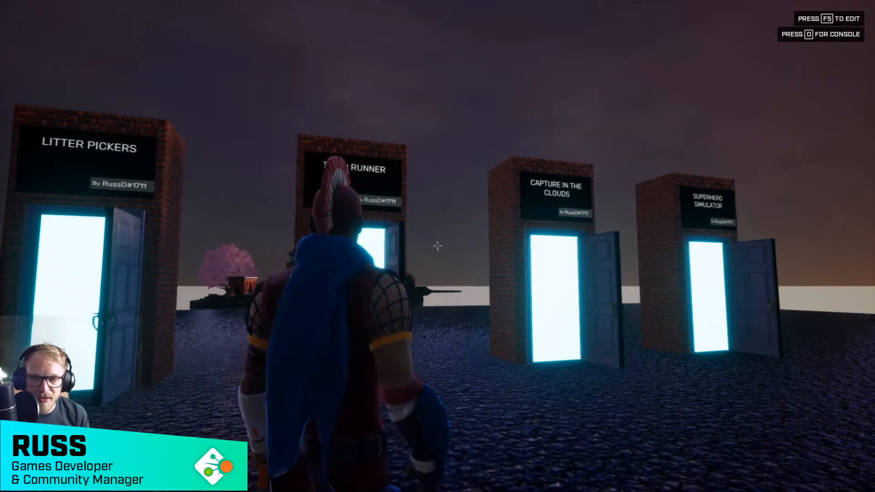
# Step: Compare the game cards and glowing doorways of the four portals from different distances in the running game
pyautogui.press('w')
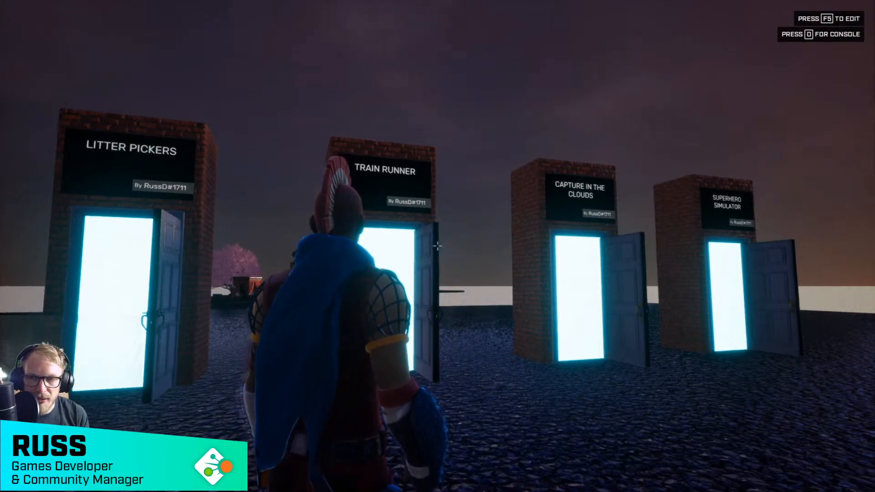
pyautogui.press('d')
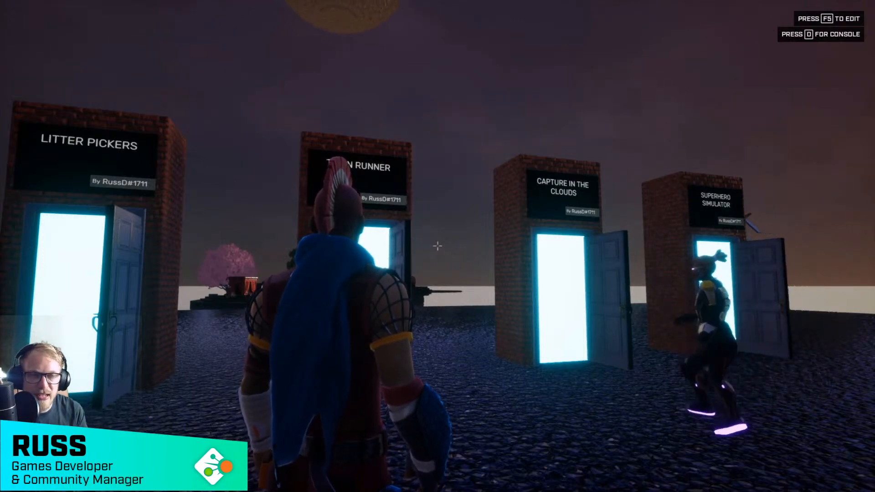
pyautogui.press('a')
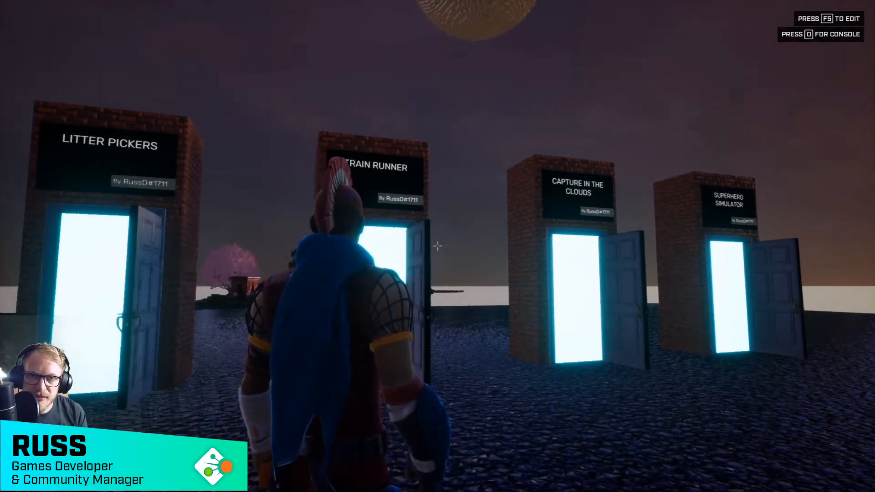
pyautogui.press('s')
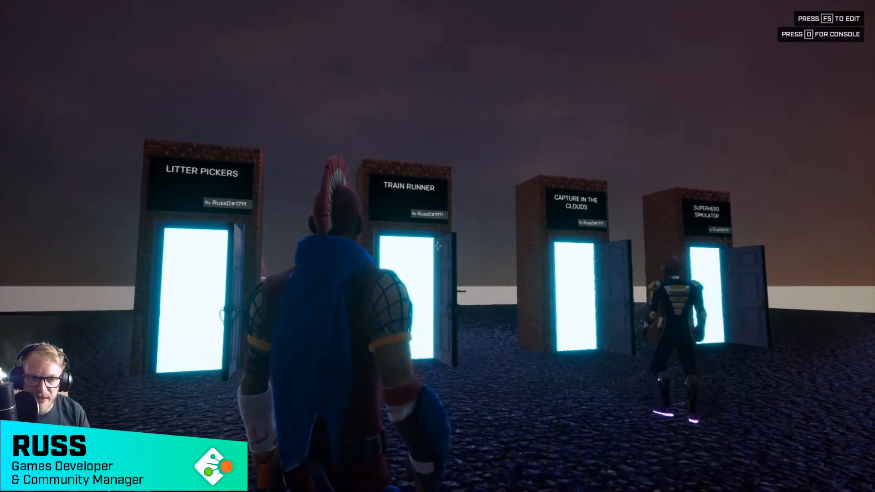
pyautogui.press('d')
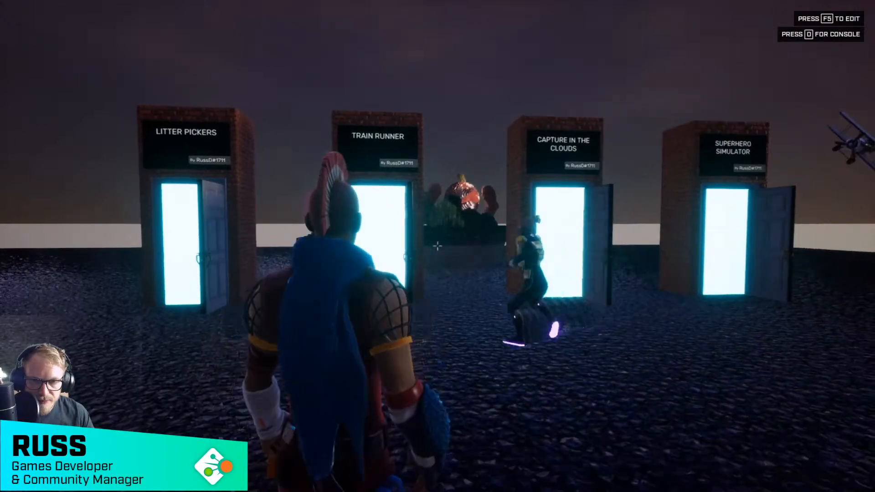
pyautogui.press('w')
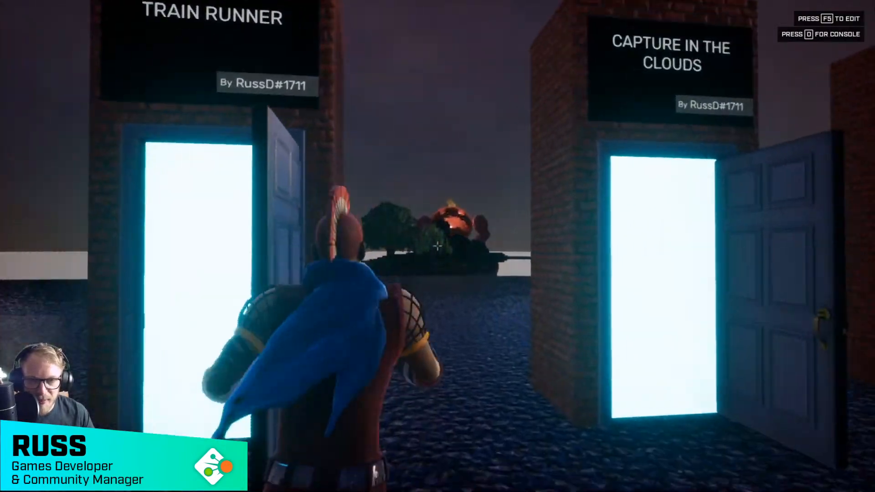
# Step: Test the teleporter to the tree-covered island and jump off the edge of the terrain
pyautogui.press('w')
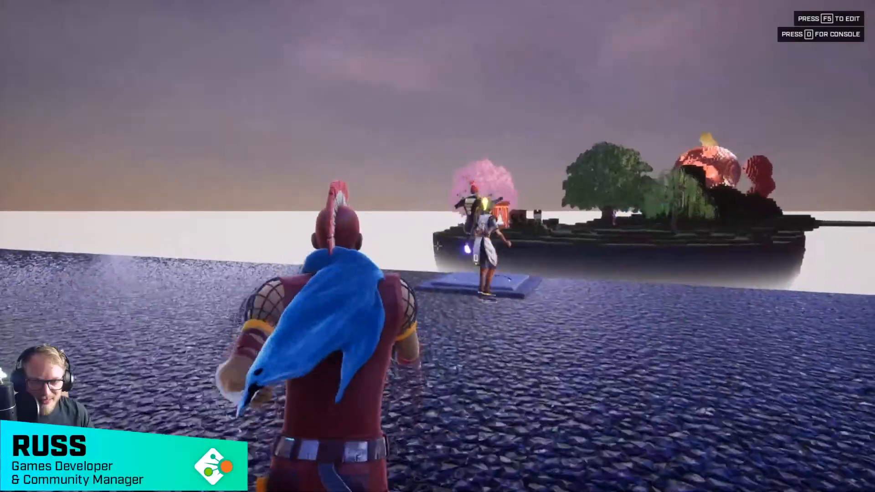
pyautogui.press('w')
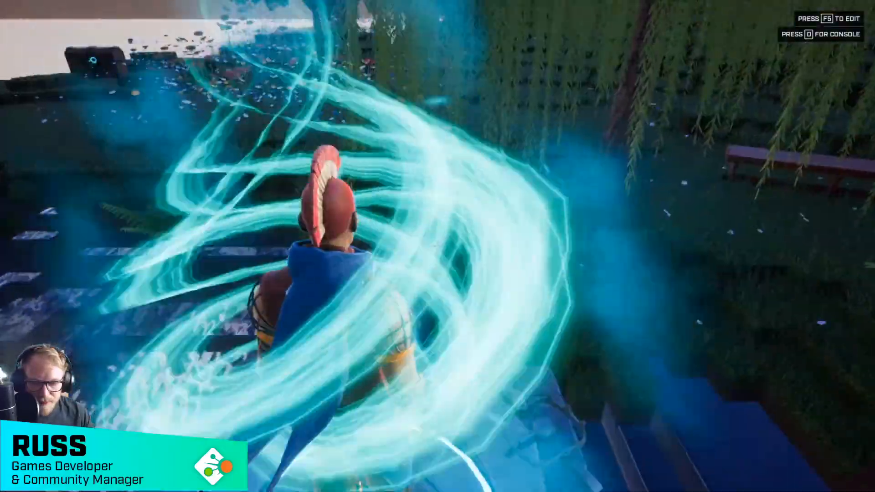
pyautogui.press('w')
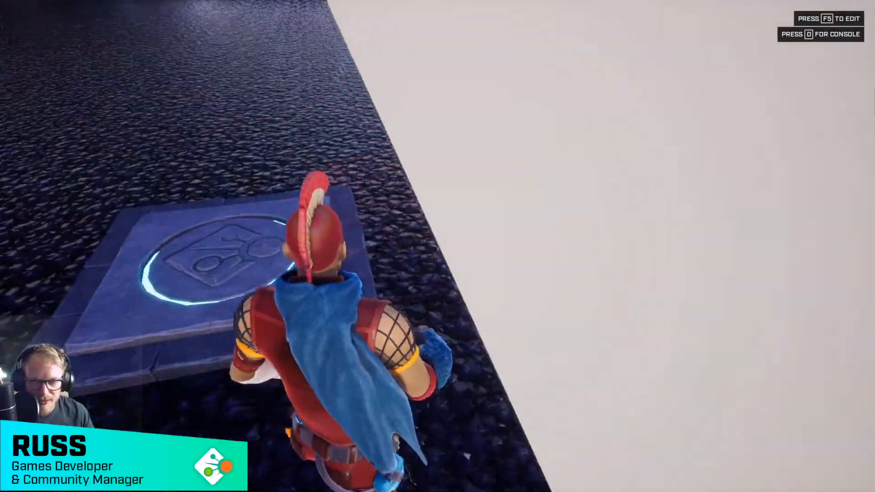
pyautogui.press('space')
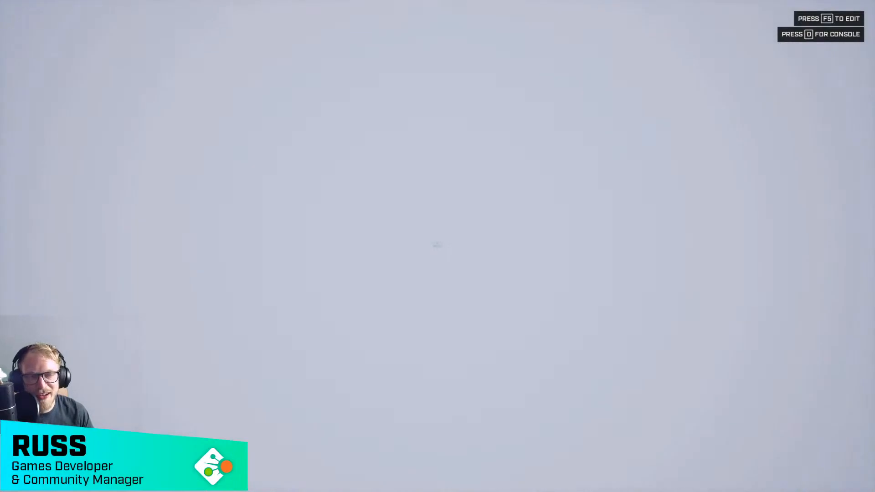
# Step: Run to the football goal and push the fitness ball around to test its physics
pyautogui.press('w')
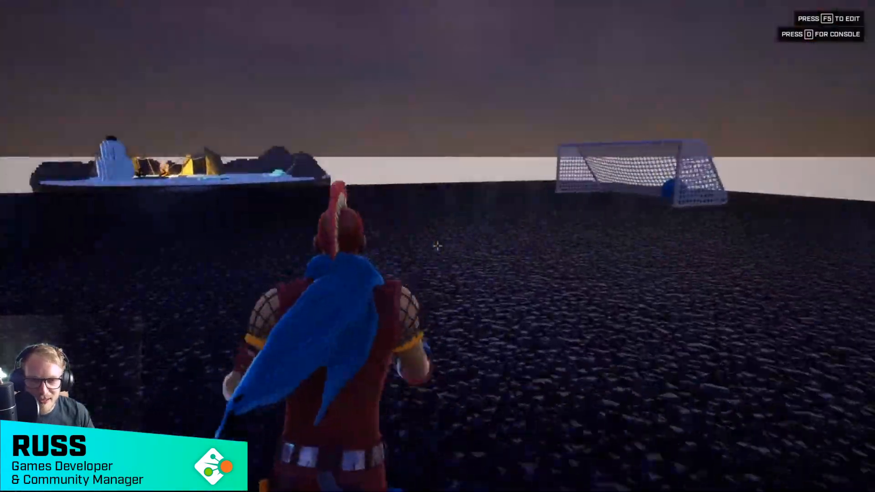
pyautogui.press('w')
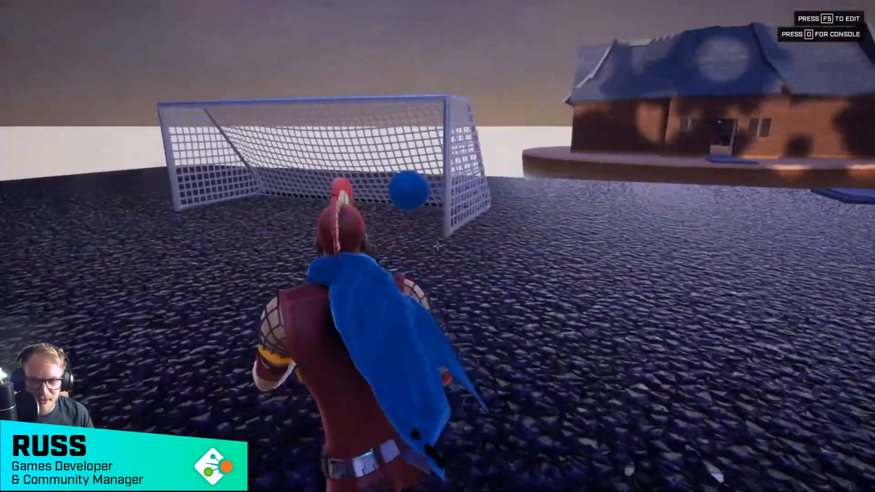
pyautogui.press('w')
pyautogui.press('w')
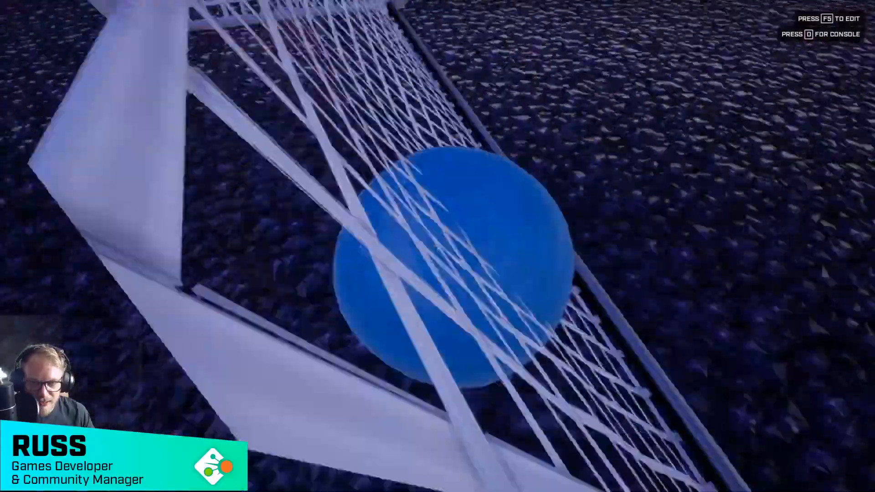
pyautogui.press('w')
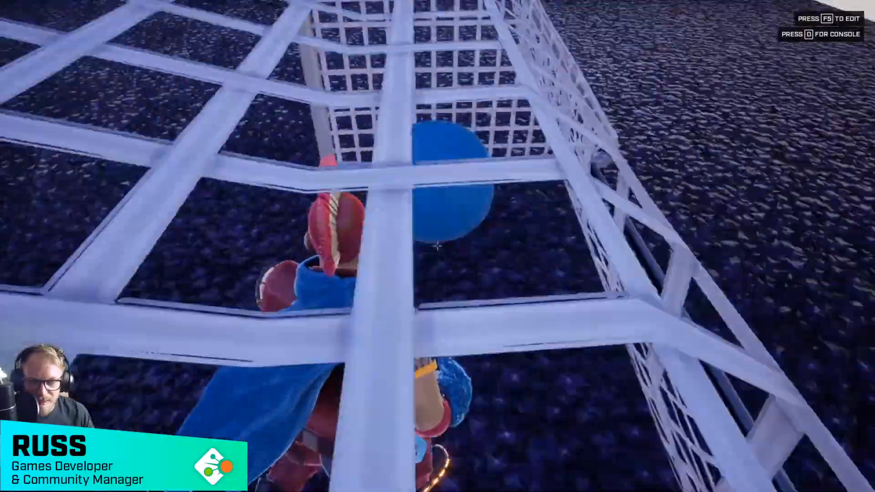
pyautogui.press('w')
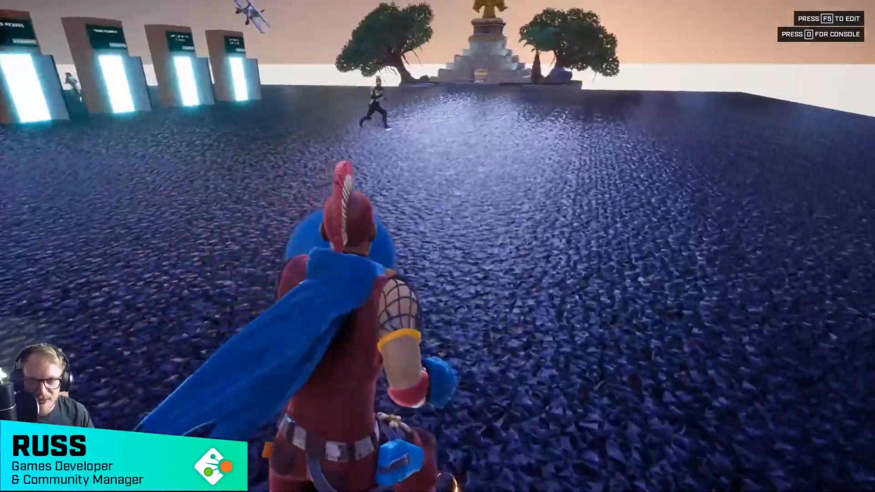
pyautogui.press('w')
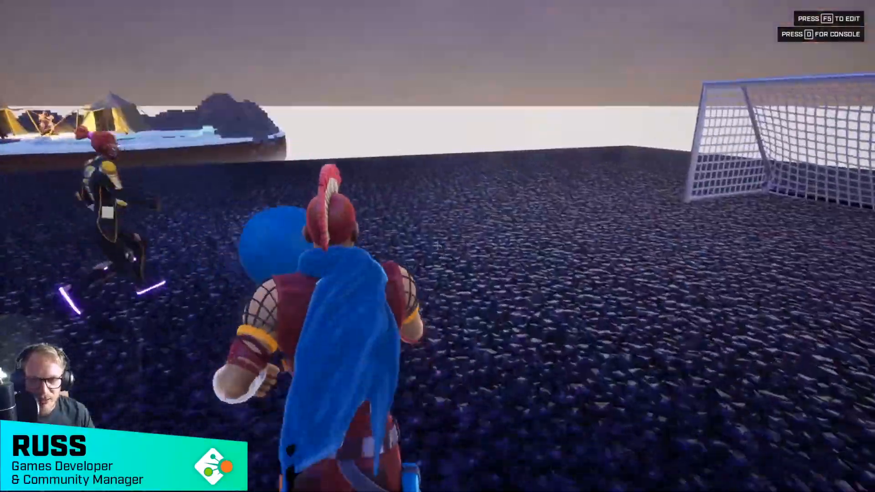
pyautogui.press('w')
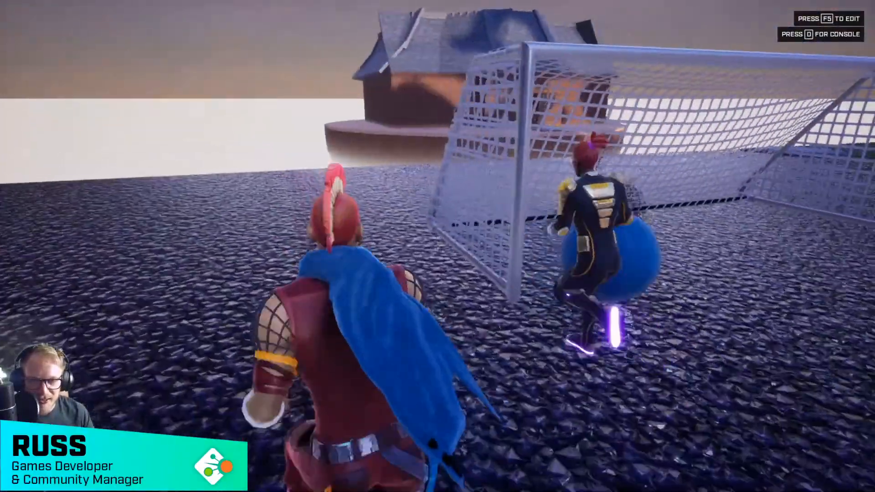
pyautogui.press('w')
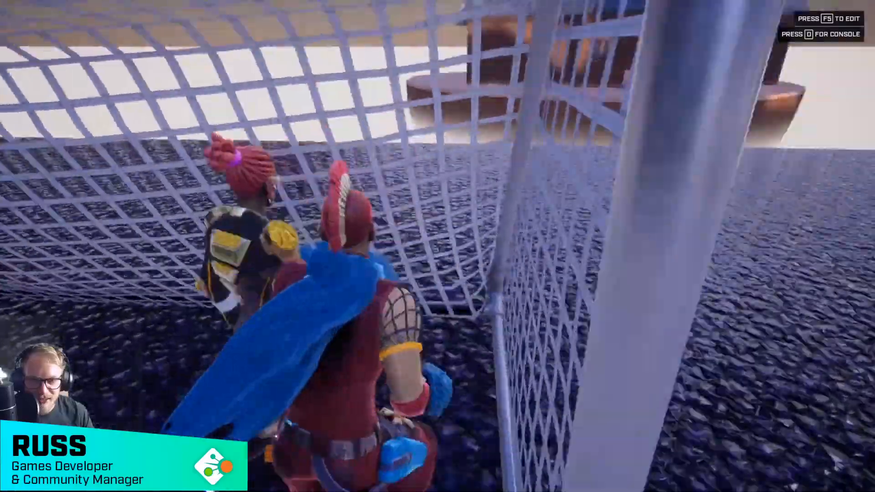
pyautogui.press('s')
# Step: Run around the terrain to survey the islands and the portals from behind, and return to editing
pyautogui.press('w')
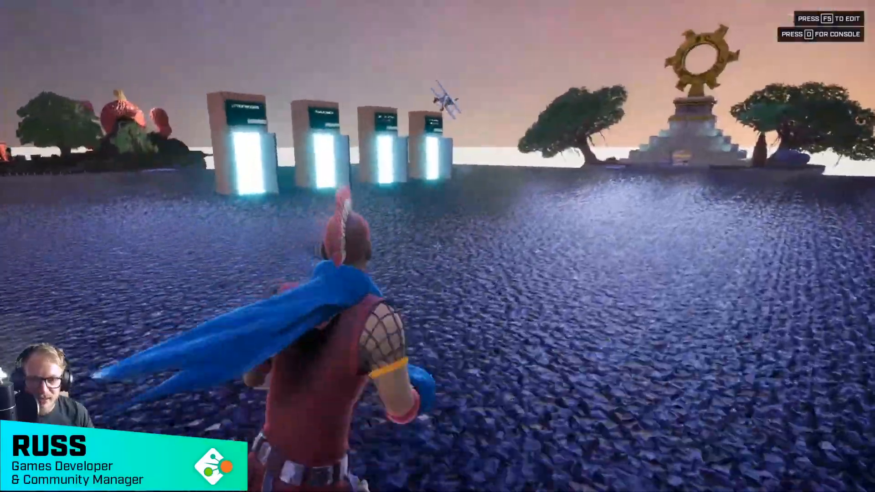
pyautogui.press('w')
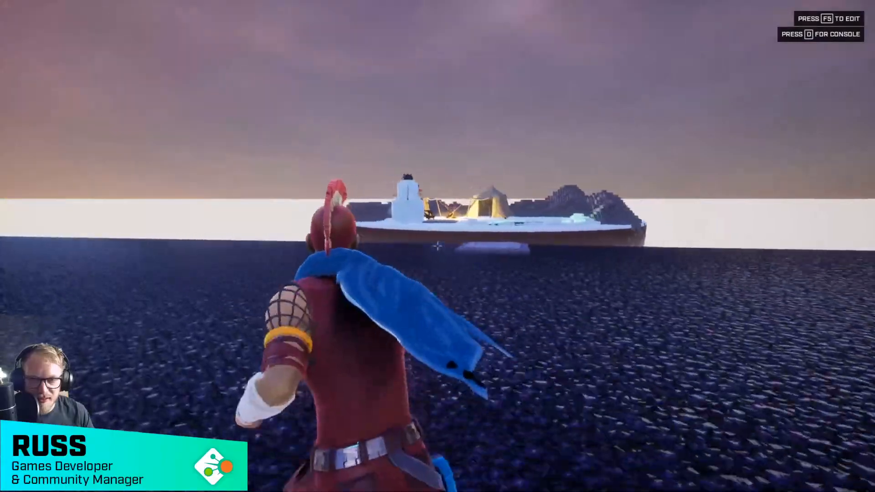
pyautogui.press('w')
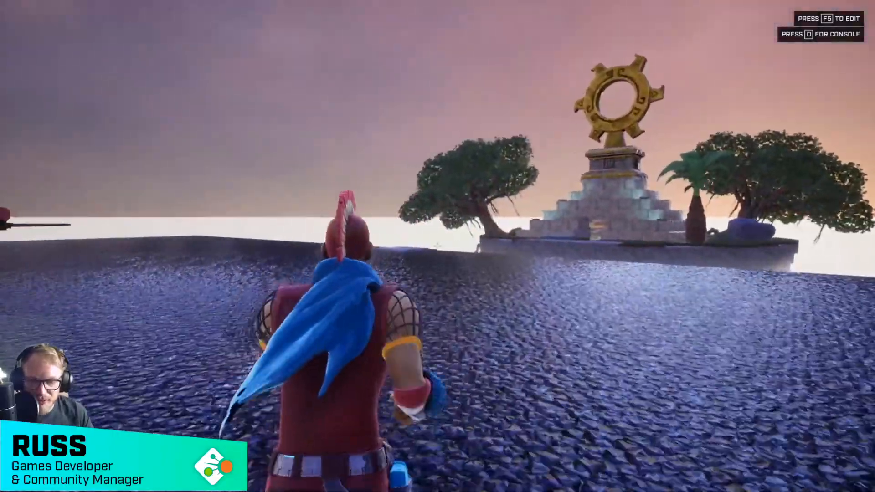
pyautogui.press('w')
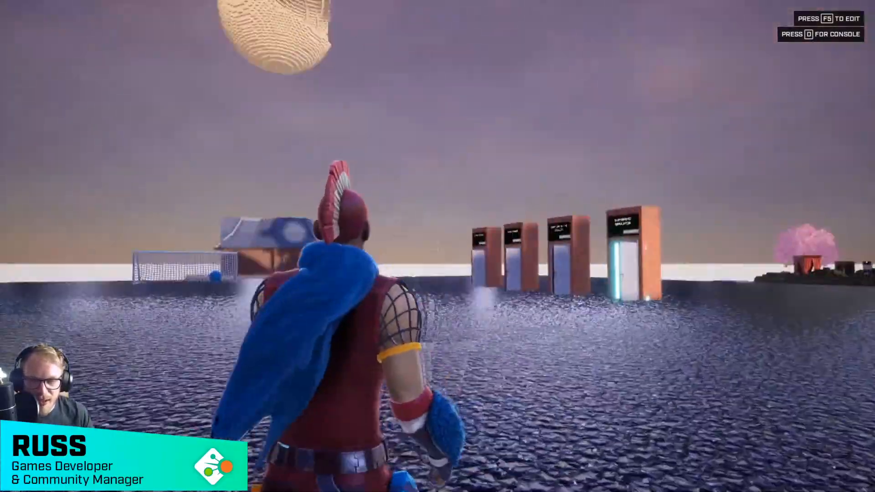
pyautogui.press('w')
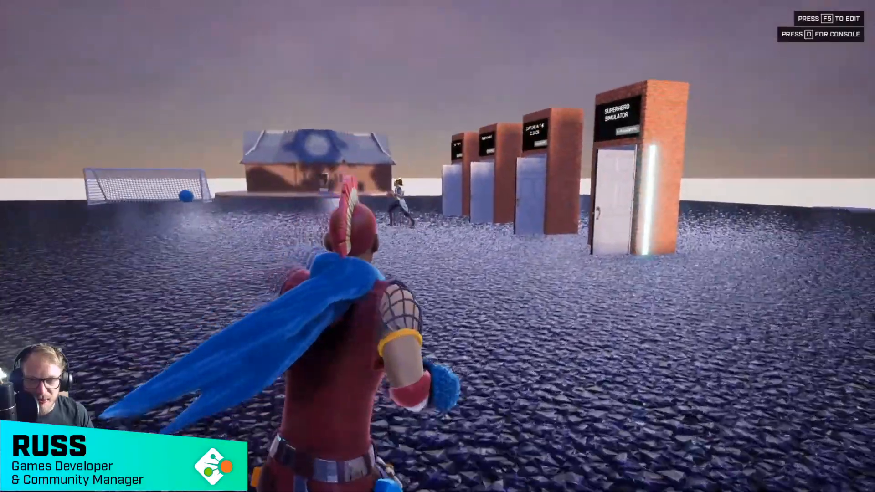
pyautogui.press('w')
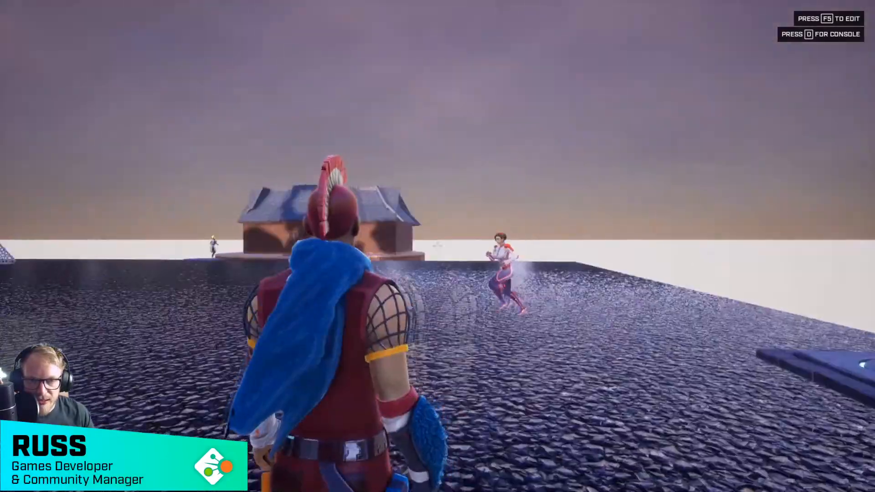
pyautogui.press('w')
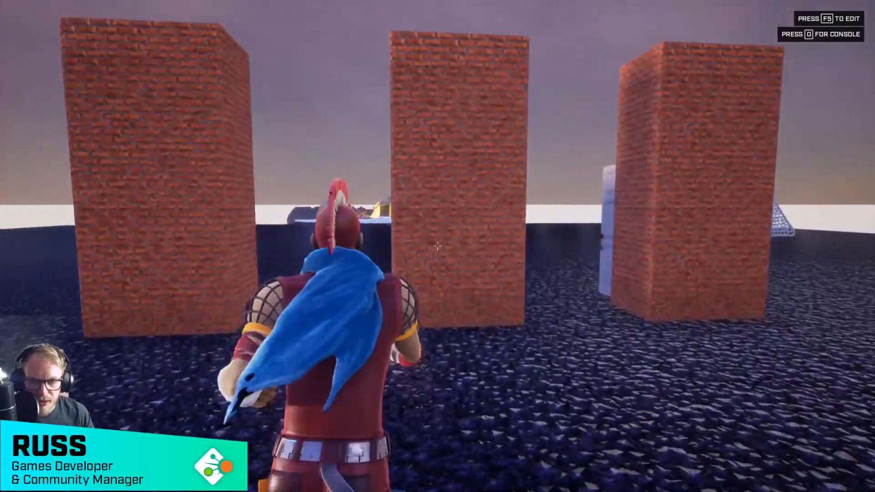
pyautogui.press('F5')
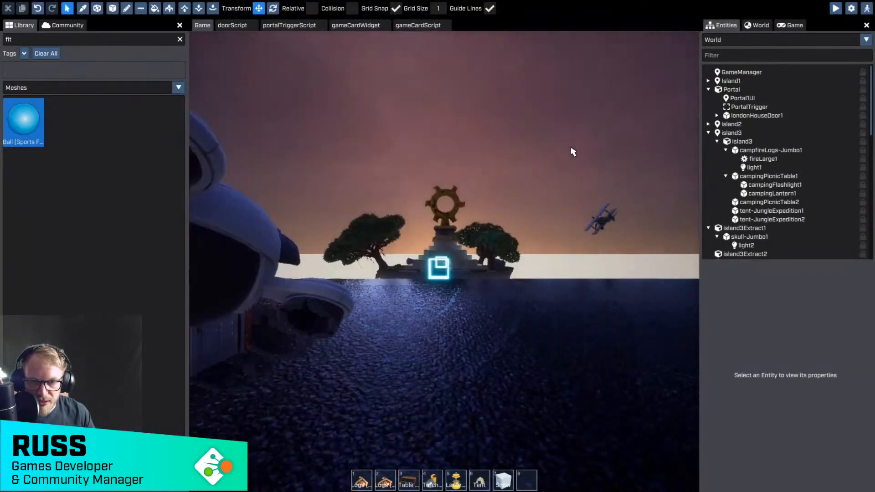
# Step: Move the football goal further back from the fitness ball to X position -2175
pyautogui.moveTo(573, 152); pyautogui.dragTo(445, 254, button='right')
pyautogui.press('w')
pyautogui.press('w')
pyautogui.press('w')
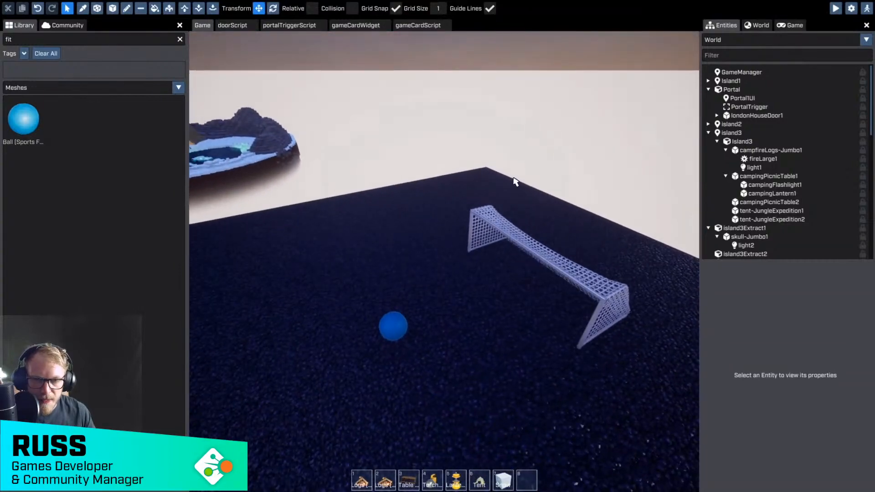
pyautogui.click(516, 237)
pyautogui.press('w')
pyautogui.press('d')
pyautogui.moveTo(517, 237); pyautogui.dragTo(444, 254, button='right')
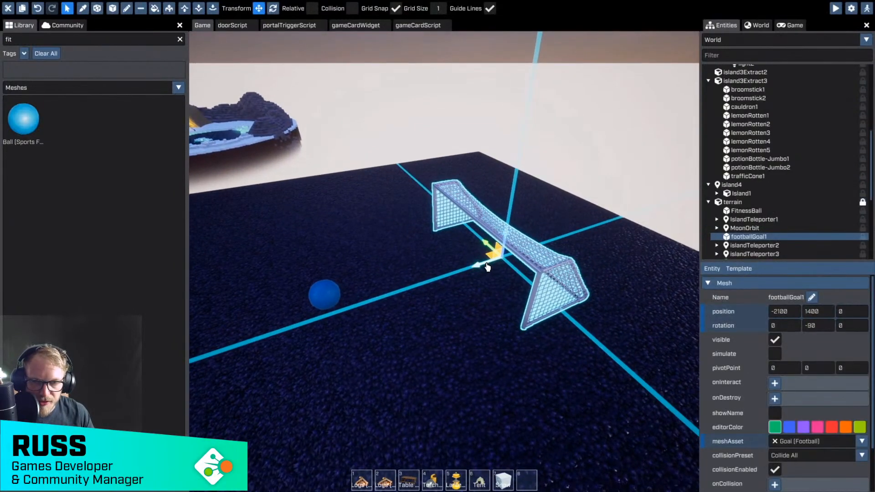
pyautogui.press('a')
pyautogui.moveTo(487, 267); pyautogui.dragTo(563, 262)
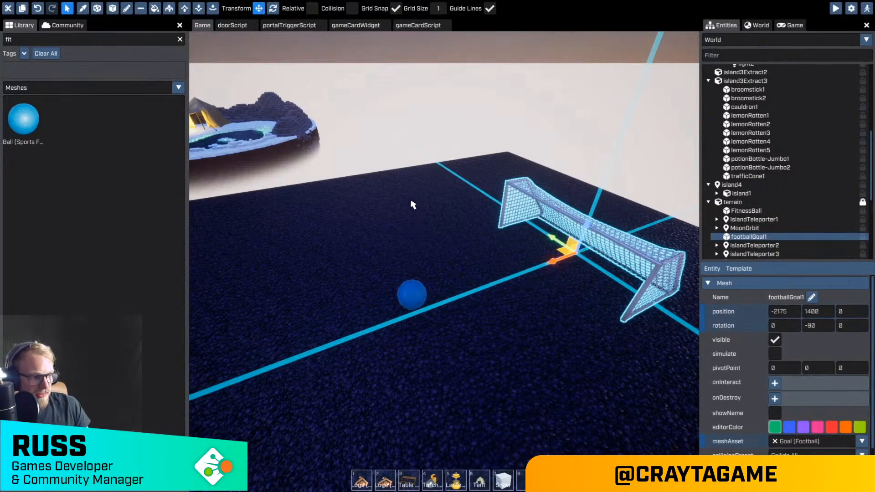
pyautogui.moveTo(409, 231); pyautogui.dragTo(445, 254, button='right')
pyautogui.press('w')
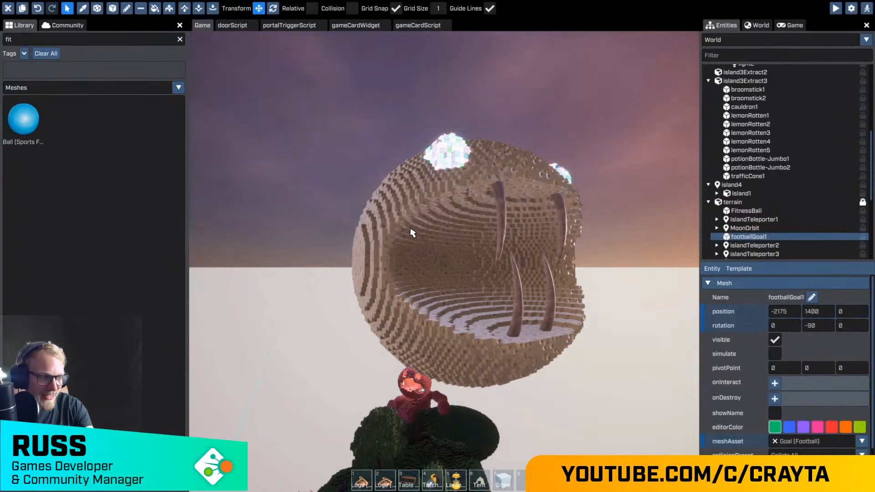
pyautogui.moveTo(345, 234); pyautogui.dragTo(319, 374, button='right')
pyautogui.moveTo(445, 254); pyautogui.dragTo(483, 235, button='right')
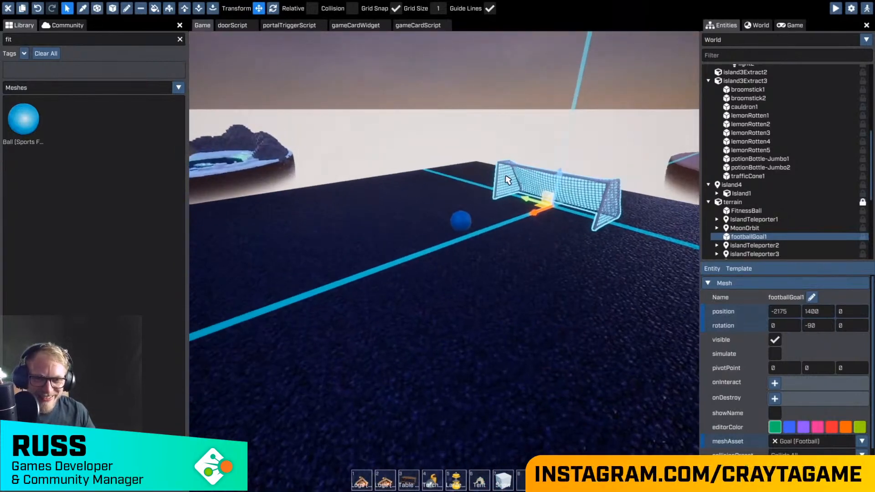
# Step: Duplicate the fitness ball three times and spread the copies in front of the goal, placing the last at -925, 1050, 100
pyautogui.press('w')
pyautogui.moveTo(532, 199); pyautogui.dragTo(566, 199, button='right')
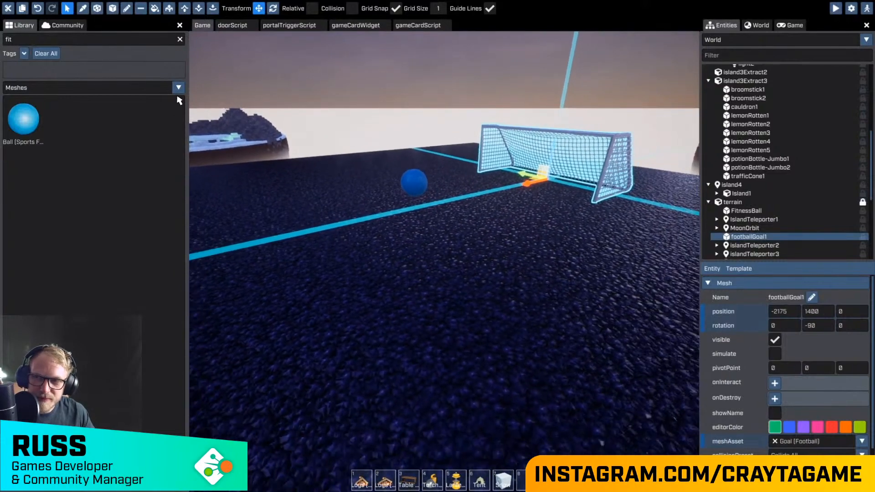
pyautogui.click(341, 183)
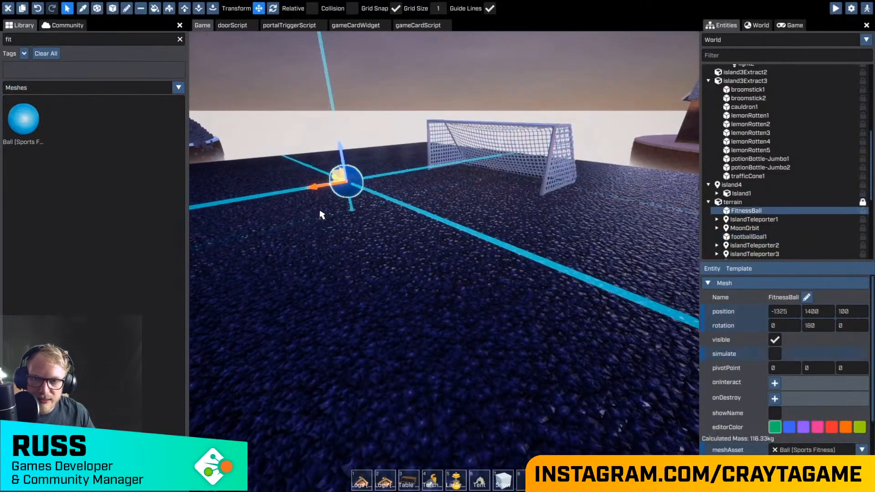
pyautogui.moveTo(322, 209); pyautogui.dragTo(500, 212, button='right')
pyautogui.press('a')
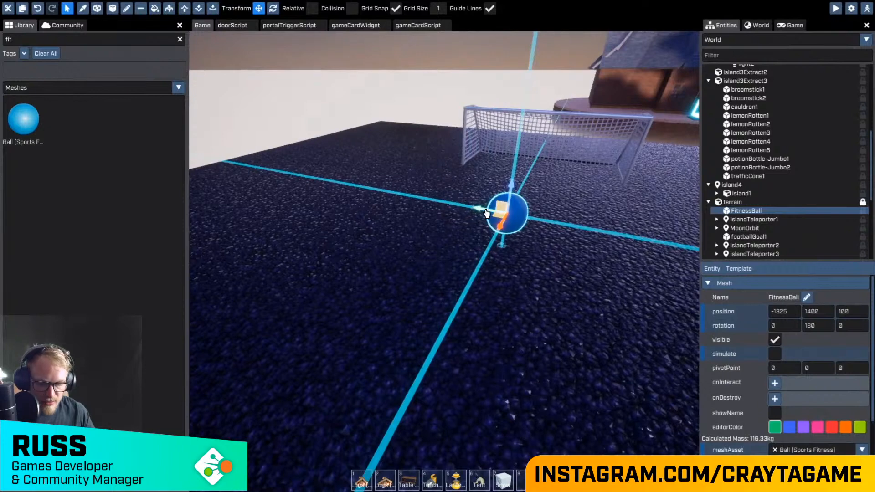
pyautogui.hotkey('ctrl', 'd')
pyautogui.press('d')
pyautogui.moveTo(499, 211); pyautogui.dragTo(479, 349)
pyautogui.press('a')
pyautogui.press('d')
pyautogui.press('s')
# Step: Search the community packages for "raph" and install the Raph The Dragon package
pyautogui.moveTo(479, 349); pyautogui.dragTo(445, 254, button='right')
pyautogui.press('w')
pyautogui.moveTo(397, 349); pyautogui.dragTo(445, 254, button='right')
pyautogui.hotkey('shift', 'w')
pyautogui.press('w')
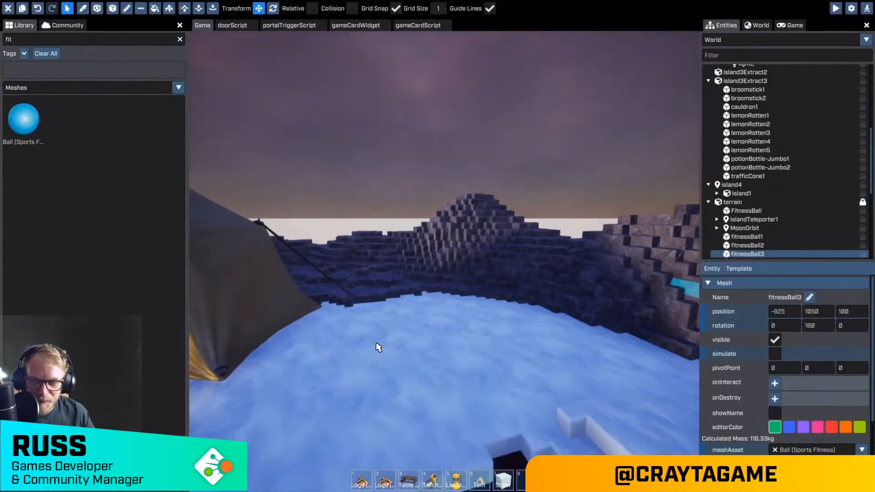
pyautogui.click(48, 88)
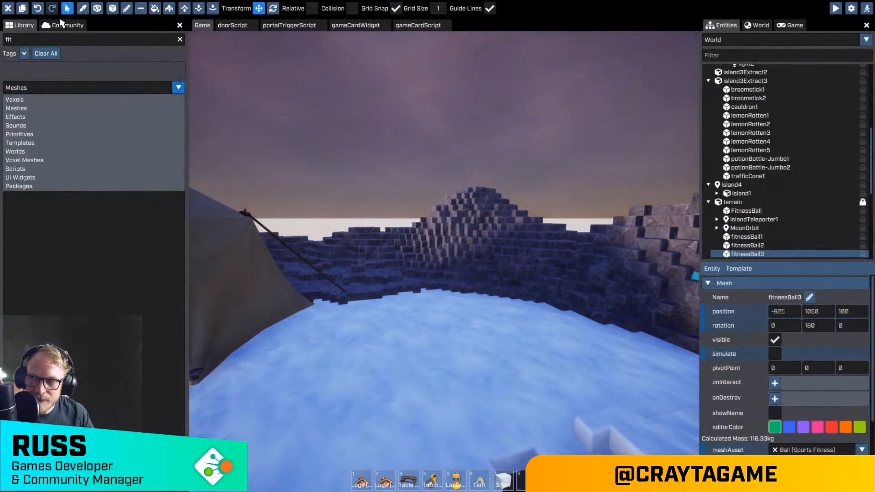
pyautogui.click(64, 25)
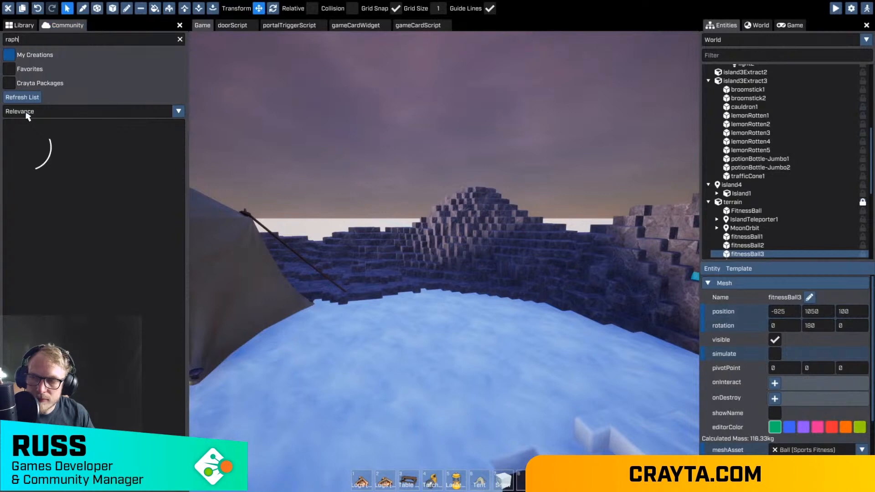
pyautogui.click(22, 164)
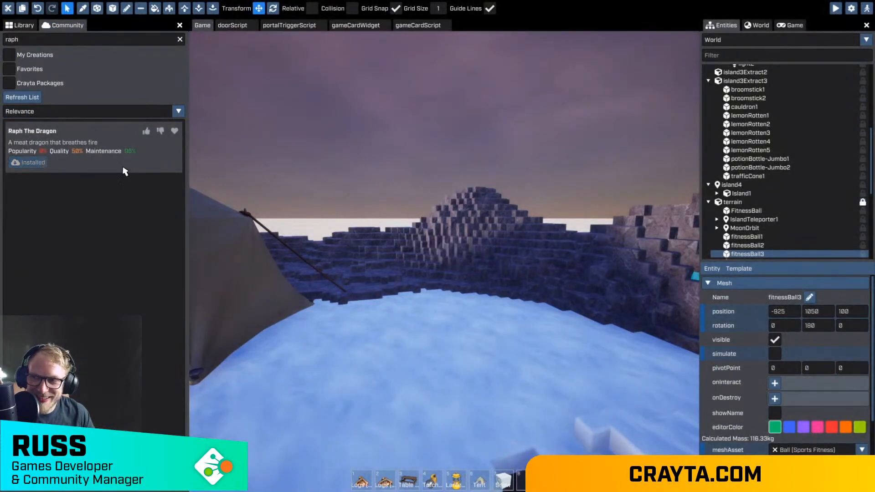
# Step: Place the RaphTheDragon template on the snowy island beside the tent at position -12.5, -337.5, 625, with rotation 0, -142, 0
pyautogui.click(31, 27)
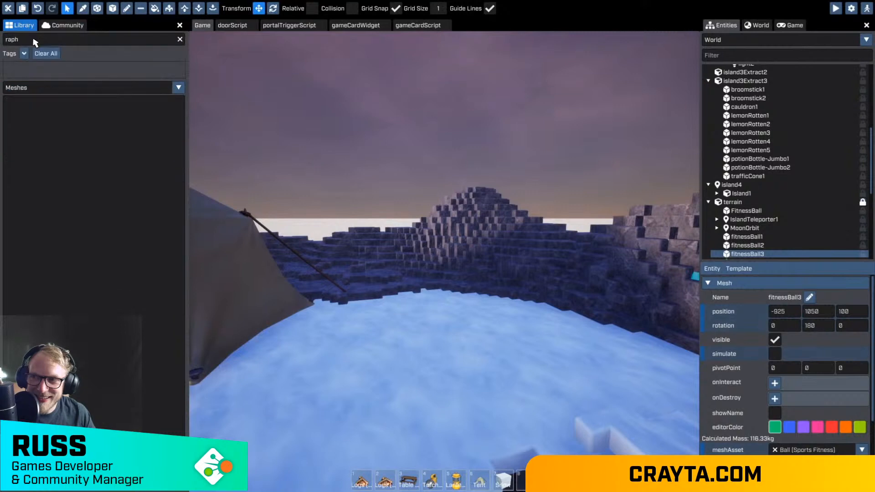
pyautogui.click(42, 93)
pyautogui.click(19, 144)
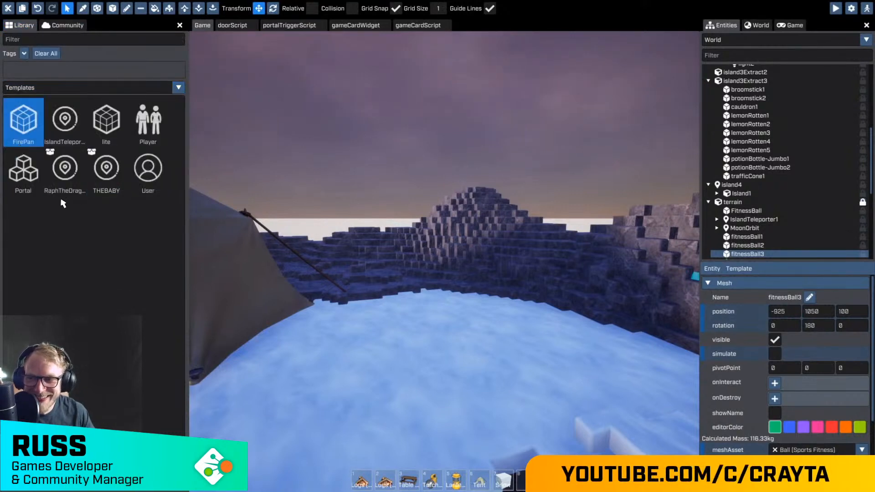
pyautogui.moveTo(64, 169); pyautogui.dragTo(498, 351)
pyautogui.press('e')
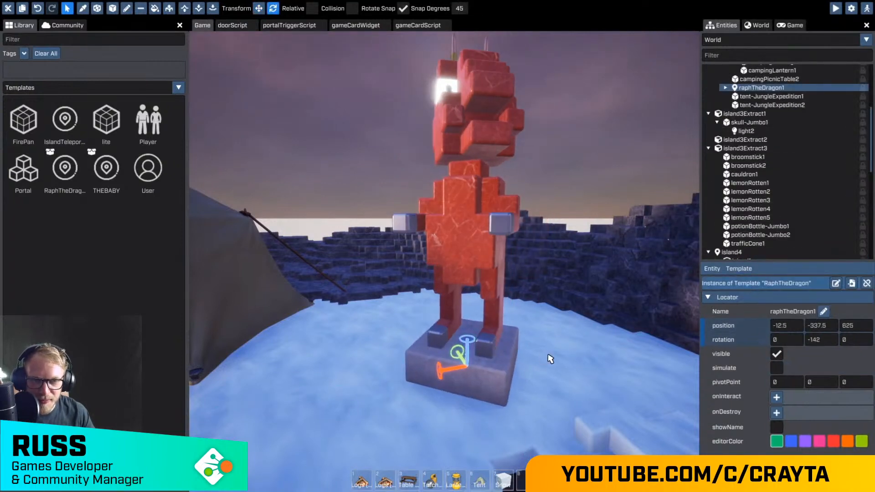
# Step: Fly around the dragon and back over the terrain to review the layout of the islands, football goal and portal doors
pyautogui.press('d')
pyautogui.moveTo(550, 360); pyautogui.dragTo(444, 357, button='right')
pyautogui.press('d')
pyautogui.press('d')
pyautogui.moveTo(445, 255); pyautogui.dragTo(474, 247, button='right')
pyautogui.press('w')
pyautogui.press('a')
pyautogui.press('a')
pyautogui.press('w')
pyautogui.press('a')
pyautogui.press('s')
pyautogui.press('s')
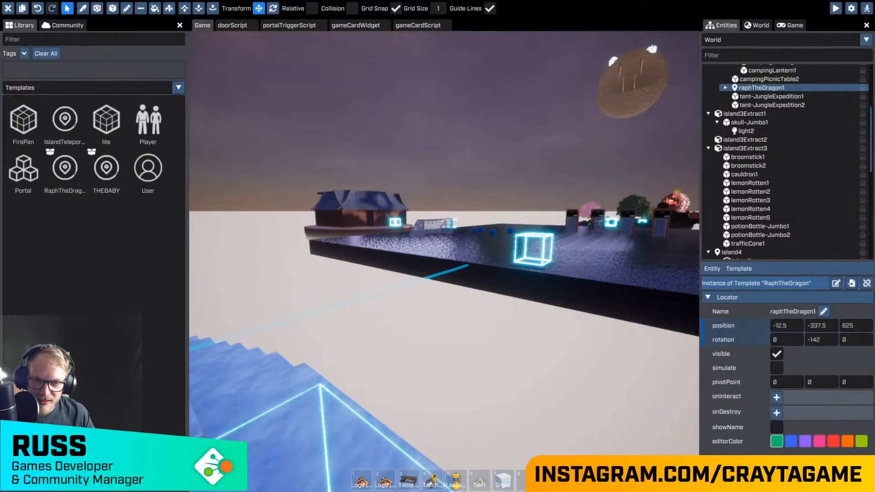
pyautogui.press('s')
pyautogui.press('w')
pyautogui.press('d')
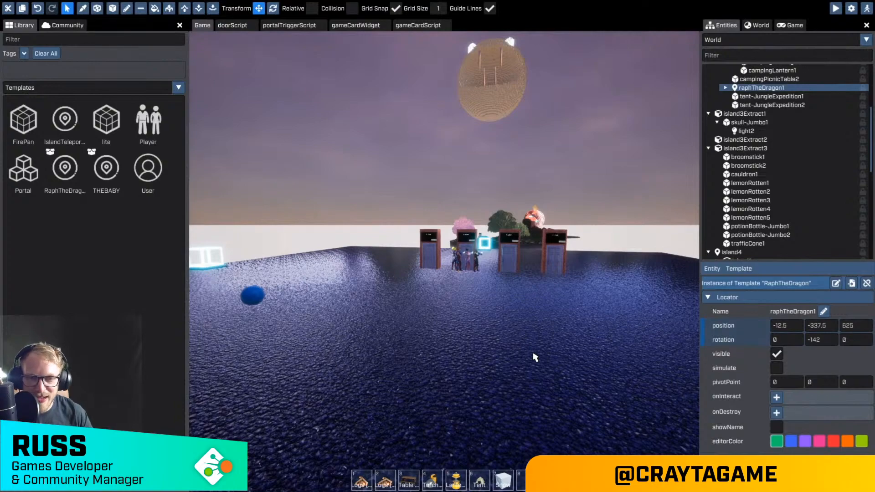
# Step: Examine the area behind the portal doors, the toothed moon's open mouth and how the moon lines up with the terrain
pyautogui.press('w')
pyautogui.moveTo(536, 358)
pyautogui.mouseDown(button='right')
pyautogui.moveTo(438, 357)
pyautogui.moveTo(535, 342)
pyautogui.mouseUp(button='right')
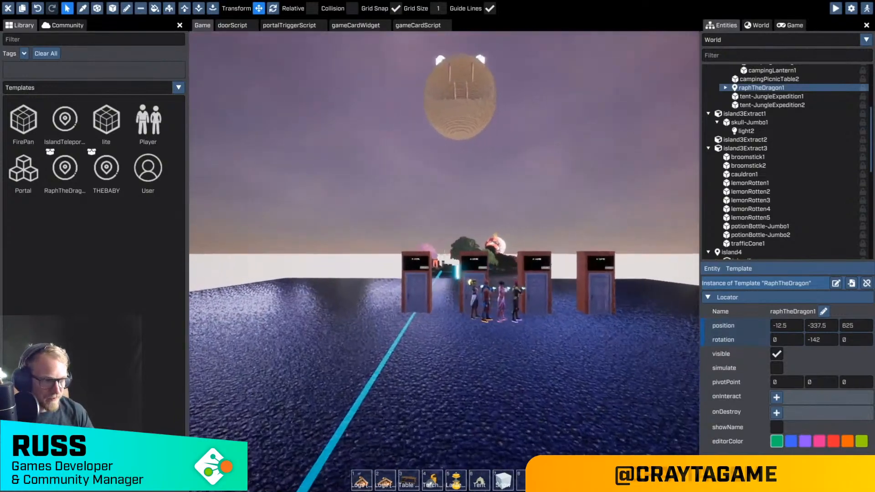
pyautogui.press('w')
pyautogui.press('space')
pyautogui.press('a')
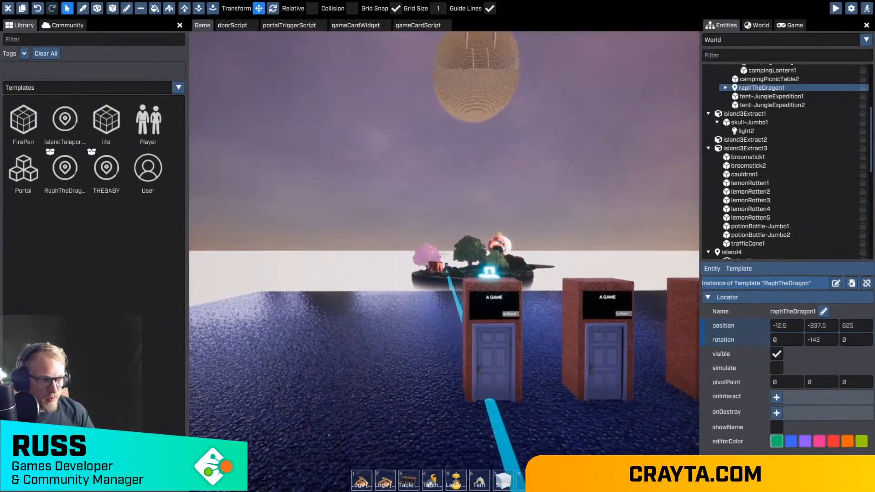
pyautogui.press('w')
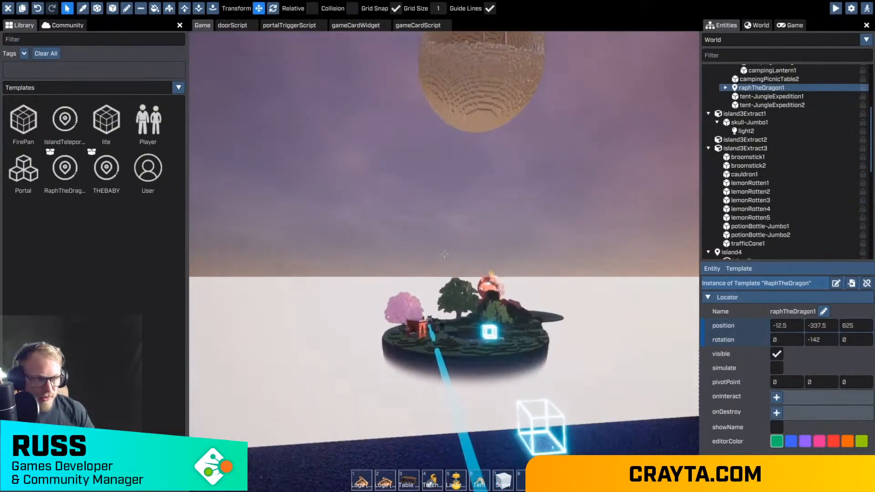
pyautogui.press('w')
pyautogui.press('space')
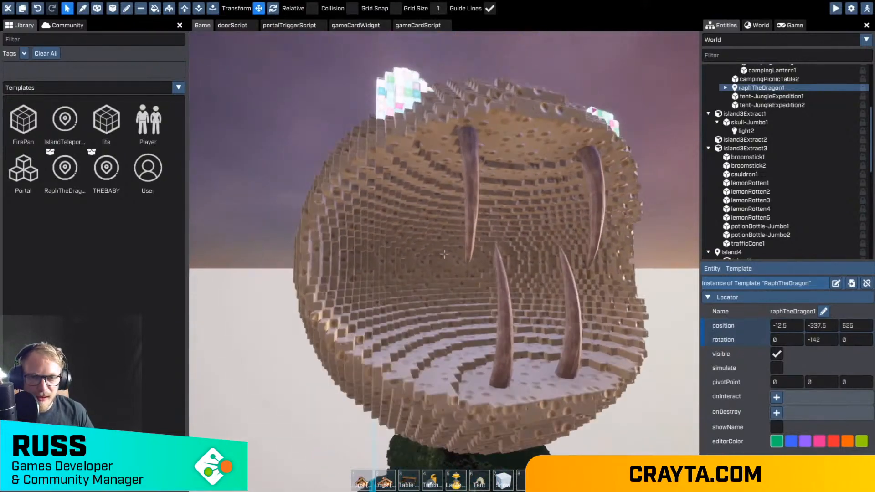
pyautogui.press('w')
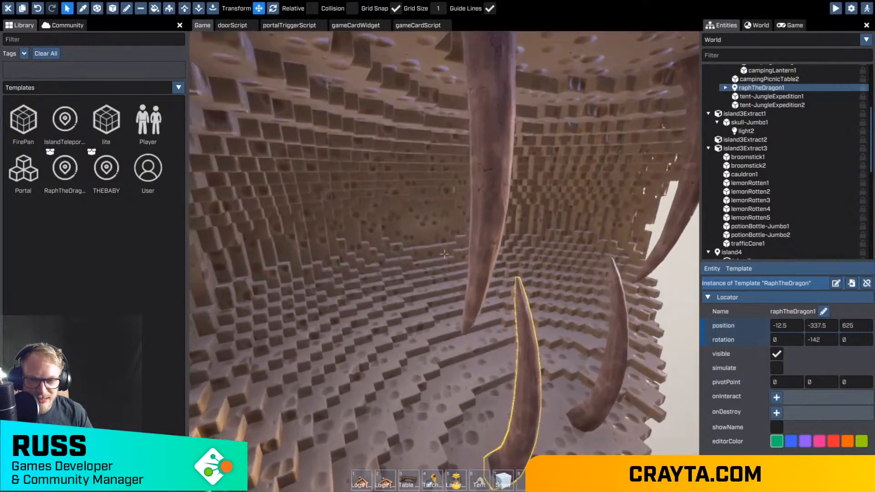
pyautogui.press('w')
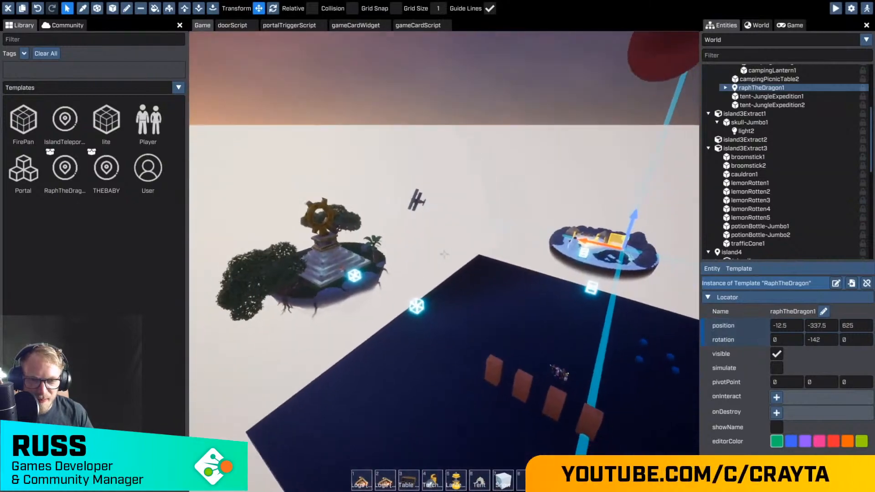
pyautogui.press('w')
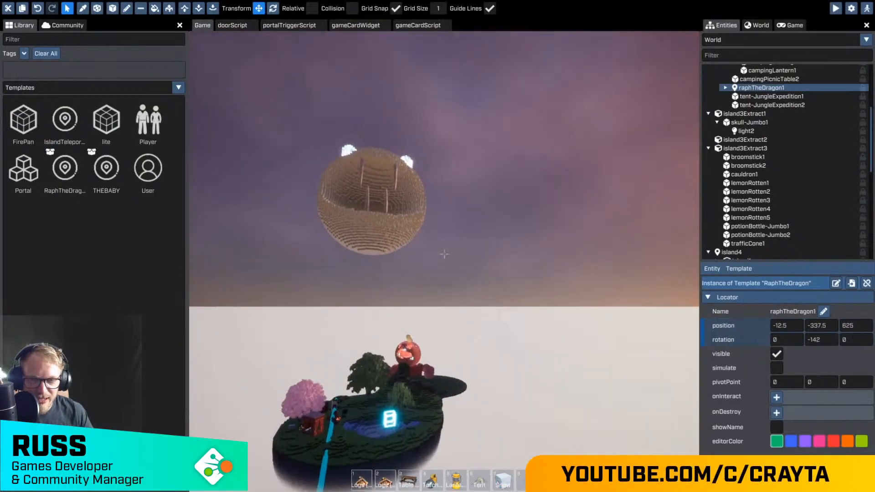
pyautogui.press('w')
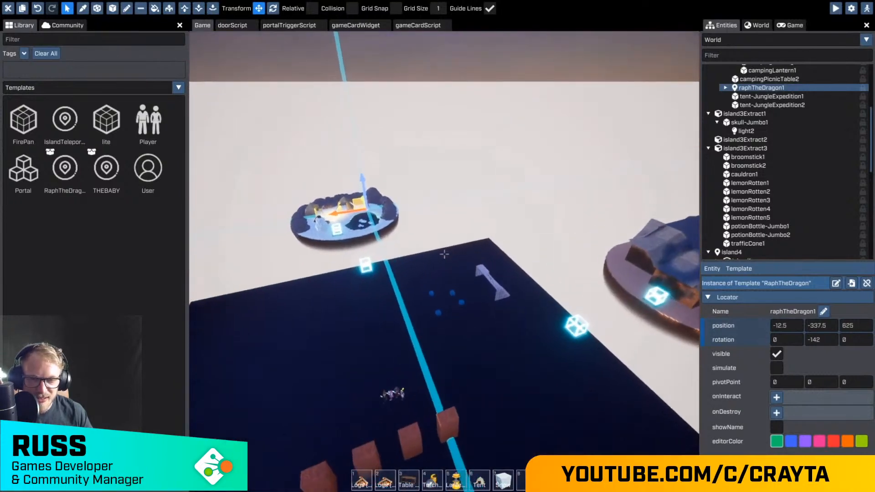
pyautogui.press('w')
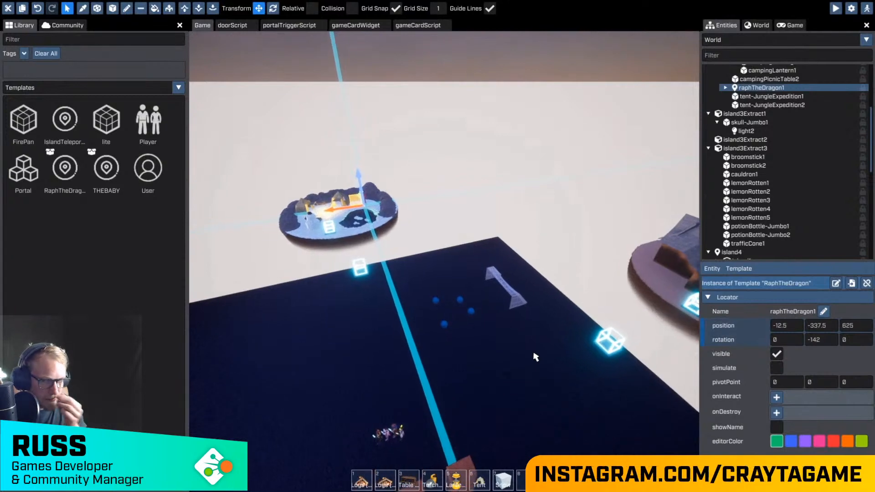
pyautogui.hotkey('shift', 'w')
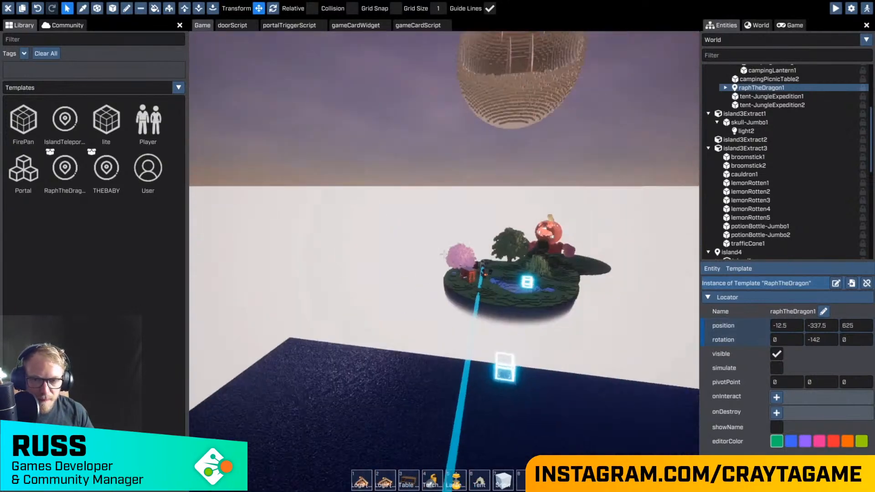
pyautogui.hotkey('shift', 'w')
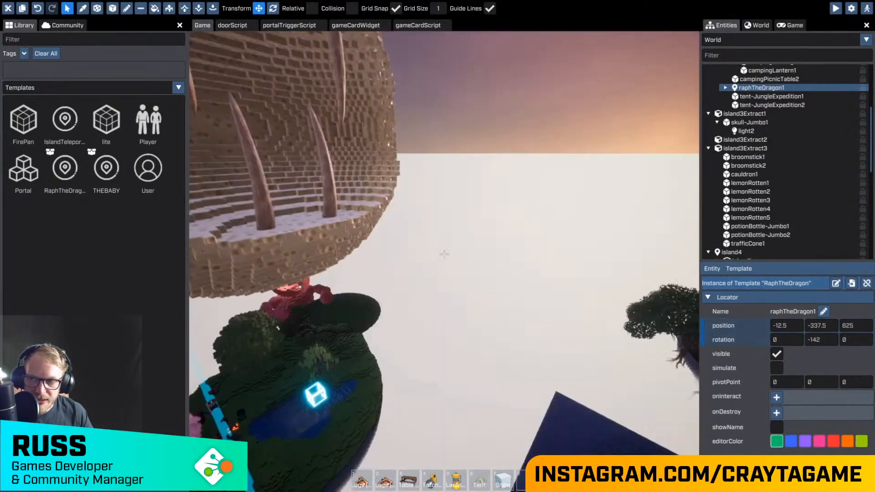
# Step: Place another IslandTeleporter template on the terrain behind the row of portal doors at position 212.5, -1112.5, 0
pyautogui.press('Tab')
pyautogui.click(64, 122)
pyautogui.press('w')
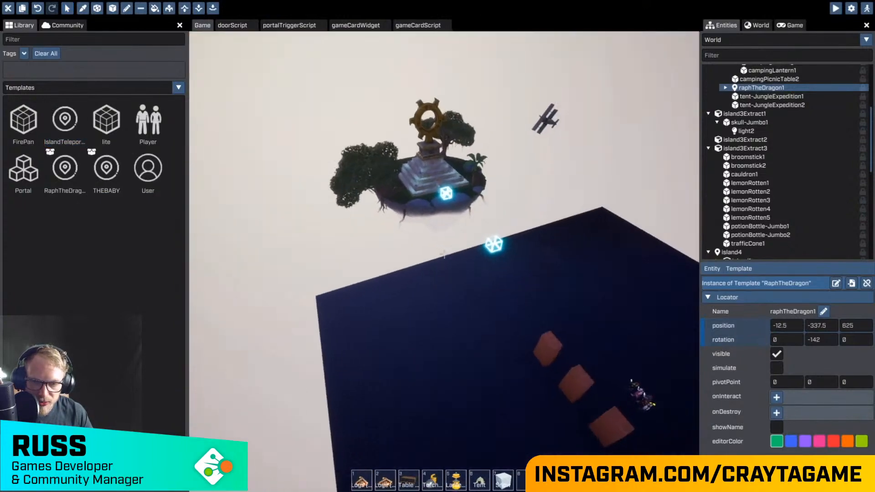
pyautogui.press('Tab')
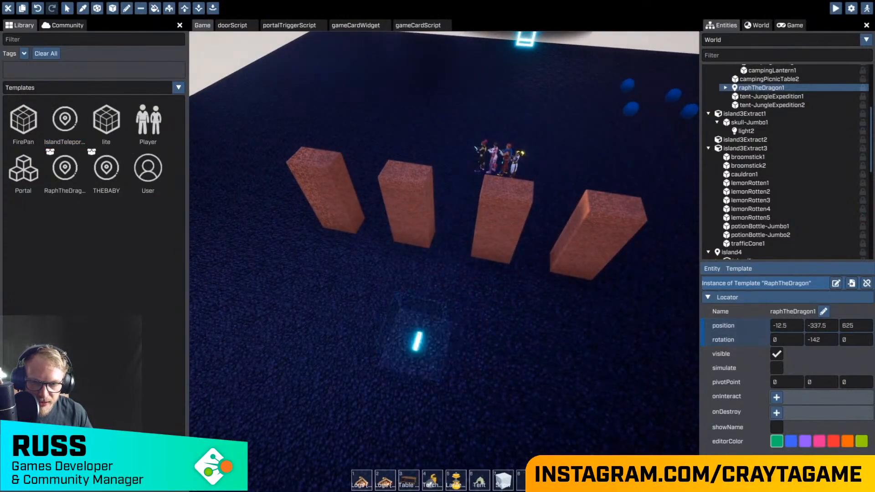
pyautogui.click(417, 341)
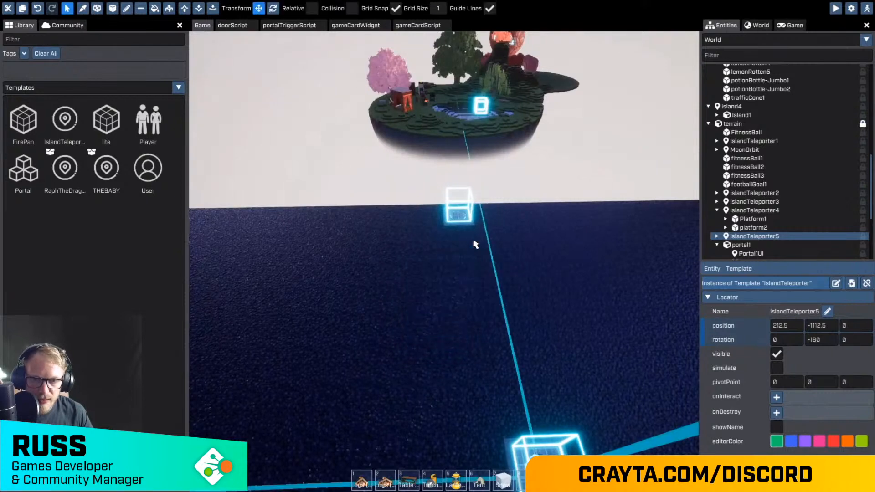
# Step: Try to move Platform1 of islandTeleporter3 from the terrain's edge up into the moon's mouth, at position 1100, 0, 3375
pyautogui.click(459, 210)
pyautogui.moveTo(460, 195); pyautogui.dragTo(462, 149)
pyautogui.press('Tab')
pyautogui.moveTo(445, 254); pyautogui.dragTo(483, 163, button='right')
pyautogui.moveTo(465, 243); pyautogui.dragTo(301, 151)
pyautogui.moveTo(300, 150); pyautogui.dragTo(303, 153, button='right')
pyautogui.press('w')
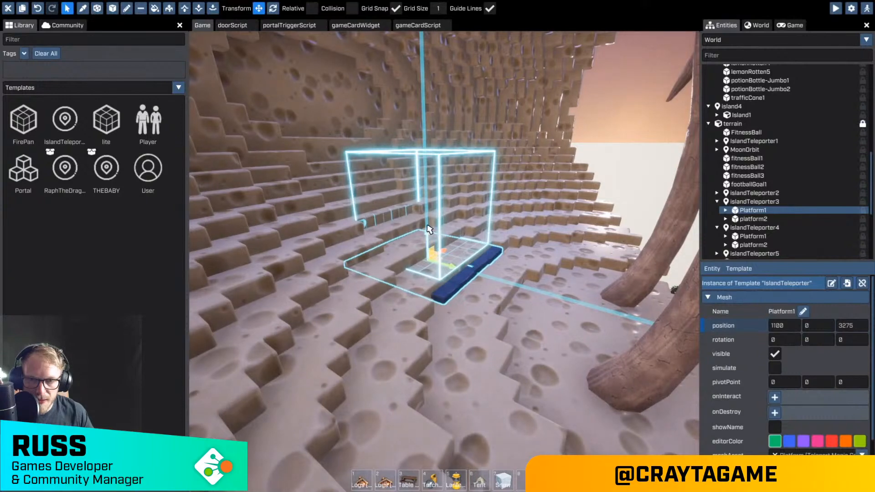
pyautogui.moveTo(429, 229); pyautogui.dragTo(429, 197)
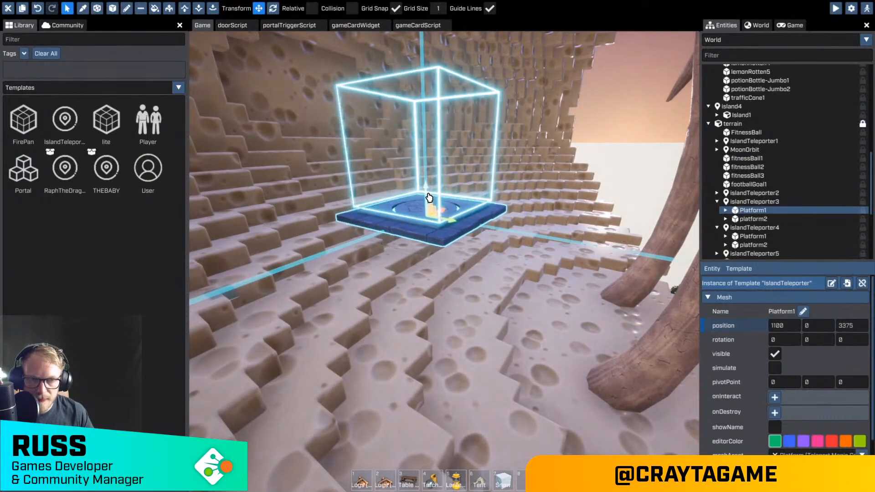
pyautogui.moveTo(524, 228); pyautogui.dragTo(528, 224, button='right')
pyautogui.press('s')
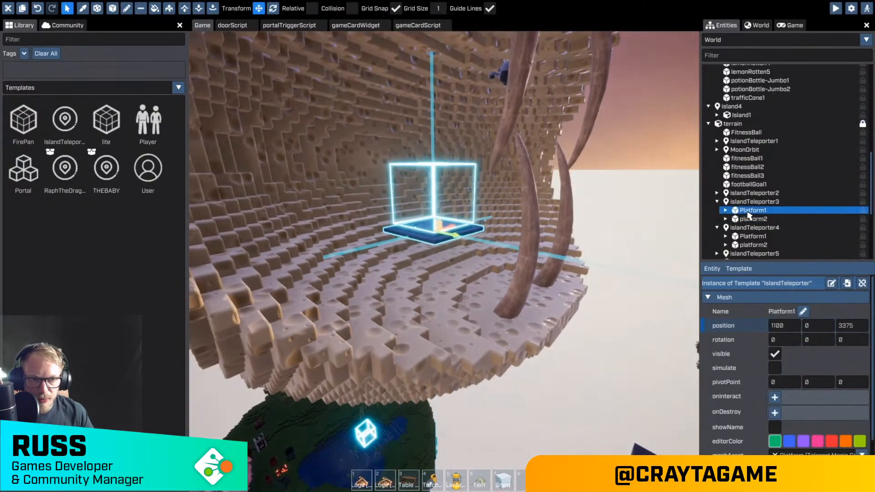
# Step: Check which teleporter the moved platform belongs to, and undo its move into the moon's mouth
pyautogui.click(727, 212)
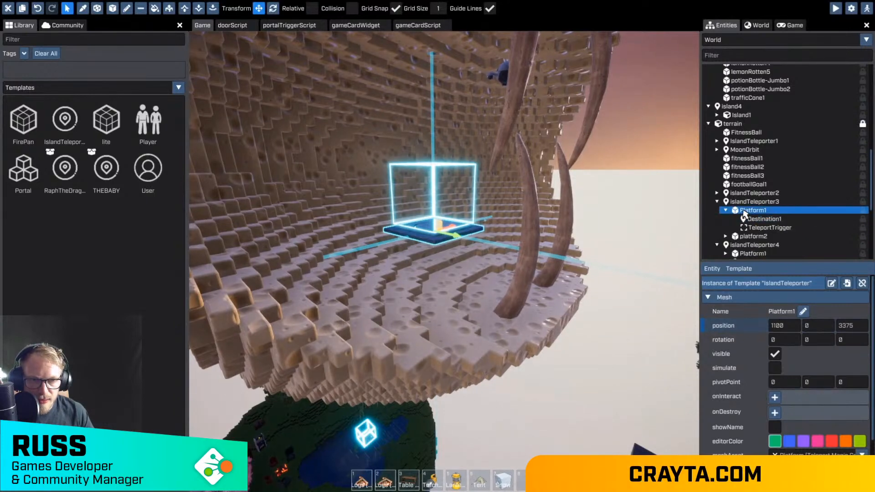
pyautogui.rightClick(760, 254)
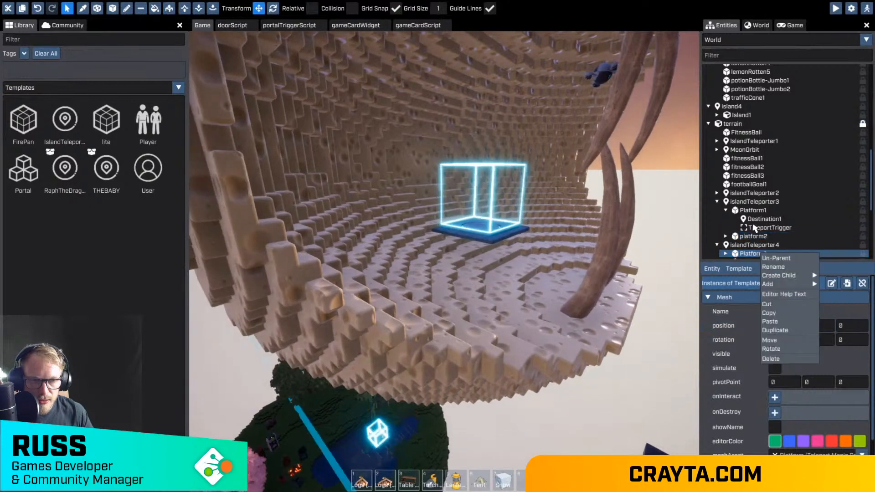
pyautogui.click(751, 211)
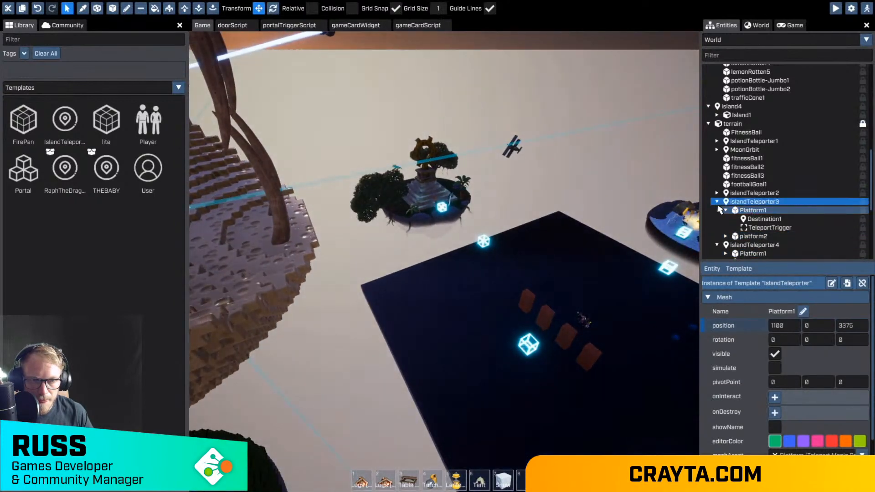
pyautogui.click(748, 202)
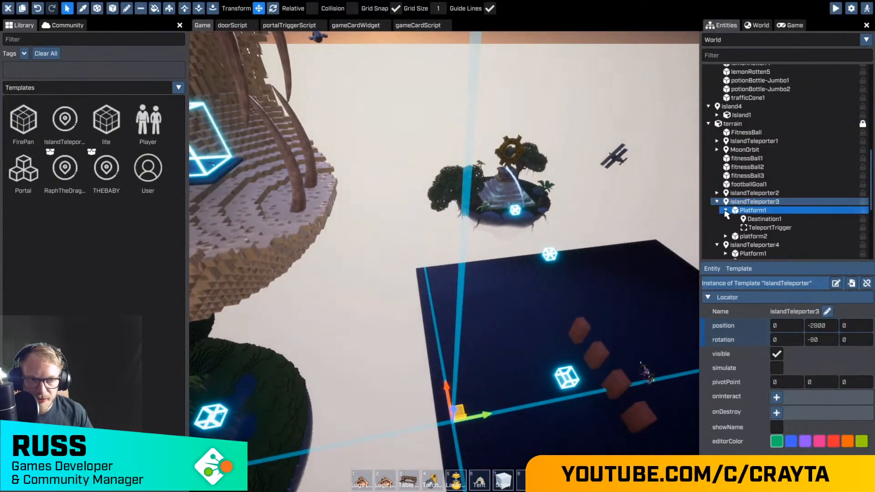
pyautogui.click(743, 221)
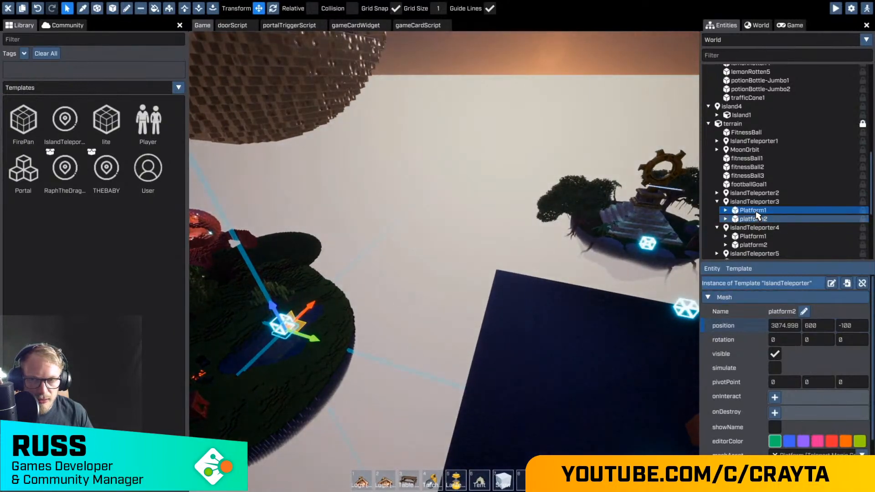
pyautogui.click(754, 211)
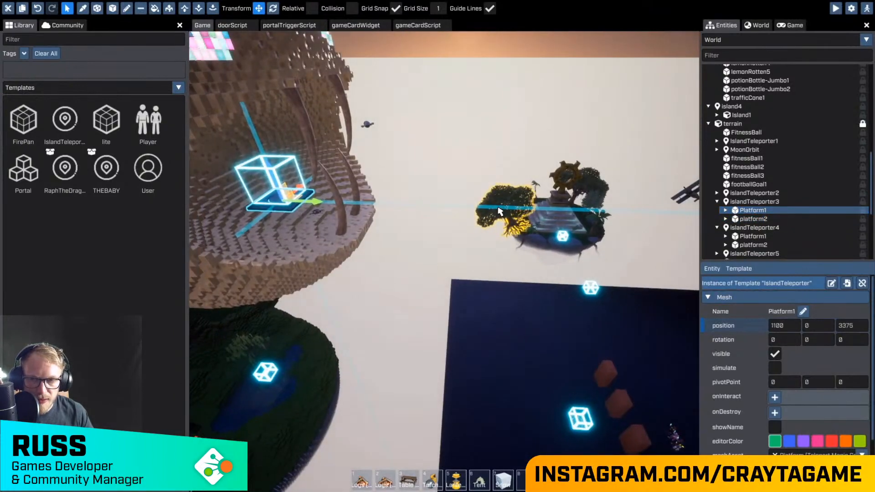
pyautogui.hotkey('ctrl', 'z')
pyautogui.hotkey('ctrl', 'z')
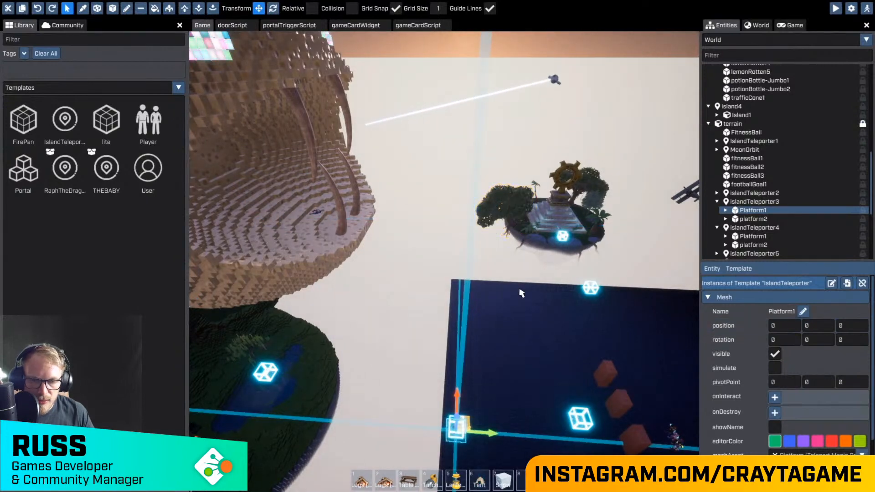
# Step: Check which teleporter the platform behind the row of portal doors belongs to, and select platform2 of islandTeleporter5
pyautogui.press('w')
pyautogui.moveTo(522, 293); pyautogui.dragTo(443, 254, button='right')
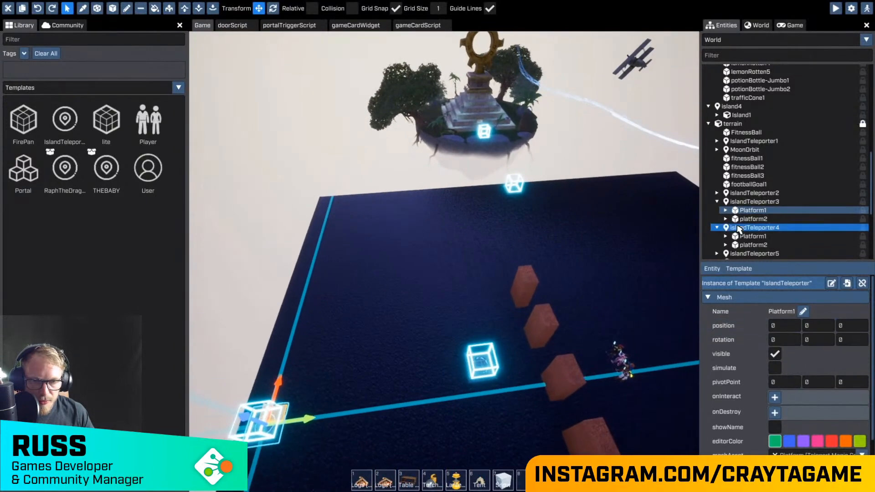
pyautogui.click(484, 369)
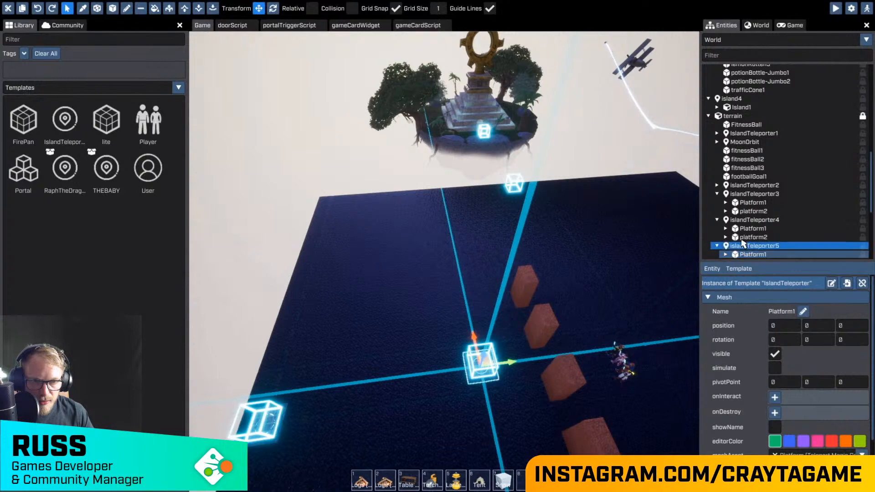
pyautogui.scroll(-3, 744, 243)
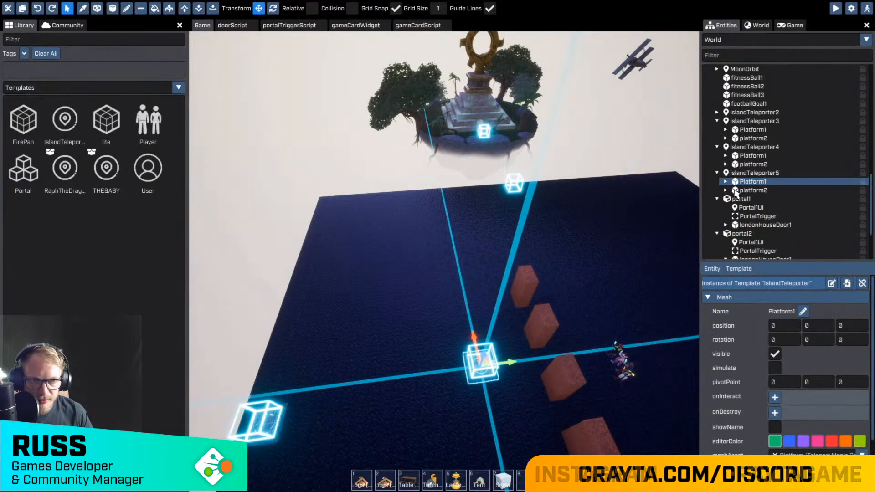
pyautogui.doubleClick(753, 190)
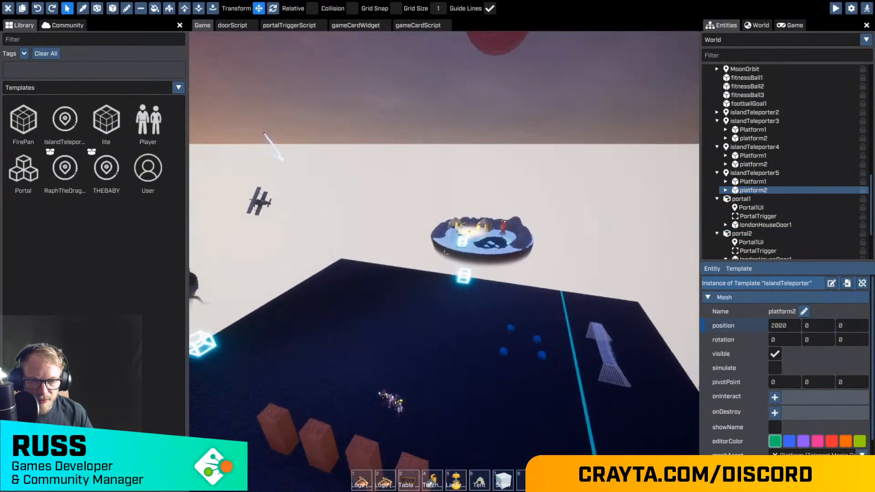
pyautogui.moveTo(445, 252); pyautogui.dragTo(315, 285, button='right')
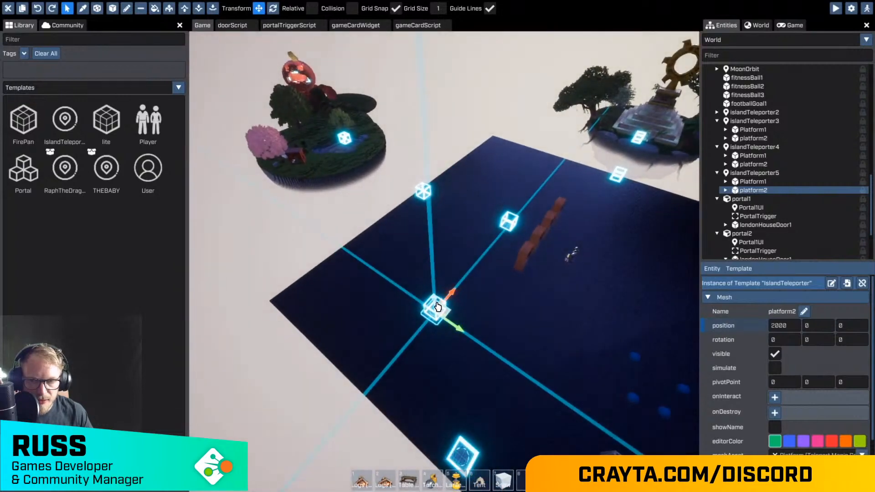
# Step: Move platform2 of islandTeleporter5 off the terrain up to the moon's height, at about -62.5, 3562.5, 3200
pyautogui.moveTo(438, 307); pyautogui.dragTo(398, 97)
pyautogui.moveTo(379, 126); pyautogui.dragTo(305, 98, button='right')
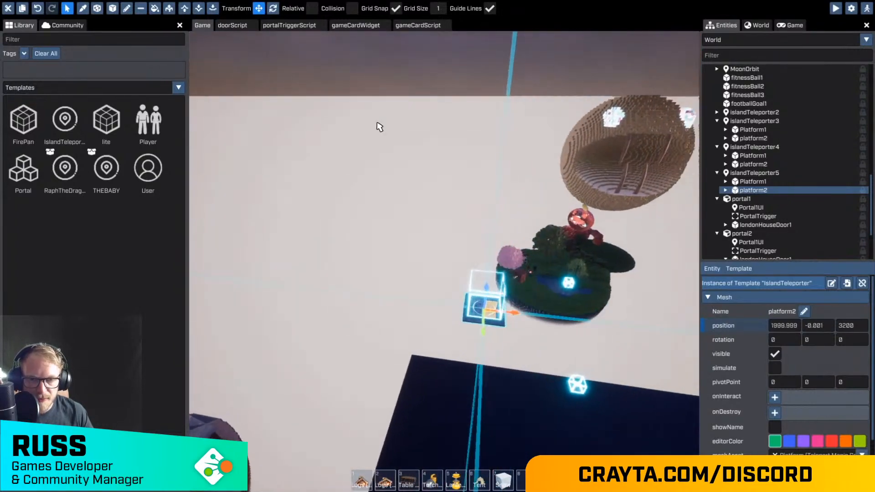
pyautogui.press('d')
pyautogui.moveTo(462, 312); pyautogui.dragTo(616, 133)
pyautogui.press('f')
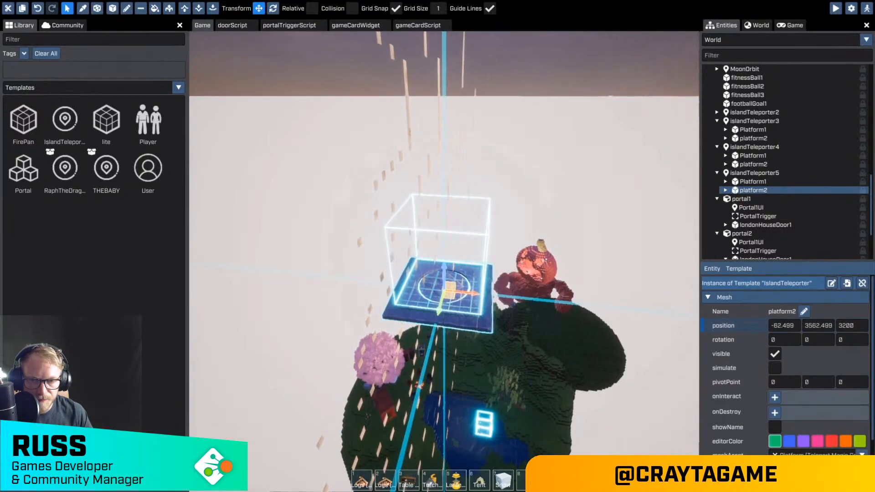
# Step: Raise platform2 to height 3350 and move it into the cheese moon's open mouth, at about 262.5, 2637.5
pyautogui.press('s')
pyautogui.moveTo(606, 138); pyautogui.dragTo(529, 157, button='right')
pyautogui.press('s')
pyautogui.moveTo(444, 254); pyautogui.dragTo(312, 176, button='right')
pyautogui.press('d')
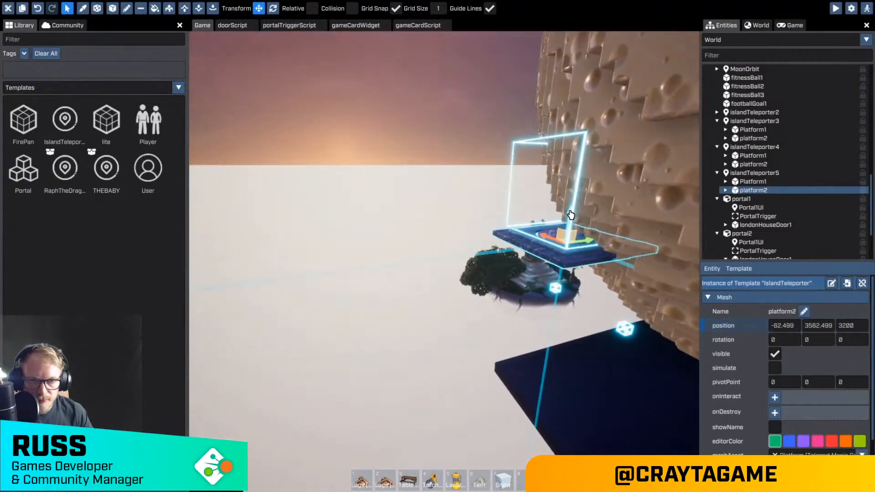
pyautogui.press('d')
pyautogui.moveTo(577, 145); pyautogui.dragTo(570, 183, button='right')
pyautogui.press('a')
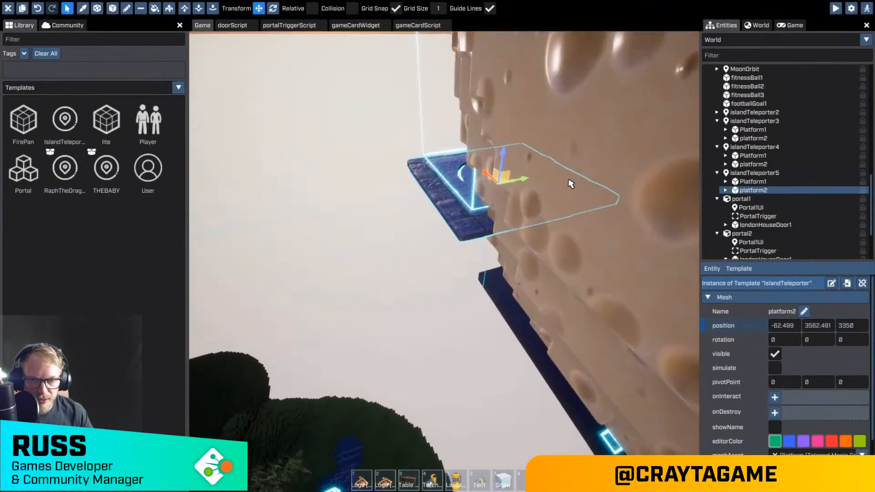
pyautogui.moveTo(496, 188); pyautogui.dragTo(580, 213)
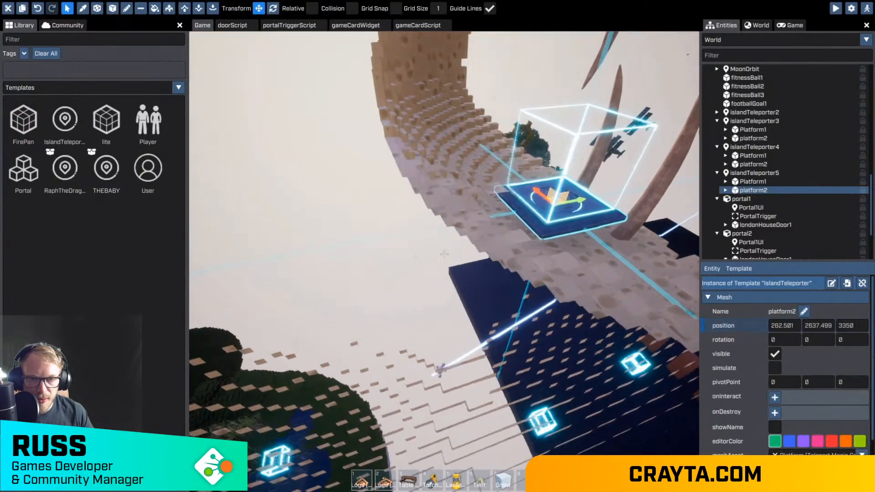
# Step: Lower platform2 onto the floor of the moon's mouth and shift it inside, to about 187.5, 2612.5, 3300
pyautogui.press('w')
pyautogui.moveTo(580, 212); pyautogui.dragTo(520, 231, button='right')
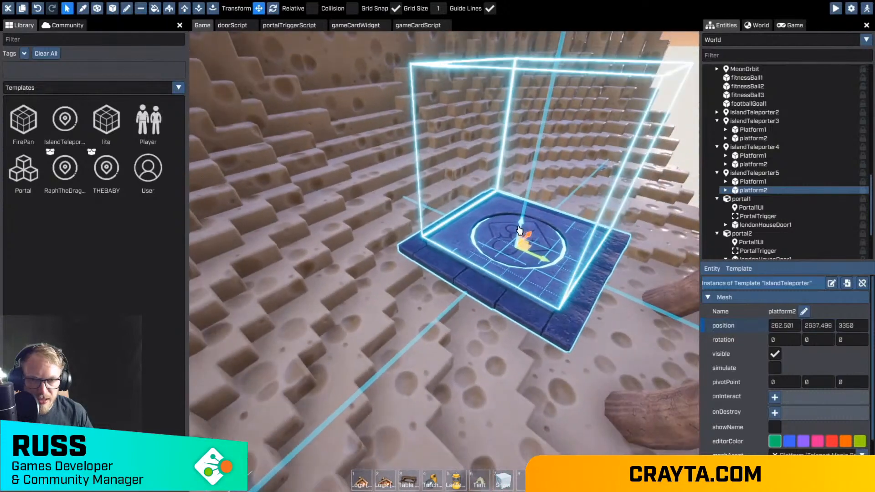
pyautogui.moveTo(520, 230); pyautogui.dragTo(516, 248)
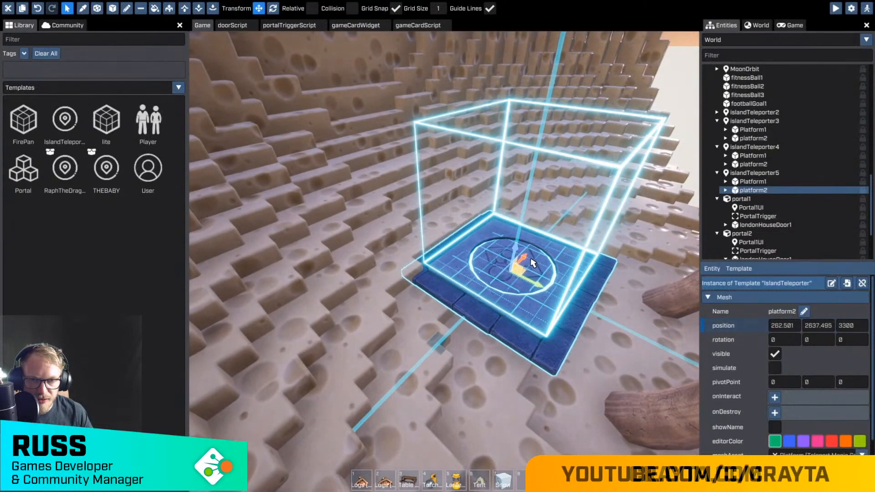
pyautogui.moveTo(553, 264); pyautogui.dragTo(553, 244)
pyautogui.press('s')
pyautogui.moveTo(497, 289); pyautogui.dragTo(733, 214, button='right')
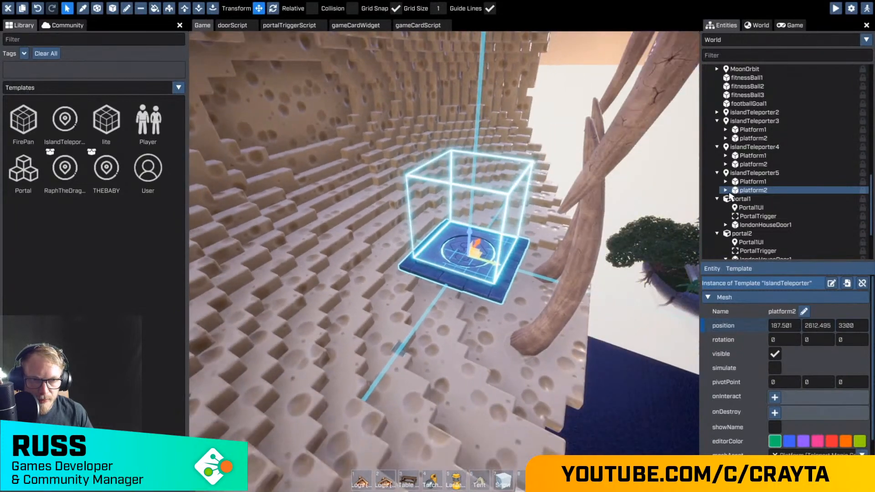
# Step: Filter the world entities for "chee", select cheeseMoon1 under MoonOrbit, and clear the filter
pyautogui.click(743, 191)
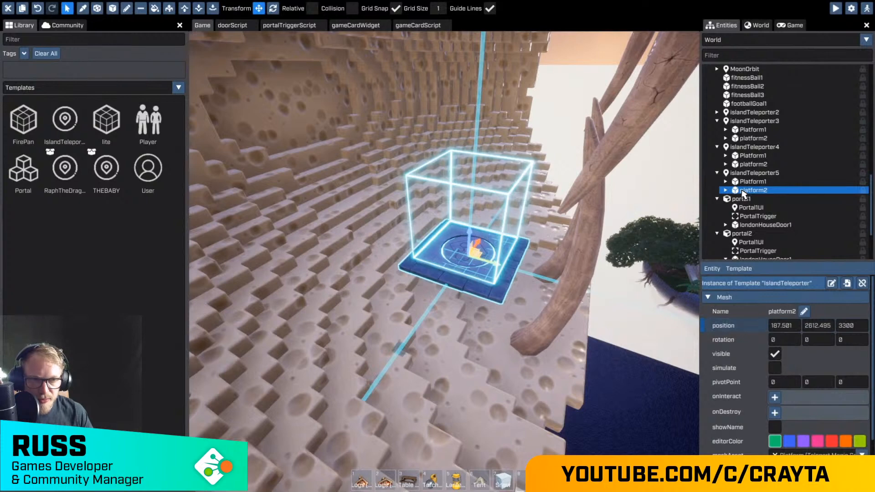
pyautogui.scroll(10, 773, 219)
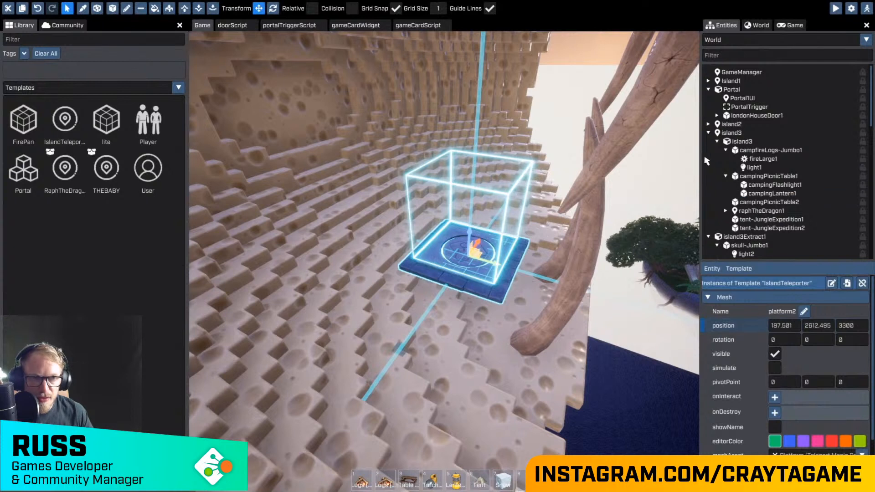
pyautogui.click(710, 133)
pyautogui.click(708, 133)
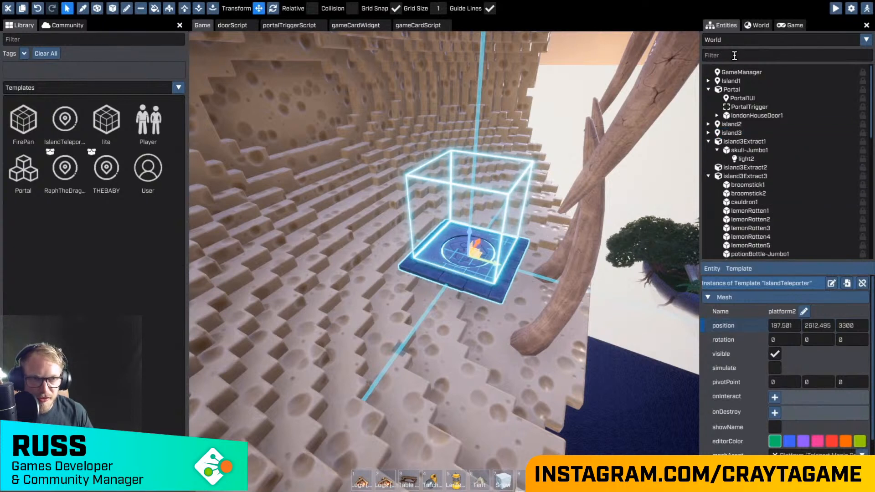
pyautogui.write('chee')
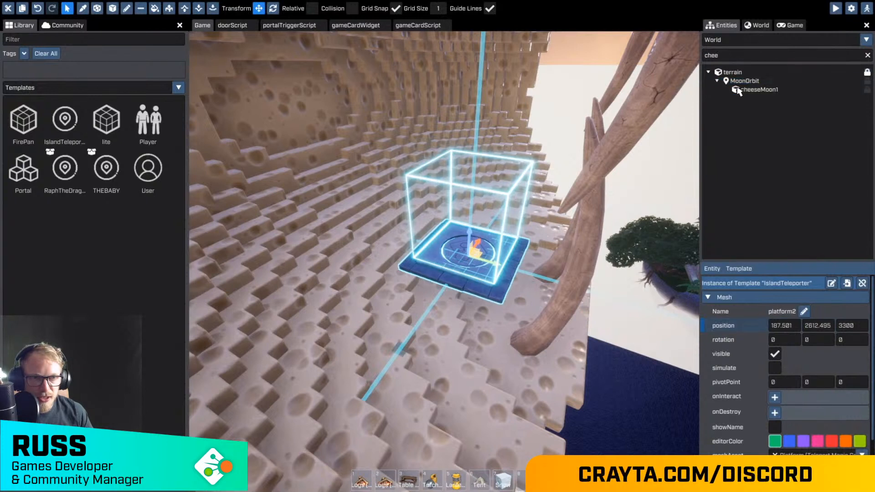
pyautogui.click(740, 90)
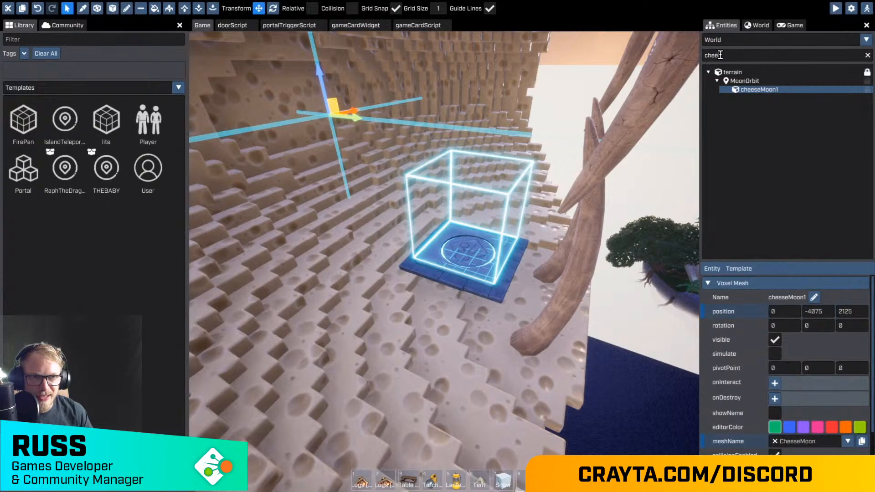
pyautogui.press('BackSpace')
pyautogui.press('BackSpace')
pyautogui.press('BackSpace')
pyautogui.press('BackSpace')
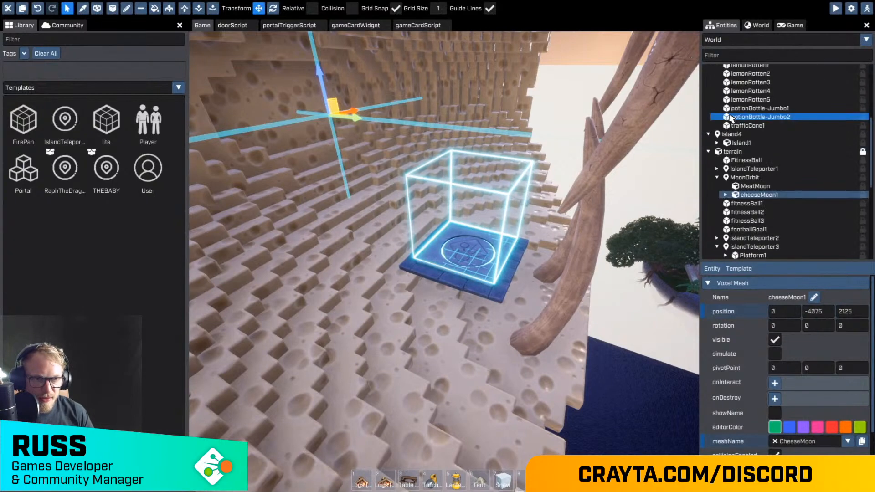
# Step: Attach platform2 of islandTeleporter5 to cheeseMoon1, accepting that its link to the template is broken
pyautogui.scroll(-7, 731, 117)
pyautogui.click(463, 288)
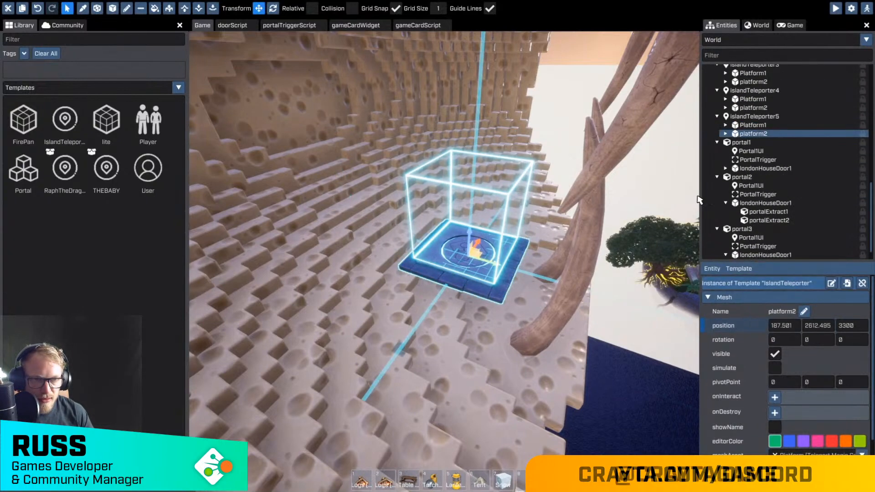
pyautogui.moveTo(752, 139); pyautogui.dragTo(760, 195)
pyautogui.scroll(5, 774, 174)
pyautogui.scroll(5, 772, 177)
pyautogui.scroll(-2, 777, 126)
pyautogui.scroll(-6, 778, 127)
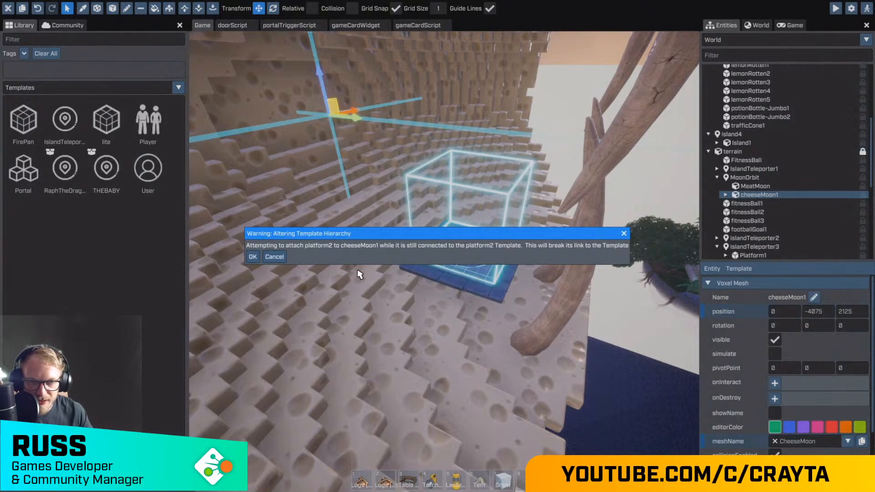
pyautogui.click(253, 257)
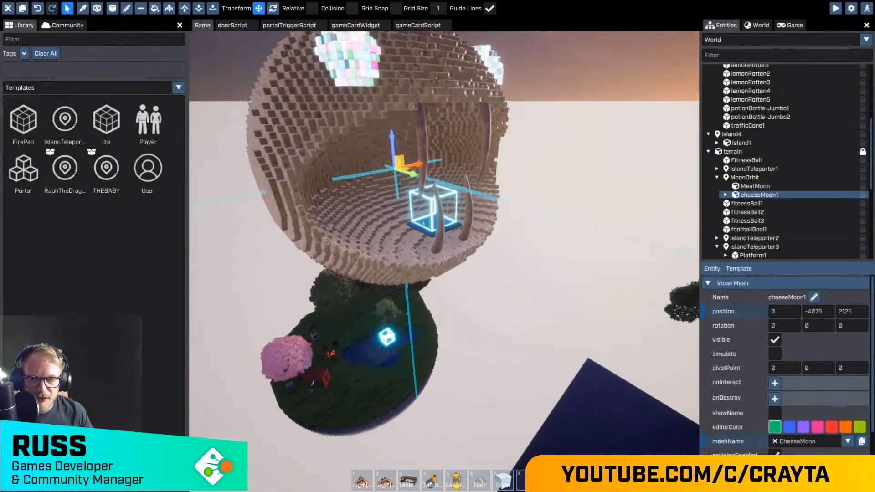
# Step: Examine the platform in the moon's mouth from a distance, and how the moon sits above the terrain and portal doors
pyautogui.moveTo(383, 313); pyautogui.dragTo(400, 301, button='right')
pyautogui.press('s')
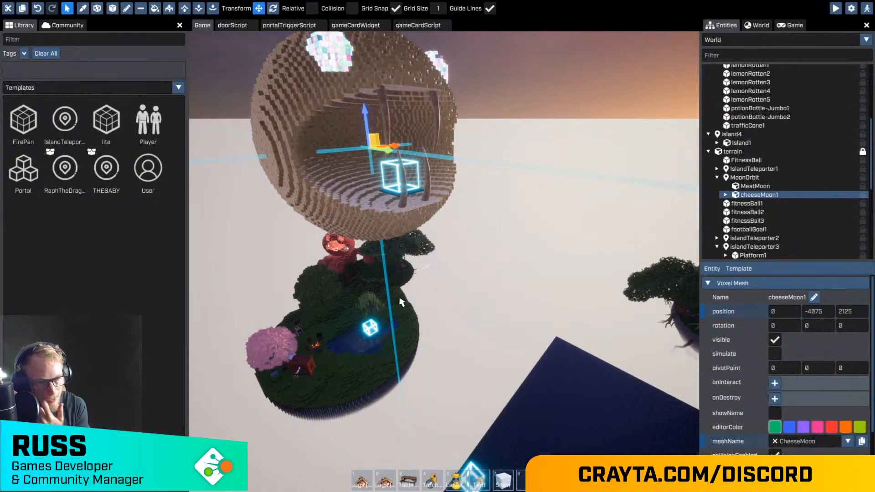
pyautogui.press('w')
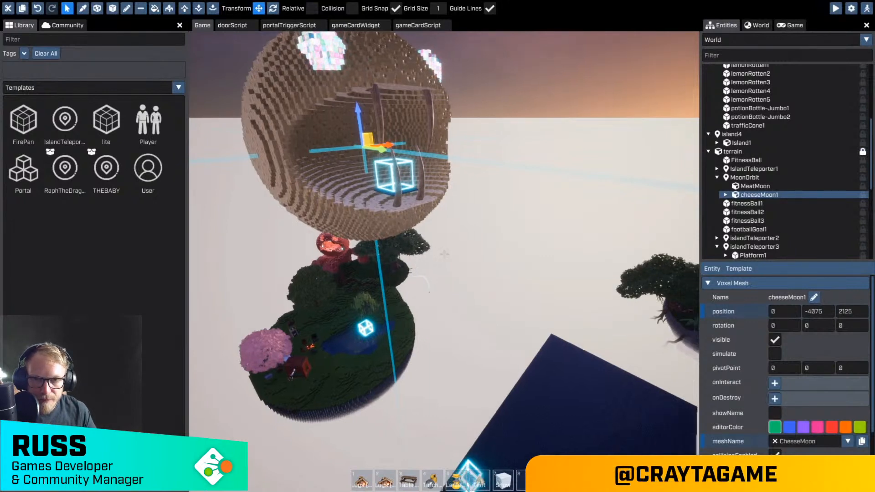
pyautogui.moveTo(401, 302); pyautogui.dragTo(444, 254, button='right')
pyautogui.press('w')
pyautogui.press('s')
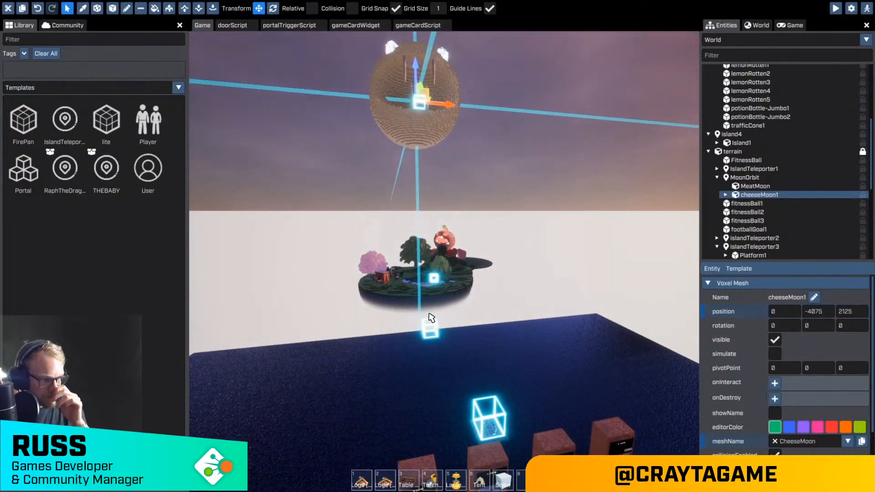
pyautogui.press('s')
pyautogui.moveTo(491, 343); pyautogui.dragTo(444, 254, button='right')
pyautogui.press('d')
pyautogui.press('w')
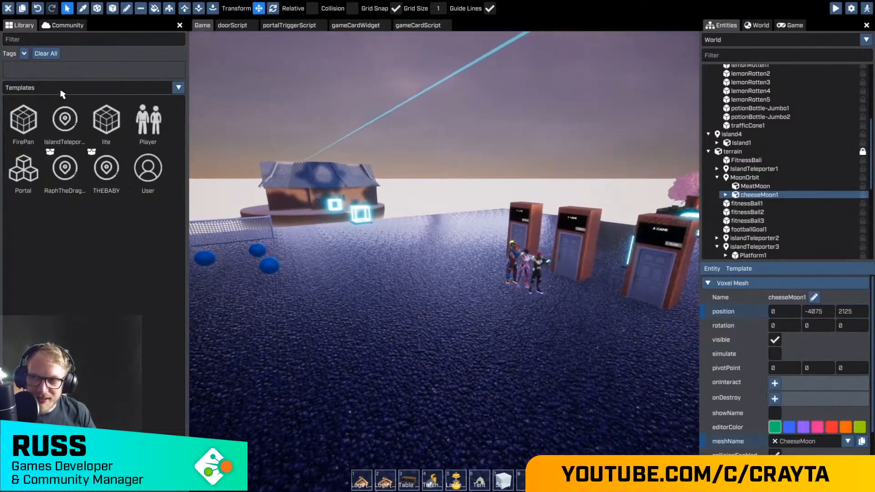
# Step: Place a Sound primitive in front of the portal doors at position 150, -175, 225
pyautogui.click(59, 87)
pyautogui.click(26, 136)
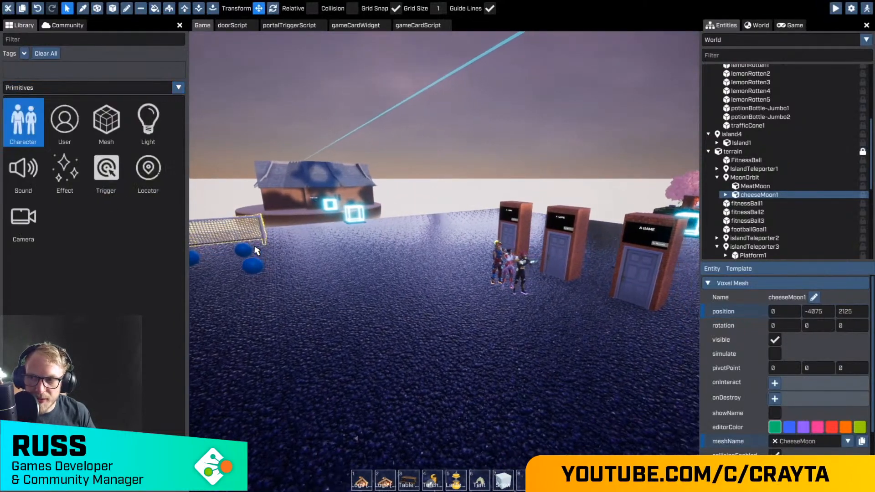
pyautogui.moveTo(37, 177); pyautogui.dragTo(434, 179)
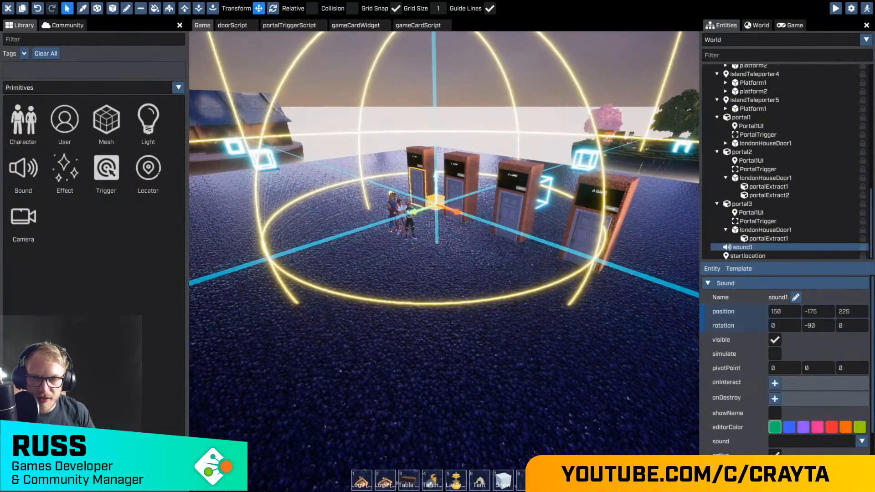
pyautogui.press('w')
pyautogui.moveTo(434, 179); pyautogui.dragTo(401, 167, button='right')
# Step: Rename the new sound entity as PortalMusic
pyautogui.click(797, 298)
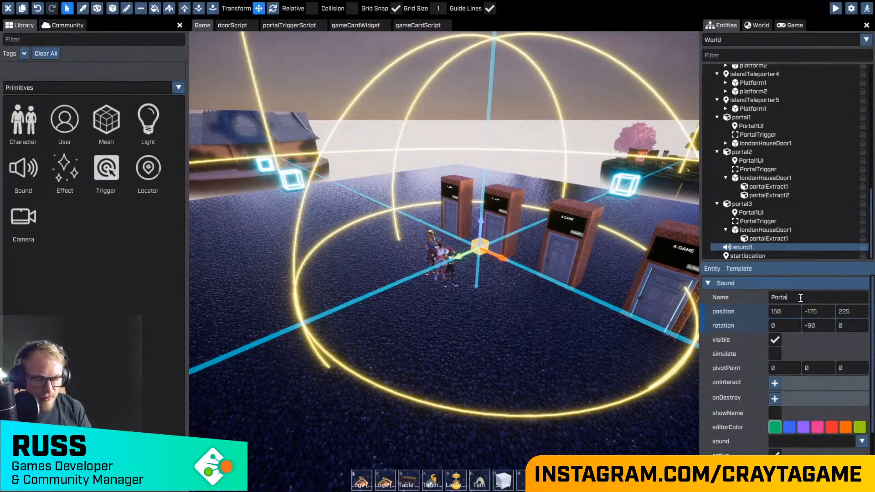
pyautogui.write('PortalMusic')
pyautogui.press('Return')
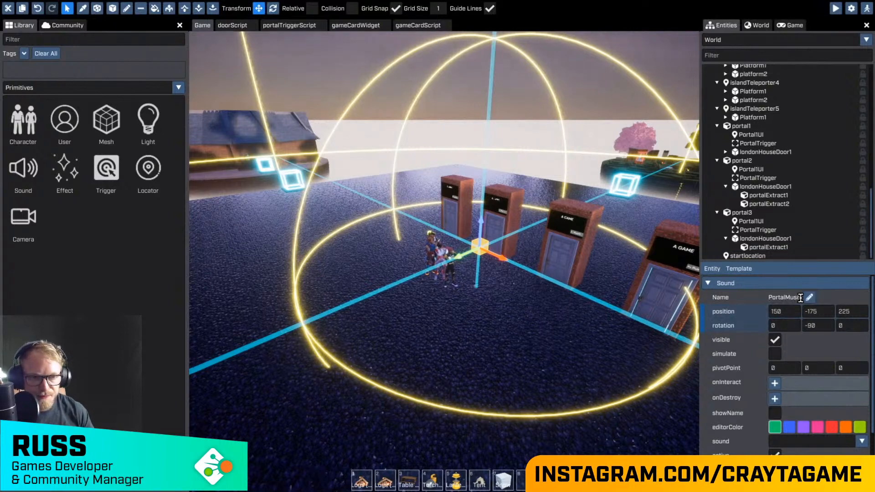
# Step: Set the sound of PortalMusic to A Bit Big Beat Cheese Music
pyautogui.scroll(-3, 806, 357)
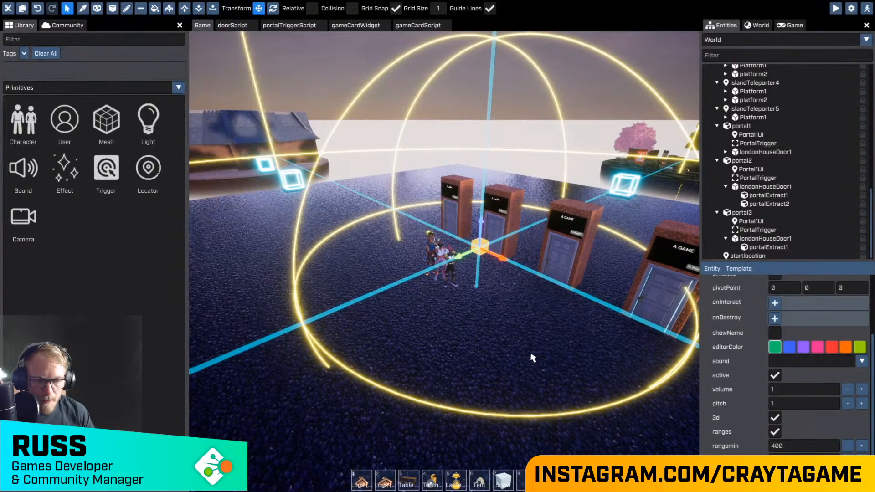
pyautogui.press('s')
pyautogui.moveTo(532, 358); pyautogui.dragTo(584, 356, button='right')
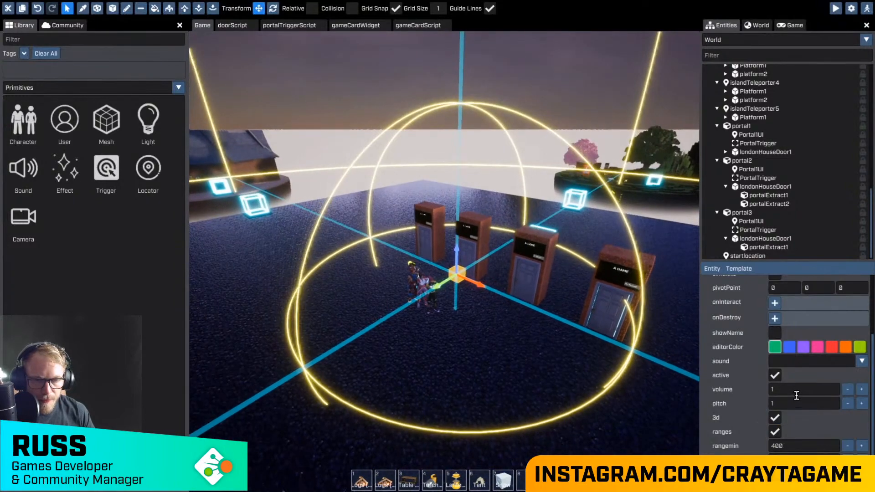
pyautogui.click(854, 363)
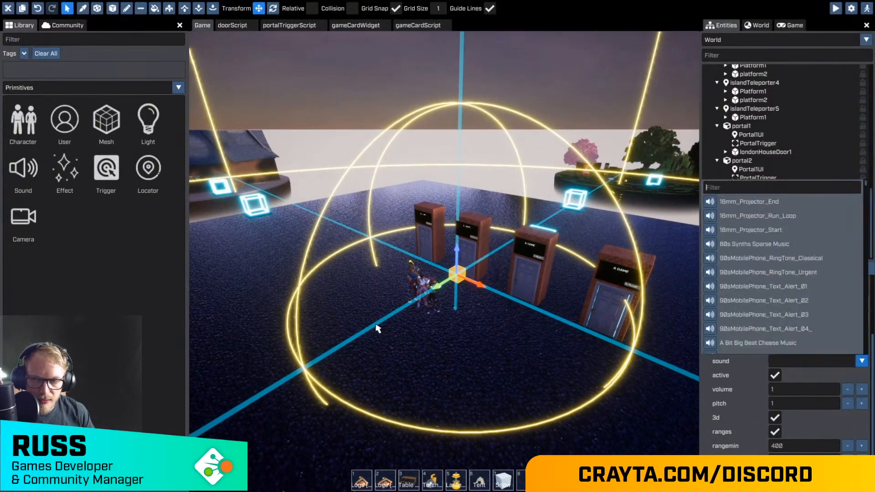
pyautogui.click(733, 191)
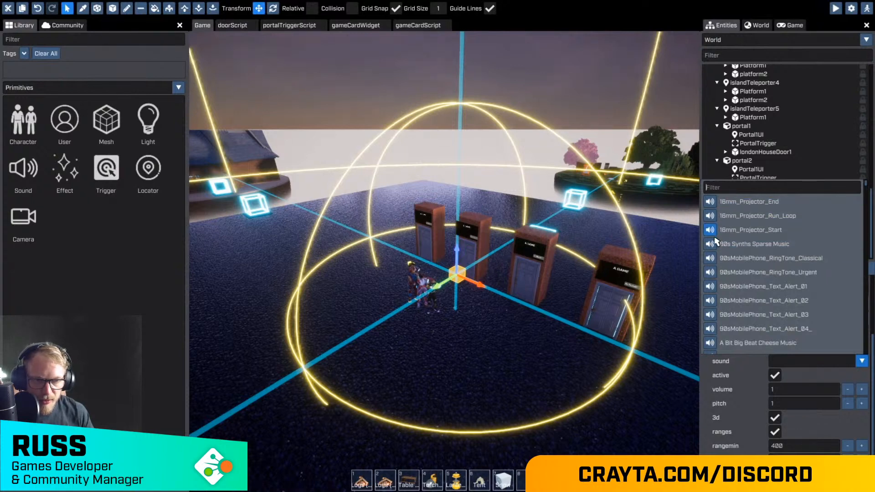
pyautogui.scroll(-1, 718, 244)
pyautogui.scroll(1, 734, 256)
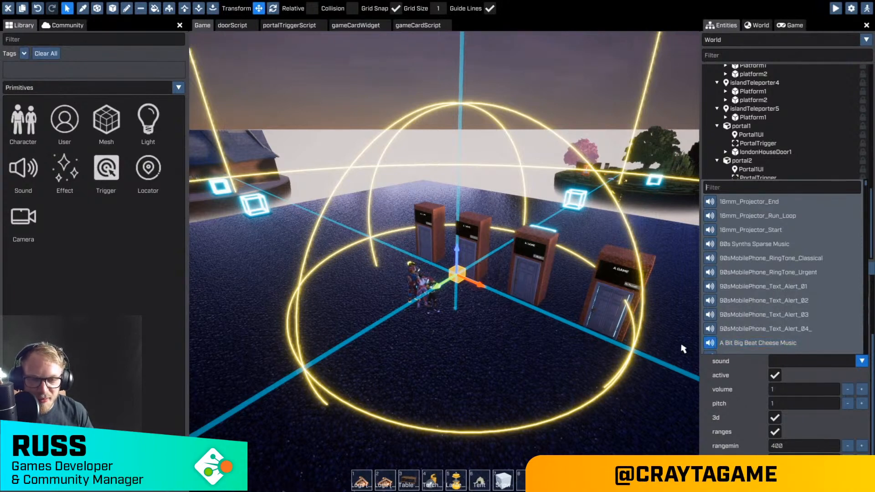
pyautogui.click(752, 360)
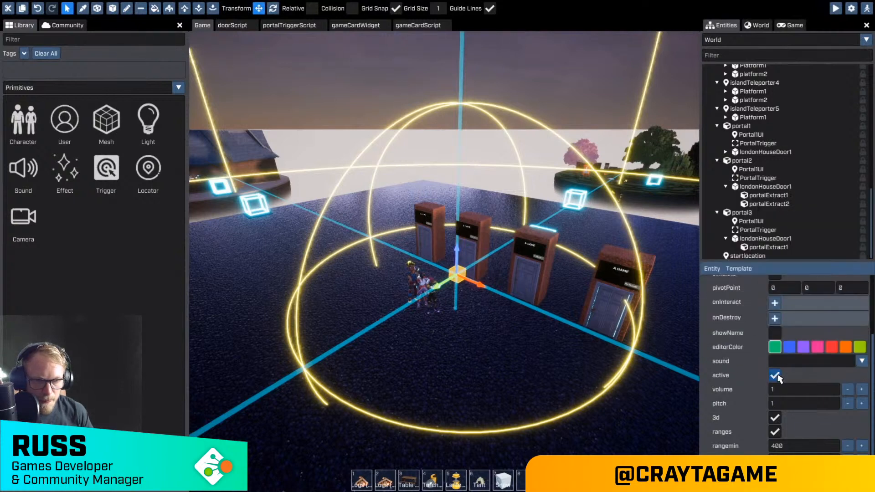
pyautogui.click(802, 362)
pyautogui.click(738, 343)
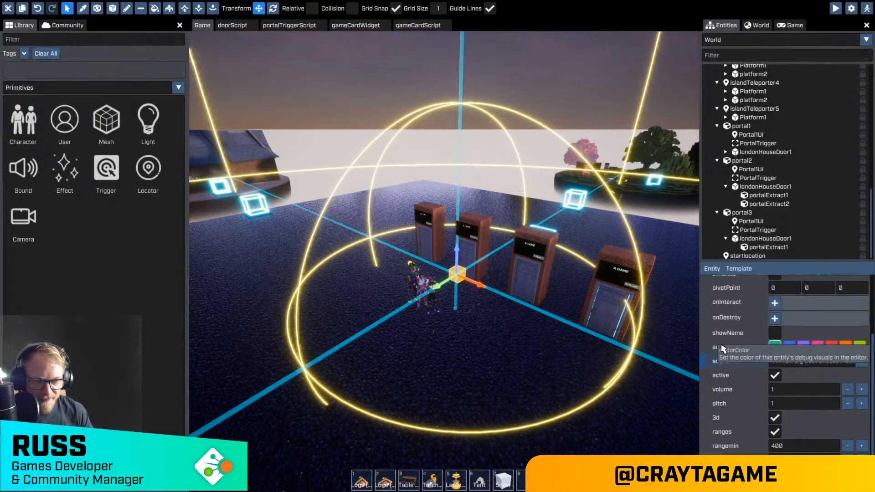
# Step: Preview the A Bit Big Beat Cheese Music track in PortalMusic's sound choices and view the sound's range around the doors
pyautogui.click(802, 362)
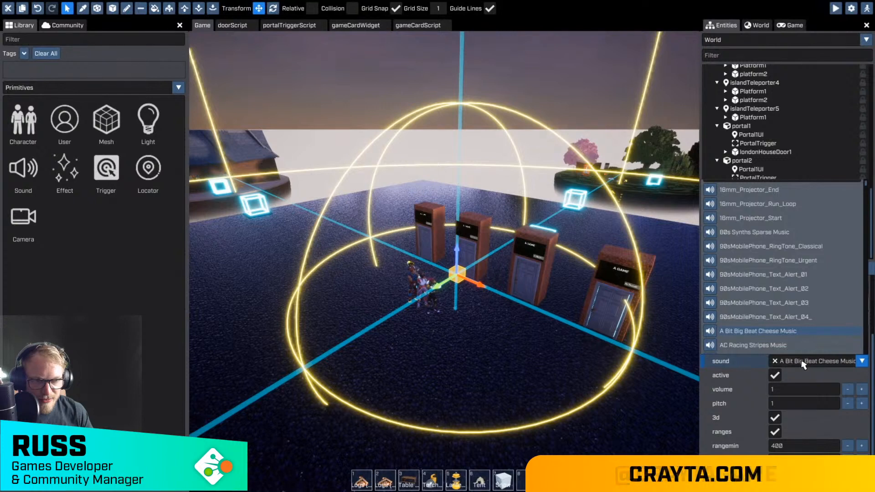
pyautogui.scroll(-1, 788, 325)
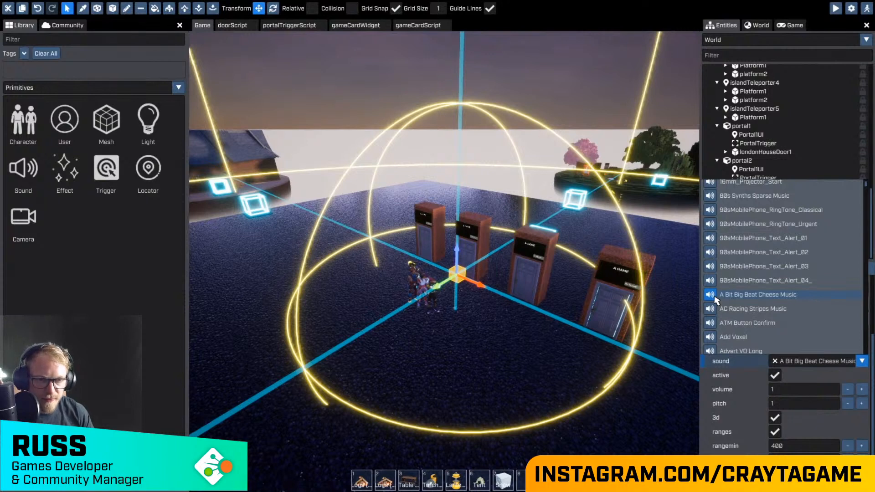
pyautogui.moveTo(548, 333); pyautogui.dragTo(548, 276, button='right')
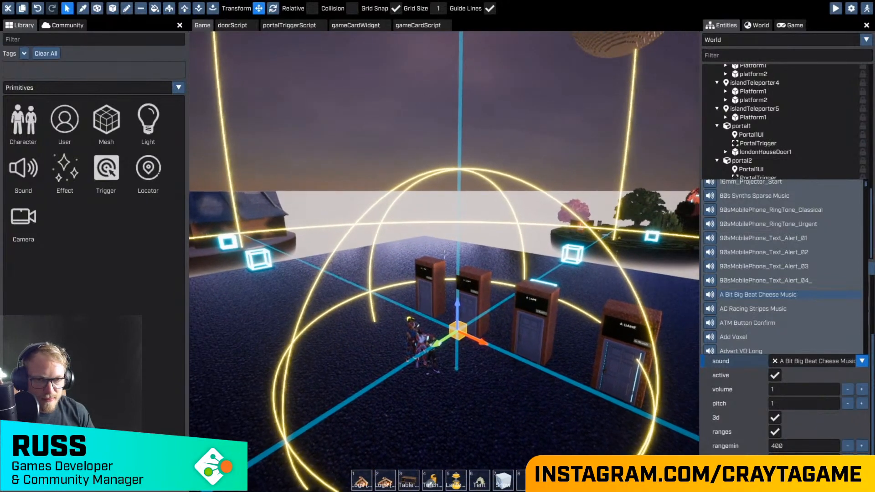
pyautogui.press('w')
pyautogui.moveTo(571, 374); pyautogui.dragTo(545, 350, button='right')
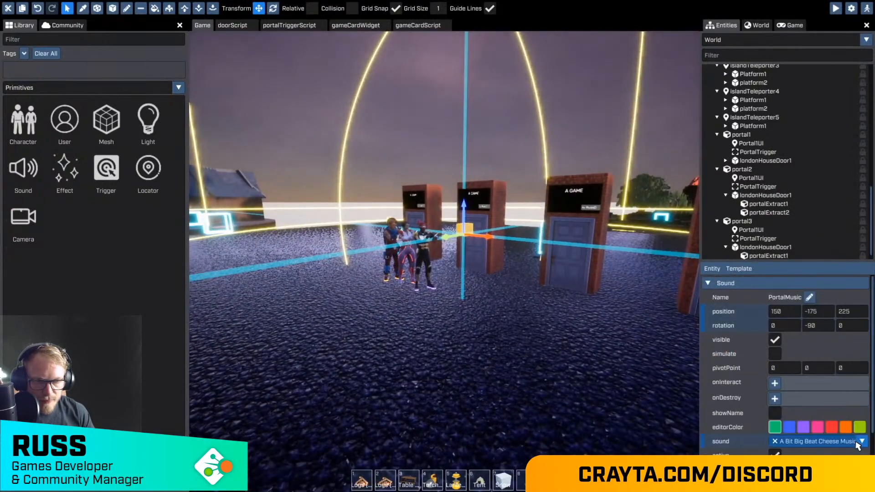
# Step: Browse the available sounds for PortalMusic and compare Arcade City Dark Music with A Bit Big Beat Cheese Music by previewing them
pyautogui.click(861, 442)
pyautogui.scroll(-3, 784, 383)
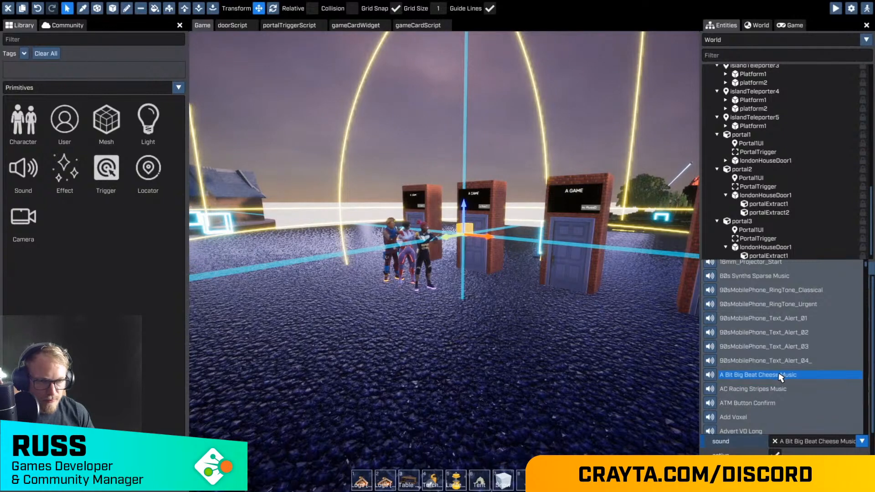
pyautogui.scroll(-2, 771, 385)
pyautogui.scroll(-5, 766, 388)
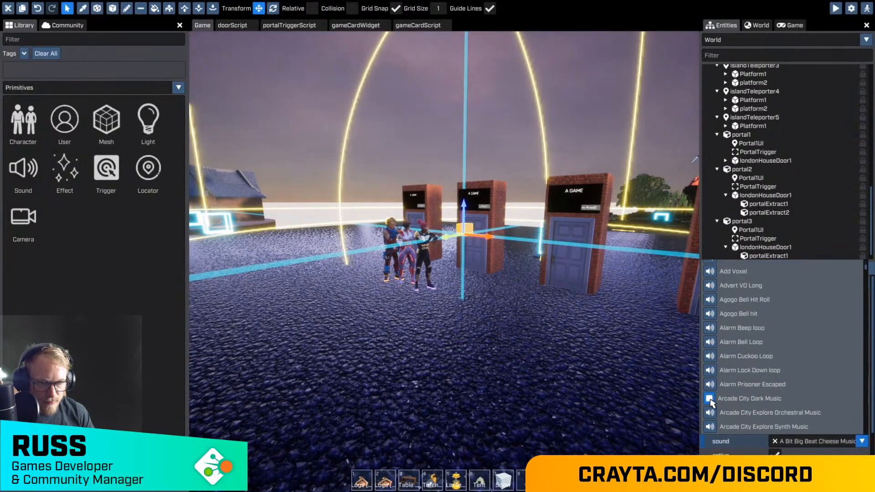
pyautogui.scroll(6, 725, 388)
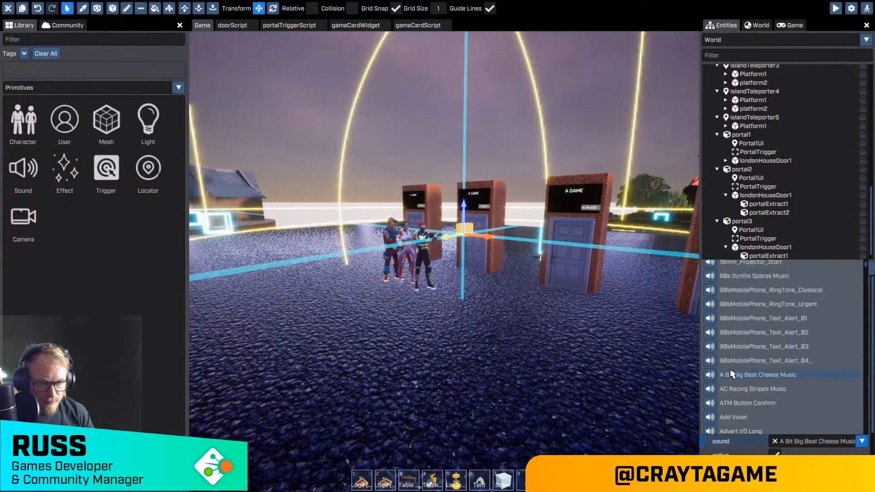
pyautogui.click(729, 375)
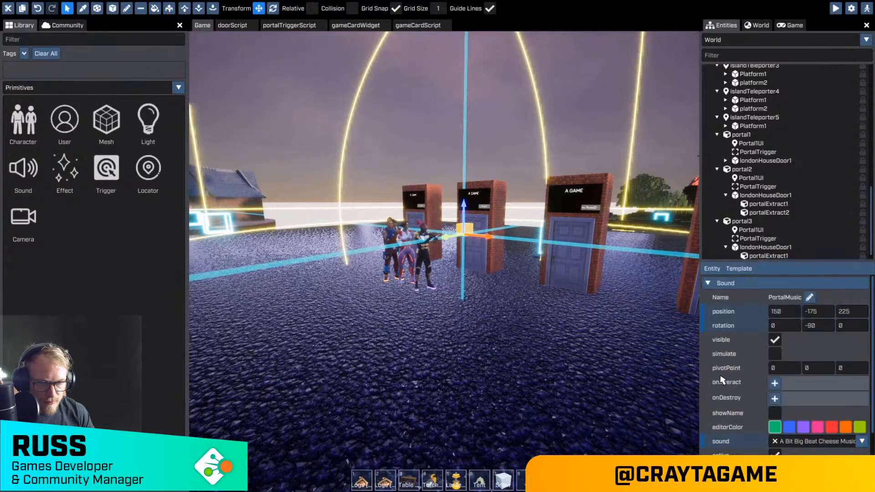
pyautogui.click(812, 441)
pyautogui.scroll(-5, 771, 406)
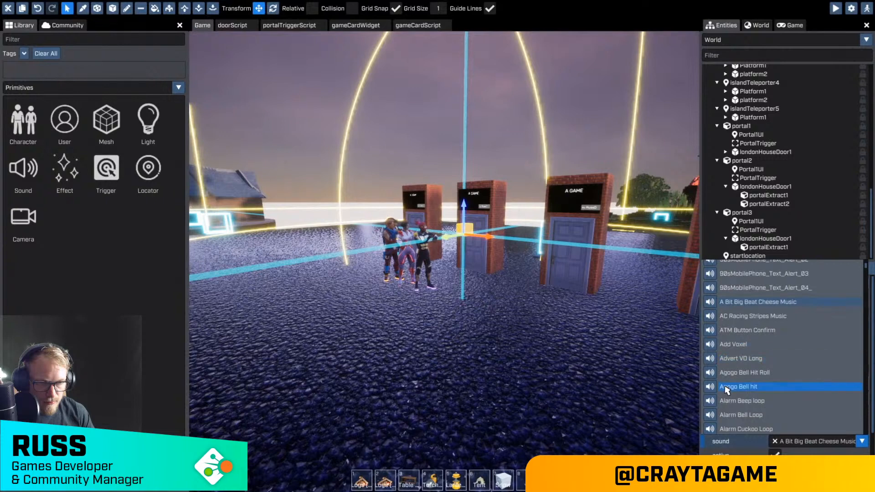
pyautogui.scroll(-5, 722, 388)
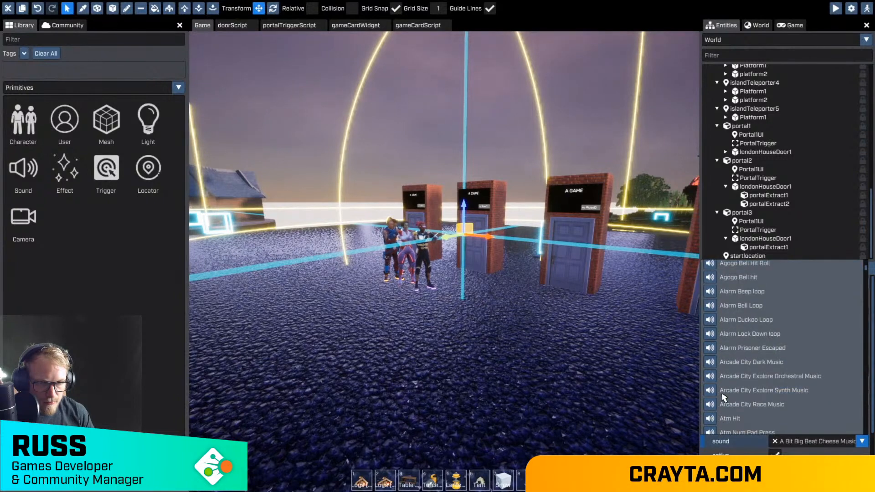
pyautogui.scroll(5, 728, 387)
pyautogui.scroll(5, 728, 387)
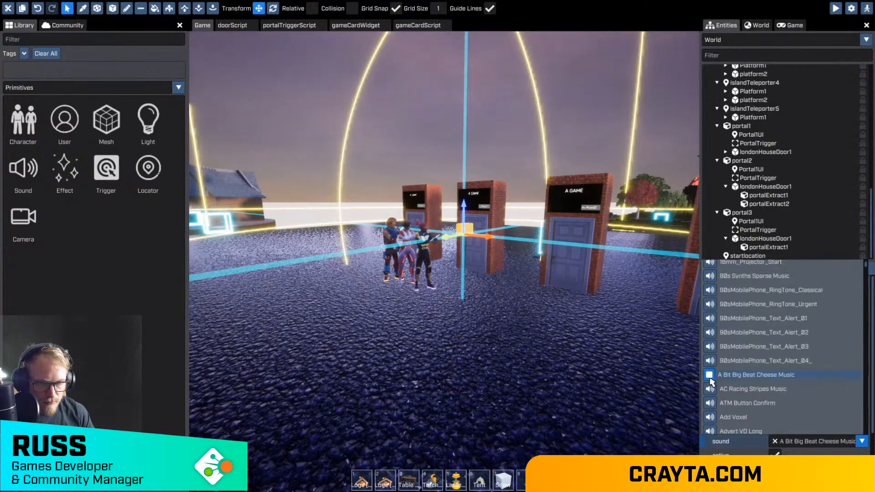
# Step: Look through the world's entity hierarchy for the PortalMusic sound under terrain
pyautogui.moveTo(619, 369); pyautogui.dragTo(572, 369, button='right')
pyautogui.click(619, 369)
pyautogui.press('e')
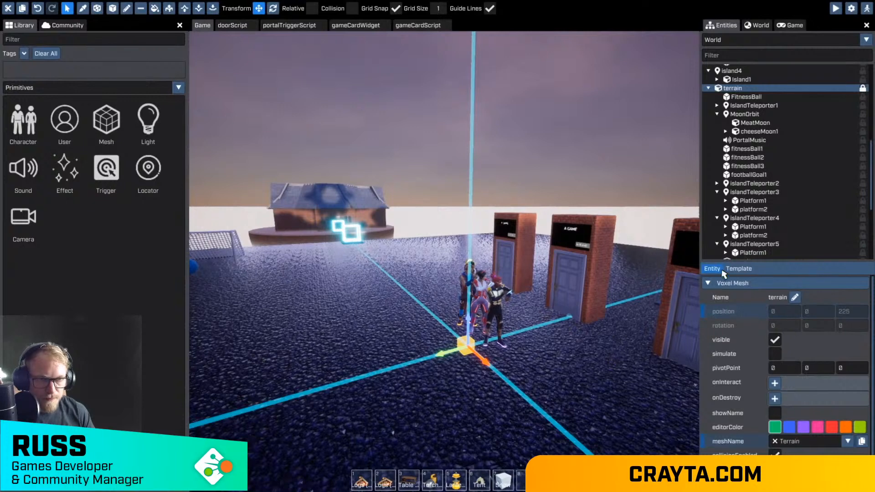
pyautogui.scroll(4, 752, 137)
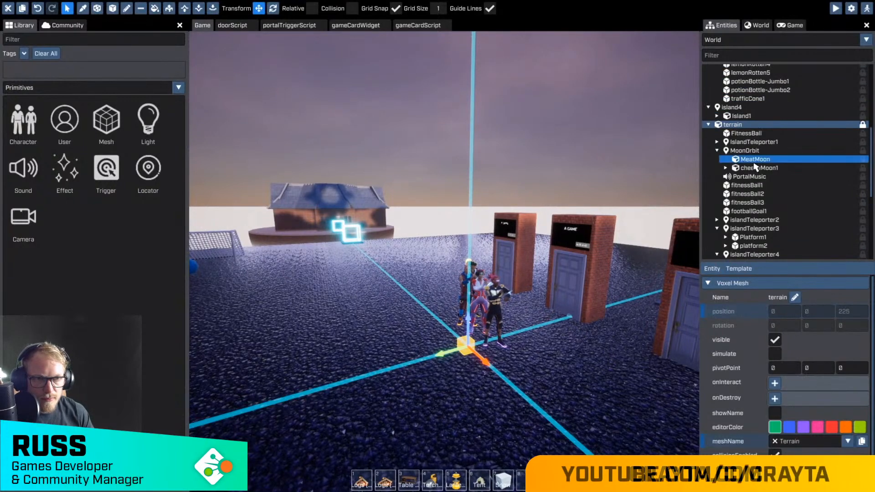
pyautogui.scroll(3, 757, 163)
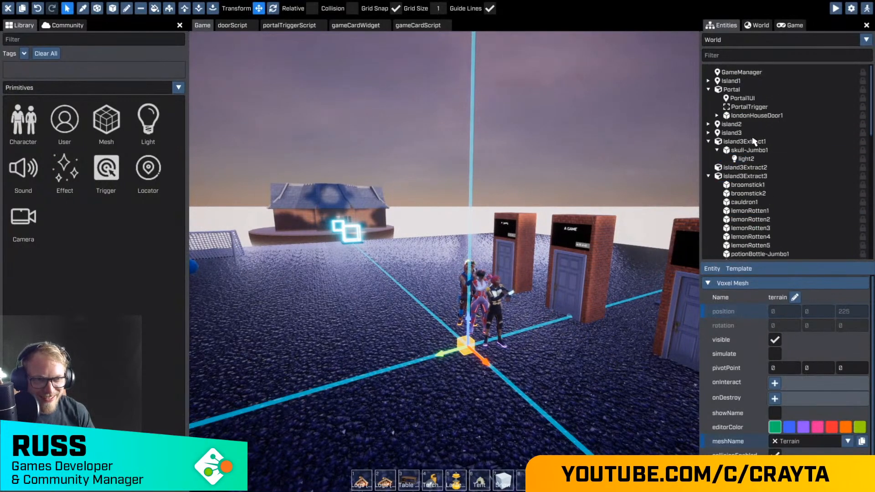
pyautogui.scroll(-3, 759, 160)
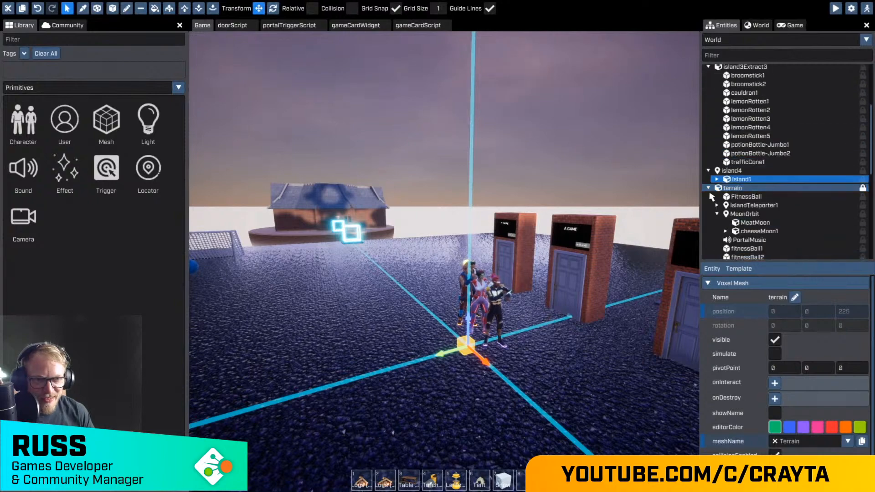
pyautogui.press('w')
pyautogui.moveTo(532, 246); pyautogui.dragTo(536, 246, button='right')
# Step: Turn on Show Entity Icons in the editor settings and return to the world
pyautogui.press('F5')
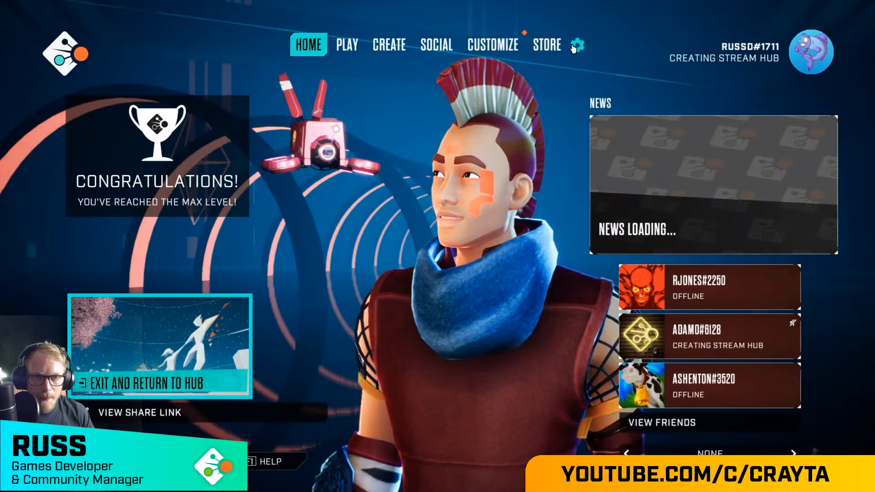
pyautogui.click(578, 45)
pyautogui.click(299, 77)
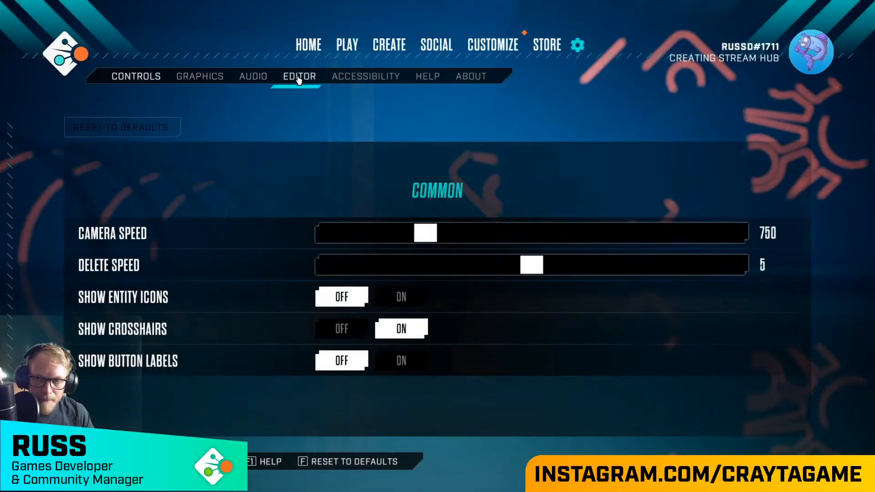
pyautogui.click(406, 299)
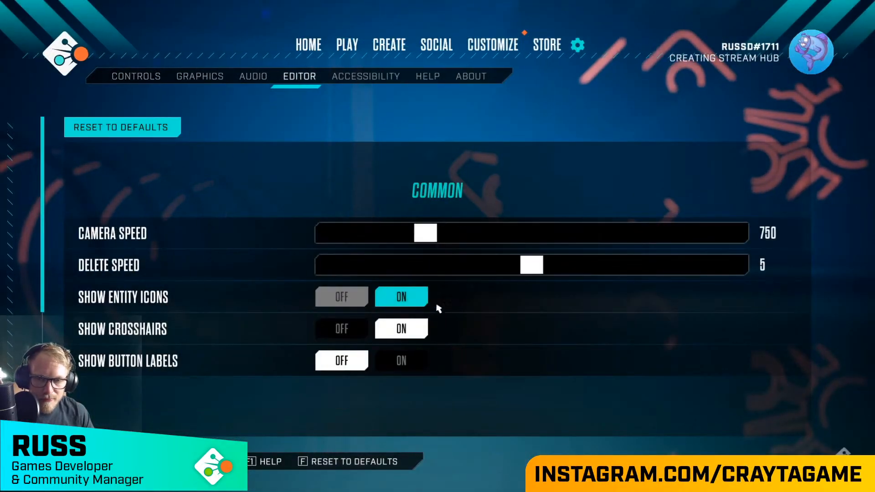
pyautogui.press('Escape')
# Step: Select the PortalMusic entity in front of the doors and set its sound to Arcade City Explore Synth Music
pyautogui.click(476, 276)
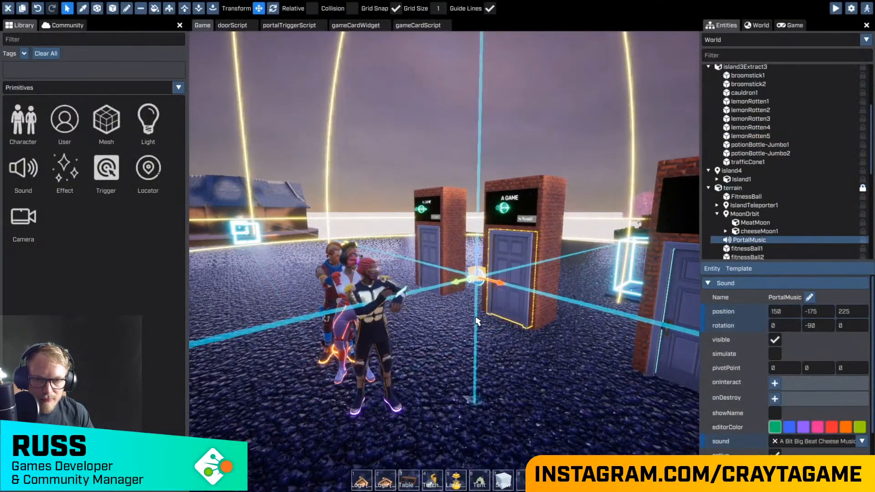
pyautogui.press('w')
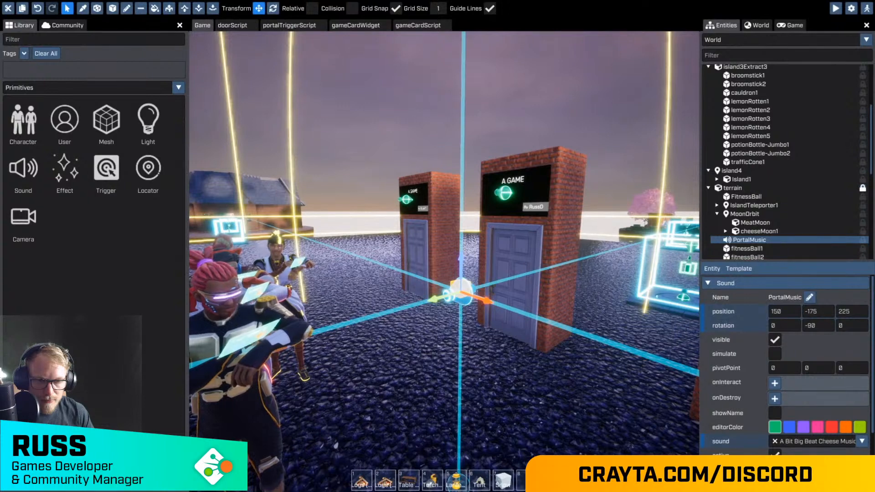
pyautogui.click(462, 309)
pyautogui.click(460, 297)
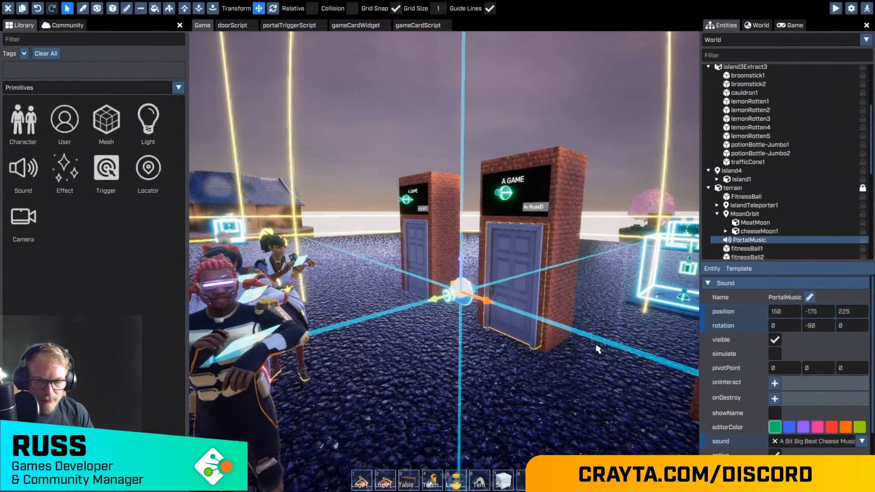
pyautogui.click(823, 441)
pyautogui.scroll(-4, 790, 405)
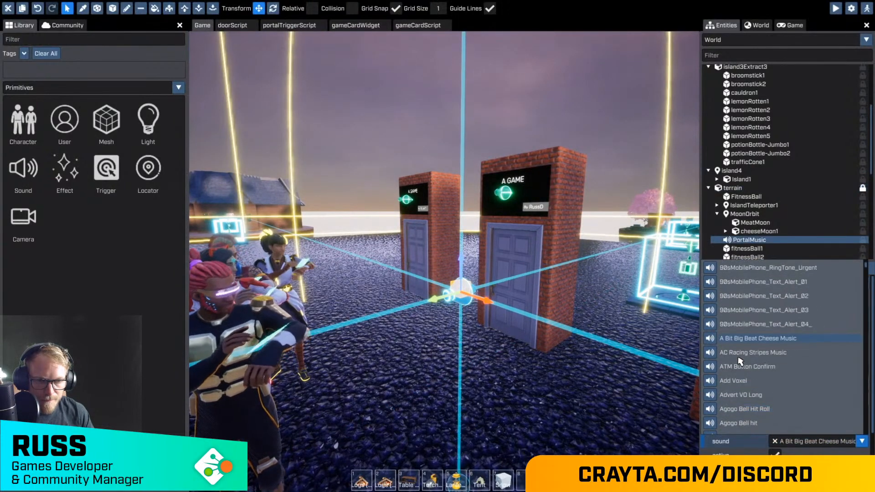
pyautogui.scroll(-2, 740, 395)
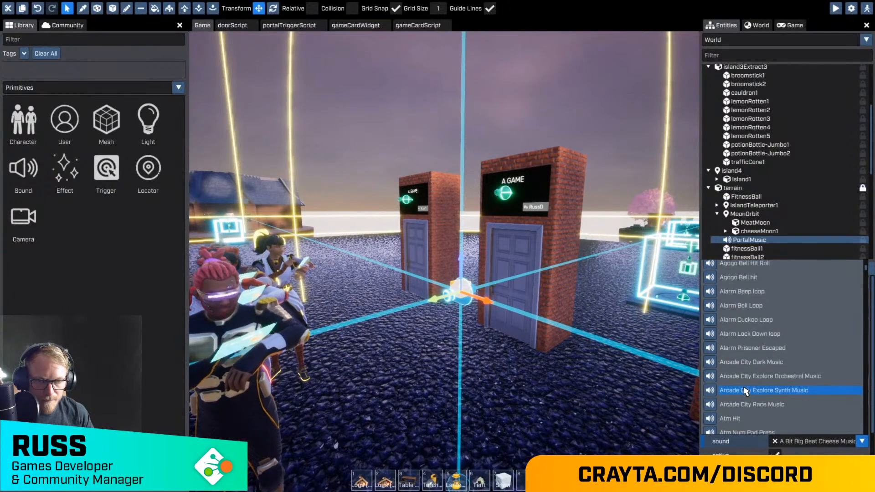
pyautogui.scroll(-3, 748, 396)
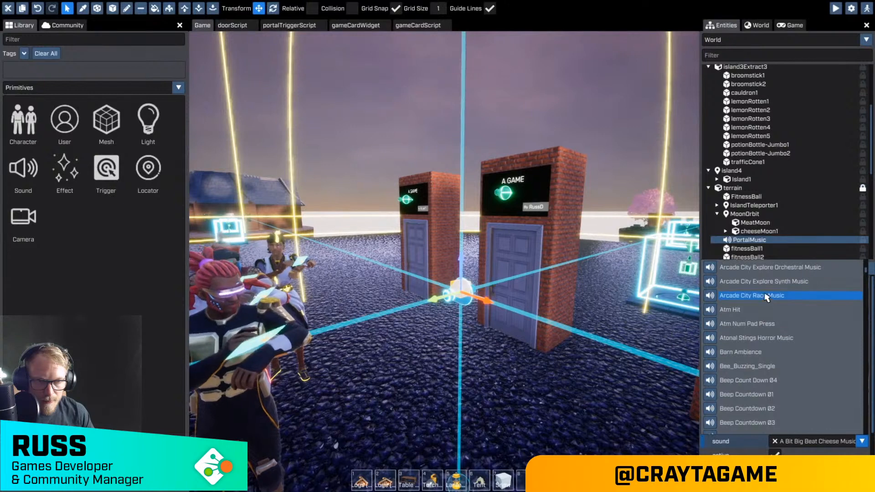
pyautogui.click(770, 283)
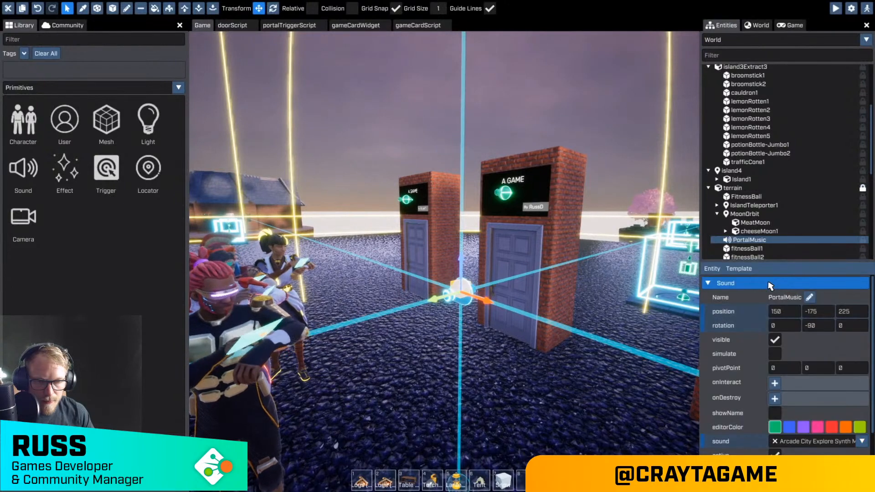
# Step: Set PortalMusic's minimum range to 1000 and its volume to 2
pyautogui.moveTo(658, 333); pyautogui.dragTo(424, 376, button='right')
pyautogui.hotkey('shift', 's')
pyautogui.moveTo(444, 254); pyautogui.dragTo(455, 207, button='right')
pyautogui.press('w')
pyautogui.scroll(-3, 839, 435)
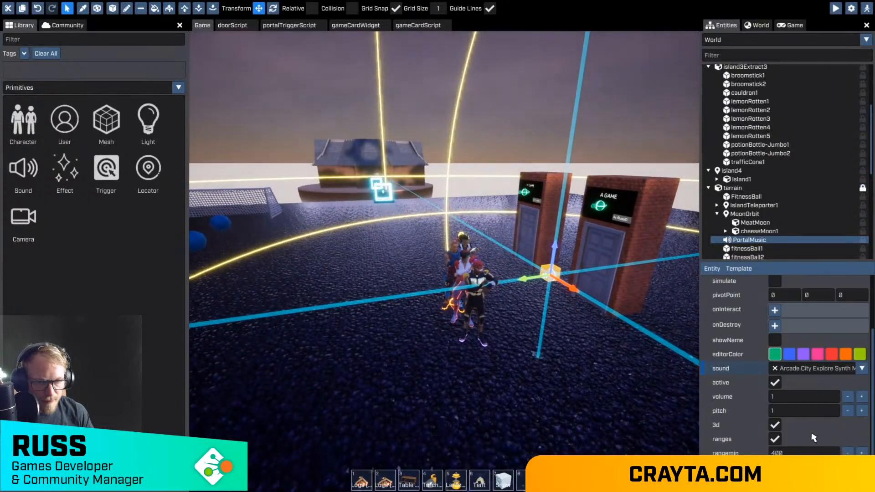
pyautogui.scroll(-1, 812, 443)
pyautogui.write('1000')
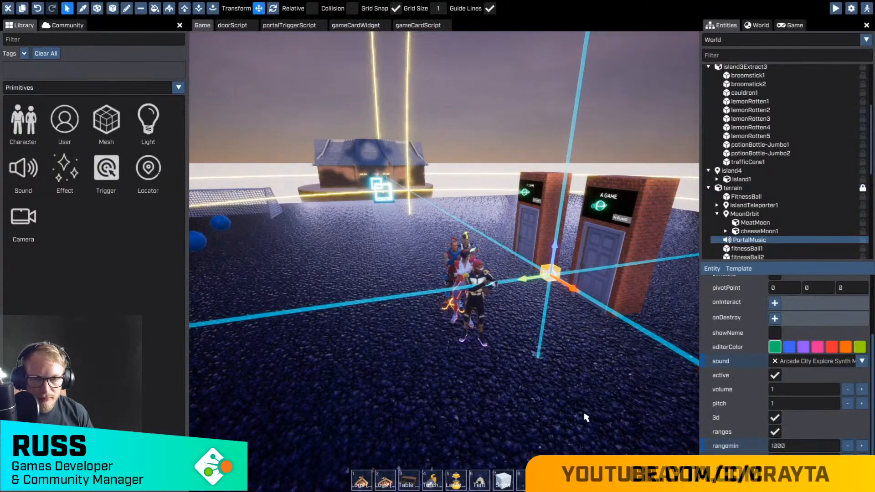
pyautogui.moveTo(586, 416); pyautogui.dragTo(580, 365, button='right')
pyautogui.press('w')
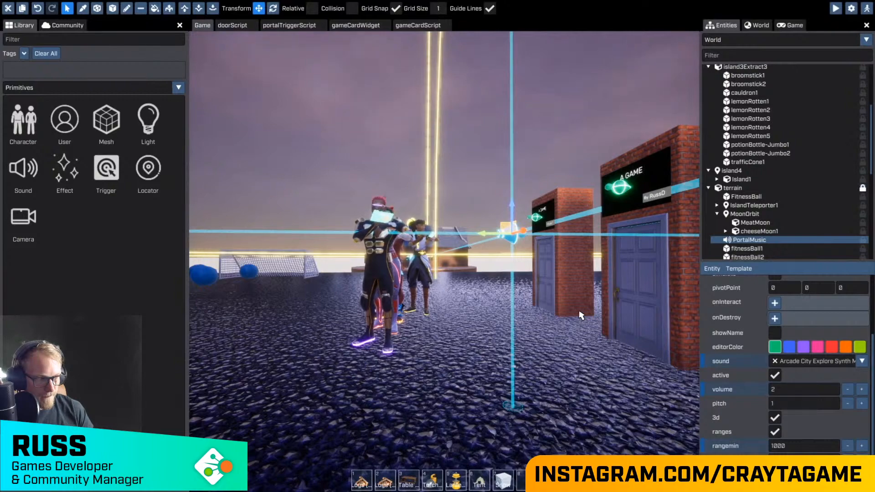
# Step: Move around the PortalMusic sound and the portal doors to check how the music carries over the area
pyautogui.press('w')
pyautogui.moveTo(579, 311); pyautogui.dragTo(575, 335, button='right')
pyautogui.press('w')
pyautogui.press('s')
pyautogui.press('s')
pyautogui.press('a')
pyautogui.press('w')
pyautogui.press('d')
pyautogui.press('d')
pyautogui.press('s')
pyautogui.press('w')
pyautogui.press('w')
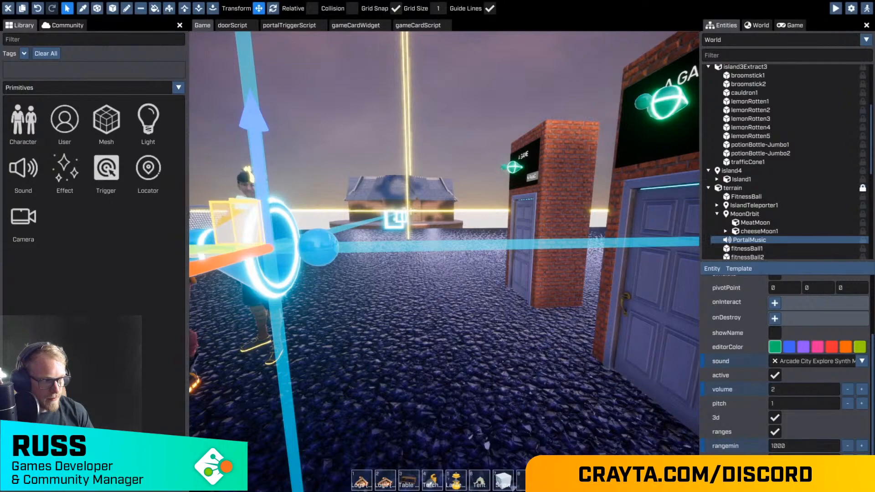
# Step: Place a new sound entity on the snow island between the tent and the pond, and raise it above the ground
pyautogui.moveTo(576, 335); pyautogui.dragTo(575, 335, button='right')
pyautogui.hotkey('shift', 'w')
pyautogui.hotkey('shift', 'w')
pyautogui.hotkey('shift', 'w')
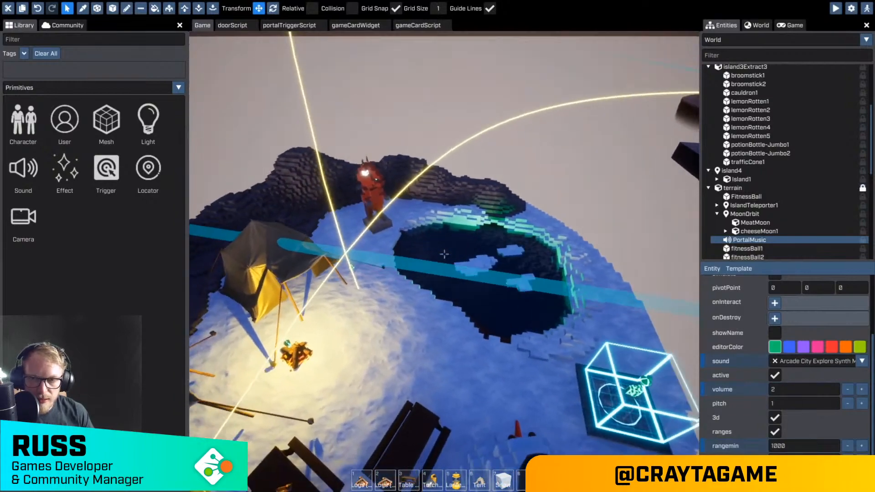
pyautogui.moveTo(444, 254); pyautogui.dragTo(445, 254, button='right')
pyautogui.moveTo(23, 170); pyautogui.dragTo(407, 353)
pyautogui.moveTo(407, 353); pyautogui.dragTo(407, 352, button='right')
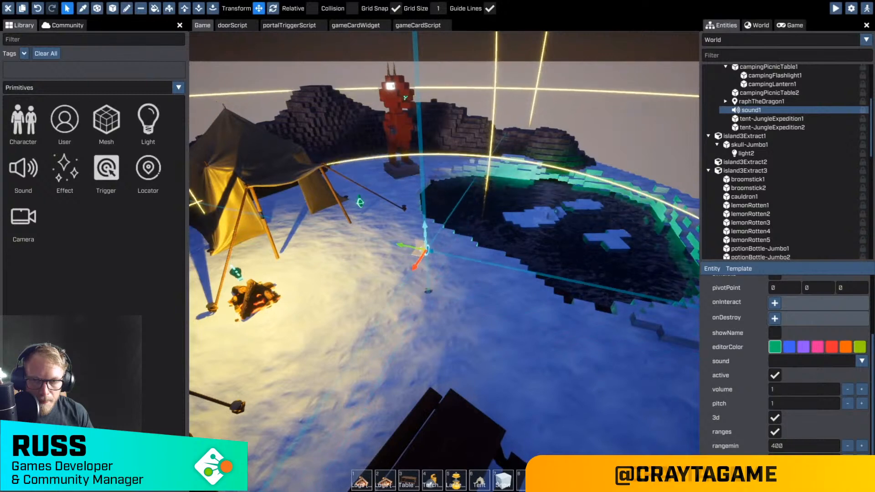
pyautogui.moveTo(425, 226); pyautogui.dragTo(420, 168)
pyautogui.press('w')
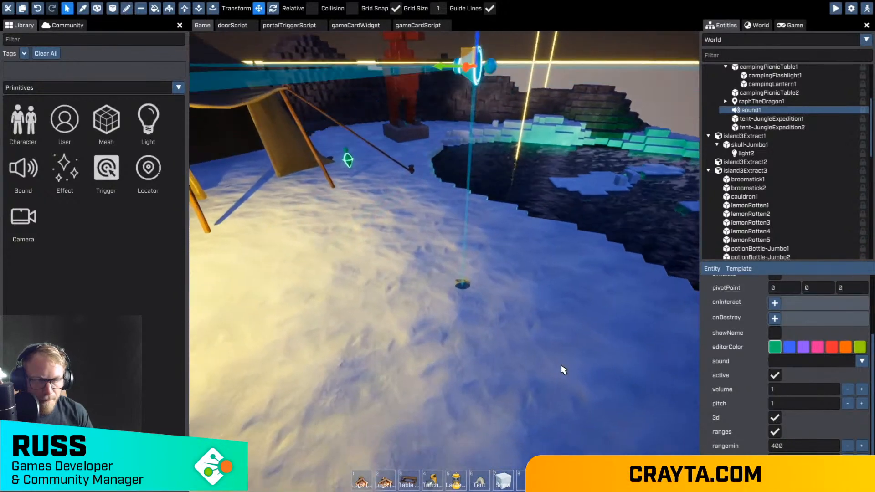
pyautogui.moveTo(564, 370); pyautogui.dragTo(589, 351, button='right')
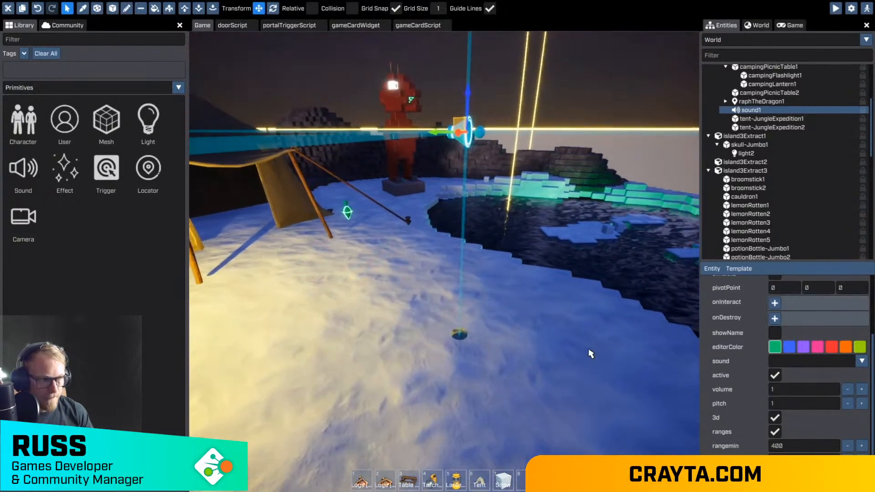
# Step: Find adventure music by filtering for "adve" and set the snow island sound to Epic Adventure Music
pyautogui.click(862, 361)
pyautogui.scroll(-3, 785, 322)
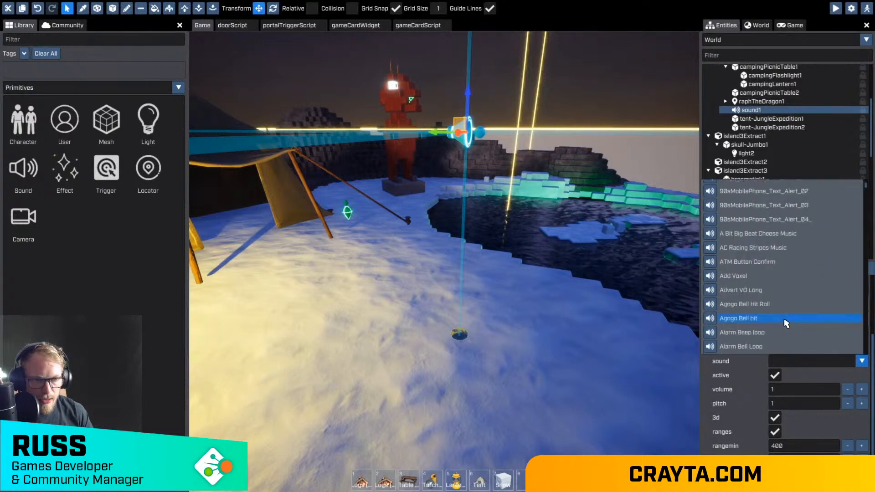
pyautogui.scroll(-3, 752, 292)
pyautogui.scroll(-15, 785, 277)
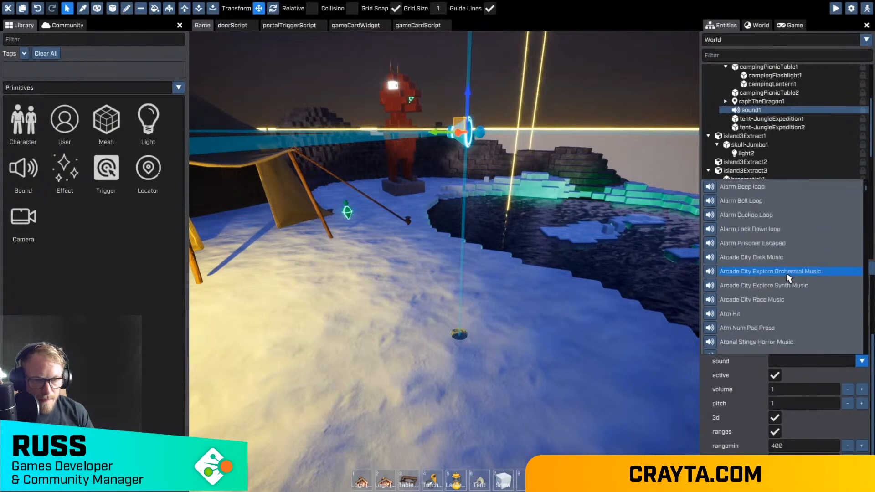
pyautogui.scroll(-5, 798, 280)
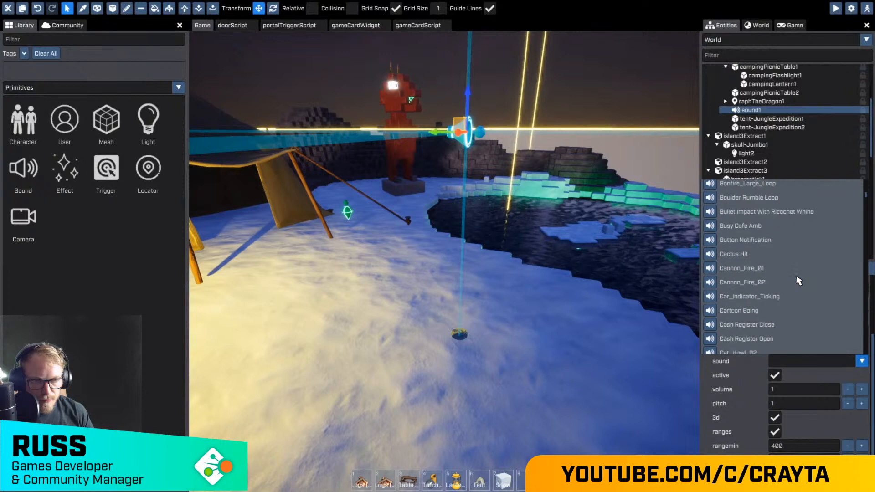
pyautogui.scroll(20, 789, 258)
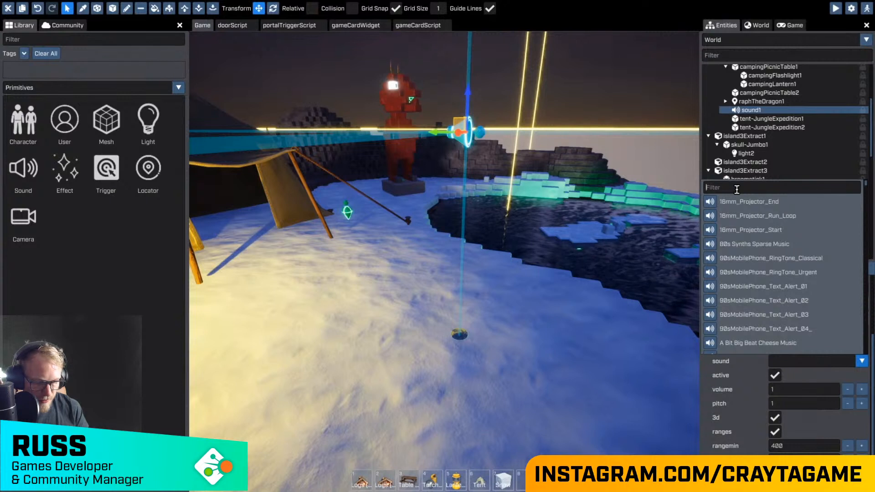
pyautogui.write('adve')
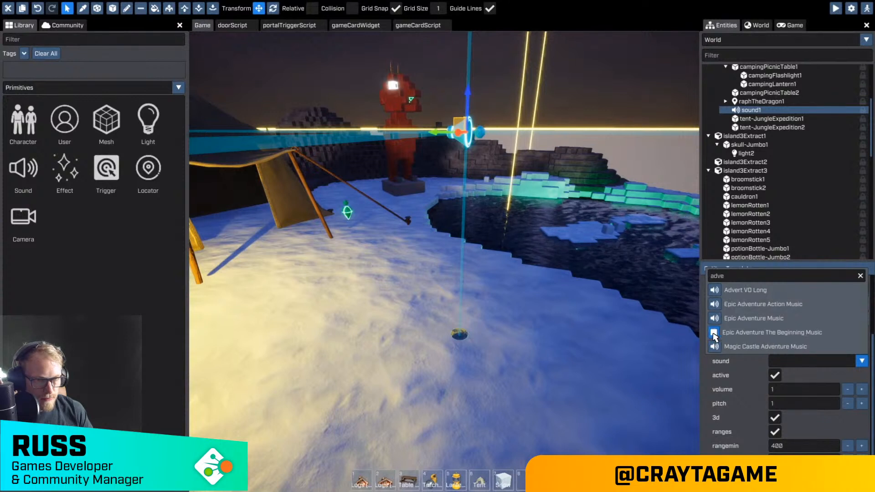
pyautogui.click(725, 319)
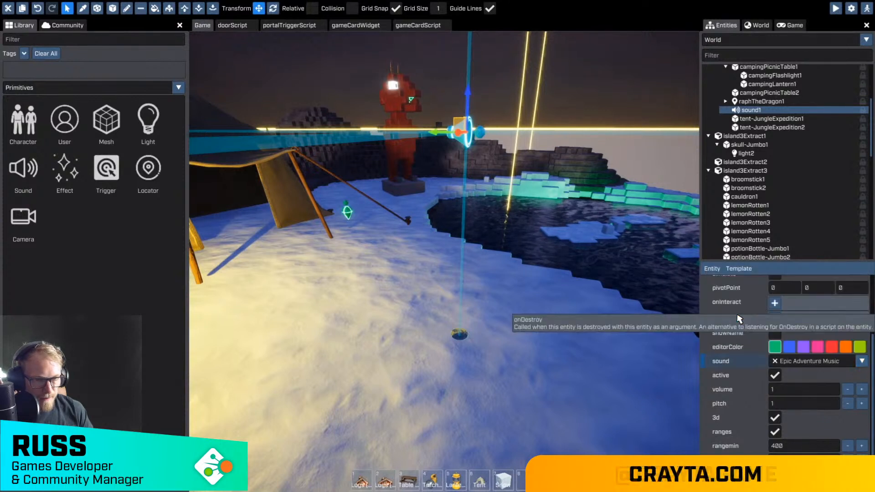
# Step: Travel from the snow island back to the portal doors and walk the terrain in basic mode to check the music's reach
pyautogui.press('w')
pyautogui.moveTo(510, 331); pyautogui.dragTo(497, 368, button='right')
pyautogui.press('w')
pyautogui.press('w')
pyautogui.press('w')
pyautogui.press('a')
pyautogui.moveTo(444, 254); pyautogui.dragTo(606, 255, button='right')
pyautogui.press('w')
pyautogui.press('q')
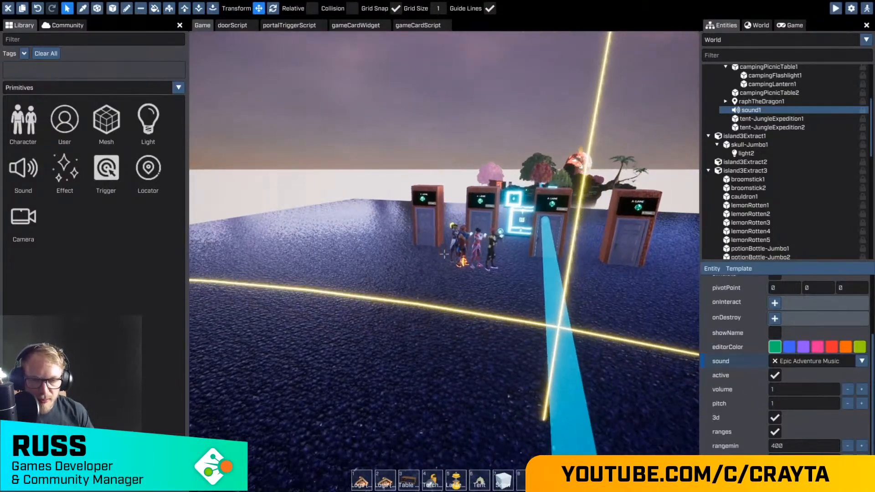
pyautogui.press('Tab')
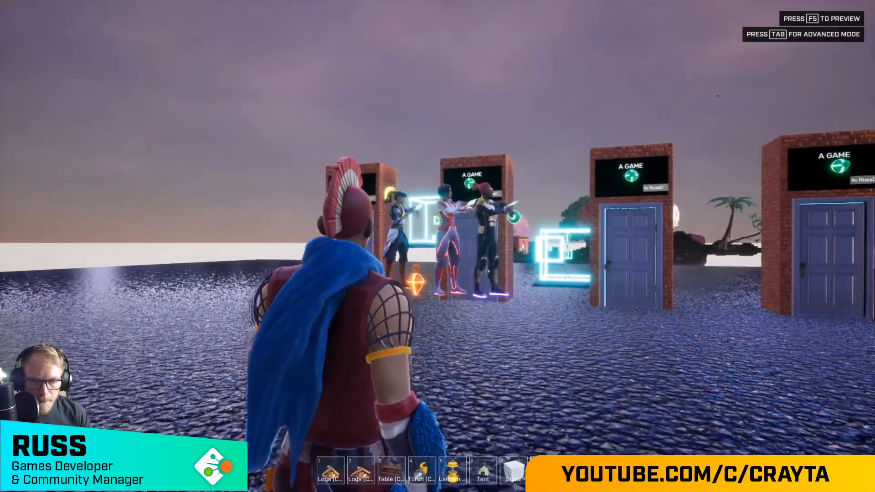
pyautogui.press('w')
pyautogui.press('w')
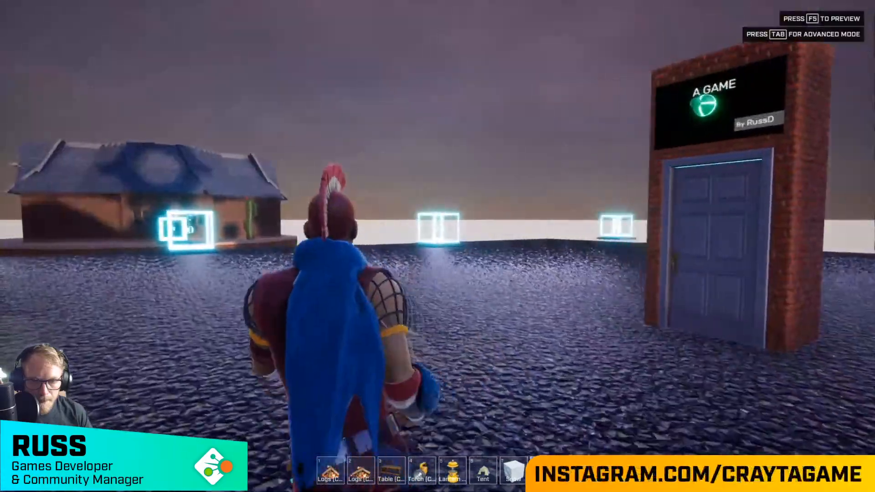
pyautogui.press('w')
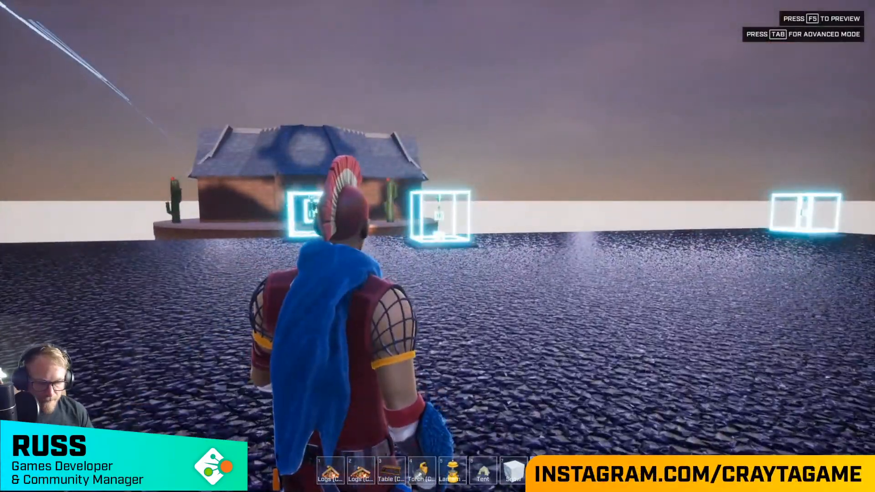
pyautogui.press('Delete')
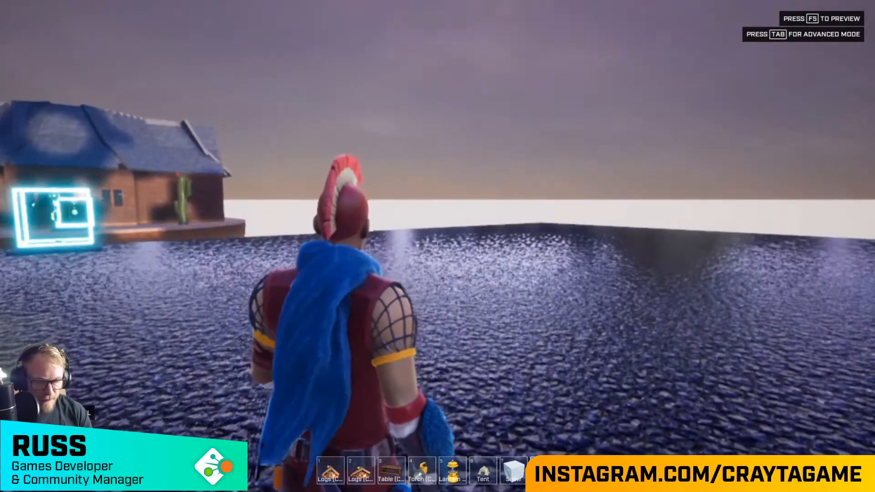
# Step: Preview the game and walk from the portals across the snow island to test the music in each area
pyautogui.press('F5')
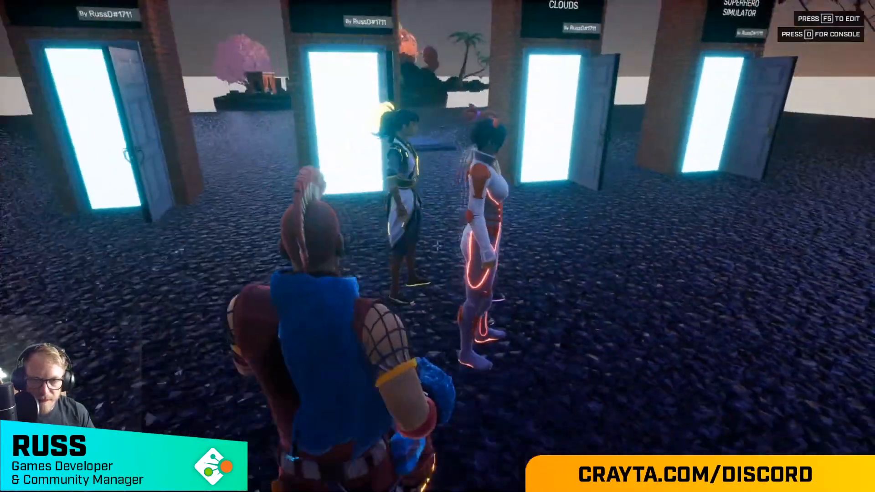
pyautogui.press('w')
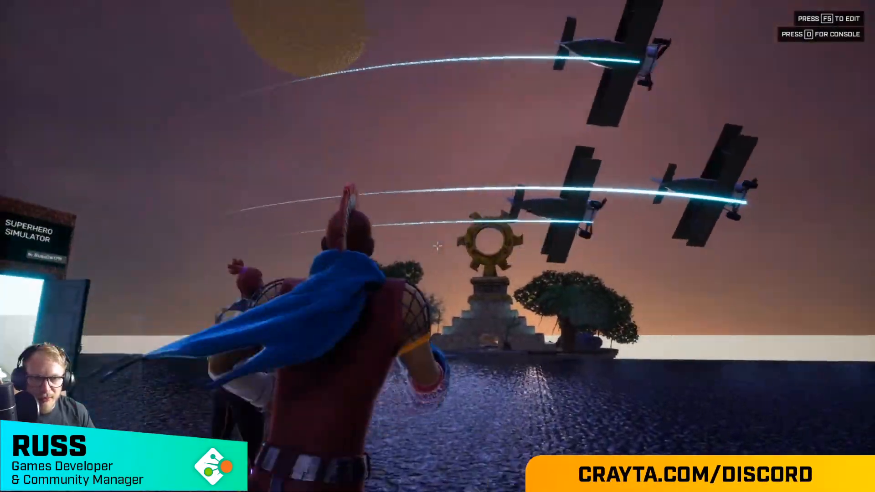
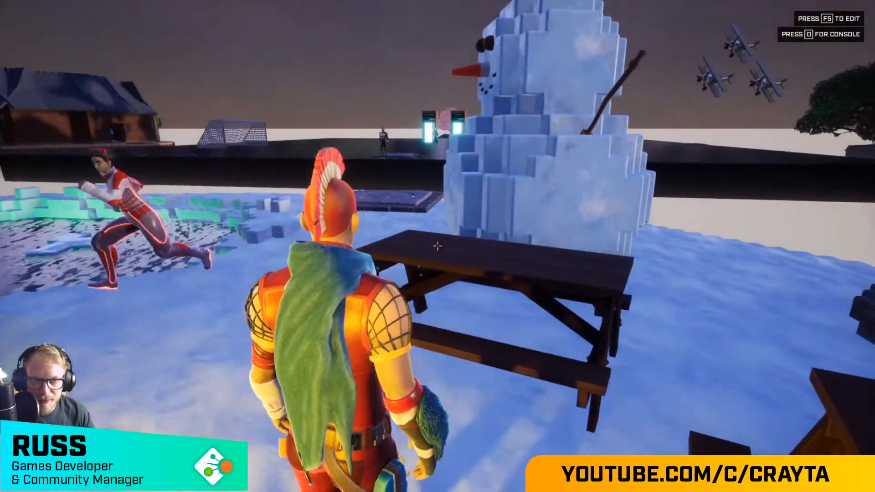
pyautogui.press('w')
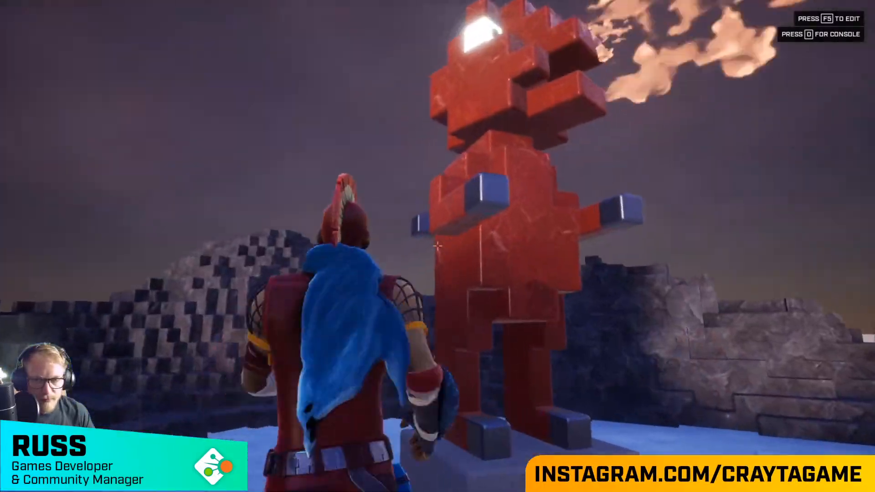
pyautogui.press('w')
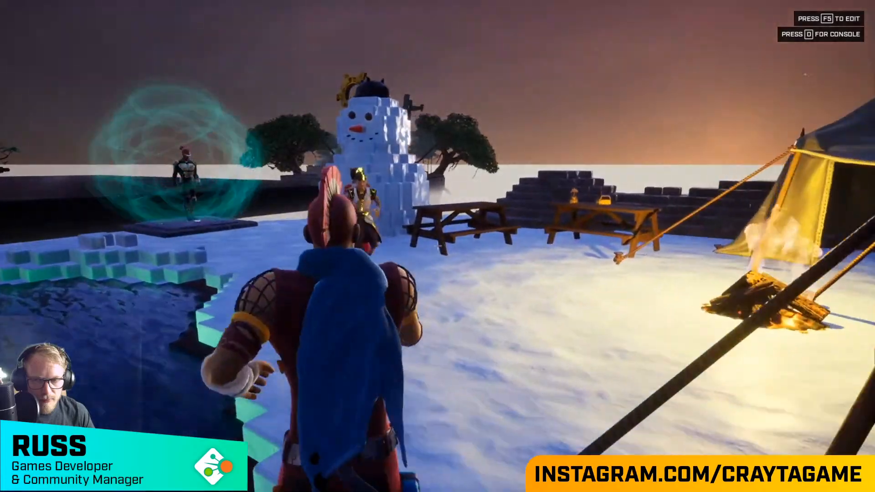
pyautogui.press('w')
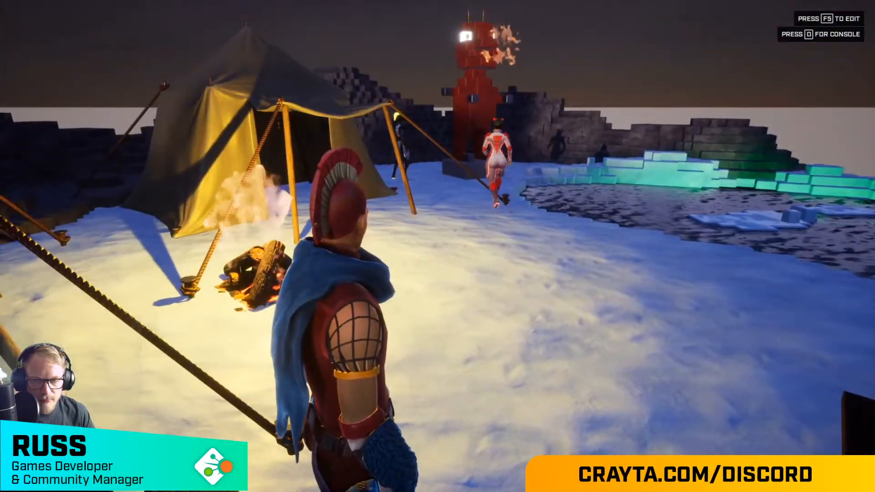
pyautogui.press('w')
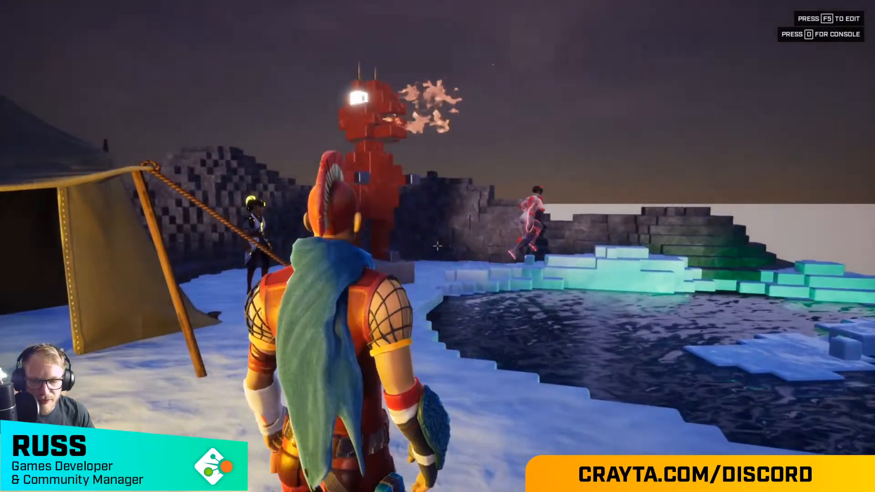
pyautogui.press('w')
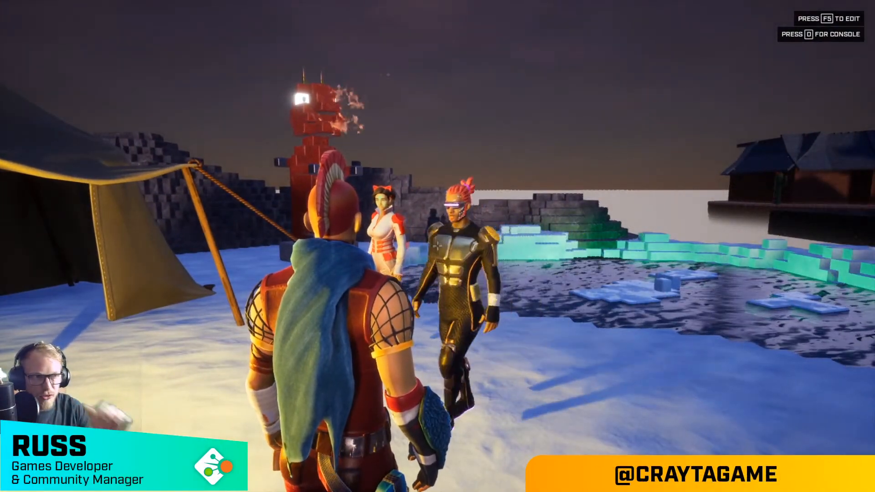
pyautogui.press('Escape')
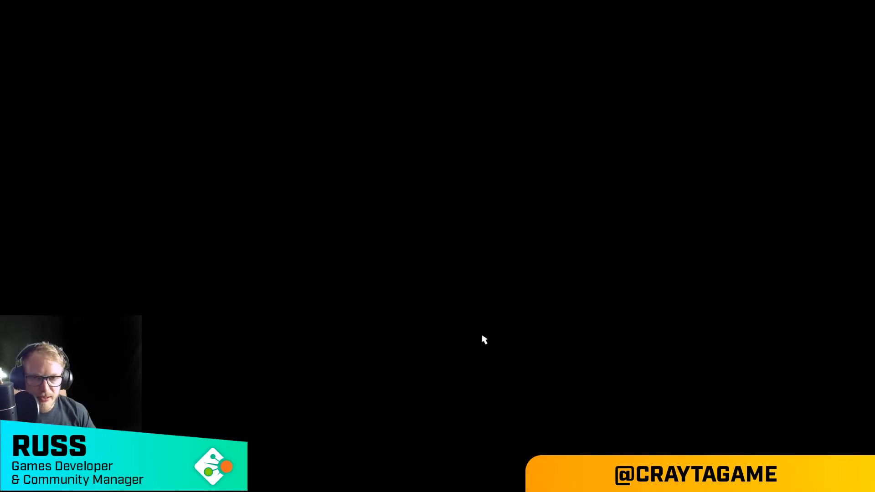
pyautogui.click(379, 45)
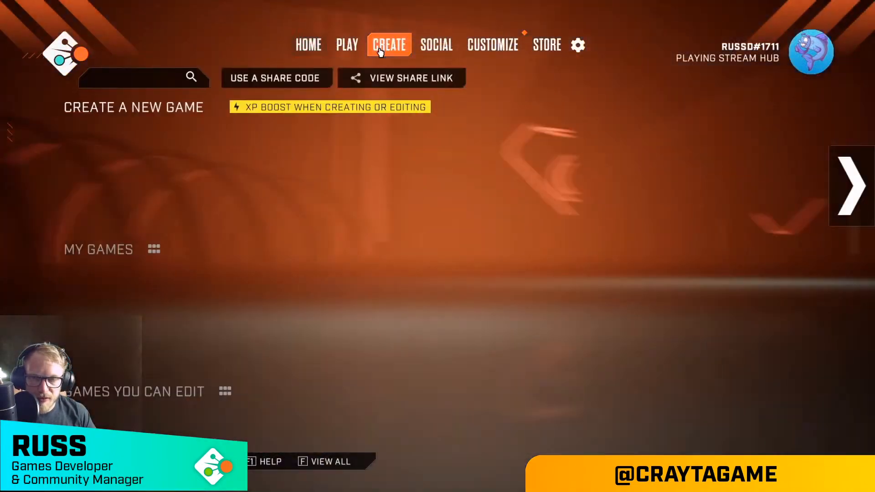
pyautogui.scroll(-2, 146, 162)
pyautogui.scroll(2, 146, 162)
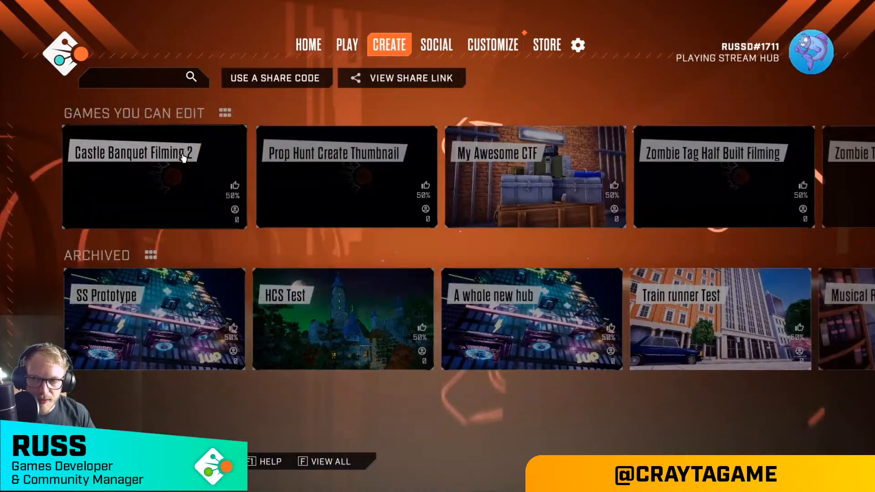
pyautogui.scroll(-1, 182, 161)
pyautogui.click(187, 163)
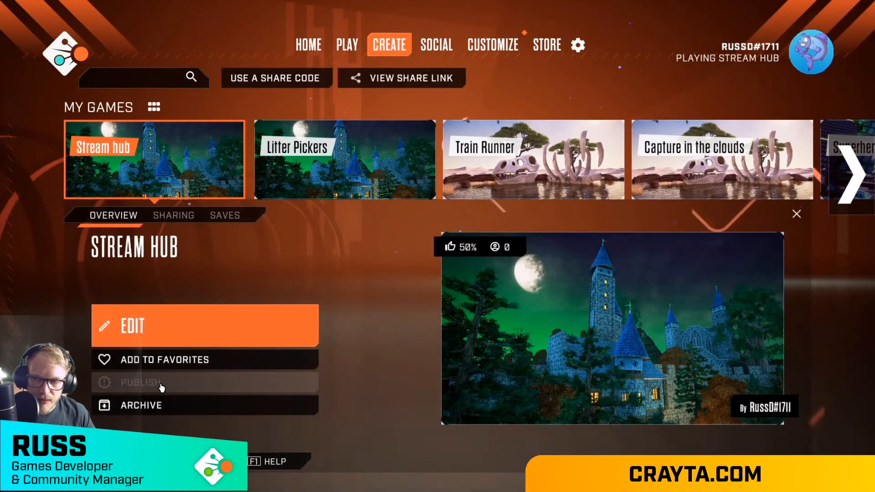
pyautogui.press('Escape')
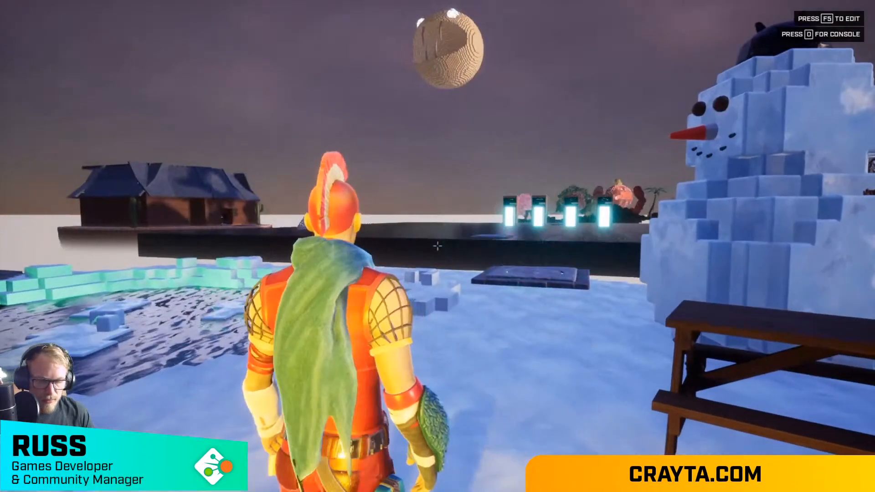
# Step: Return to edit mode and start publishing the Stream hub game, keeping Stream hub as its name
pyautogui.press('F5')
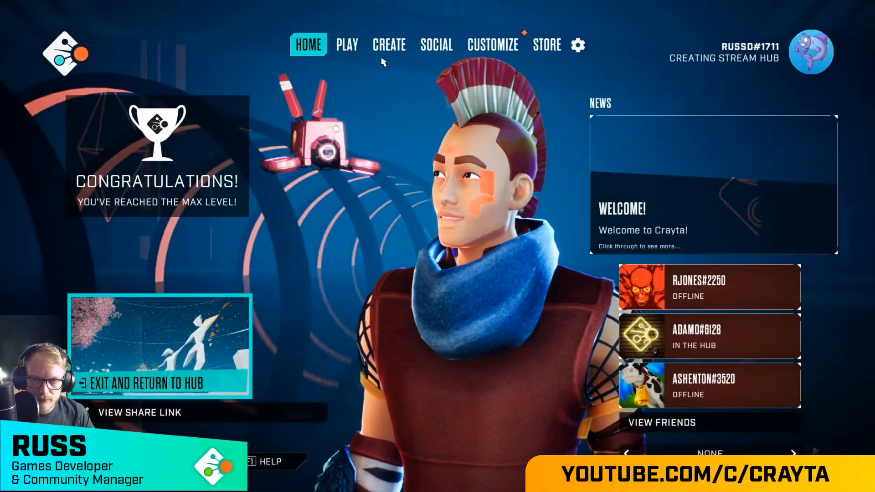
pyautogui.click(391, 51)
pyautogui.click(154, 293)
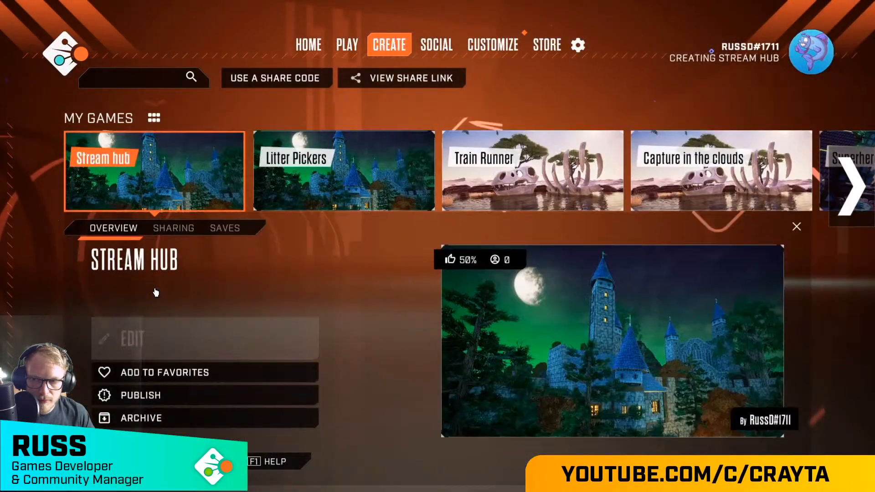
pyautogui.click(134, 385)
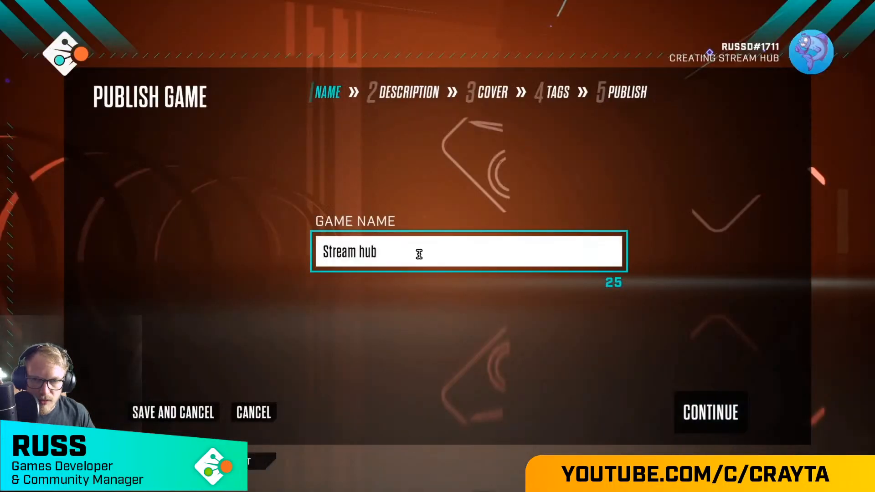
pyautogui.click(713, 423)
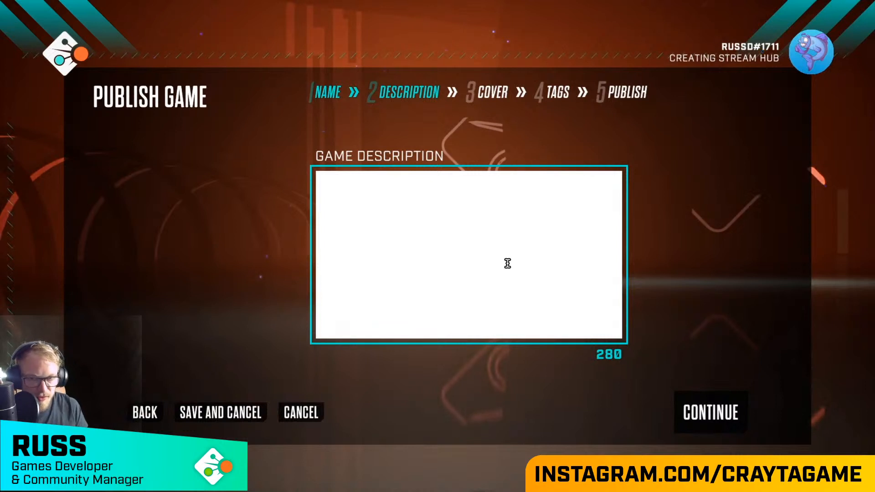
# Step: Enter "Look out for the moons" as the game description and continue to the cover selection
pyautogui.write('Look out for the ')
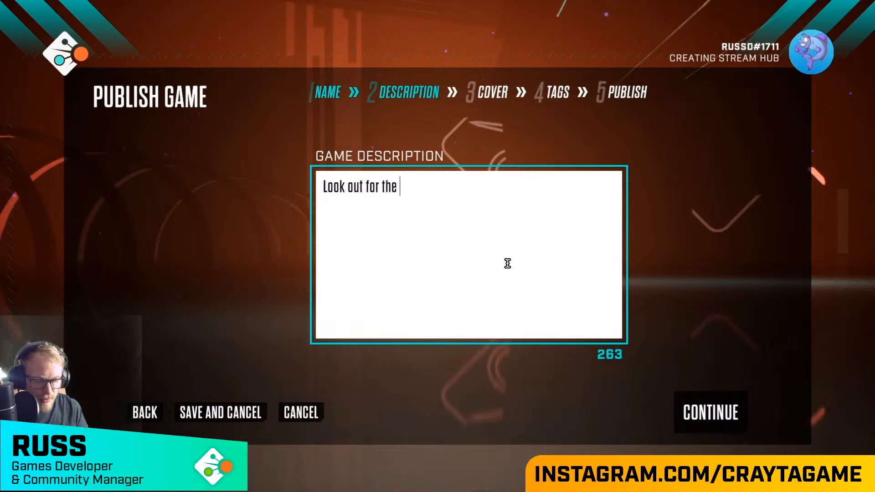
pyautogui.write('moons')
pyautogui.click(705, 408)
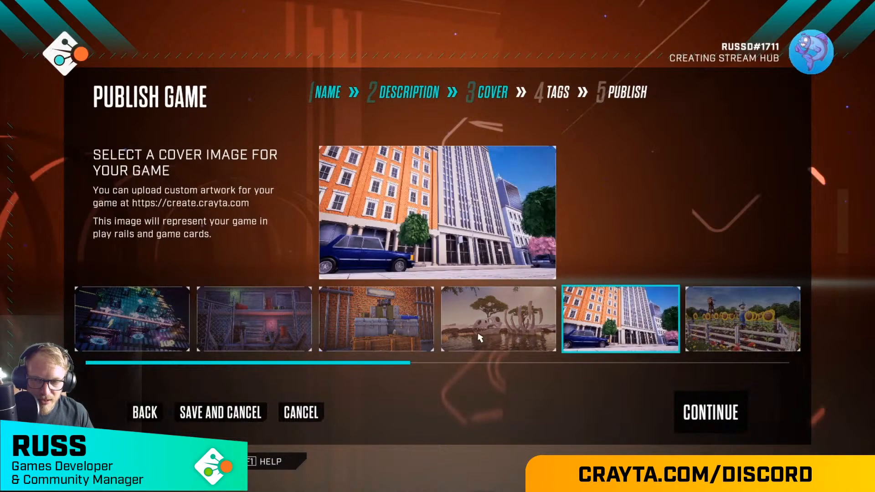
# Step: Choose the moonlit castle picture as the game's cover image and continue to the tag selection
pyautogui.moveTo(338, 371); pyautogui.dragTo(701, 375)
pyautogui.click(632, 336)
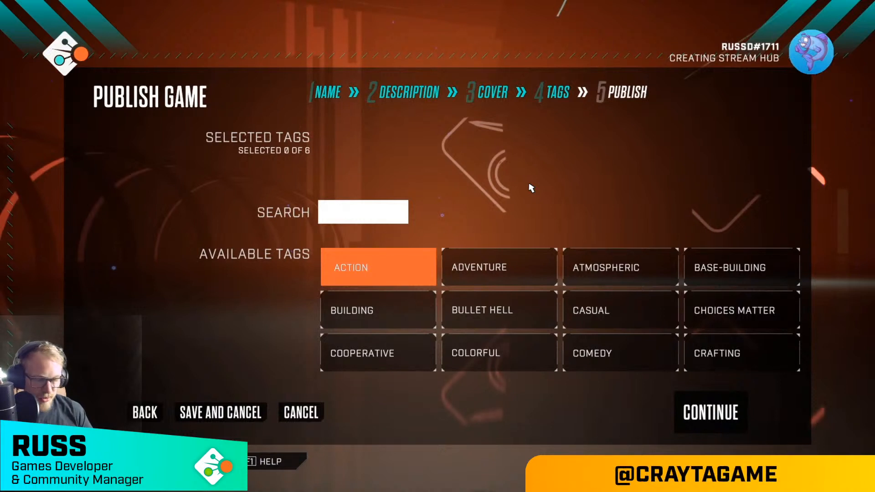
# Step: Find the Fantasy tag among the available tags and add it to the game's selected tags
pyautogui.press('Down')
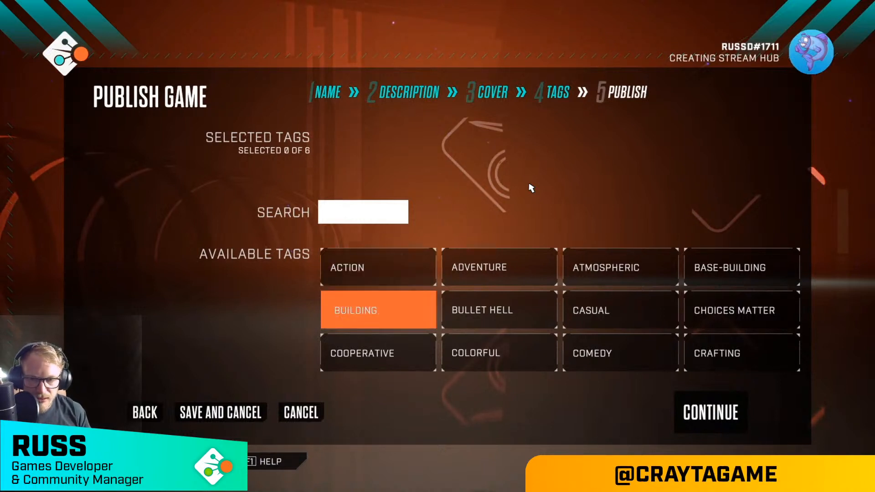
pyautogui.press('Down')
pyautogui.press('Right')
pyautogui.press('Right')
pyautogui.press('Right')
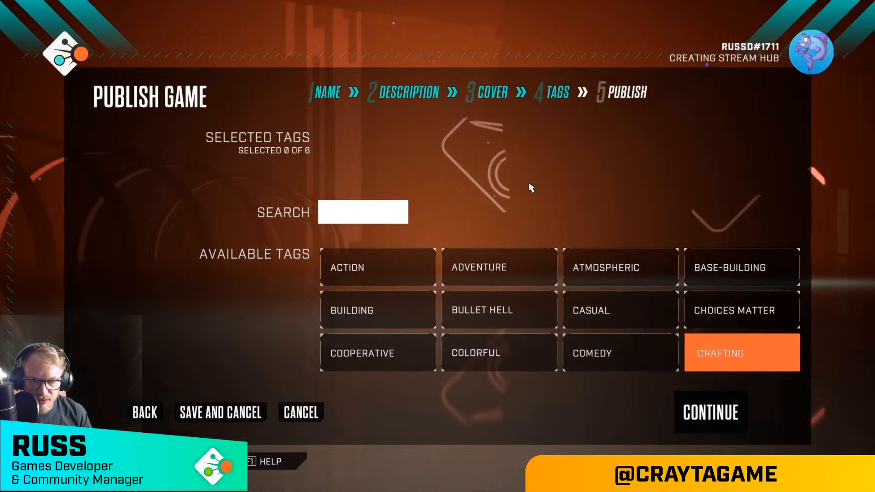
pyautogui.press('Down')
pyautogui.press('Down')
pyautogui.press('Left')
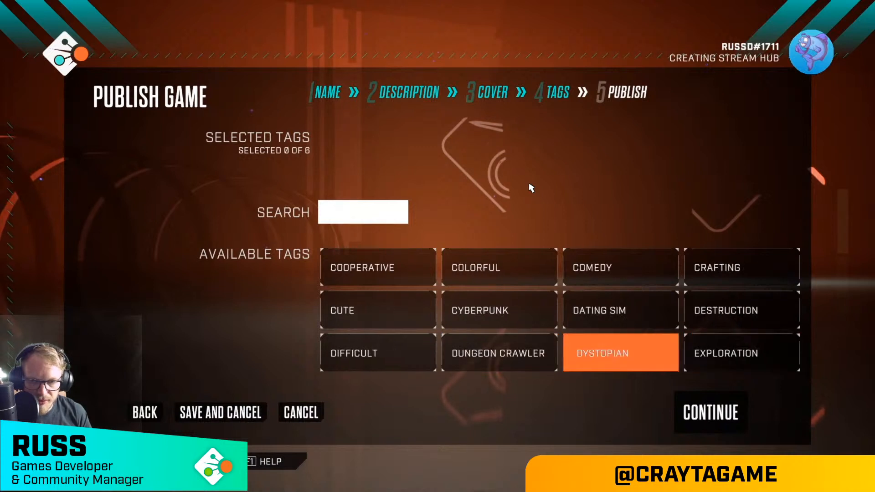
pyautogui.press('Down')
pyautogui.press('Down')
pyautogui.press('Left')
pyautogui.press('Left')
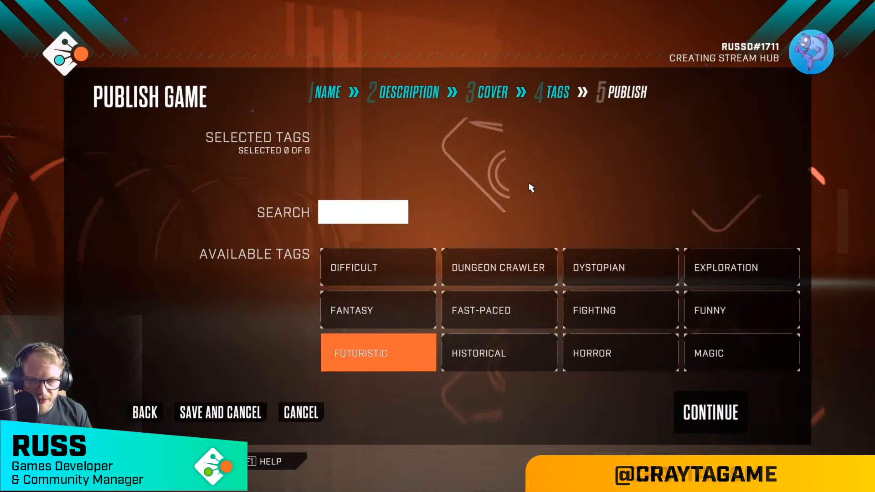
pyautogui.press('Up')
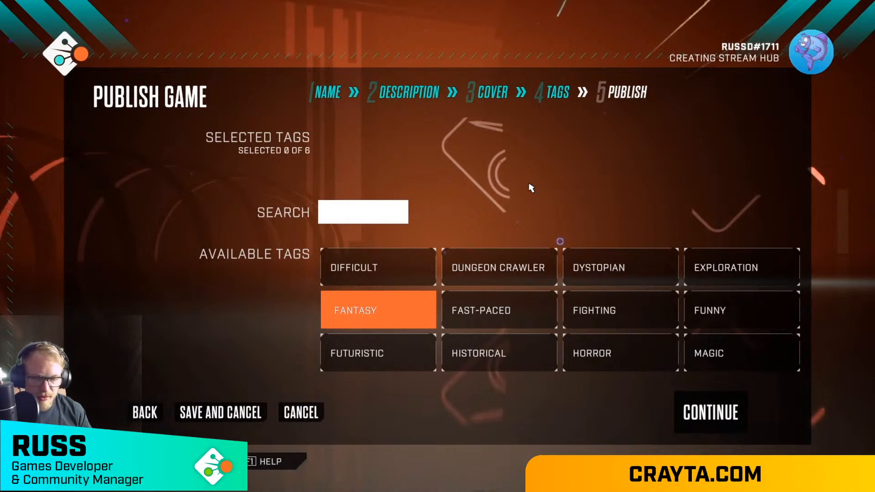
pyautogui.click(408, 309)
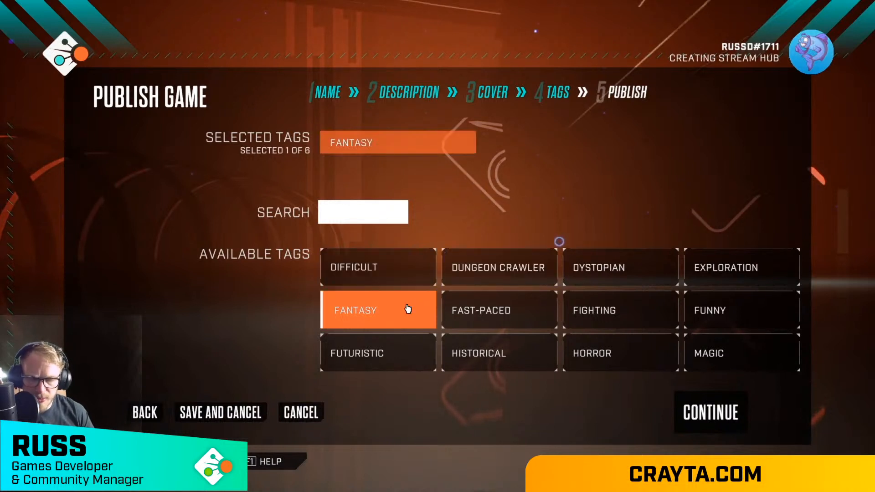
# Step: Look further through the available tags and add Relaxing to the game's selected tags
pyautogui.press('Right')
pyautogui.press('Down')
pyautogui.press('Right')
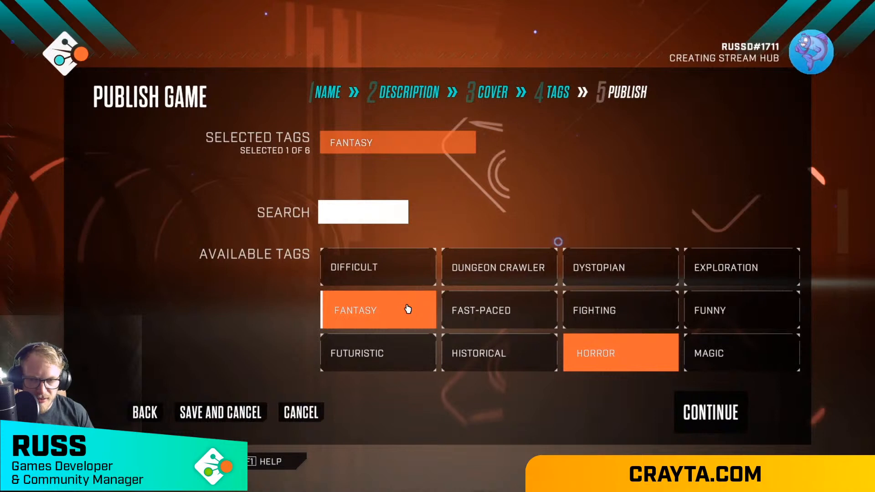
pyautogui.press('Down')
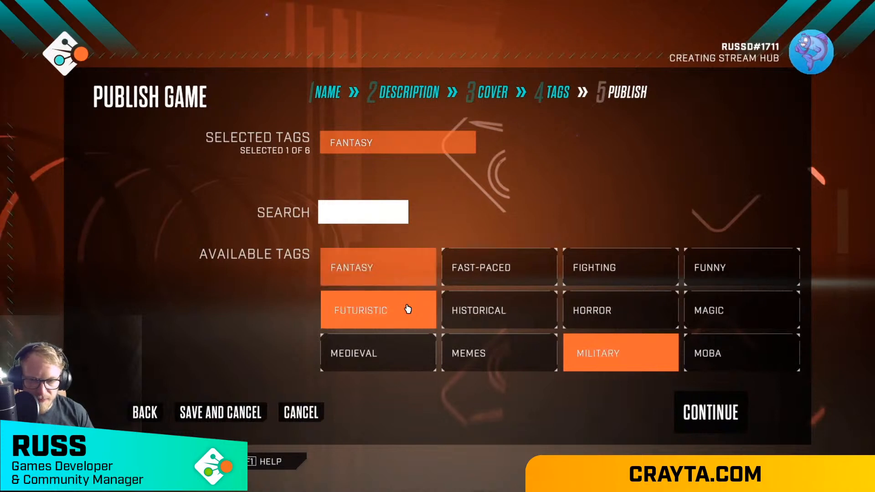
pyautogui.press('Down')
pyautogui.press('Left')
pyautogui.press('Down')
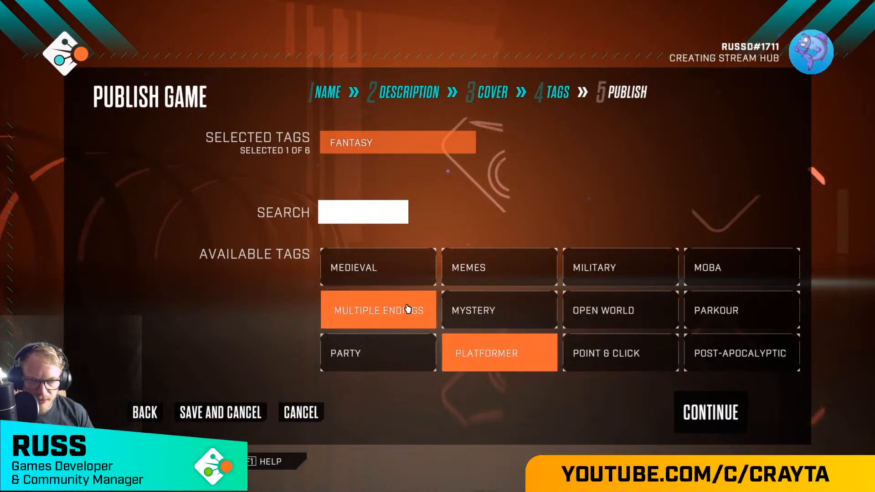
pyautogui.press('Down')
pyautogui.press('Down')
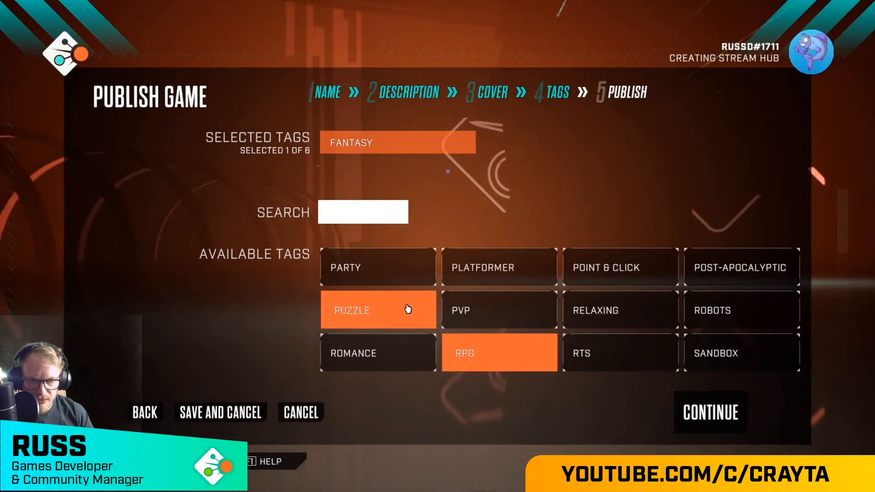
pyautogui.press('Right')
pyautogui.press('Up')
pyautogui.click(601, 312)
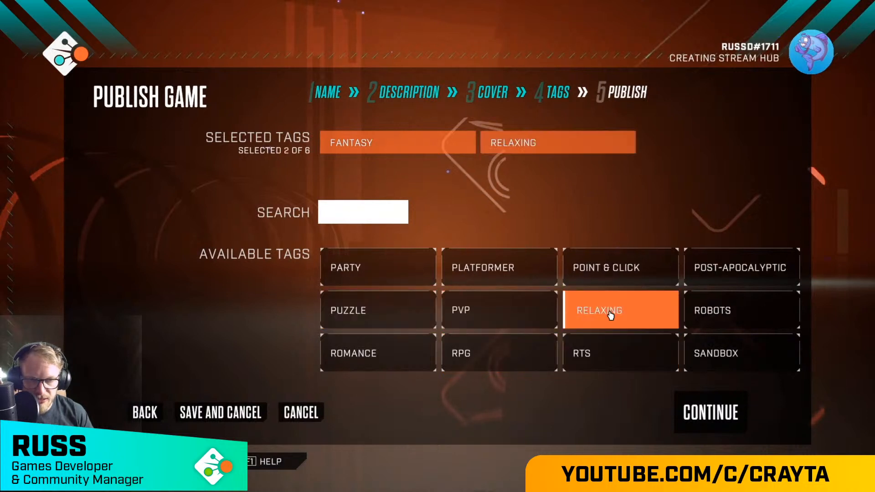
# Step: Look through the remaining available tags after Relaxing for others that suit the hub
pyautogui.press('Down')
pyautogui.press('Left')
pyautogui.press('Down')
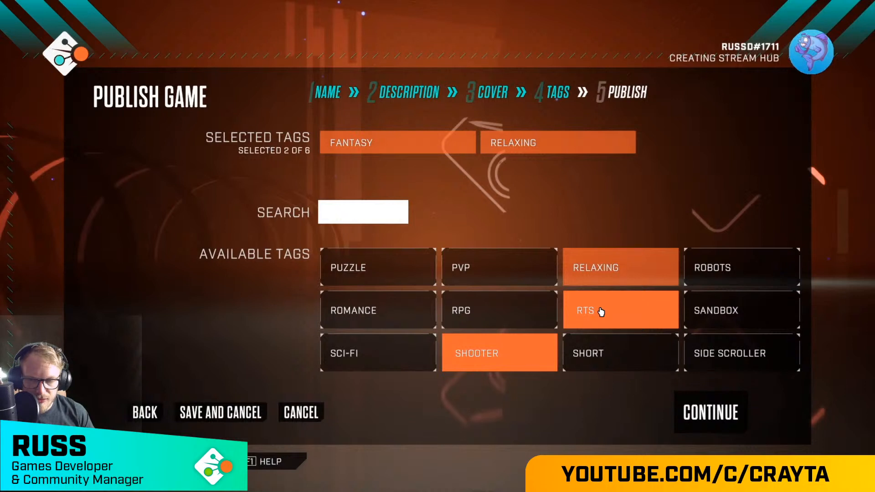
pyautogui.press('Down')
pyautogui.press('Right')
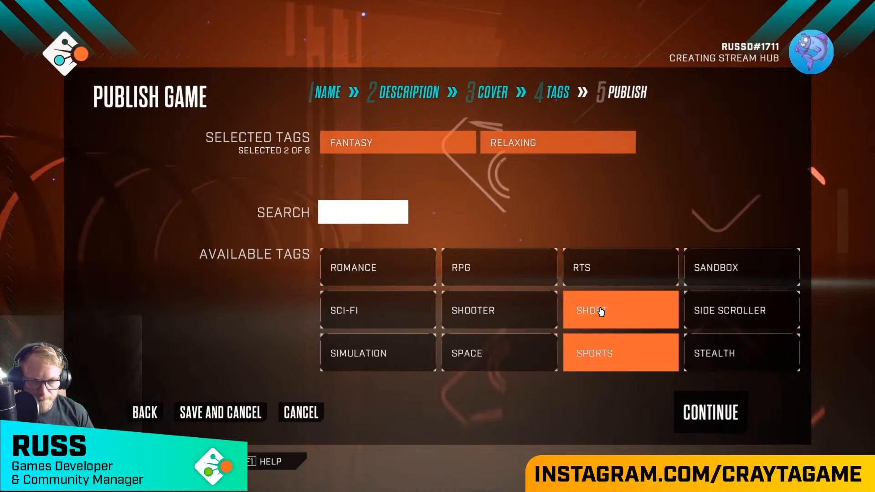
pyautogui.press('Down')
pyautogui.press('Down')
pyautogui.press('Left')
pyautogui.press('Down')
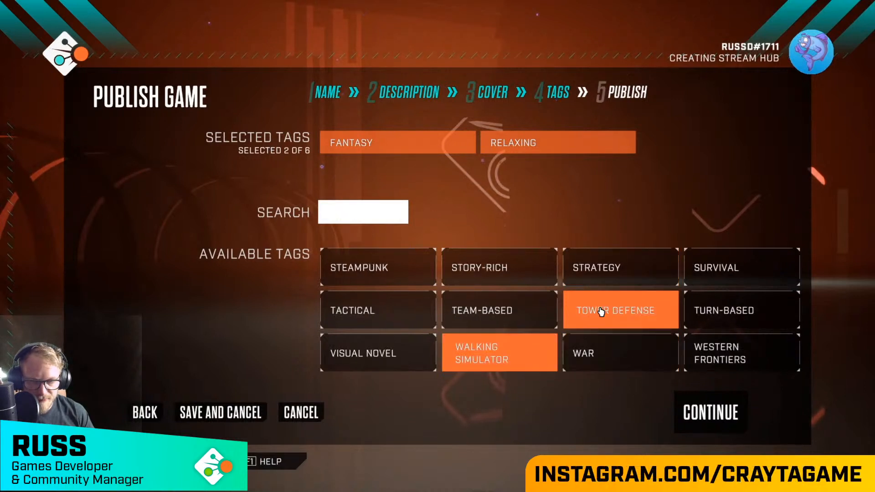
pyautogui.press('Down')
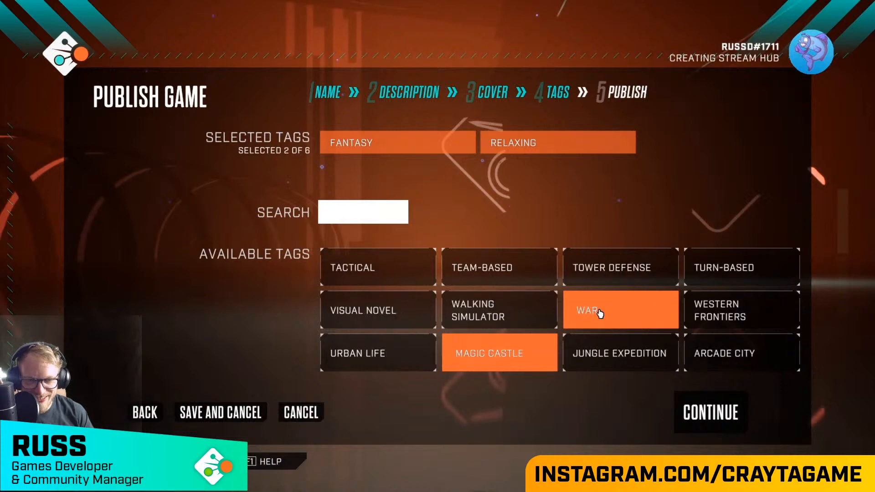
pyautogui.press('Down')
pyautogui.press('Down')
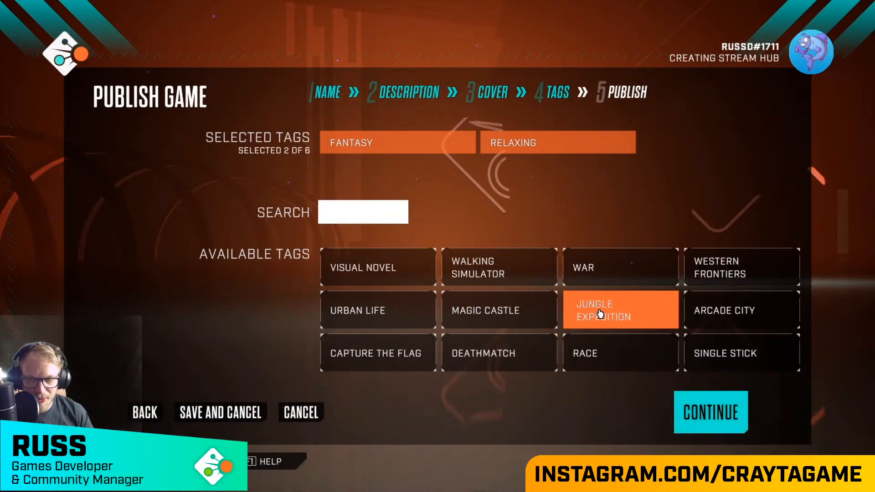
# Step: Accept the Fantasy and Relaxing tags and publish the Stream hub game
pyautogui.click(733, 424)
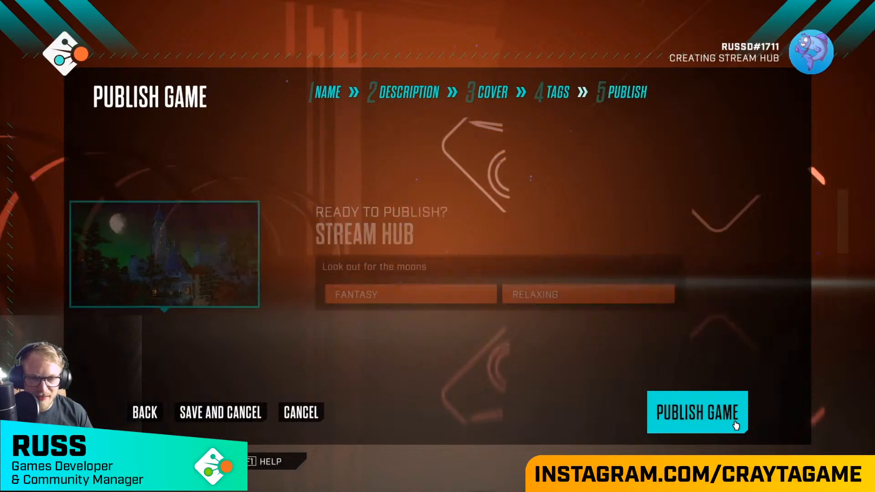
pyautogui.click(701, 428)
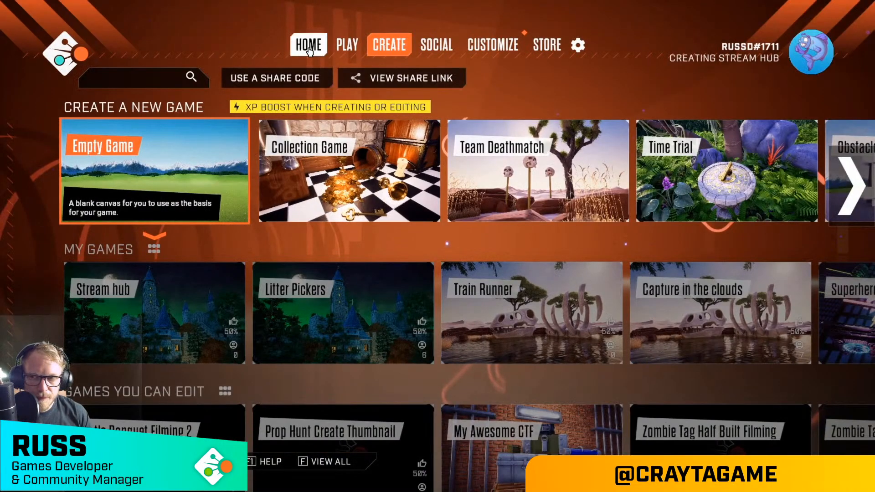
# Step: Exit the edited game to the Crayta hub and walk up to the group of players on the platform
pyautogui.click(310, 49)
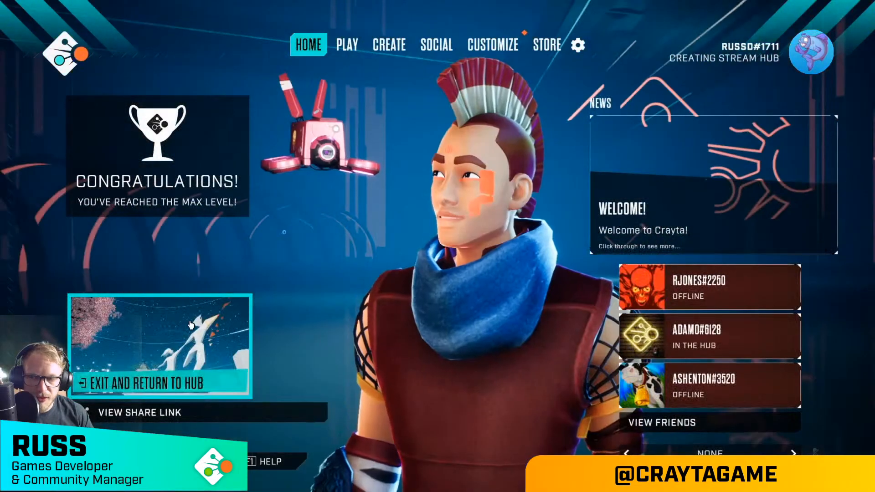
pyautogui.click(191, 325)
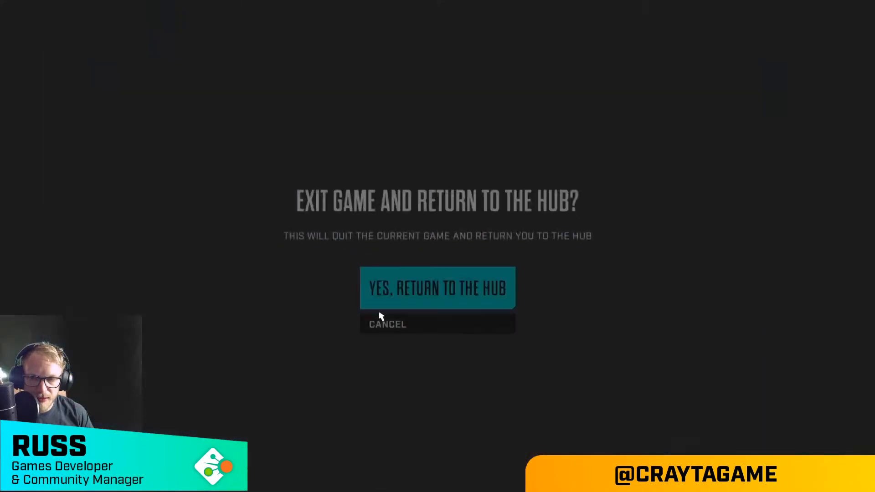
pyautogui.click(407, 280)
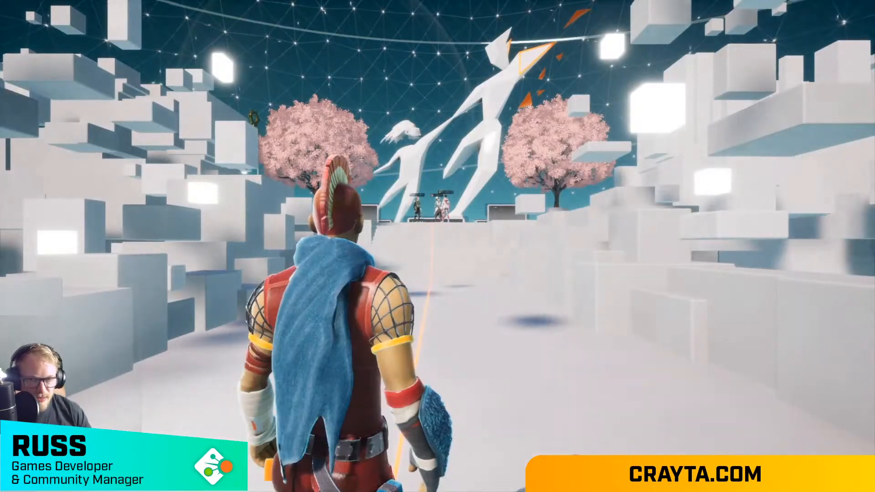
pyautogui.press('w')
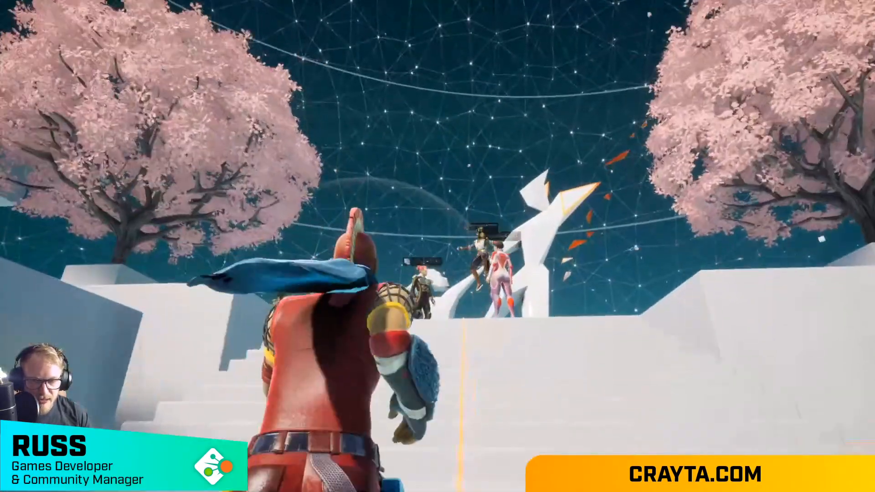
pyautogui.press('s')
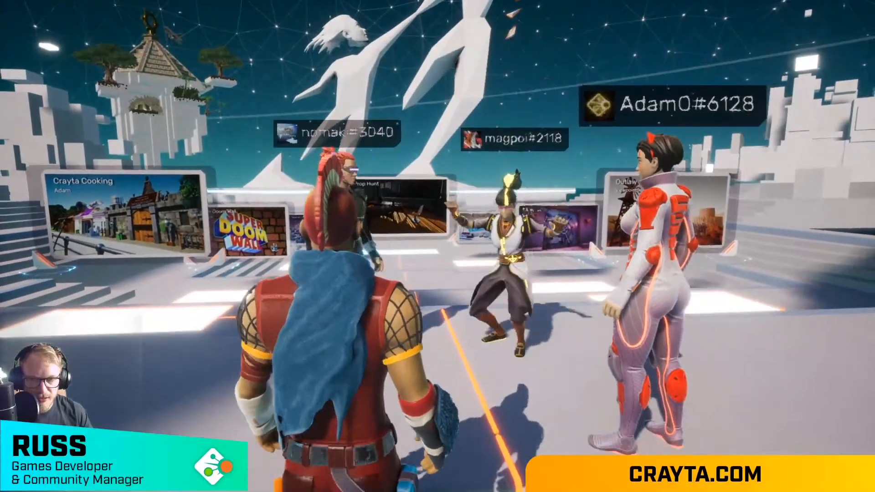
# Step: Find Stream hub among the recently updated games and launch its published version
pyautogui.press('Escape')
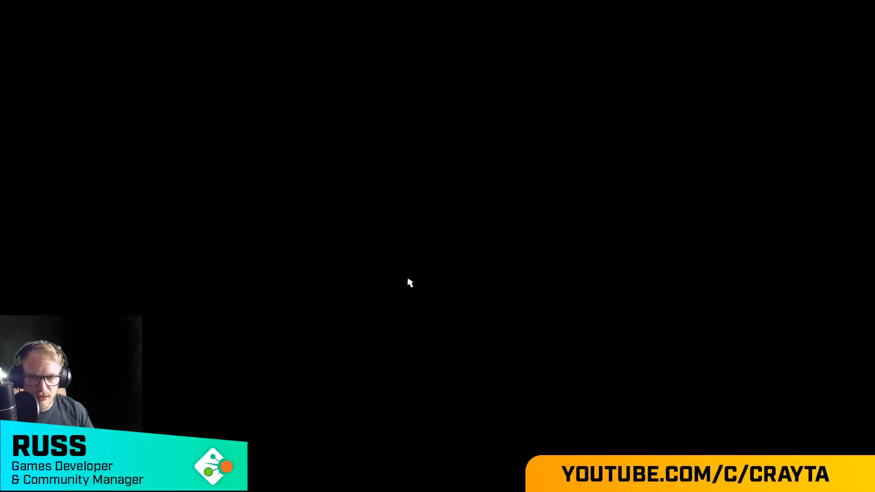
pyautogui.click(348, 45)
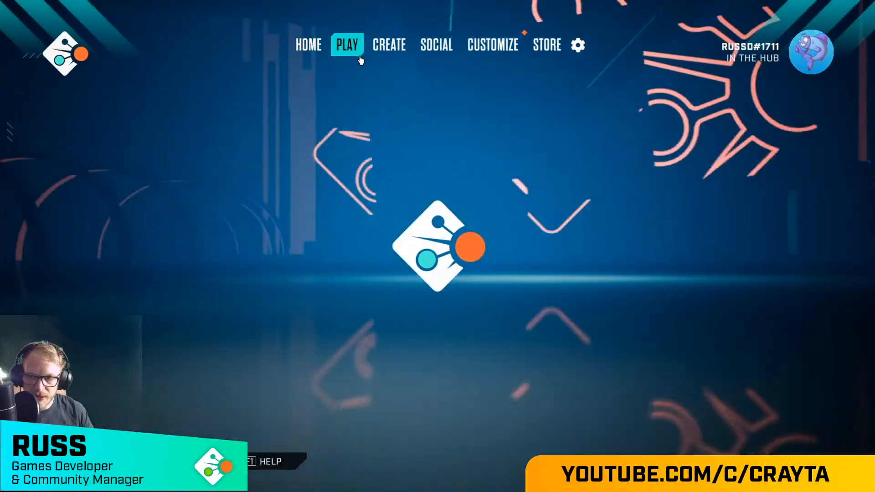
pyautogui.scroll(-2, 258, 174)
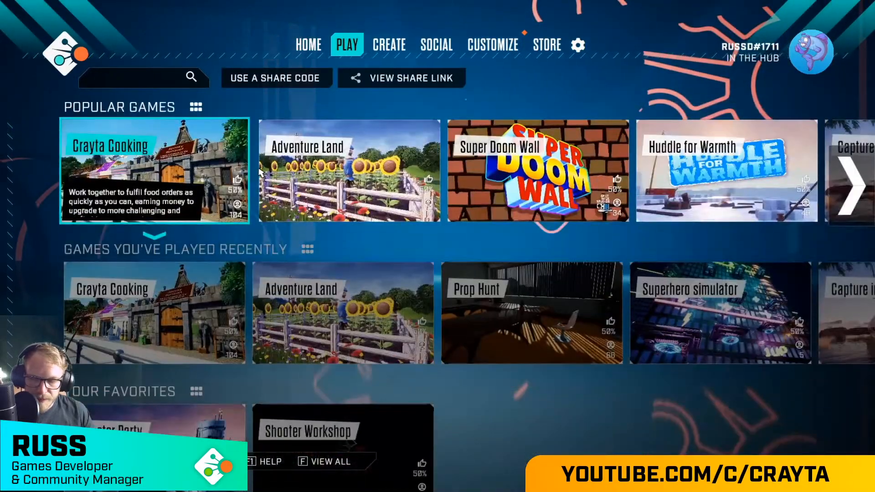
pyautogui.scroll(-3, 258, 174)
pyautogui.scroll(-1, 267, 169)
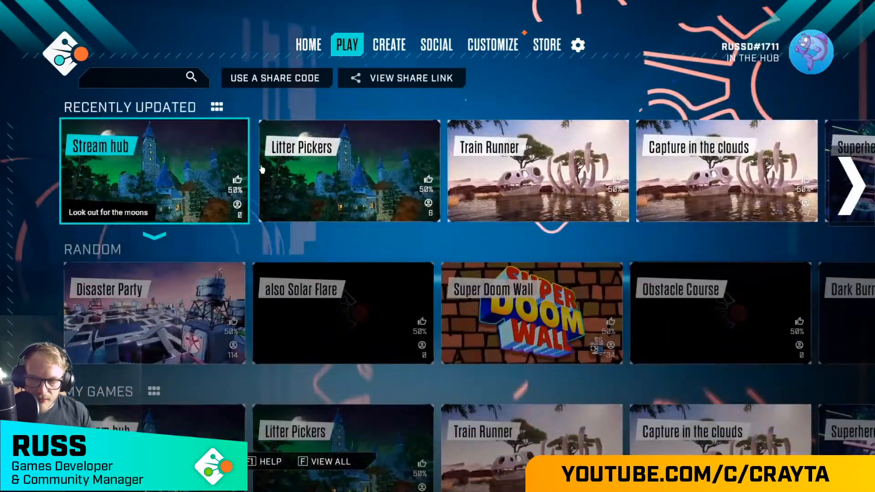
pyautogui.click(155, 147)
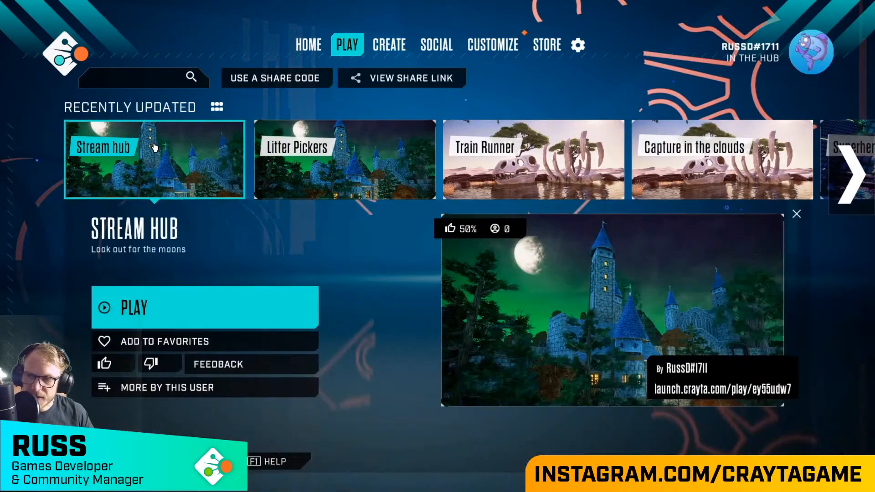
pyautogui.click(156, 302)
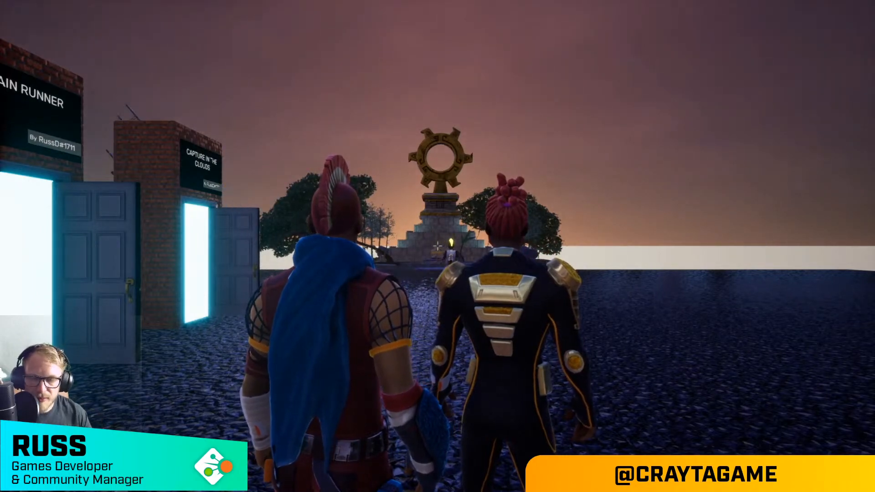
# Step: Walk the published hub past the Stream Hub, Litter Pickers, Train Runner and Capture in the Clouds portal doors
pyautogui.press('w')
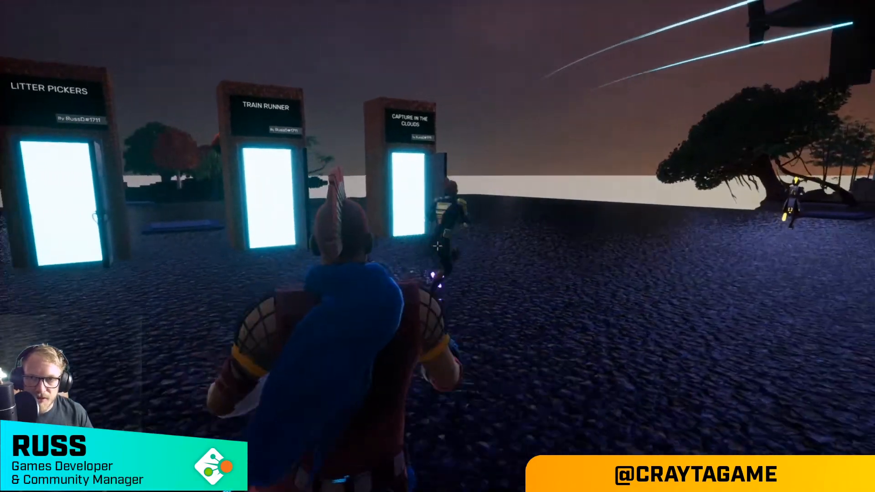
pyautogui.press('s')
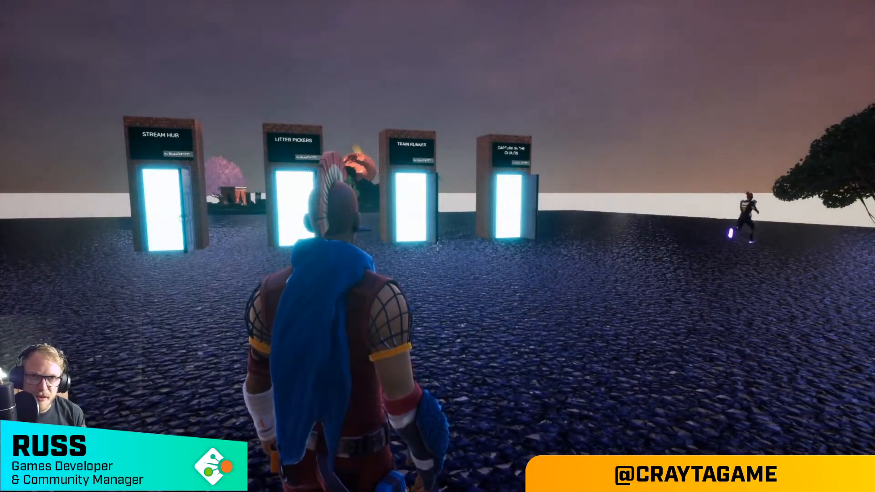
pyautogui.press('d')
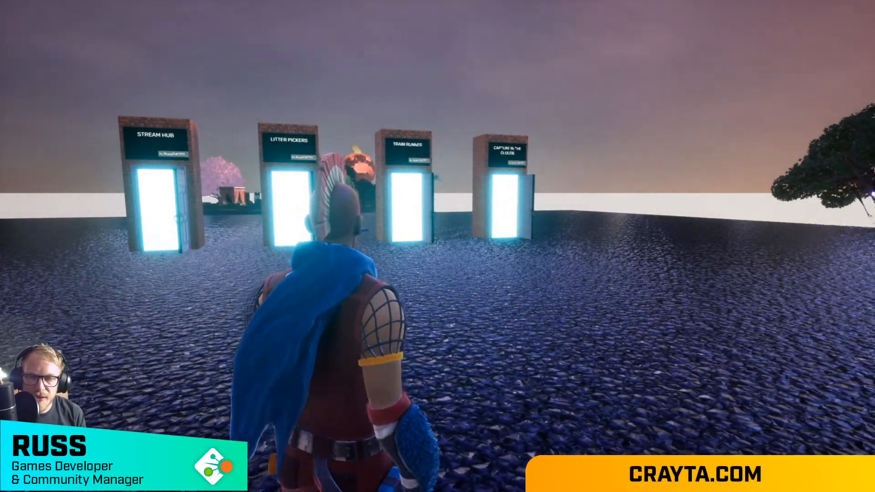
pyautogui.press('w')
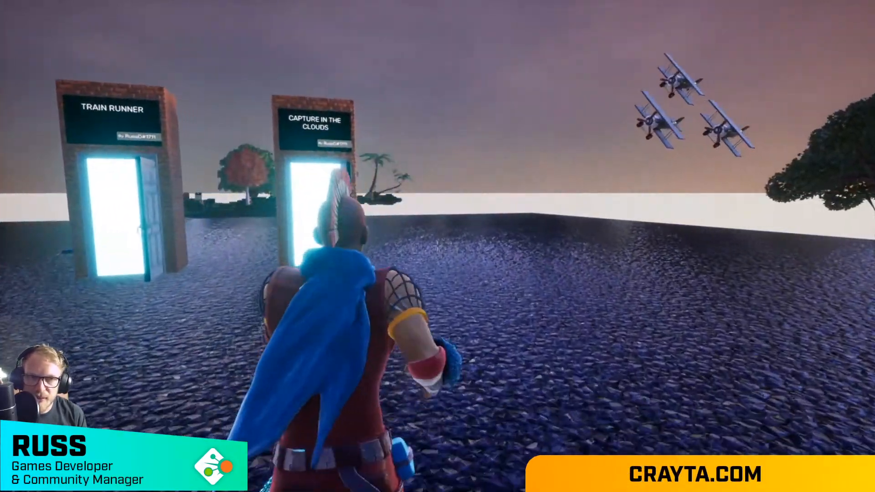
pyautogui.press('w')
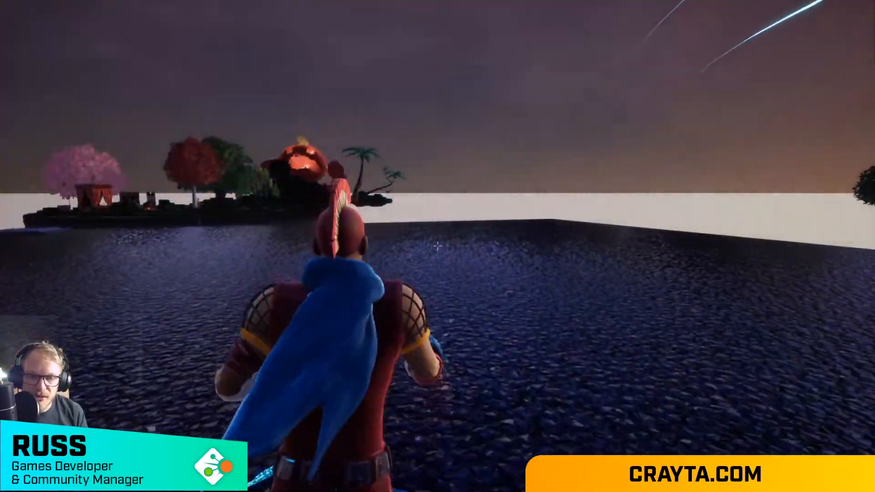
# Step: Cross the main platform to the football goal and push the blue balls around in front of it
pyautogui.press('w')
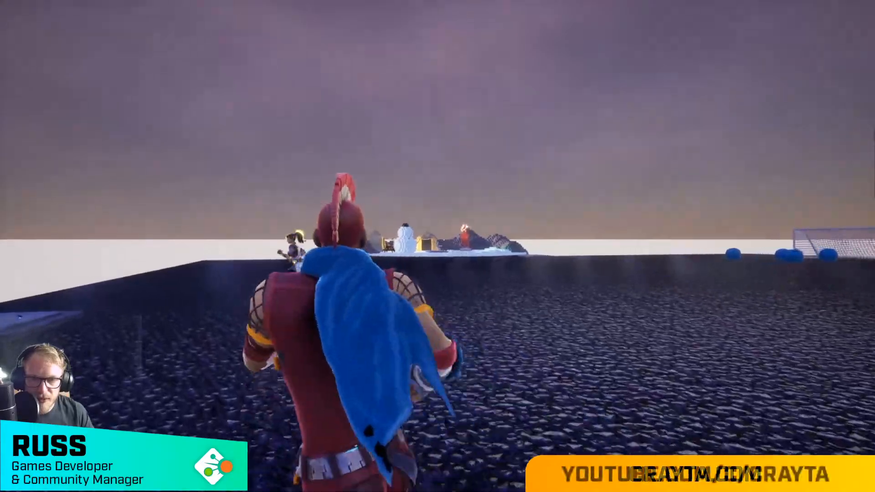
pyautogui.press('w')
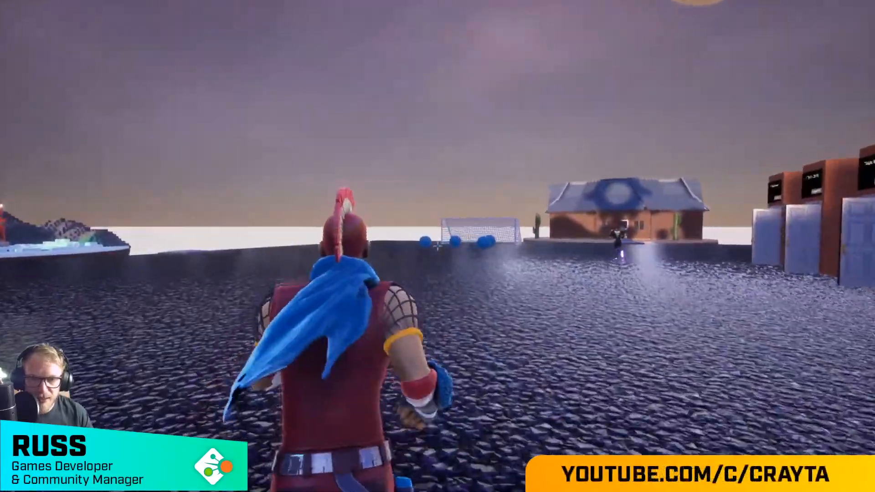
pyautogui.press('w')
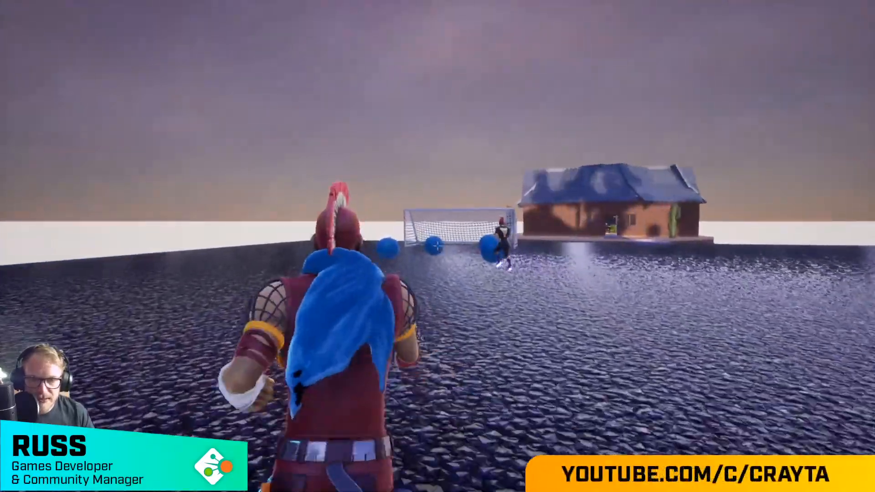
pyautogui.press('w')
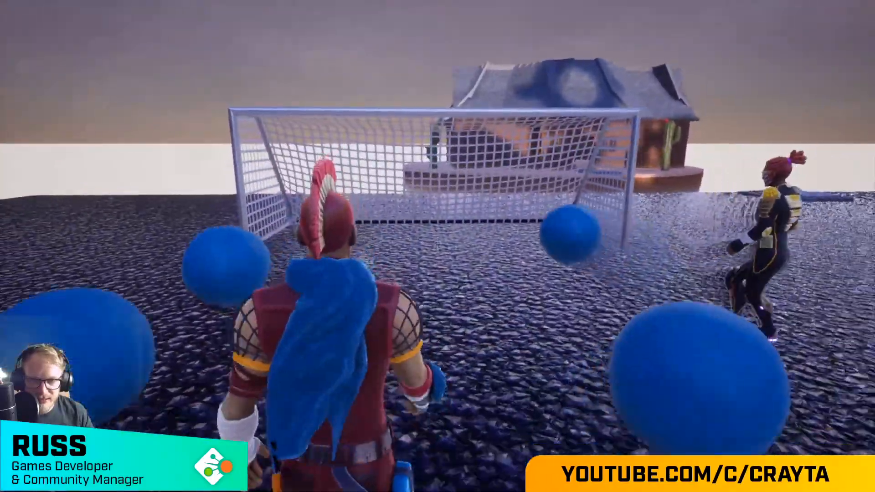
pyautogui.press('w')
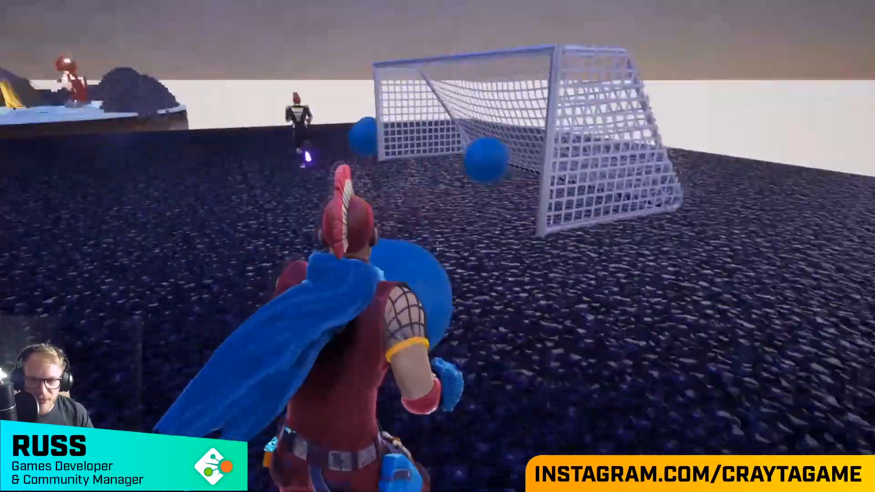
pyautogui.press('w')
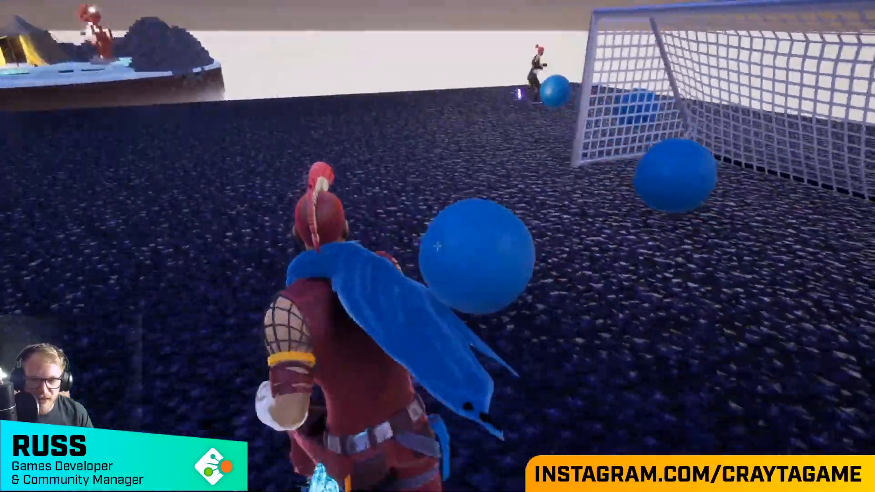
pyautogui.press('w')
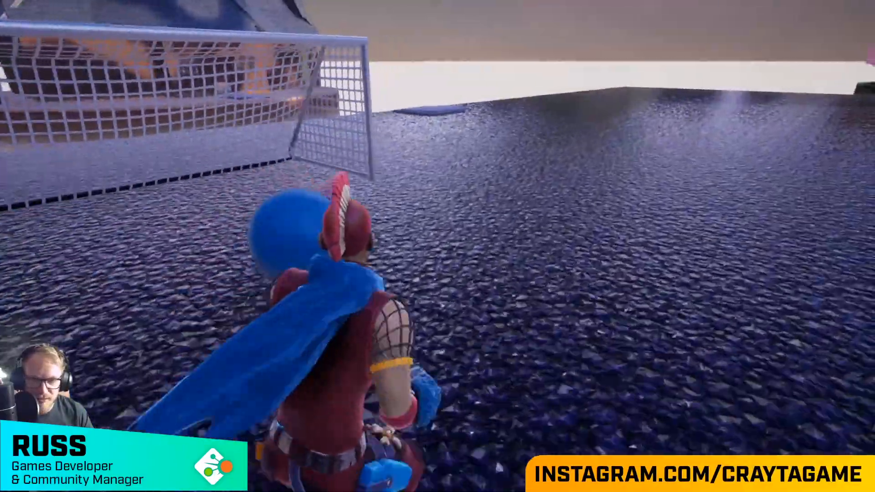
pyautogui.press('w')
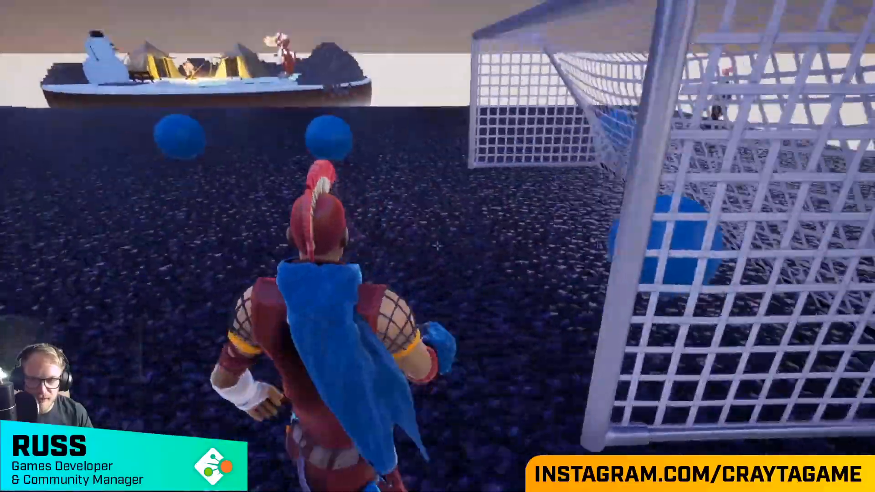
# Step: Tour the building's interior, checking the reading tables, the fireplace between the bookshelves and the seating booths
pyautogui.press('w')
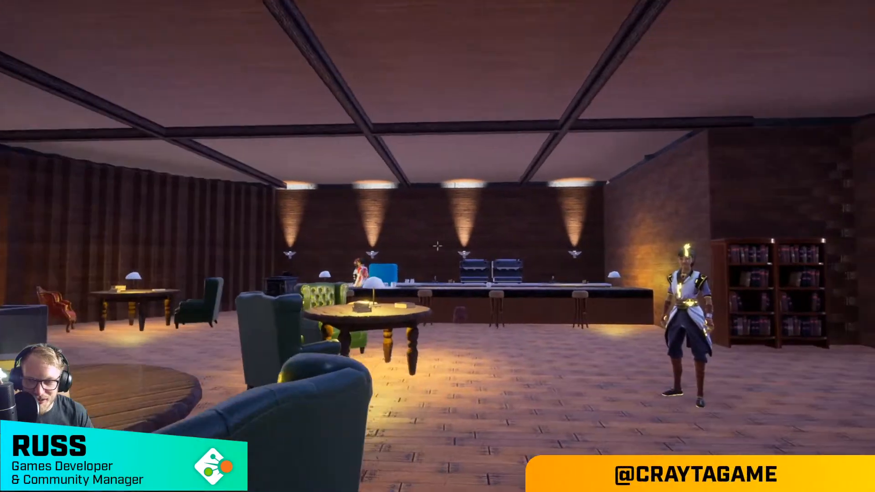
pyautogui.press('w')
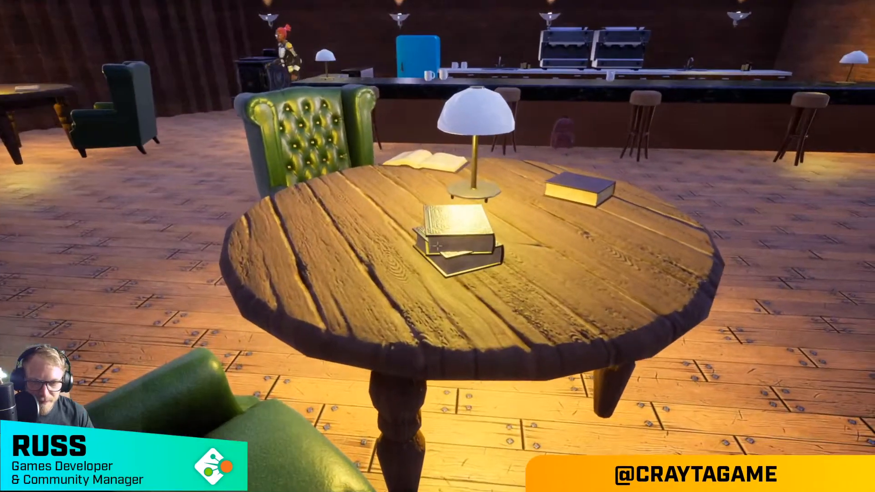
pyautogui.press('w')
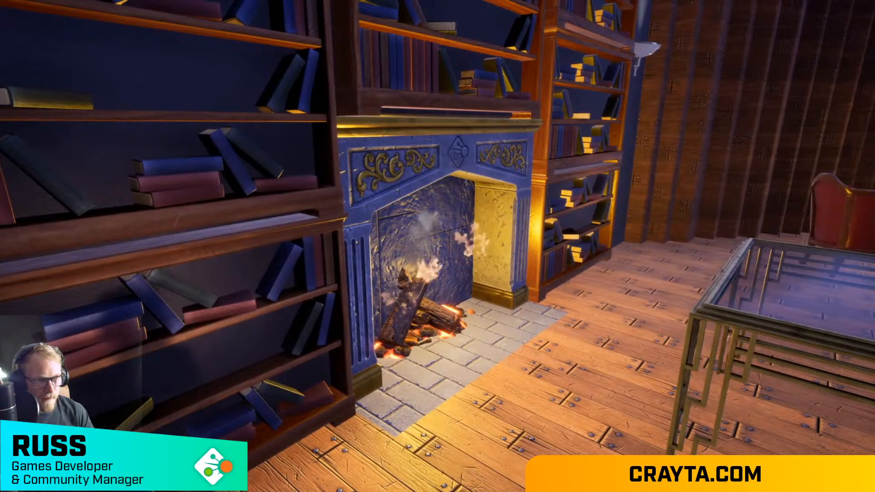
pyautogui.press('d')
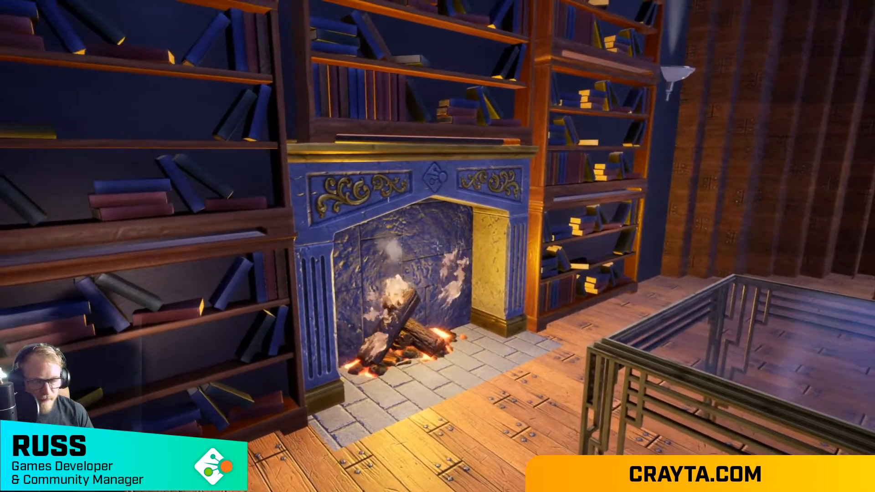
pyautogui.press('w')
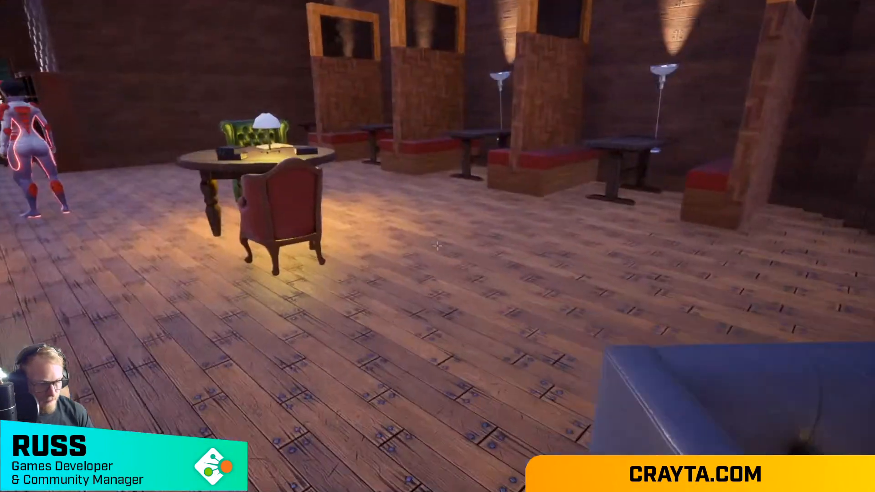
pyautogui.press('w')
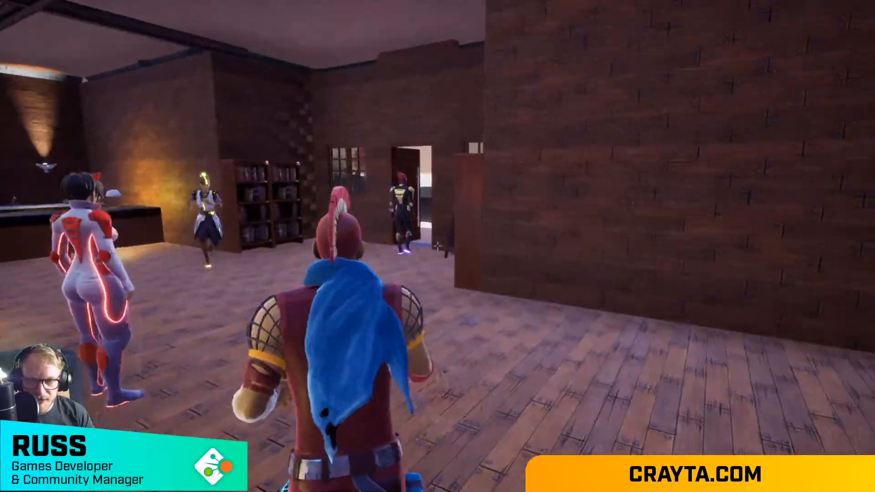
# Step: Leave the building and take the jump pad outside it back to the main platform
pyautogui.press('w')
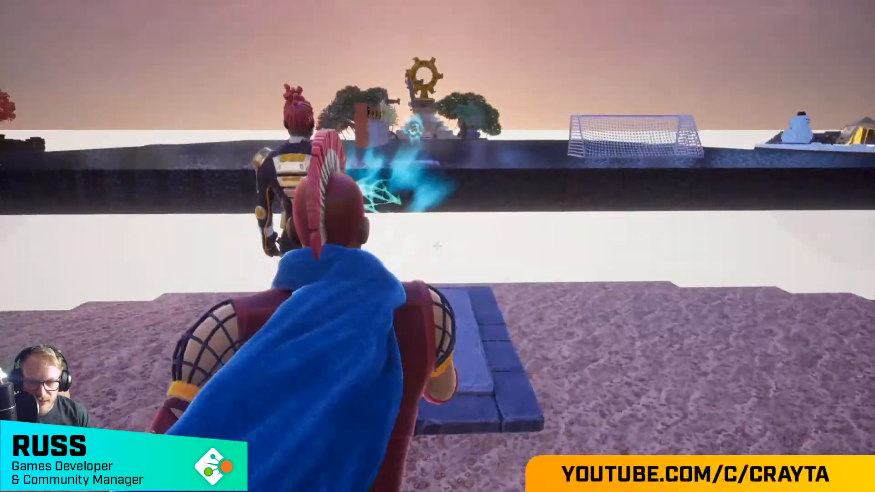
pyautogui.press('w')
pyautogui.press('space')
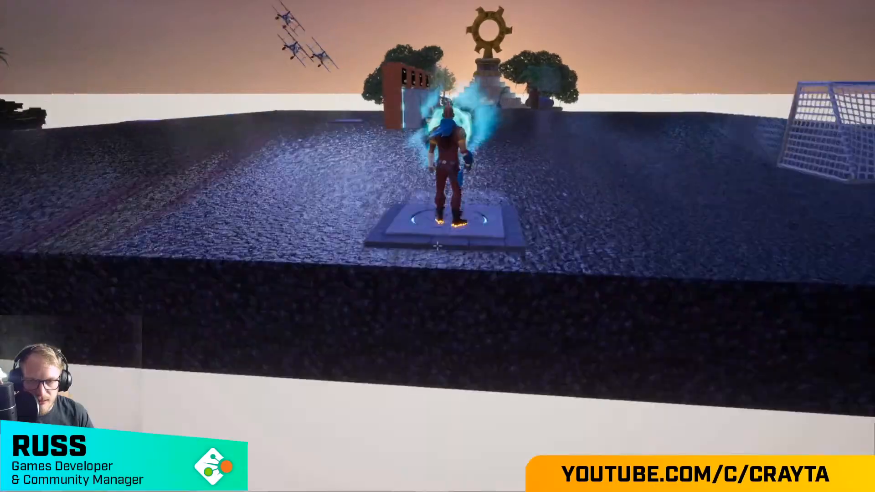
# Step: Join the players gathered at the platform's jump pad and look over the moon and the backs of the portal doors
pyautogui.press('w')
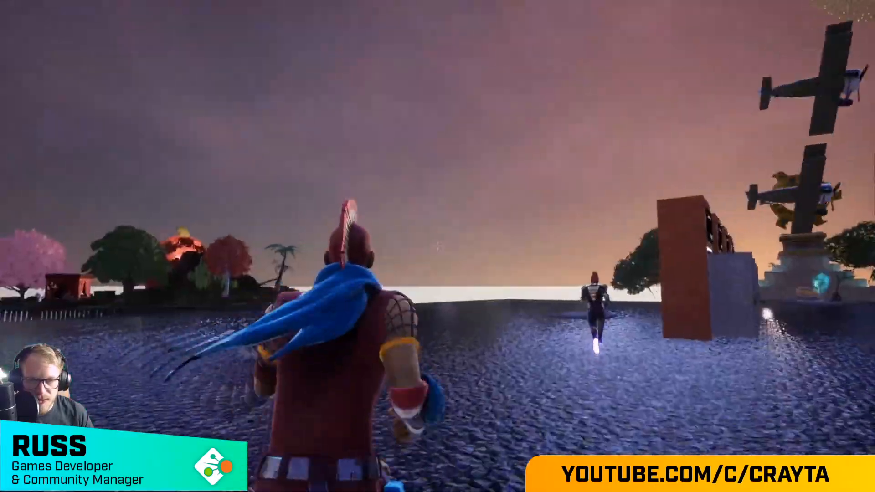
pyautogui.press('w')
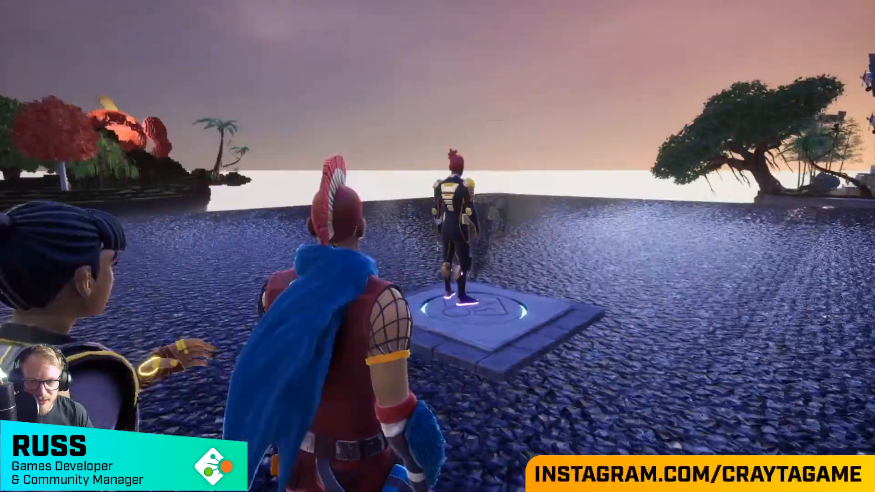
pyautogui.press('d')
pyautogui.press('d')
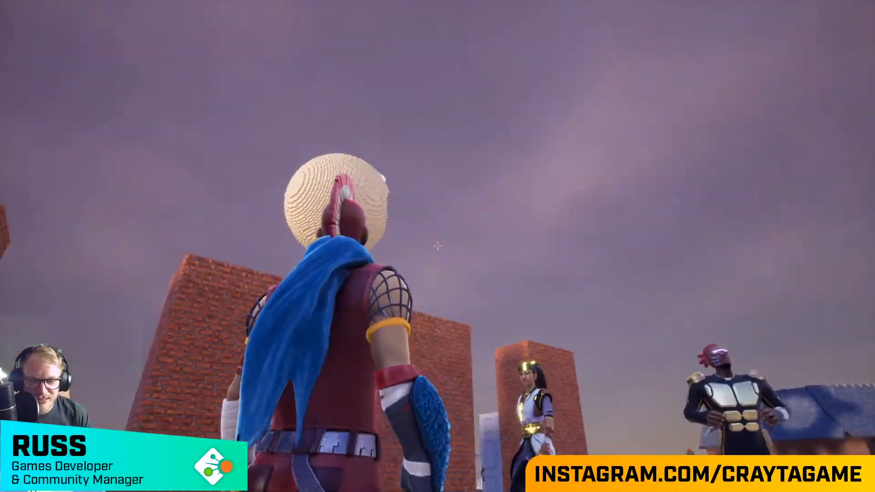
pyautogui.press('w')
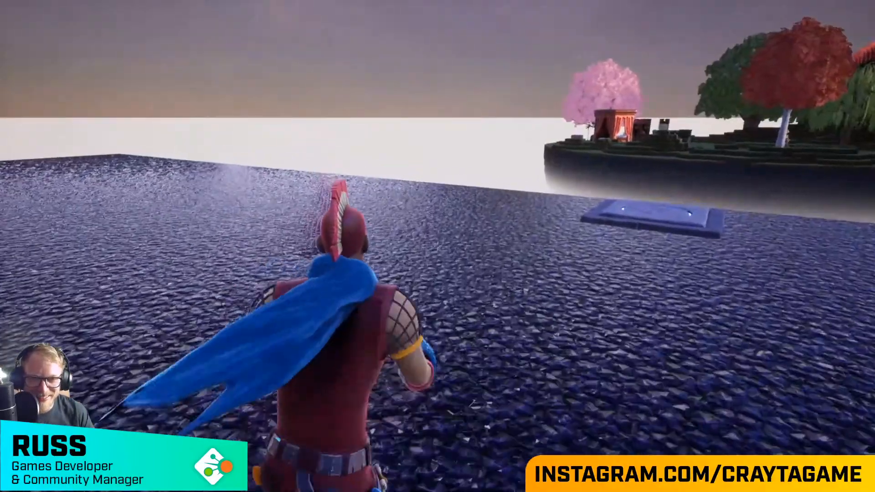
pyautogui.press('w')
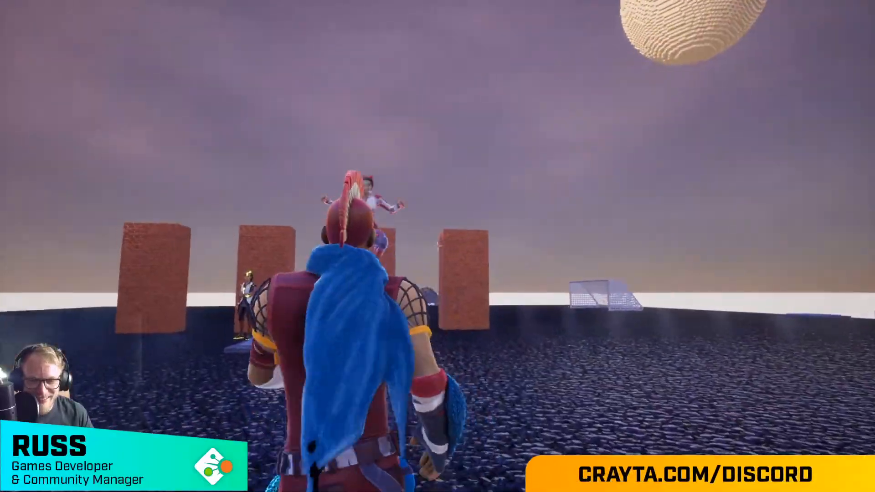
# Step: Test the jump pad at the platform's edge that faces the tree-covered island
pyautogui.press('w')
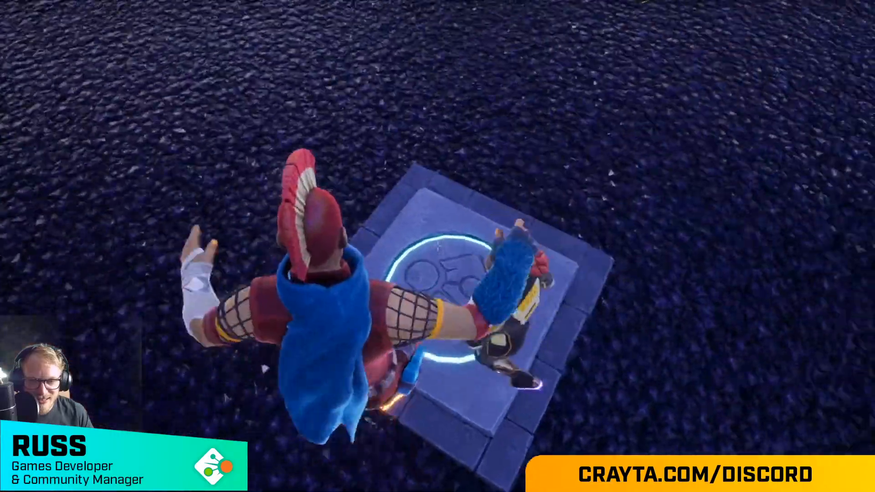
pyautogui.press('w')
pyautogui.press('w')
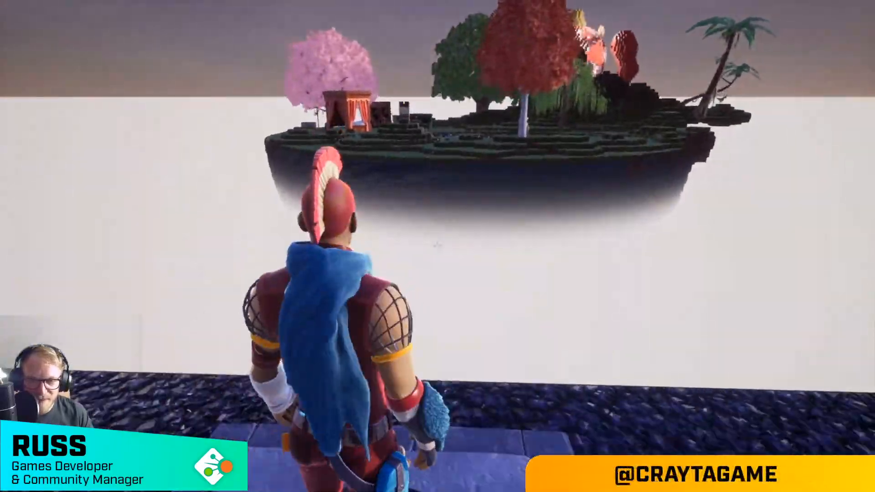
pyautogui.press('w')
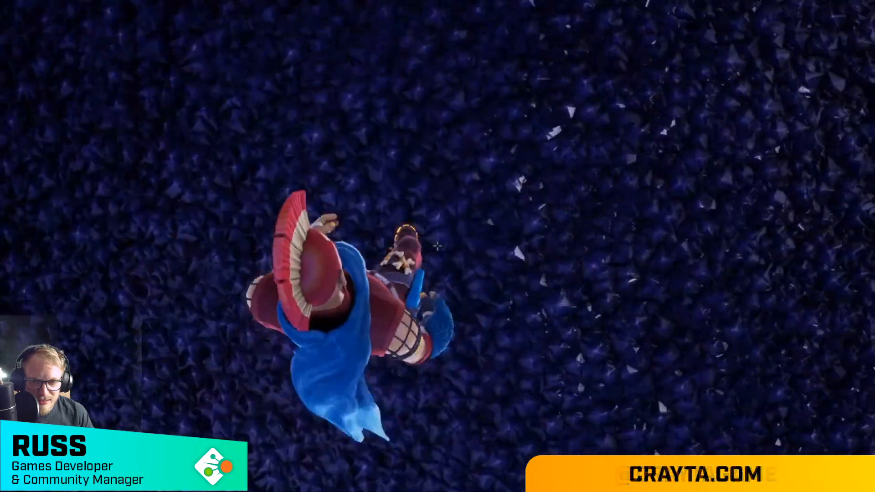
# Step: Run from the Capture in the Clouds door back to the edge pad and jump toward the tree-covered island
pyautogui.press('w')
pyautogui.press('w')
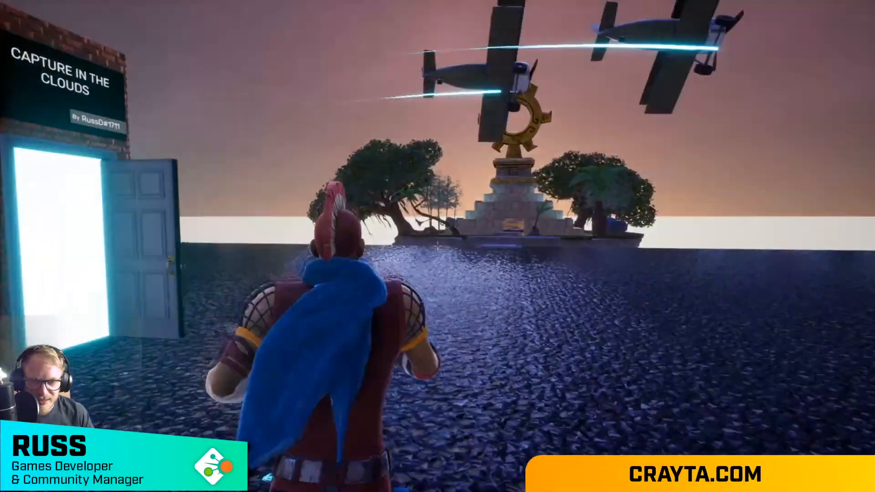
pyautogui.press('w')
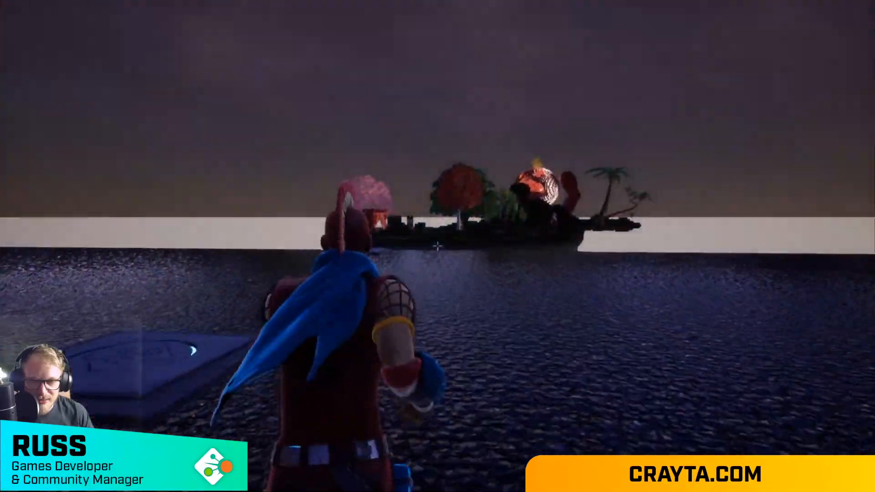
pyautogui.press('w')
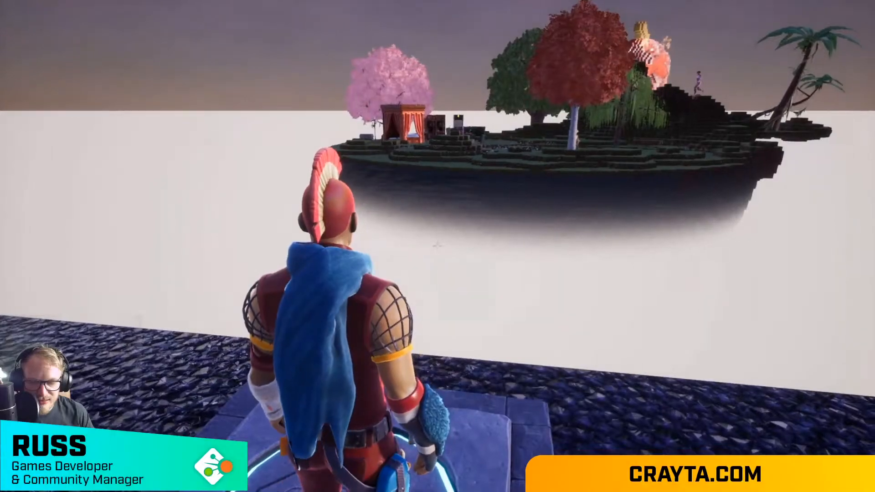
pyautogui.press('w')
pyautogui.press('space')
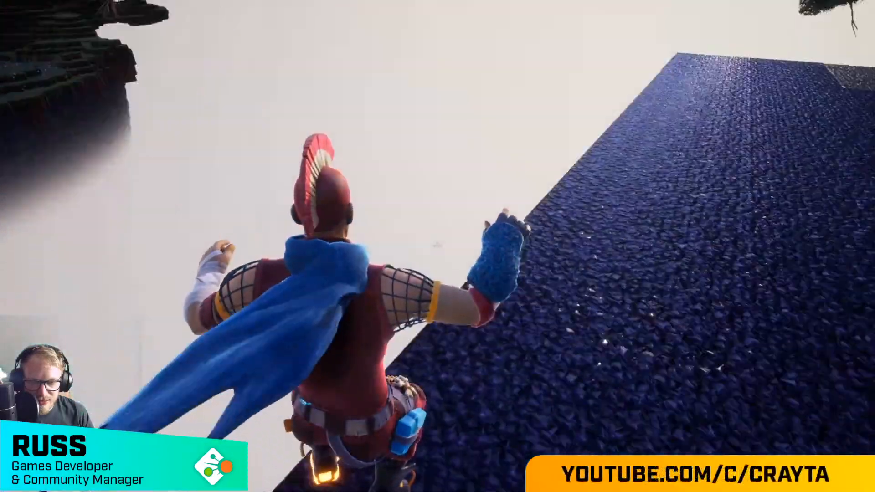
# Step: Return to the main platform and take the edge jump pad across to the tree-covered island
pyautogui.press('w')
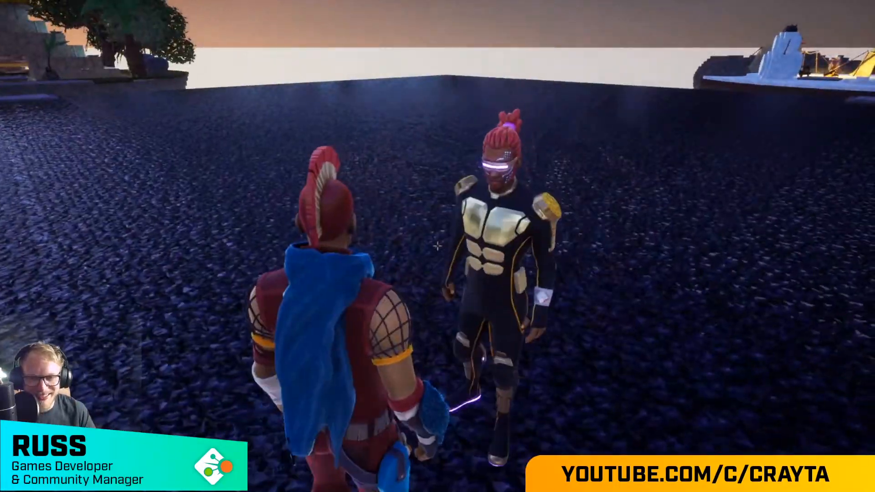
pyautogui.press('w')
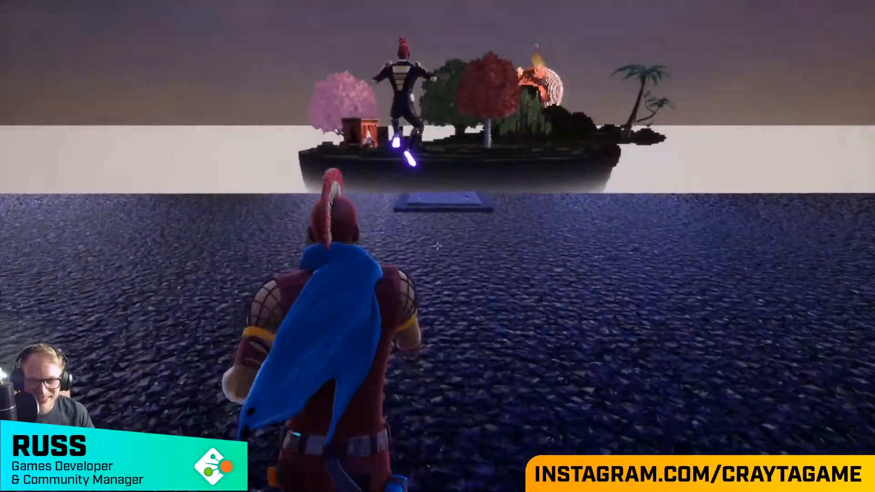
pyautogui.press('w')
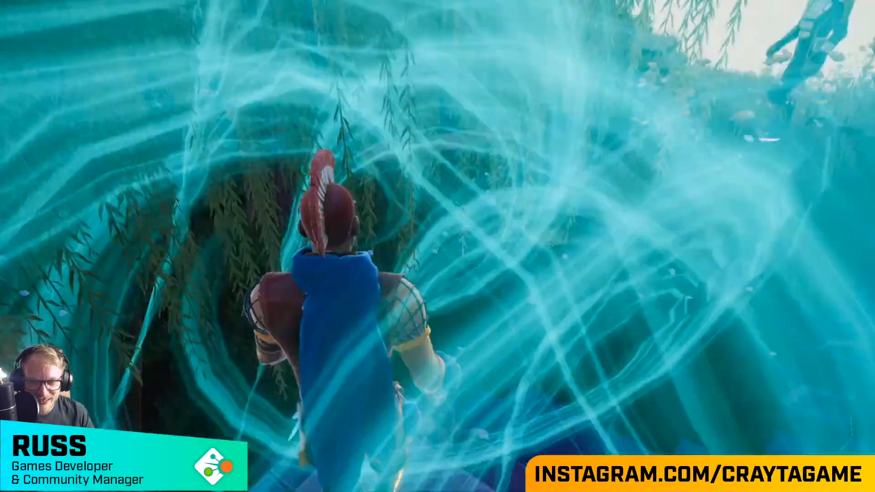
pyautogui.press('w')
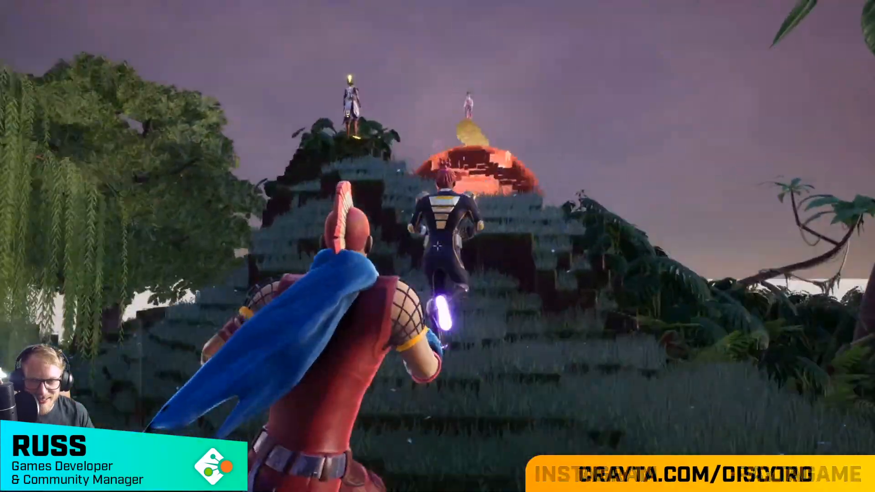
# Step: Climb the island's grassy hill to join the other players and look over the giant red voxel creature
pyautogui.press('space')
pyautogui.press('w')
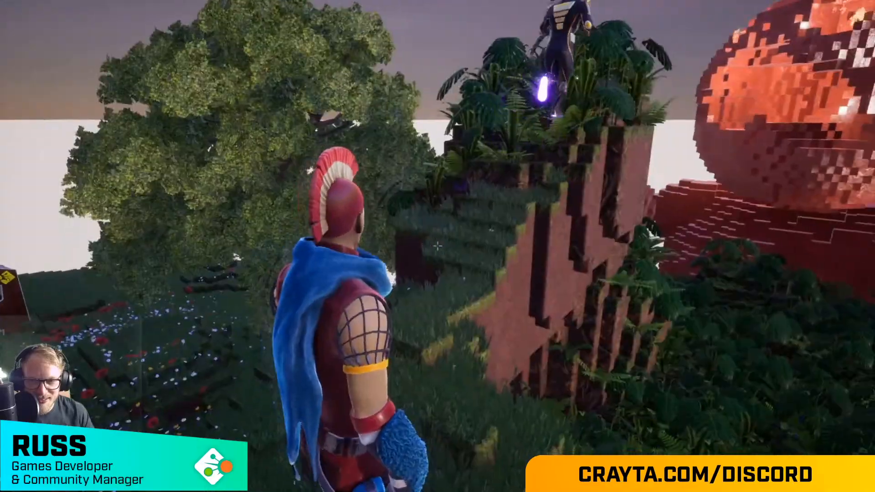
pyautogui.press('space')
pyautogui.press('w')
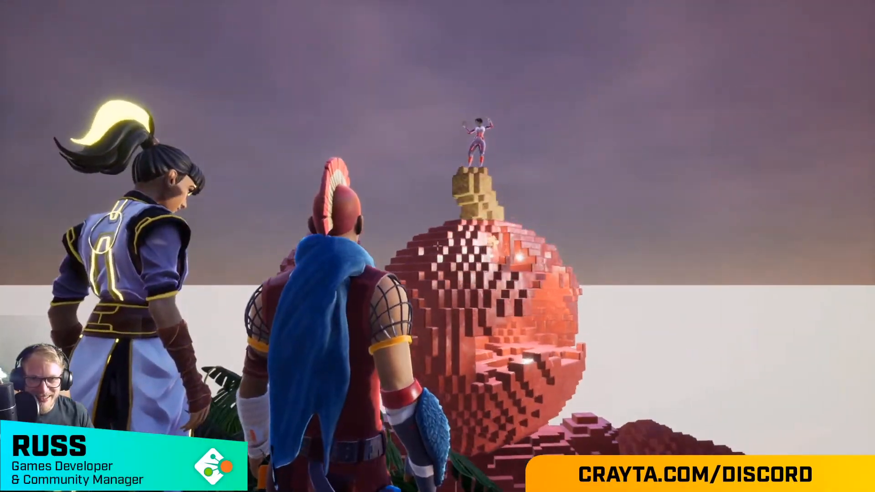
pyautogui.press('KP_8')
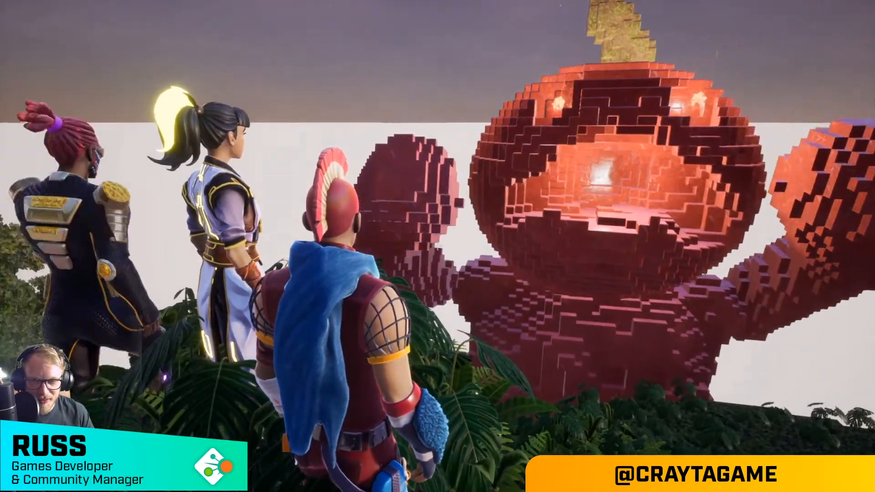
# Step: Jump from the hilltop onto the red creature's body and drop off the island to get back to the platform
pyautogui.press('w')
pyautogui.press('space')
pyautogui.press('w')
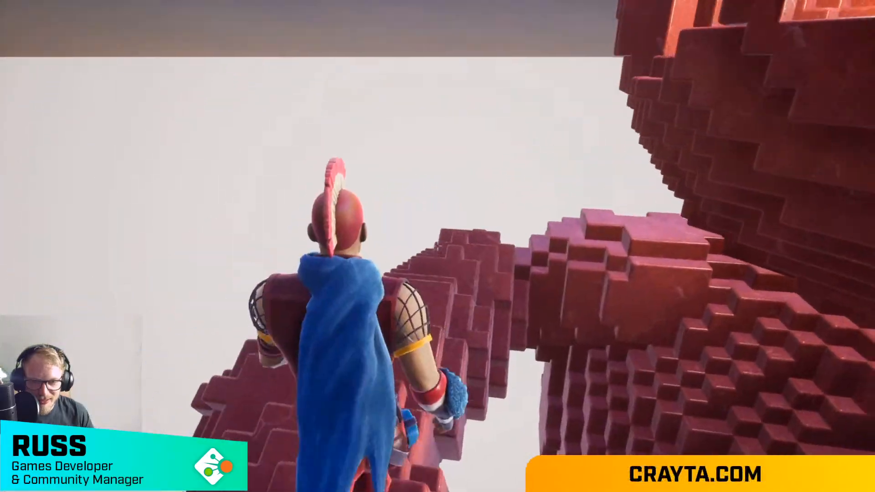
pyautogui.press('w')
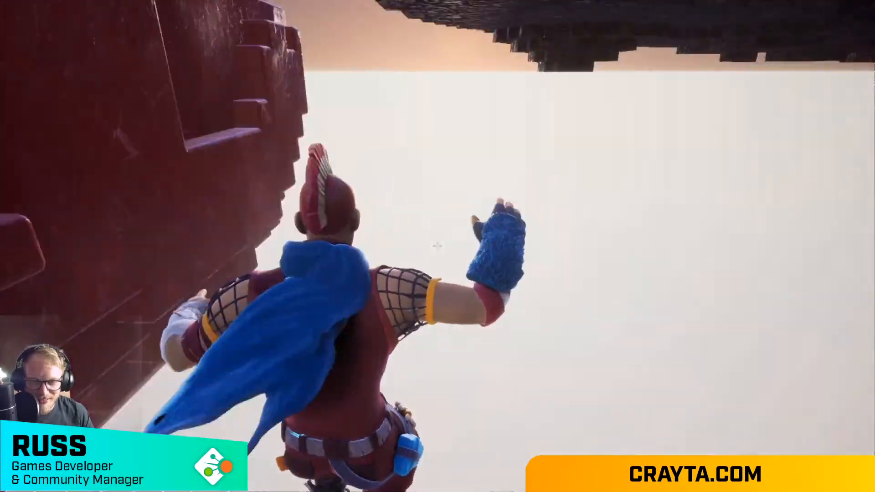
pyautogui.press('w')
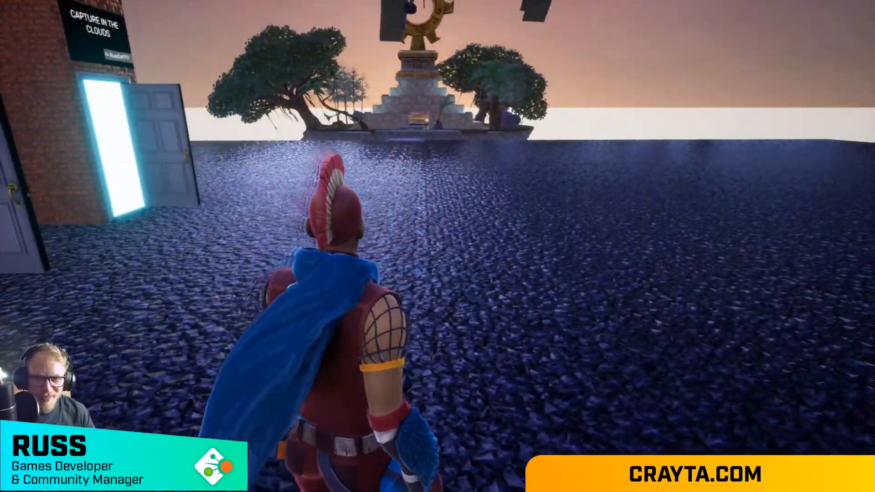
# Step: Take the jump pad to the temple island and explore the brick-walled room around the framed floor opening
pyautogui.press('w')
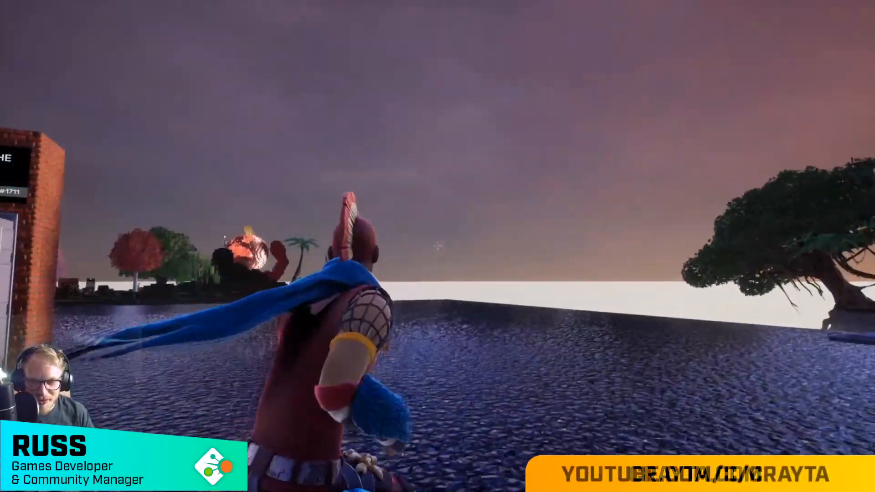
pyautogui.press('w')
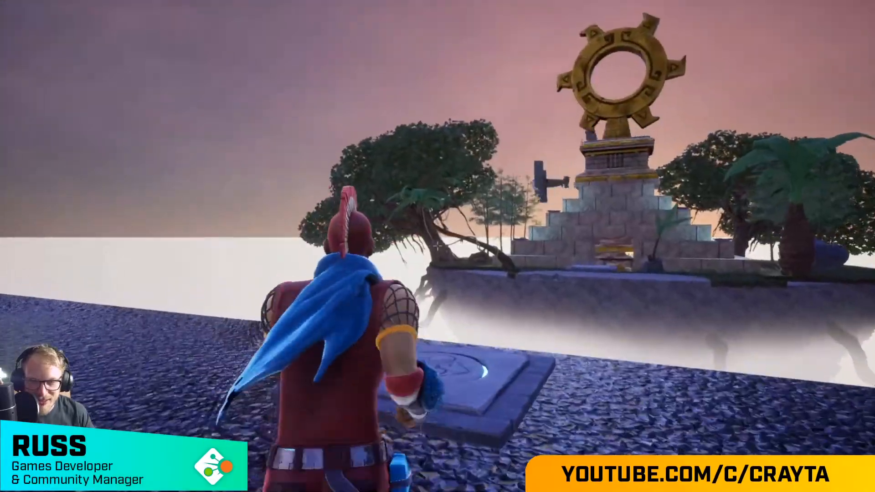
pyautogui.press('w')
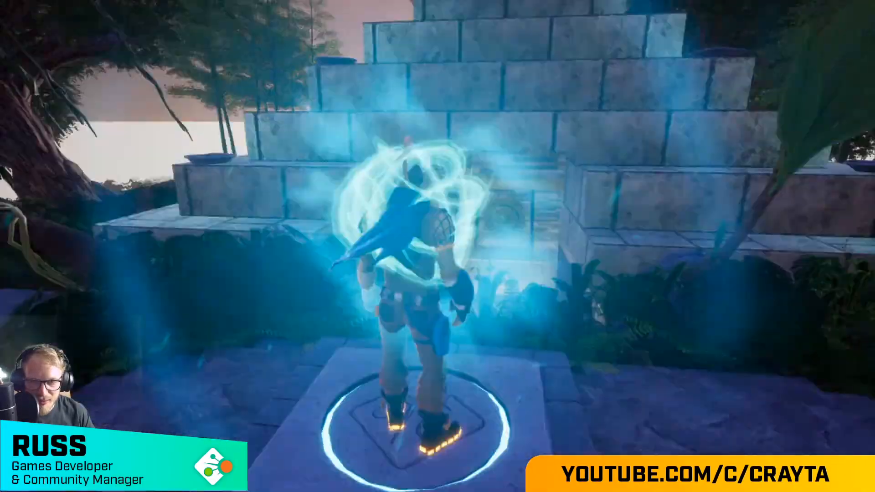
pyautogui.press('w')
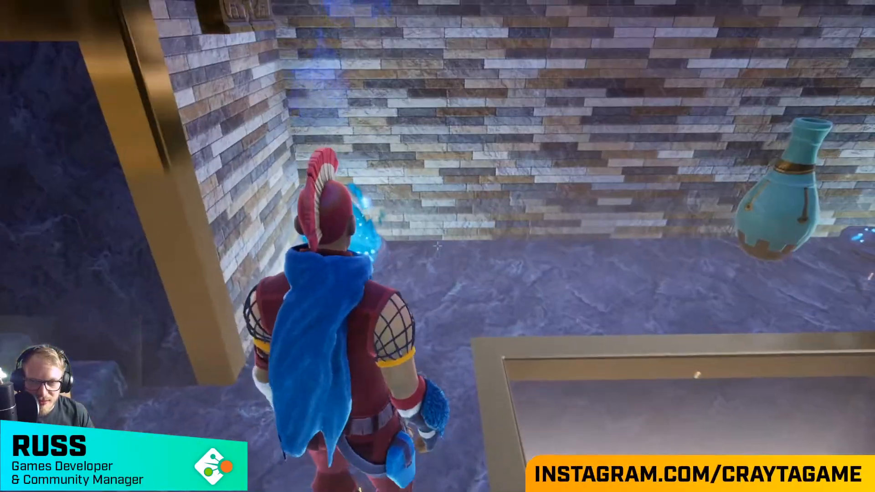
pyautogui.press('w')
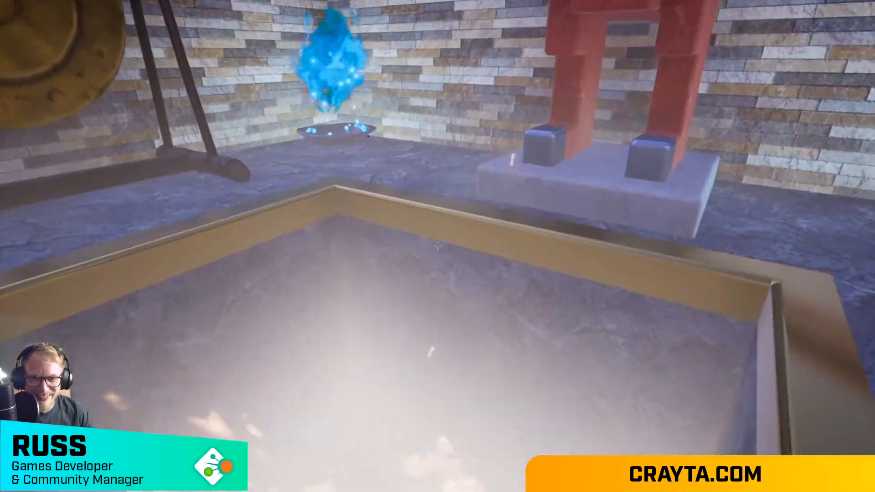
# Step: Drop back to the main platform and test the jump pads to and from the snowy camp island
pyautogui.press('w')
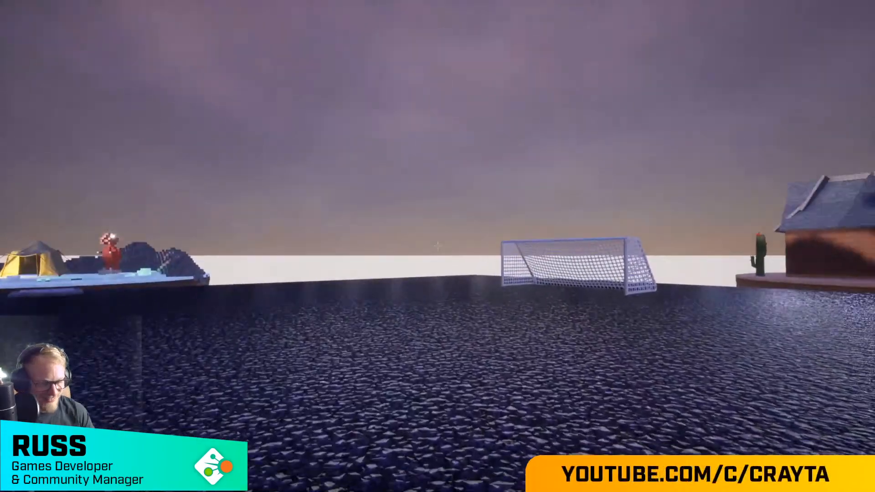
pyautogui.press('w')
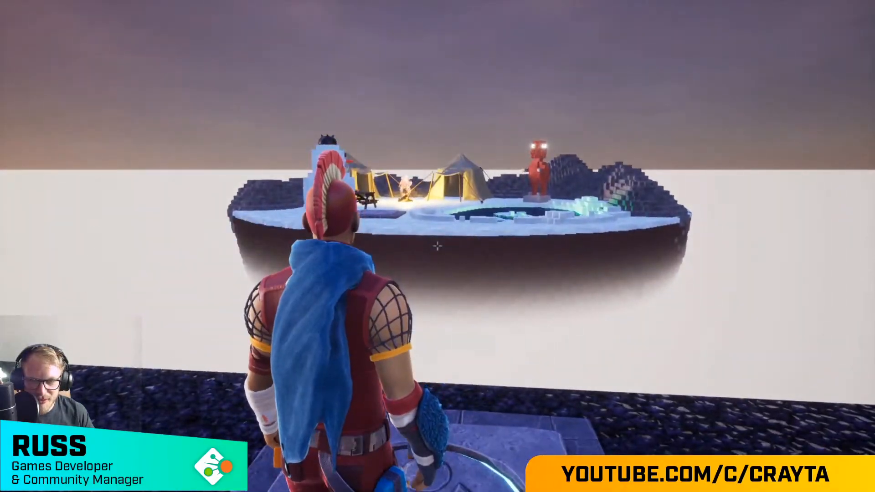
pyautogui.press('w')
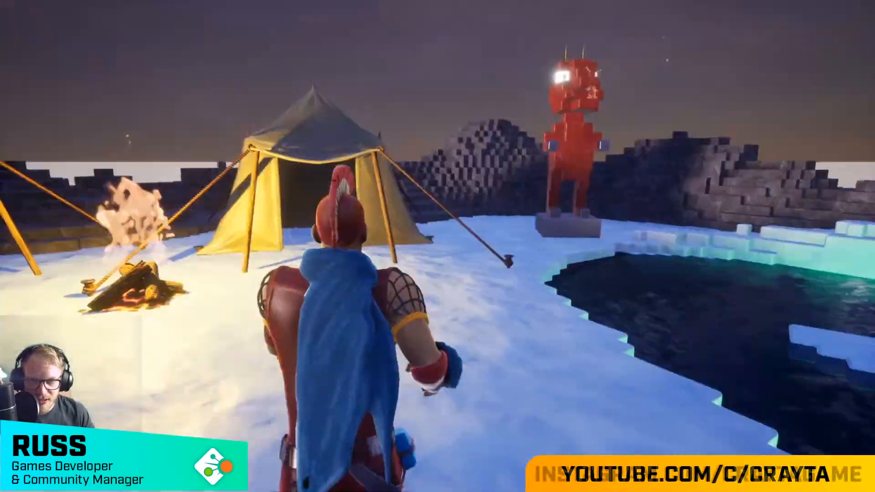
pyautogui.press('w')
pyautogui.press('space')
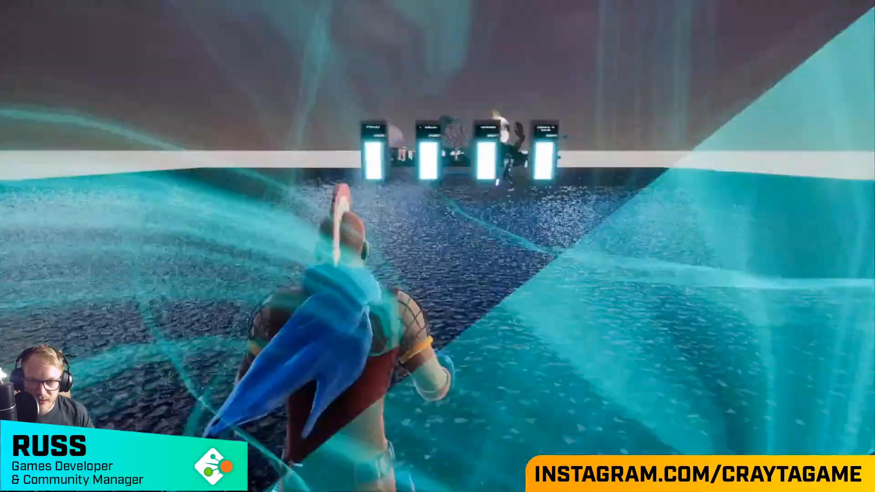
# Step: Run to the row of portal doors, approach Capture in the Clouds and travel from the hub to the Base Camp game
pyautogui.press('w')
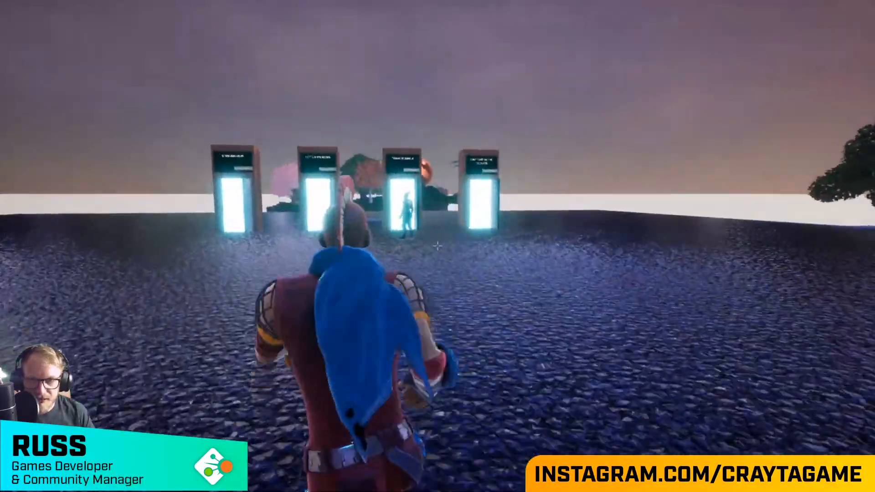
pyautogui.press('w')
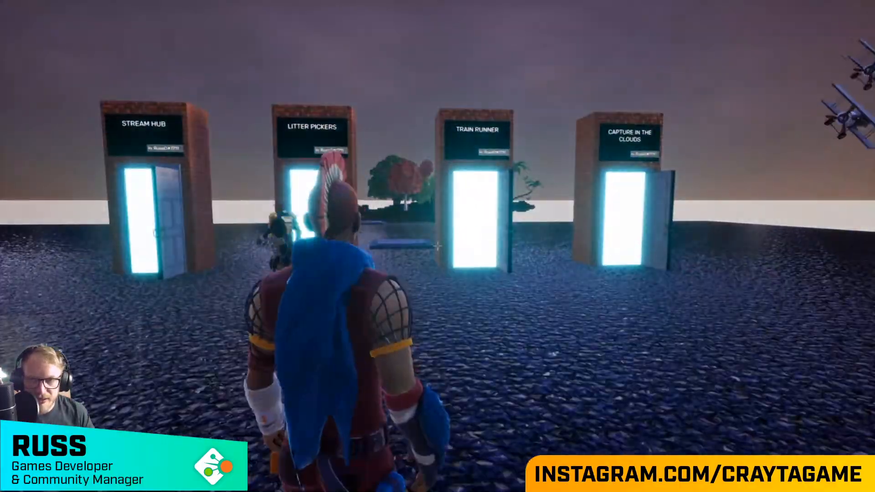
pyautogui.press('w')
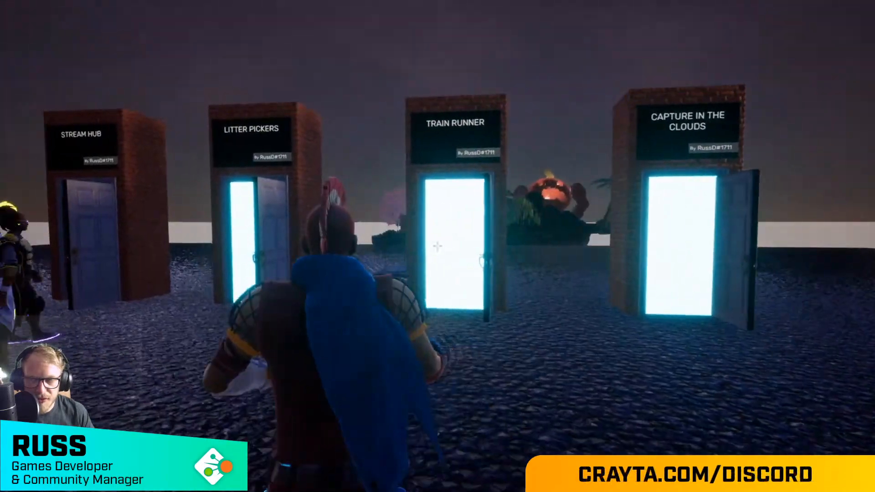
pyautogui.press('a')
pyautogui.press('d')
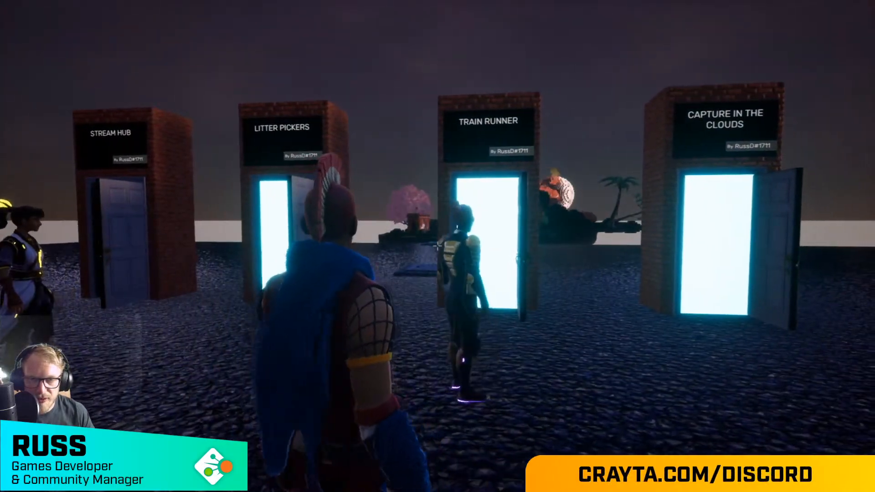
pyautogui.press('w')
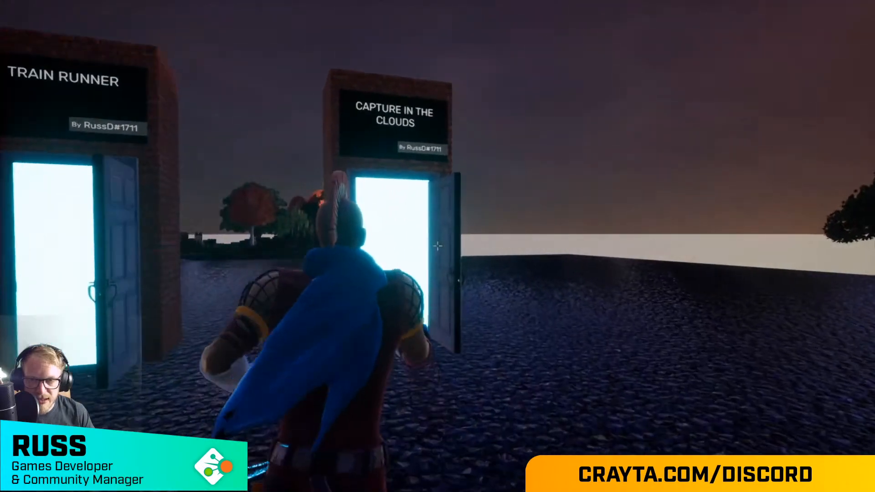
pyautogui.press('w')
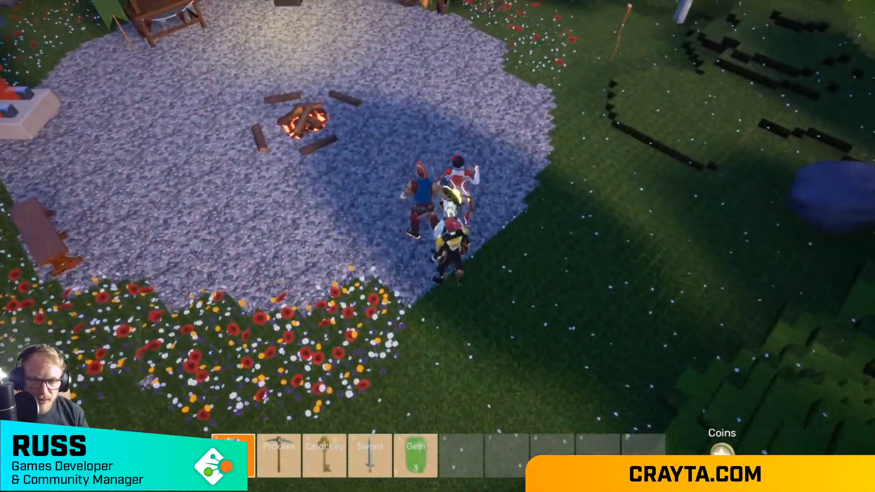
# Step: Walk the character between the gravel clearing, the neighbouring grass and the flower bed to test the Base Camp area
pyautogui.press('a')
pyautogui.press('d')
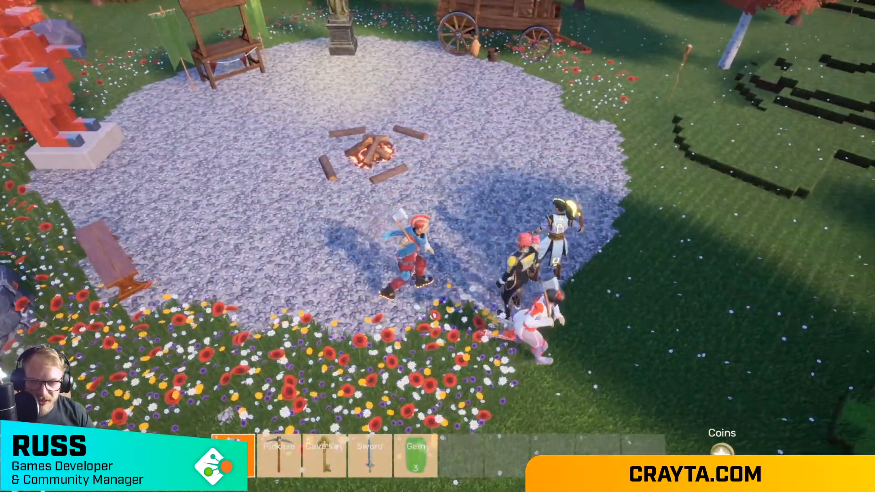
pyautogui.press('d')
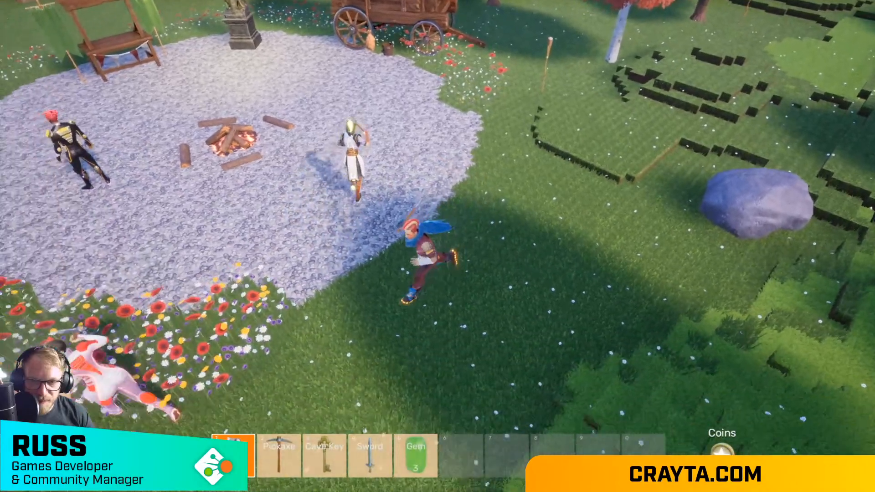
pyautogui.press('a')
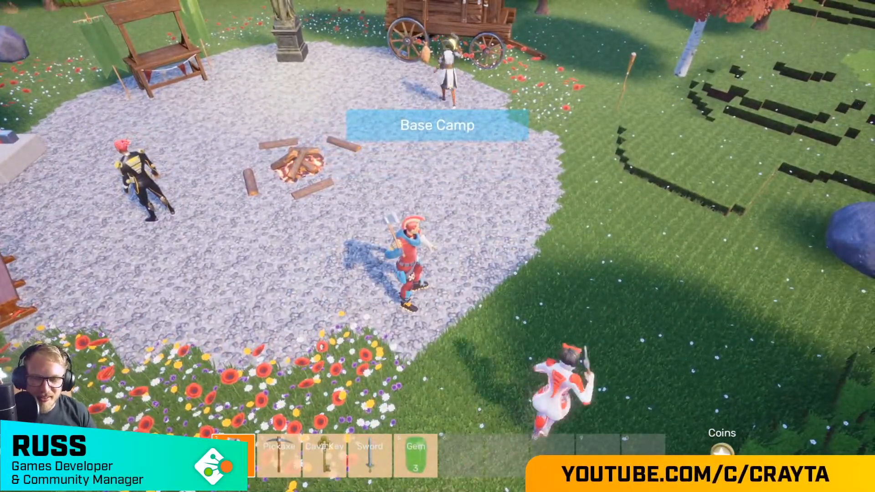
pyautogui.press('d')
pyautogui.press('w')
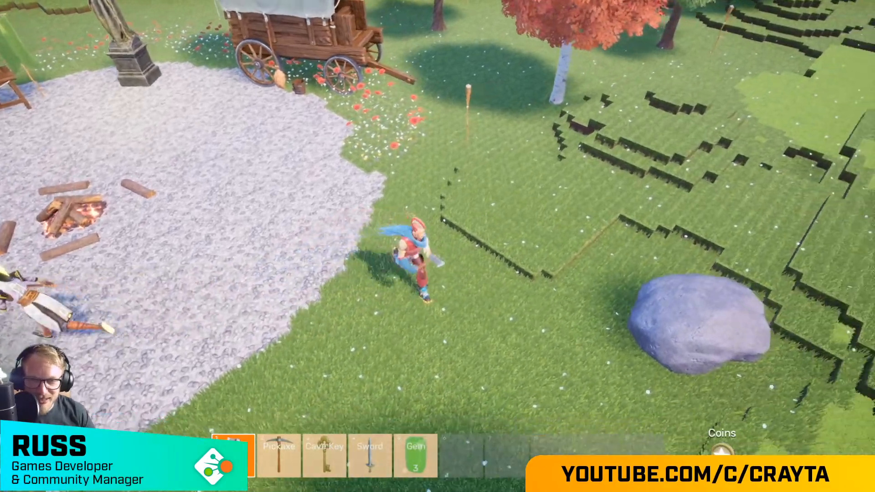
pyautogui.press('s')
pyautogui.press('a')
pyautogui.press('a')
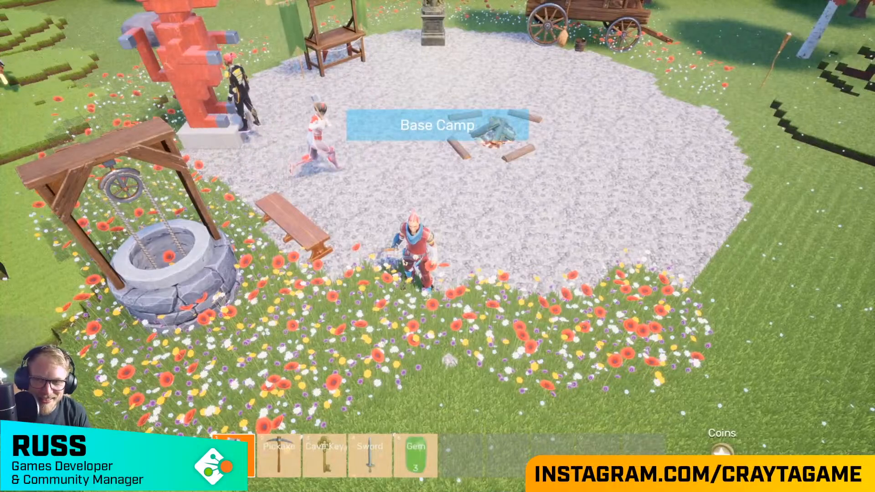
# Step: Run past the campfire to the covered wagon and back to the flower-lined edge of the clearing
pyautogui.press('w')
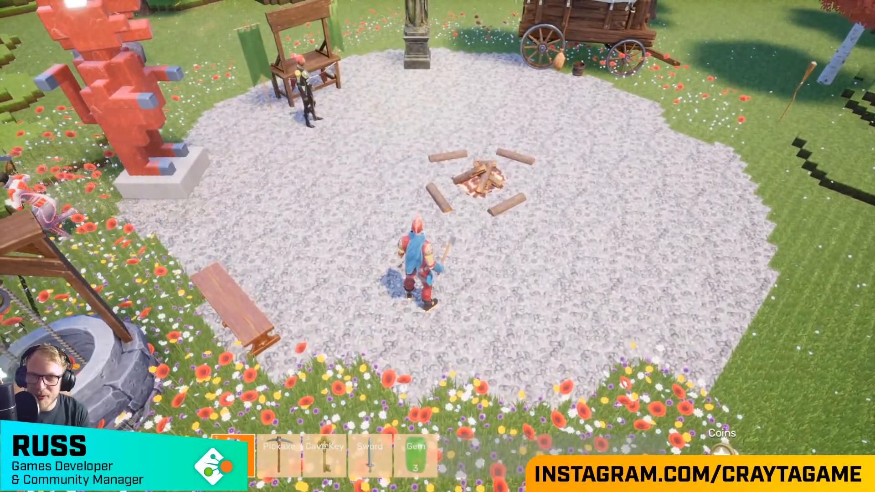
pyautogui.press('d')
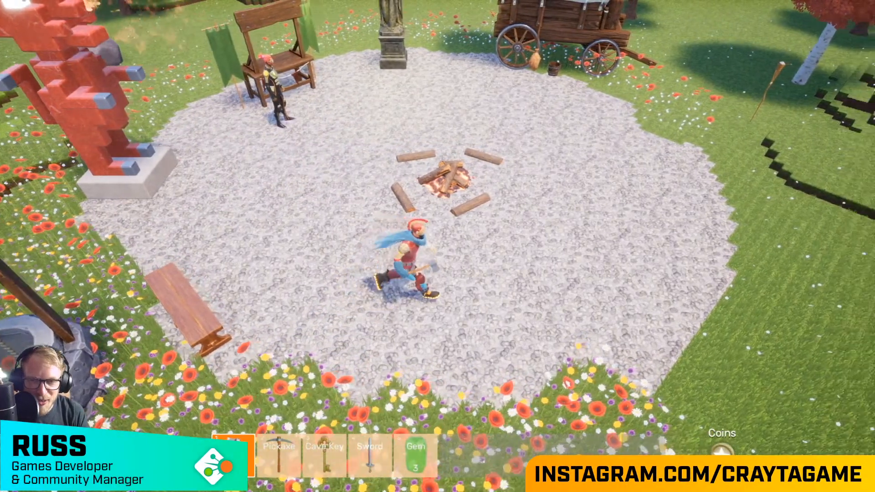
pyautogui.press('w')
pyautogui.press('d')
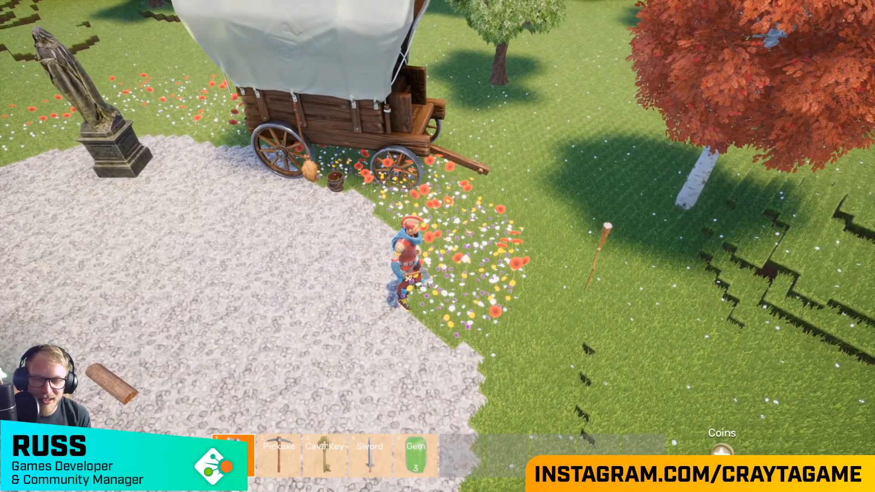
pyautogui.press('s')
pyautogui.press('a')
pyautogui.press('s')
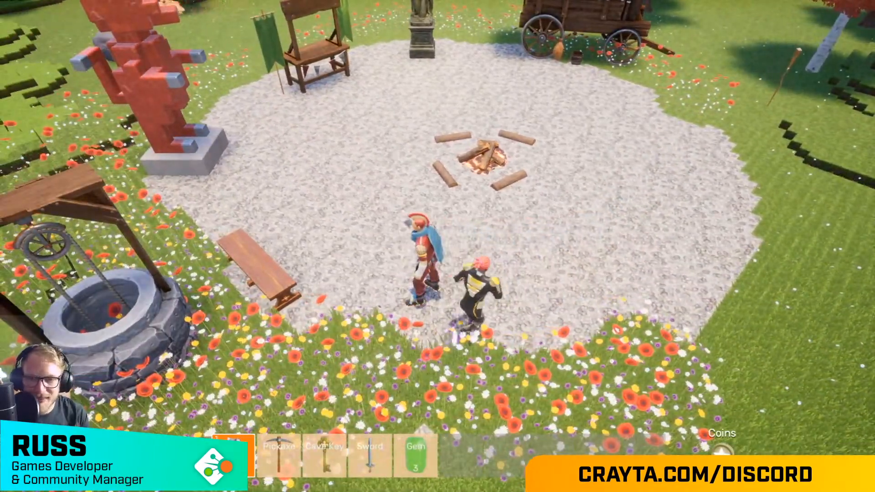
# Step: Walk to the wooden stall beside the red statue and equip the Cave Key
pyautogui.press('a')
pyautogui.press('w')
pyautogui.press('3')
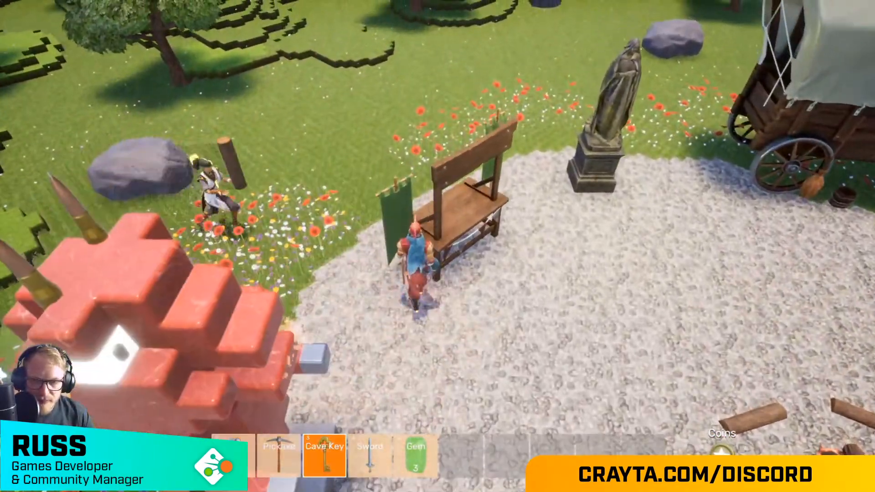
# Step: View the Adventure Shop's items for sale at the wooden stall, close the shop and run past the campfire
pyautogui.press('e')
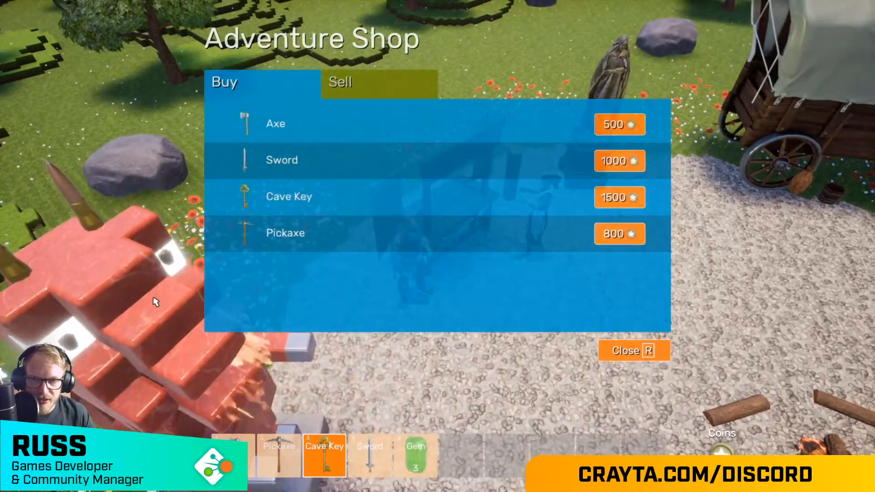
pyautogui.press('r')
pyautogui.press('d')
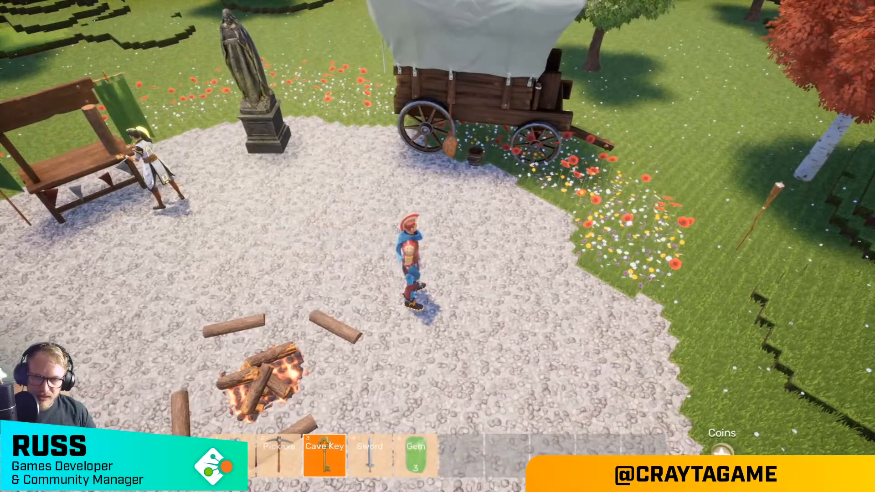
# Step: Browse the playable games from Featured Games down to Games You've Played Recently and back up
pyautogui.press('Escape')
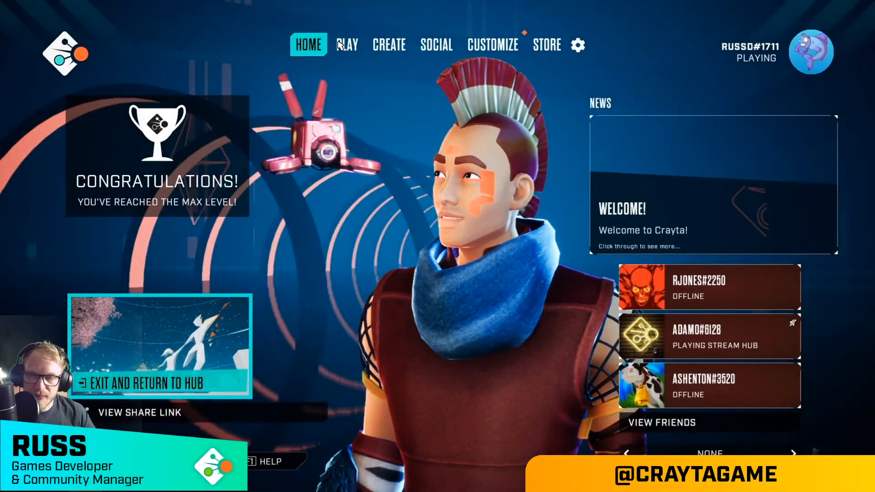
pyautogui.click(341, 44)
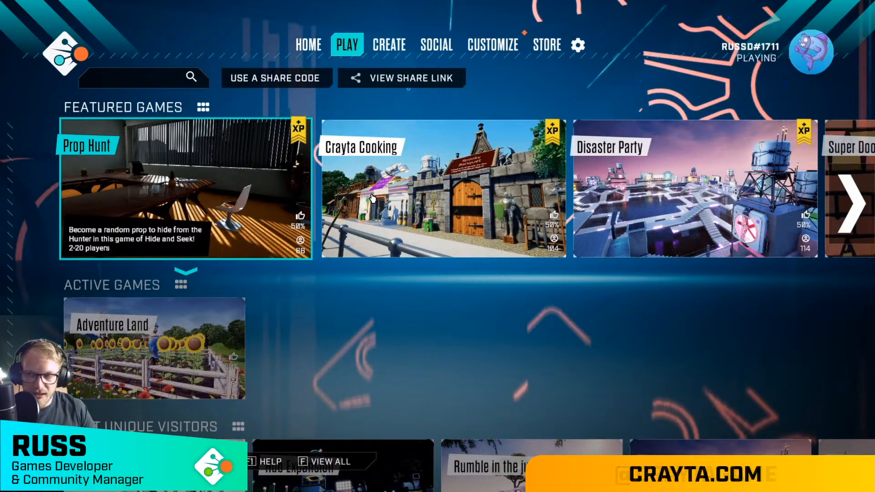
pyautogui.scroll(-2, 361, 219)
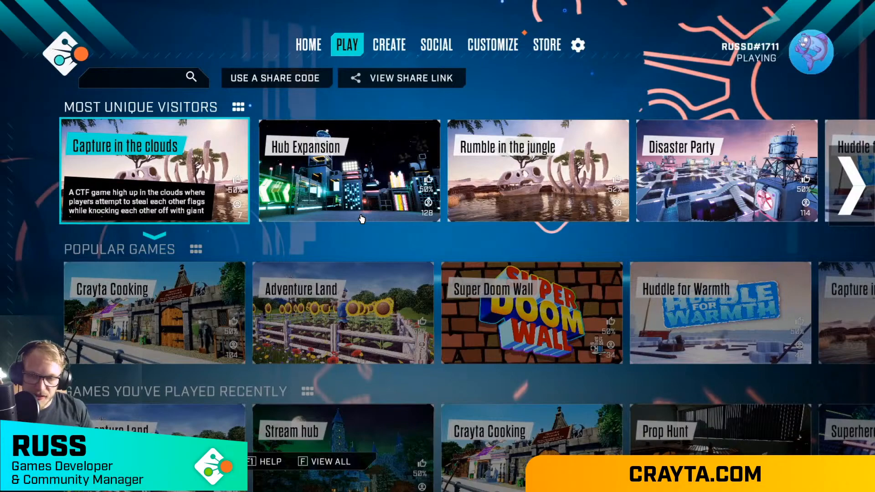
pyautogui.scroll(-1, 361, 218)
pyautogui.scroll(-1, 361, 219)
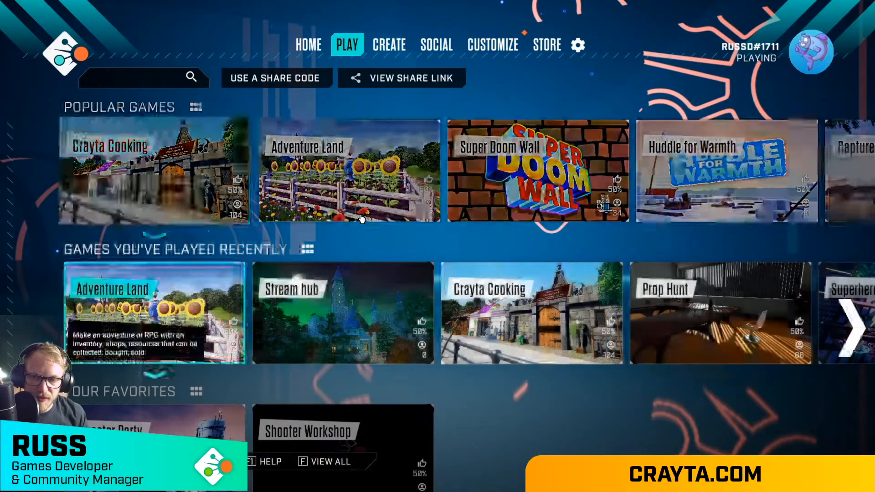
pyautogui.scroll(1, 362, 219)
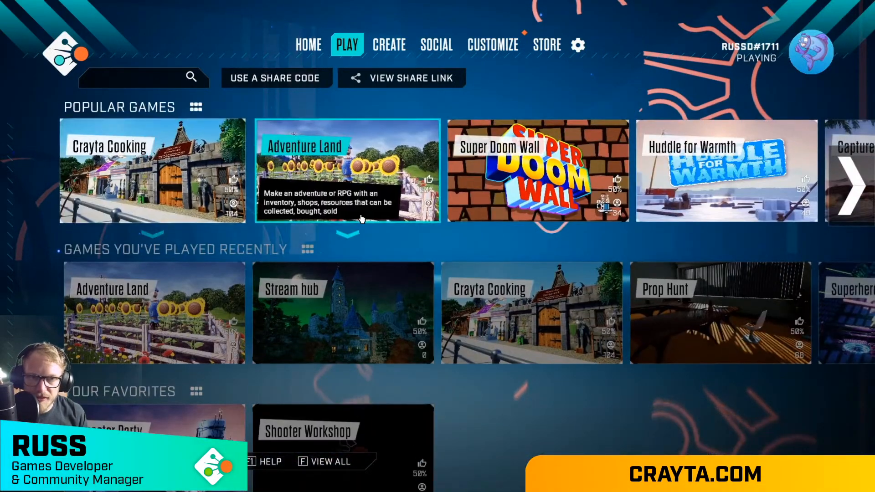
pyautogui.scroll(1, 361, 219)
pyautogui.scroll(1, 362, 219)
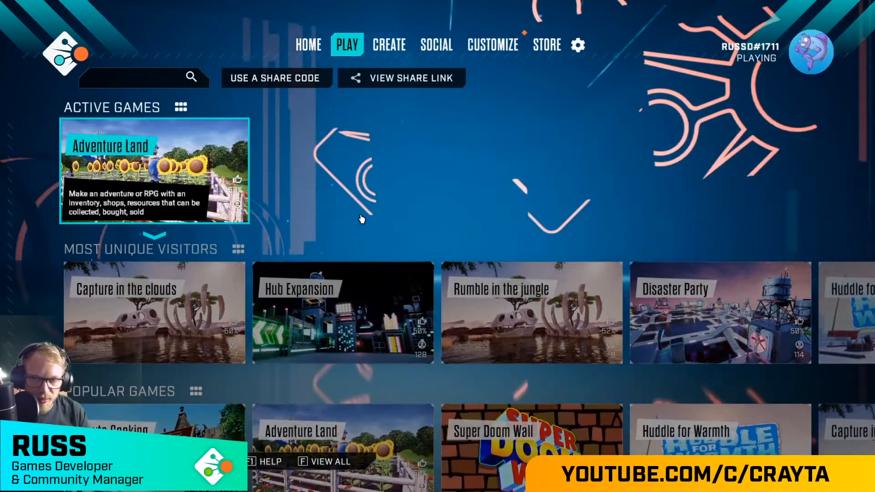
pyautogui.scroll(1, 362, 219)
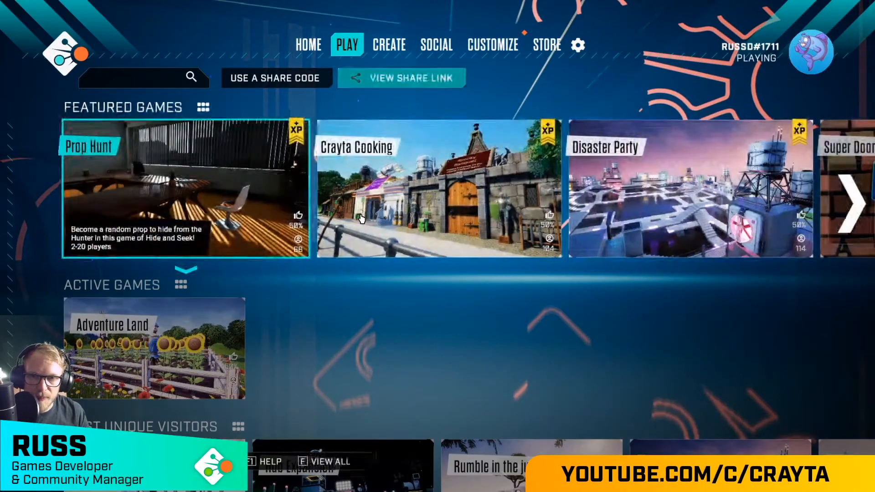
# Step: Look along the Featured Games row and return to the running adventure game
pyautogui.press('Right')
pyautogui.press('Right')
pyautogui.press('Right')
pyautogui.press('Left')
pyautogui.press('Left')
pyautogui.press('Left')
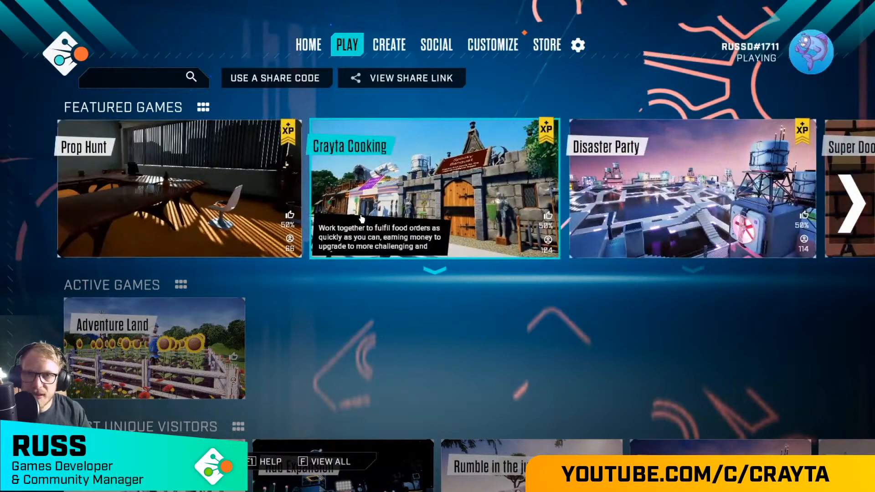
pyautogui.click(325, 50)
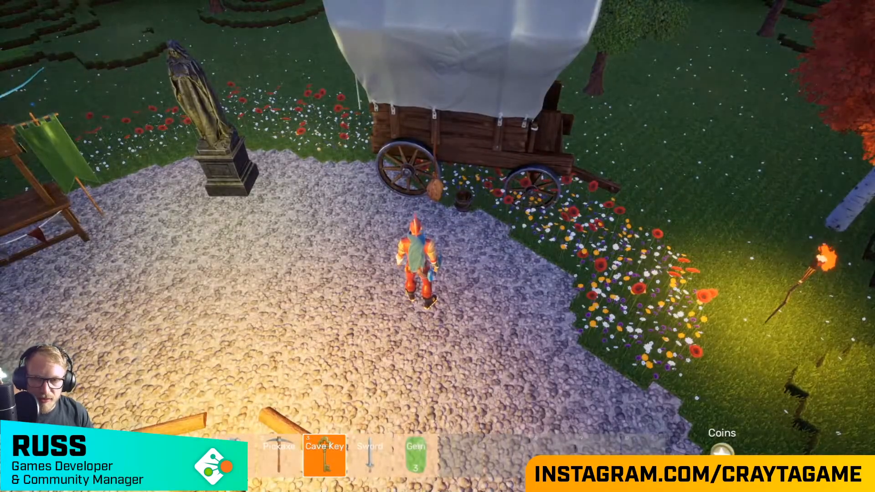
# Step: Run from the covered wagon past the campfire to the grass beside the flower bed at the clearing's edge
pyautogui.press('d')
pyautogui.press('s')
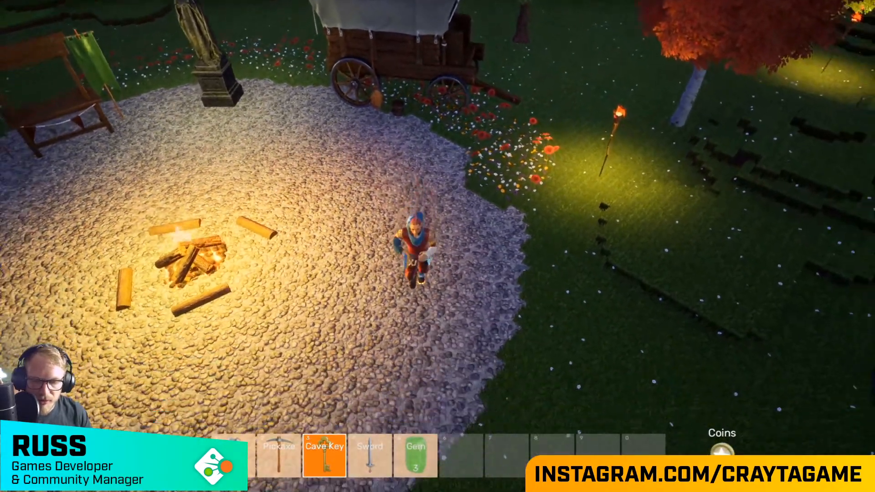
pyautogui.press('a')
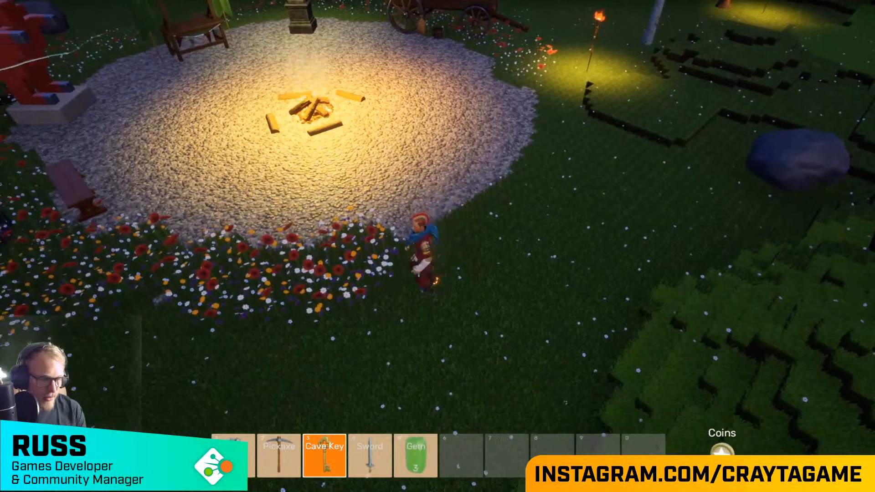